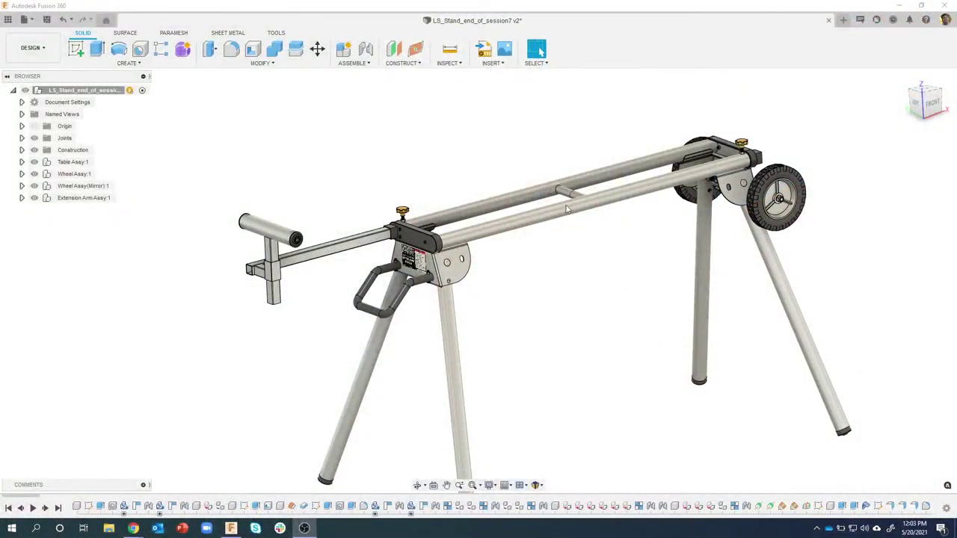
Examine the saw stand as a whole and how the Extension Arm Assy fits into it.
{"action": "middle_click_drag", "start_coordinate": [527, 143], "coordinate": [266, 235], "text": "shift"}
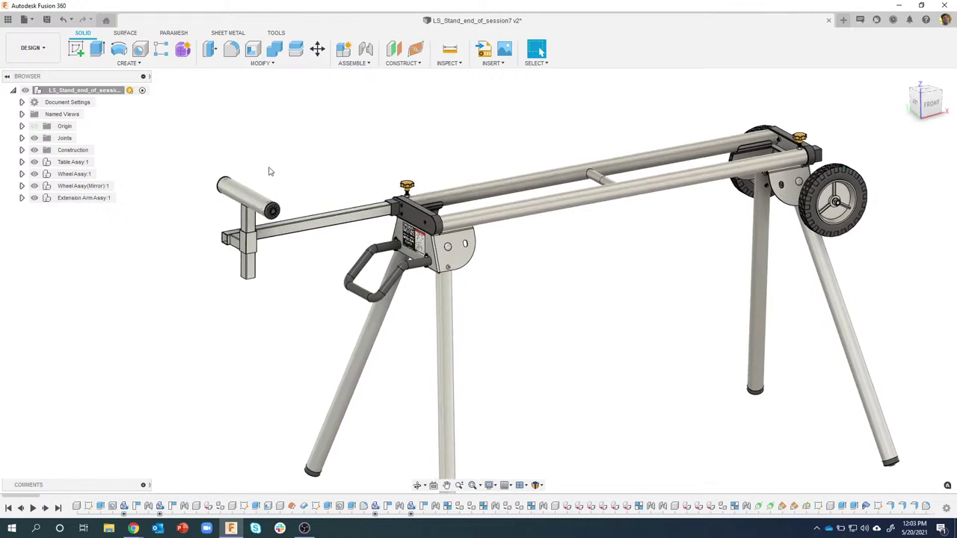
{"action": "left_click", "coordinate": [89, 199]}
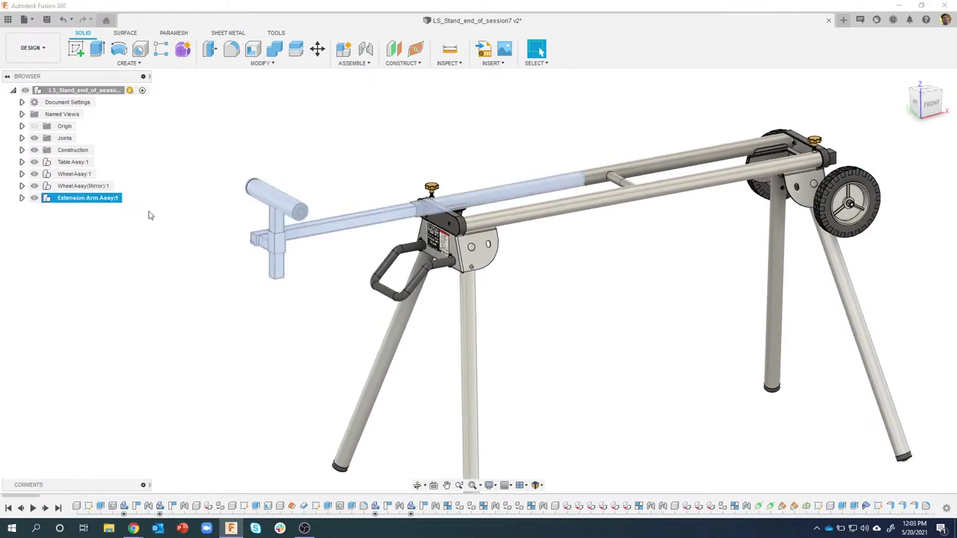
{"action": "middle_click_drag", "start_coordinate": [89, 199], "coordinate": [163, 217], "text": "shift"}
{"action": "left_click", "coordinate": [217, 206]}
{"action": "scroll", "coordinate": [217, 205], "scroll_direction": "up", "scroll_amount": 4}
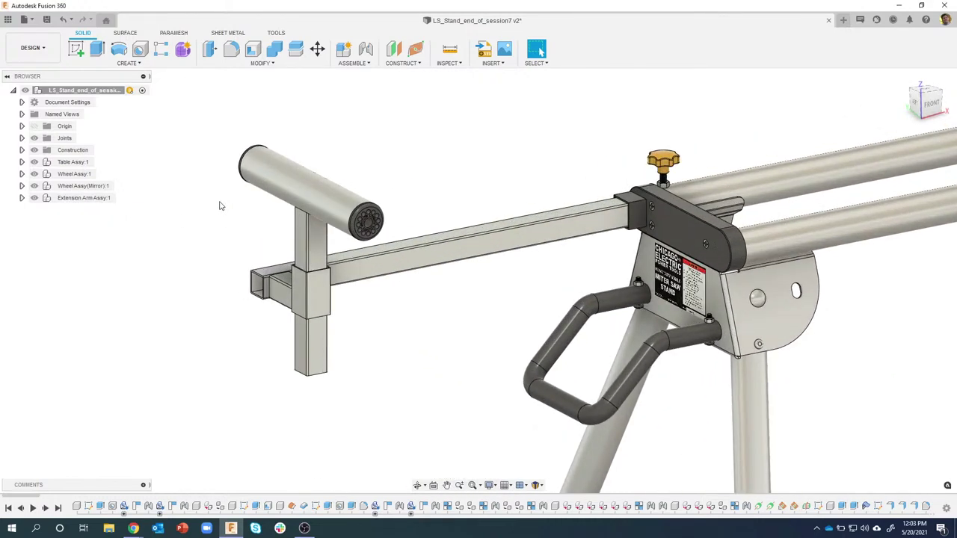
{"action": "scroll", "coordinate": [216, 207], "scroll_direction": "down", "scroll_amount": 5}
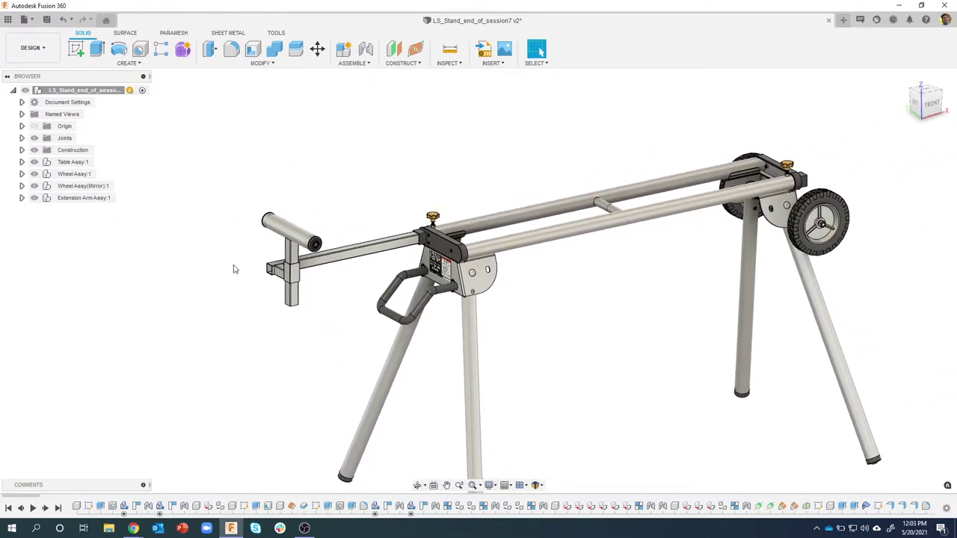
{"action": "middle_click_drag", "start_coordinate": [235, 267], "coordinate": [254, 277], "text": "shift"}
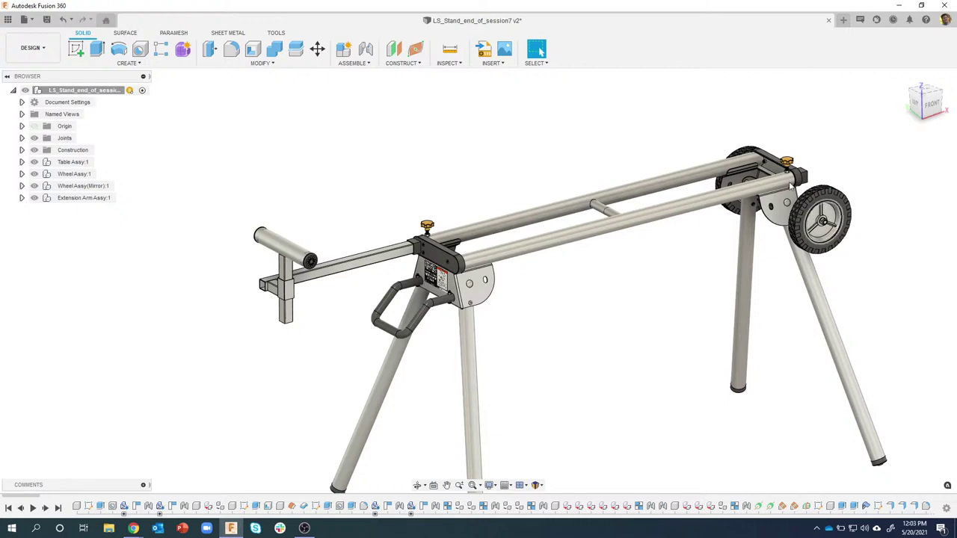
{"action": "scroll", "coordinate": [525, 154], "scroll_direction": "down", "scroll_amount": 1}
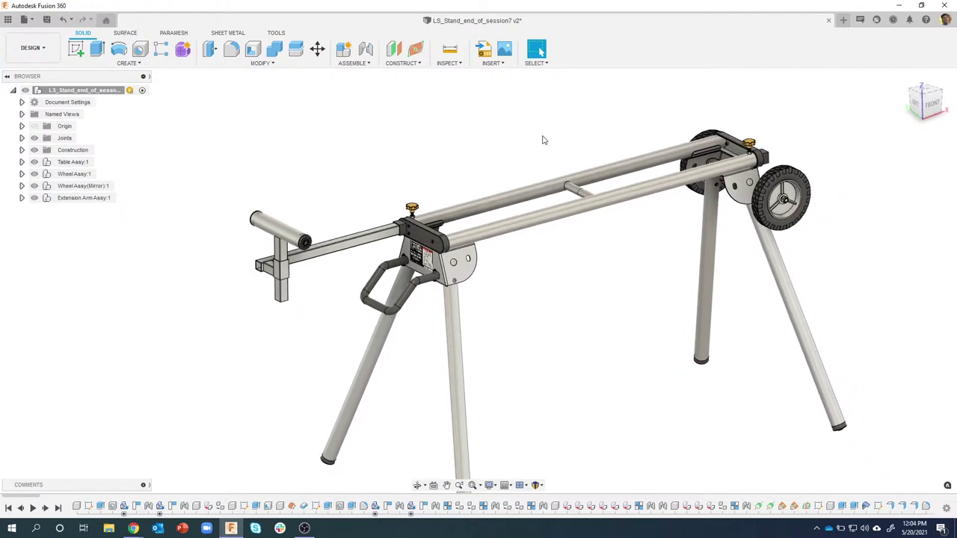
{"action": "scroll", "coordinate": [545, 138], "scroll_direction": "down", "scroll_amount": 1}
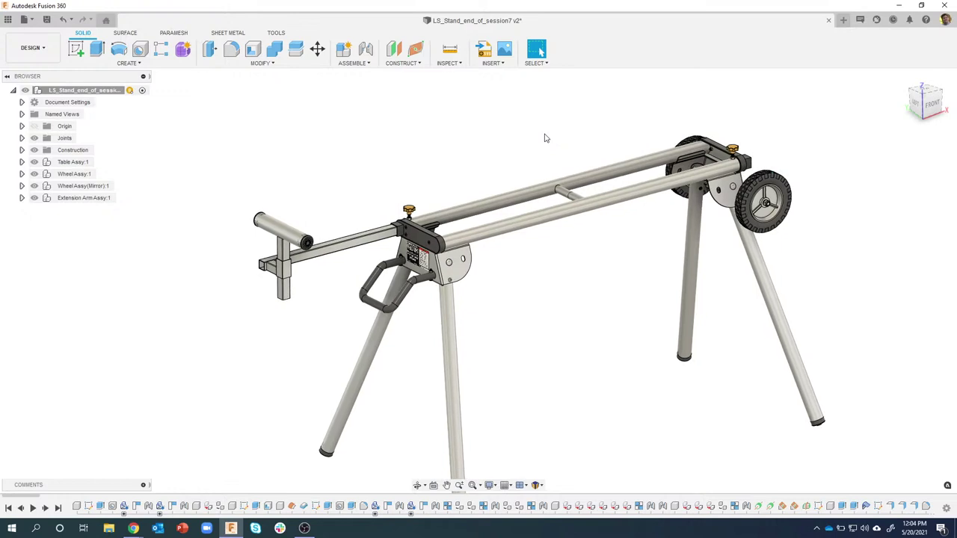
{"action": "scroll", "coordinate": [545, 137], "scroll_direction": "down", "scroll_amount": 2}
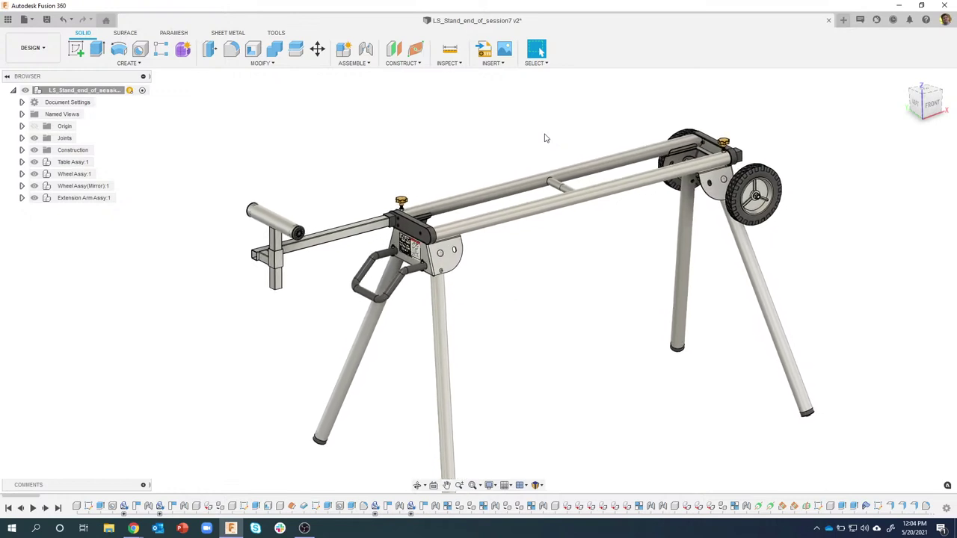
{"action": "middle_click_drag", "start_coordinate": [545, 137], "coordinate": [587, 141], "text": "shift"}
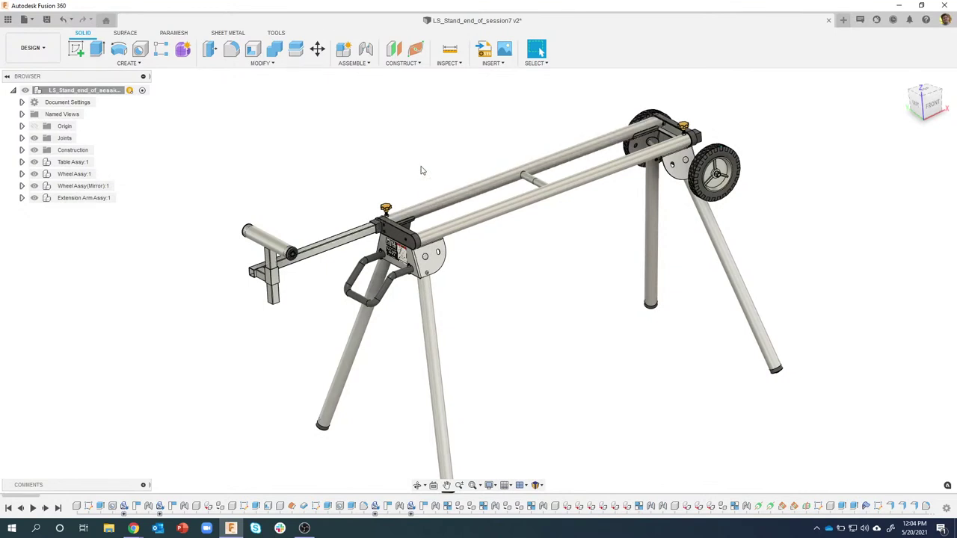
{"action": "scroll", "coordinate": [421, 170], "scroll_direction": "down", "scroll_amount": 2}
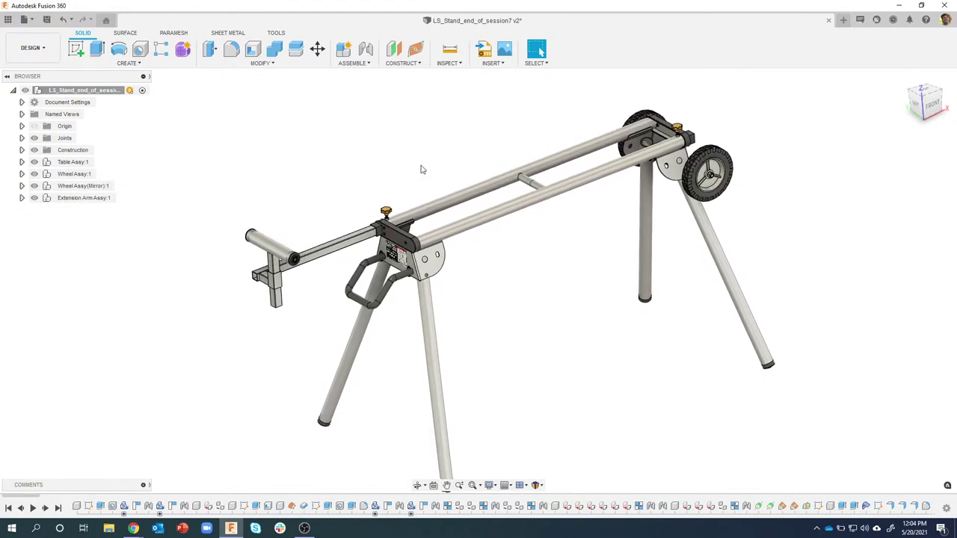
{"action": "middle_click_drag", "start_coordinate": [399, 107], "coordinate": [400, 111], "text": "shift"}
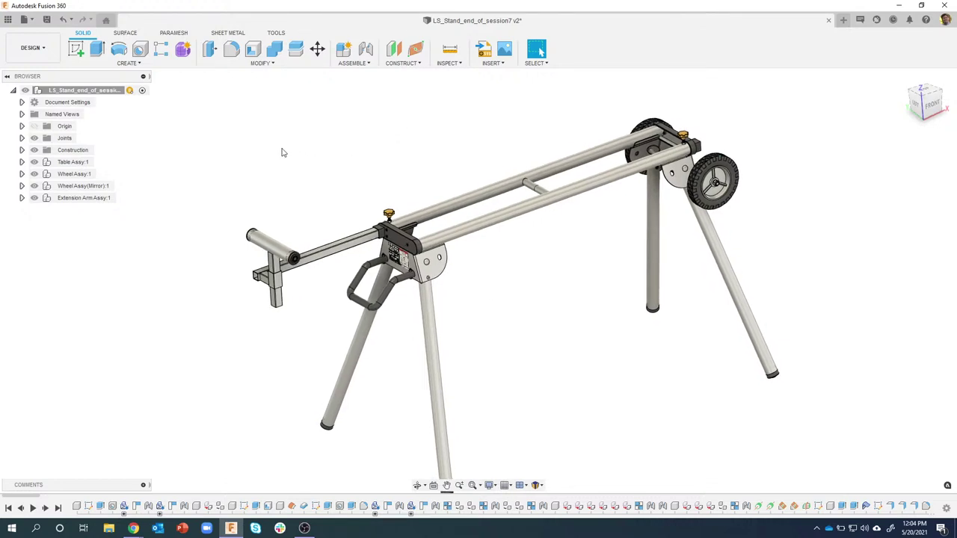
{"action": "middle_click_drag", "start_coordinate": [279, 149], "coordinate": [280, 149], "text": "shift"}
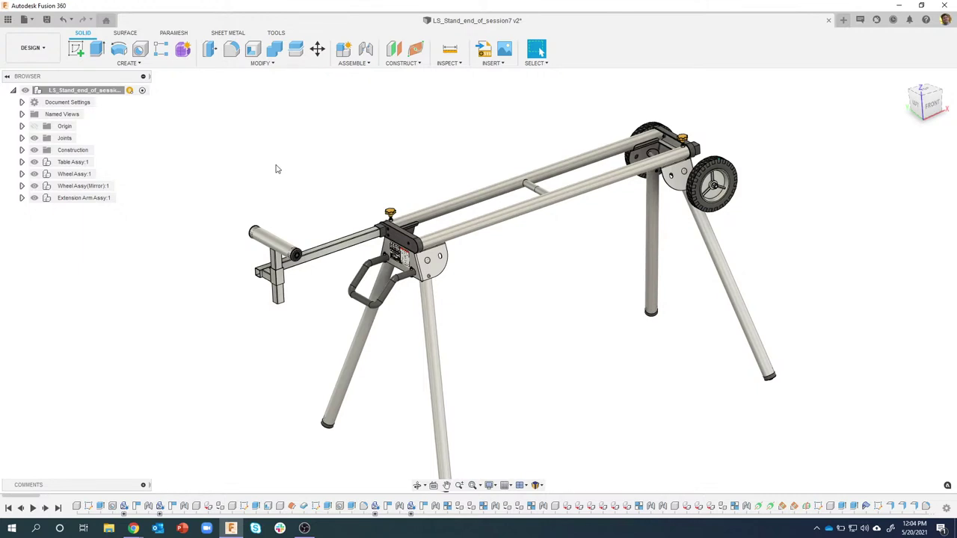
Examine the workpiece support roller and its end caps at the outer end of the extension arm.
{"action": "middle_click_drag", "start_coordinate": [270, 155], "coordinate": [244, 200], "text": "shift"}
{"action": "scroll", "coordinate": [244, 200], "scroll_direction": "up", "scroll_amount": 5}
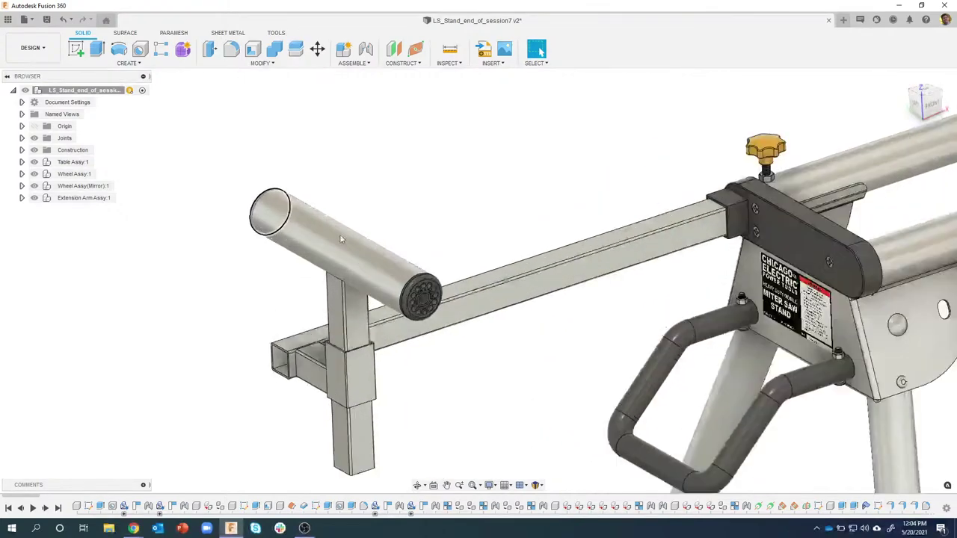
{"action": "scroll", "coordinate": [411, 275], "scroll_direction": "up", "scroll_amount": 10}
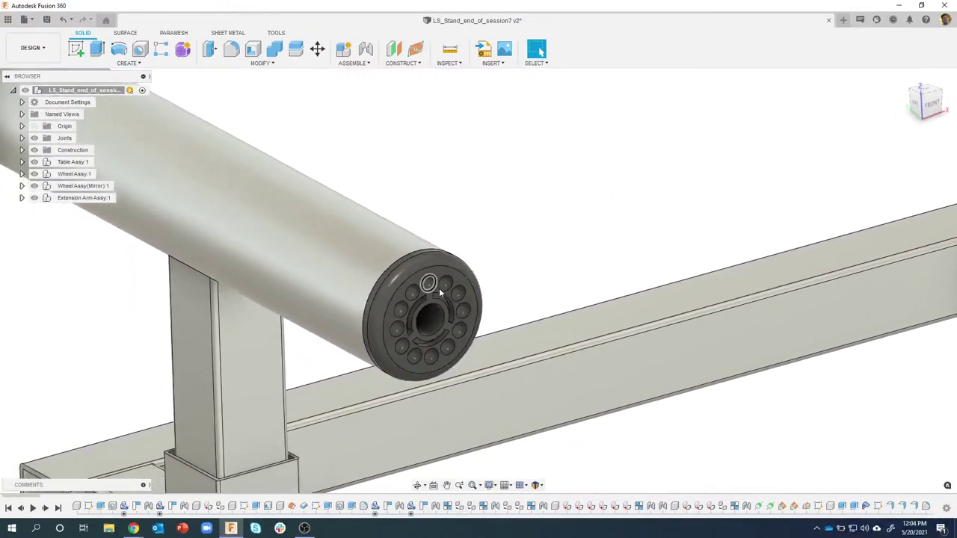
{"action": "scroll", "coordinate": [440, 293], "scroll_direction": "down", "scroll_amount": 5}
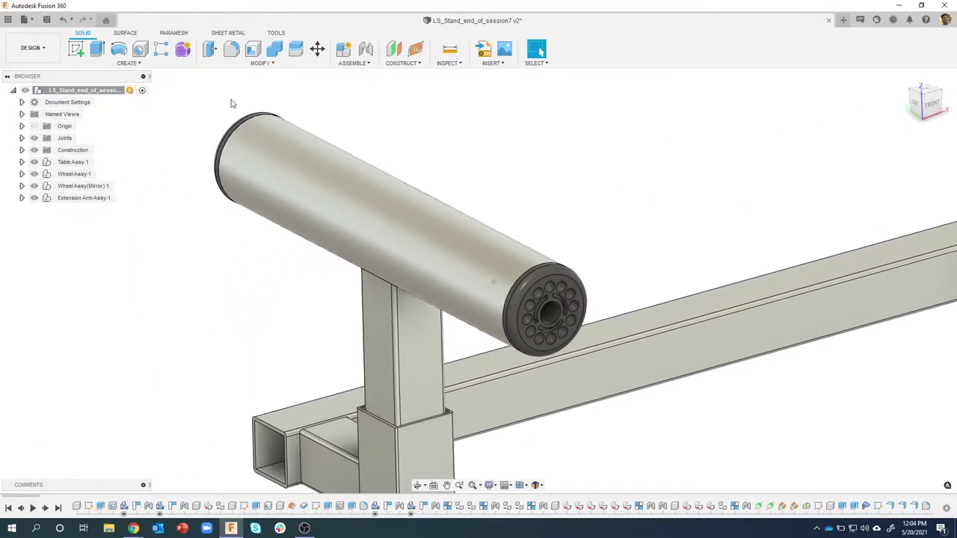
{"action": "middle_click_drag", "start_coordinate": [513, 306], "coordinate": [485, 297], "text": "shift"}
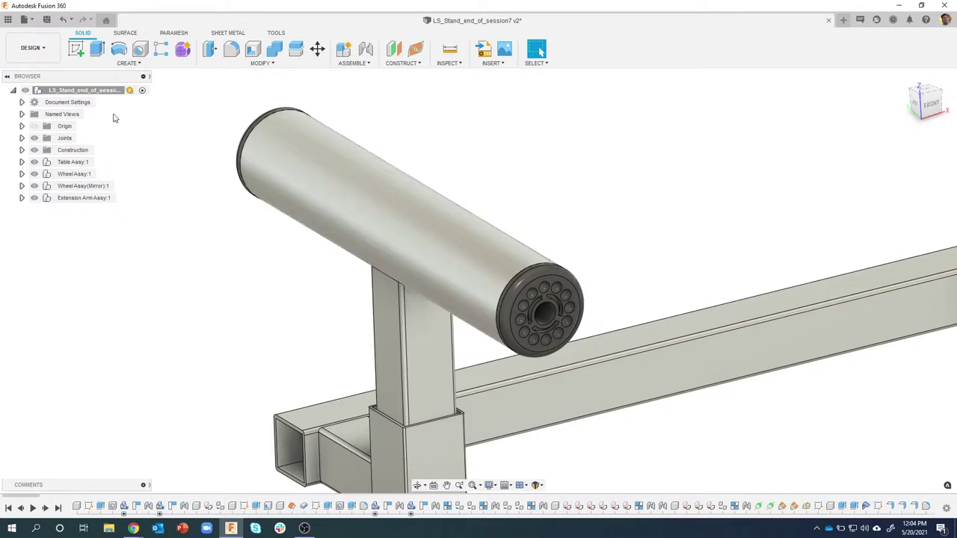
Activate the Extension Arm Assy component for editing in place.
{"action": "left_click", "coordinate": [84, 199]}
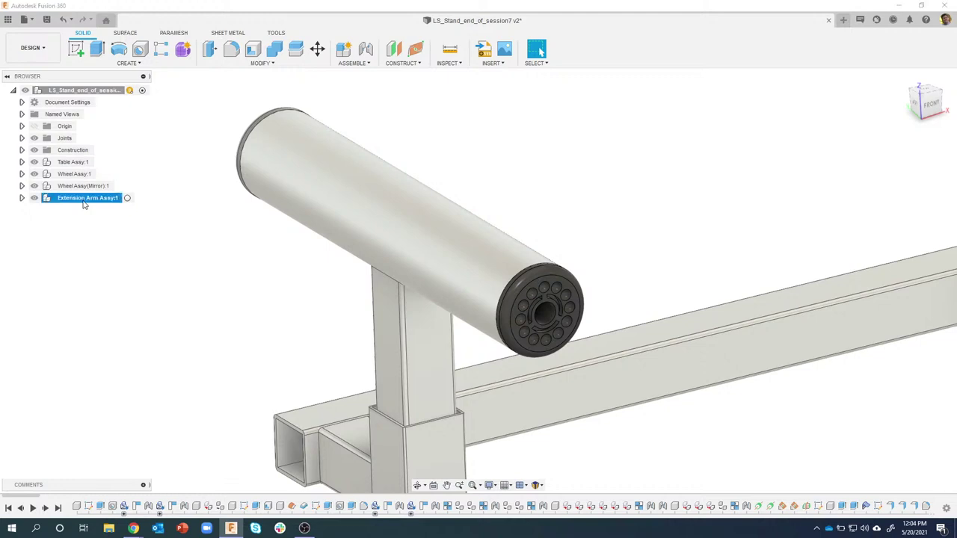
{"action": "right_click", "coordinate": [128, 202]}
{"action": "key", "text": "Escape"}
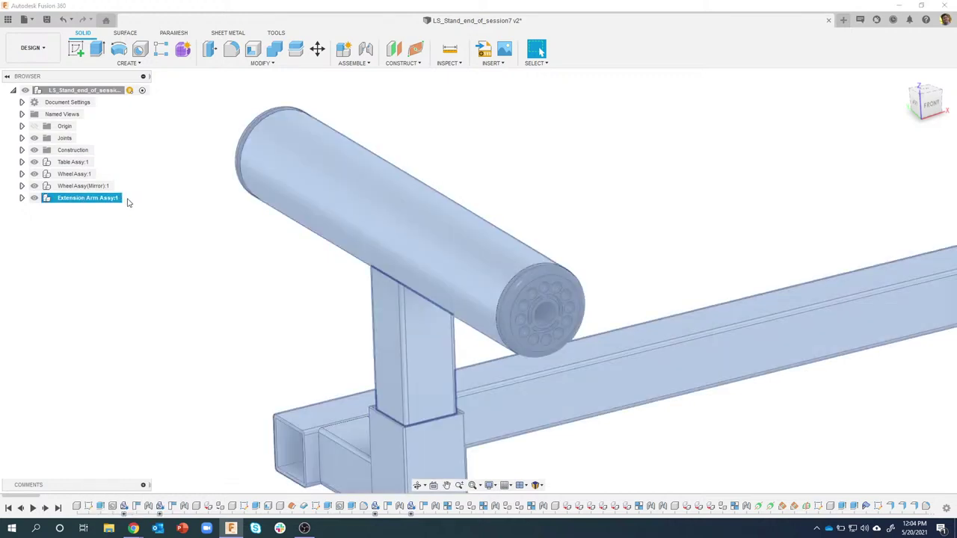
{"action": "left_click", "coordinate": [128, 198]}
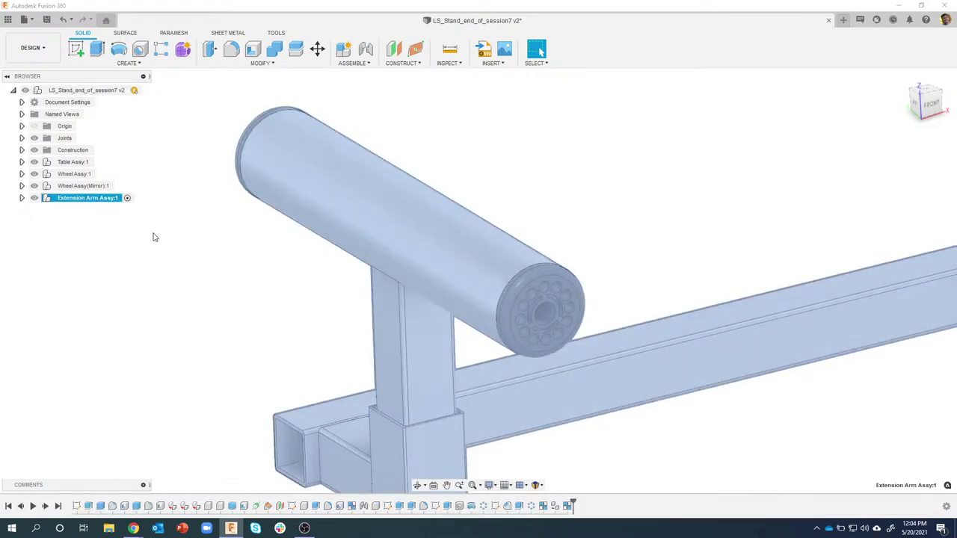
Create an internal standard component named Roller Pin inside the Extension Arm Assy and make it active.
{"action": "right_click", "coordinate": [91, 199]}
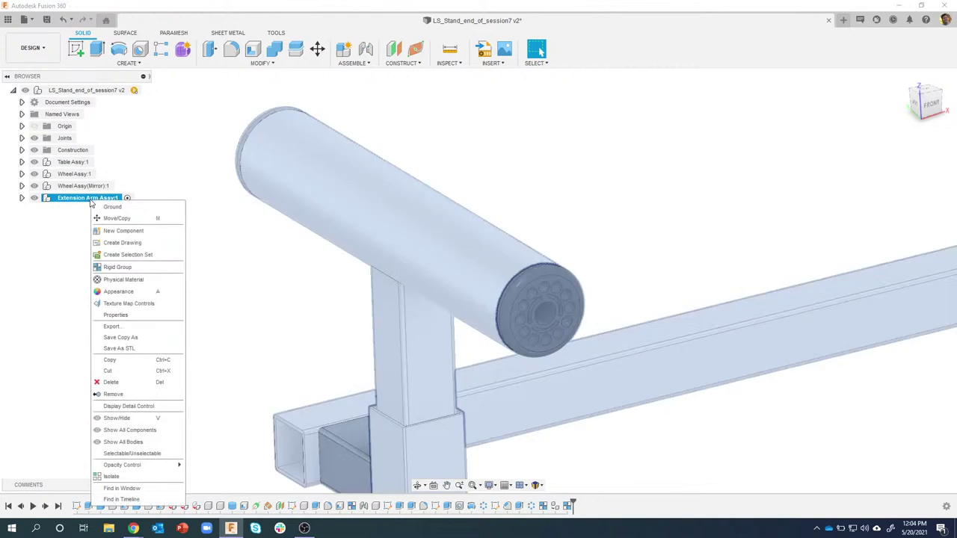
{"action": "left_click", "coordinate": [130, 234]}
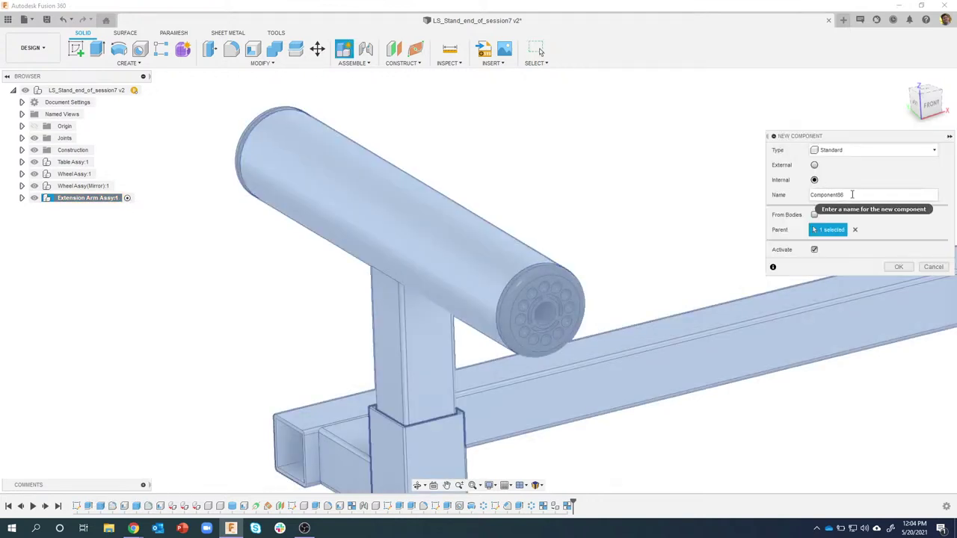
{"action": "left_click_drag", "start_coordinate": [845, 140], "coordinate": [696, 148]}
{"action": "left_click_drag", "start_coordinate": [705, 203], "coordinate": [656, 205]}
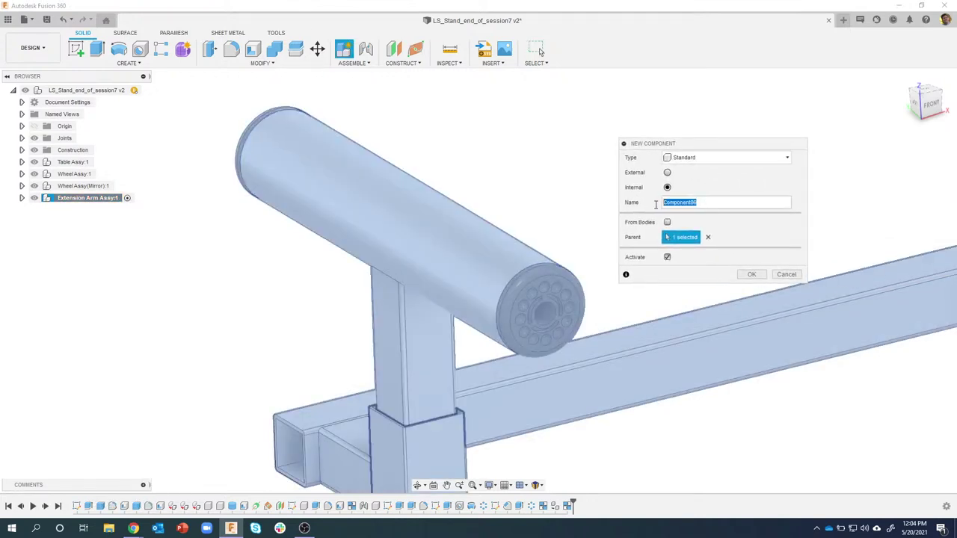
{"action": "type", "text": "Roller Pin"}
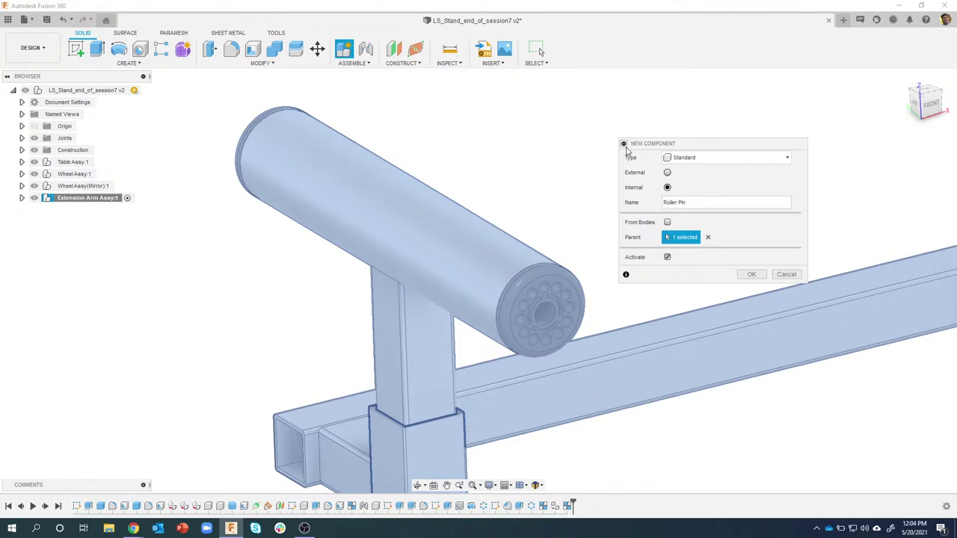
{"action": "left_click", "coordinate": [751, 275]}
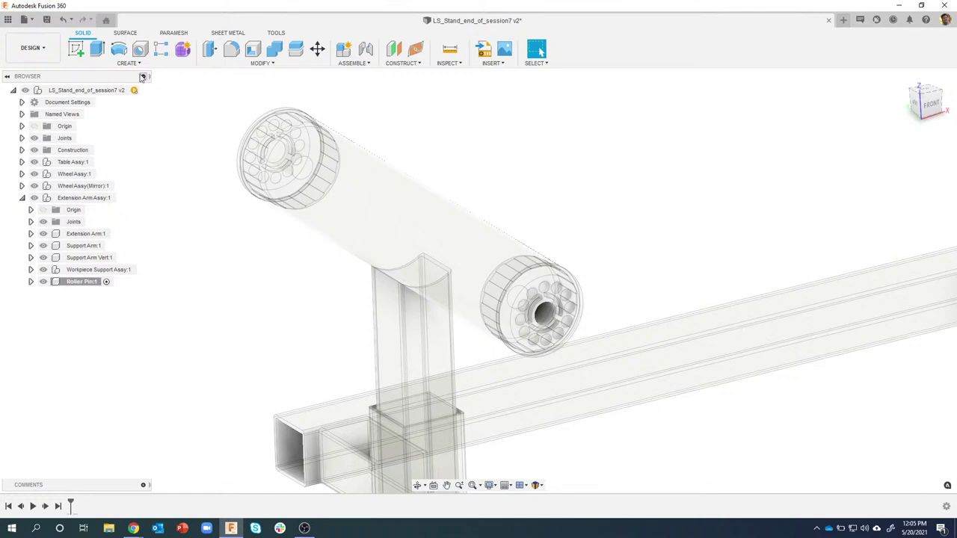
Start a Cylinder primitive on the front (XZ) origin plane, centered near the support roller, with a diameter of 11.5 mm.
{"action": "left_click", "coordinate": [122, 64]}
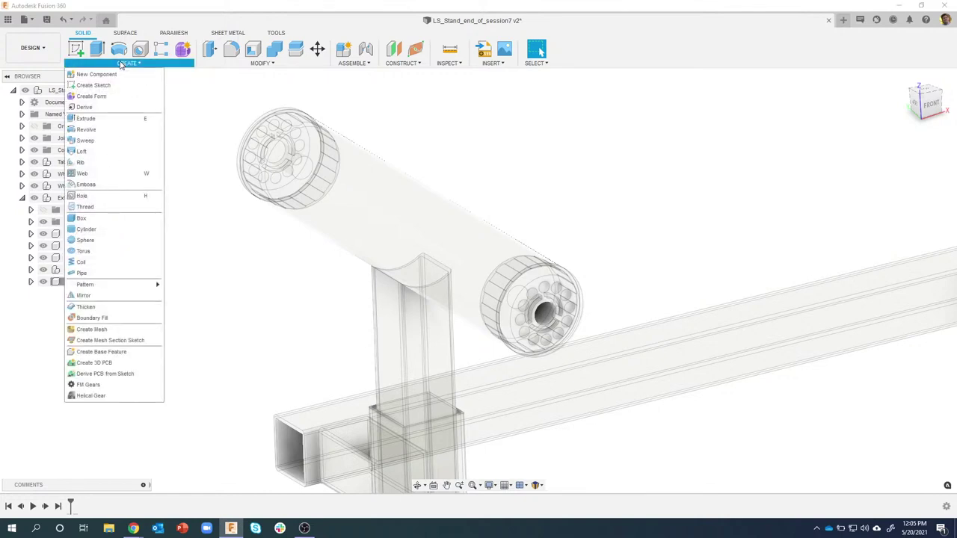
{"action": "left_click", "coordinate": [106, 233]}
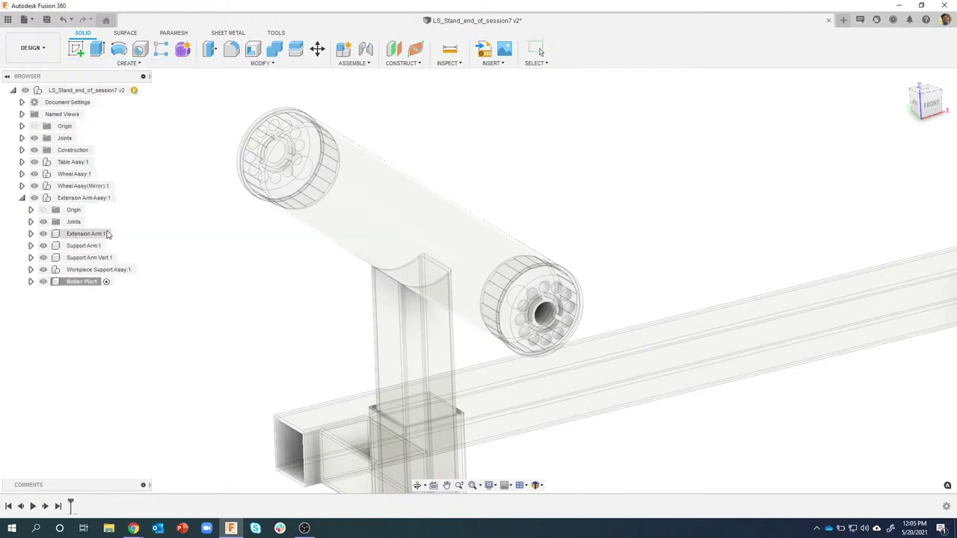
{"action": "scroll", "coordinate": [213, 259], "scroll_direction": "down", "scroll_amount": 4}
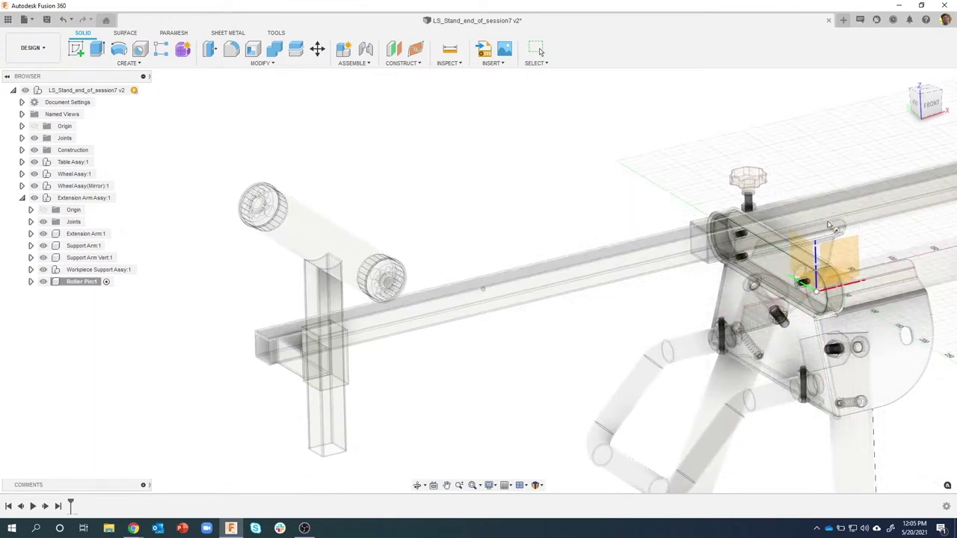
{"action": "left_click", "coordinate": [846, 246]}
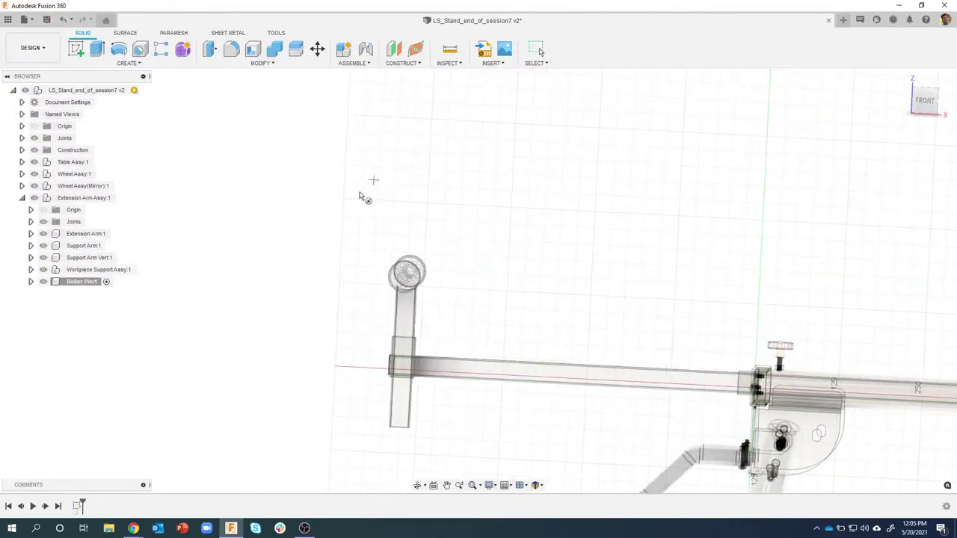
{"action": "left_click", "coordinate": [355, 227]}
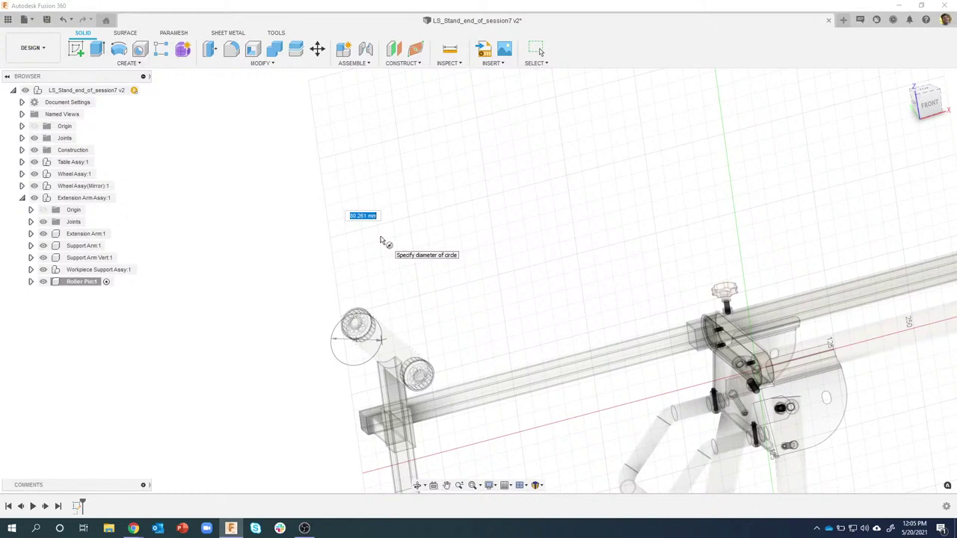
{"action": "type", "text": "11.5"}
{"action": "key", "text": "Return"}
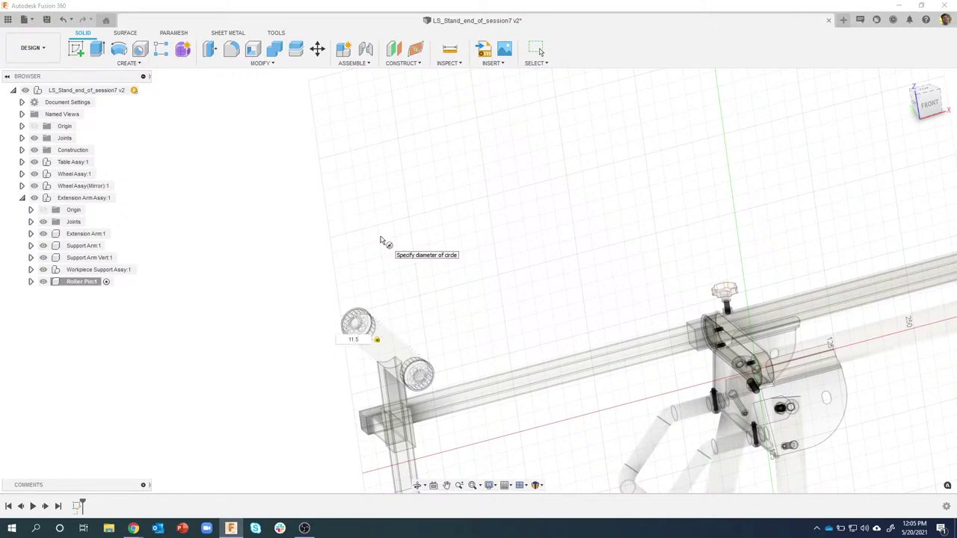
{"action": "key", "text": "Tab"}
{"action": "key", "text": "Return"}
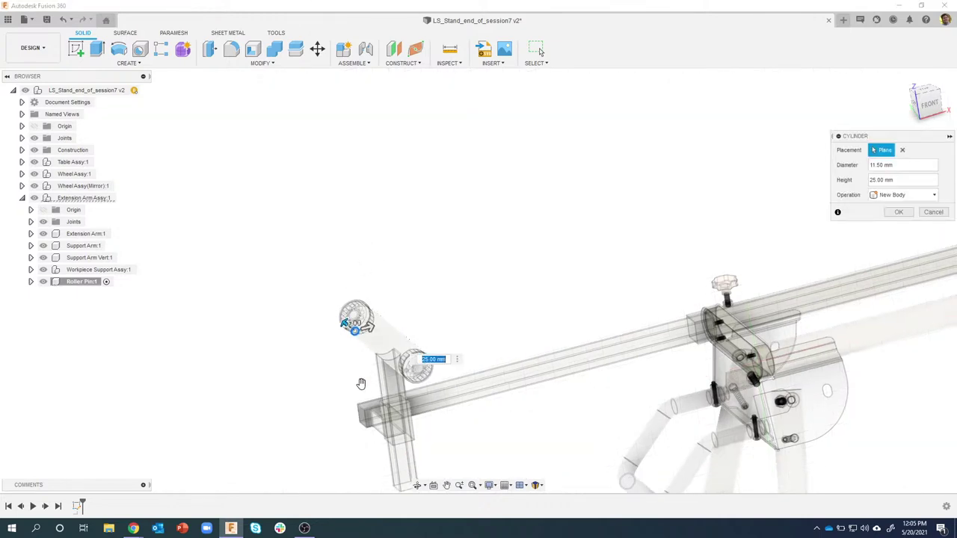
Set the roller pin cylinder's height to 11.25 in and create it as a new body.
{"action": "scroll", "coordinate": [367, 357], "scroll_direction": "up", "scroll_amount": 5}
{"action": "middle_click_drag", "start_coordinate": [367, 356], "coordinate": [345, 257], "text": "shift"}
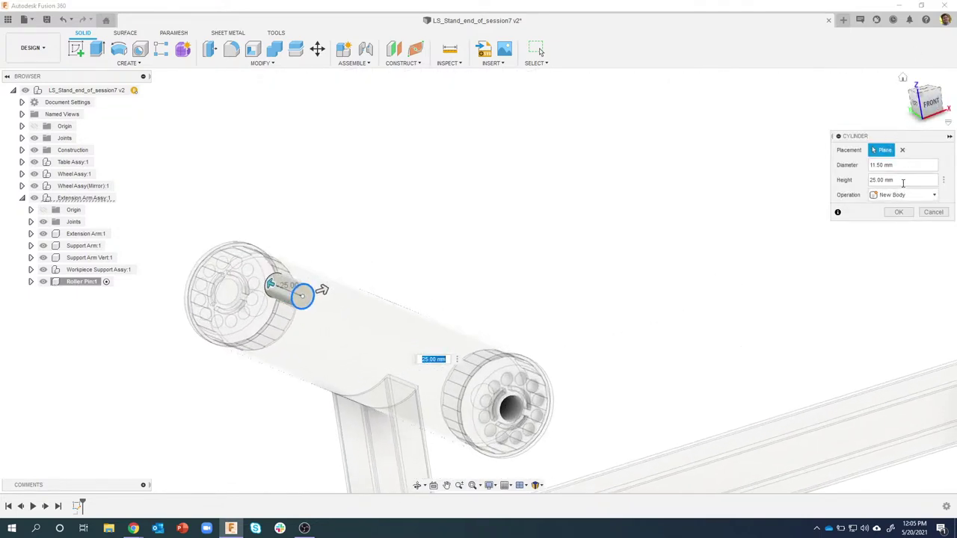
{"action": "left_click_drag", "start_coordinate": [903, 184], "coordinate": [848, 182]}
{"action": "left_click_drag", "start_coordinate": [882, 136], "coordinate": [648, 149]}
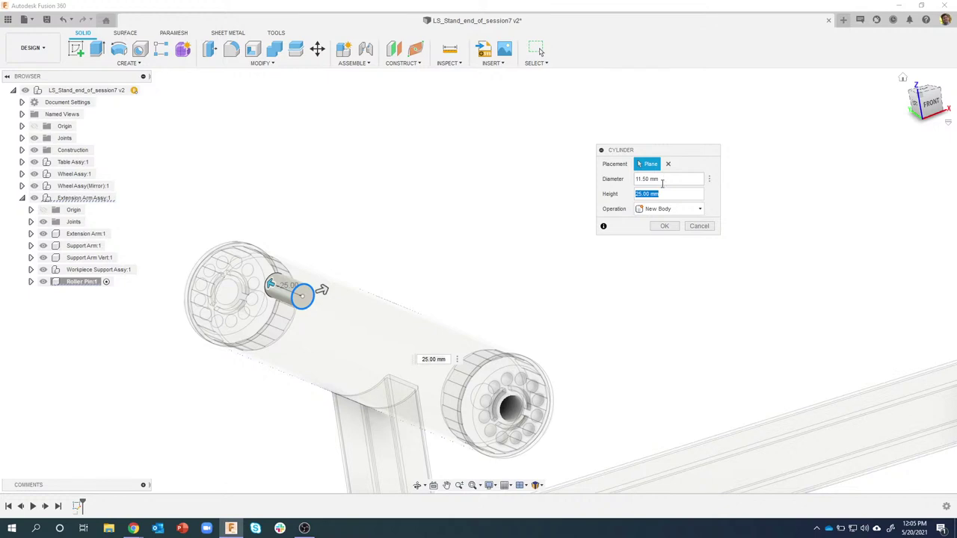
{"action": "left_click", "coordinate": [666, 195]}
{"action": "left_click_drag", "start_coordinate": [661, 194], "coordinate": [634, 195]}
{"action": "type", "text": "11.25in"}
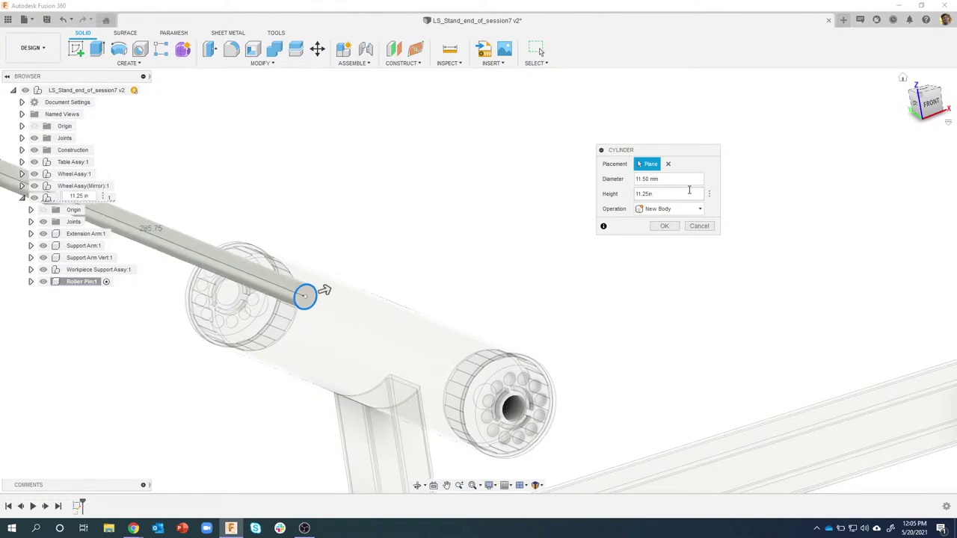
{"action": "middle_click_drag", "start_coordinate": [241, 236], "coordinate": [583, 202], "text": "shift"}
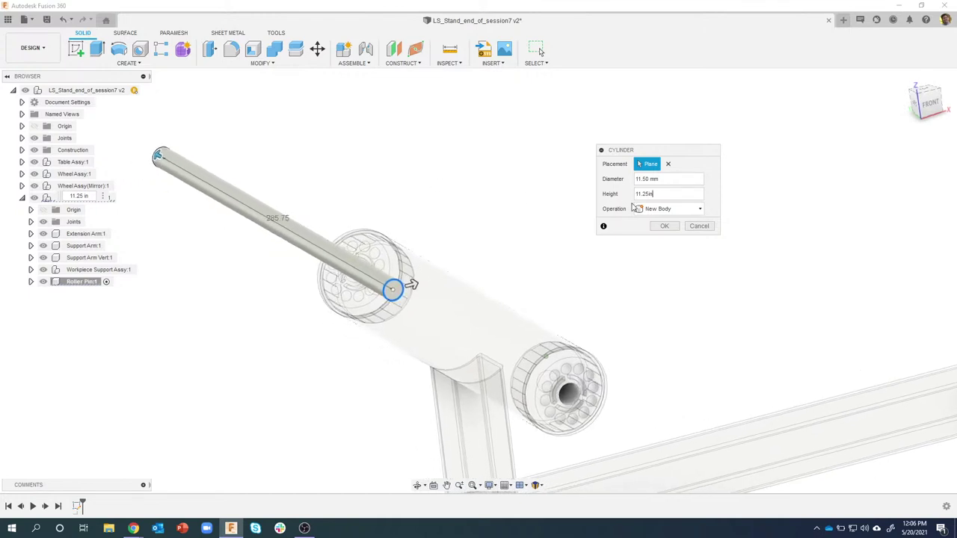
{"action": "left_click", "coordinate": [665, 227]}
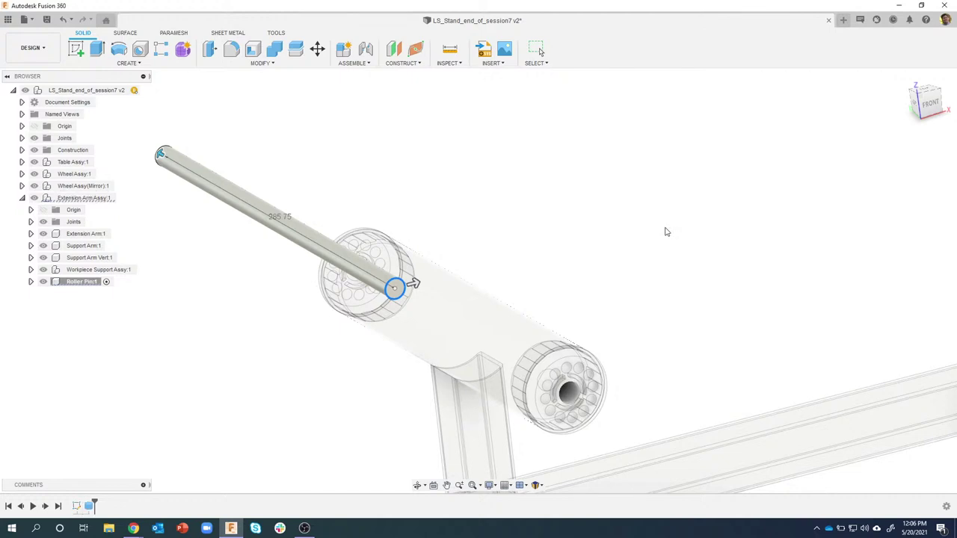
{"action": "scroll", "coordinate": [604, 202], "scroll_direction": "down", "scroll_amount": 1}
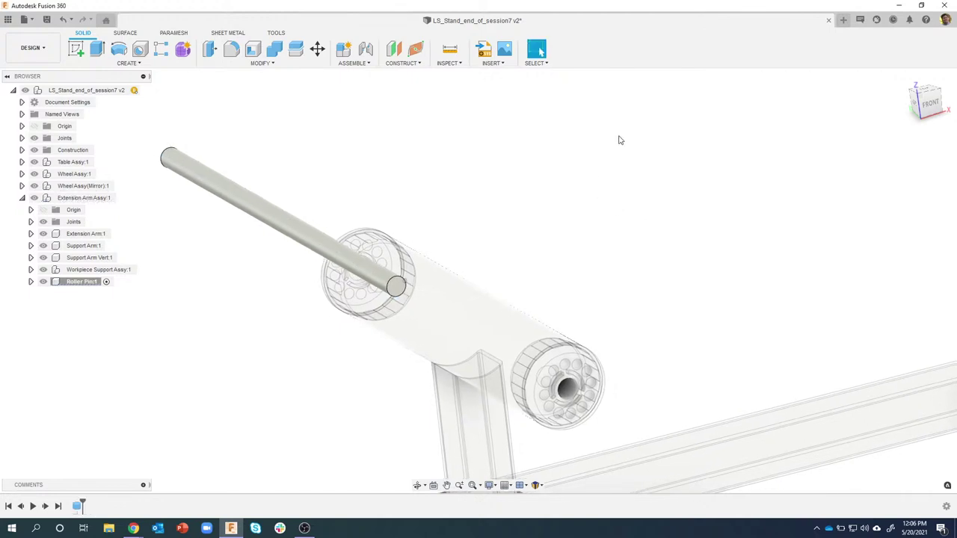
Chamfer the circular edges at both ends of the roller pin with an equal distance of 0.5 mm.
{"action": "scroll", "coordinate": [389, 283], "scroll_direction": "up", "scroll_amount": 3}
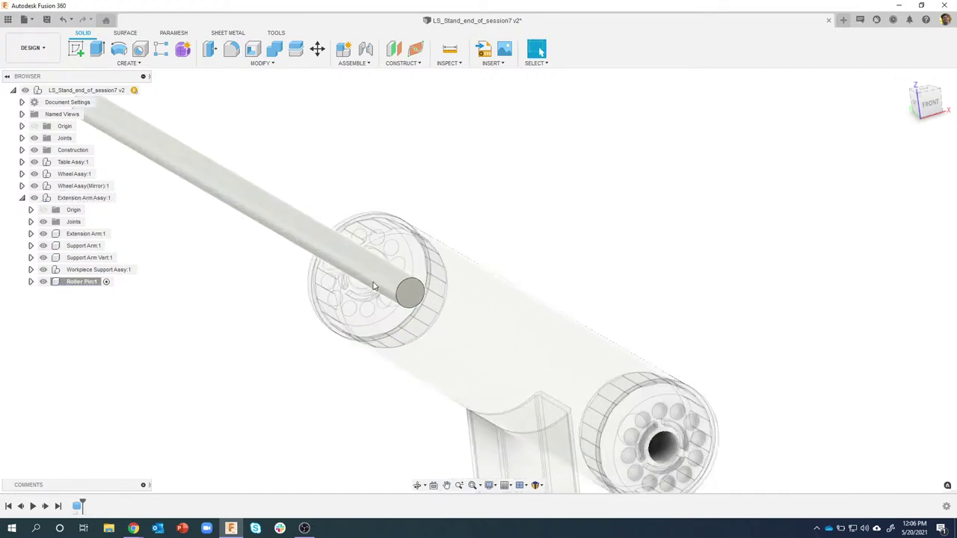
{"action": "right_click", "coordinate": [399, 294]}
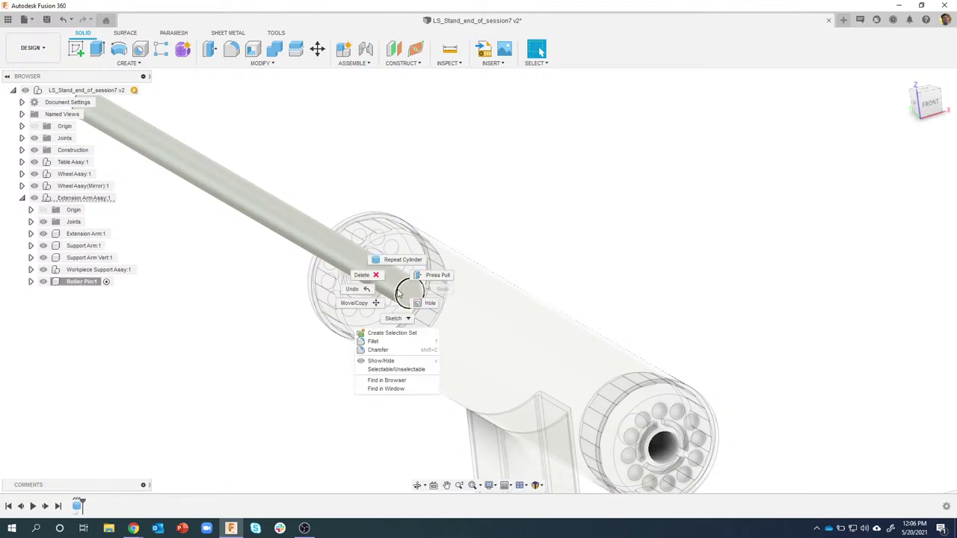
{"action": "left_click", "coordinate": [377, 350]}
{"action": "middle_click_drag", "start_coordinate": [336, 229], "coordinate": [153, 120], "text": "shift"}
{"action": "left_click", "coordinate": [147, 117]}
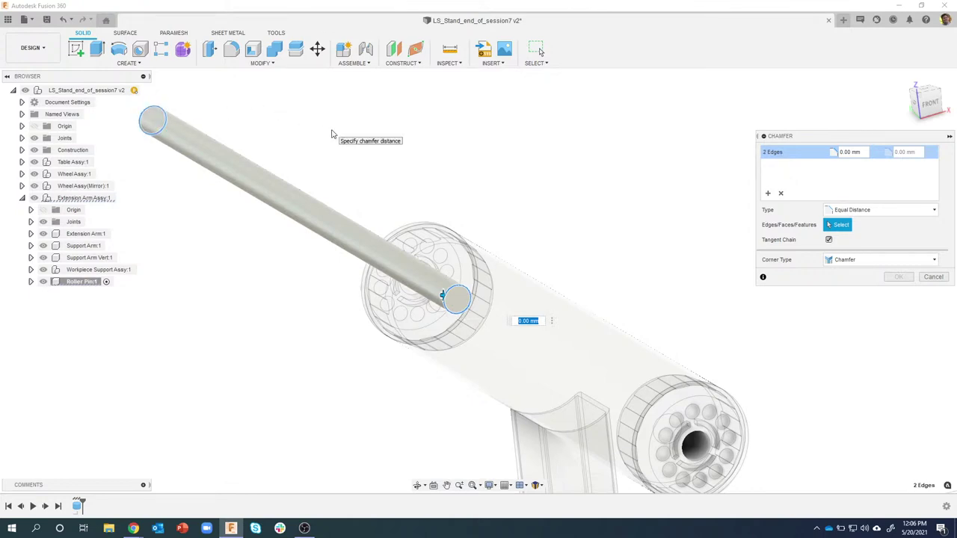
{"action": "key", "text": "BackSpace"}
{"action": "type", "text": "5"}
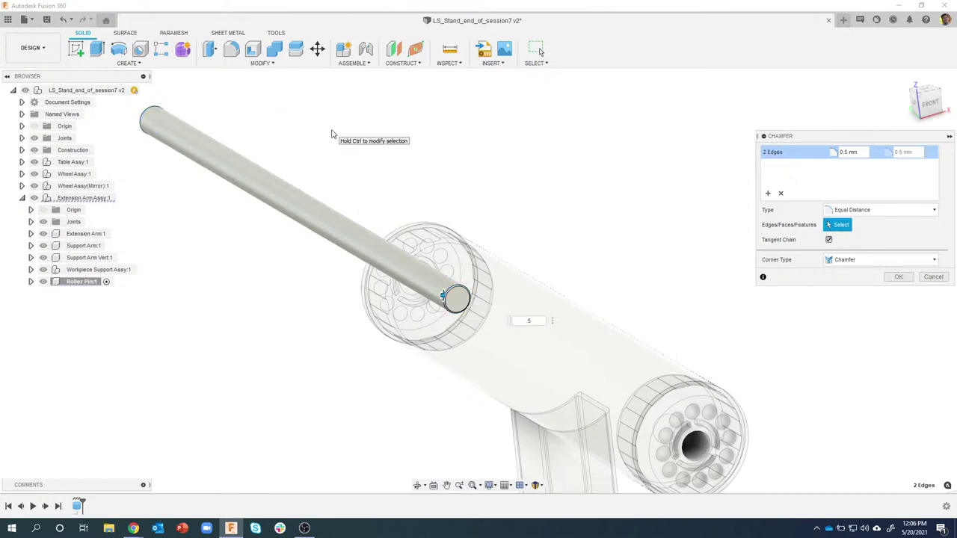
{"action": "key", "text": "Return"}
{"action": "middle_click_drag", "start_coordinate": [331, 133], "coordinate": [574, 197], "text": "shift"}
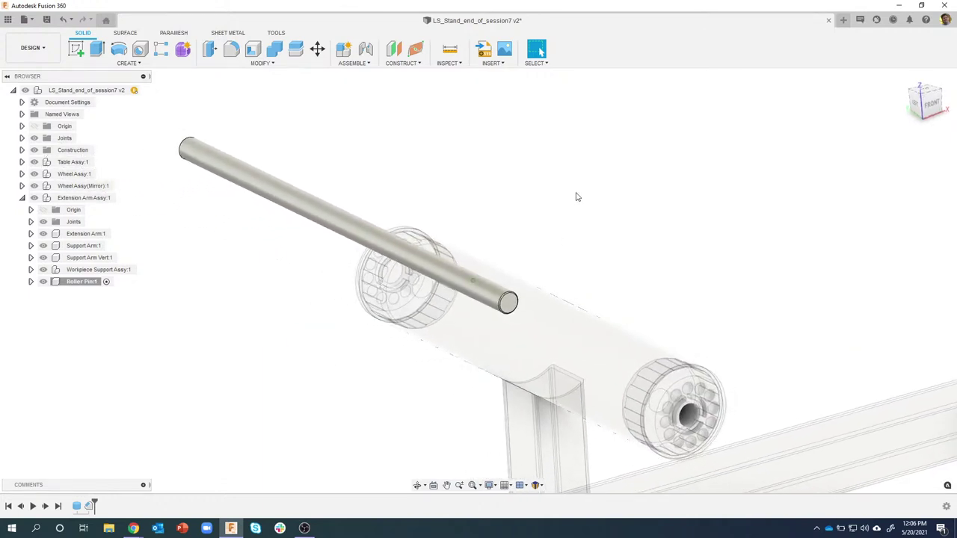
{"action": "middle_click_drag", "start_coordinate": [593, 159], "coordinate": [582, 153], "text": "shift"}
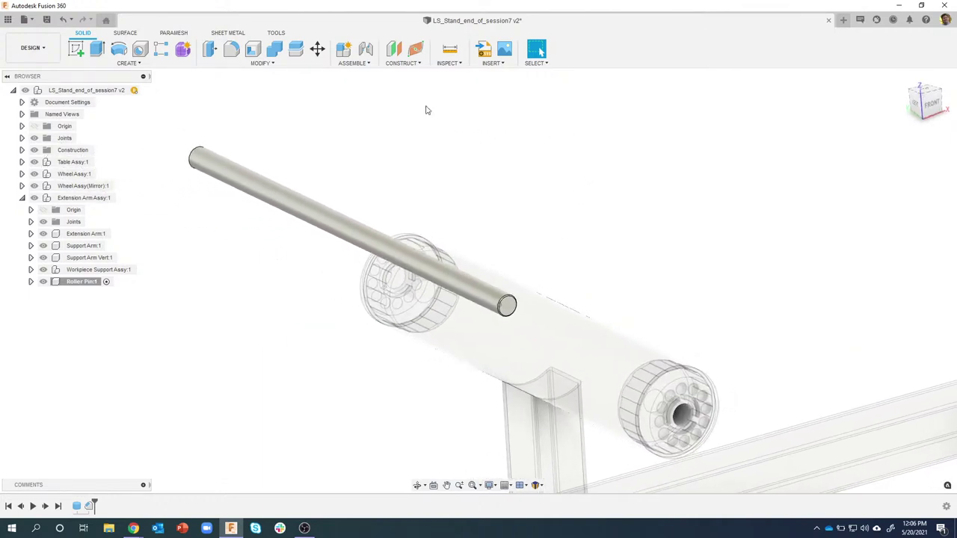
Start a joint for the roller pin and set its motion type to Revolute.
{"action": "left_click", "coordinate": [366, 50]}
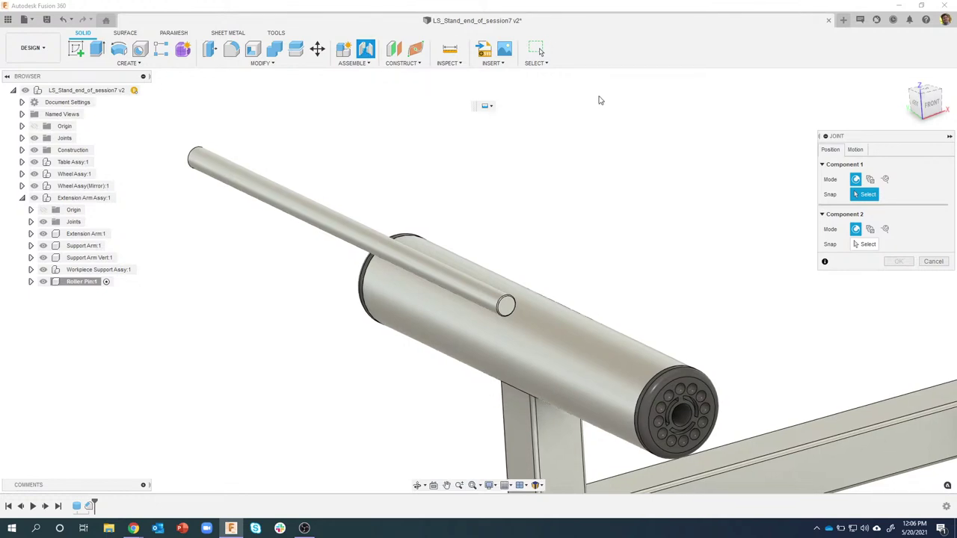
{"action": "left_click_drag", "start_coordinate": [899, 141], "coordinate": [738, 149]}
{"action": "left_click", "coordinate": [694, 155]}
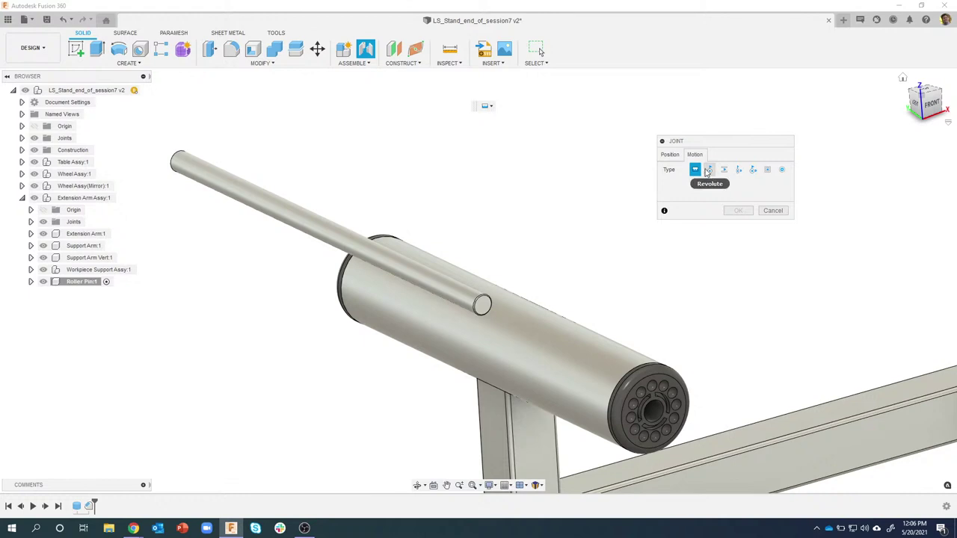
{"action": "left_click", "coordinate": [677, 157]}
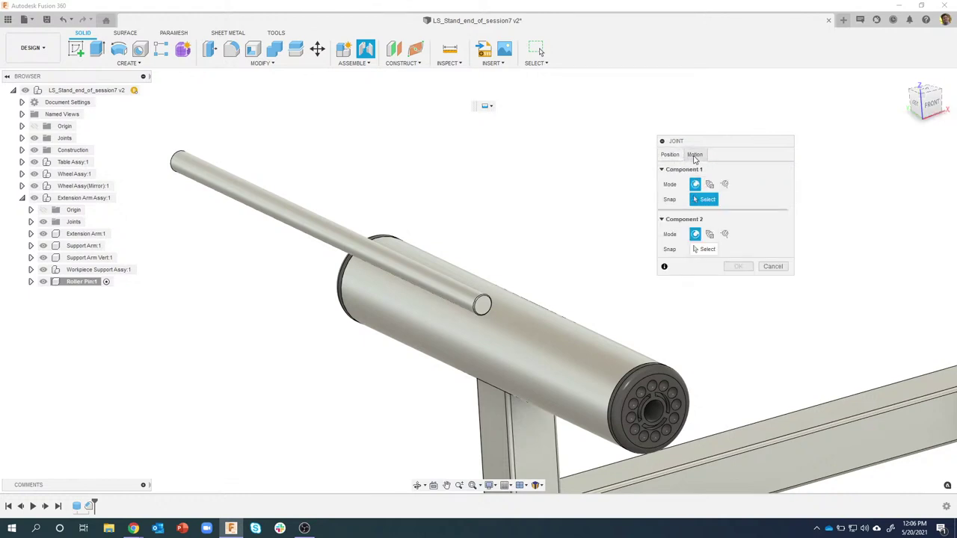
{"action": "left_click", "coordinate": [695, 156]}
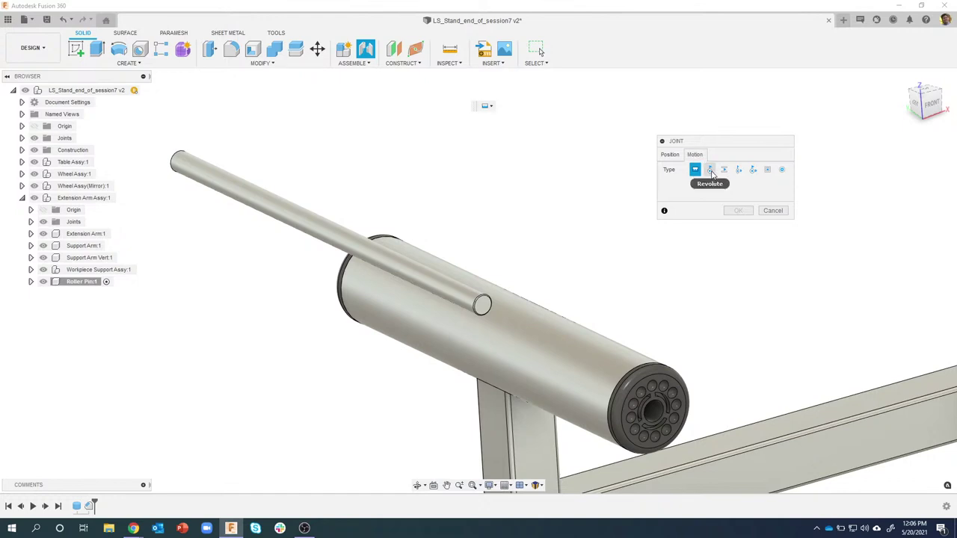
{"action": "left_click", "coordinate": [710, 170]}
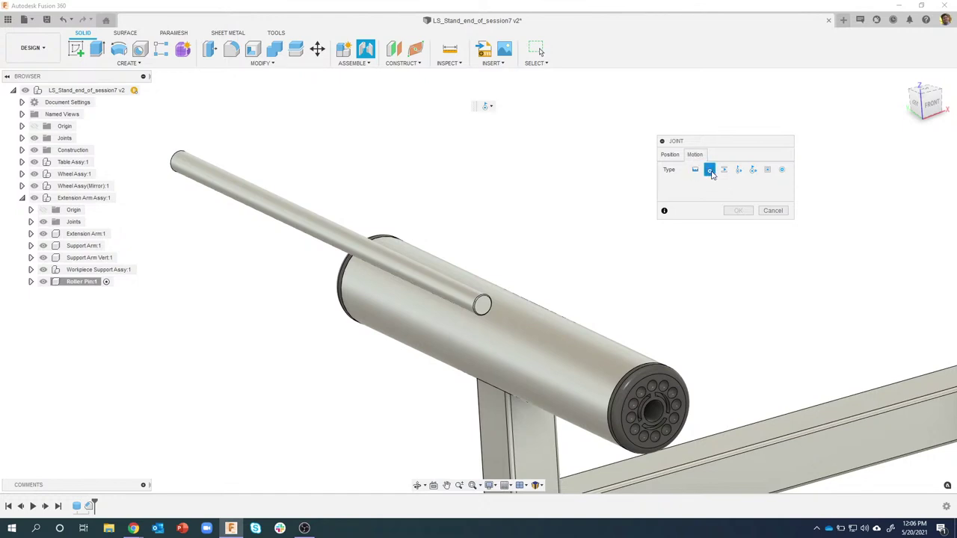
{"action": "left_click", "coordinate": [671, 157]}
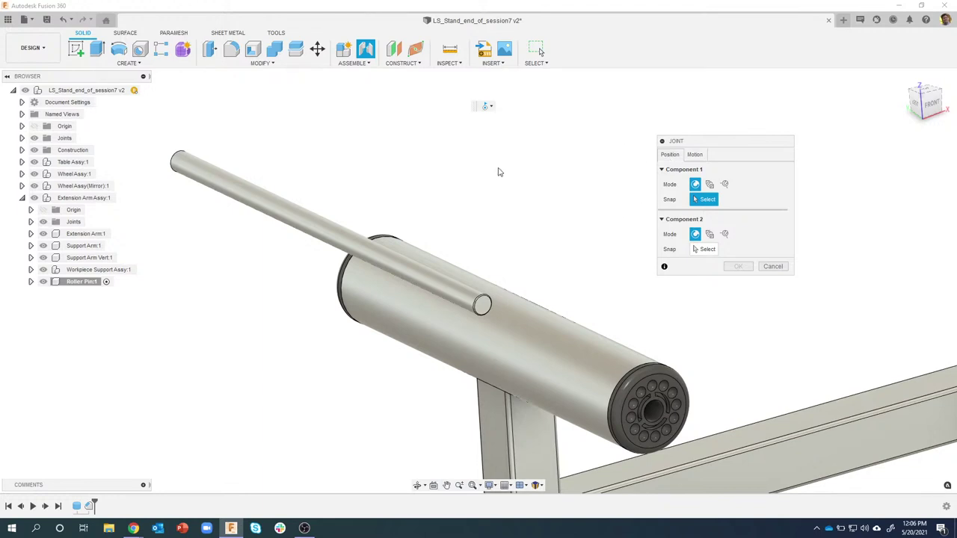
Join the roller pin's midpoint to the support roller's midpoint, previewing the rotation about the Z axis before accepting the joint.
{"action": "middle_click_drag", "start_coordinate": [498, 171], "coordinate": [562, 151], "text": "shift"}
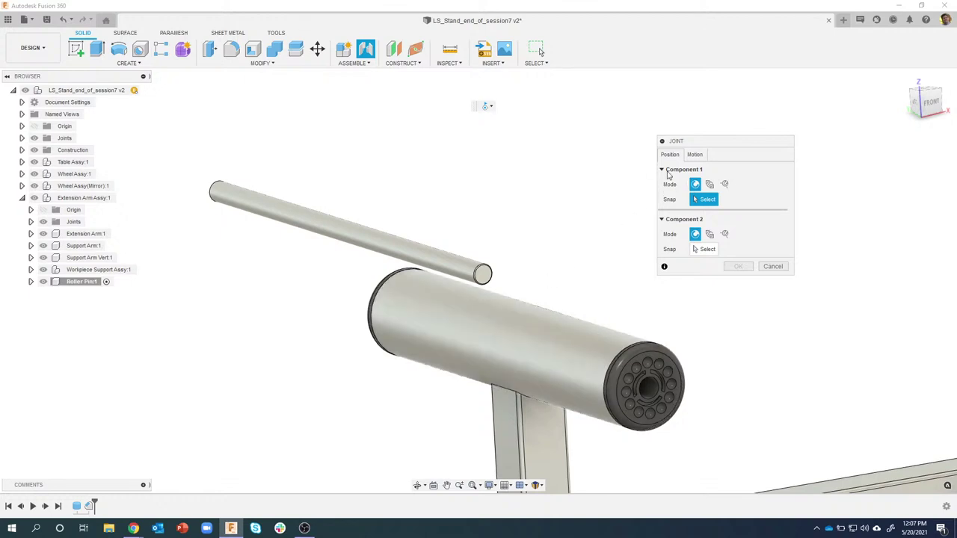
{"action": "middle_click_drag", "start_coordinate": [507, 207], "coordinate": [376, 200], "text": "shift"}
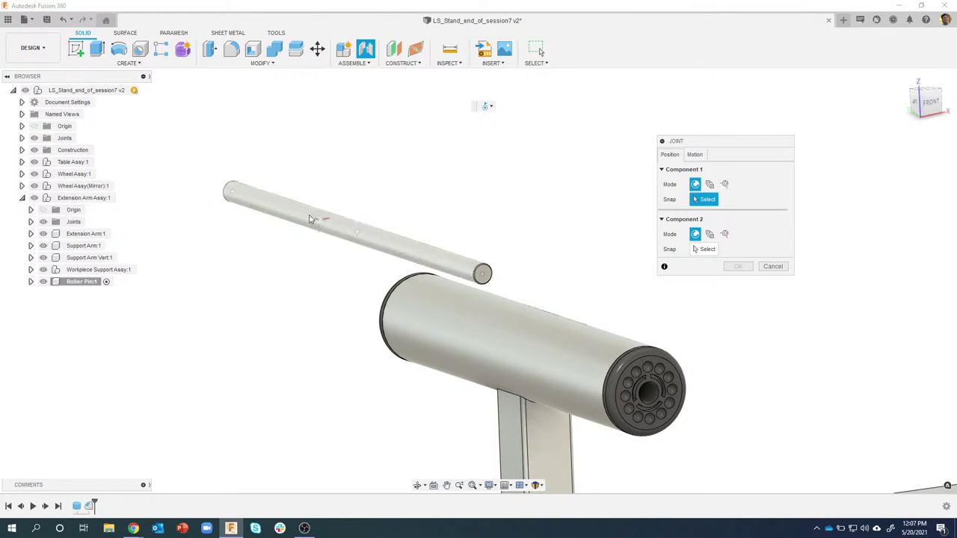
{"action": "left_click", "coordinate": [362, 233]}
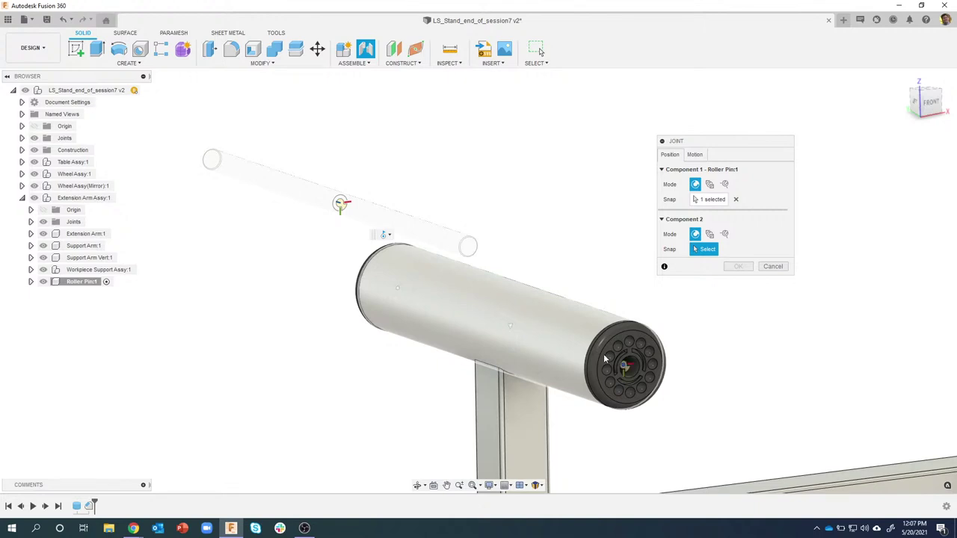
{"action": "left_click", "coordinate": [513, 329]}
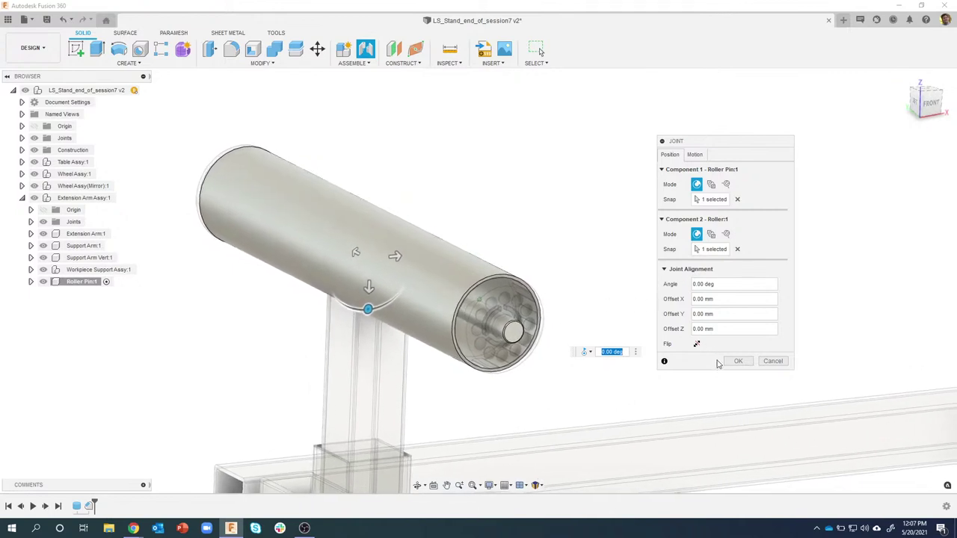
{"action": "left_click", "coordinate": [696, 155]}
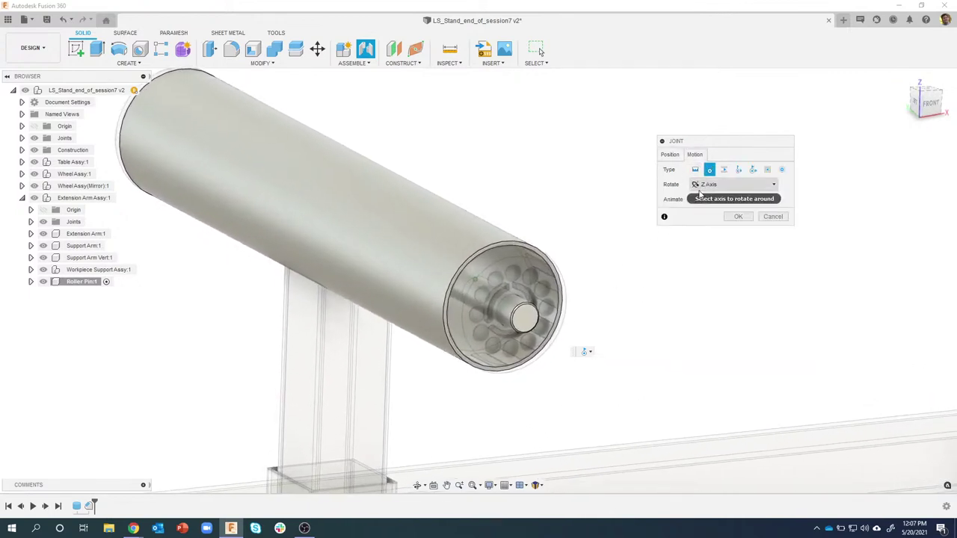
{"action": "left_click", "coordinate": [696, 199]}
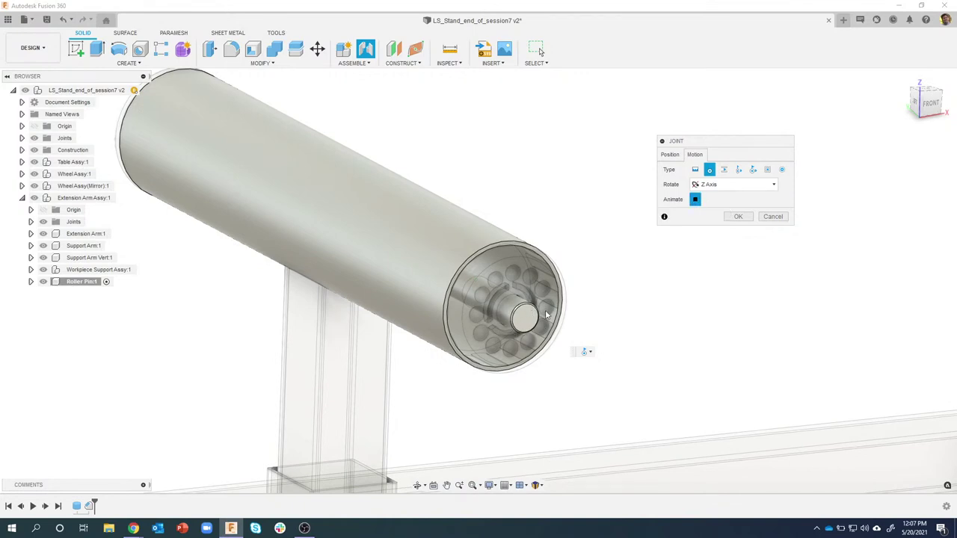
{"action": "left_click", "coordinate": [695, 200]}
{"action": "left_click", "coordinate": [737, 216]}
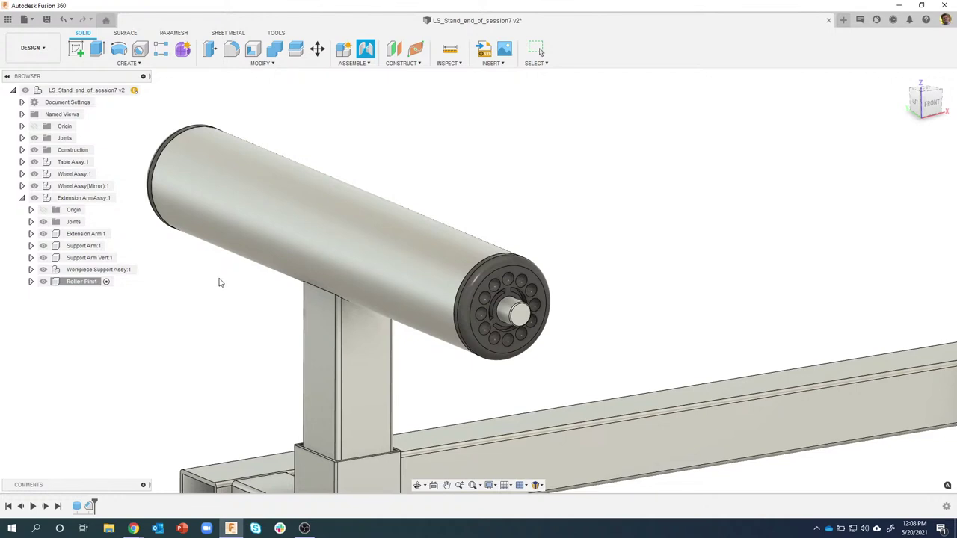
Activate the Extension Arm Assy component and switch to the sheet metal tools.
{"action": "scroll", "coordinate": [247, 286], "scroll_direction": "down", "scroll_amount": 2}
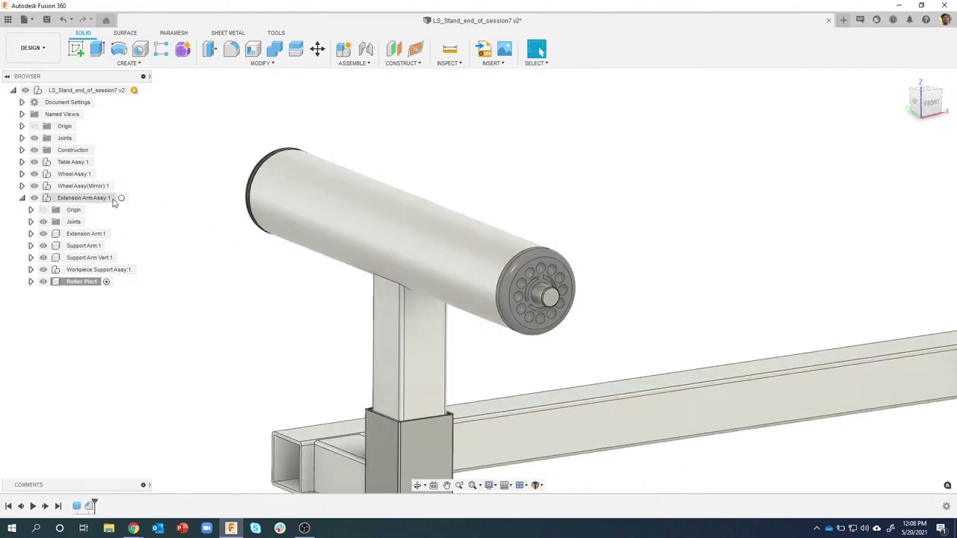
{"action": "left_click", "coordinate": [113, 199]}
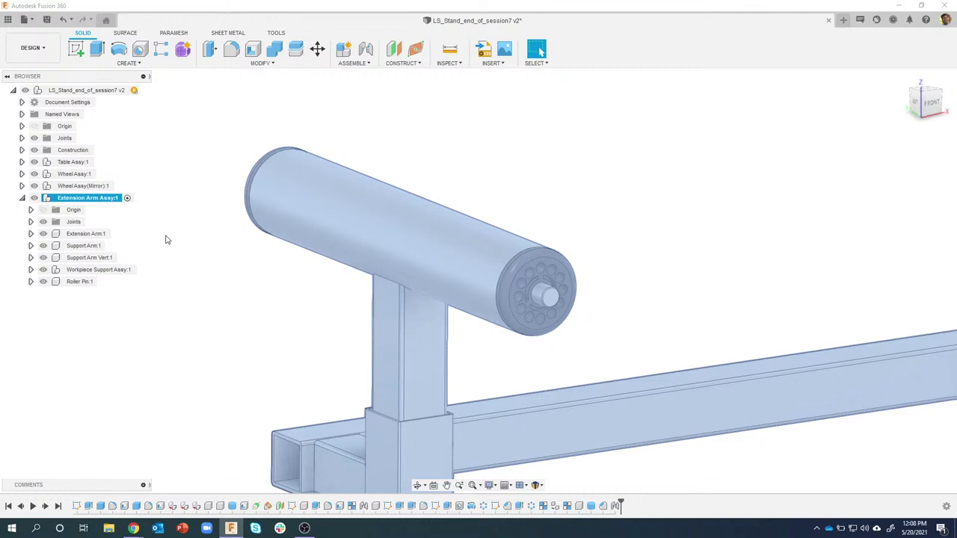
{"action": "left_click", "coordinate": [326, 140]}
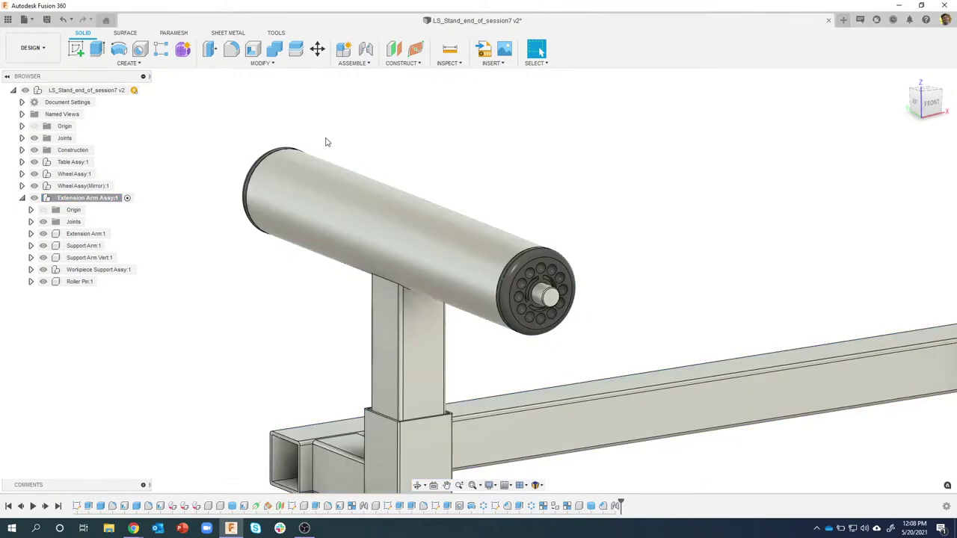
{"action": "left_click", "coordinate": [229, 34]}
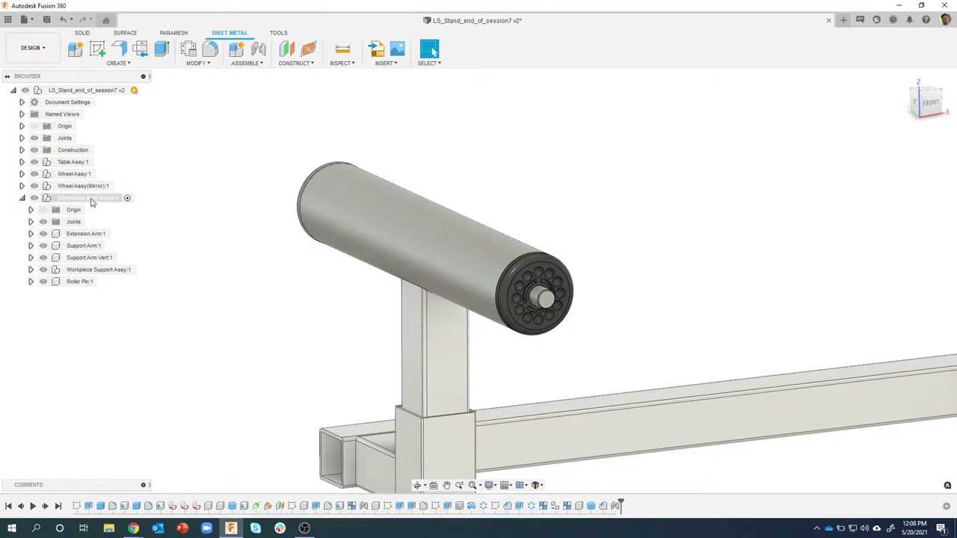
{"action": "left_click", "coordinate": [94, 200]}
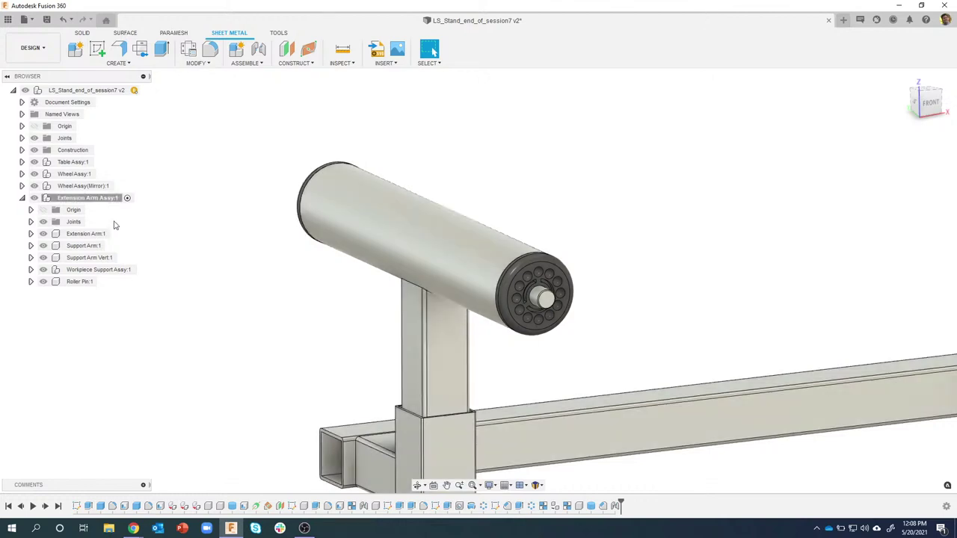
Activate the Roller Pin component on its own and return activation to the Extension Arm Assy.
{"action": "left_click", "coordinate": [103, 282]}
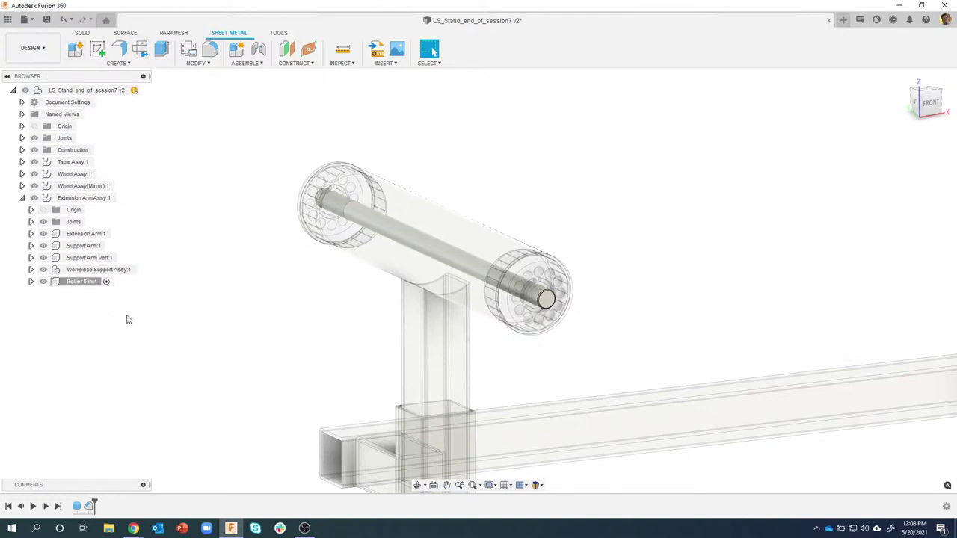
{"action": "left_click", "coordinate": [93, 288]}
{"action": "left_click", "coordinate": [125, 199]}
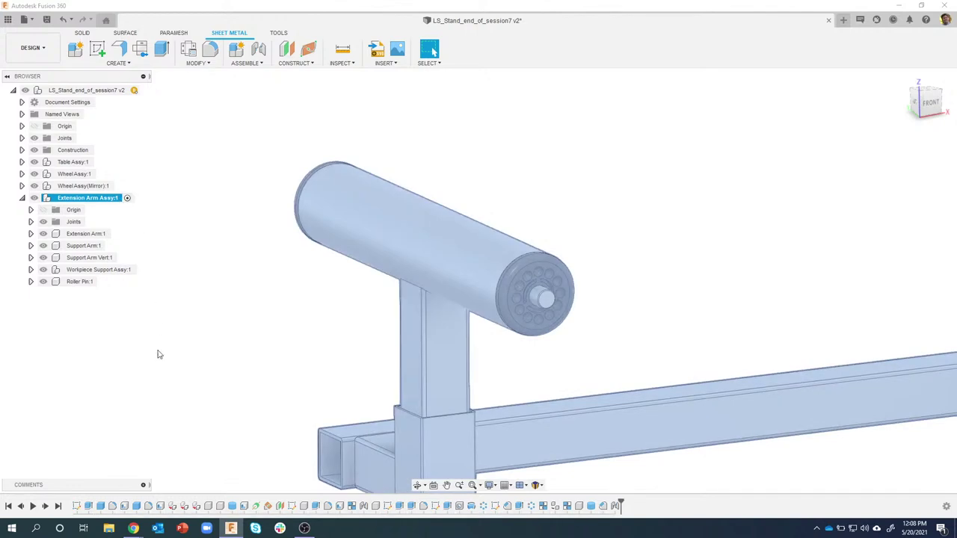
Set up a new internal sheet metal component named Workpiece Stop under the Extension Arm Assy.
{"action": "left_click", "coordinate": [75, 50]}
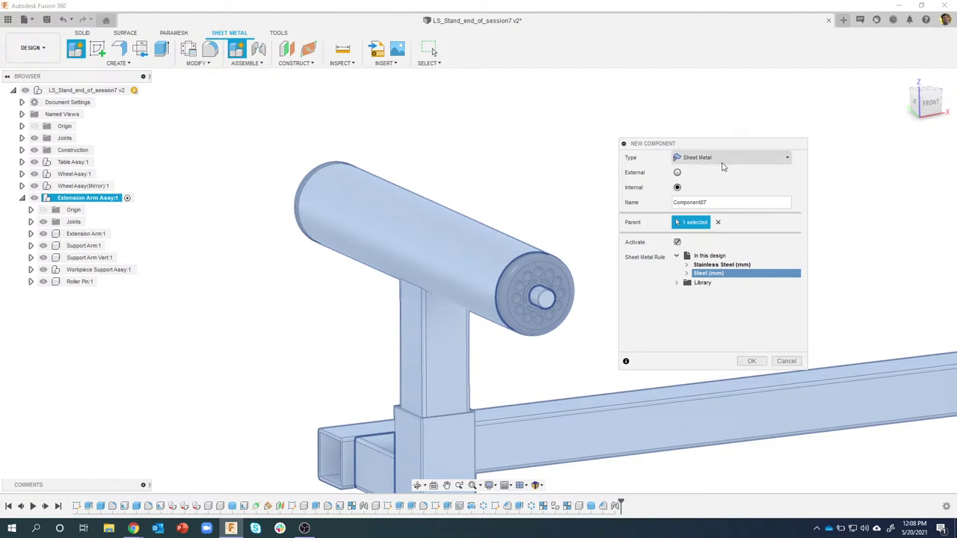
{"action": "left_click_drag", "start_coordinate": [733, 202], "coordinate": [667, 202]}
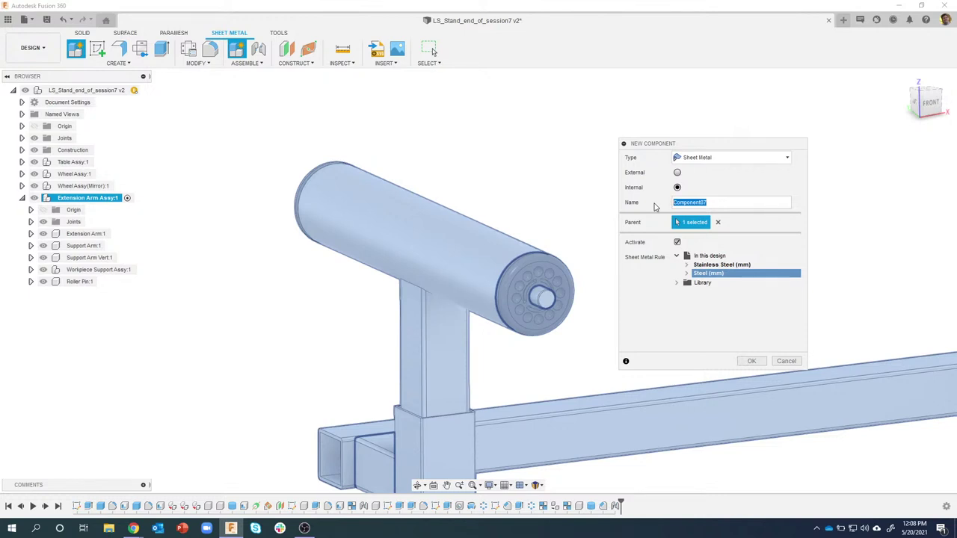
{"action": "type", "text": "Workpiece Stop"}
Choose Stainless Steel (mm) from the library as the new component's sheet metal rule.
{"action": "left_click", "coordinate": [677, 283]}
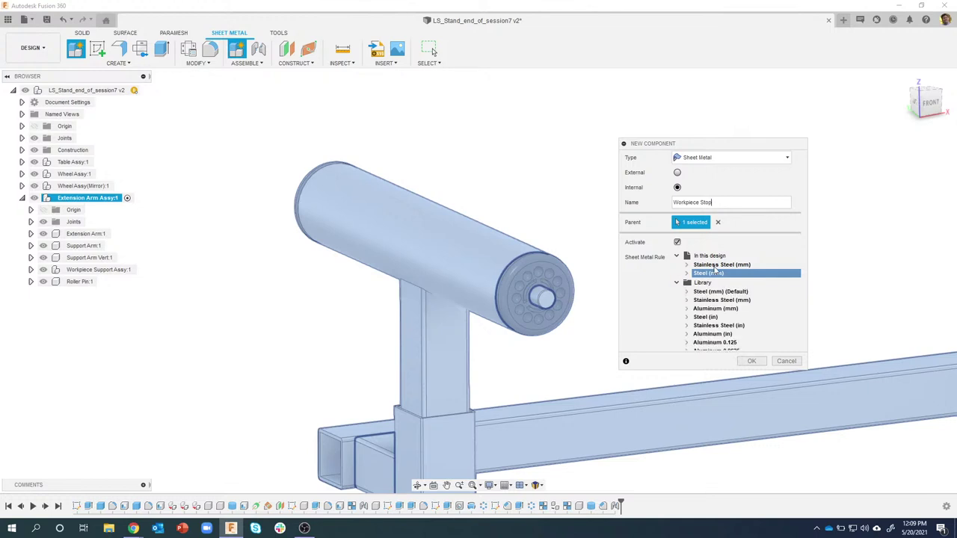
{"action": "left_click_drag", "start_coordinate": [703, 145], "coordinate": [661, 86]}
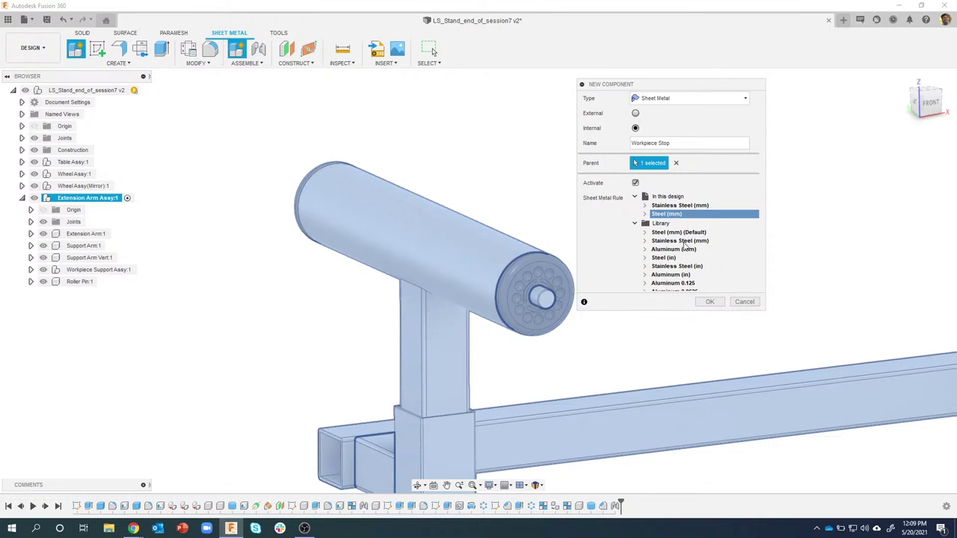
{"action": "scroll", "coordinate": [685, 247], "scroll_direction": "down", "scroll_amount": 1}
{"action": "scroll", "coordinate": [683, 260], "scroll_direction": "up", "scroll_amount": 1}
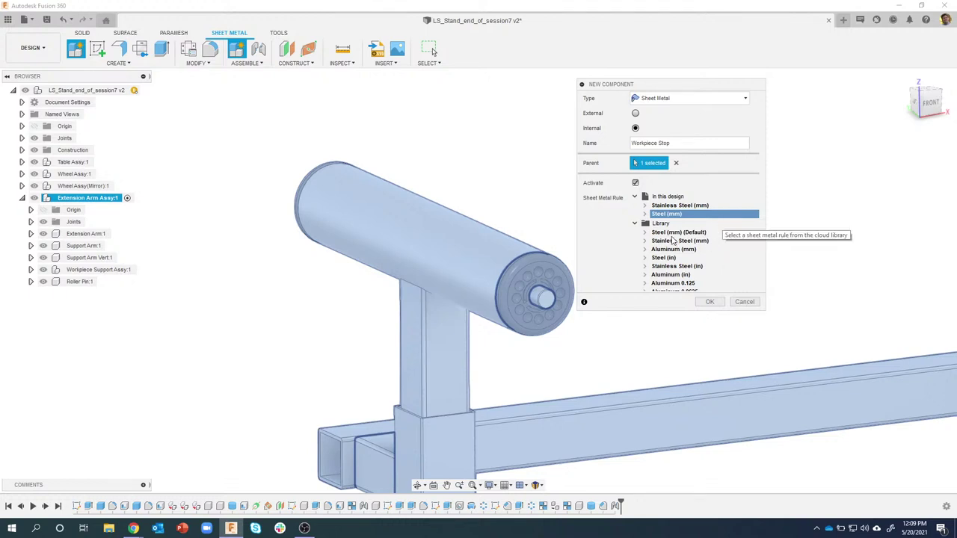
{"action": "left_click", "coordinate": [676, 234]}
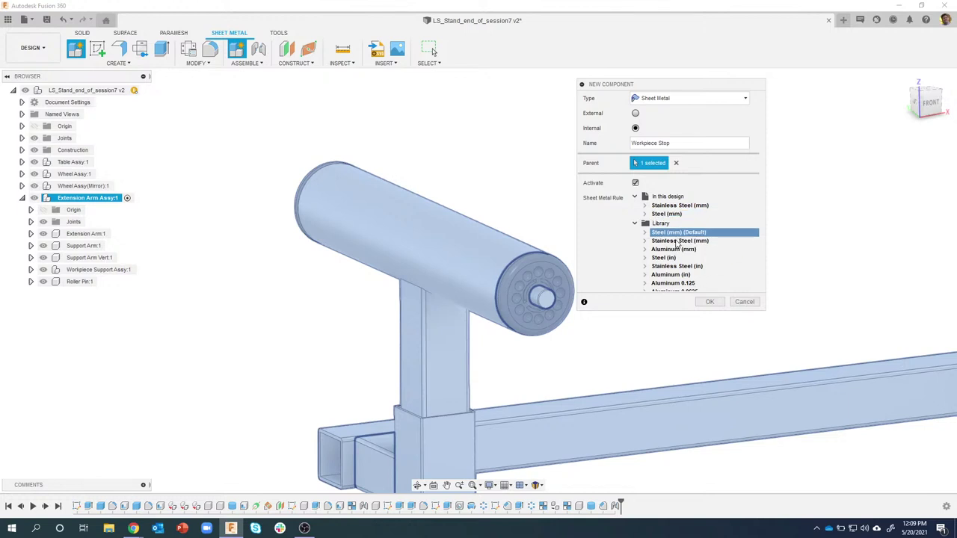
{"action": "left_click", "coordinate": [676, 242]}
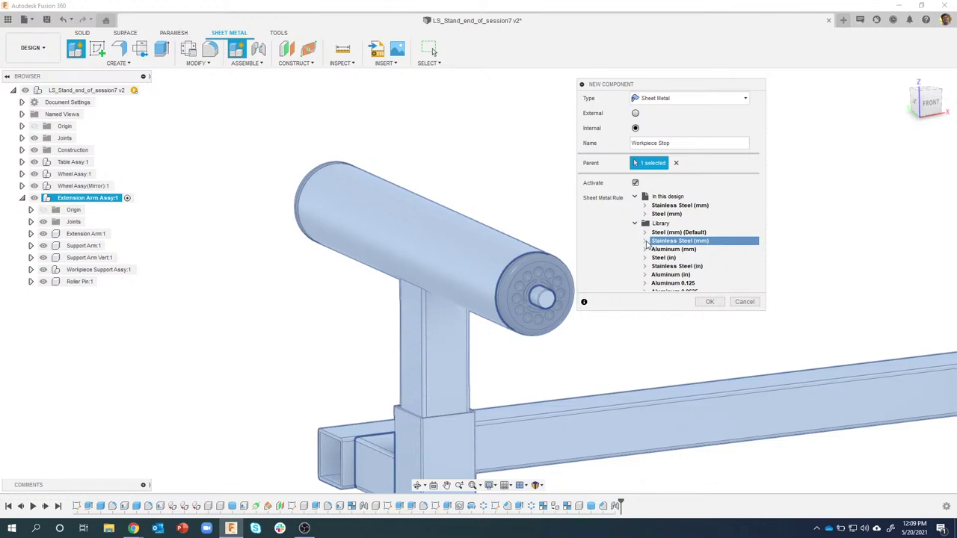
Examine the thickness, K factor and gap settings of the library's steel and stainless steel rules.
{"action": "left_click", "coordinate": [645, 242]}
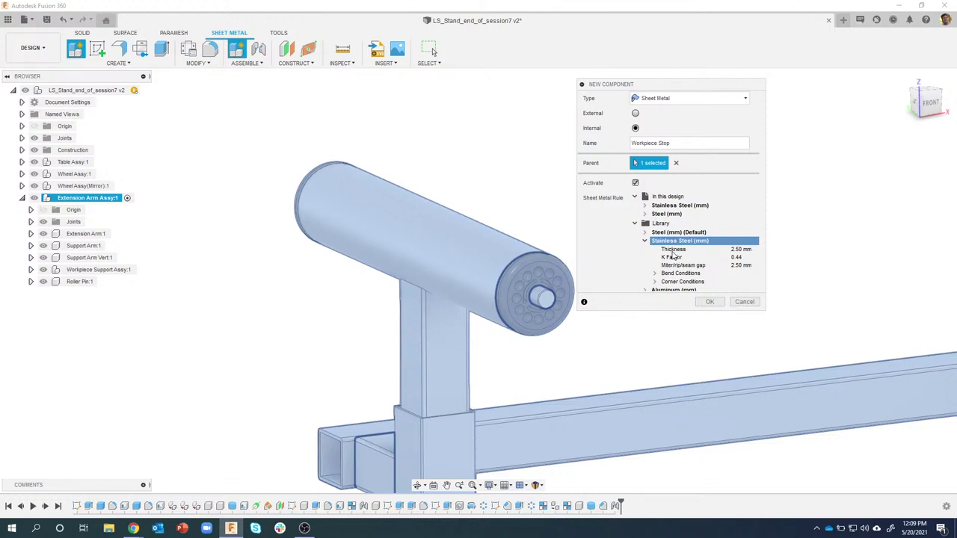
{"action": "left_click", "coordinate": [646, 242]}
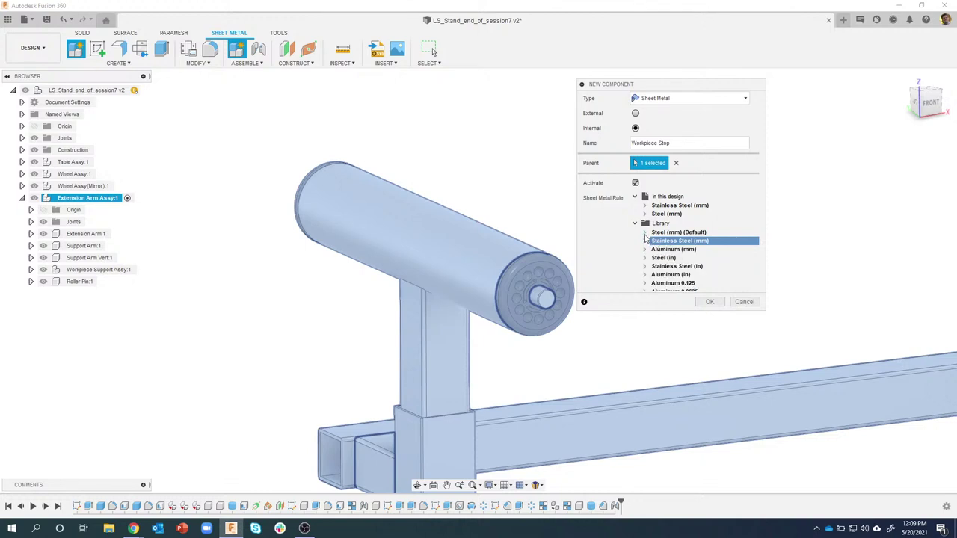
{"action": "left_click", "coordinate": [645, 242]}
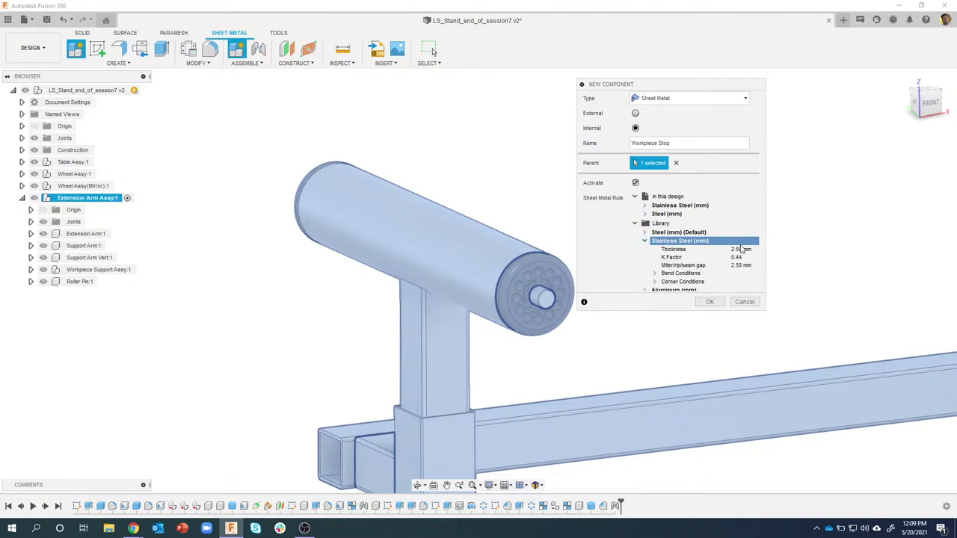
{"action": "left_click", "coordinate": [645, 240]}
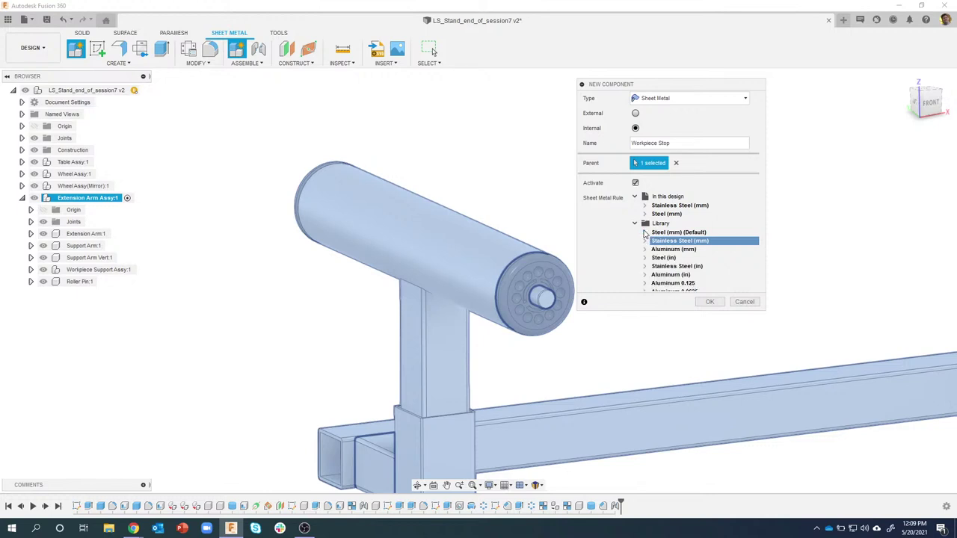
{"action": "left_click", "coordinate": [646, 233]}
{"action": "left_click", "coordinate": [645, 232]}
{"action": "left_click", "coordinate": [645, 267]}
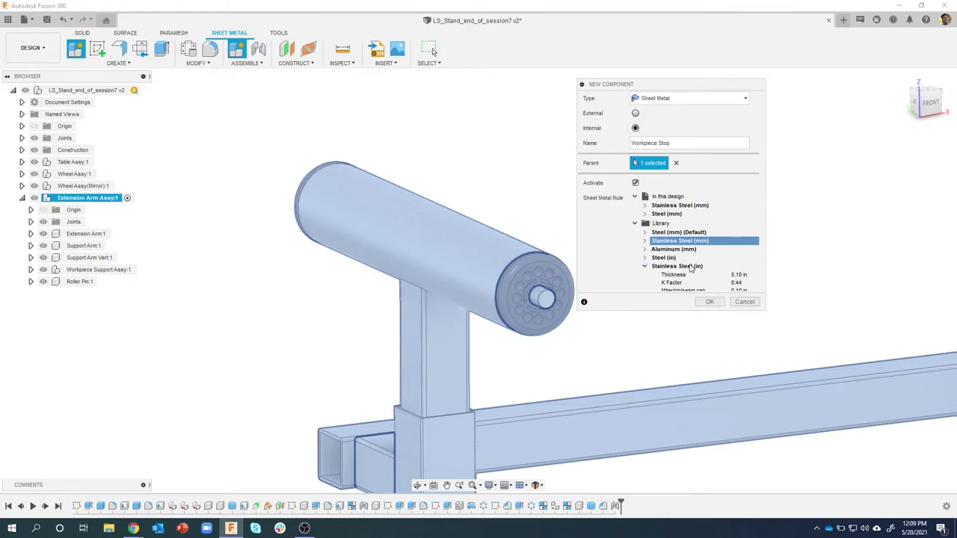
{"action": "left_click", "coordinate": [645, 267]}
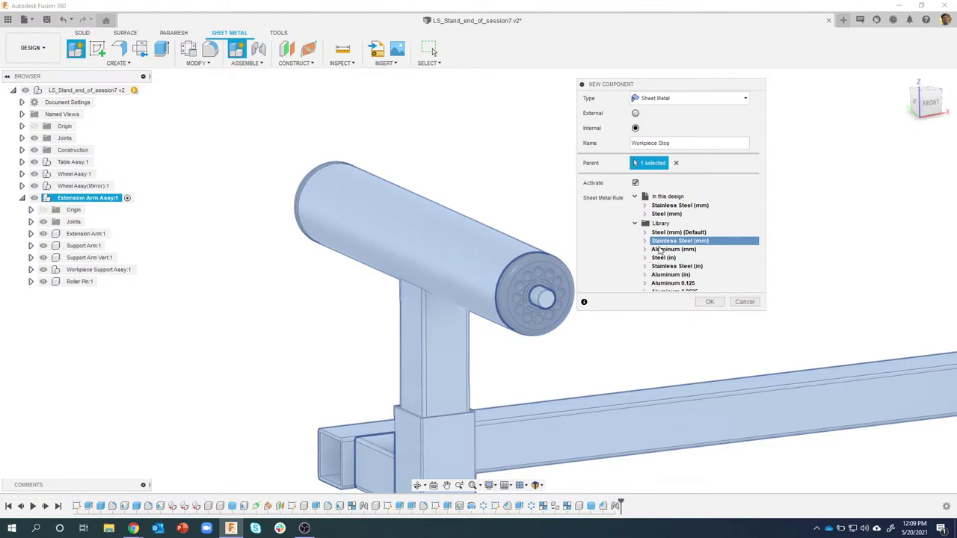
Create the Workpiece Stop component and start a sketch on its front origin plane.
{"action": "left_click", "coordinate": [702, 301]}
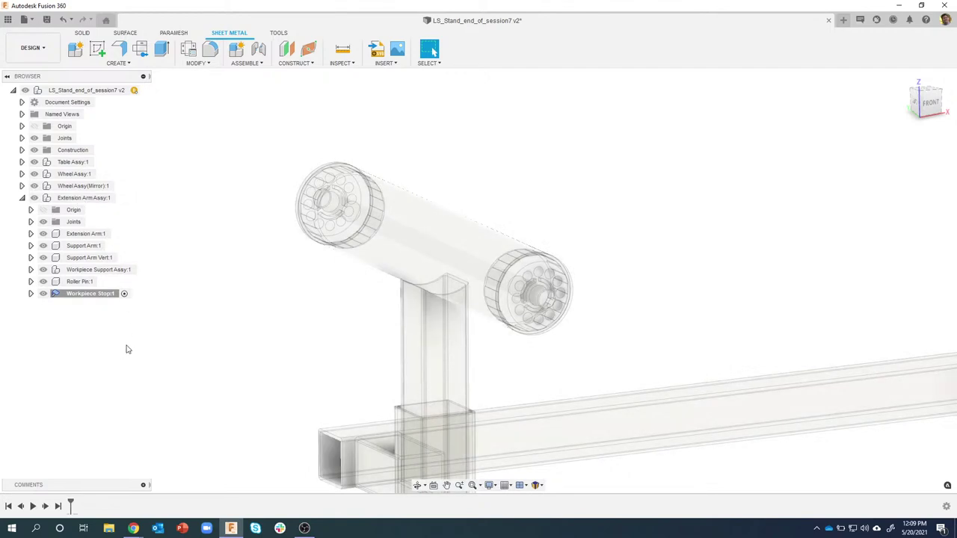
{"action": "scroll", "coordinate": [225, 253], "scroll_direction": "down", "scroll_amount": 5}
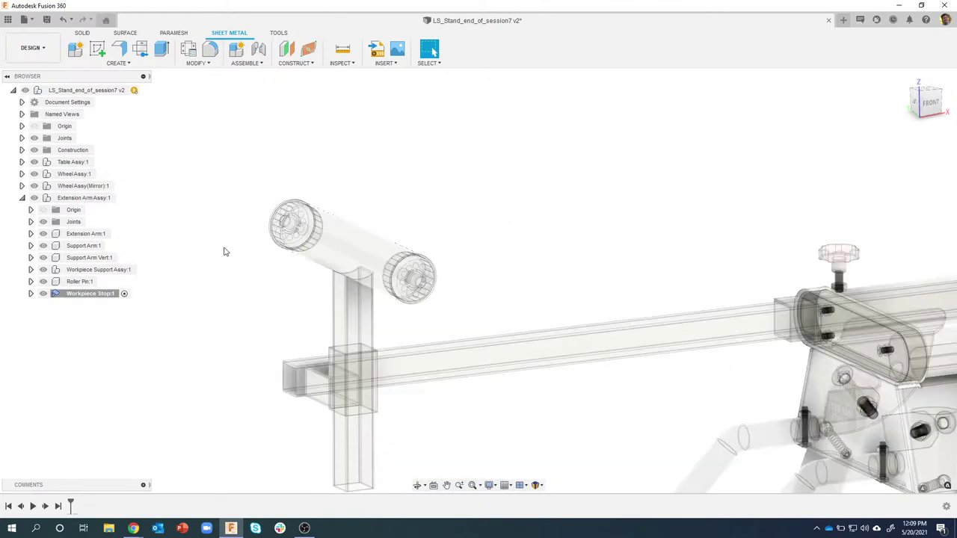
{"action": "middle_click_drag", "start_coordinate": [295, 165], "coordinate": [286, 156], "text": "shift"}
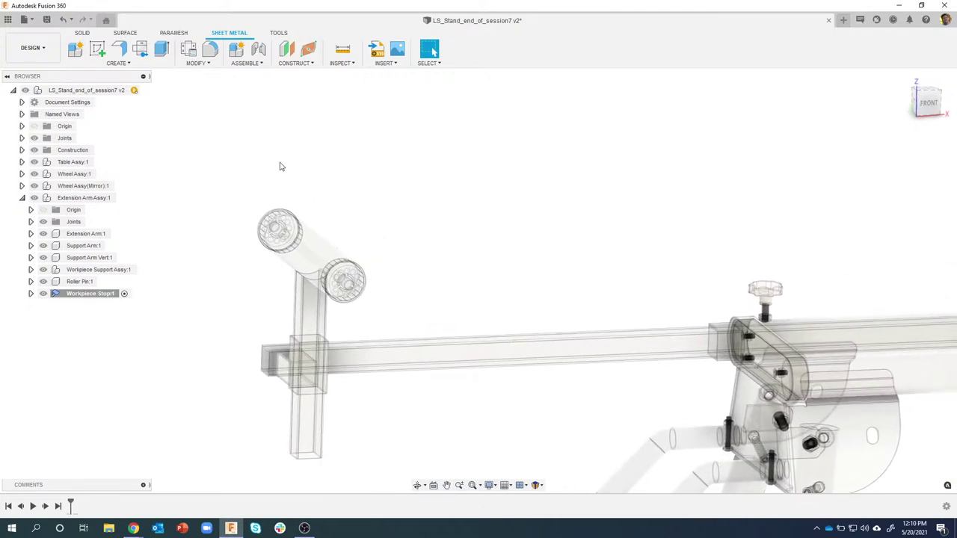
{"action": "left_click", "coordinate": [97, 49]}
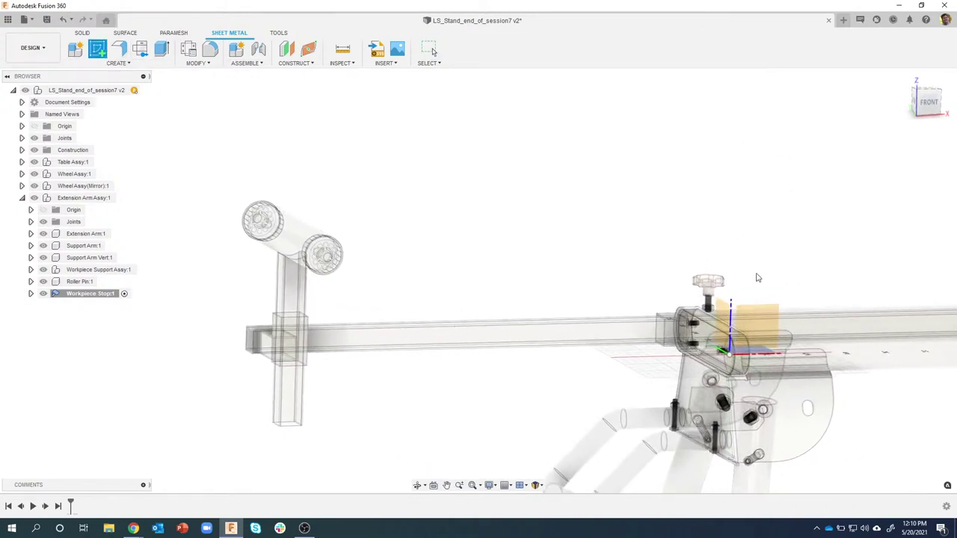
{"action": "left_click", "coordinate": [756, 312]}
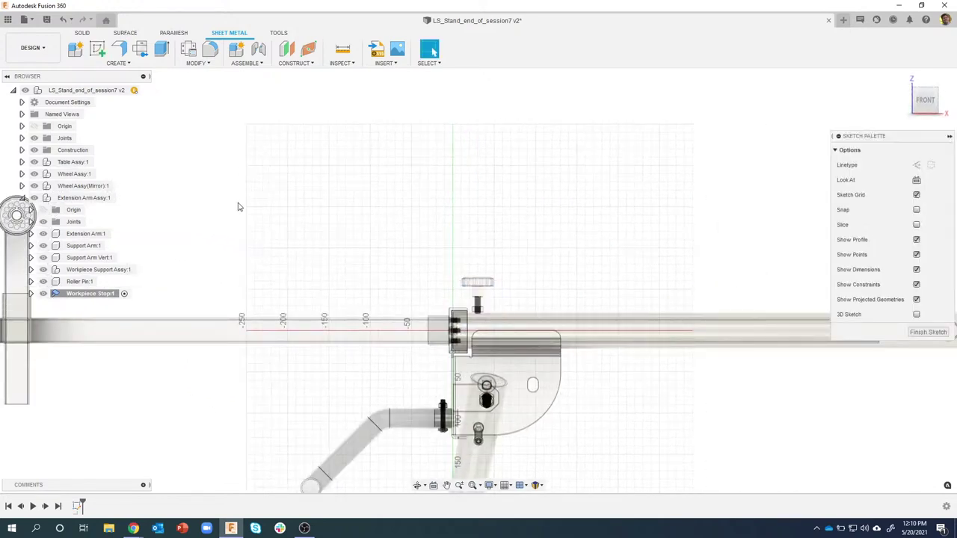
{"action": "mouse_move", "coordinate": [239, 207]}
{"action": "middle_mouse_down"}
{"action": "mouse_move", "coordinate": [570, 252]}
{"action": "mouse_move", "coordinate": [497, 250]}
{"action": "middle_mouse_up"}
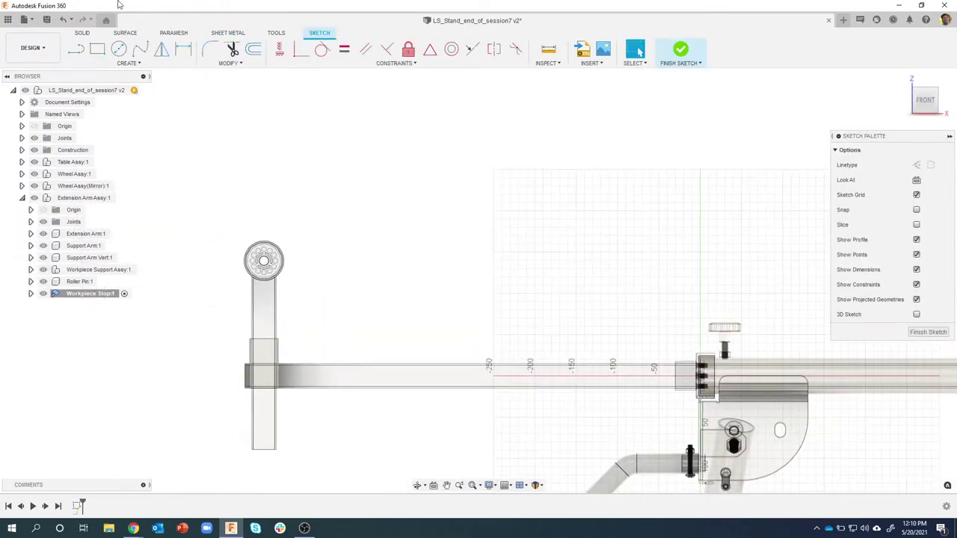
Sketch a 260 mm wide by 50 mm high rectangle in the empty space above the extension arm and finish the sketch.
{"action": "left_click", "coordinate": [97, 48]}
{"action": "left_click", "coordinate": [344, 153]}
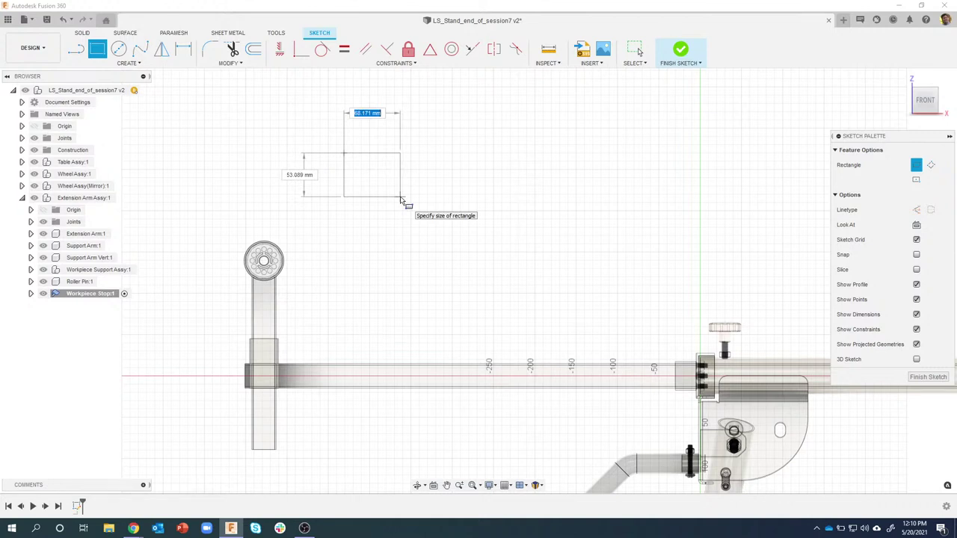
{"action": "type", "text": "60"}
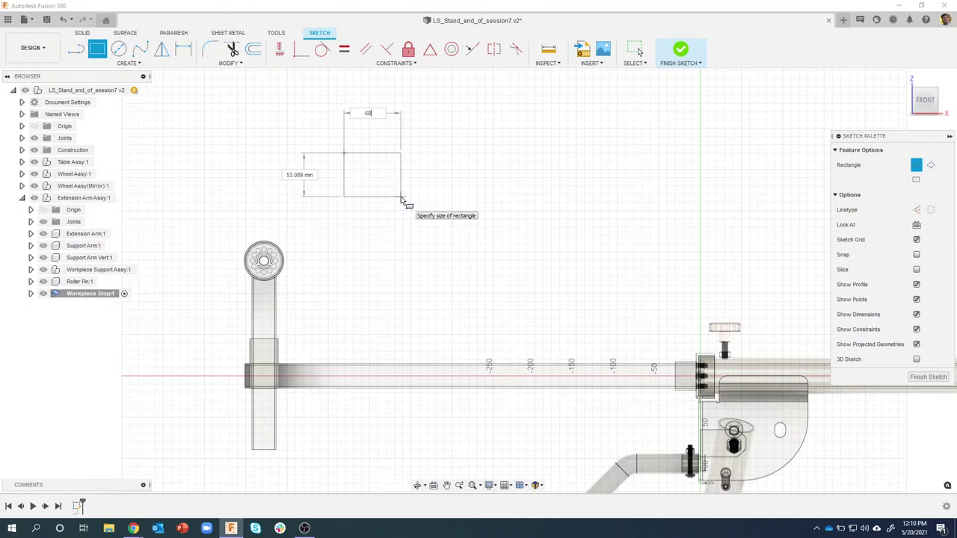
{"action": "key", "text": "Tab"}
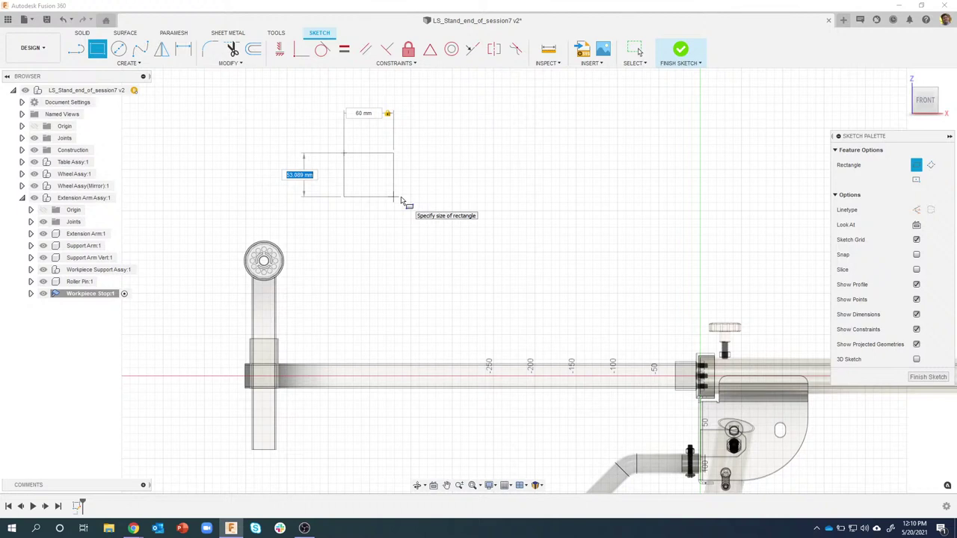
{"action": "key", "text": "Tab"}
{"action": "type", "text": "2"}
{"action": "key", "text": "Tab"}
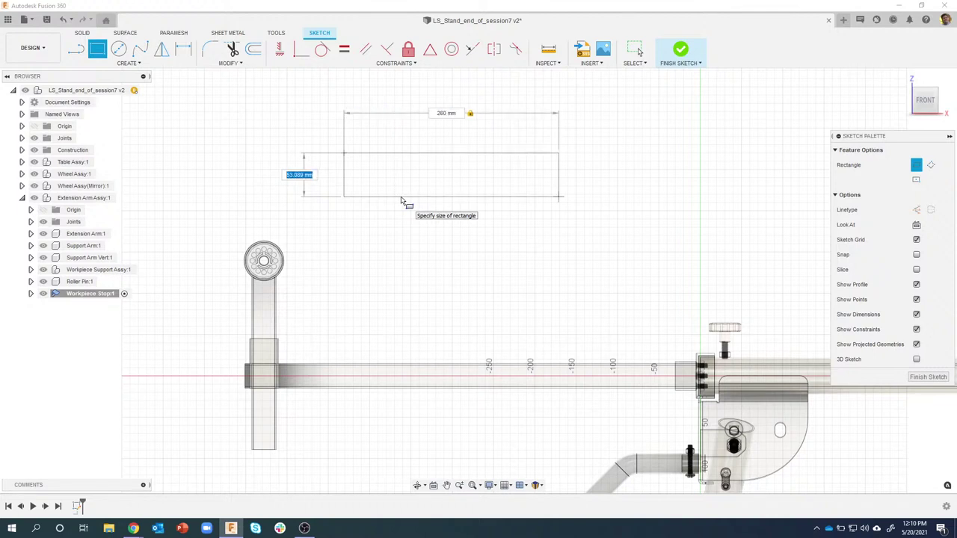
{"action": "type", "text": "50"}
{"action": "key", "text": "Tab"}
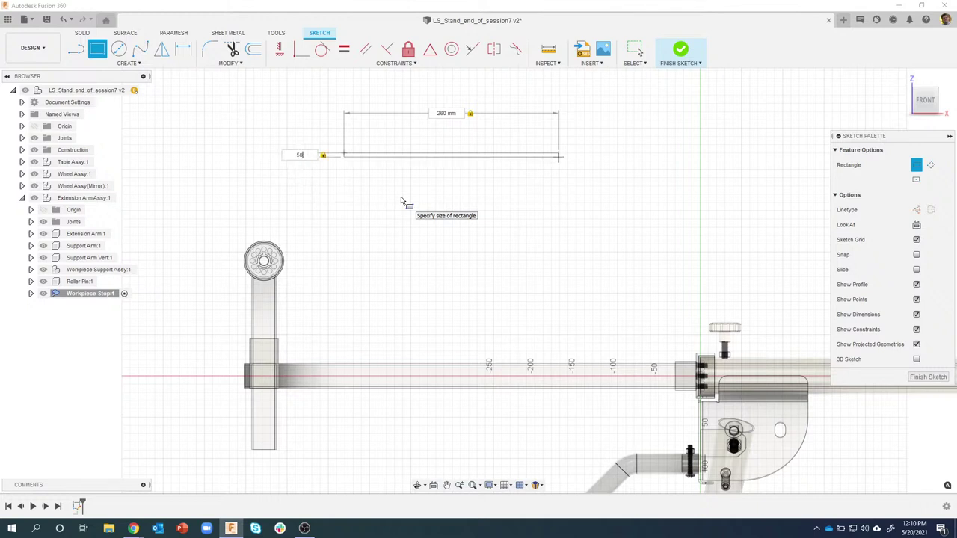
{"action": "key", "text": "Return"}
{"action": "key", "text": "Escape"}
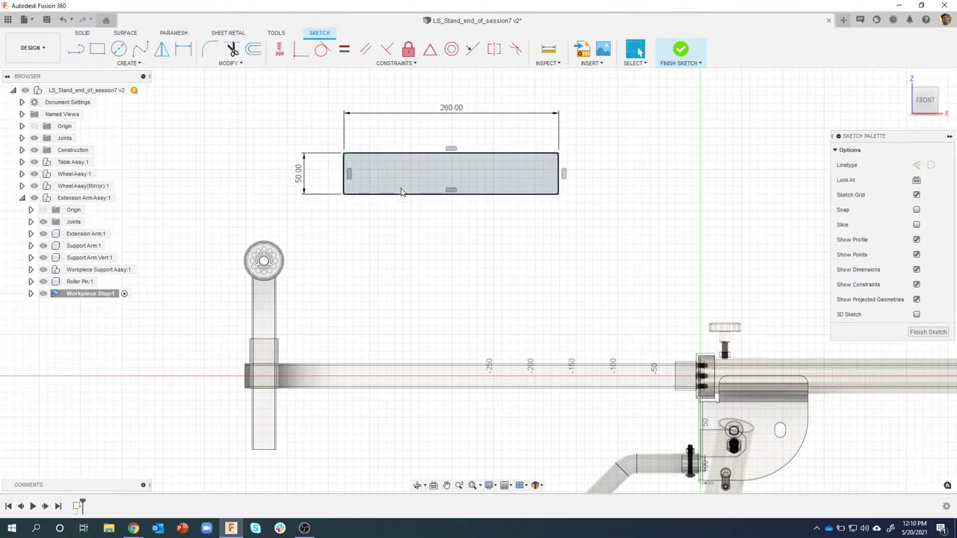
{"action": "left_click", "coordinate": [680, 50]}
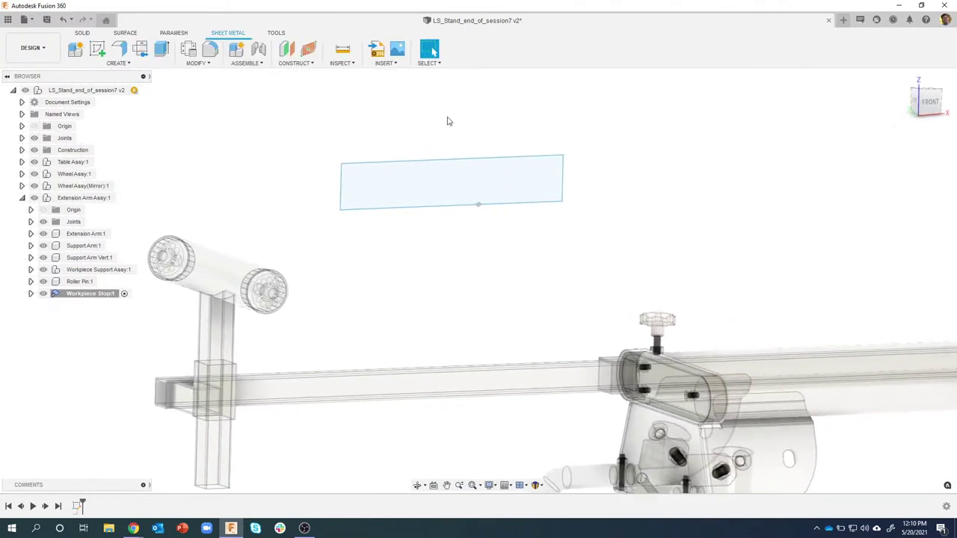
Create a base flange as a new body from the rectangular profile, with the thickness on Side 1.
{"action": "left_click", "coordinate": [417, 194]}
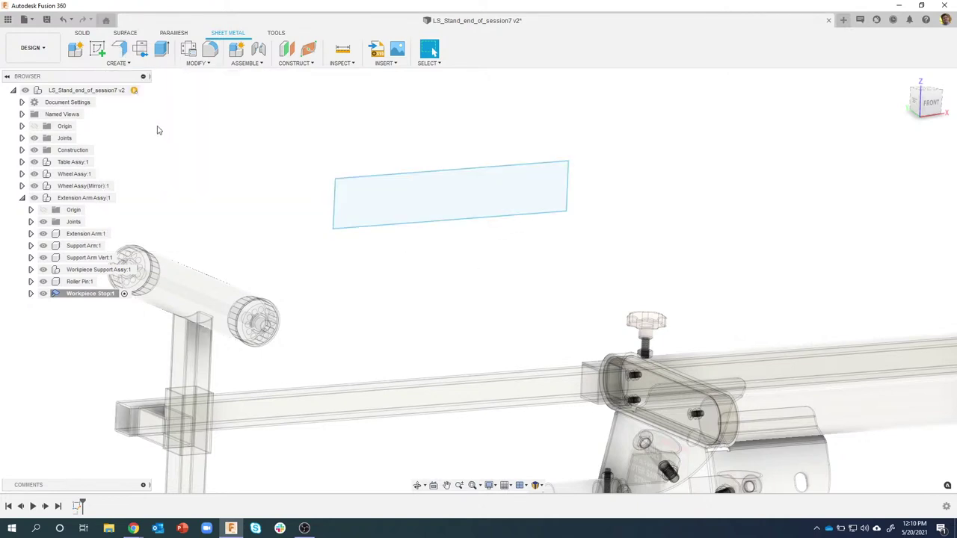
{"action": "left_click", "coordinate": [118, 49]}
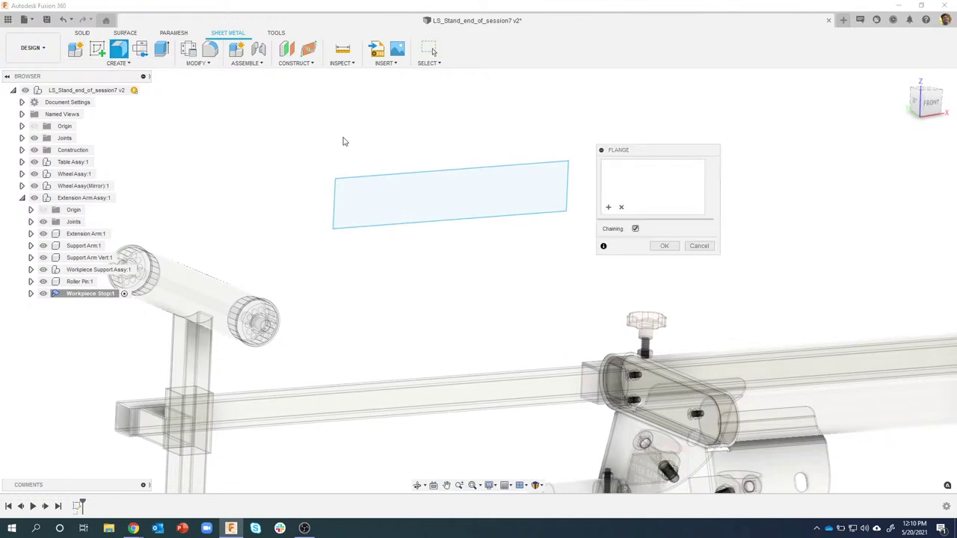
{"action": "left_click", "coordinate": [409, 202]}
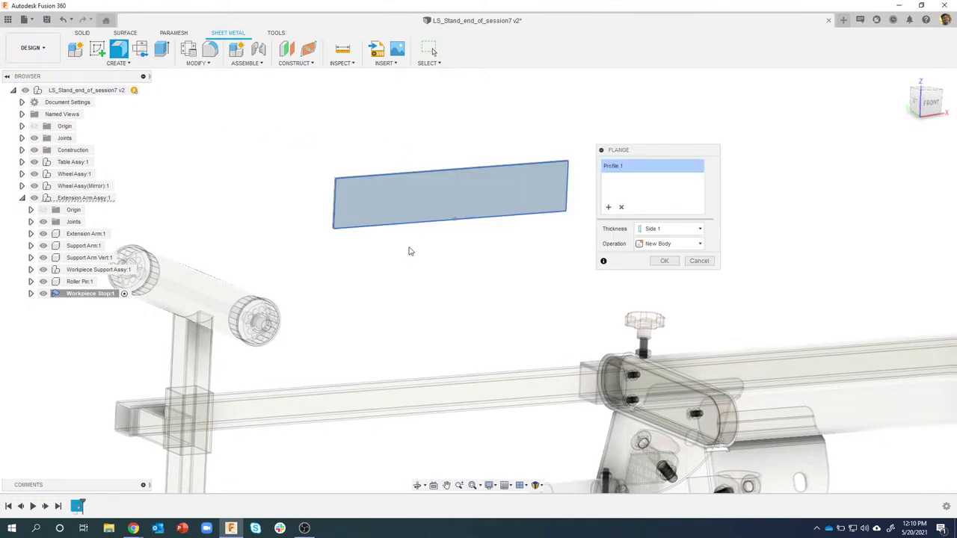
{"action": "middle_click_drag", "start_coordinate": [410, 250], "coordinate": [362, 190], "text": "shift"}
{"action": "scroll", "coordinate": [363, 189], "scroll_direction": "up", "scroll_amount": 8}
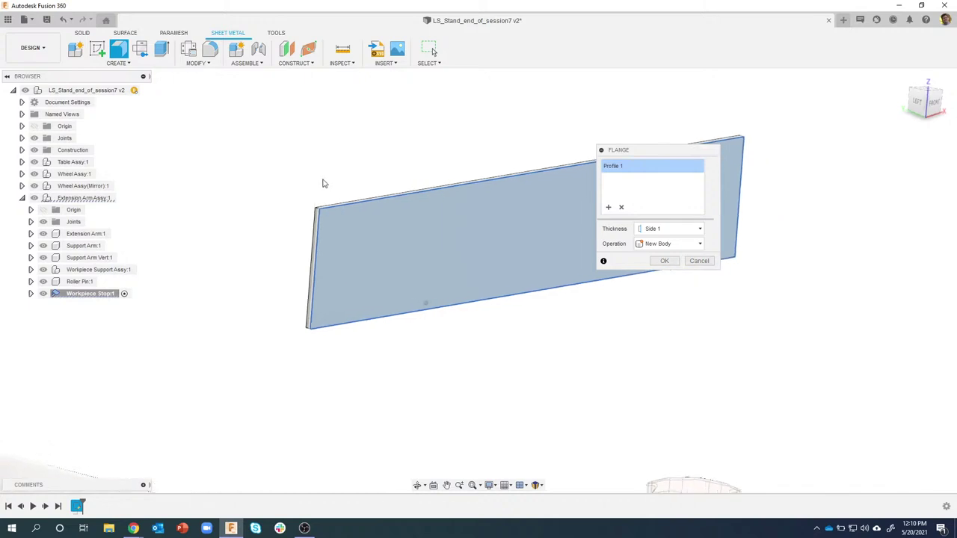
{"action": "scroll", "coordinate": [306, 207], "scroll_direction": "down", "scroll_amount": 5}
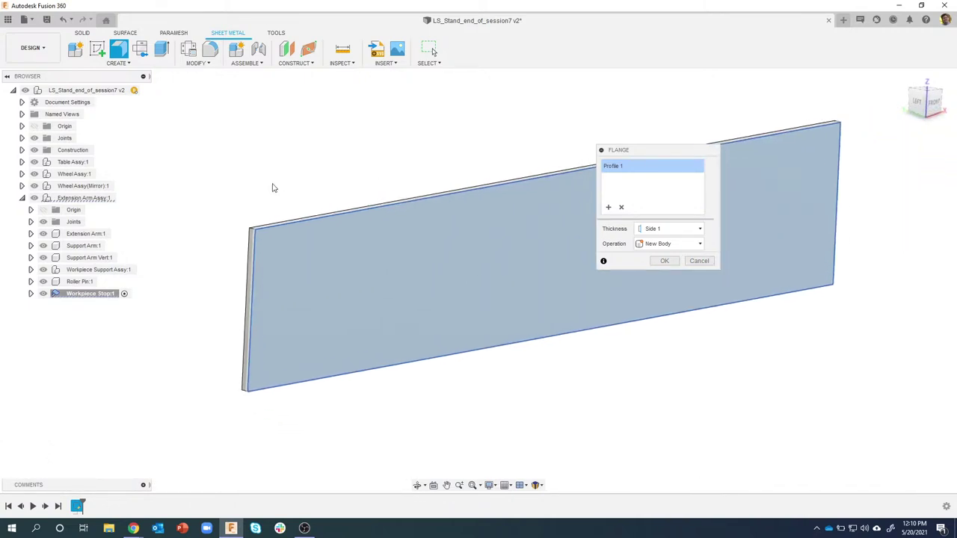
{"action": "middle_click_drag", "start_coordinate": [271, 186], "coordinate": [252, 217], "text": "shift"}
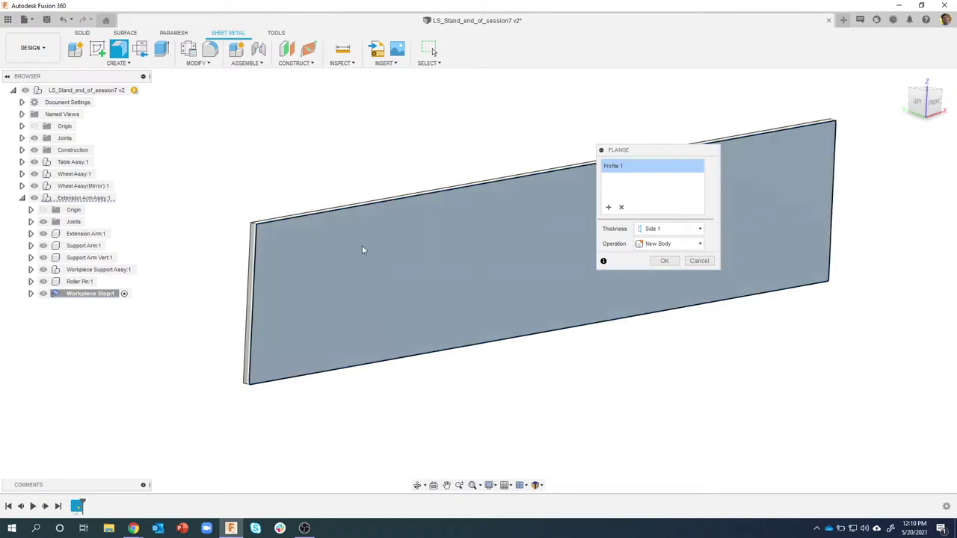
{"action": "scroll", "coordinate": [376, 297], "scroll_direction": "down", "scroll_amount": 3}
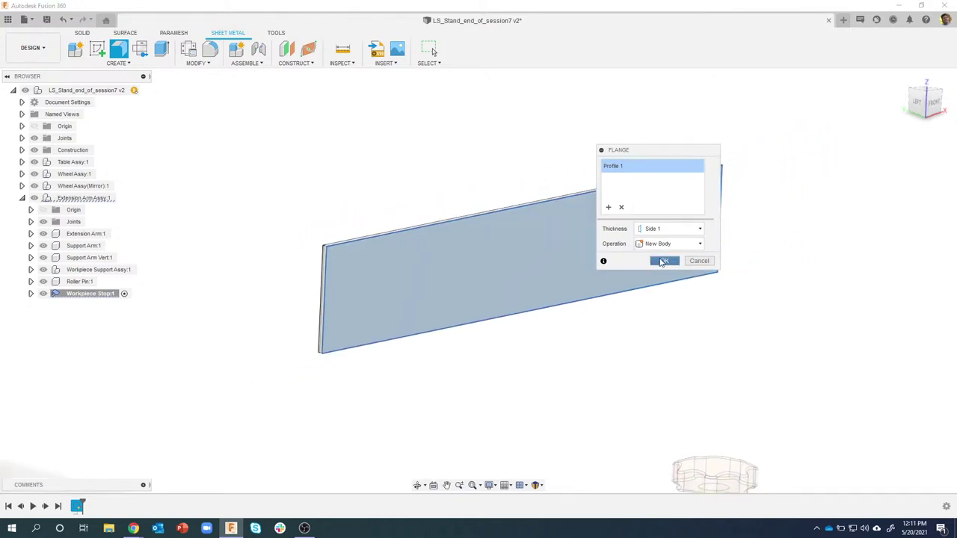
{"action": "left_click", "coordinate": [663, 260]}
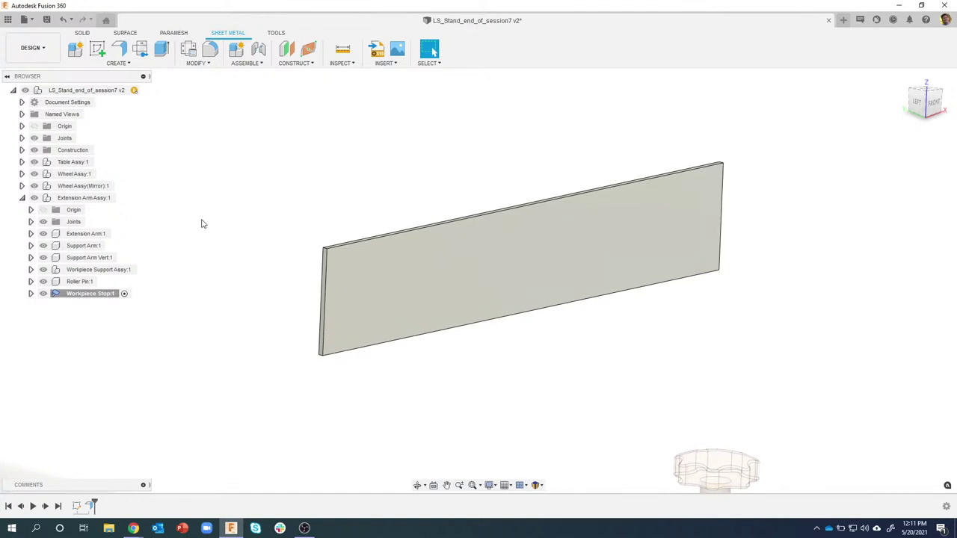
{"action": "middle_click_drag", "start_coordinate": [203, 222], "coordinate": [329, 160], "text": "shift"}
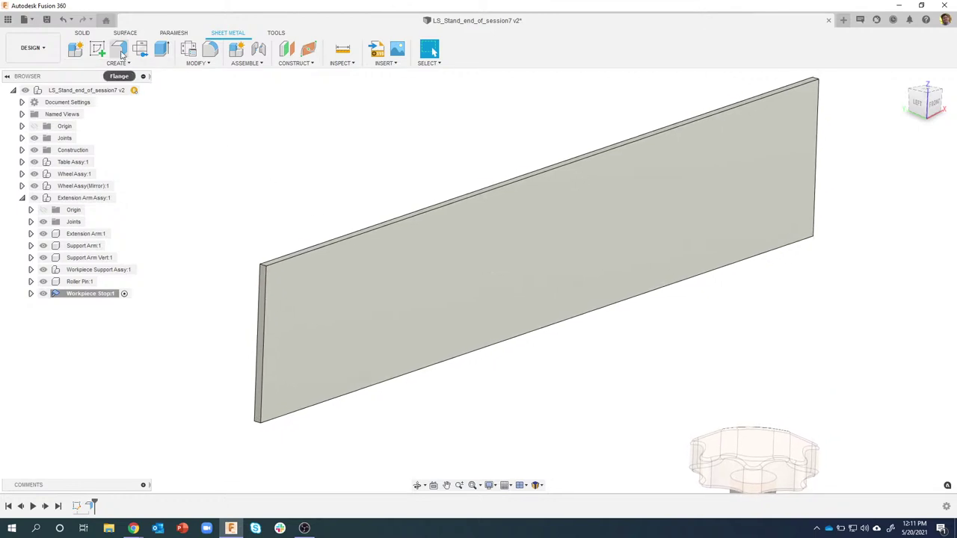
Start a full-edge flange on the plate's upper rear edge, bent backward at 90 degrees with a height of 13 mm.
{"action": "right_click", "coordinate": [329, 244]}
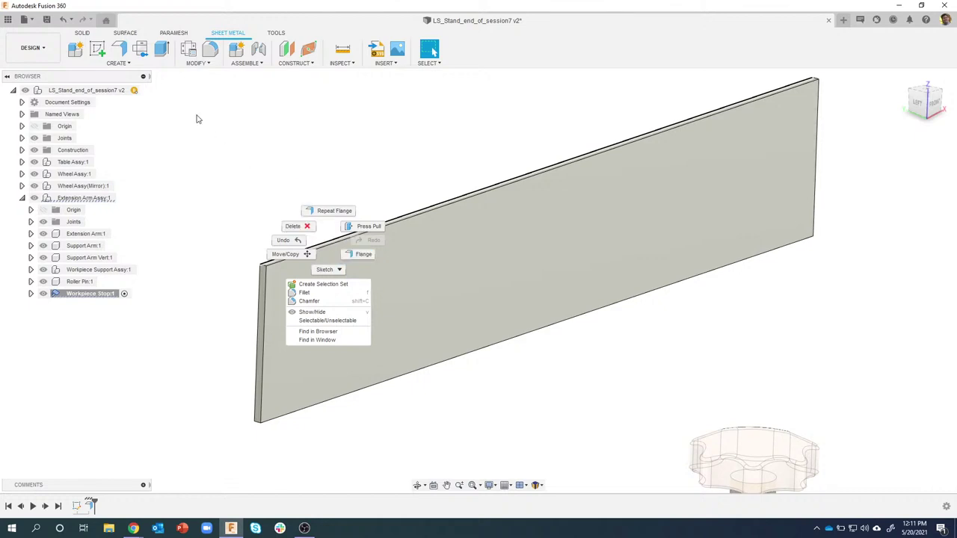
{"action": "left_click", "coordinate": [362, 254]}
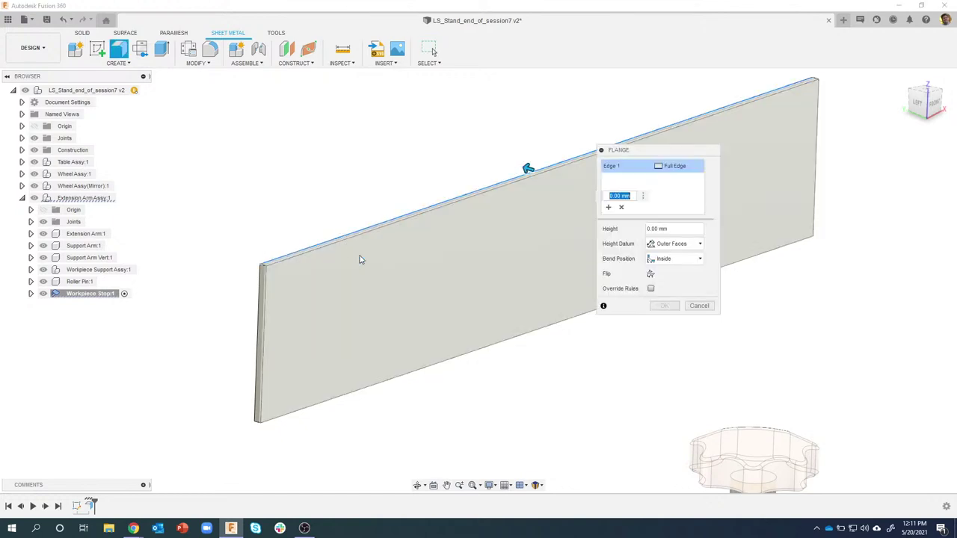
{"action": "scroll", "coordinate": [391, 241], "scroll_direction": "down", "scroll_amount": 2}
{"action": "scroll", "coordinate": [424, 216], "scroll_direction": "down", "scroll_amount": 2}
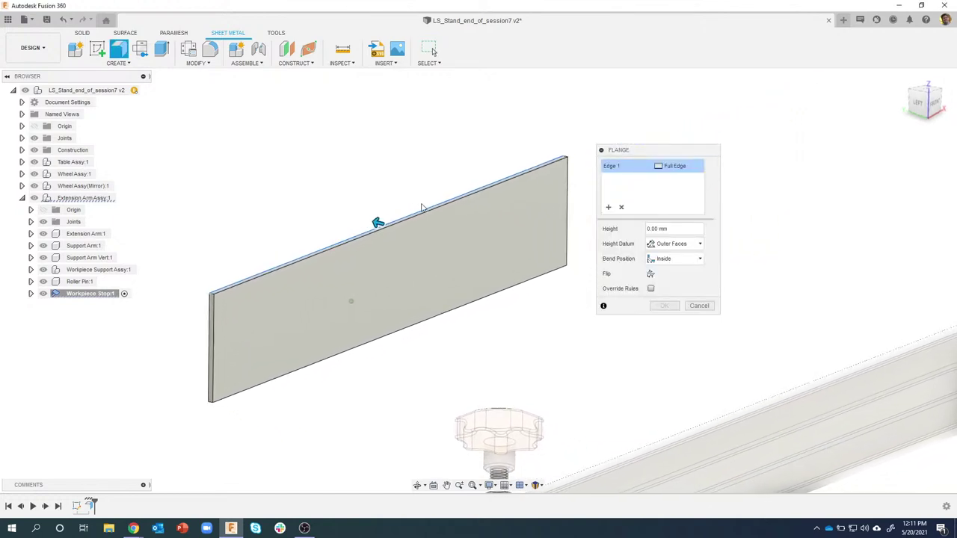
{"action": "left_click_drag", "start_coordinate": [379, 218], "coordinate": [260, 202]}
{"action": "middle_click_drag", "start_coordinate": [305, 309], "coordinate": [444, 197], "text": "shift"}
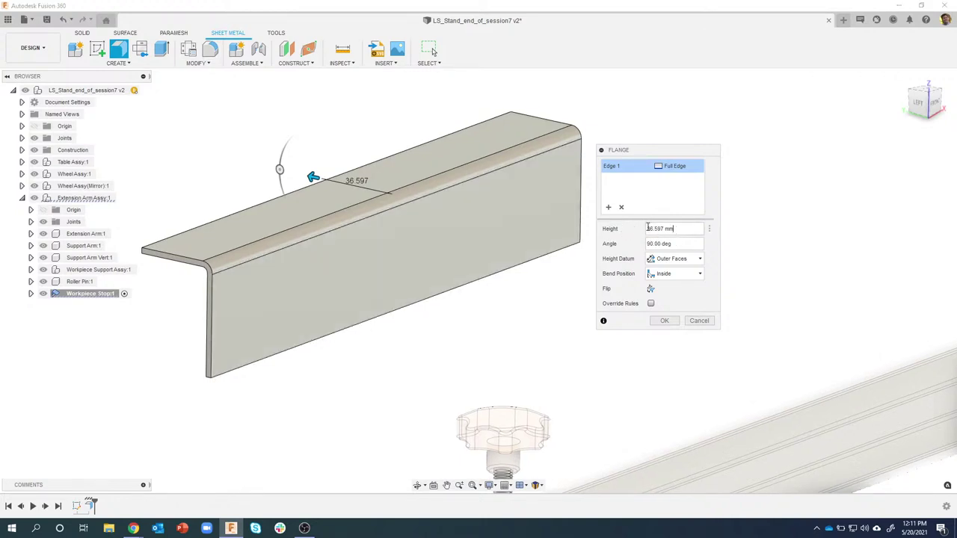
{"action": "left_click_drag", "start_coordinate": [674, 229], "coordinate": [644, 231]}
{"action": "type", "text": "13"}
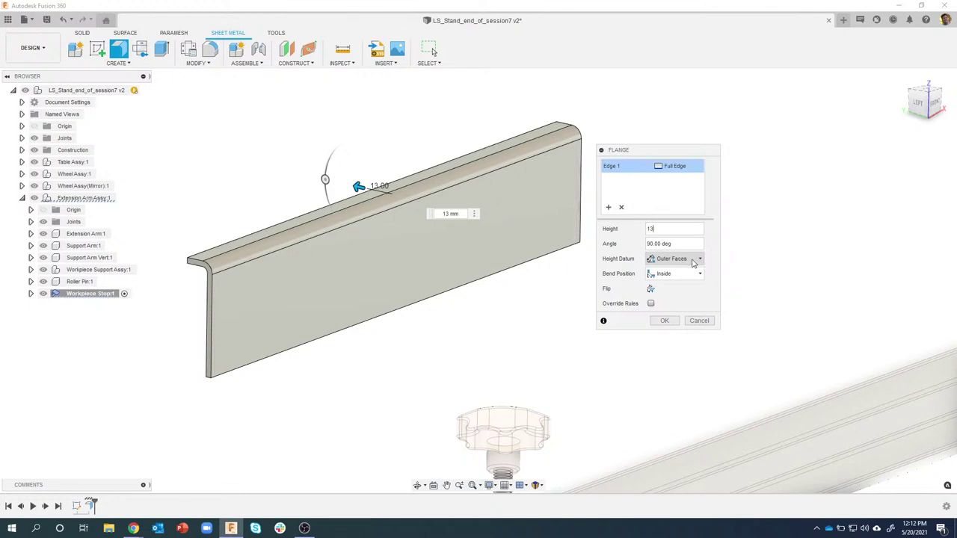
Compare the Inside, Outside and Adjacent bend positions on the upper flange, and finish it with Adjacent.
{"action": "left_click", "coordinate": [691, 277]}
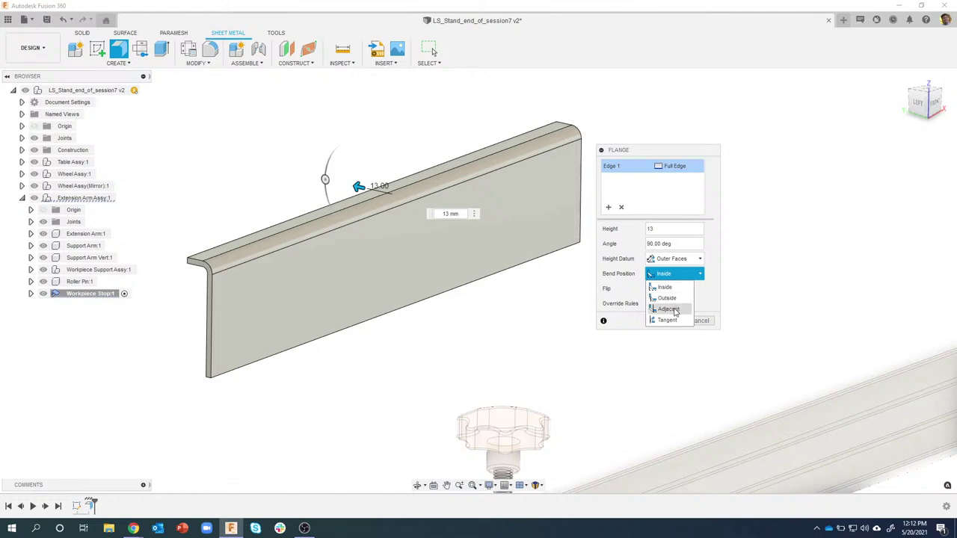
{"action": "left_click", "coordinate": [675, 311]}
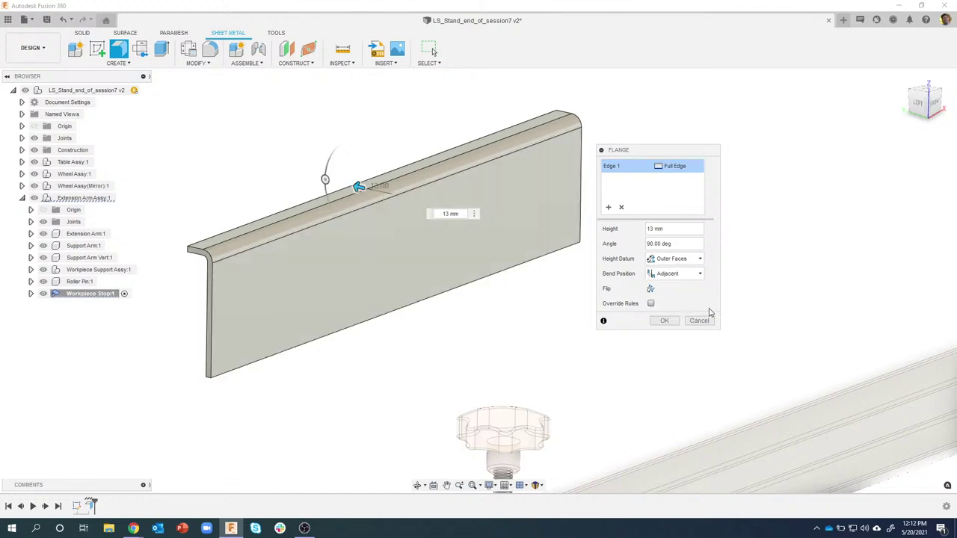
{"action": "left_click", "coordinate": [677, 274]}
{"action": "left_click", "coordinate": [667, 299]}
{"action": "left_click", "coordinate": [671, 278]}
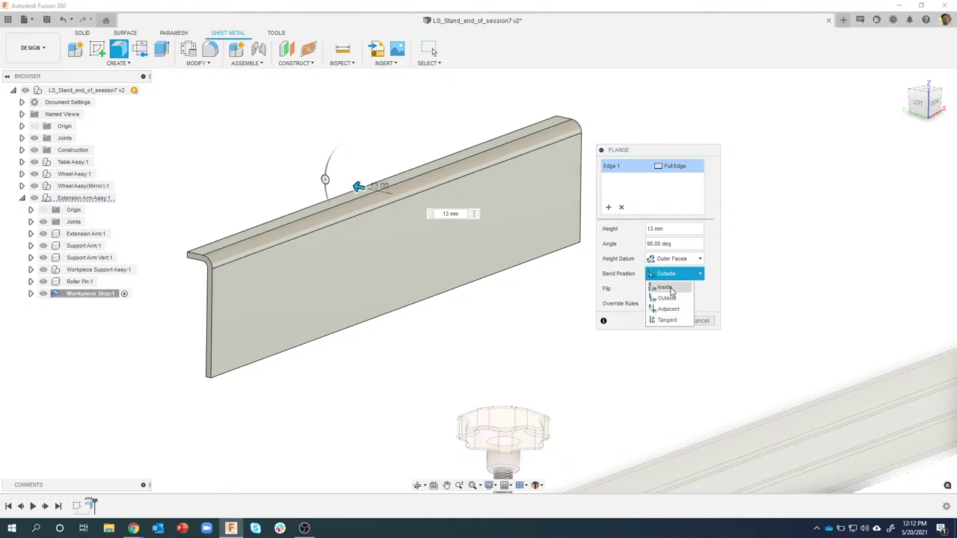
{"action": "left_click", "coordinate": [665, 287]}
{"action": "left_click", "coordinate": [671, 275]}
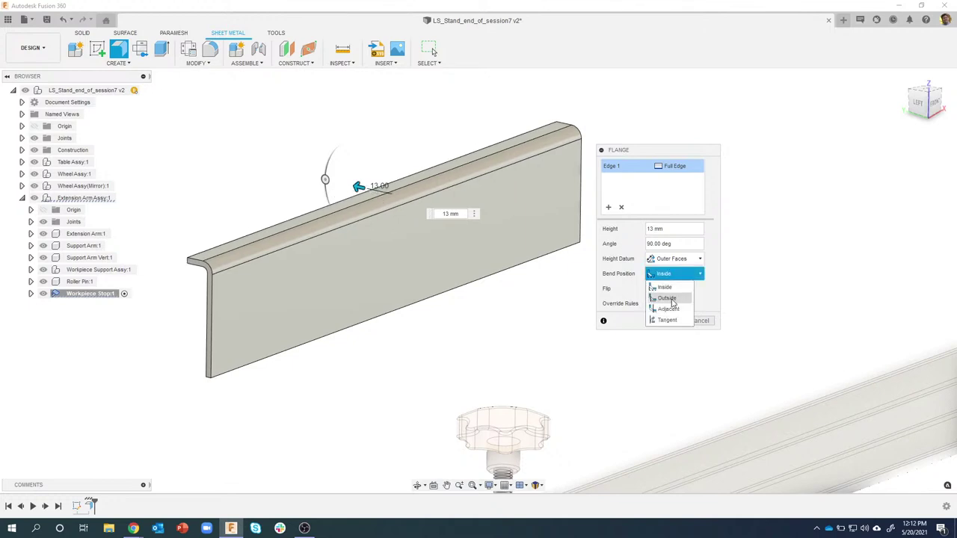
{"action": "left_click", "coordinate": [669, 308]}
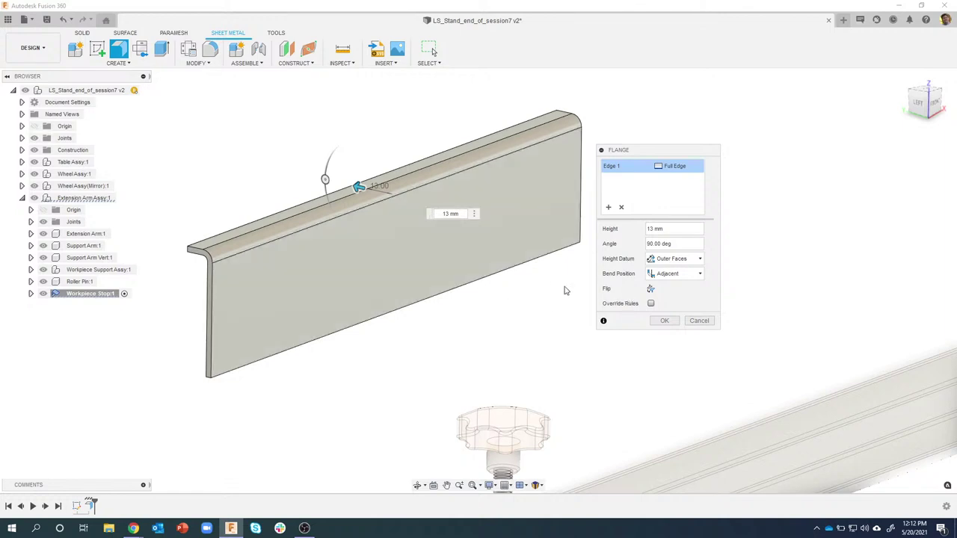
{"action": "left_click", "coordinate": [663, 321]}
Start a flange on the plate's lower front edge and pull it forward to a height of about 28 mm.
{"action": "middle_click_drag", "start_coordinate": [406, 321], "coordinate": [373, 305], "text": "shift"}
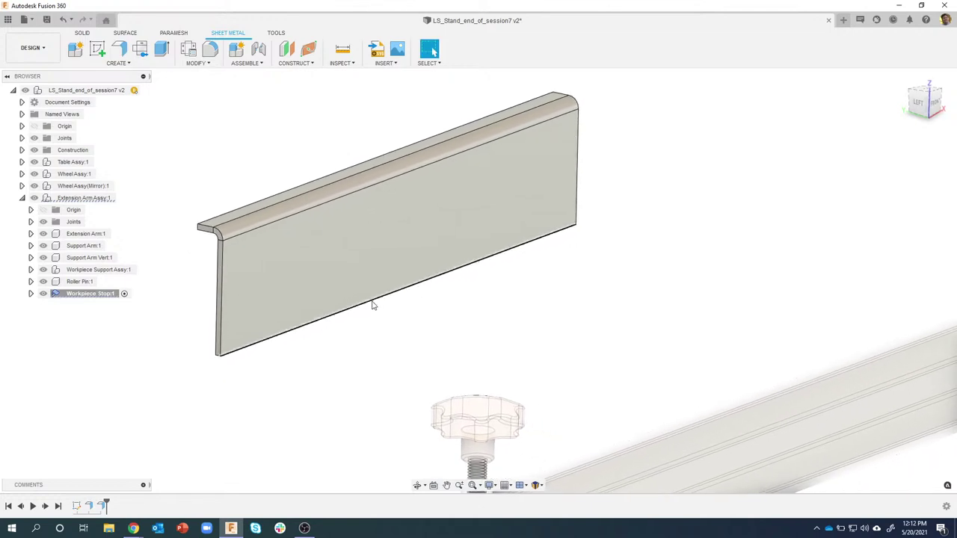
{"action": "right_click", "coordinate": [369, 305]}
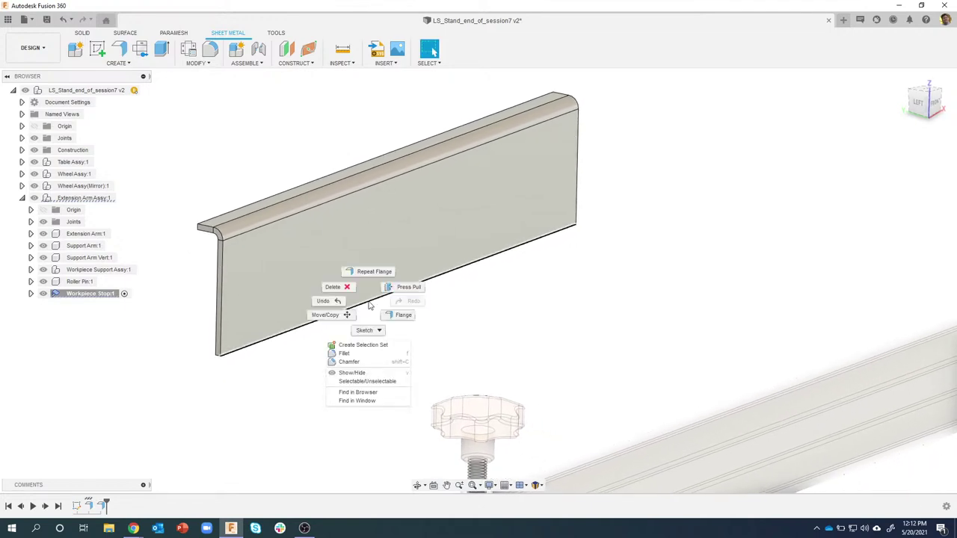
{"action": "left_click", "coordinate": [401, 320]}
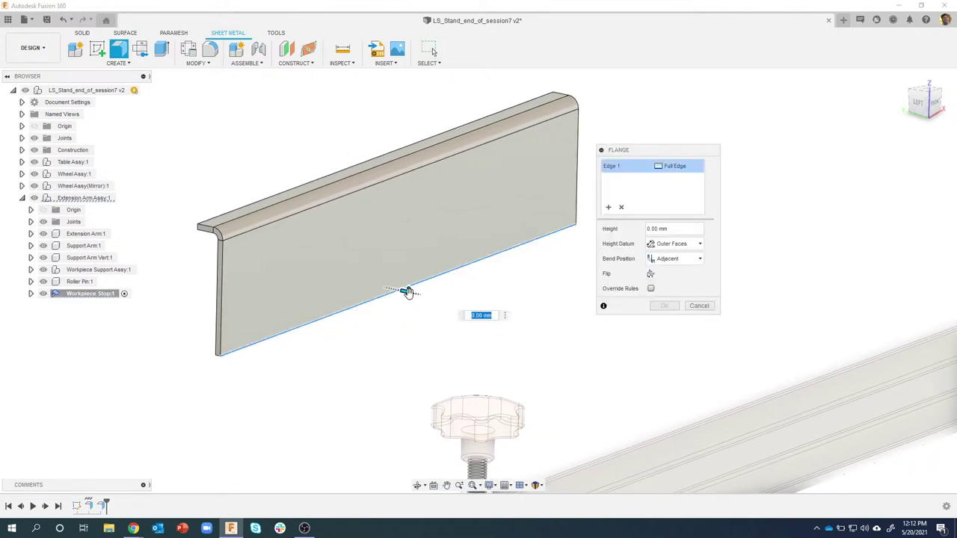
{"action": "left_click_drag", "start_coordinate": [406, 291], "coordinate": [462, 309]}
{"action": "middle_click_drag", "start_coordinate": [462, 309], "coordinate": [432, 305], "text": "shift"}
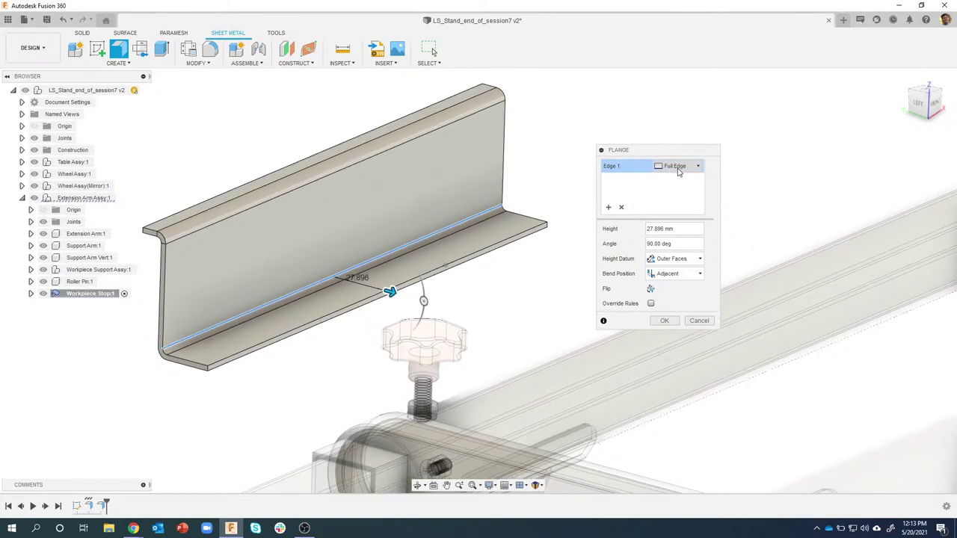
Make the lower flange's width Symmetric, pull it in to about 95 mm per side, and inspect the relief cut at its end.
{"action": "left_click", "coordinate": [697, 167]}
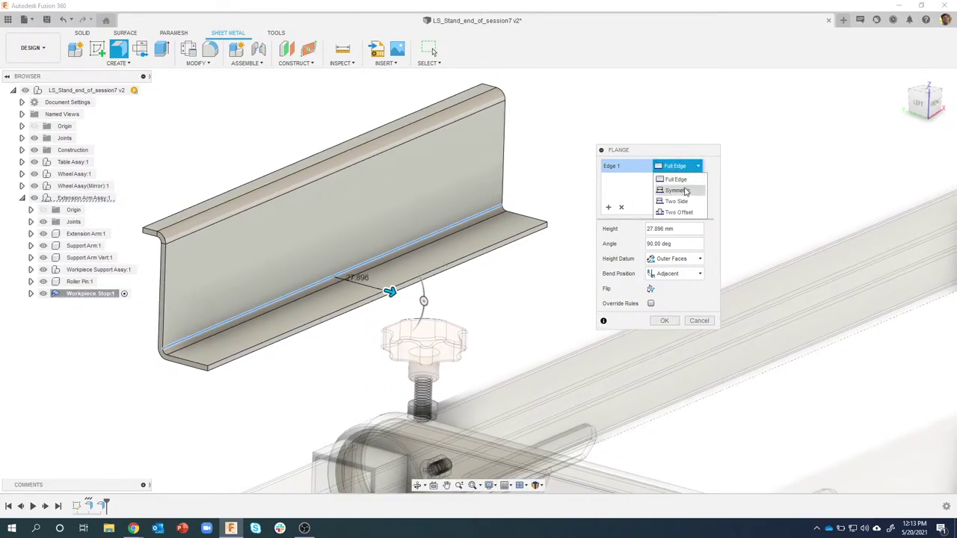
{"action": "left_click", "coordinate": [681, 192]}
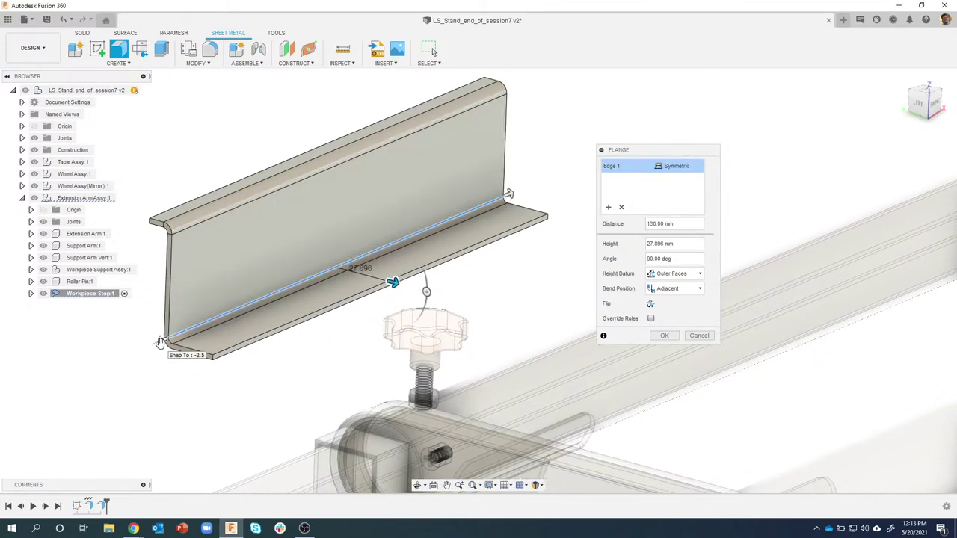
{"action": "left_click_drag", "start_coordinate": [160, 341], "coordinate": [211, 320]}
{"action": "middle_click_drag", "start_coordinate": [363, 281], "coordinate": [327, 338], "text": "shift"}
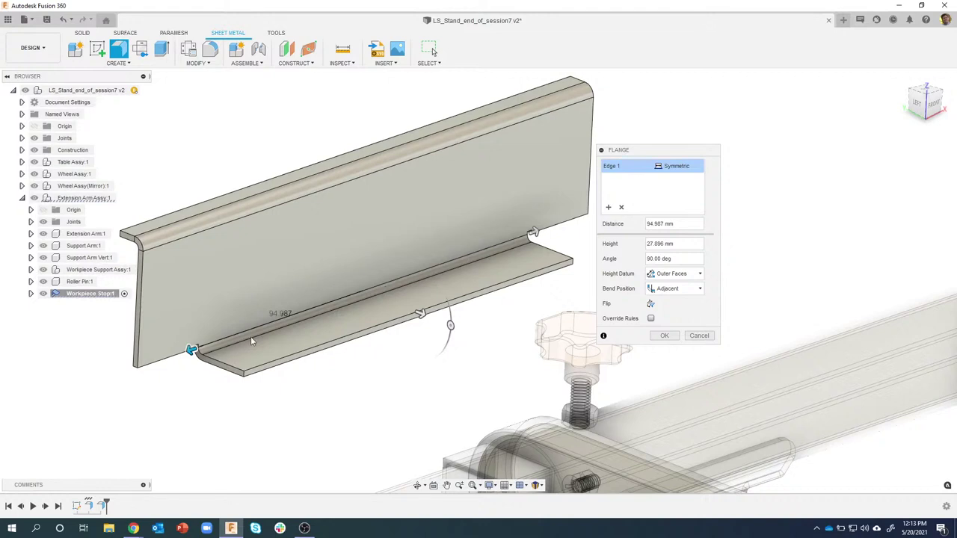
{"action": "scroll", "coordinate": [300, 301], "scroll_direction": "up", "scroll_amount": 8}
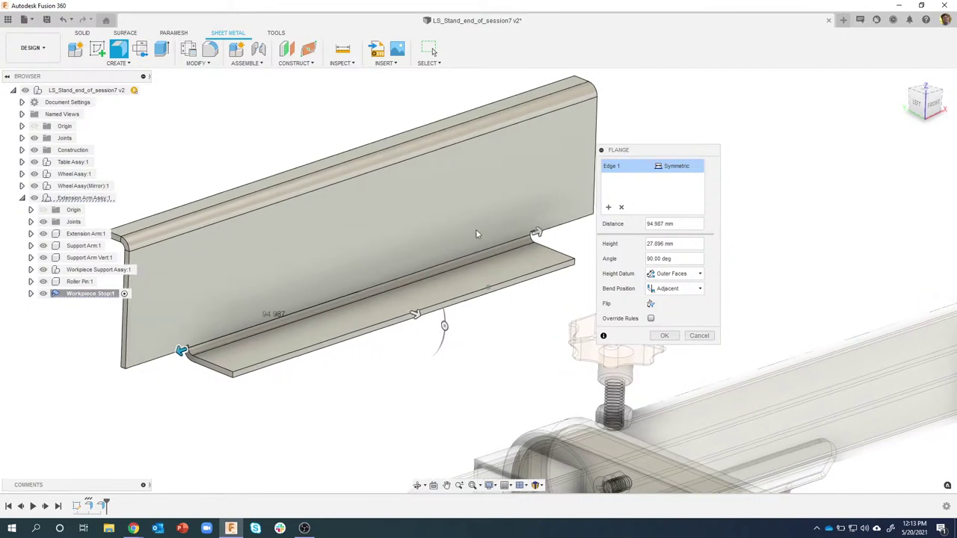
{"action": "middle_click_drag", "start_coordinate": [507, 234], "coordinate": [493, 212], "text": "shift"}
{"action": "scroll", "coordinate": [434, 278], "scroll_direction": "down", "scroll_amount": 6}
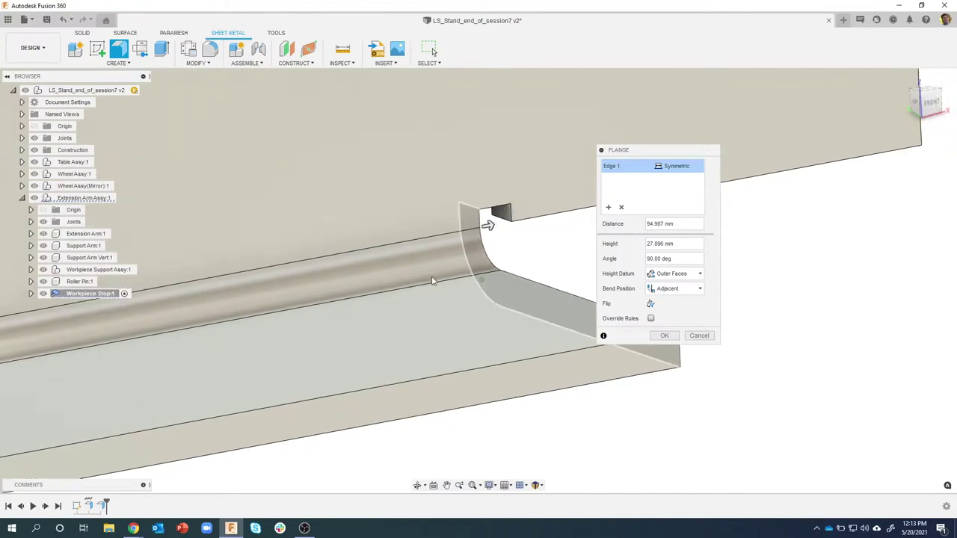
{"action": "middle_click_drag", "start_coordinate": [391, 271], "coordinate": [273, 298], "text": "shift"}
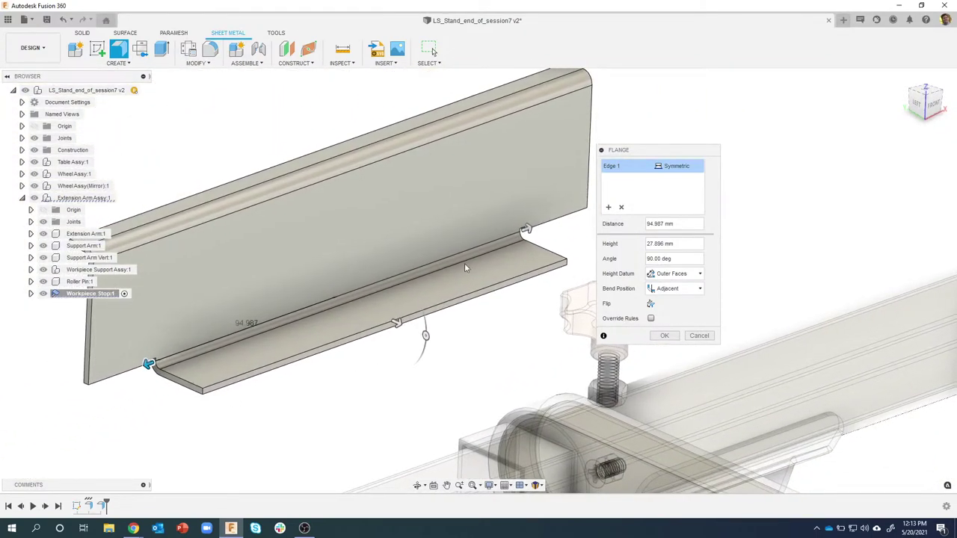
Set the lower flange's symmetric distance to 107 mm and its height to 19 mm.
{"action": "left_click", "coordinate": [648, 224]}
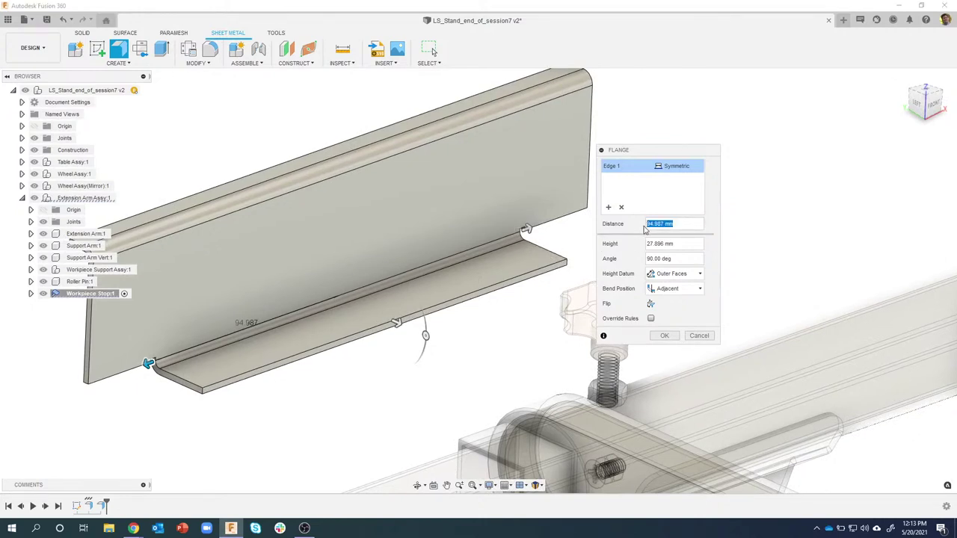
{"action": "type", "text": "107"}
{"action": "middle_click_drag", "start_coordinate": [446, 269], "coordinate": [411, 274], "text": "shift"}
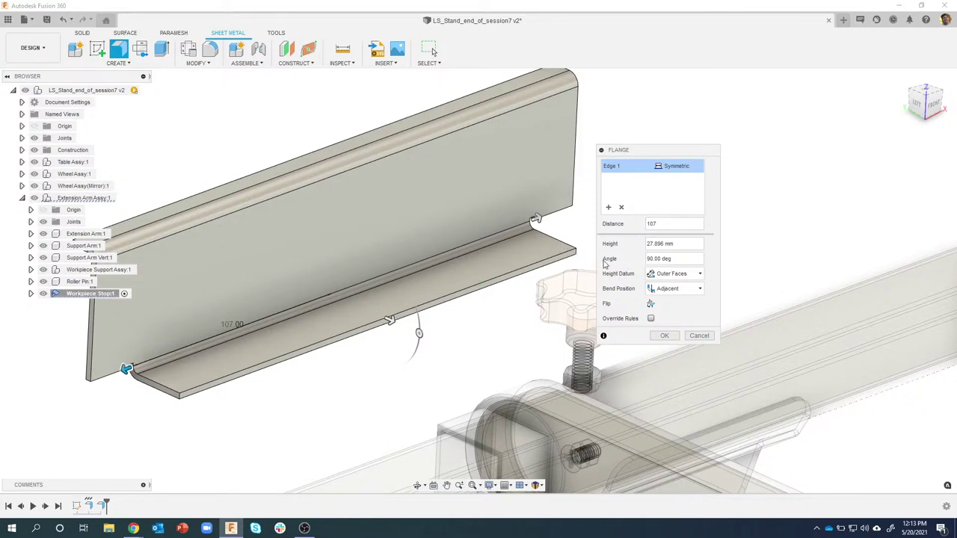
{"action": "left_click_drag", "start_coordinate": [686, 242], "coordinate": [647, 252]}
{"action": "type", "text": "19"}
{"action": "middle_click_drag", "start_coordinate": [352, 346], "coordinate": [324, 349], "text": "shift"}
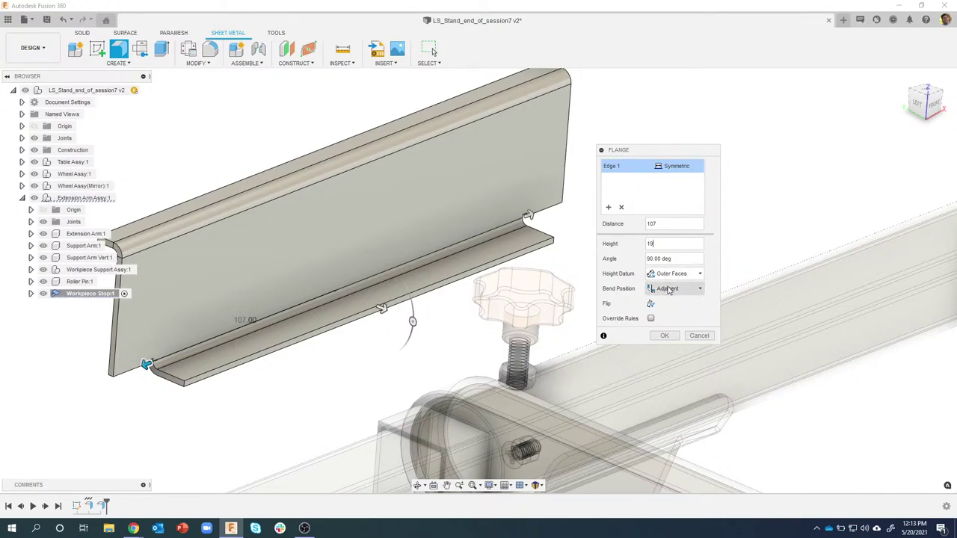
Override the sheet metal rule's bend relief for the lower flange, using a Round relief shape.
{"action": "scroll", "coordinate": [449, 299], "scroll_direction": "up", "scroll_amount": 5}
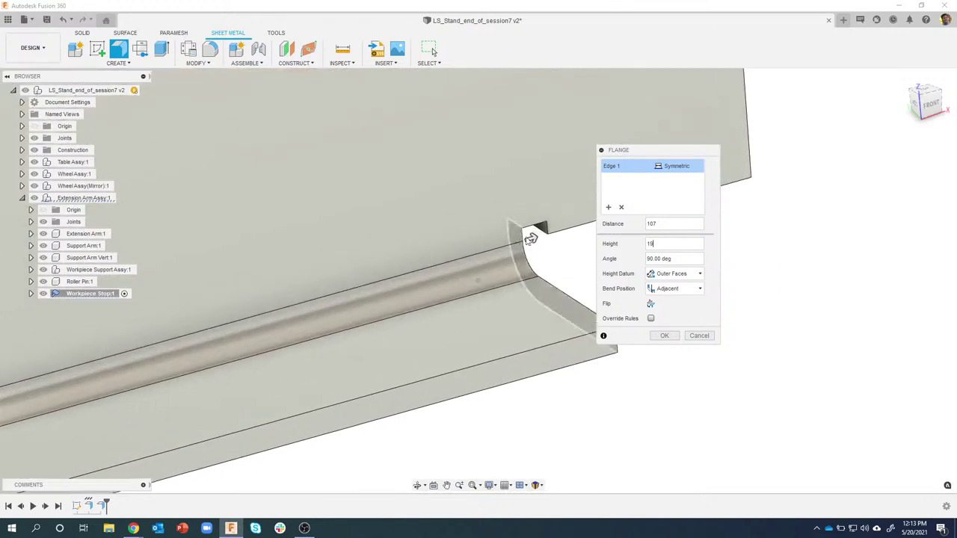
{"action": "scroll", "coordinate": [523, 240], "scroll_direction": "down", "scroll_amount": 3}
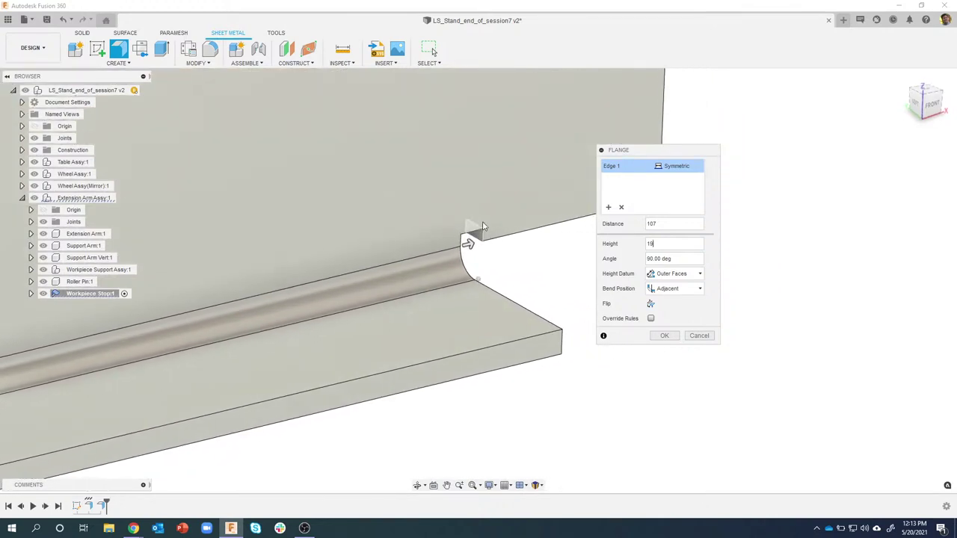
{"action": "scroll", "coordinate": [485, 247], "scroll_direction": "down", "scroll_amount": 3}
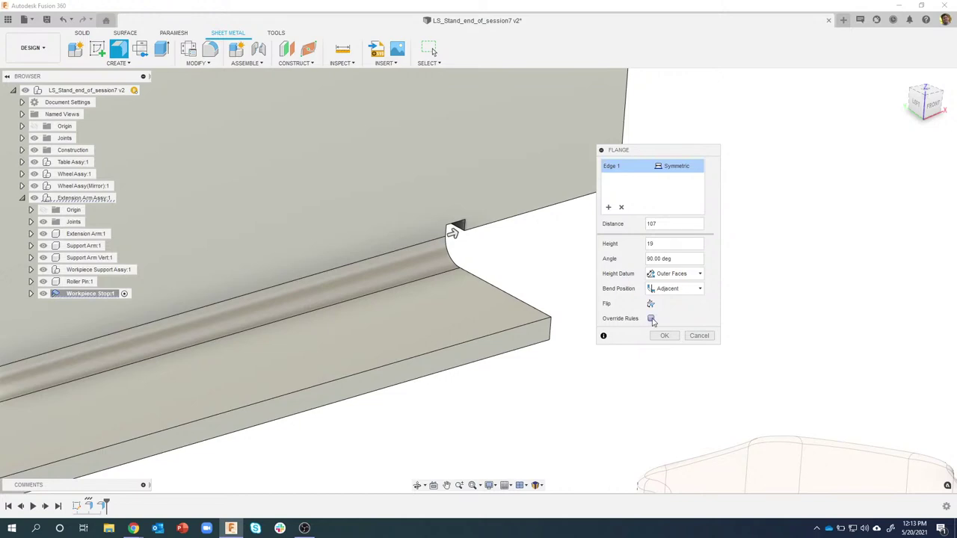
{"action": "left_click", "coordinate": [651, 318]}
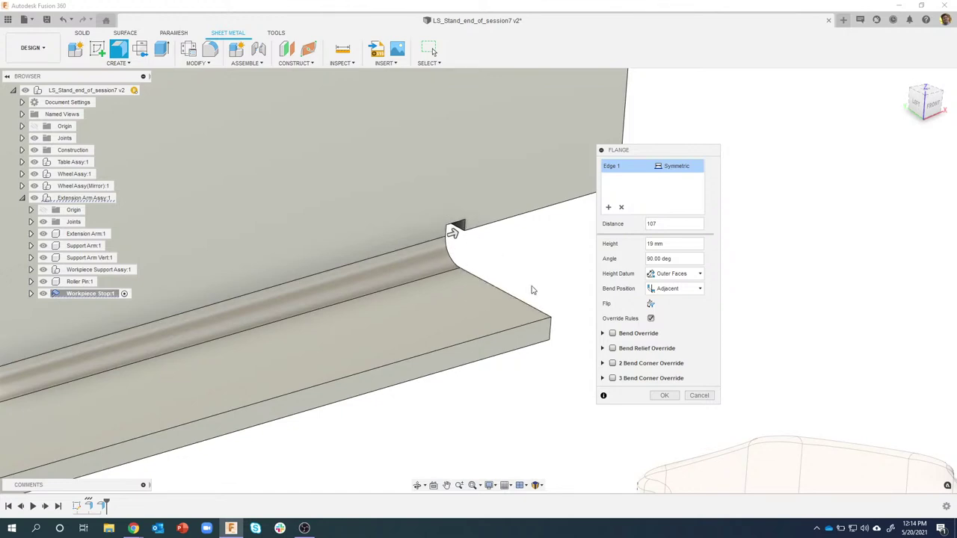
{"action": "left_click", "coordinate": [613, 349]}
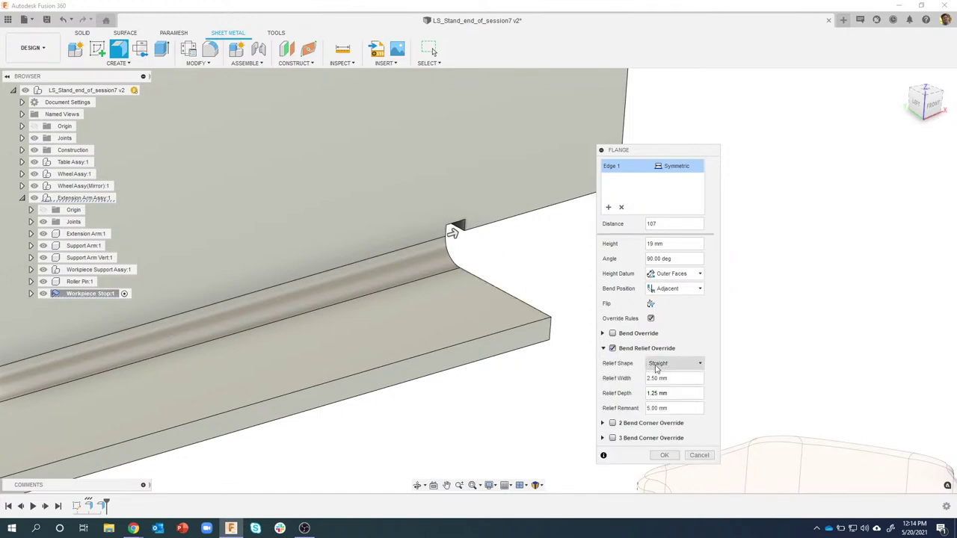
{"action": "left_click", "coordinate": [669, 364]}
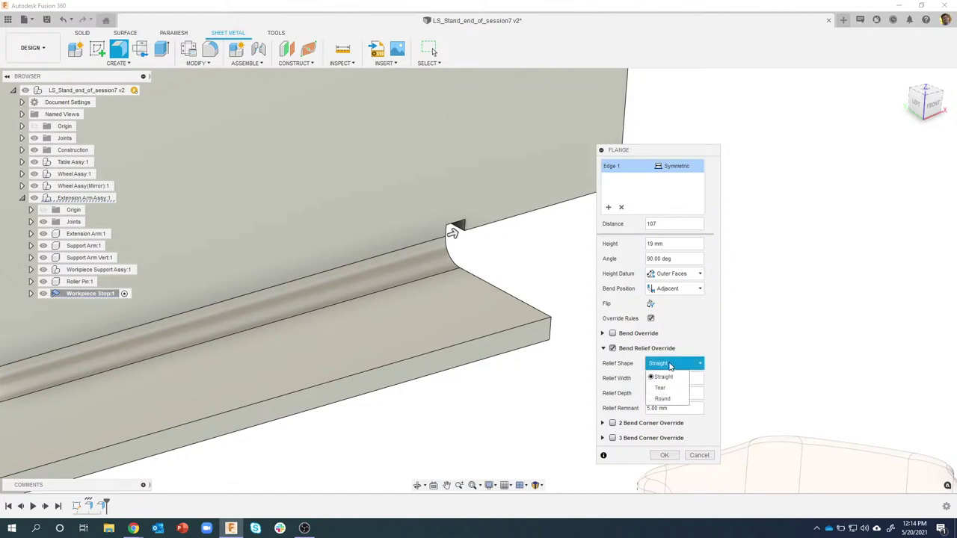
{"action": "left_click", "coordinate": [663, 398]}
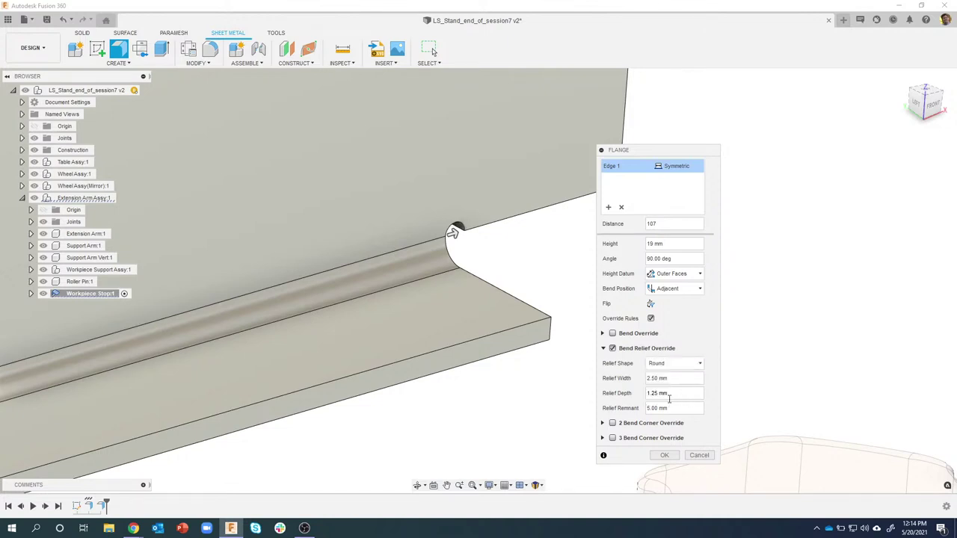
{"action": "middle_click_drag", "start_coordinate": [486, 251], "coordinate": [508, 217], "text": "shift"}
Change the lower flange's bend relief shape to Tear and finish the flange.
{"action": "left_click", "coordinate": [673, 363]}
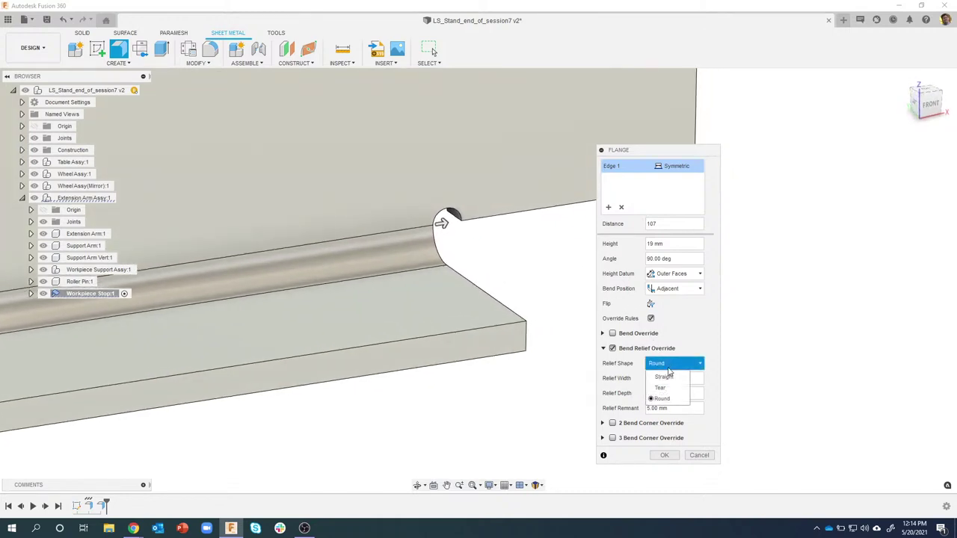
{"action": "left_click", "coordinate": [662, 388]}
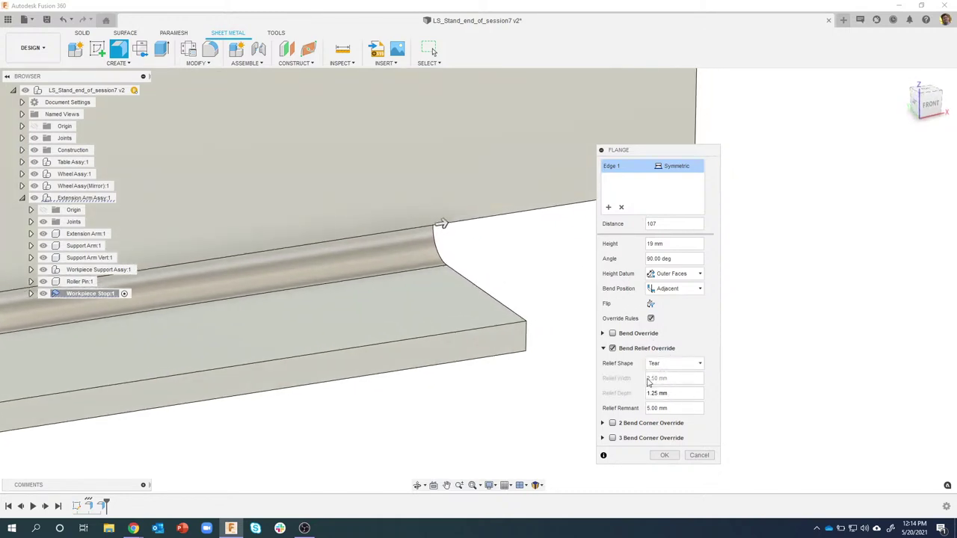
{"action": "middle_click_drag", "start_coordinate": [486, 242], "coordinate": [454, 254], "text": "shift"}
{"action": "middle_click_drag", "start_coordinate": [481, 298], "coordinate": [223, 339], "text": "shift"}
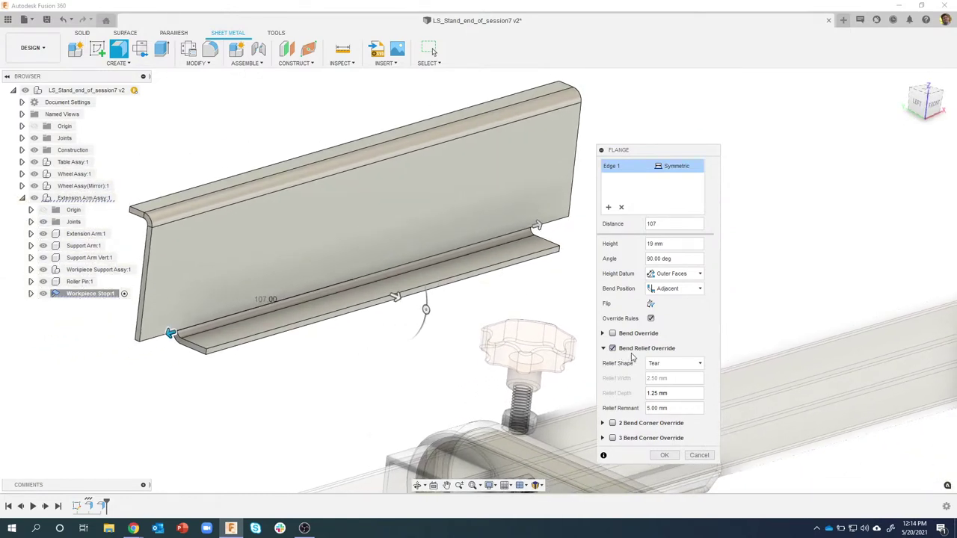
{"action": "left_click", "coordinate": [661, 456]}
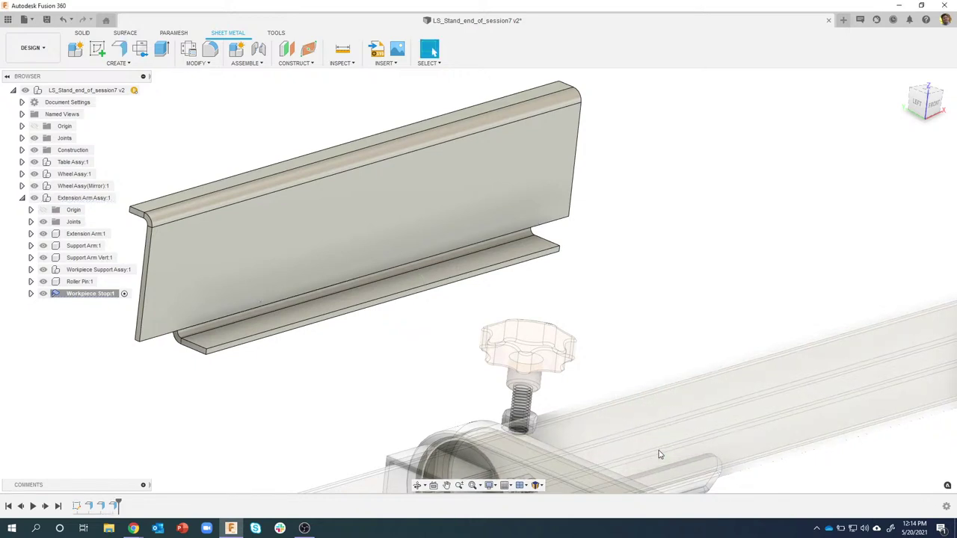
{"action": "middle_click_drag", "start_coordinate": [649, 434], "coordinate": [299, 229], "text": "shift"}
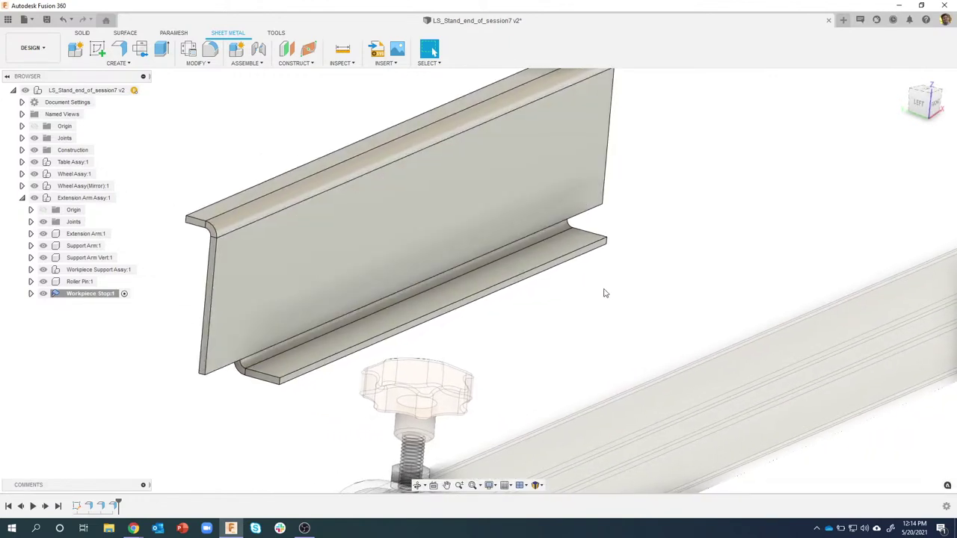
Highlight the upper and lower edge flange features one after the other to identify them on the part.
{"action": "middle_click_drag", "start_coordinate": [605, 293], "coordinate": [583, 337], "text": "shift"}
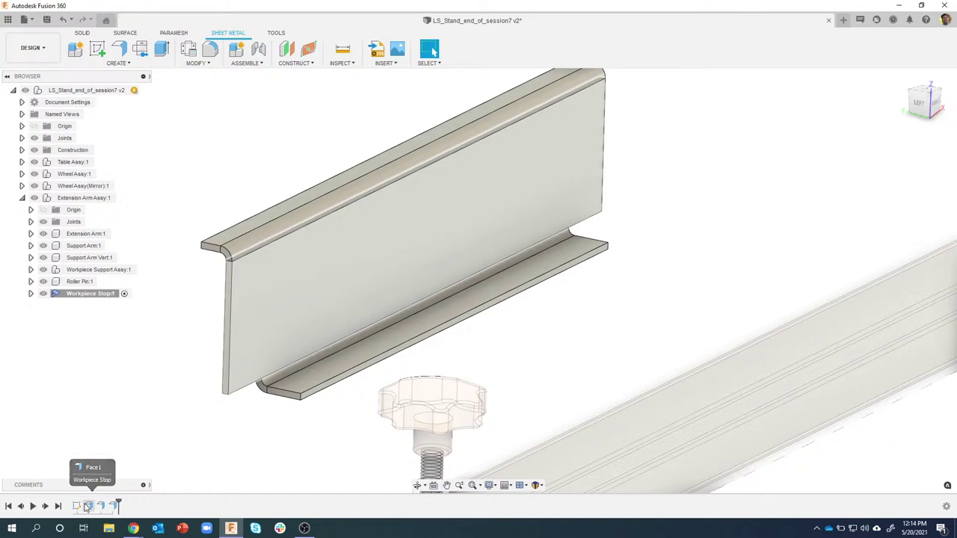
{"action": "left_click", "coordinate": [105, 506]}
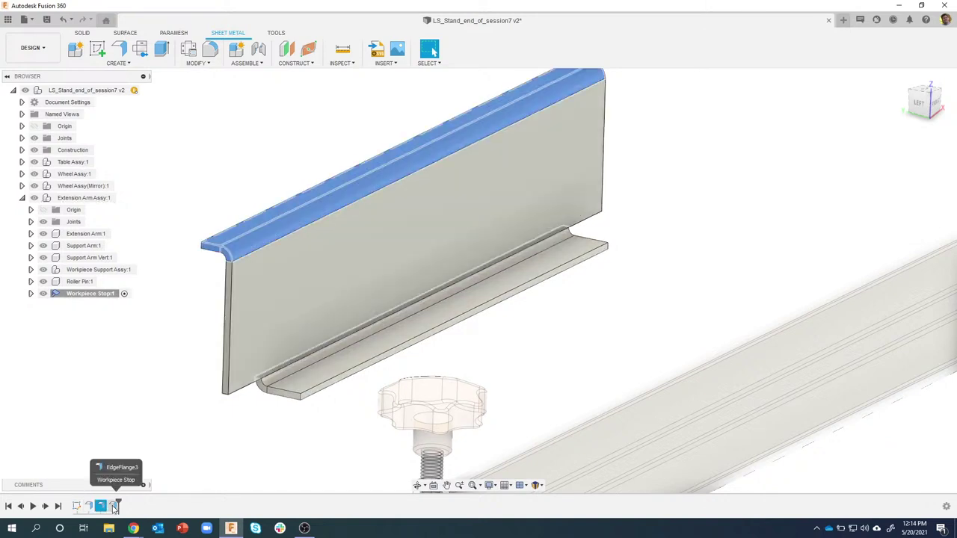
{"action": "left_click", "coordinate": [113, 507]}
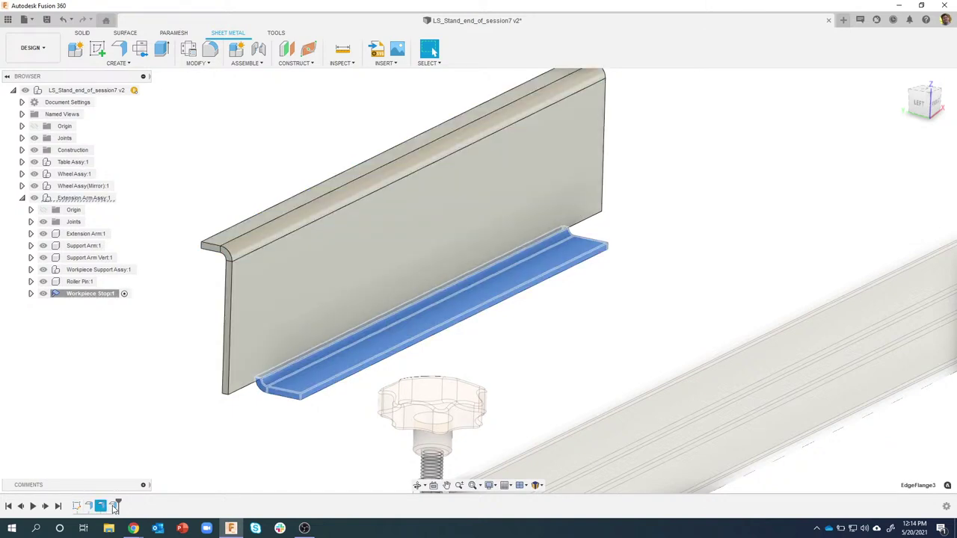
{"action": "left_click", "coordinate": [147, 436]}
Start a flange on the vertical edge at the near end of the base plate, pulling it out about 19 mm.
{"action": "middle_click_drag", "start_coordinate": [160, 377], "coordinate": [201, 305], "text": "shift"}
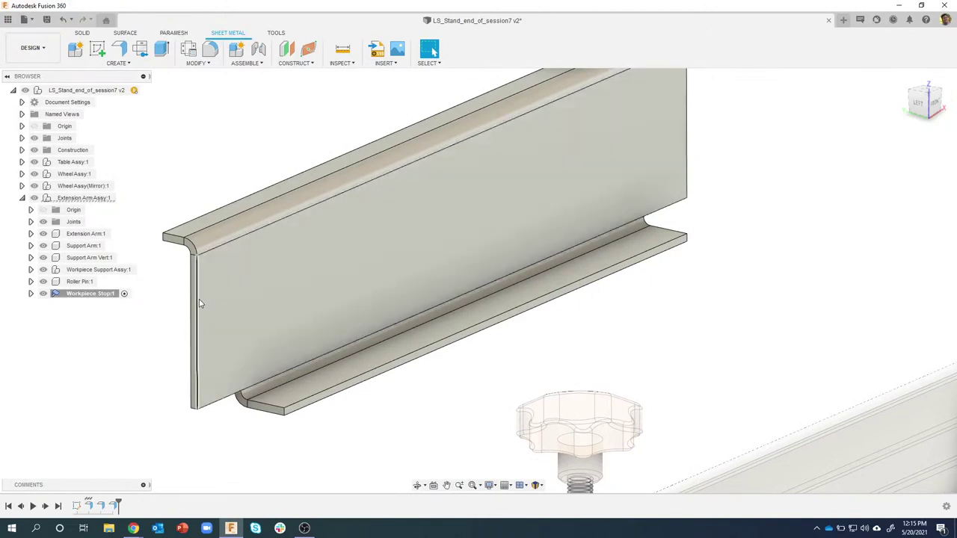
{"action": "right_click", "coordinate": [201, 304]}
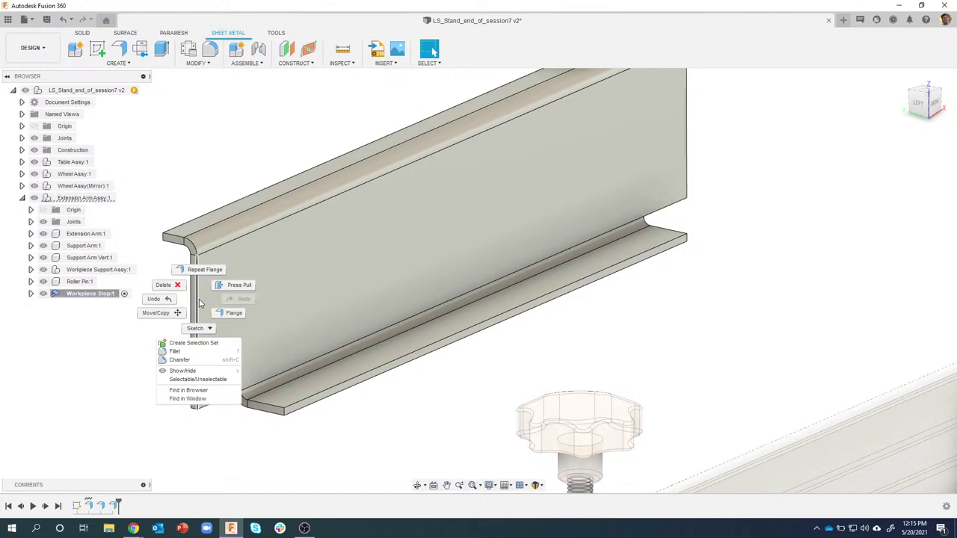
{"action": "left_click", "coordinate": [235, 313]}
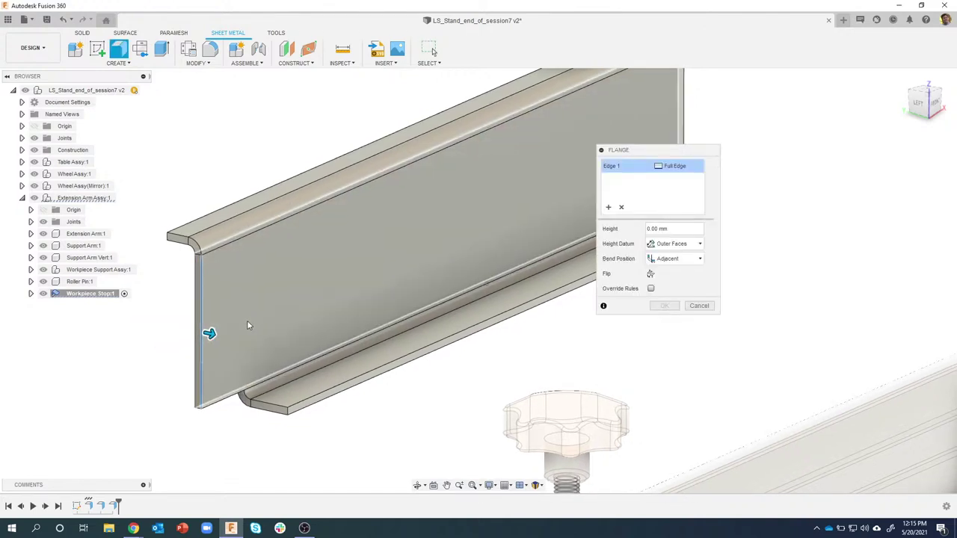
{"action": "middle_click_drag", "start_coordinate": [248, 321], "coordinate": [243, 362], "text": "shift"}
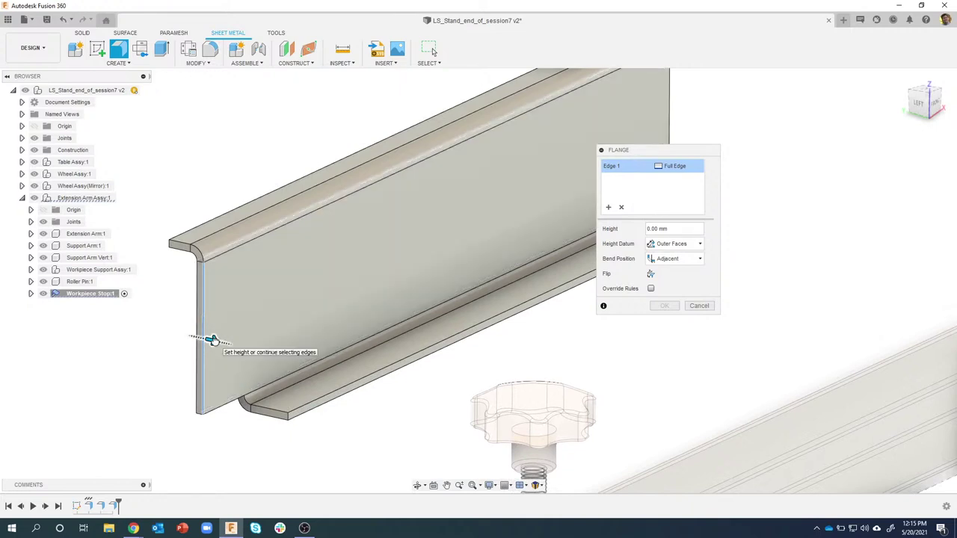
{"action": "left_click_drag", "start_coordinate": [212, 341], "coordinate": [273, 338]}
{"action": "middle_click_drag", "start_coordinate": [273, 338], "coordinate": [303, 308], "text": "shift"}
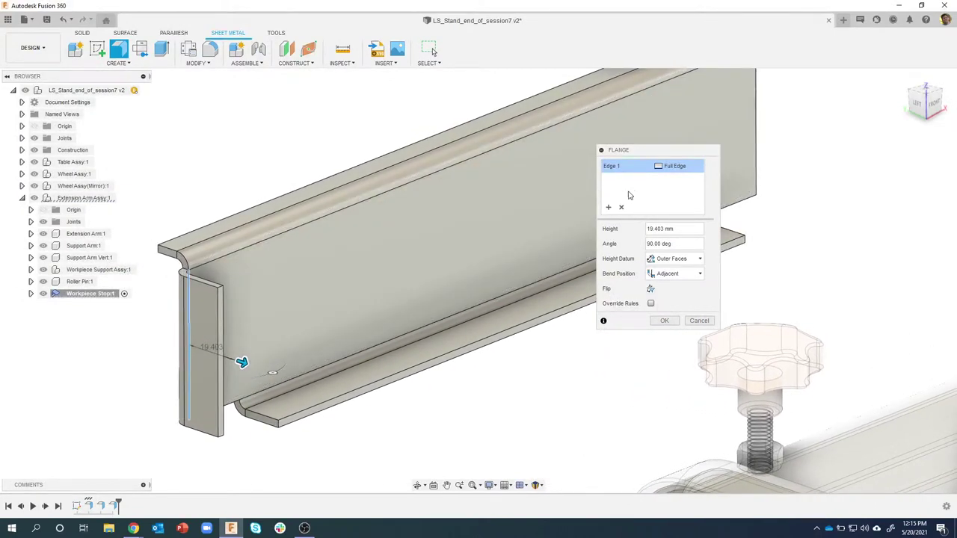
Make the end flange's width Two Offset, with Offset 1 at -5.5 mm and Offset 2 at -22 mm.
{"action": "left_click", "coordinate": [682, 167]}
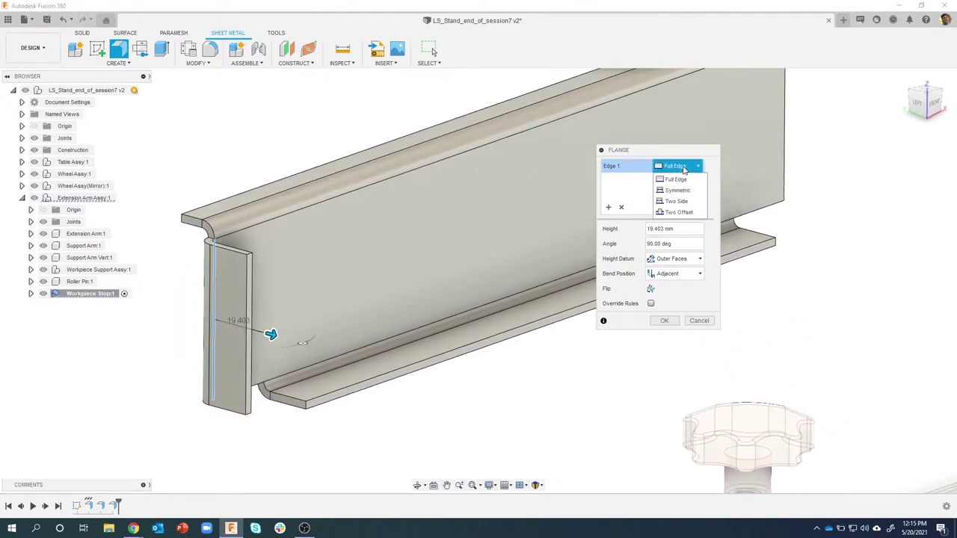
{"action": "left_click", "coordinate": [693, 214]}
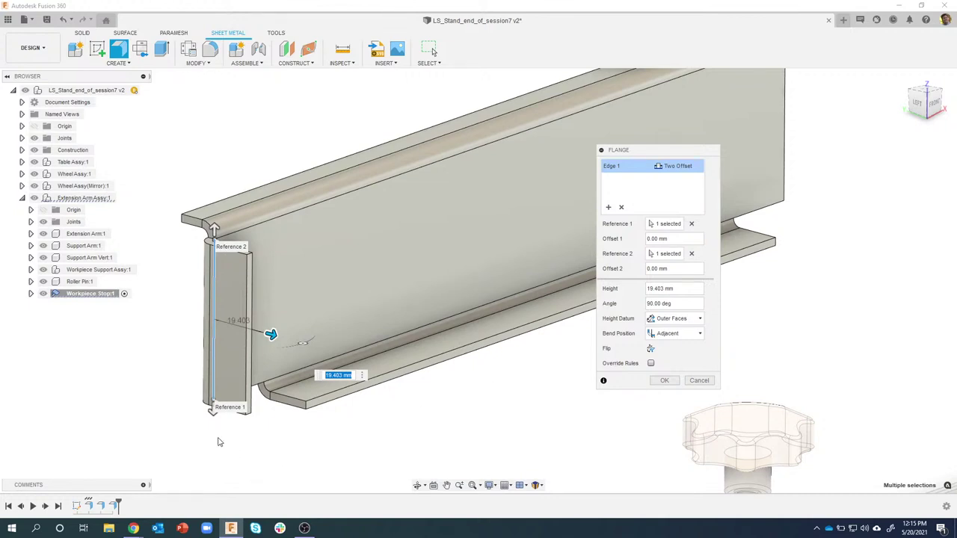
{"action": "middle_click_drag", "start_coordinate": [349, 384], "coordinate": [198, 298], "text": "shift"}
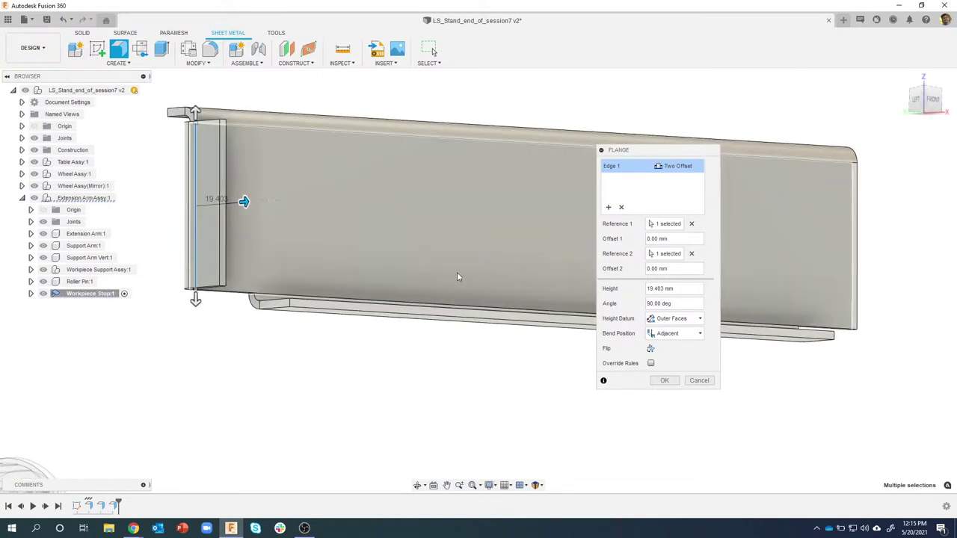
{"action": "middle_click_drag", "start_coordinate": [471, 308], "coordinate": [668, 245], "text": "shift"}
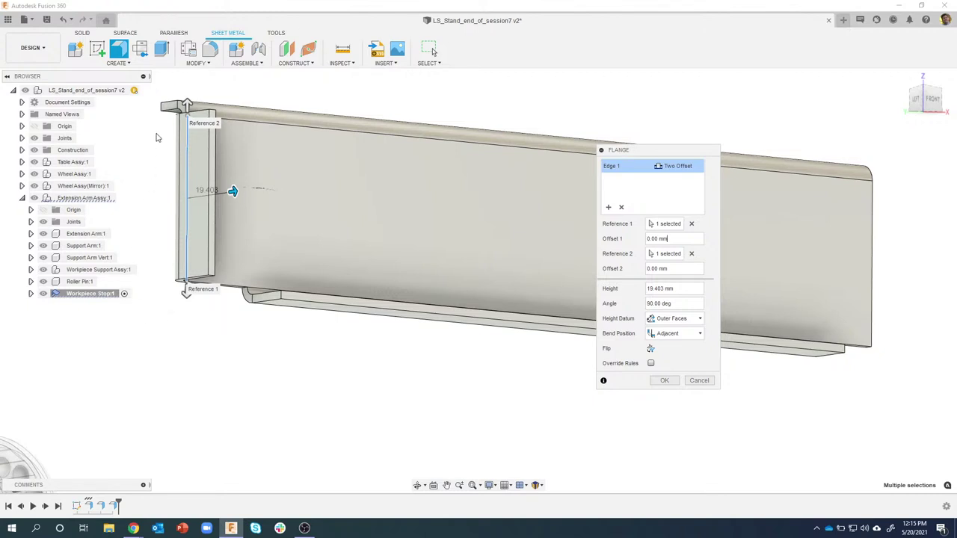
{"action": "left_click_drag", "start_coordinate": [676, 240], "coordinate": [636, 243]}
{"action": "type", "text": "-5.5"}
{"action": "key", "text": "Tab"}
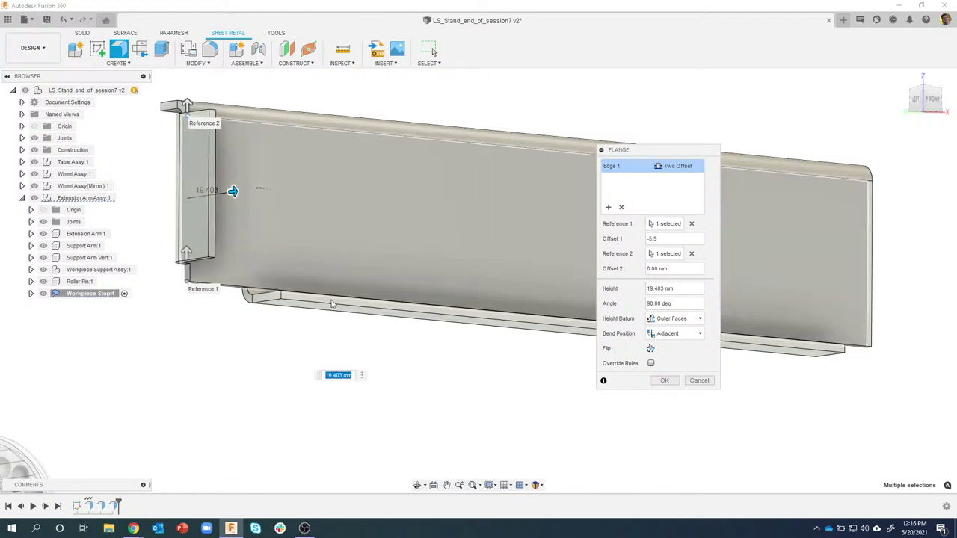
{"action": "left_click", "coordinate": [681, 270]}
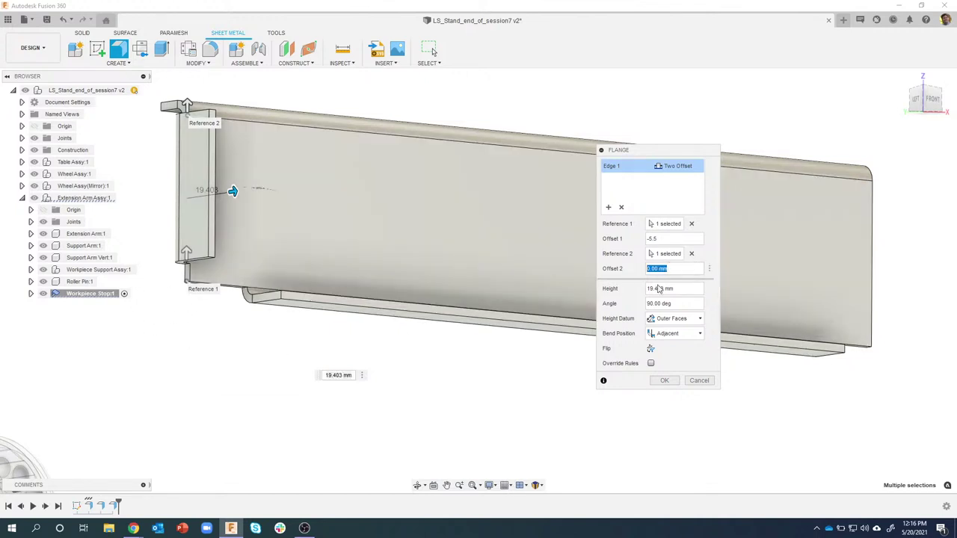
{"action": "type", "text": "-22"}
{"action": "middle_click_drag", "start_coordinate": [494, 258], "coordinate": [262, 330], "text": "shift"}
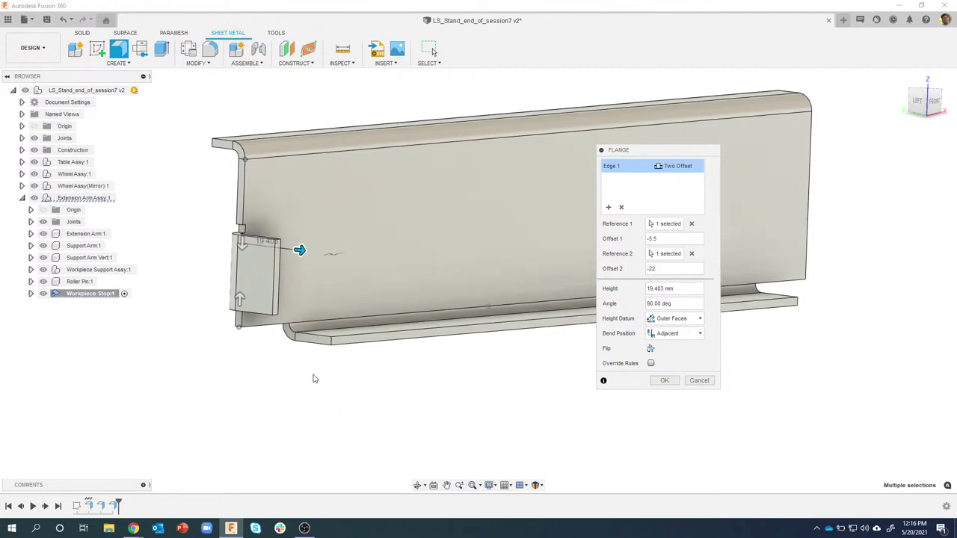
Override the sheet metal rule's bend relief for the end flange, using a Tear relief shape.
{"action": "scroll", "coordinate": [357, 243], "scroll_direction": "up", "scroll_amount": 2}
{"action": "middle_click_drag", "start_coordinate": [358, 243], "coordinate": [374, 254], "text": "shift"}
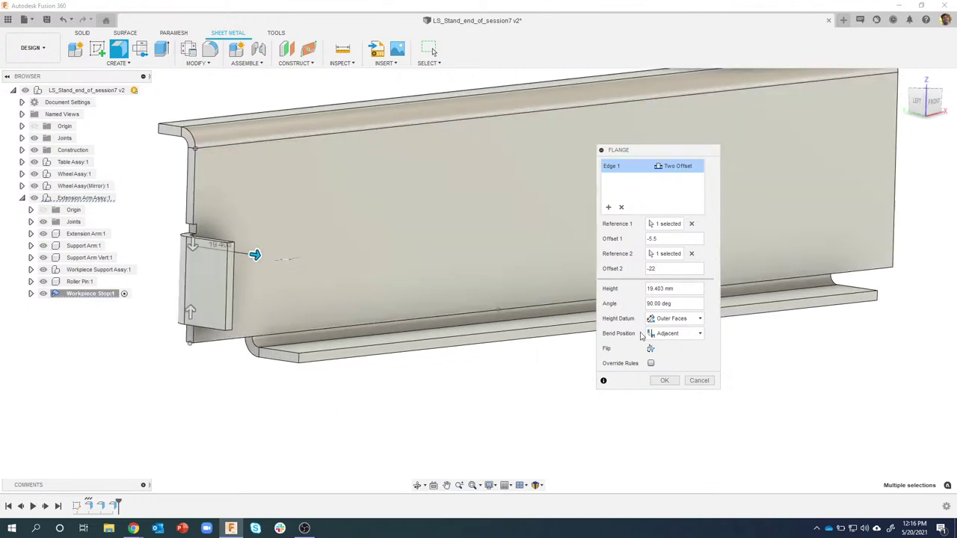
{"action": "left_click", "coordinate": [650, 363]}
{"action": "left_click", "coordinate": [612, 394]}
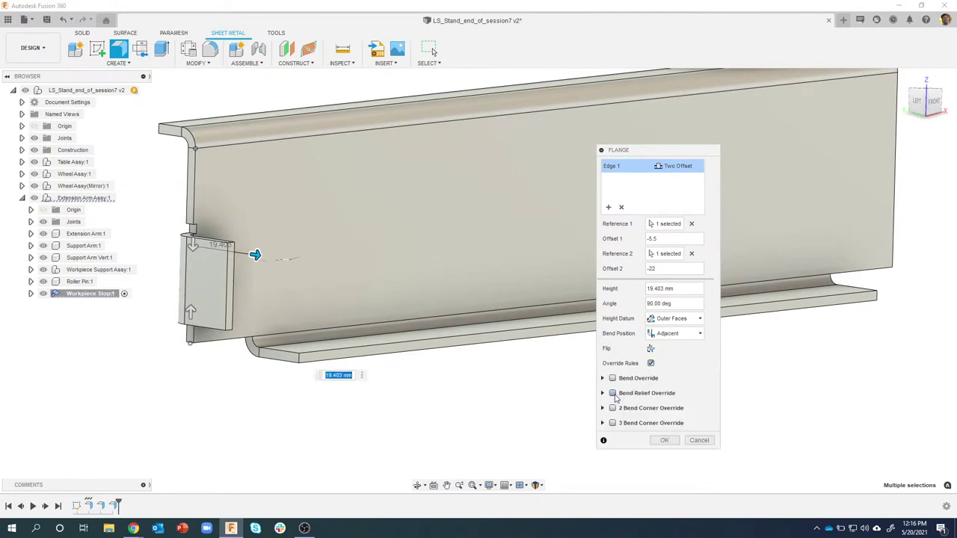
{"action": "left_click", "coordinate": [666, 410]}
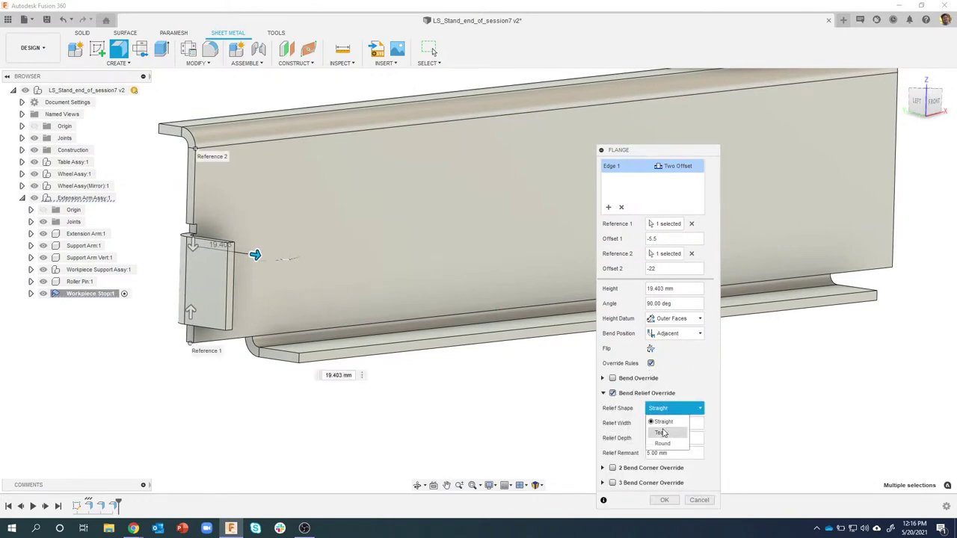
{"action": "left_click", "coordinate": [660, 433]}
Set the end flange's height to 40 mm and finish the flange.
{"action": "middle_click_drag", "start_coordinate": [592, 406], "coordinate": [616, 371], "text": "shift"}
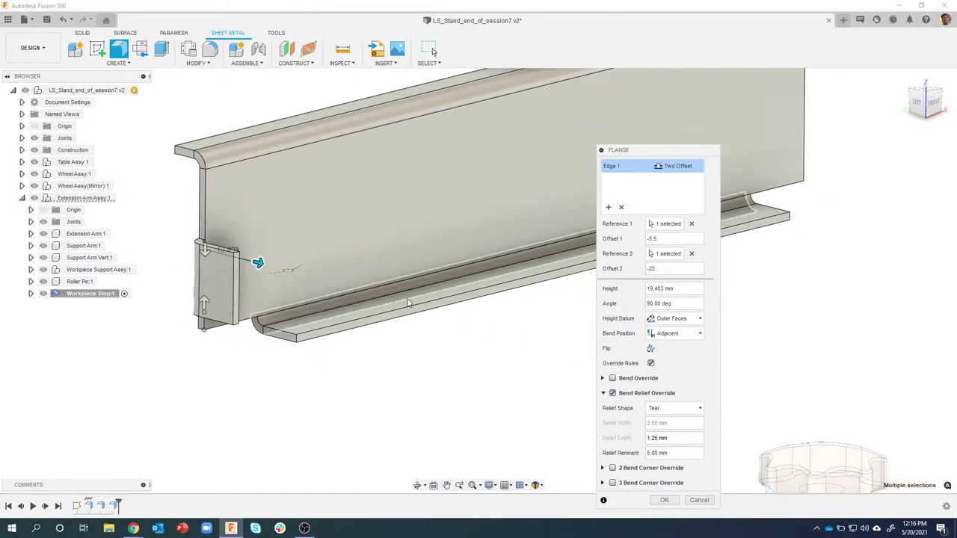
{"action": "mouse_move", "coordinate": [280, 272]}
{"action": "left_mouse_down"}
{"action": "mouse_move", "coordinate": [267, 267]}
{"action": "mouse_move", "coordinate": [281, 269]}
{"action": "left_mouse_up"}
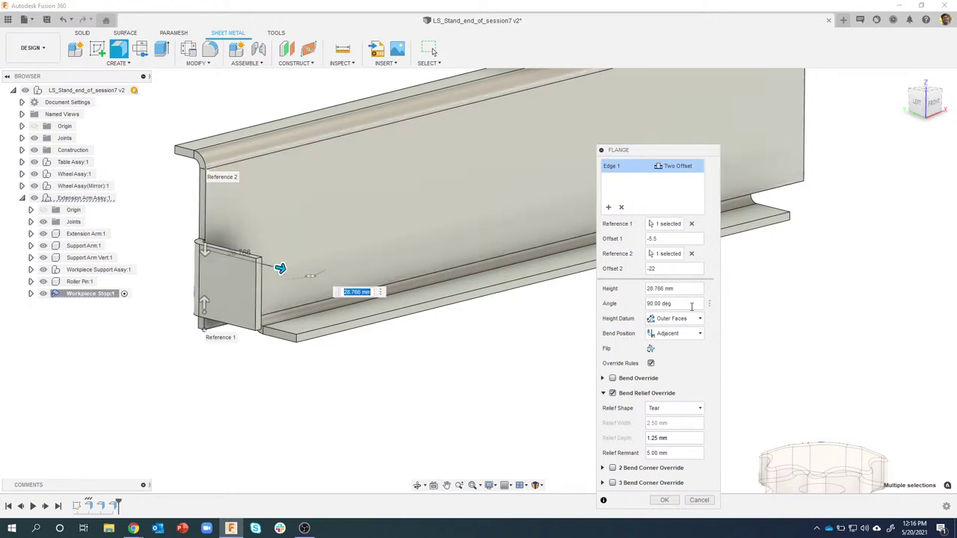
{"action": "left_click", "coordinate": [688, 292]}
{"action": "type", "text": "40"}
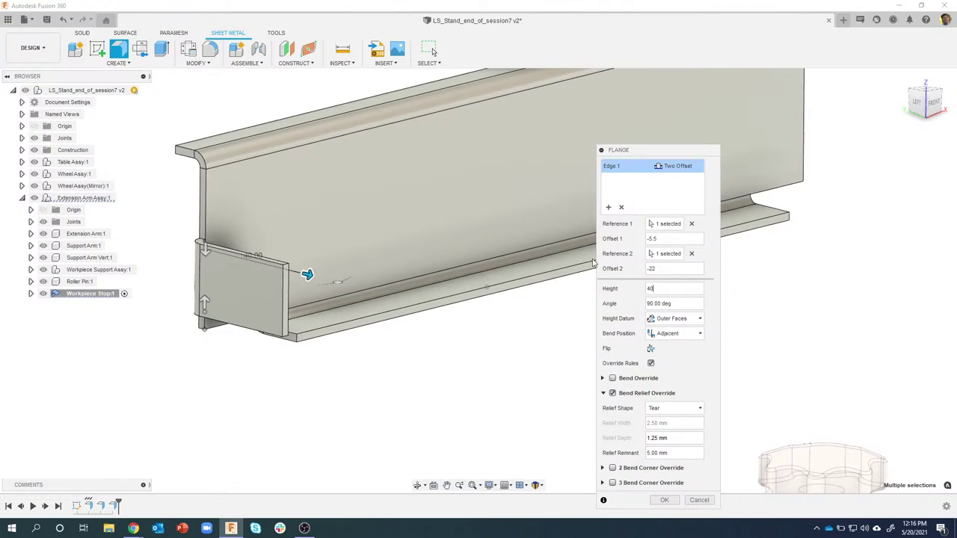
{"action": "middle_click_drag", "start_coordinate": [464, 232], "coordinate": [541, 314], "text": "shift"}
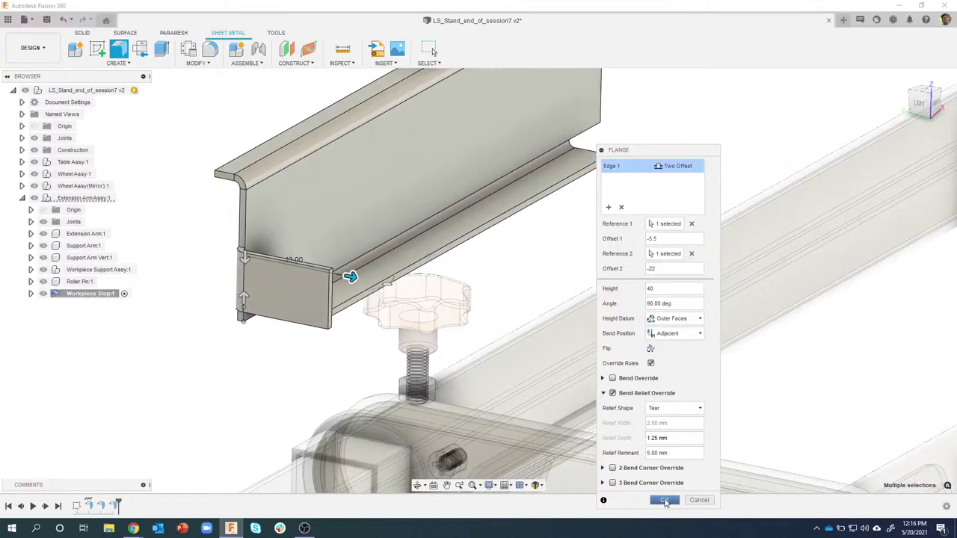
{"action": "left_click", "coordinate": [666, 500]}
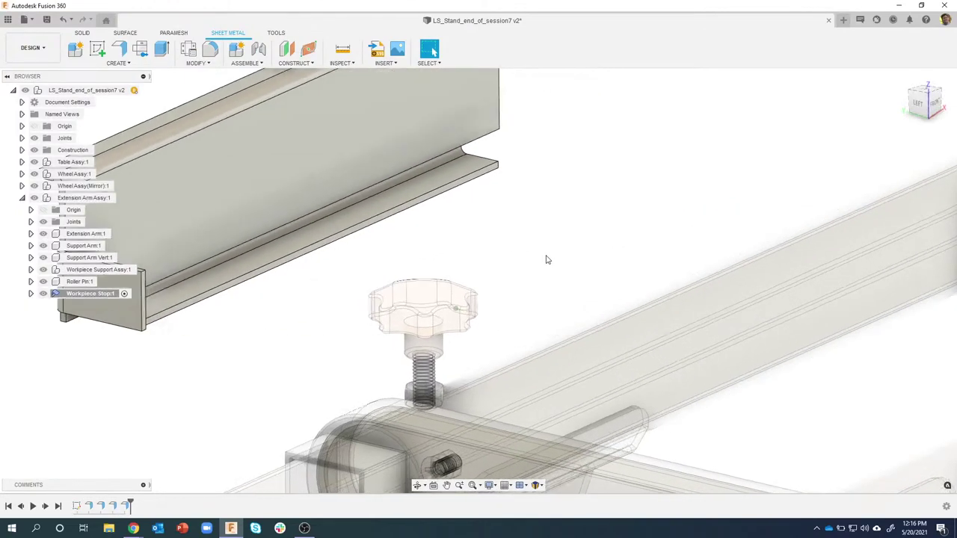
Review the General and Design preferences and close them without altering any settings.
{"action": "middle_click_drag", "start_coordinate": [546, 254], "coordinate": [498, 304], "text": "shift"}
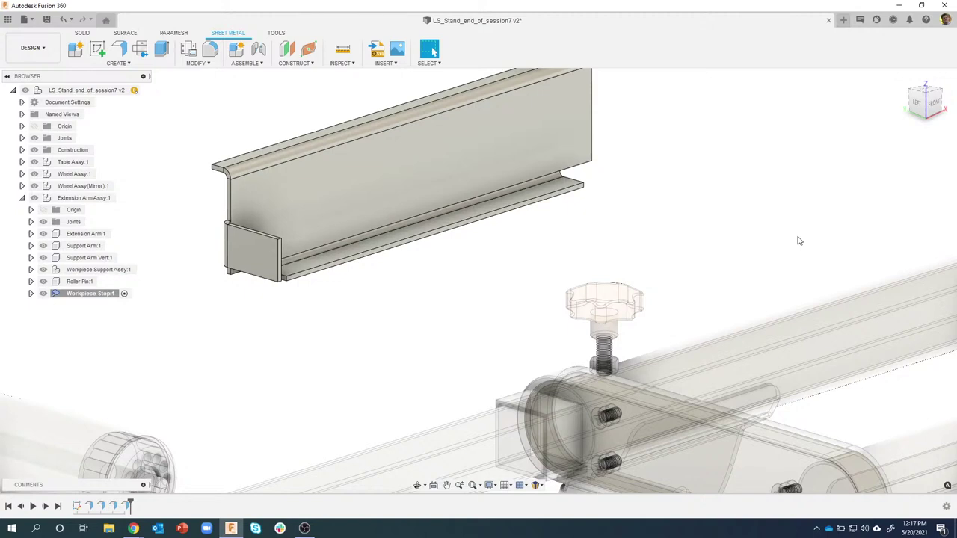
{"action": "scroll", "coordinate": [648, 179], "scroll_direction": "down", "scroll_amount": 2}
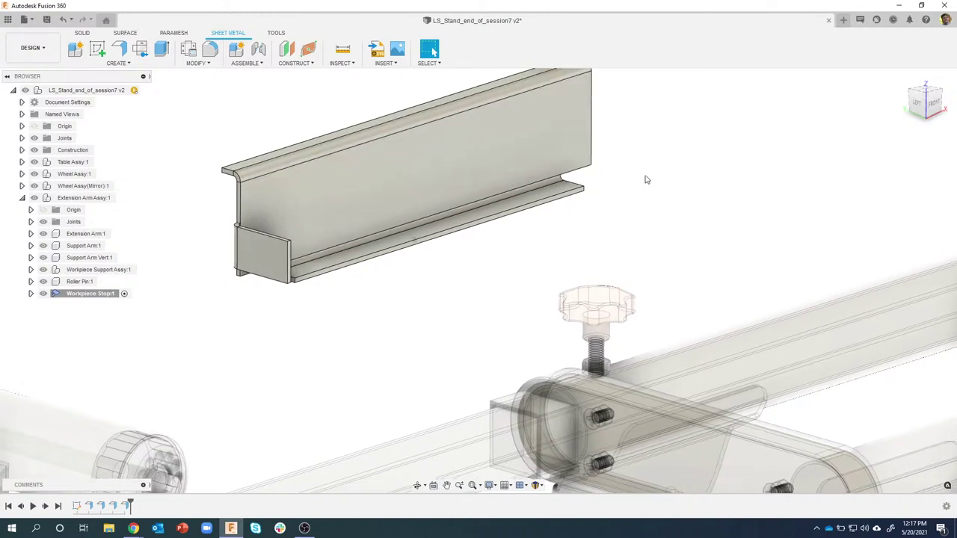
{"action": "middle_click_drag", "start_coordinate": [704, 181], "coordinate": [818, 91]}
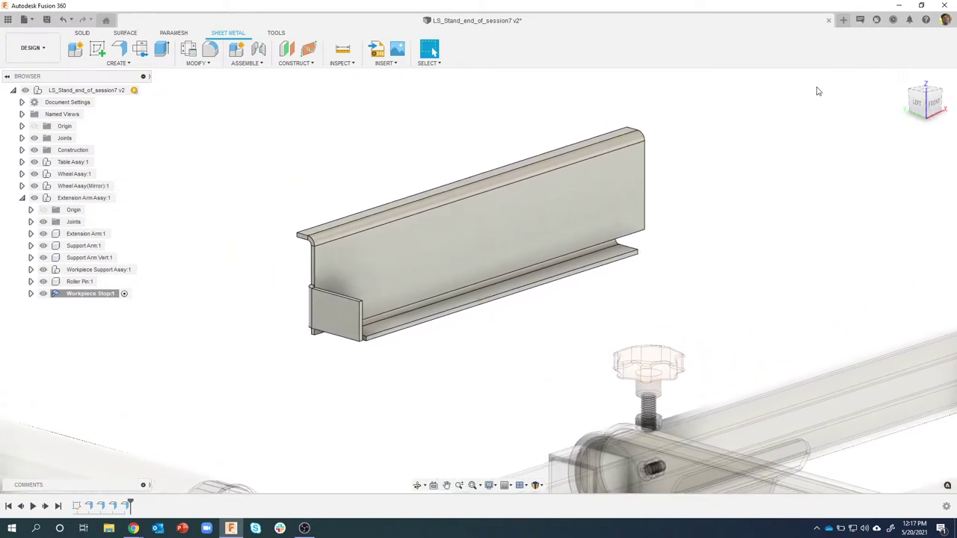
{"action": "left_click", "coordinate": [946, 21]}
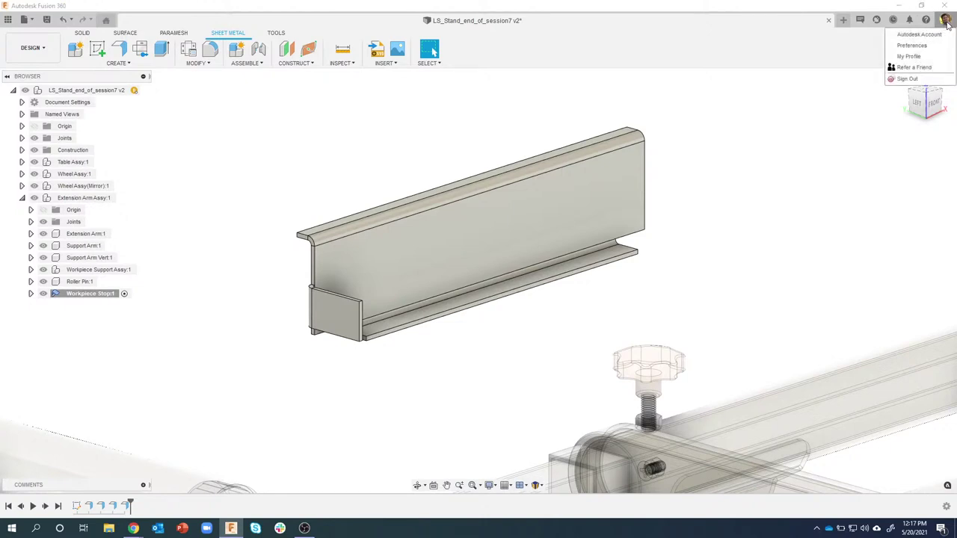
{"action": "left_click", "coordinate": [920, 54]}
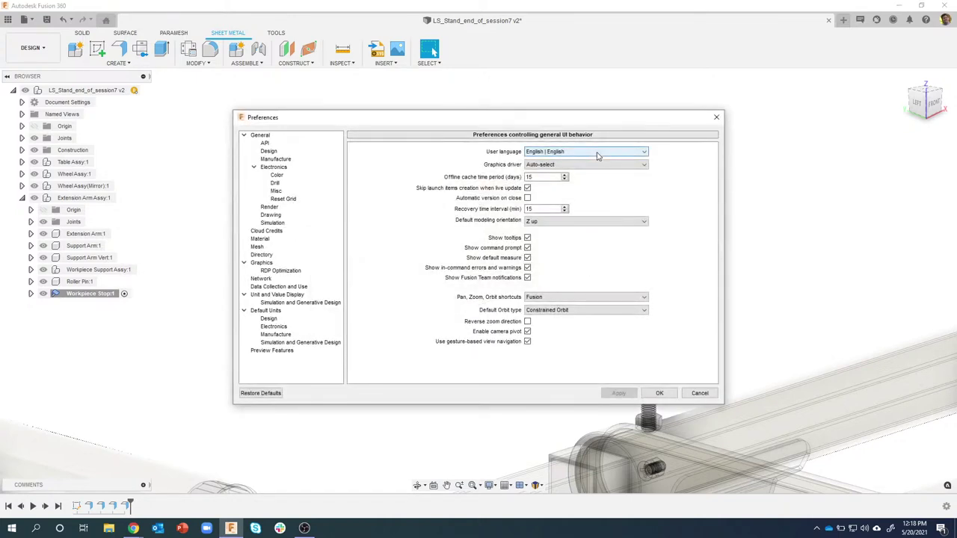
{"action": "left_click", "coordinate": [276, 151]}
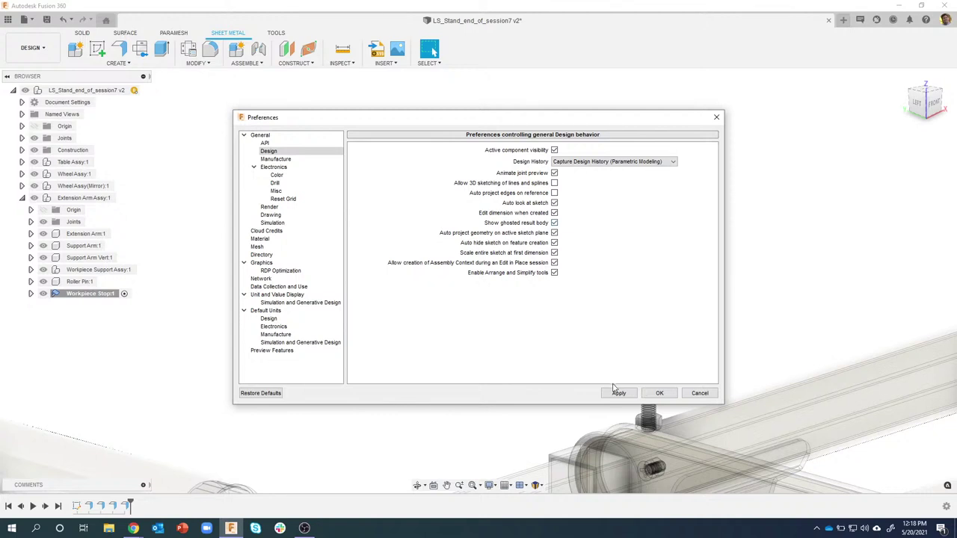
{"action": "left_click", "coordinate": [660, 393]}
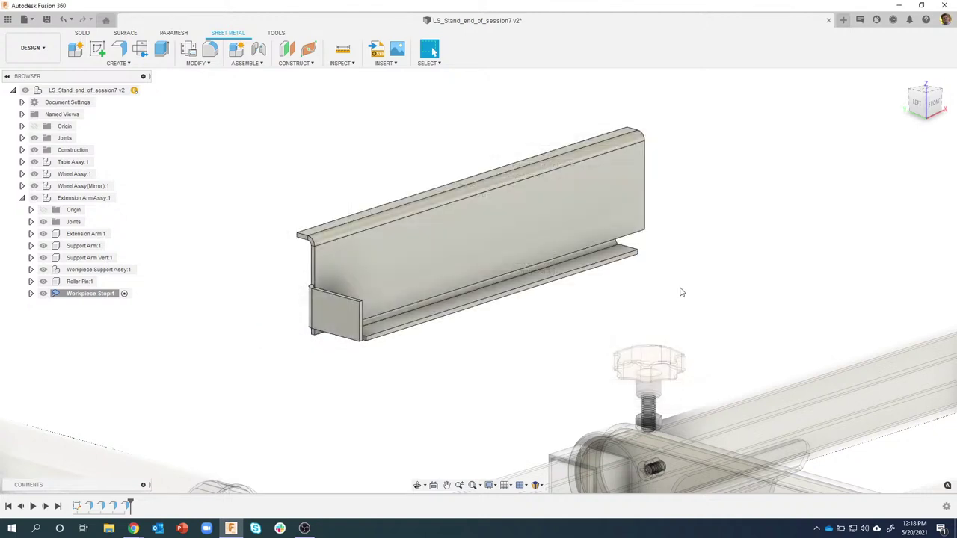
{"action": "scroll", "coordinate": [718, 222], "scroll_direction": "up", "scroll_amount": 8}
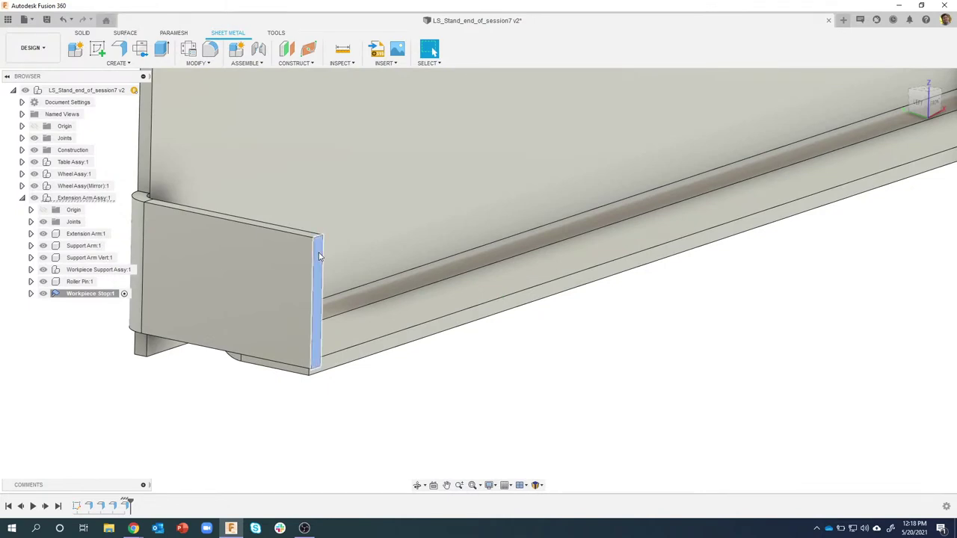
{"action": "right_click", "coordinate": [320, 256]}
{"action": "left_click", "coordinate": [354, 239]}
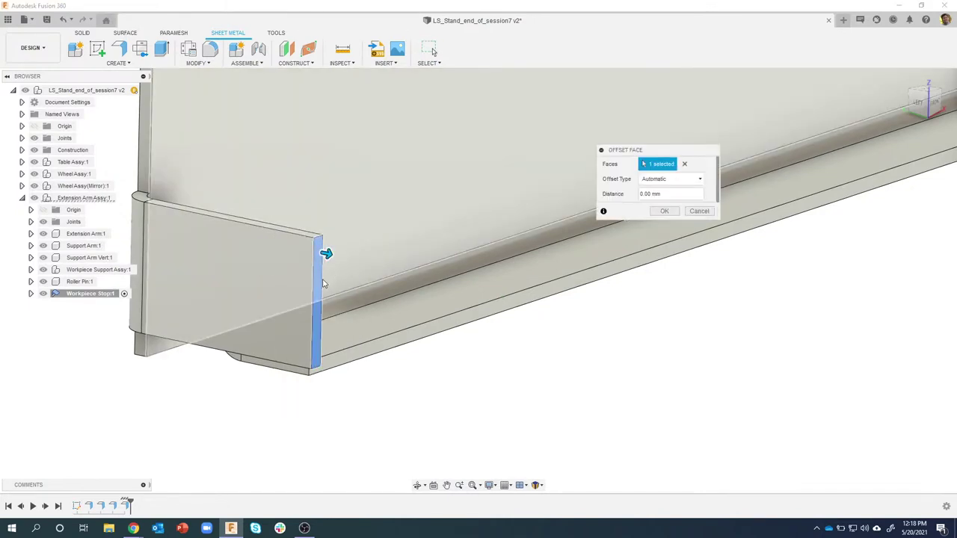
{"action": "left_click_drag", "start_coordinate": [346, 257], "coordinate": [386, 258]}
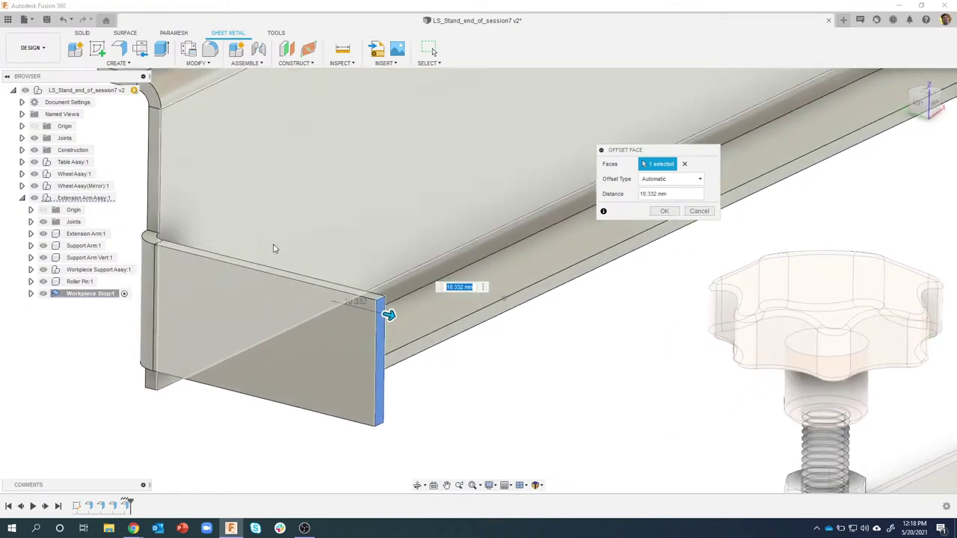
{"action": "left_click", "coordinate": [664, 211]}
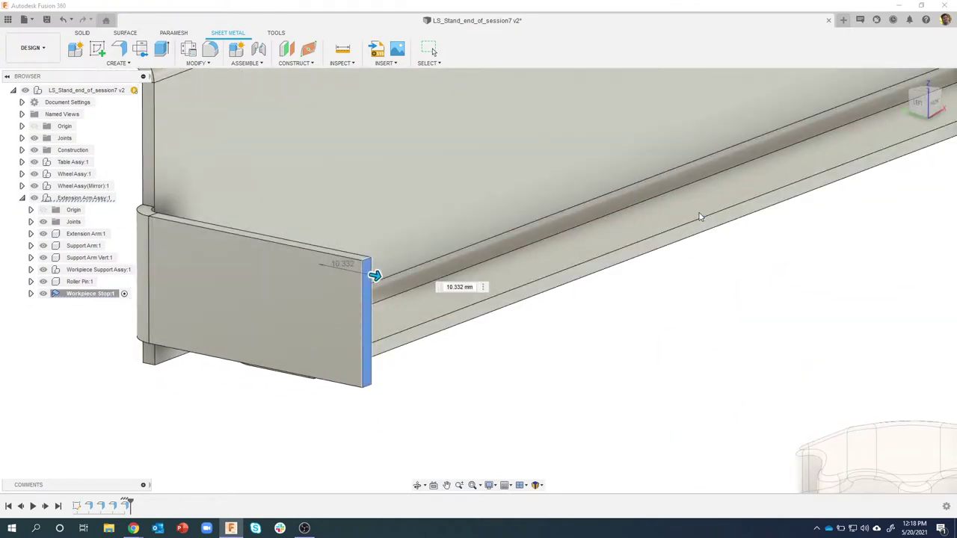
{"action": "middle_click_drag", "start_coordinate": [441, 273], "coordinate": [350, 281], "text": "shift"}
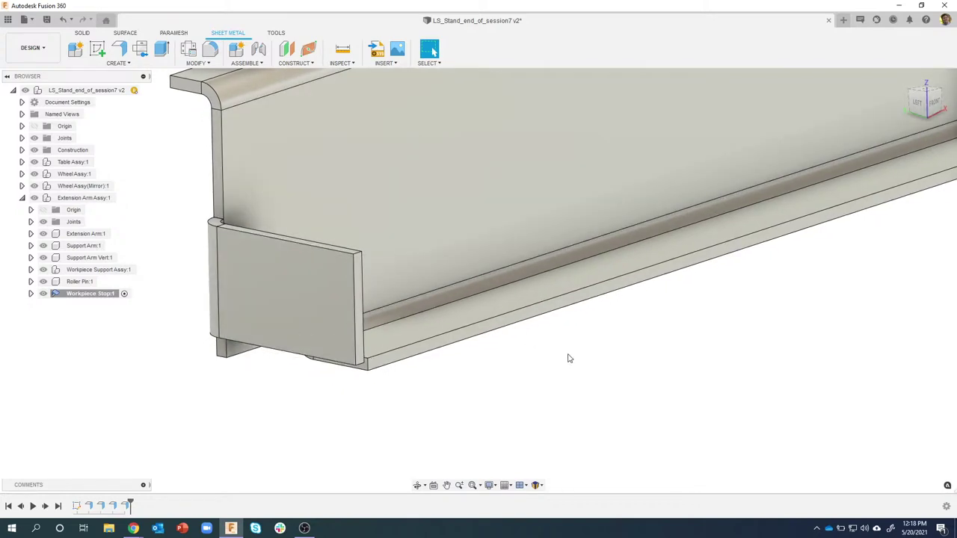
{"action": "middle_click_drag", "start_coordinate": [486, 284], "coordinate": [501, 117], "text": "shift"}
{"action": "middle_click_drag", "start_coordinate": [407, 301], "coordinate": [369, 318], "text": "shift"}
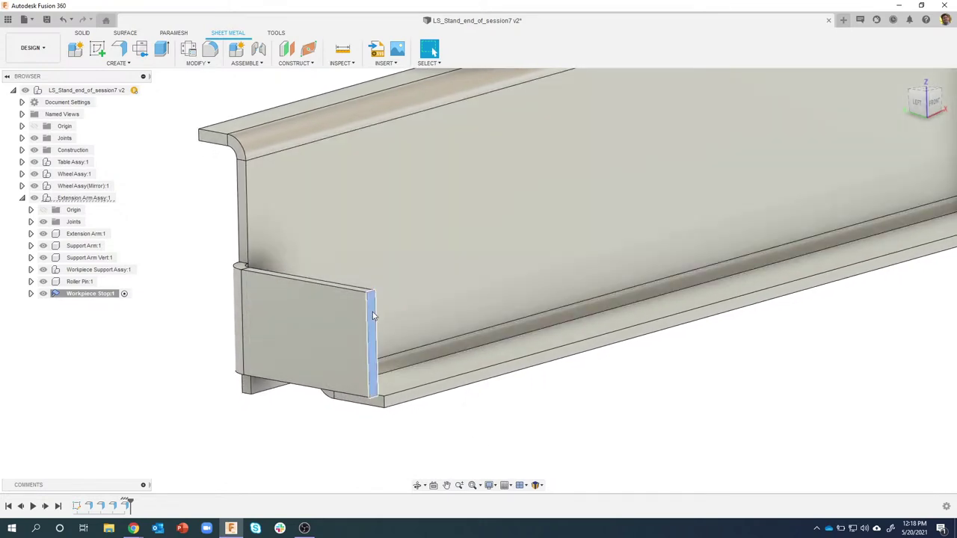
{"action": "right_click", "coordinate": [373, 315]}
{"action": "left_click", "coordinate": [412, 297]}
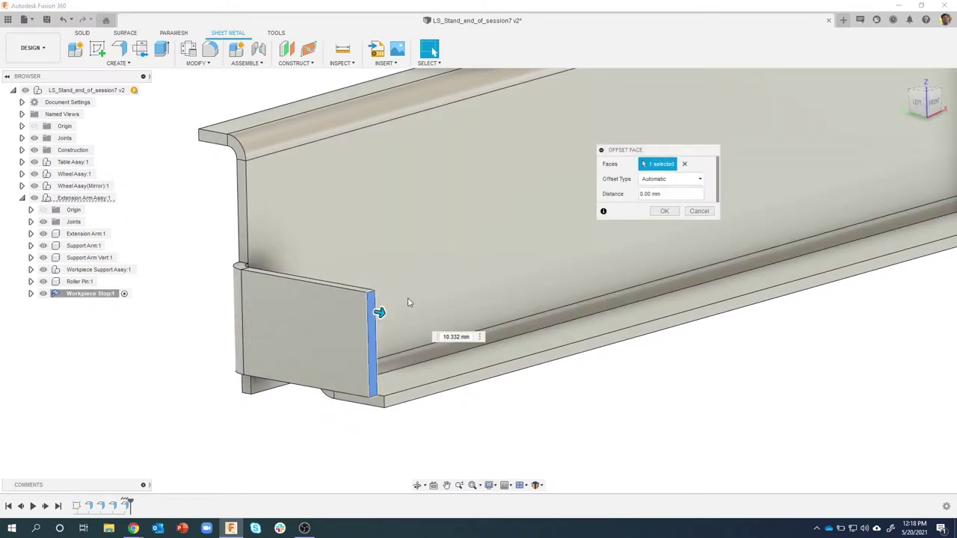
{"action": "left_click_drag", "start_coordinate": [427, 325], "coordinate": [434, 321]}
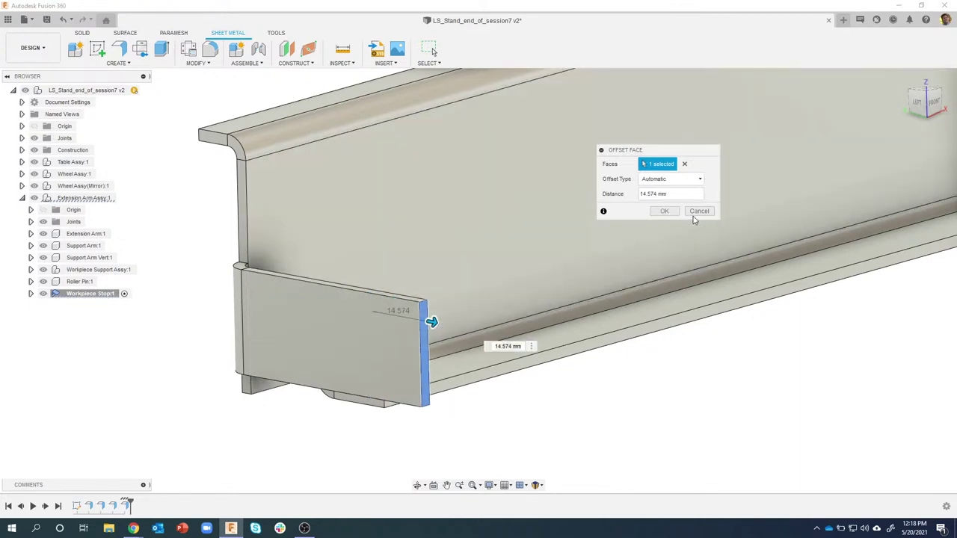
{"action": "left_click", "coordinate": [696, 212]}
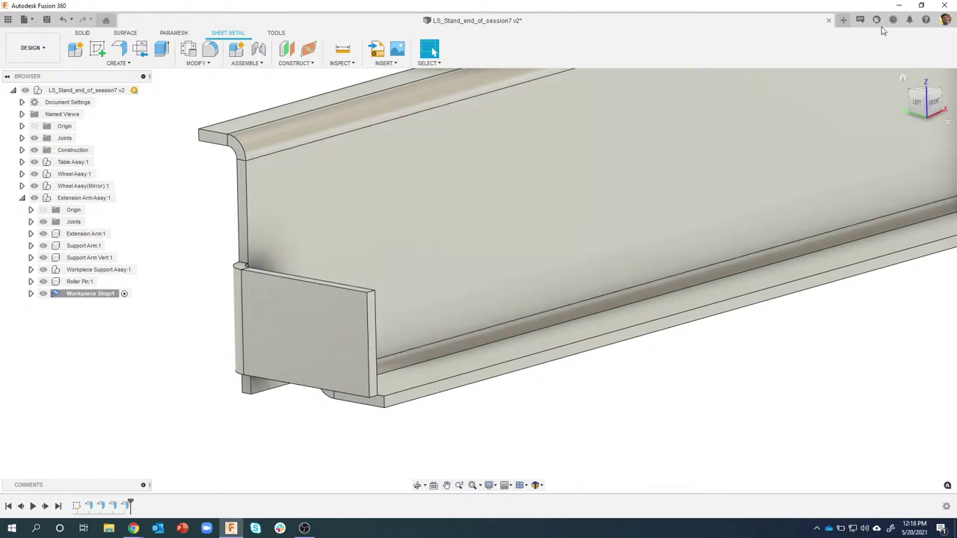
Turn off showing the ghosted result body in the Design preferences, apply the change and close the preferences.
{"action": "left_click", "coordinate": [945, 20]}
{"action": "left_click", "coordinate": [925, 46]}
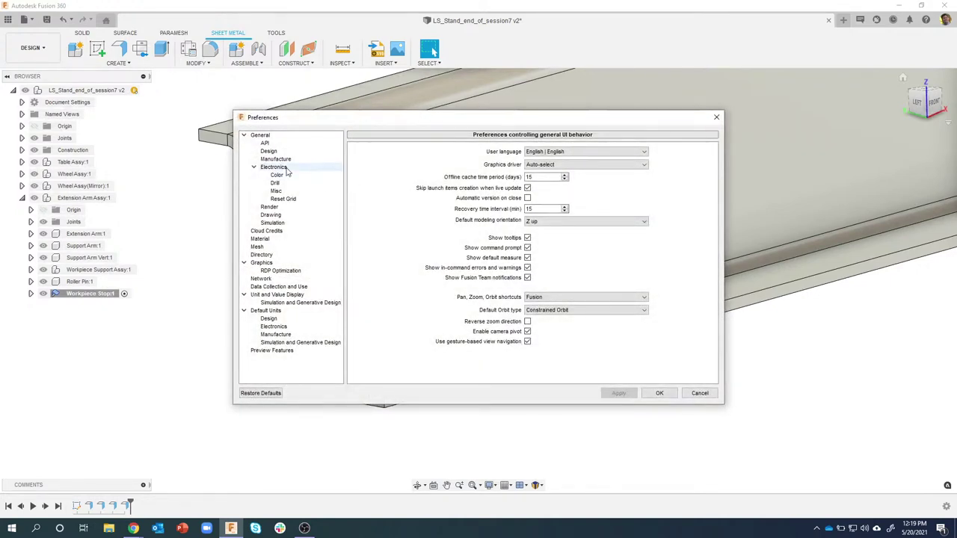
{"action": "left_click", "coordinate": [268, 151]}
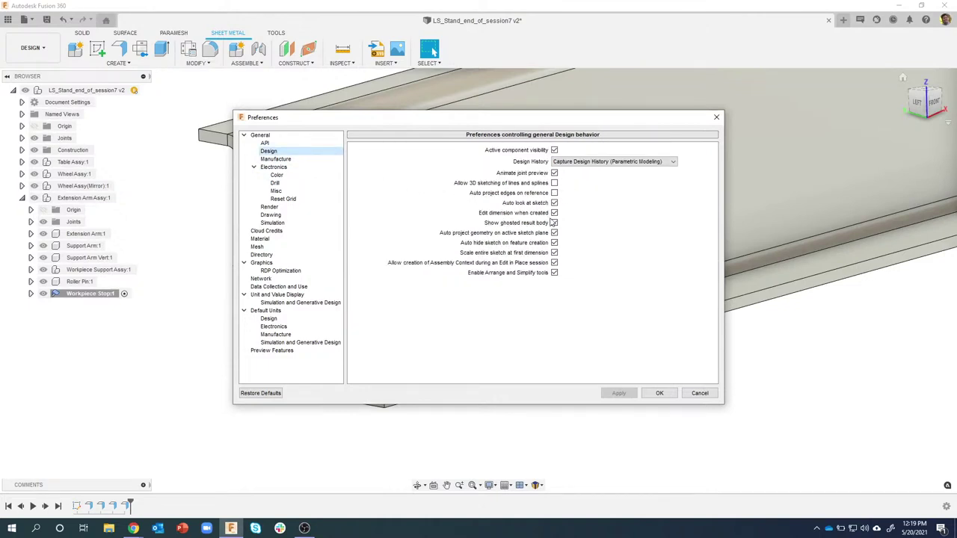
{"action": "left_click", "coordinate": [554, 222]}
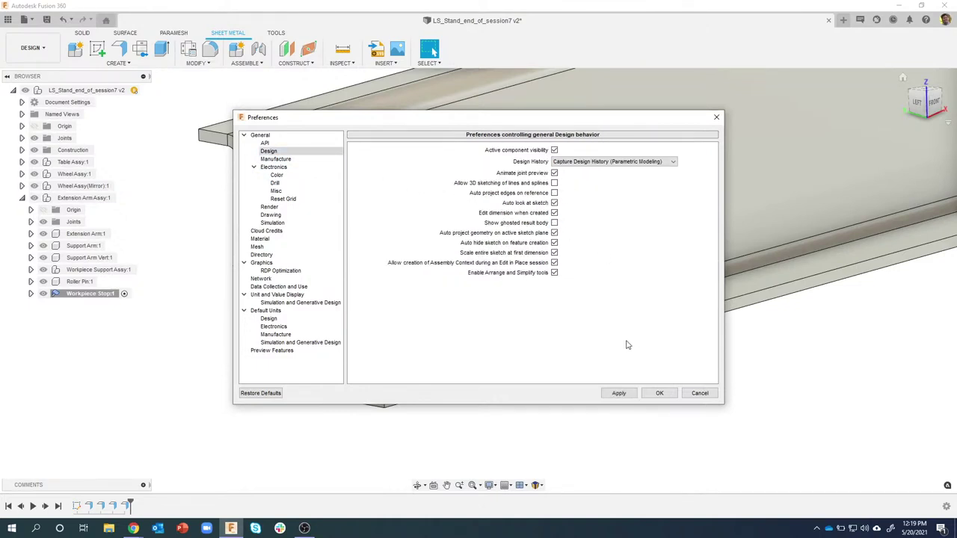
{"action": "left_click", "coordinate": [619, 391]}
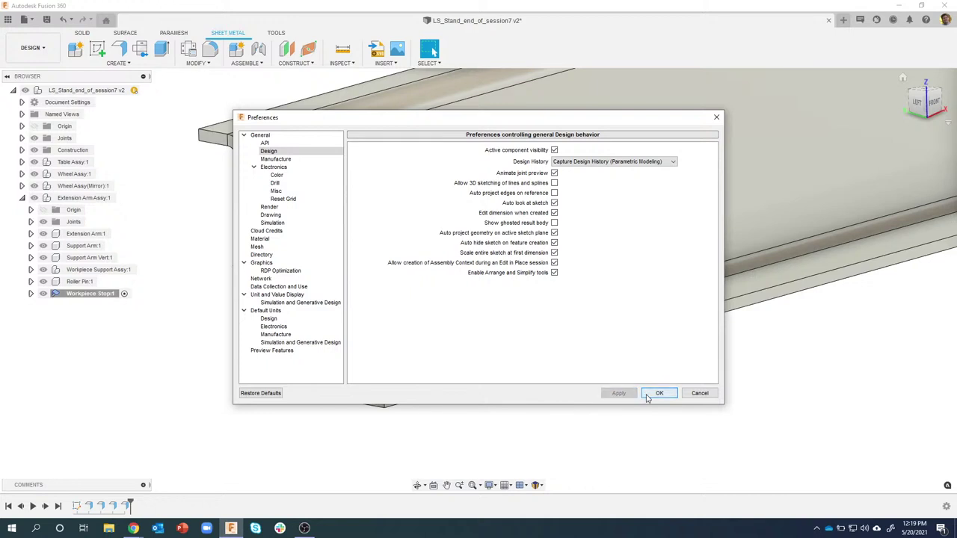
{"action": "left_click", "coordinate": [652, 394]}
Begin a fillet for the end flange, trying the Full Round Fillet type before settling on the regular Fillet type.
{"action": "scroll", "coordinate": [585, 259], "scroll_direction": "down", "scroll_amount": 4}
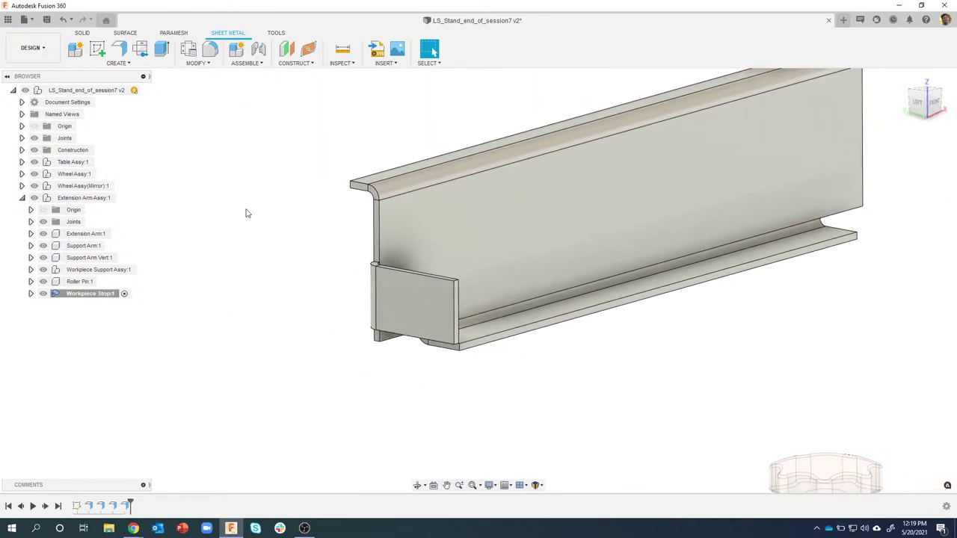
{"action": "scroll", "coordinate": [245, 213], "scroll_direction": "up", "scroll_amount": 2}
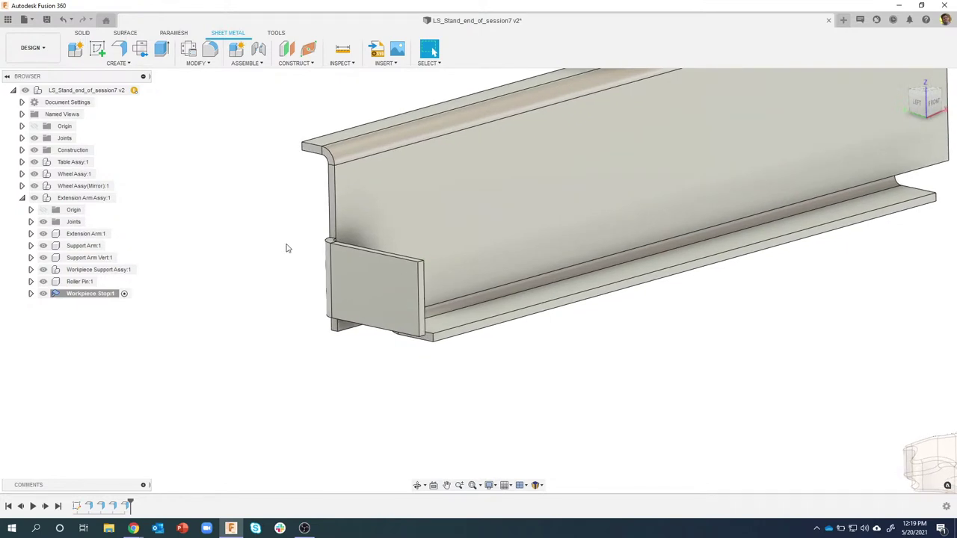
{"action": "scroll", "coordinate": [281, 185], "scroll_direction": "up", "scroll_amount": 3}
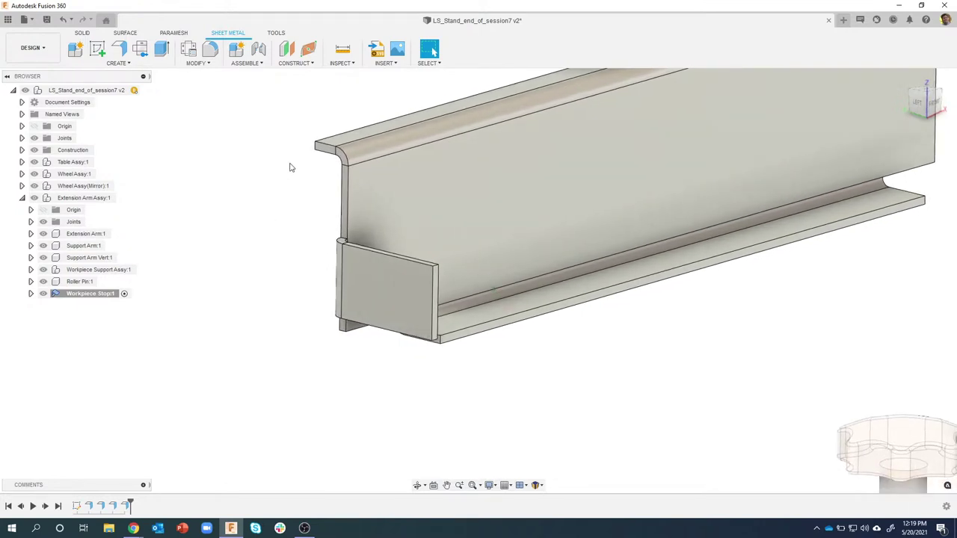
{"action": "scroll", "coordinate": [266, 157], "scroll_direction": "up", "scroll_amount": 3}
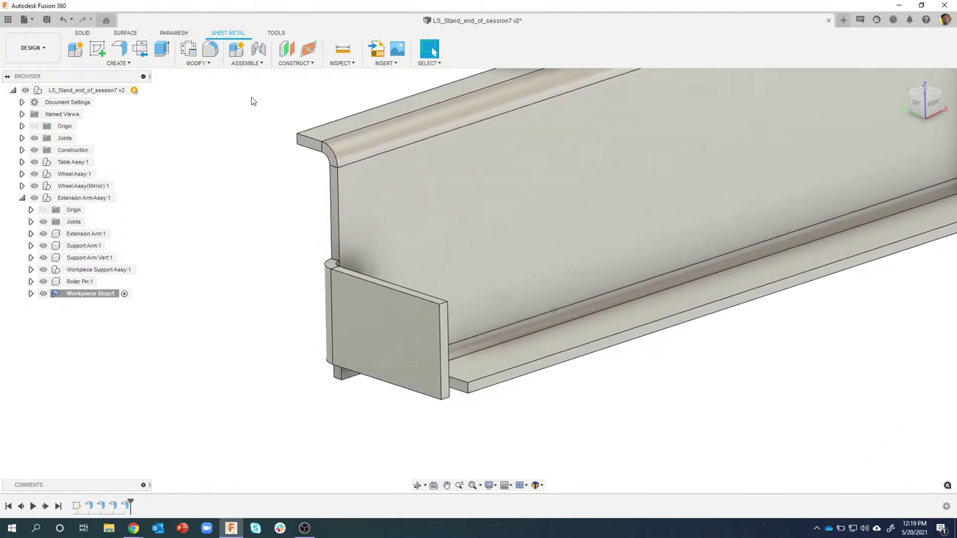
{"action": "left_click", "coordinate": [210, 50]}
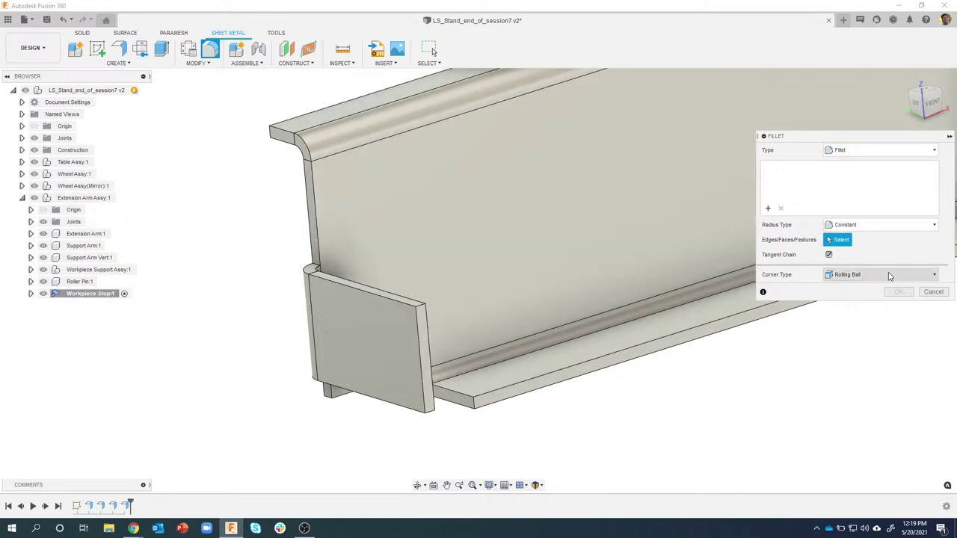
{"action": "left_click", "coordinate": [863, 151]}
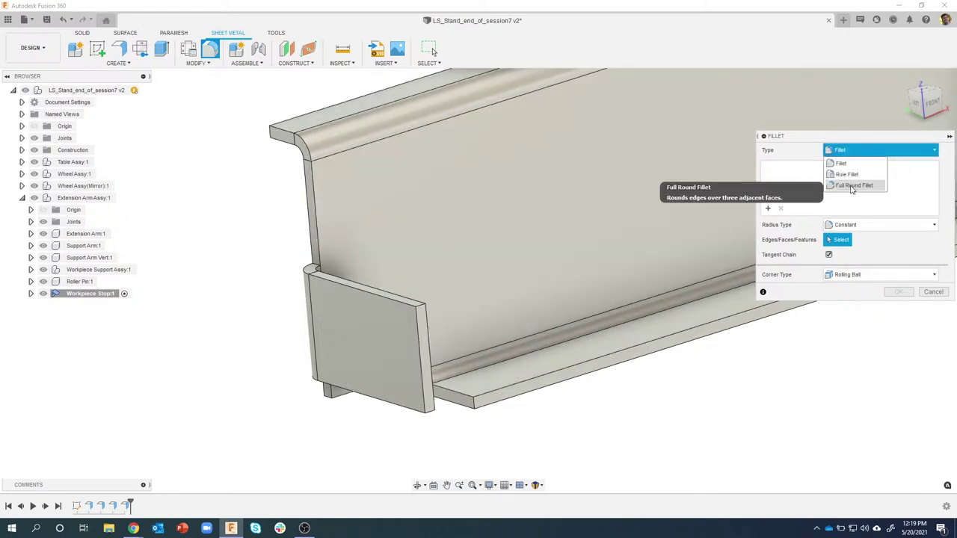
{"action": "left_click", "coordinate": [850, 186]}
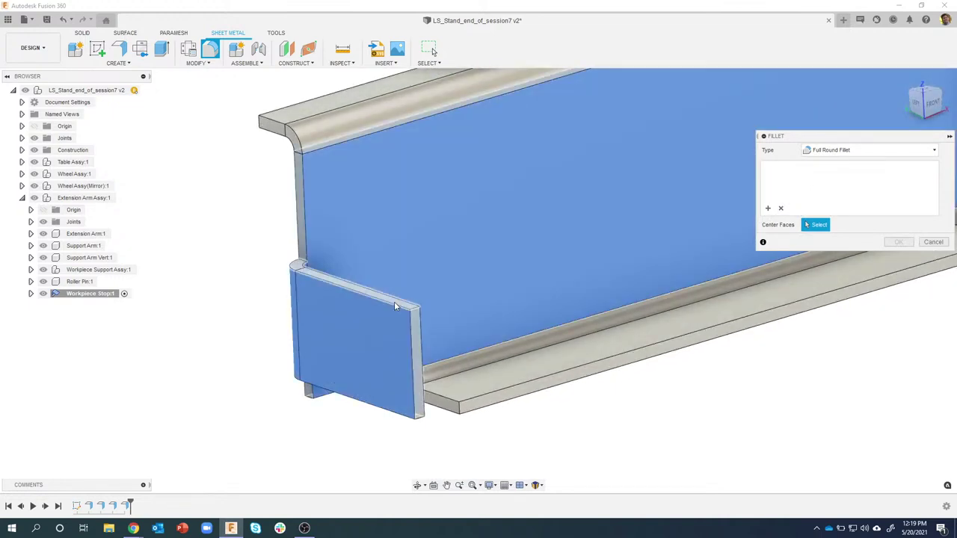
{"action": "scroll", "coordinate": [396, 305], "scroll_direction": "up", "scroll_amount": 2}
{"action": "middle_click_drag", "start_coordinate": [396, 305], "coordinate": [378, 308], "text": "shift"}
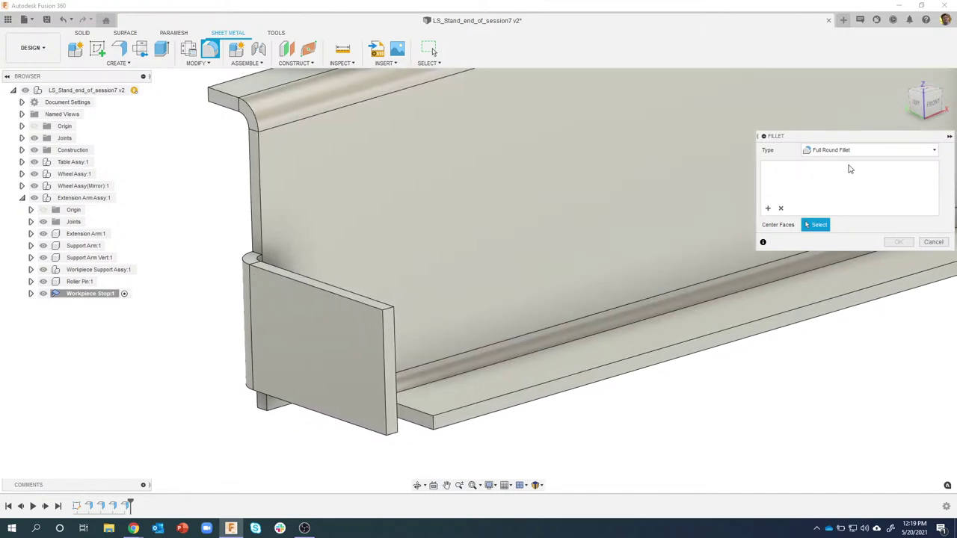
{"action": "left_click", "coordinate": [849, 151]}
{"action": "left_click", "coordinate": [840, 162]}
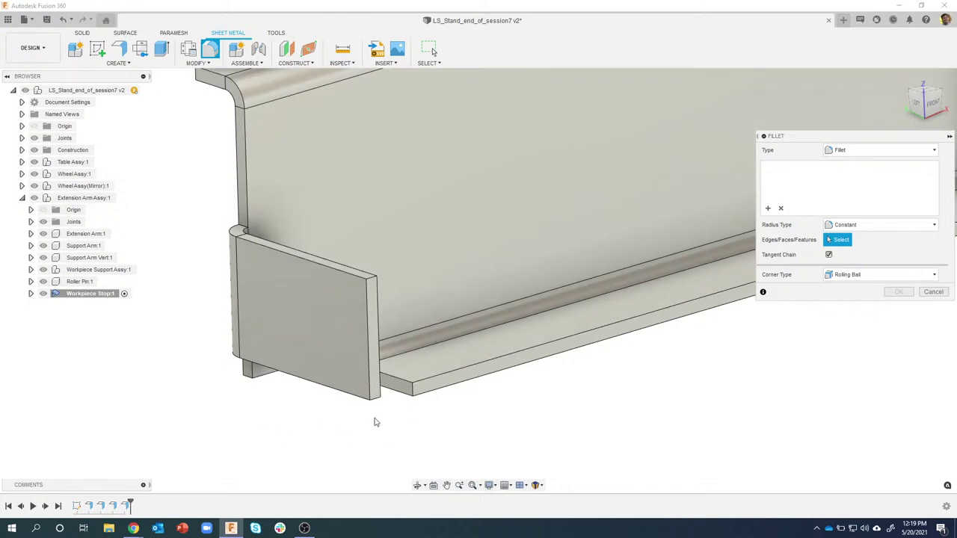
Fillet the end flange's upper outer corner with a radius of half its measured free-end edge, 22.50 mm/2.
{"action": "scroll", "coordinate": [440, 292], "scroll_direction": "up", "scroll_amount": 3}
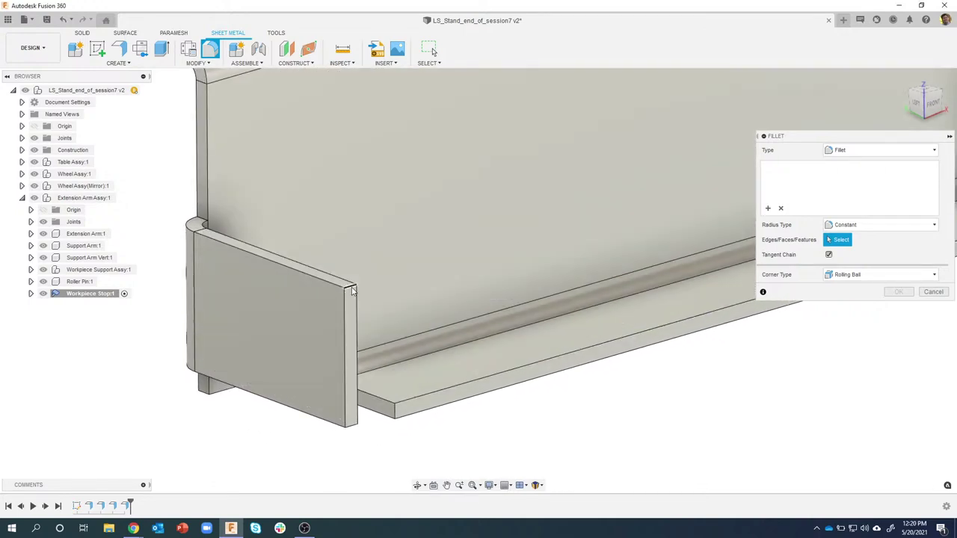
{"action": "left_click", "coordinate": [353, 290]}
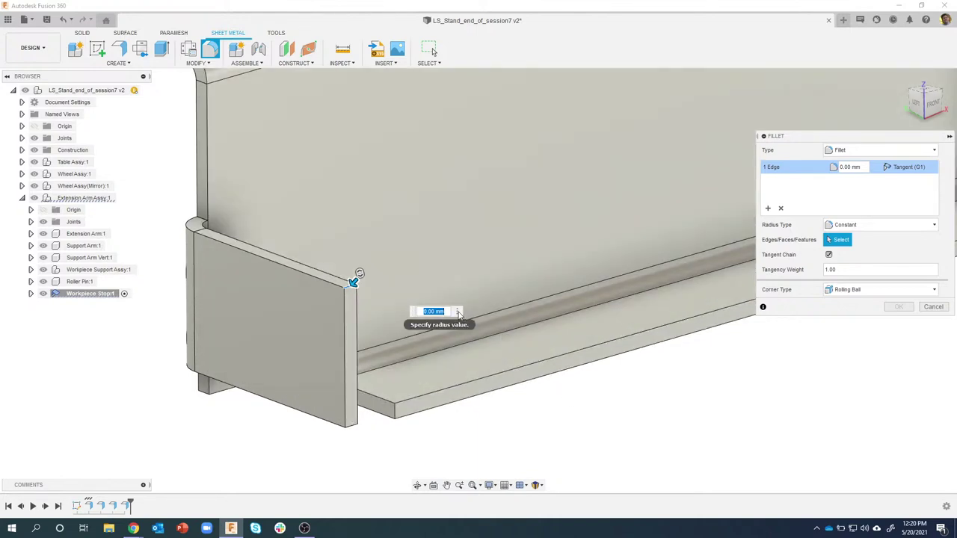
{"action": "left_click", "coordinate": [458, 312]}
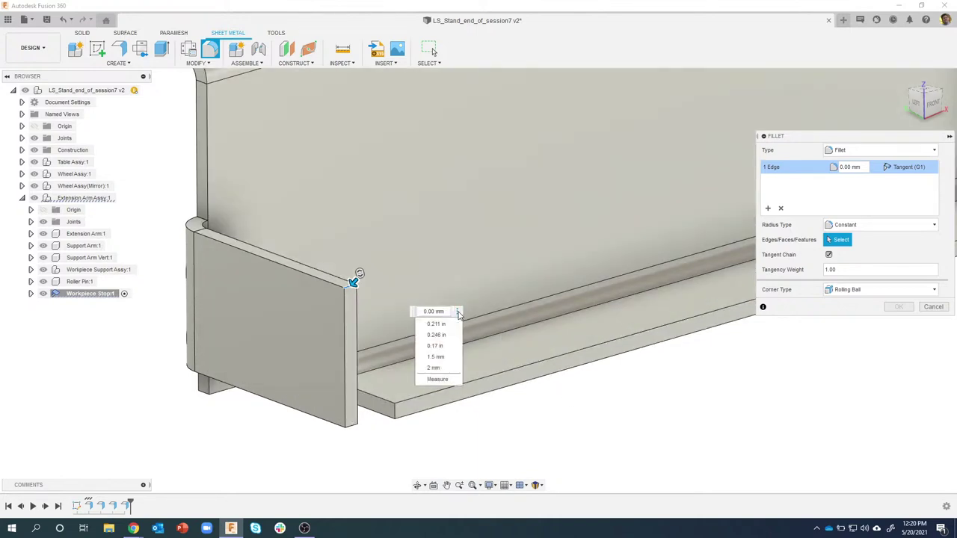
{"action": "left_click", "coordinate": [450, 382]}
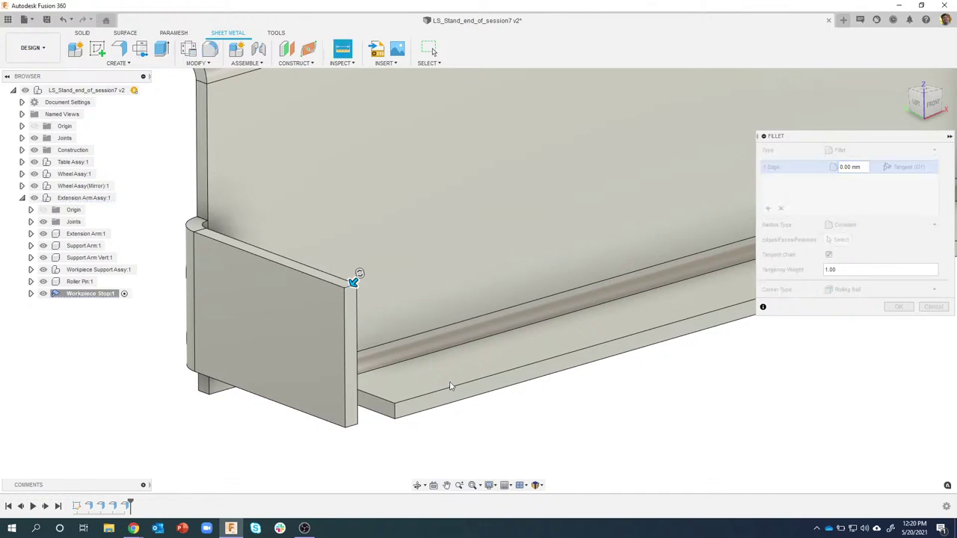
{"action": "left_click", "coordinate": [346, 336]}
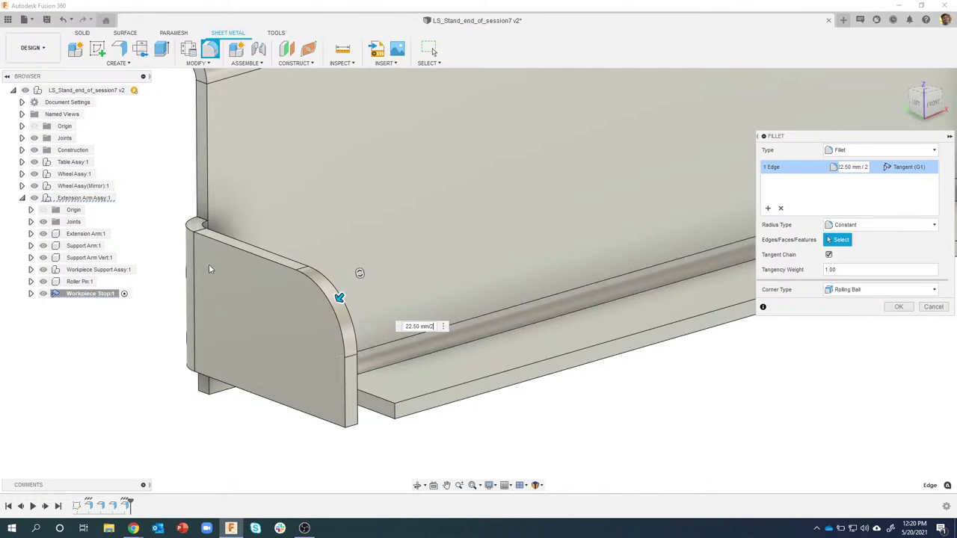
Add the end flange's lower outer corner to the same fillet and finish it, rounding the whole free end.
{"action": "left_click", "coordinate": [352, 427]}
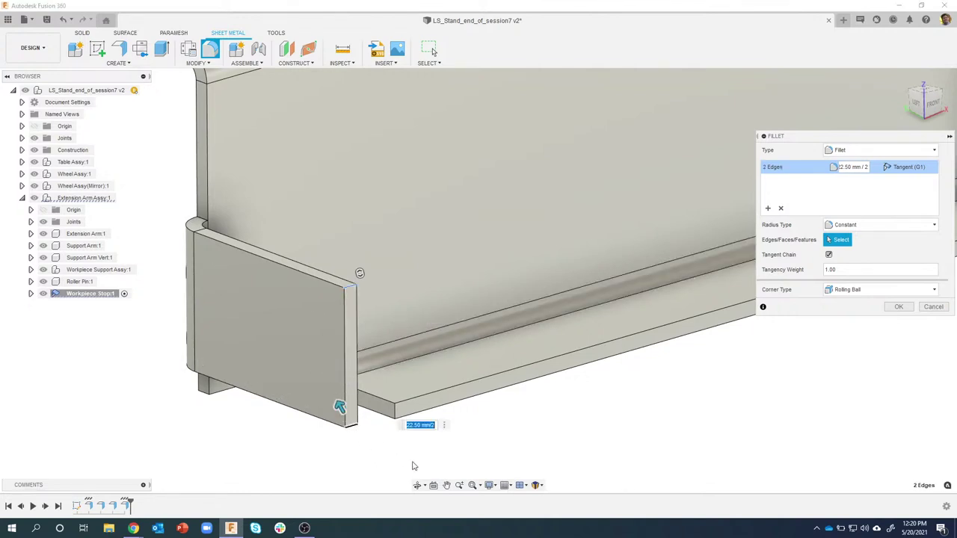
{"action": "middle_click_drag", "start_coordinate": [525, 437], "coordinate": [541, 436], "text": "shift"}
{"action": "middle_click_drag", "start_coordinate": [388, 259], "coordinate": [566, 352], "text": "shift"}
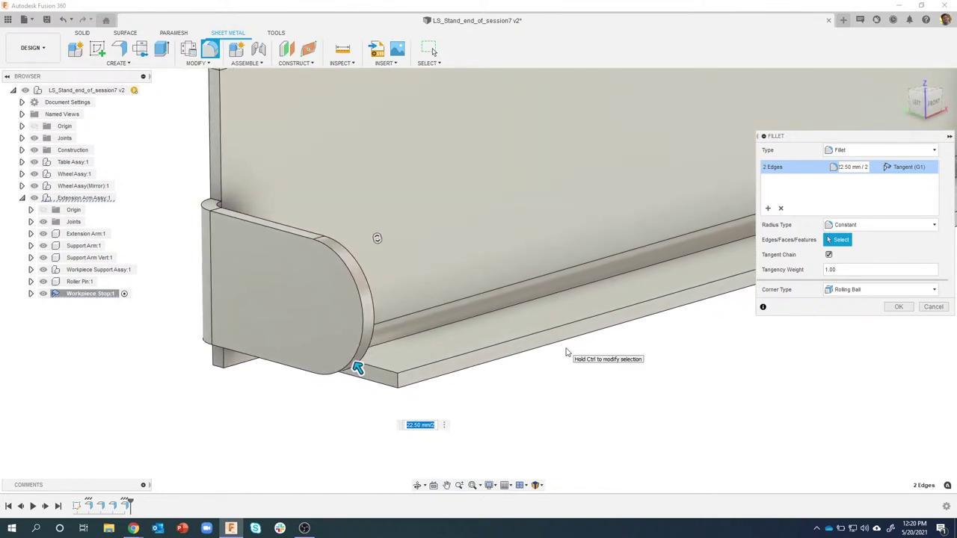
{"action": "left_click", "coordinate": [446, 426]}
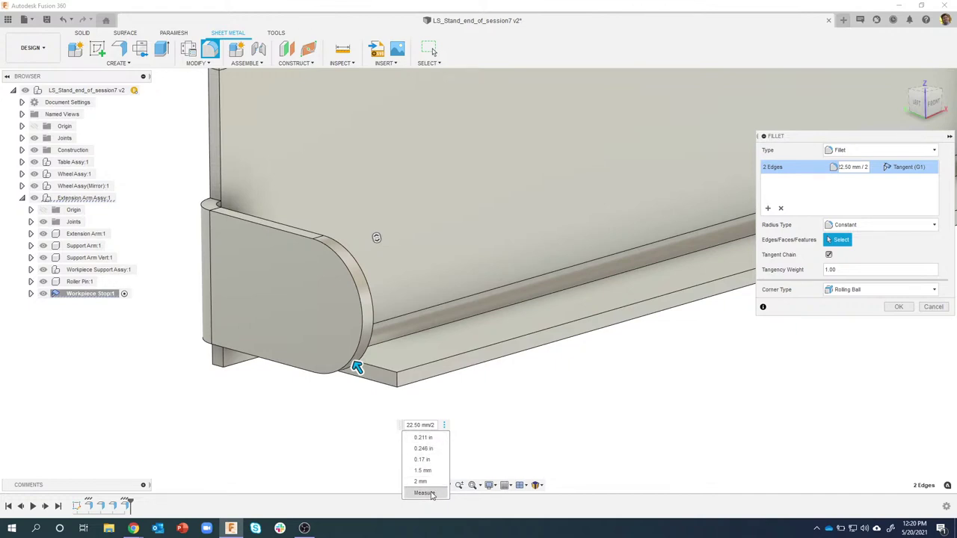
{"action": "left_click", "coordinate": [491, 406]}
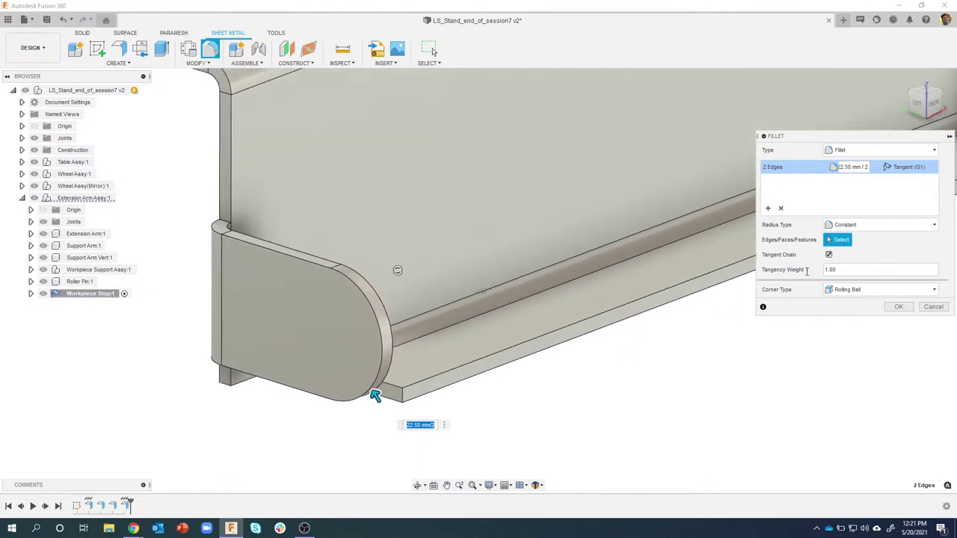
{"action": "left_click", "coordinate": [898, 307]}
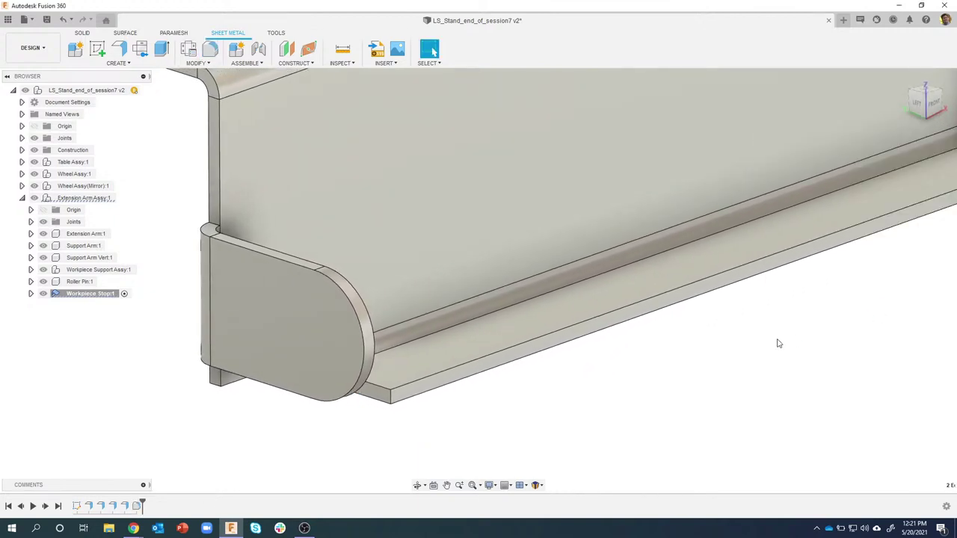
Start a hole on the end flange's outer face and position it concentric with the flange's rounded end.
{"action": "mouse_move", "coordinate": [777, 343]}
{"action": "middle_mouse_down", "text": "shift"}
{"action": "mouse_move", "coordinate": [699, 352]}
{"action": "mouse_move", "coordinate": [546, 399]}
{"action": "mouse_move", "coordinate": [316, 381]}
{"action": "mouse_move", "coordinate": [243, 260]}
{"action": "middle_mouse_up", "text": "shift"}
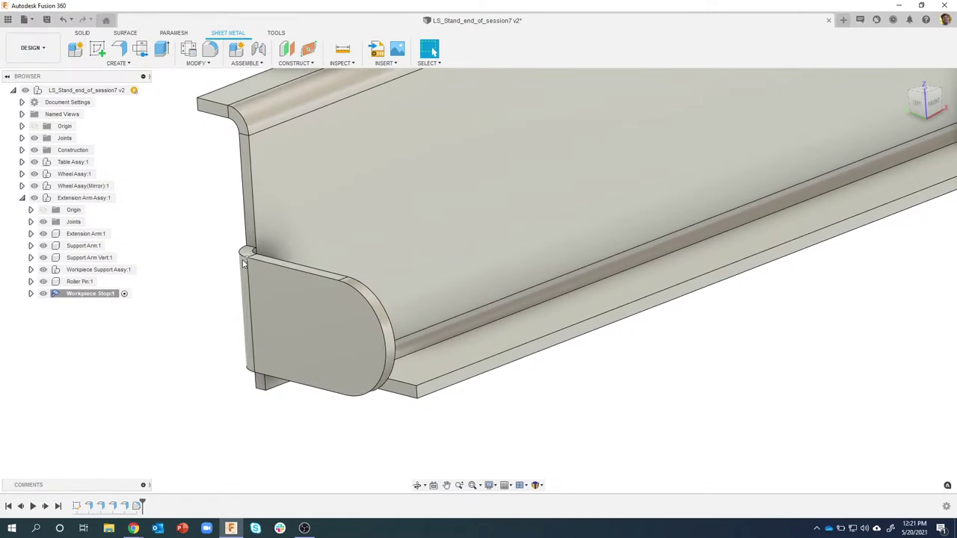
{"action": "middle_click_drag", "start_coordinate": [229, 231], "coordinate": [251, 194], "text": "shift"}
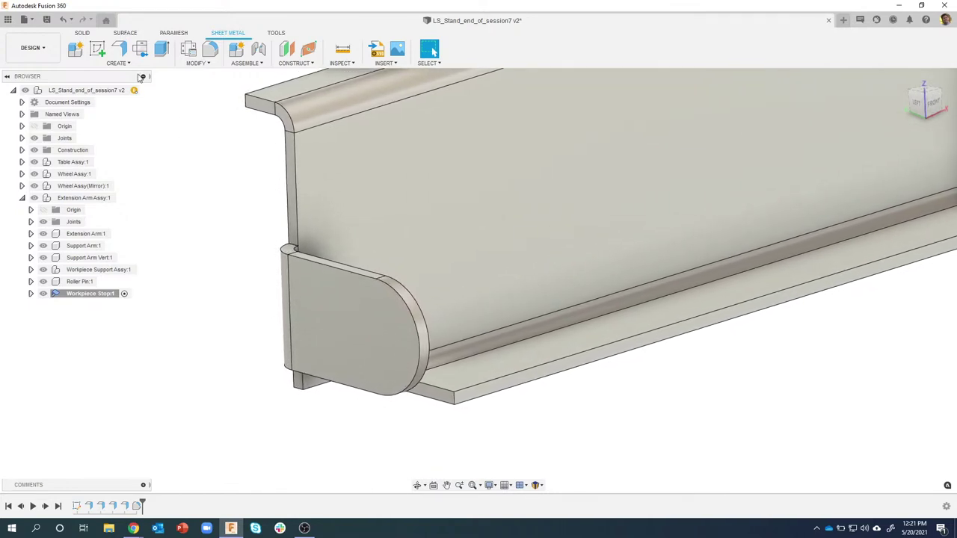
{"action": "left_click", "coordinate": [118, 63]}
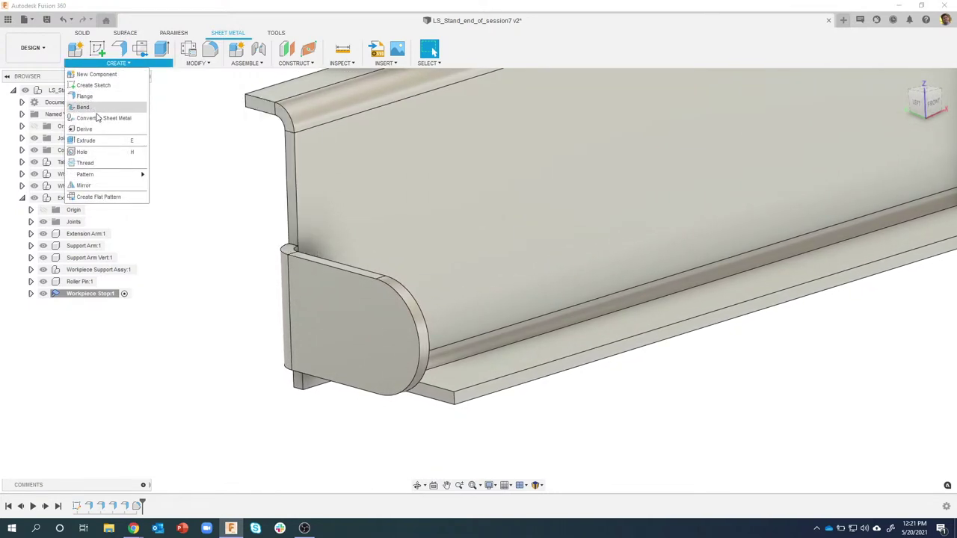
{"action": "left_click", "coordinate": [95, 152]}
{"action": "key", "text": "h"}
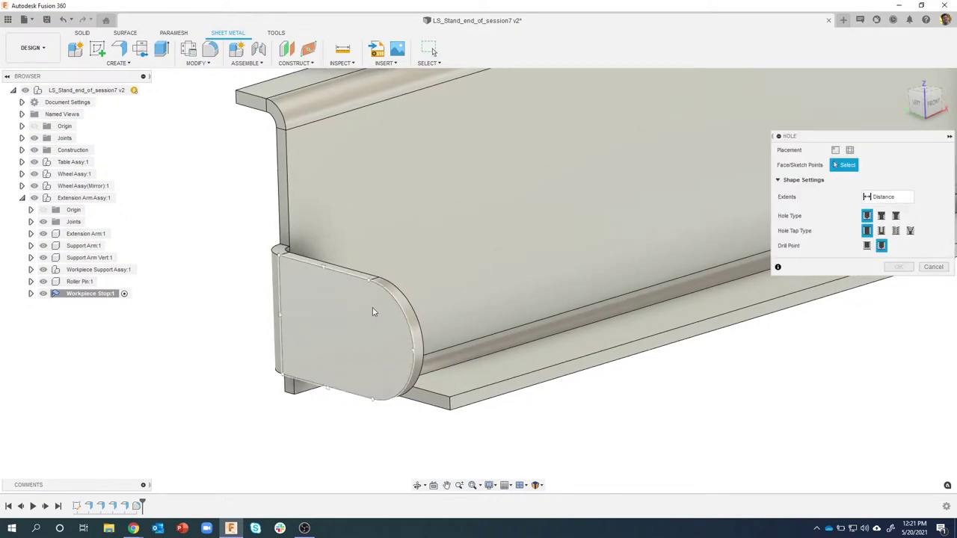
{"action": "left_click", "coordinate": [373, 310]}
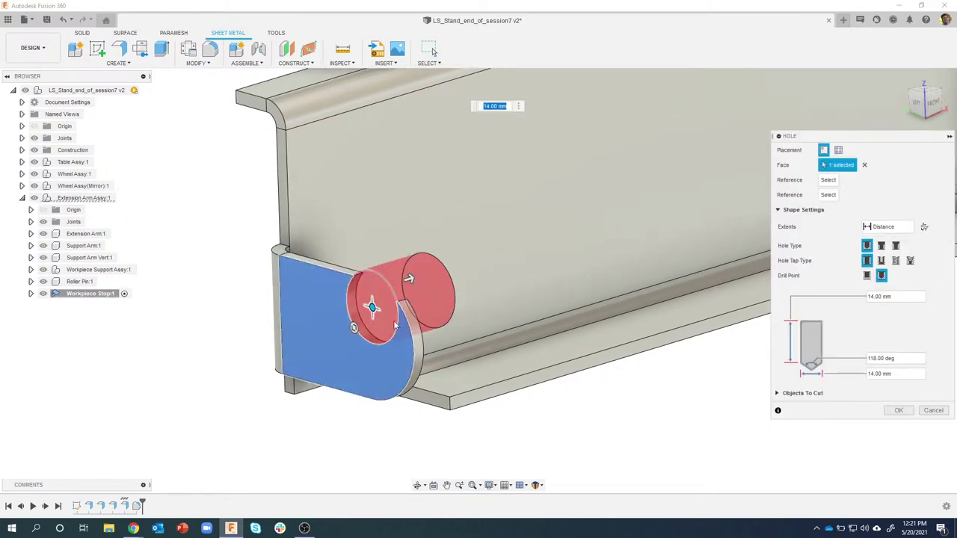
{"action": "middle_click_drag", "start_coordinate": [465, 378], "coordinate": [386, 273], "text": "shift"}
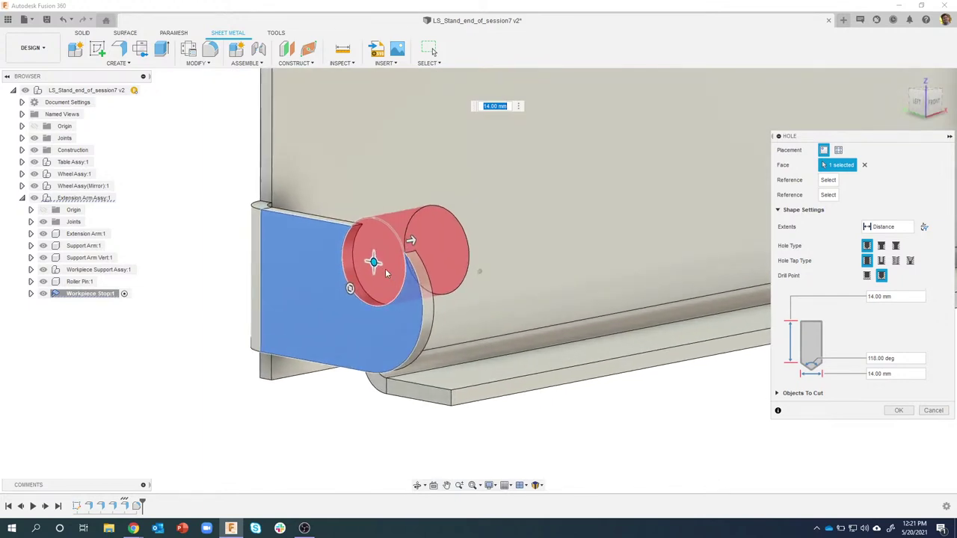
{"action": "mouse_move", "coordinate": [374, 262]}
{"action": "left_mouse_down"}
{"action": "mouse_move", "coordinate": [350, 252]}
{"action": "mouse_move", "coordinate": [384, 244]}
{"action": "mouse_move", "coordinate": [385, 262]}
{"action": "mouse_move", "coordinate": [374, 252]}
{"action": "mouse_move", "coordinate": [347, 259]}
{"action": "mouse_move", "coordinate": [337, 250]}
{"action": "mouse_move", "coordinate": [371, 250]}
{"action": "mouse_move", "coordinate": [336, 241]}
{"action": "mouse_move", "coordinate": [374, 251]}
{"action": "left_mouse_up"}
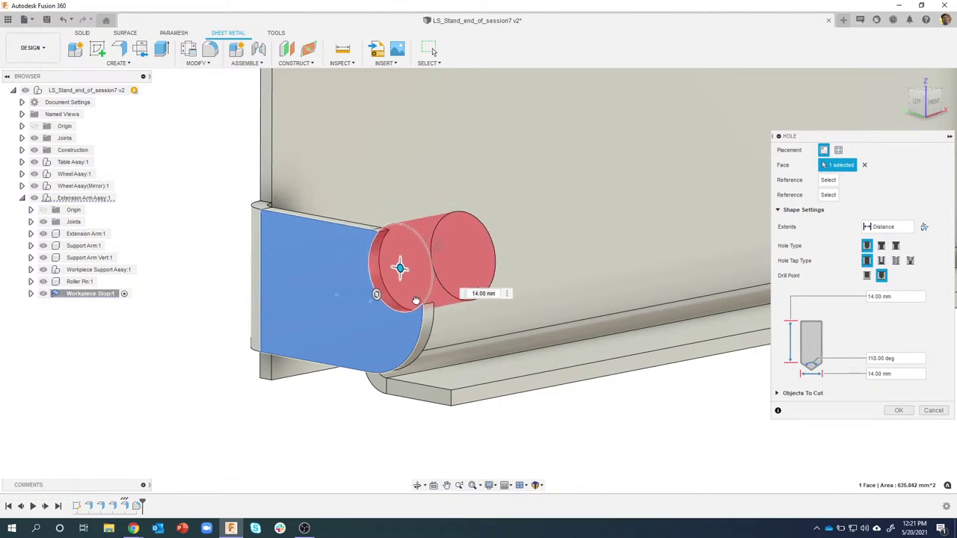
{"action": "left_click_drag", "start_coordinate": [416, 300], "coordinate": [277, 243]}
{"action": "left_click_drag", "start_coordinate": [301, 238], "coordinate": [371, 301]}
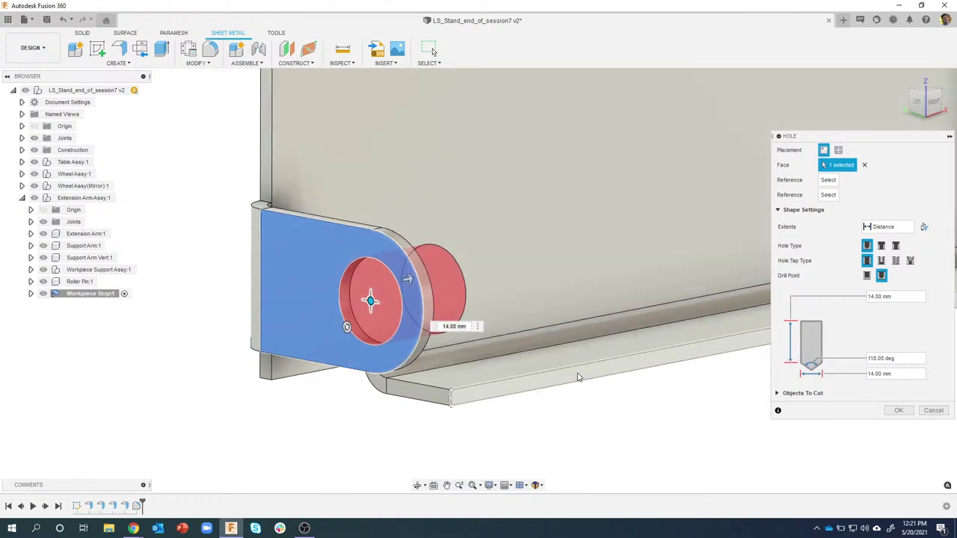
Set the hole's diameter to 12 mm and its extent to reach To the end flange's inner face.
{"action": "middle_click_drag", "start_coordinate": [579, 377], "coordinate": [501, 233], "text": "shift"}
{"action": "middle_click_drag", "start_coordinate": [465, 328], "coordinate": [512, 379], "text": "shift"}
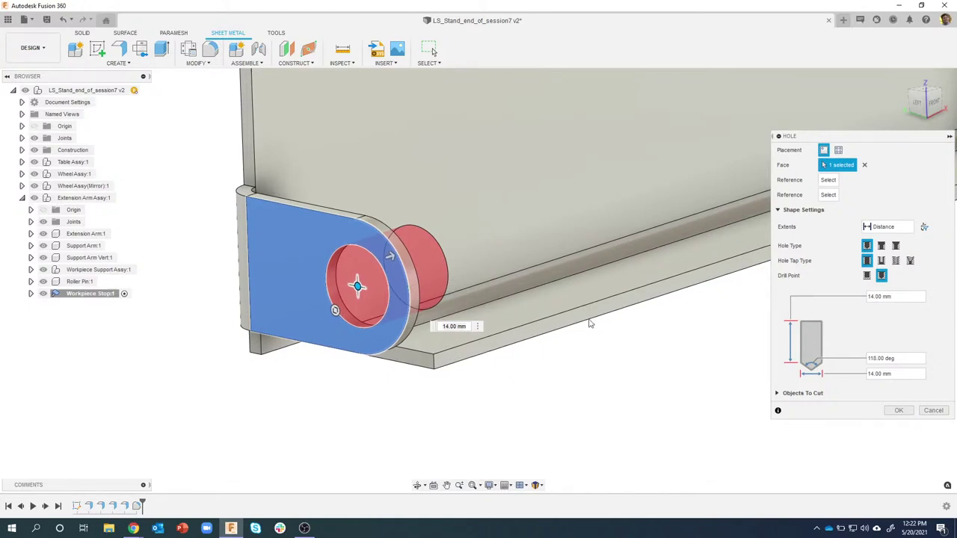
{"action": "middle_click_drag", "start_coordinate": [589, 323], "coordinate": [701, 387], "text": "shift"}
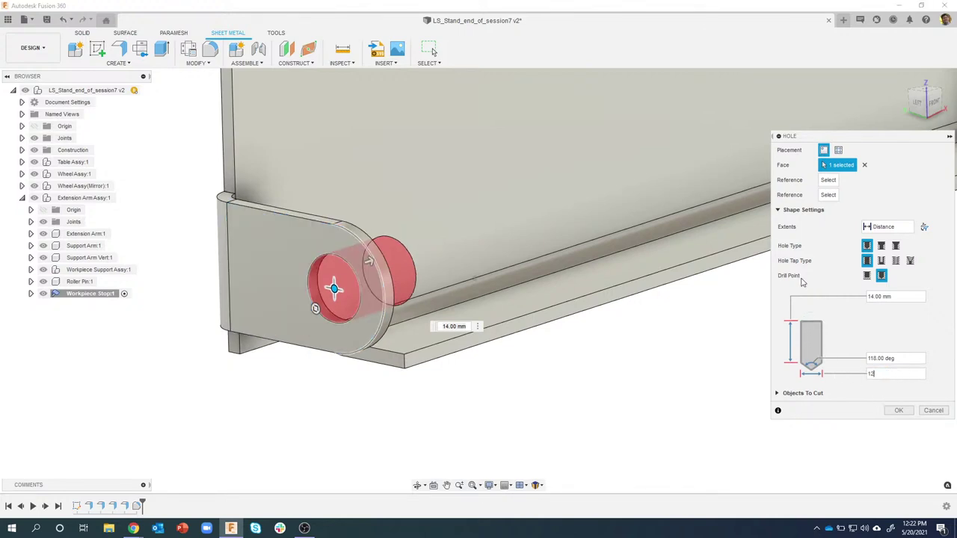
{"action": "middle_click_drag", "start_coordinate": [647, 269], "coordinate": [845, 258], "text": "shift"}
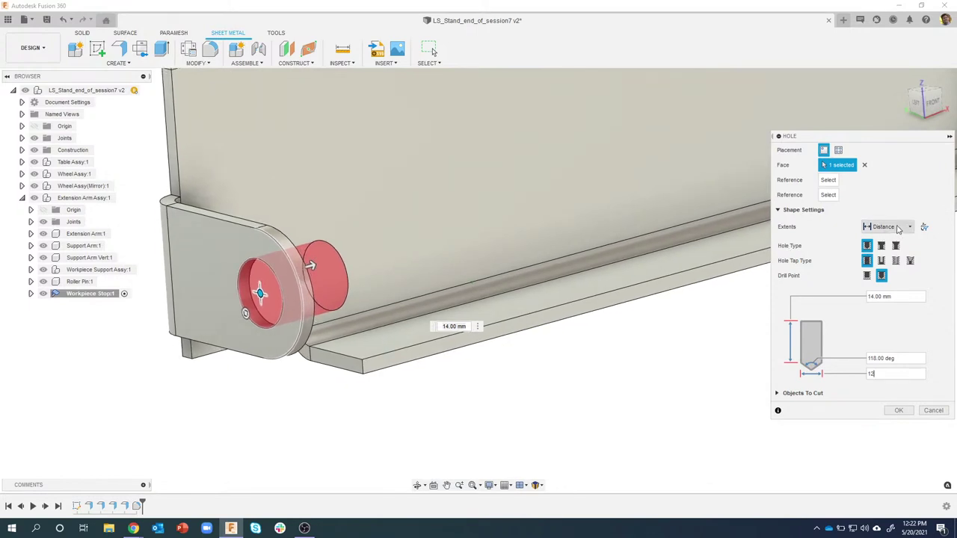
{"action": "left_click", "coordinate": [908, 229]}
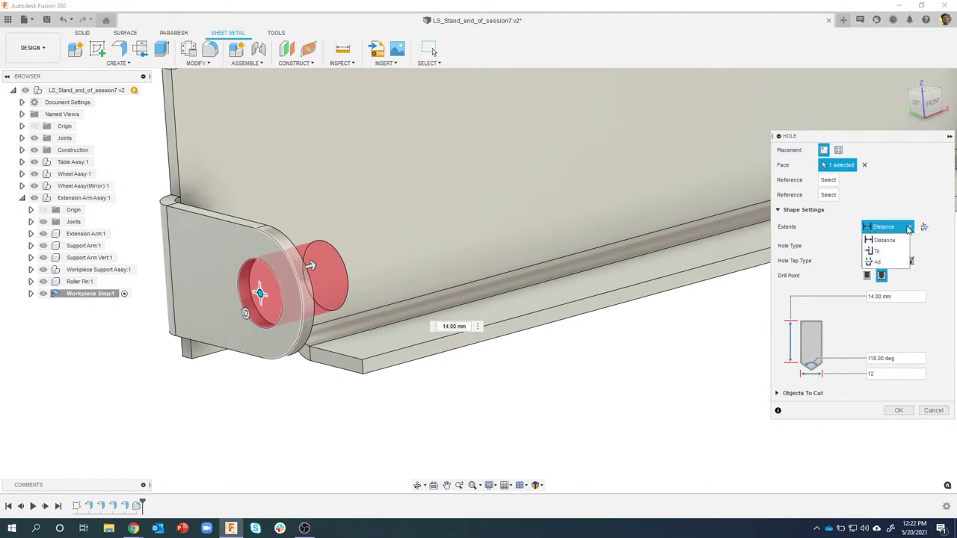
{"action": "left_click", "coordinate": [880, 252]}
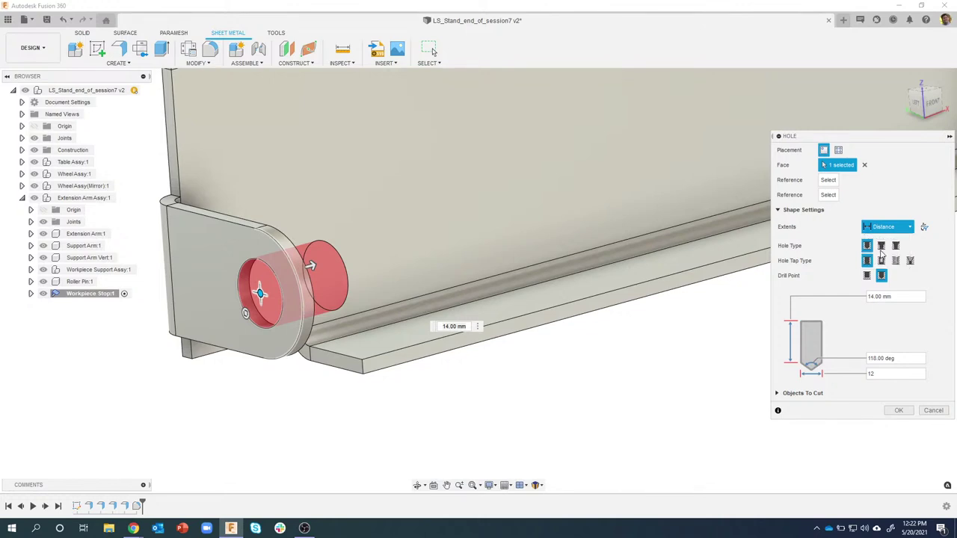
{"action": "middle_click_drag", "start_coordinate": [349, 173], "coordinate": [233, 273], "text": "shift"}
{"action": "left_click", "coordinate": [191, 293]}
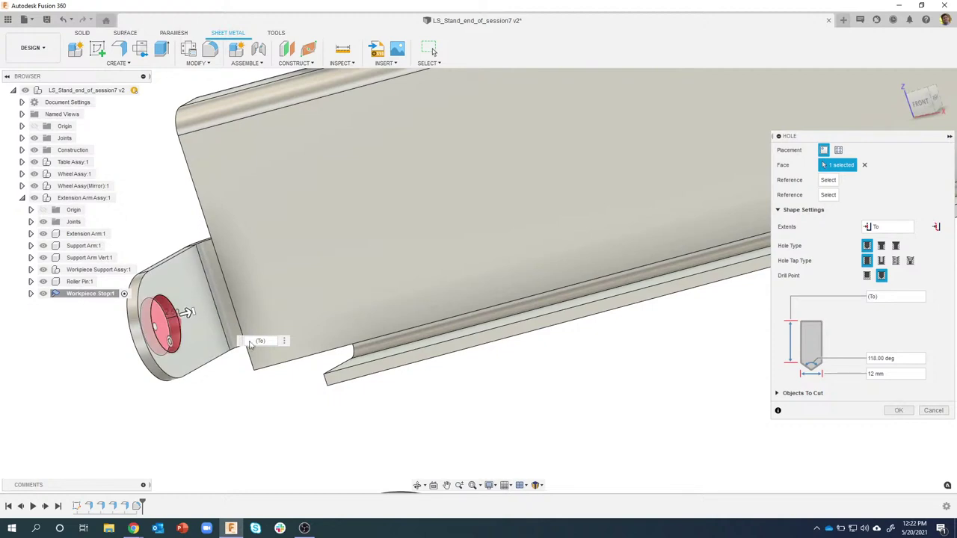
Give the hole a flat drill point and finish it.
{"action": "middle_click_drag", "start_coordinate": [235, 377], "coordinate": [202, 291], "text": "shift"}
{"action": "middle_click_drag", "start_coordinate": [322, 265], "coordinate": [193, 271], "text": "shift"}
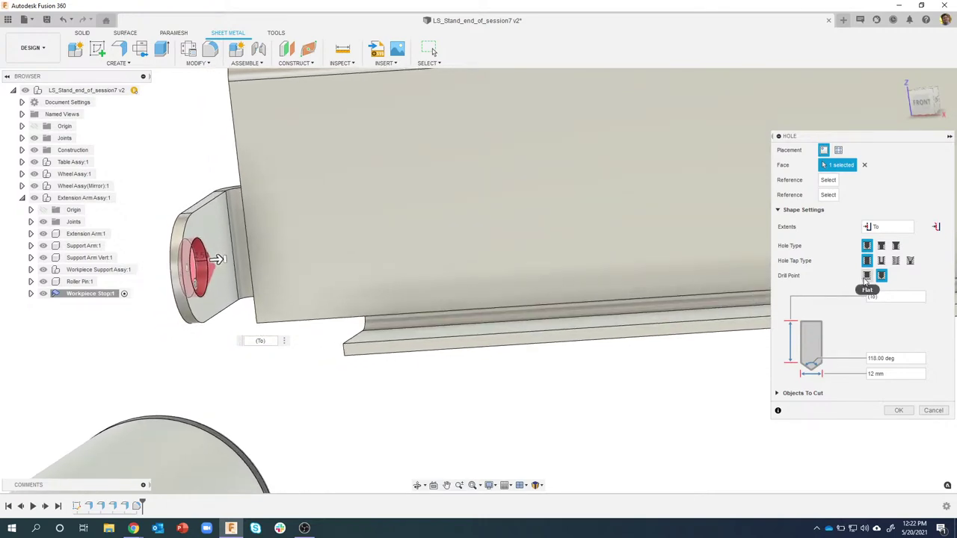
{"action": "left_click", "coordinate": [866, 276]}
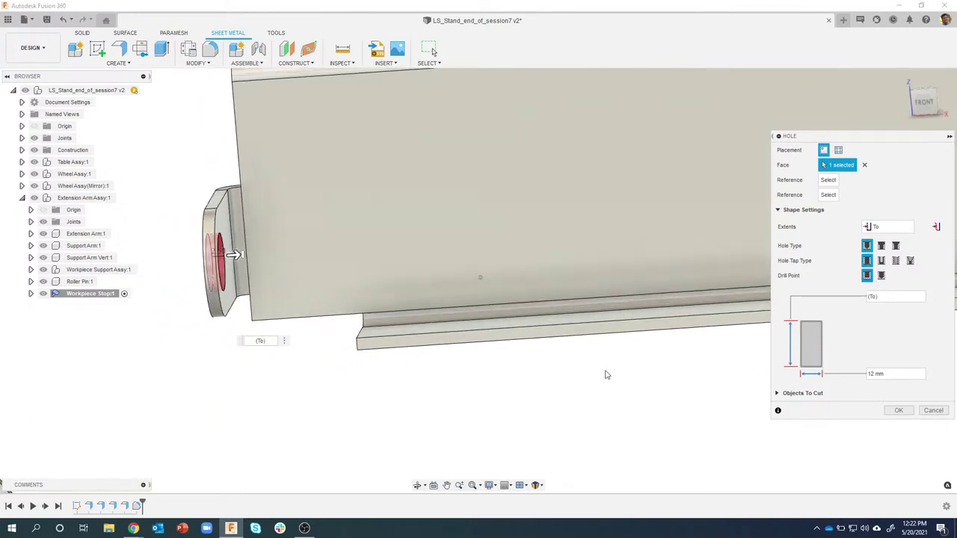
{"action": "left_click", "coordinate": [899, 410]}
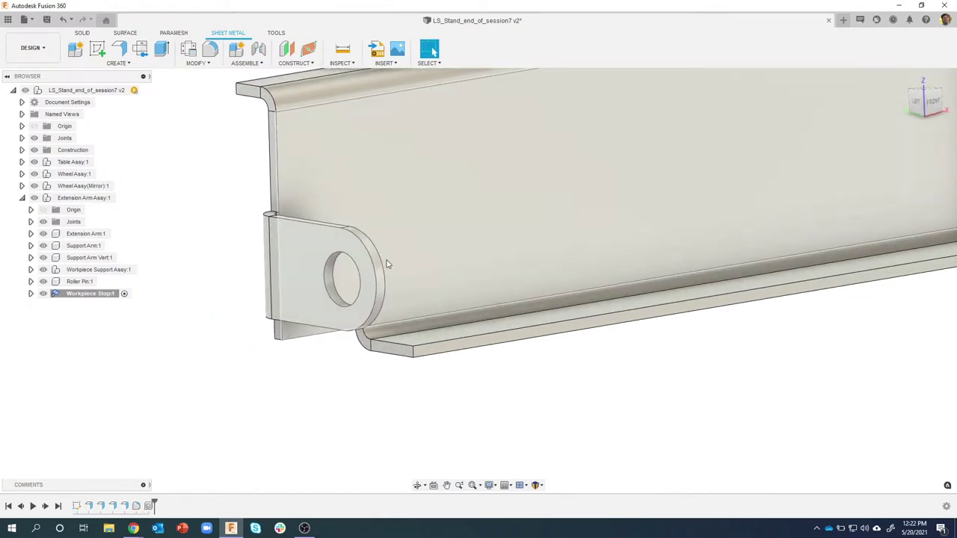
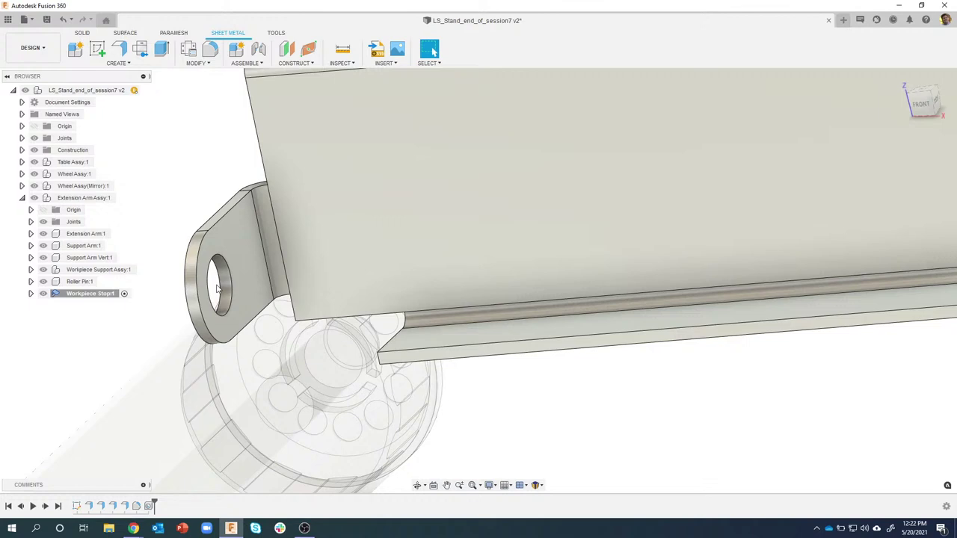
{"action": "left_click", "coordinate": [239, 235]}
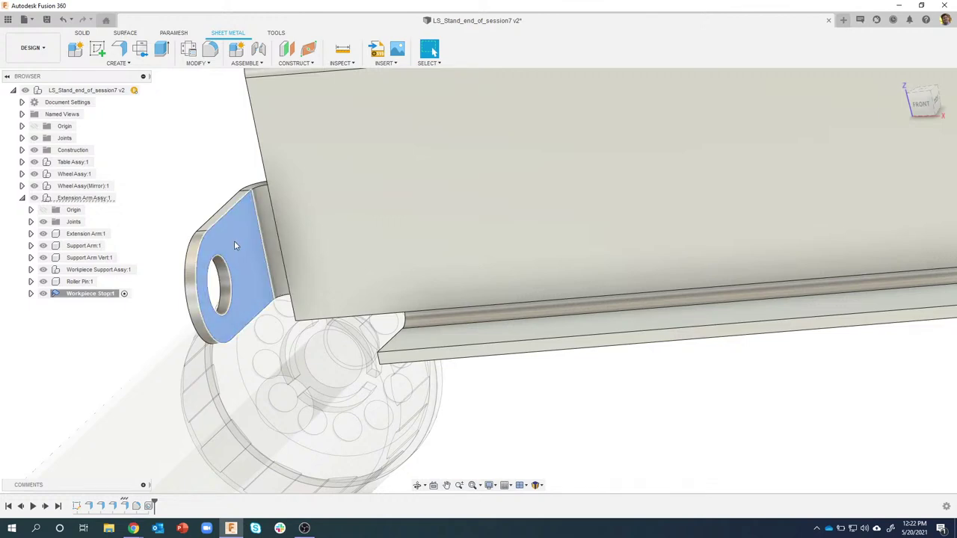
{"action": "left_click", "coordinate": [209, 193]}
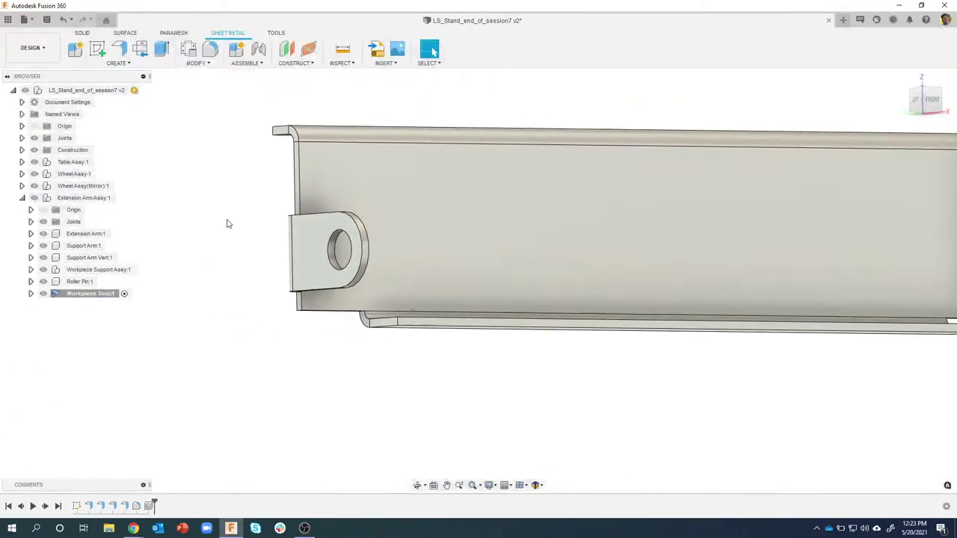
{"action": "scroll", "coordinate": [228, 223], "scroll_direction": "down", "scroll_amount": 3}
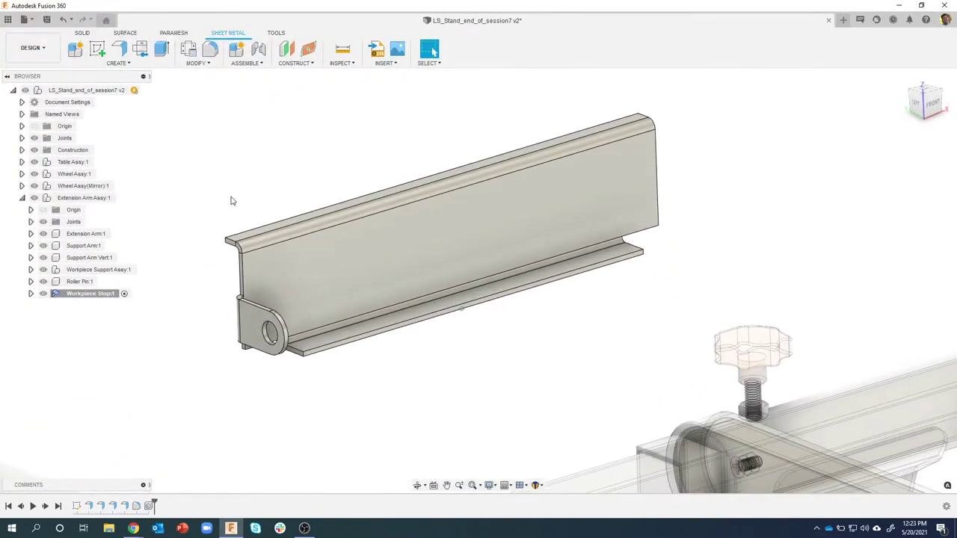
{"action": "scroll", "coordinate": [241, 188], "scroll_direction": "up", "scroll_amount": 2}
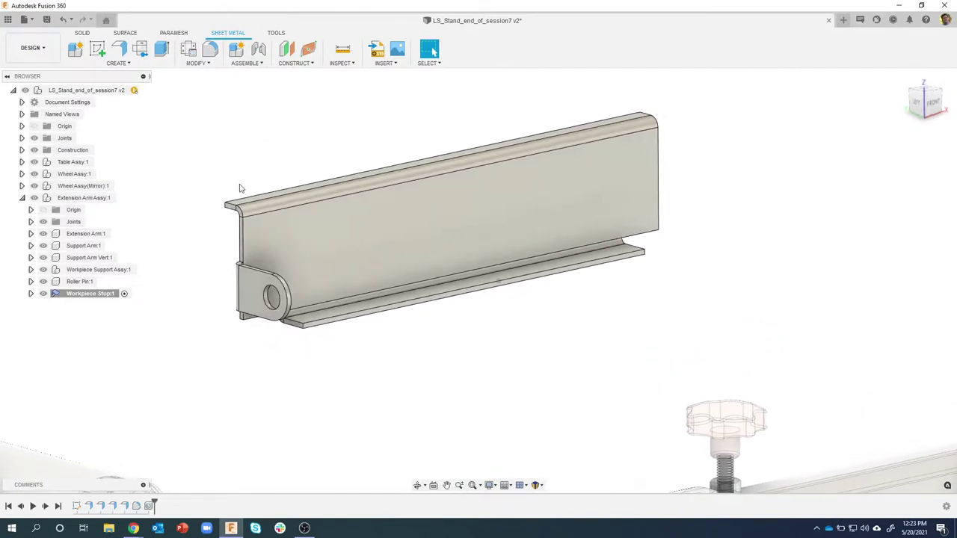
{"action": "middle_click_drag", "start_coordinate": [263, 288], "coordinate": [237, 307], "text": "shift"}
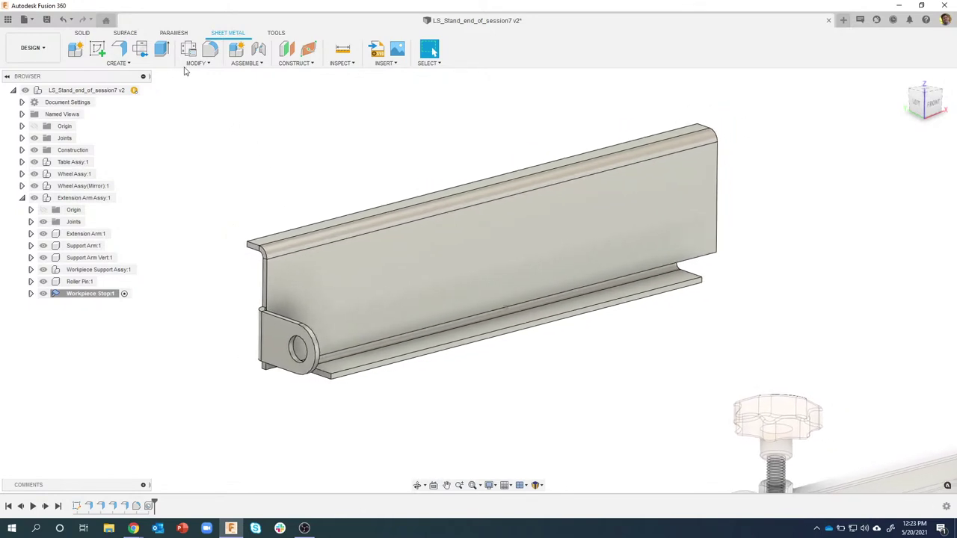
Preview unfolding all bends of the Workpiece Stop with its large front face stationary, and cancel the unfold.
{"action": "left_click", "coordinate": [196, 63]}
{"action": "left_click", "coordinate": [197, 74]}
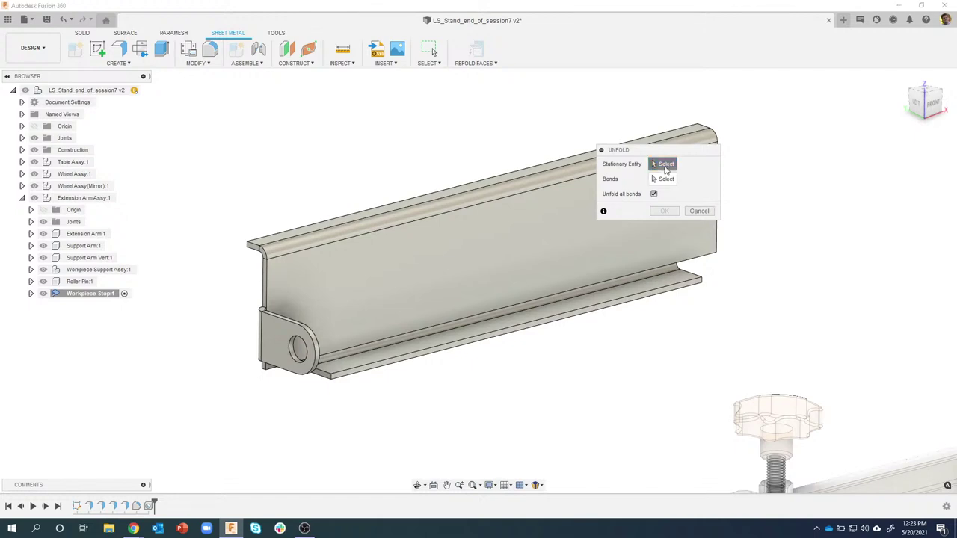
{"action": "left_click", "coordinate": [501, 250]}
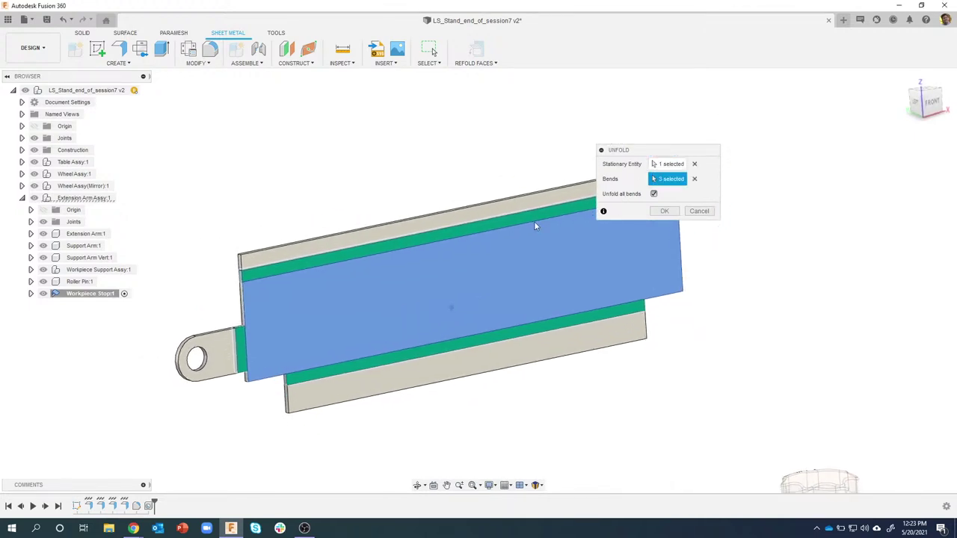
{"action": "left_click", "coordinate": [699, 212]}
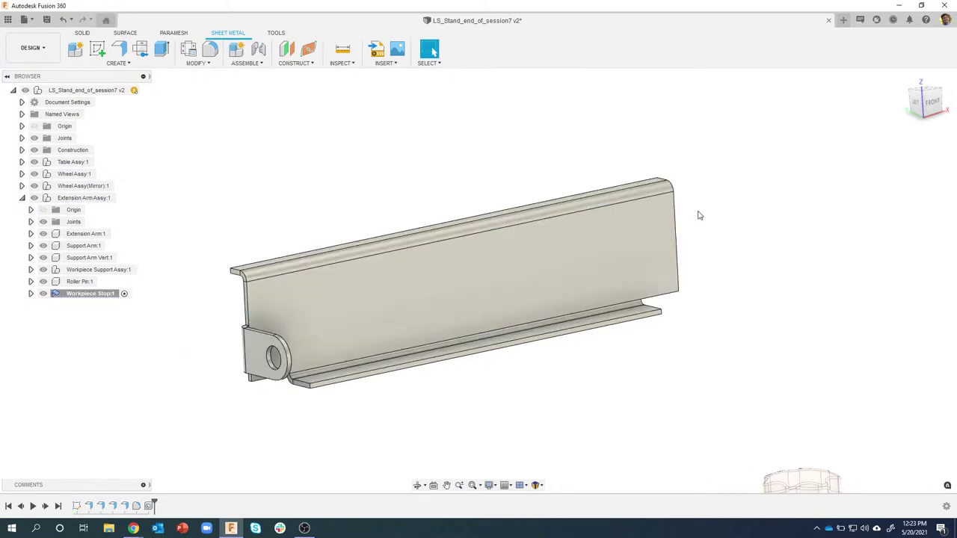
Create a midplane between the two opposite end faces of the Workpiece Stop's main plate.
{"action": "middle_click_drag", "start_coordinate": [699, 216], "coordinate": [105, 142], "text": "shift"}
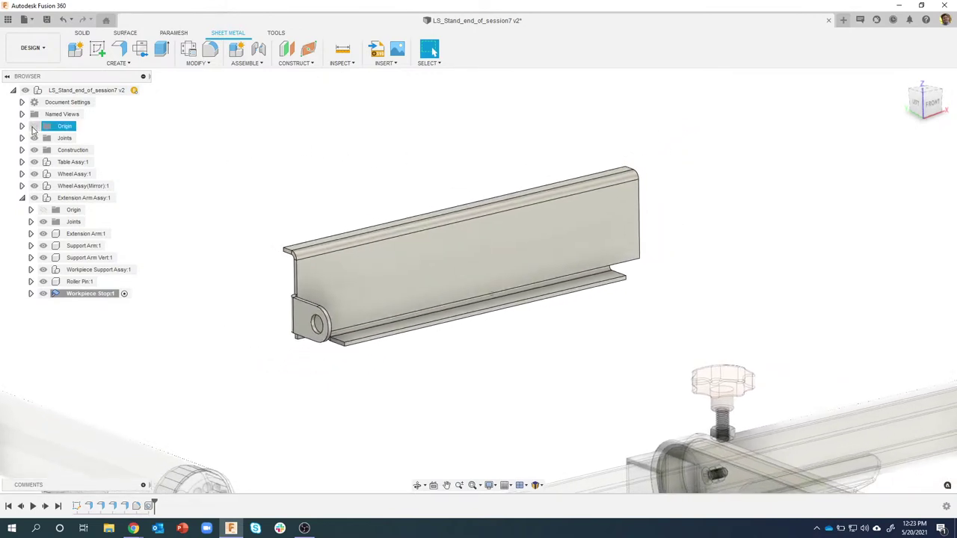
{"action": "middle_click_drag", "start_coordinate": [171, 151], "coordinate": [63, 130], "text": "shift"}
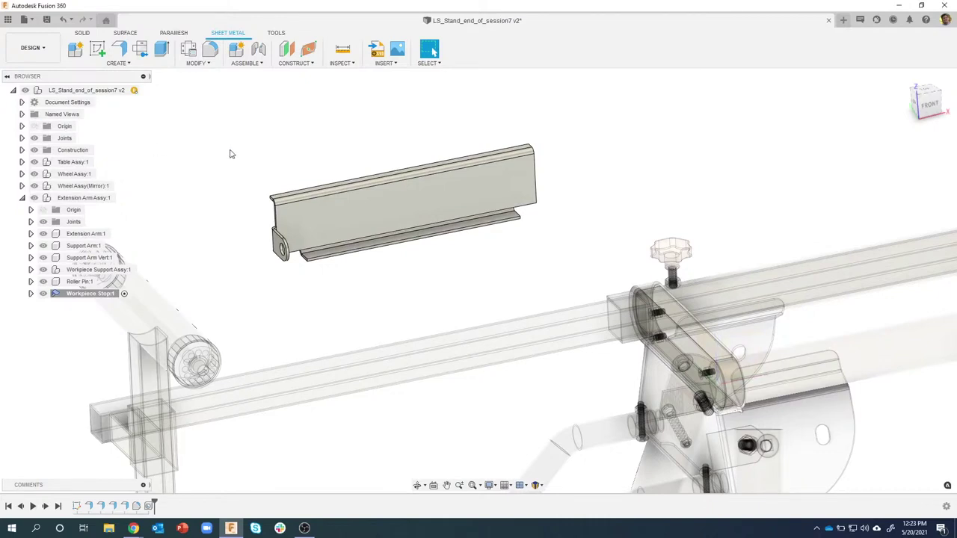
{"action": "scroll", "coordinate": [267, 147], "scroll_direction": "up", "scroll_amount": 5}
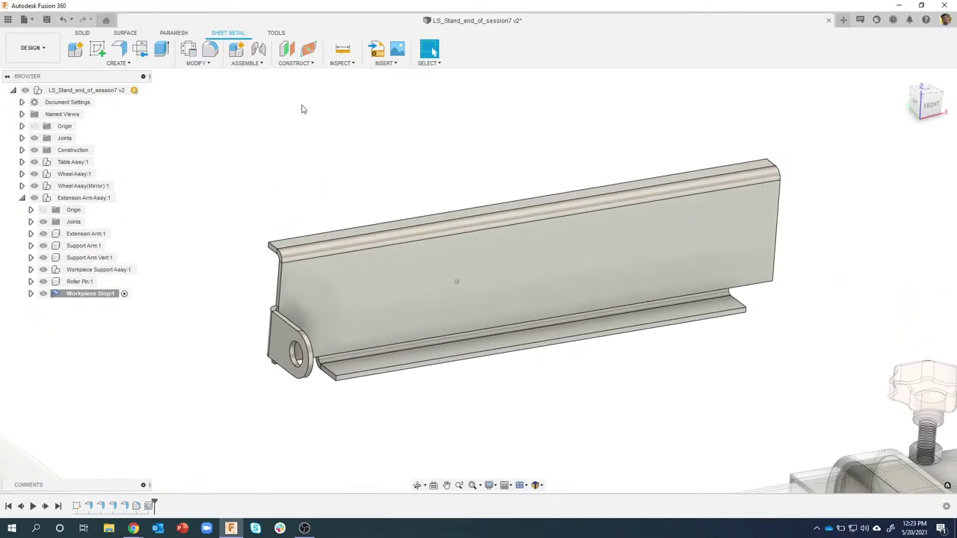
{"action": "left_click", "coordinate": [296, 65]}
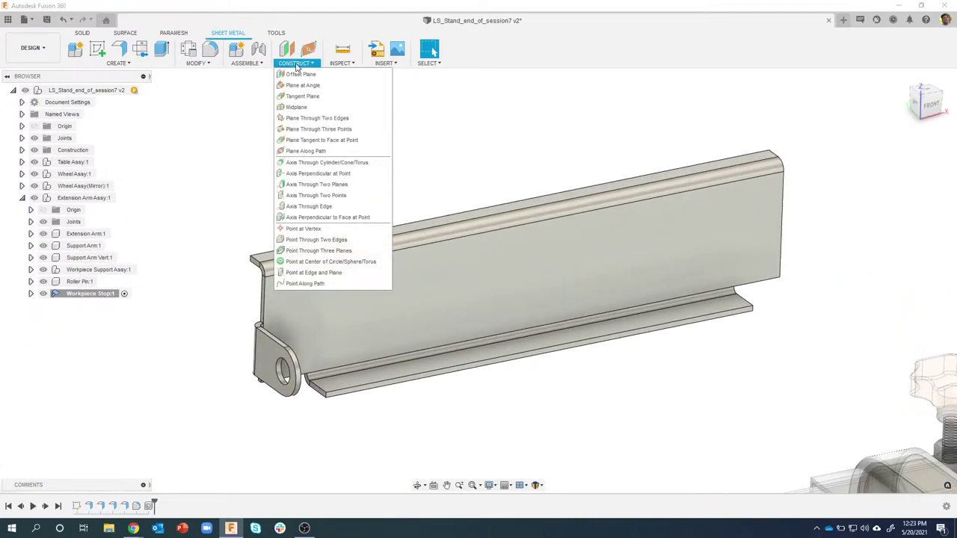
{"action": "left_click", "coordinate": [309, 111]}
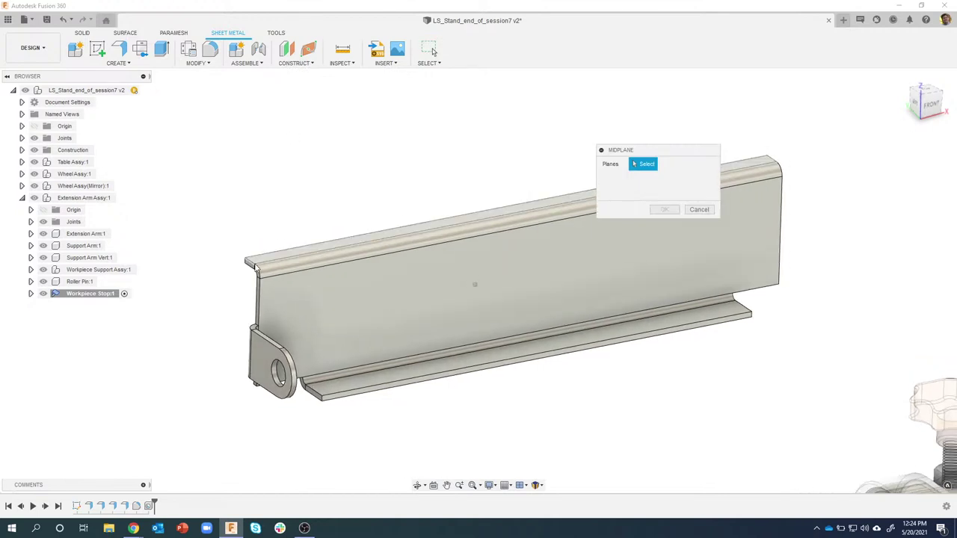
{"action": "left_click", "coordinate": [261, 301]}
{"action": "middle_click_drag", "start_coordinate": [261, 301], "coordinate": [644, 228], "text": "shift"}
{"action": "left_click", "coordinate": [609, 286]}
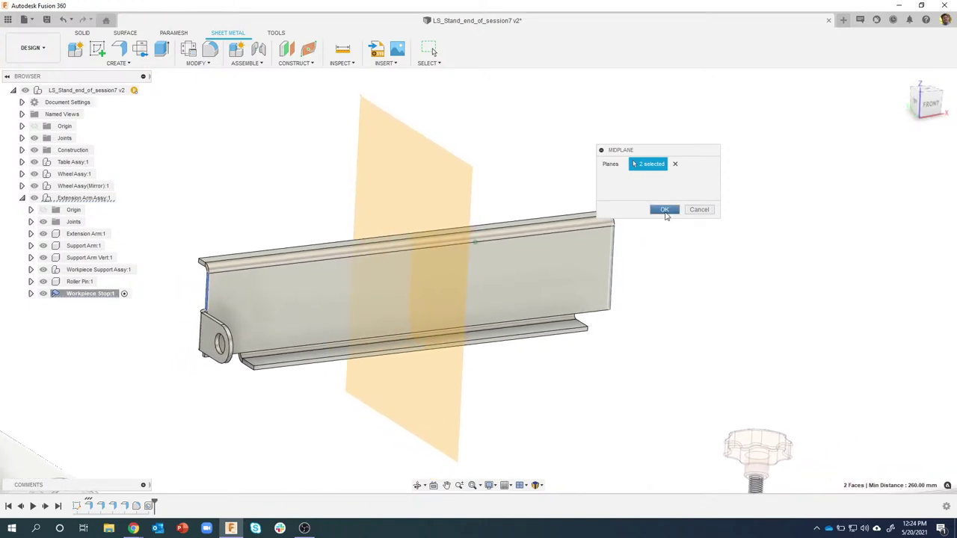
{"action": "left_click", "coordinate": [665, 213]}
Mirror the end flange, fillet and hole features across the midplane to the opposite end of the Workpiece Stop.
{"action": "middle_click_drag", "start_coordinate": [303, 126], "coordinate": [152, 95], "text": "shift"}
{"action": "left_click", "coordinate": [118, 64]}
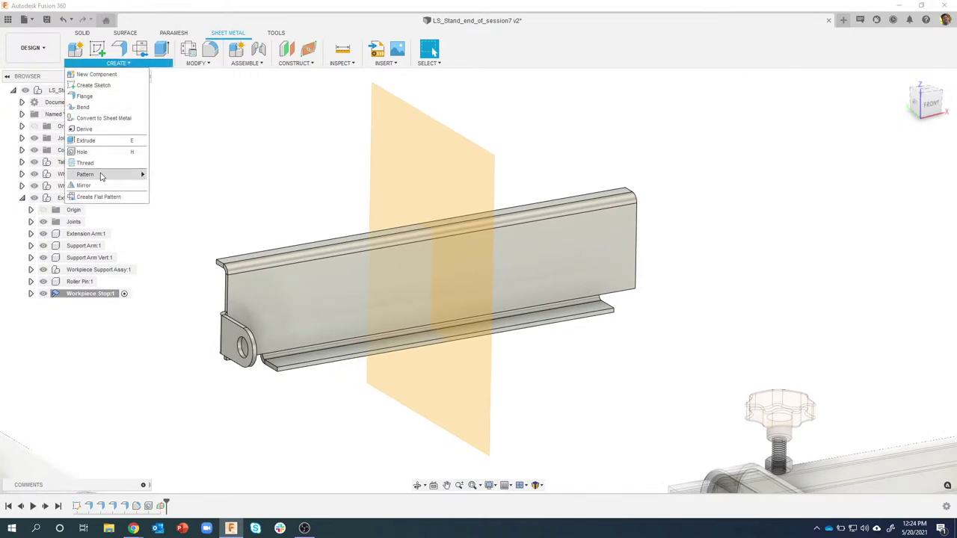
{"action": "left_click", "coordinate": [84, 185]}
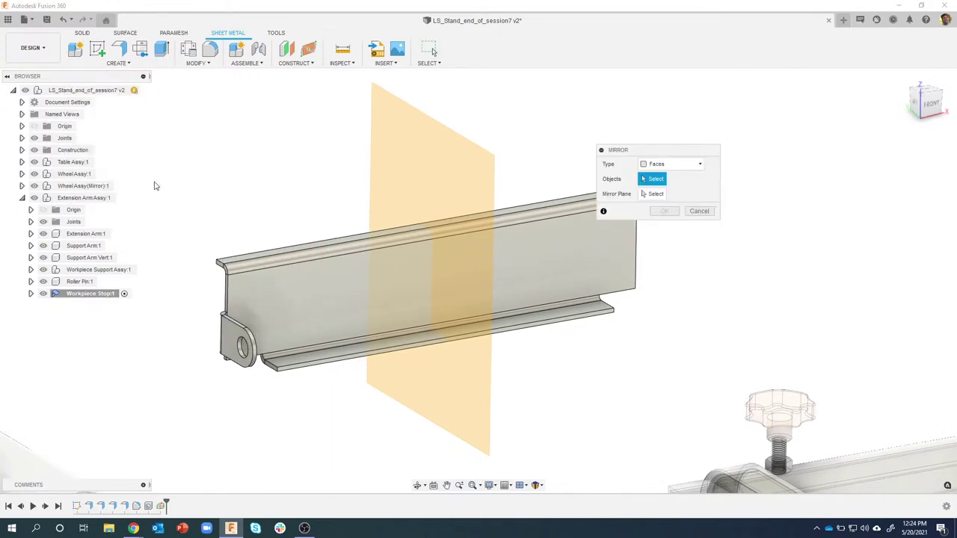
{"action": "left_click_drag", "start_coordinate": [683, 151], "coordinate": [721, 129]}
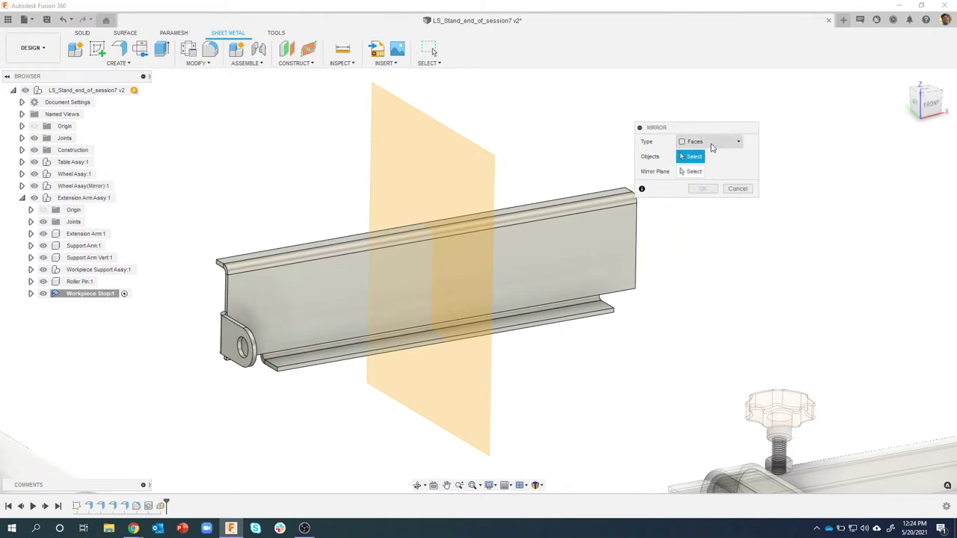
{"action": "left_click", "coordinate": [714, 142]}
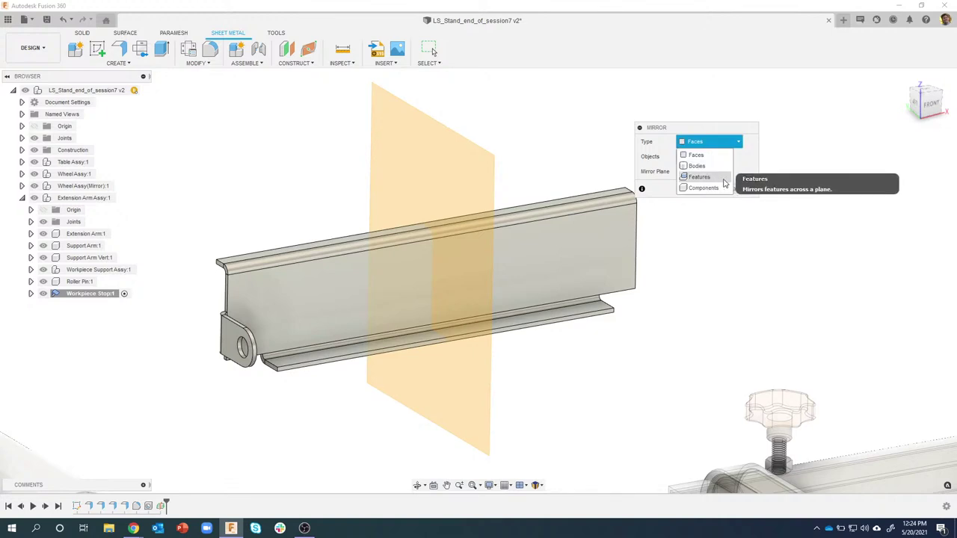
{"action": "left_click", "coordinate": [700, 177]}
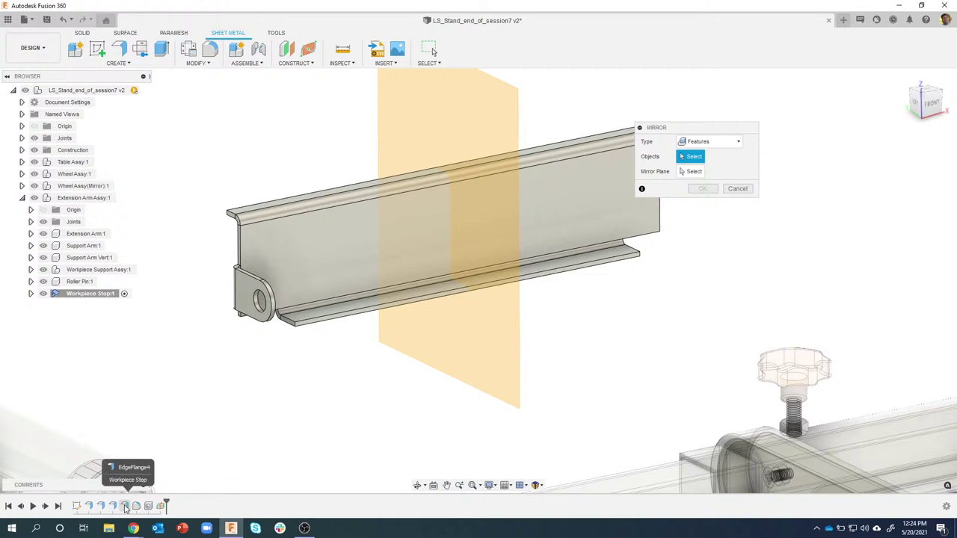
{"action": "left_click", "coordinate": [124, 506]}
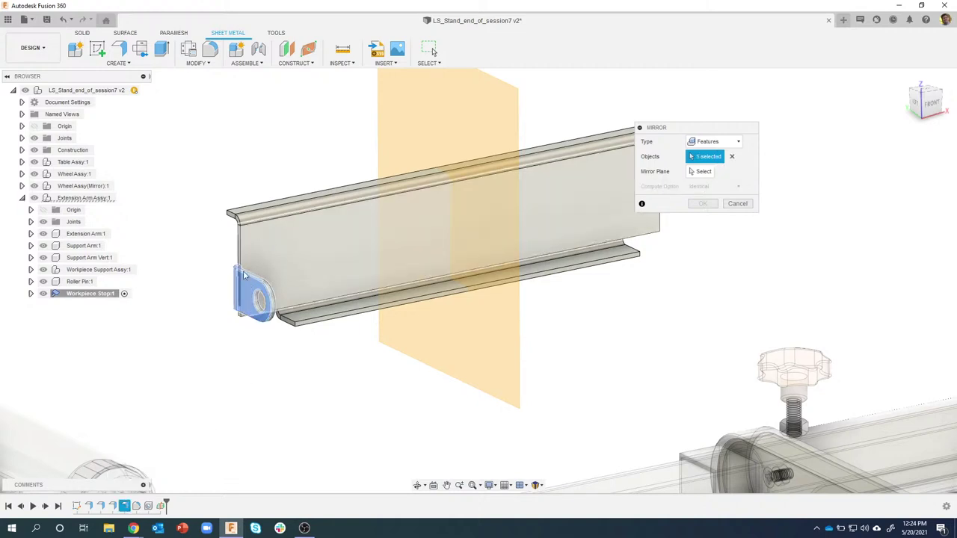
{"action": "left_click", "coordinate": [137, 506]}
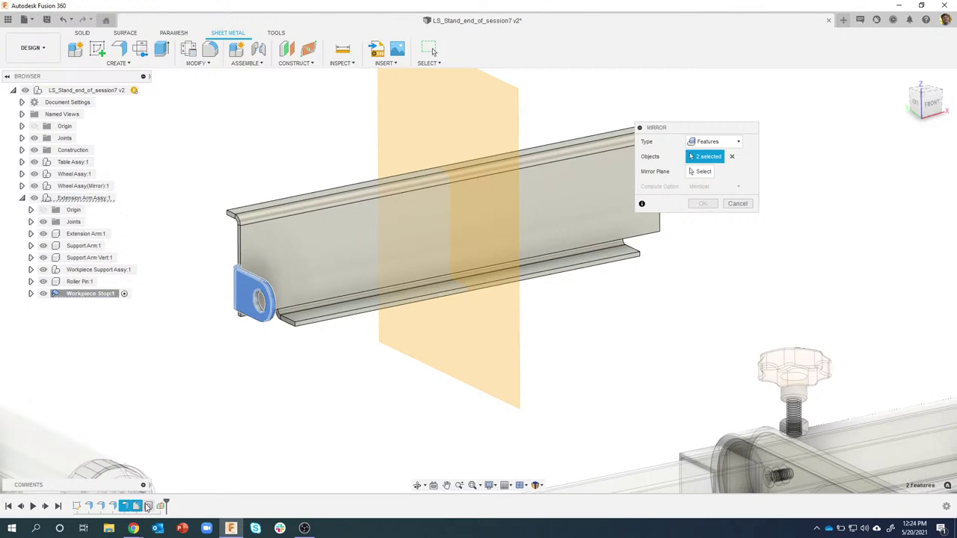
{"action": "left_click", "coordinate": [148, 506]}
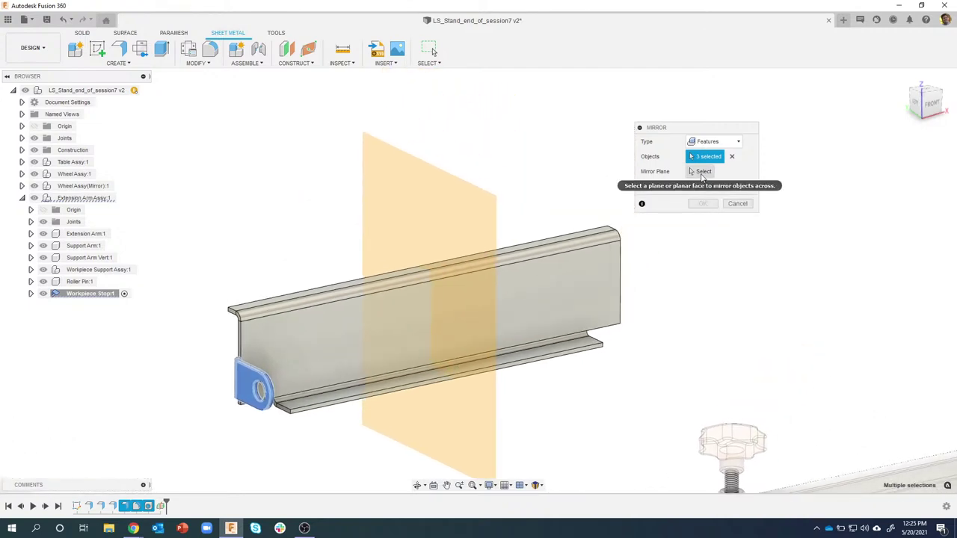
{"action": "left_click", "coordinate": [701, 173]}
{"action": "left_click", "coordinate": [453, 211]}
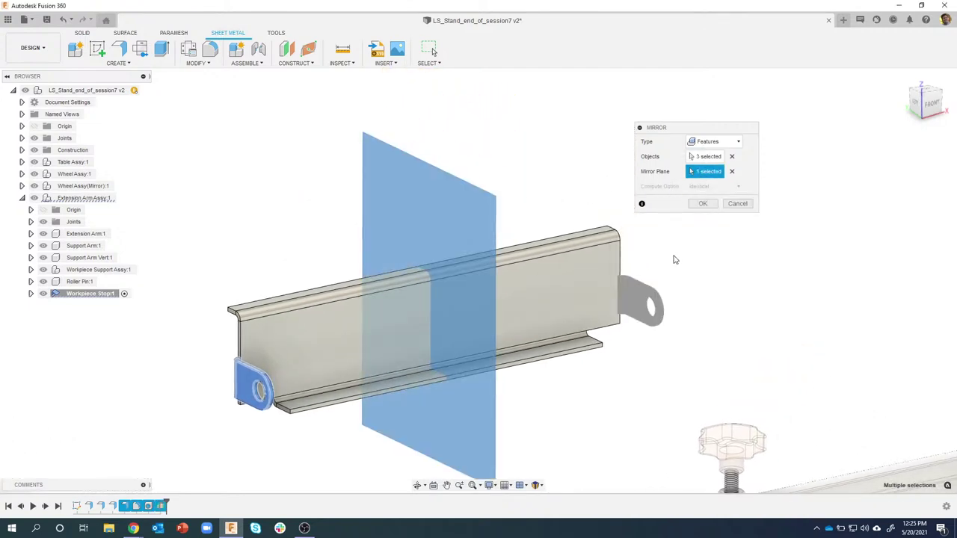
{"action": "middle_click_drag", "start_coordinate": [674, 260], "coordinate": [35, 305], "text": "shift"}
{"action": "left_click", "coordinate": [702, 204]}
Hide the Workpiece Stop's construction geometry.
{"action": "left_click", "coordinate": [31, 293]}
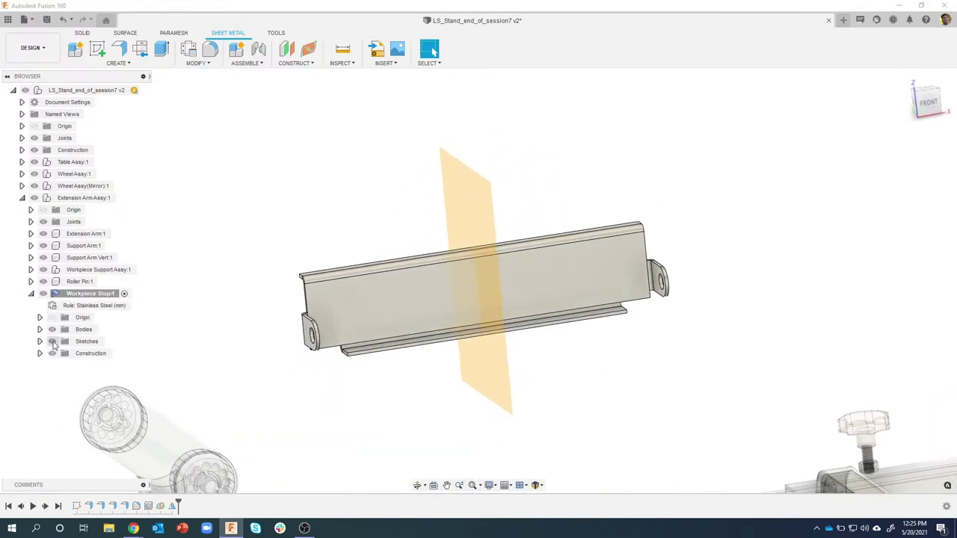
{"action": "left_click", "coordinate": [52, 353]}
{"action": "middle_click_drag", "start_coordinate": [207, 272], "coordinate": [288, 131], "text": "shift"}
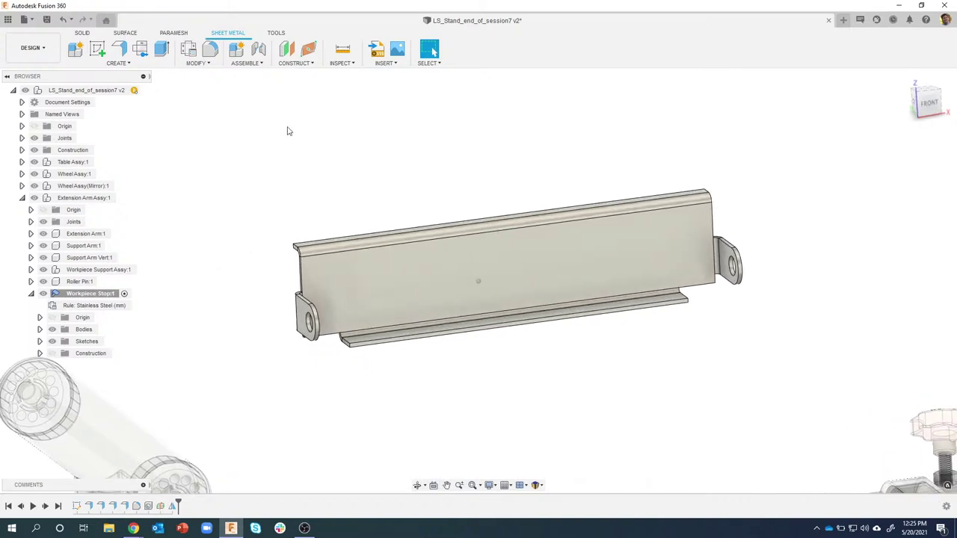
Preview unfolding all bends of the mirrored Workpiece Stop with the main plate's front face stationary, and cancel the unfold.
{"action": "left_click", "coordinate": [205, 66]}
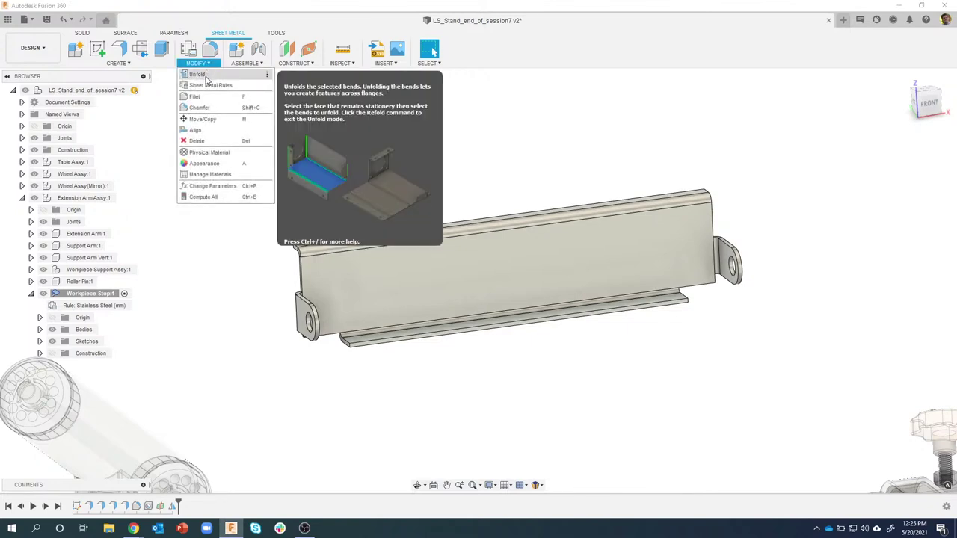
{"action": "left_click", "coordinate": [206, 77]}
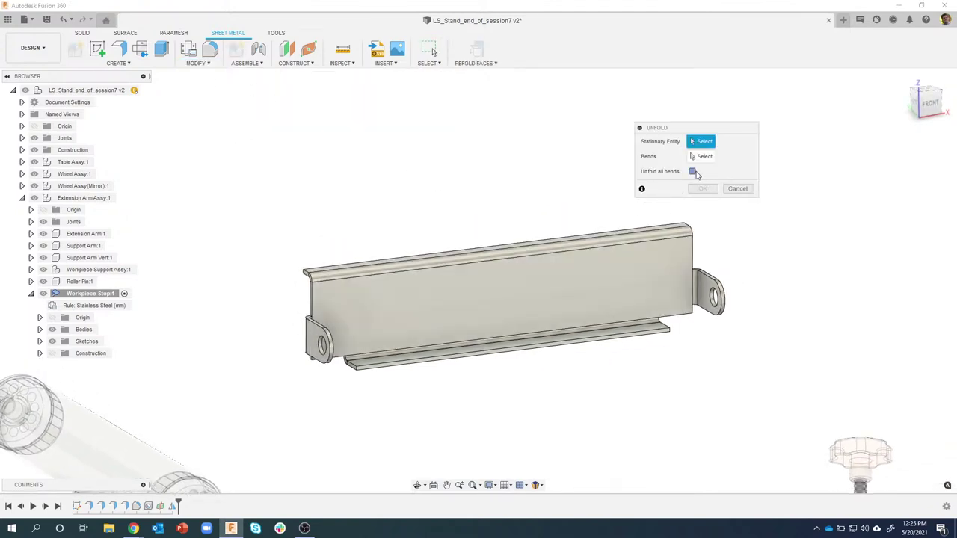
{"action": "left_click", "coordinate": [482, 303]}
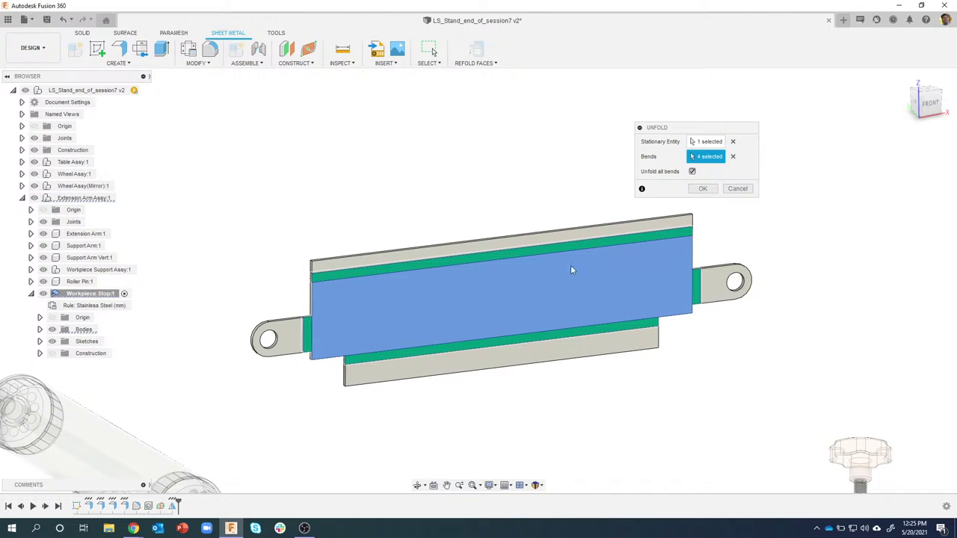
{"action": "left_click", "coordinate": [737, 189]}
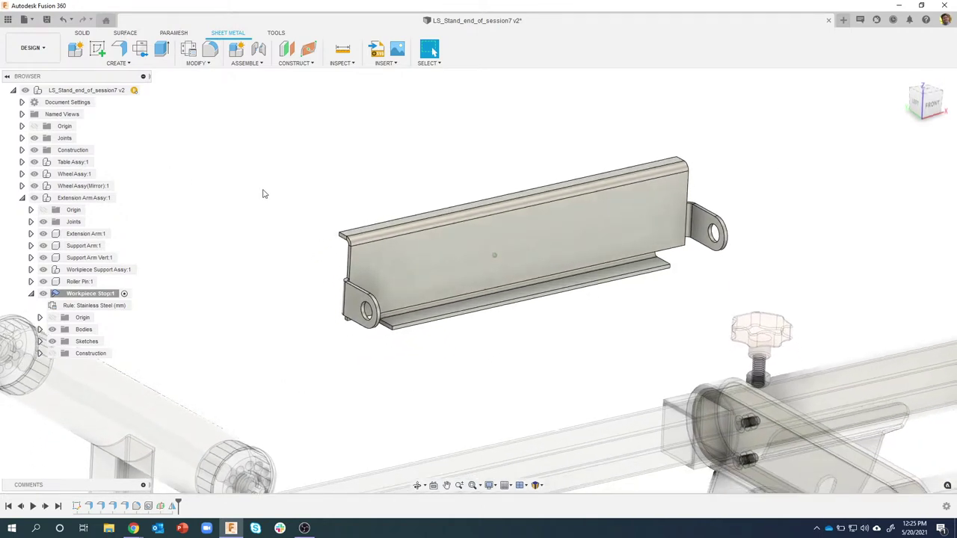
Start a 5 mm fillet on the upper flange's, main plate's and lower flange's outer corner edges at the end with the original end flange.
{"action": "scroll", "coordinate": [277, 206], "scroll_direction": "up", "scroll_amount": 3}
{"action": "scroll", "coordinate": [385, 257], "scroll_direction": "up", "scroll_amount": 5}
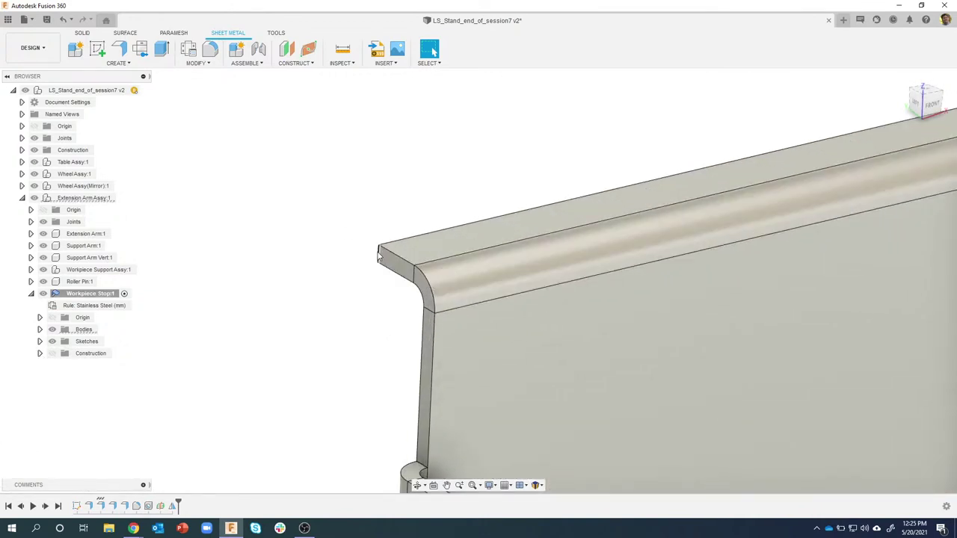
{"action": "right_click", "coordinate": [379, 257]}
{"action": "left_click", "coordinate": [362, 307]}
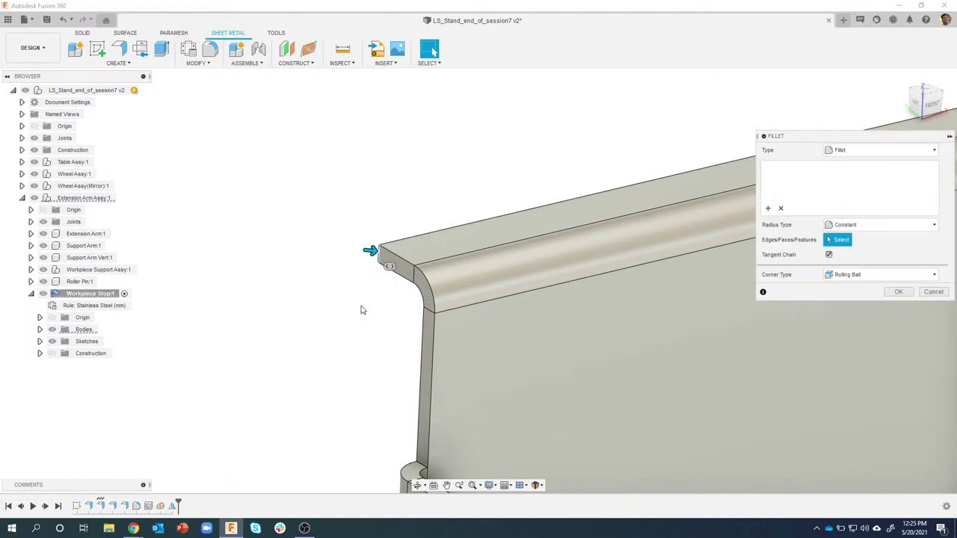
{"action": "type", "text": "5"}
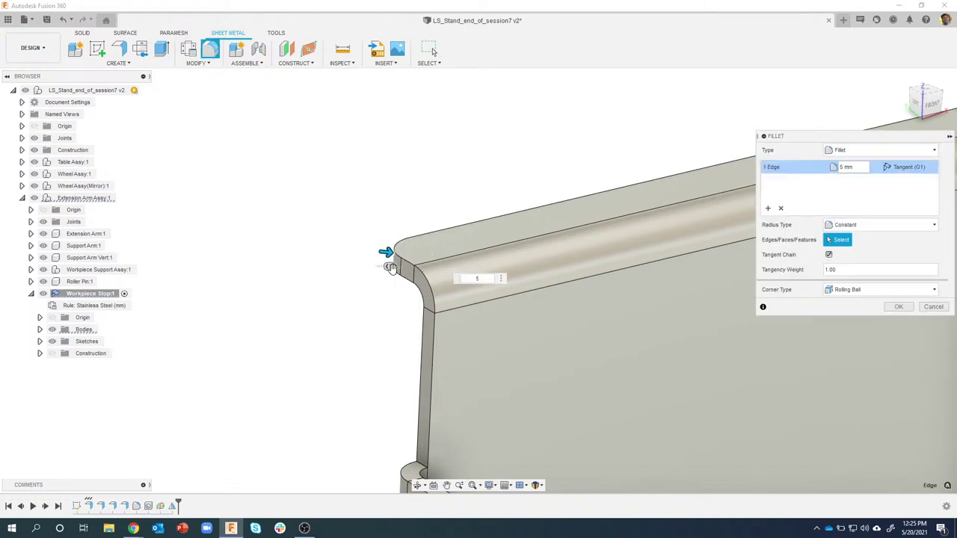
{"action": "scroll", "coordinate": [386, 368], "scroll_direction": "down", "scroll_amount": 5}
{"action": "scroll", "coordinate": [386, 368], "scroll_direction": "up", "scroll_amount": 2}
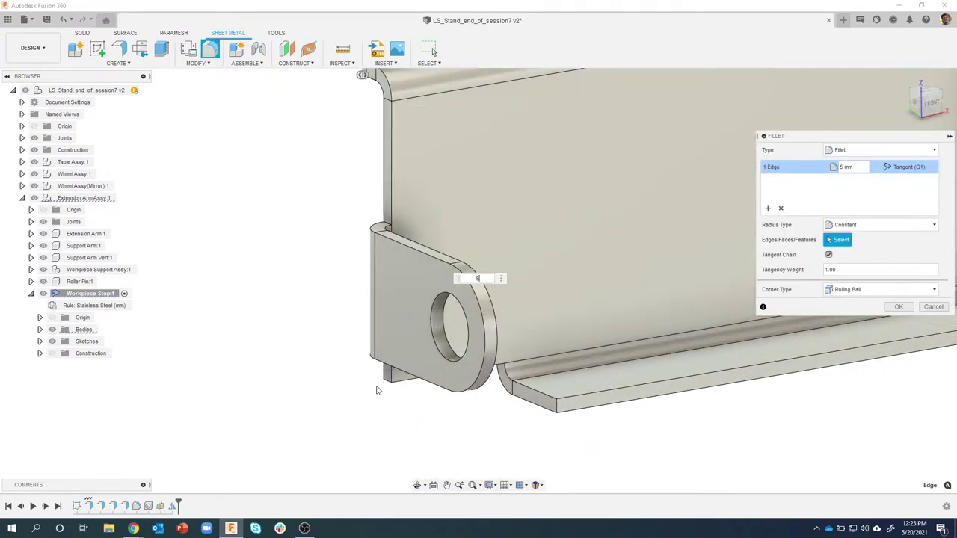
{"action": "left_click", "coordinate": [555, 405]}
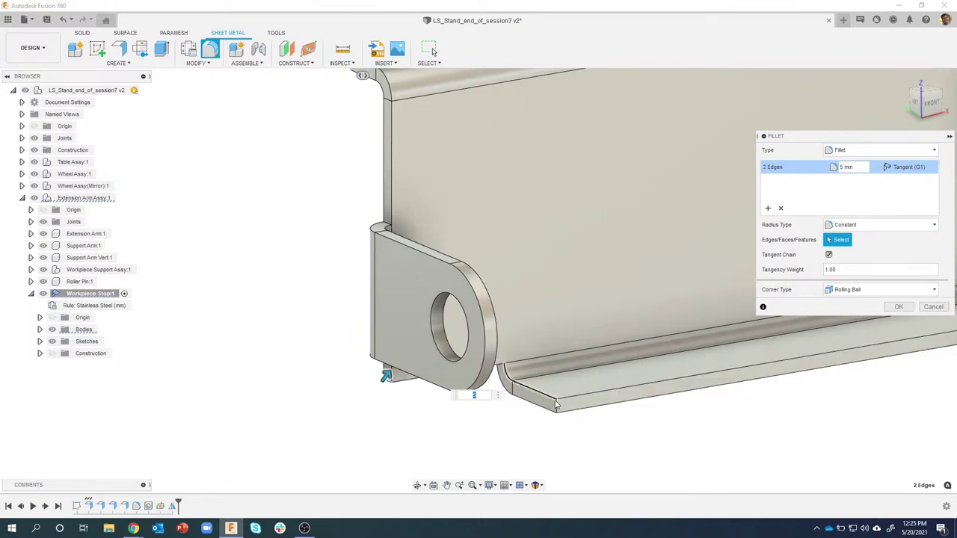
{"action": "left_click", "coordinate": [566, 401]}
Add the three matching corner edges at the Workpiece Stop's mirrored end to the fillet and finish it.
{"action": "scroll", "coordinate": [572, 400], "scroll_direction": "down", "scroll_amount": 5}
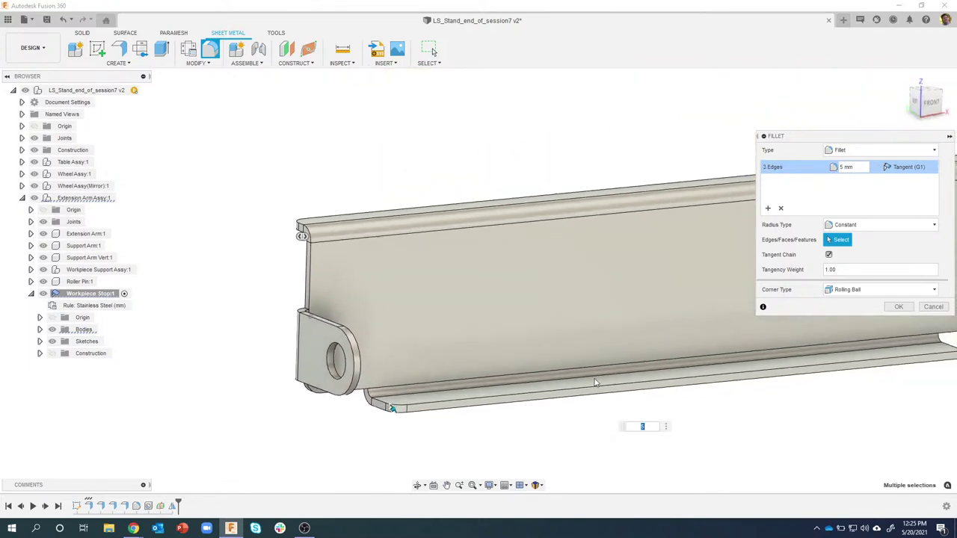
{"action": "scroll", "coordinate": [568, 389], "scroll_direction": "up", "scroll_amount": 5}
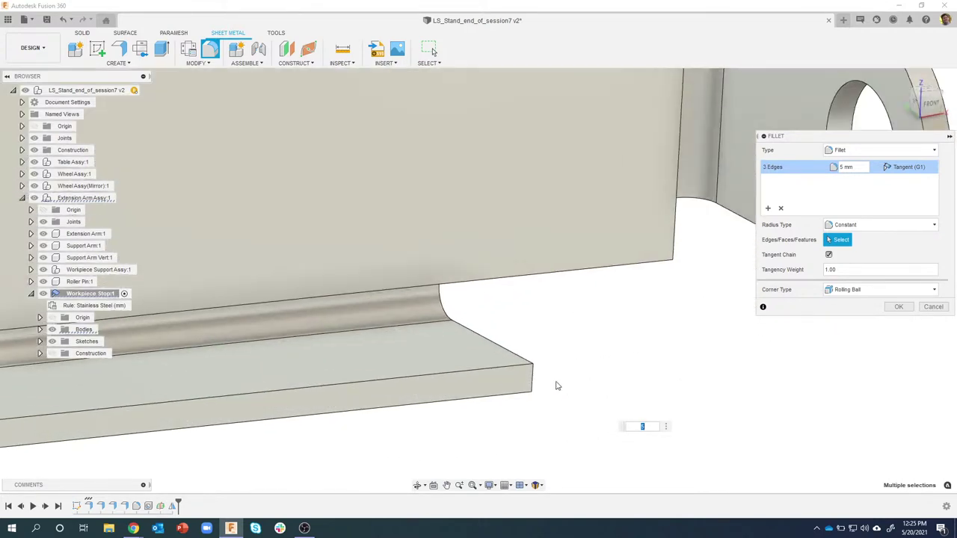
{"action": "left_click", "coordinate": [533, 380]}
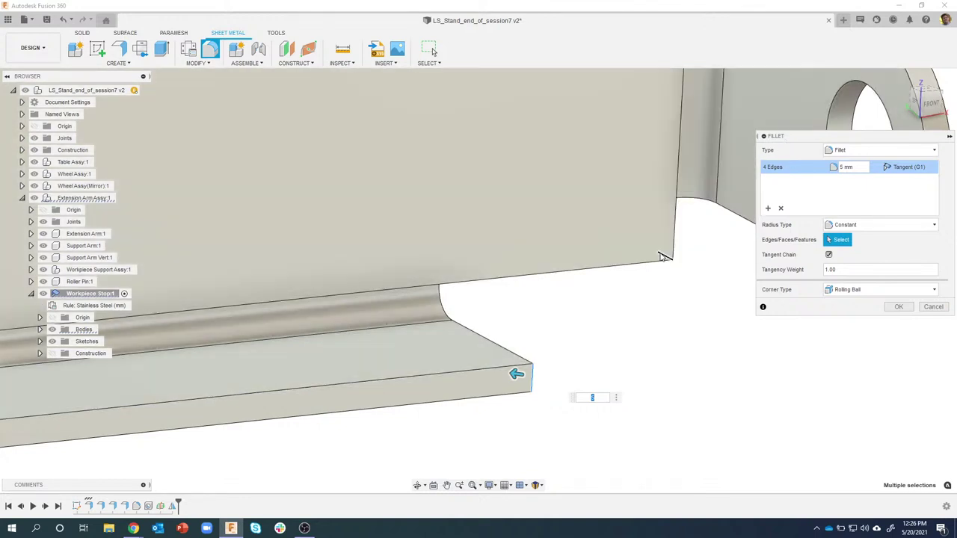
{"action": "left_click", "coordinate": [664, 254]}
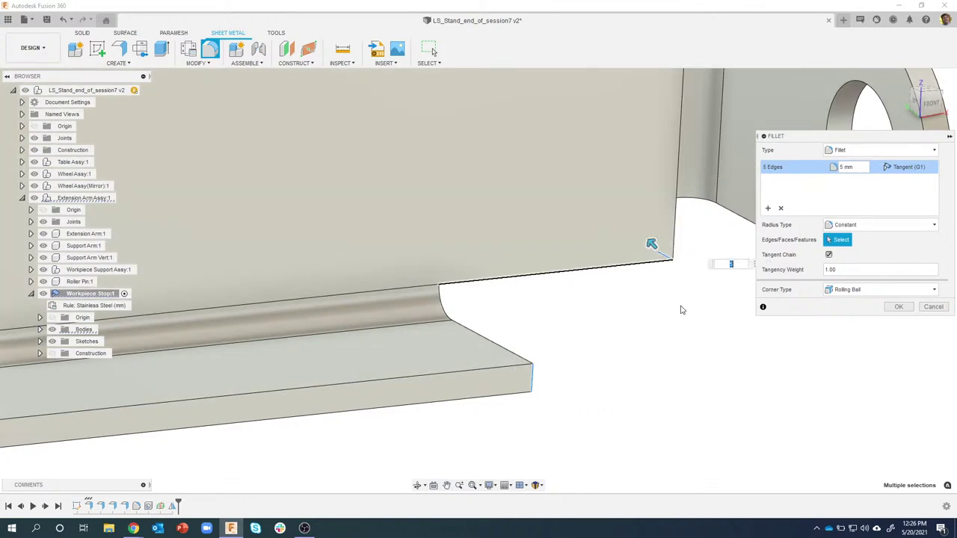
{"action": "middle_click_drag", "start_coordinate": [673, 423], "coordinate": [628, 137], "text": "shift"}
{"action": "scroll", "coordinate": [628, 138], "scroll_direction": "up", "scroll_amount": 2}
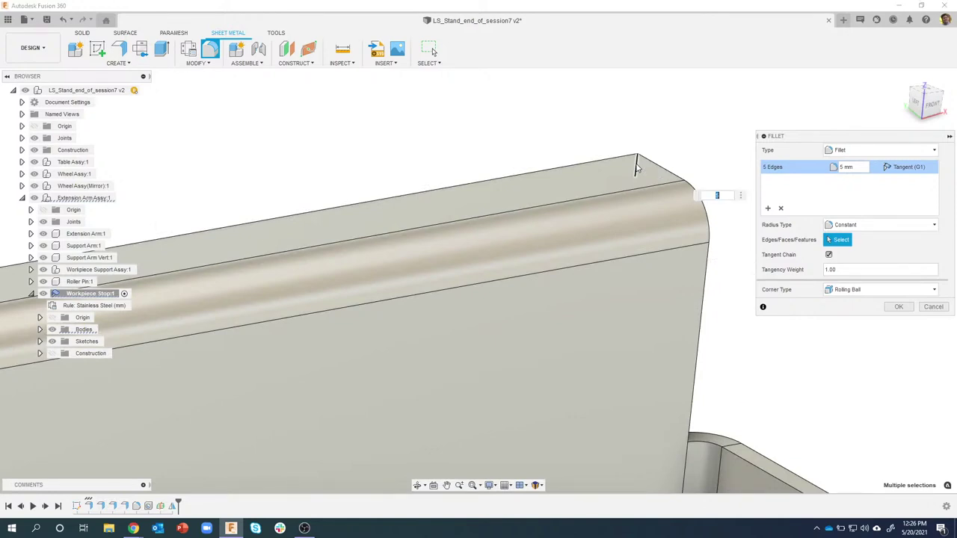
{"action": "left_click", "coordinate": [635, 168]}
{"action": "scroll", "coordinate": [690, 290], "scroll_direction": "down", "scroll_amount": 6}
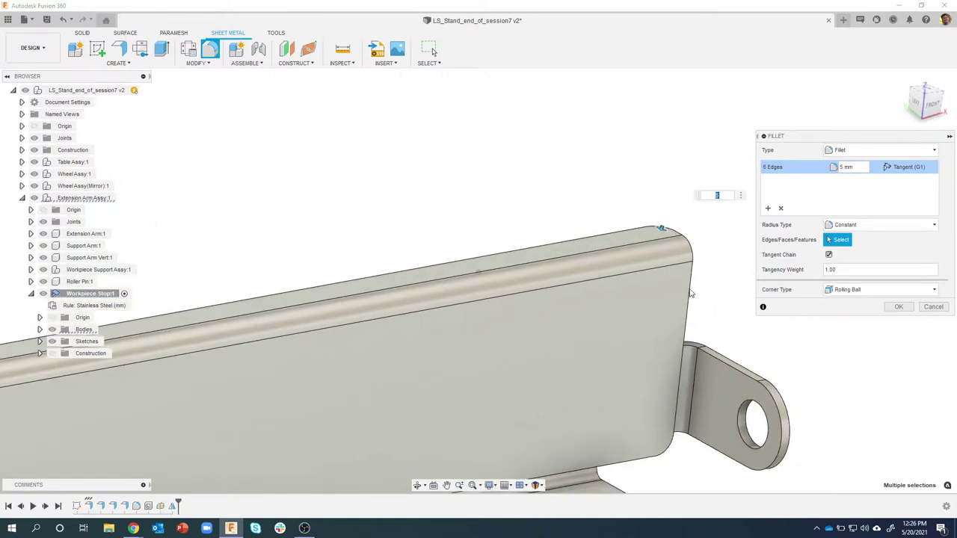
{"action": "middle_click_drag", "start_coordinate": [665, 311], "coordinate": [496, 226], "text": "shift"}
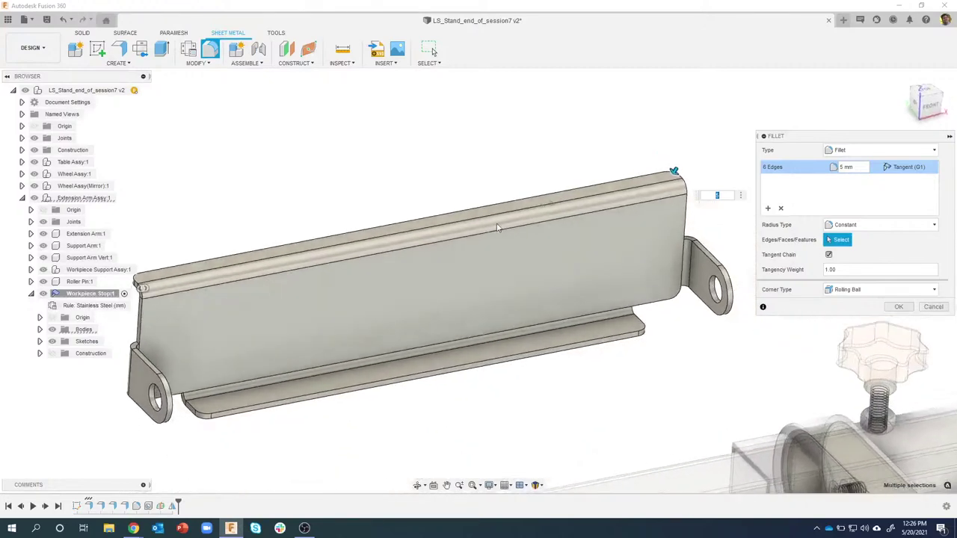
{"action": "scroll", "coordinate": [496, 227], "scroll_direction": "down", "scroll_amount": 1}
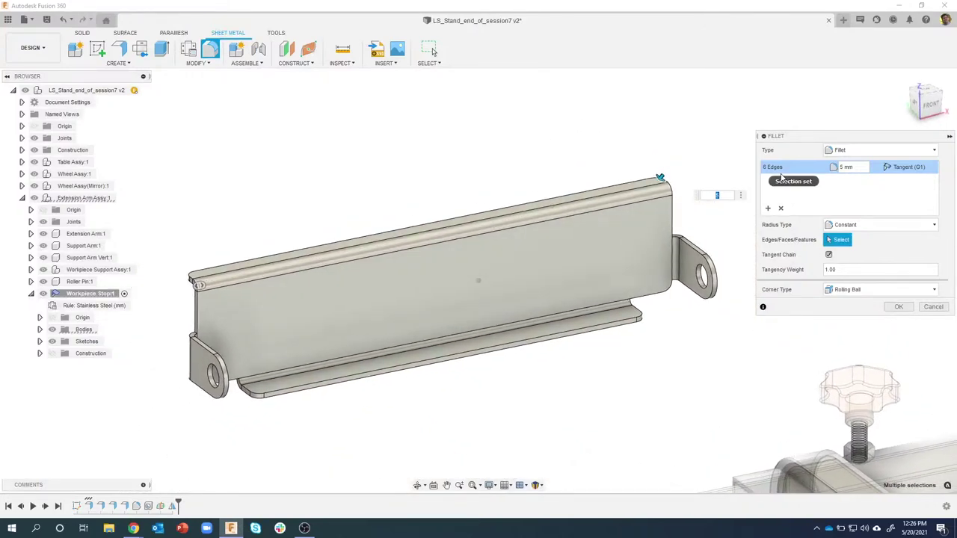
{"action": "scroll", "coordinate": [729, 221], "scroll_direction": "down", "scroll_amount": 1}
{"action": "left_click", "coordinate": [899, 308]}
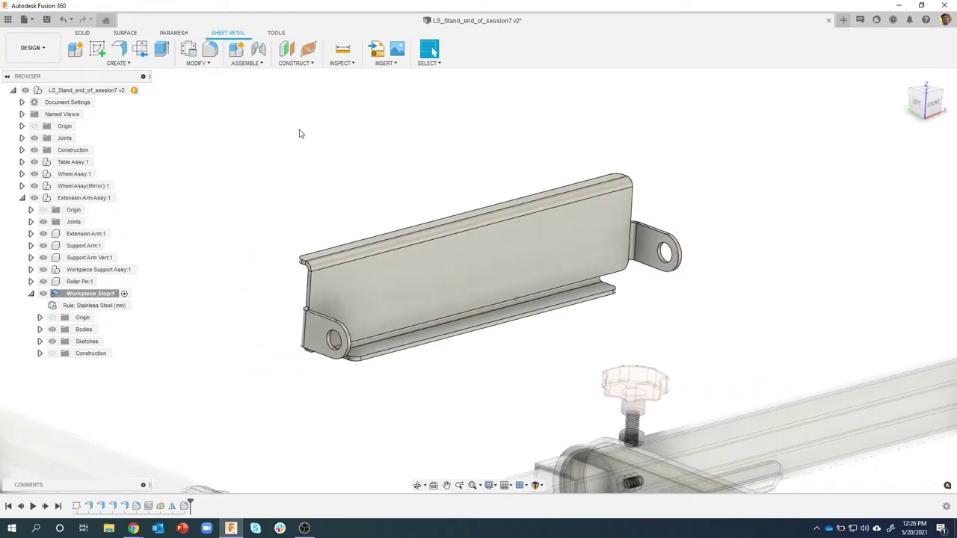
Activate the Extension Arm Assy and start a joint with revolute motion.
{"action": "middle_click_drag", "start_coordinate": [360, 214], "coordinate": [449, 259], "text": "shift"}
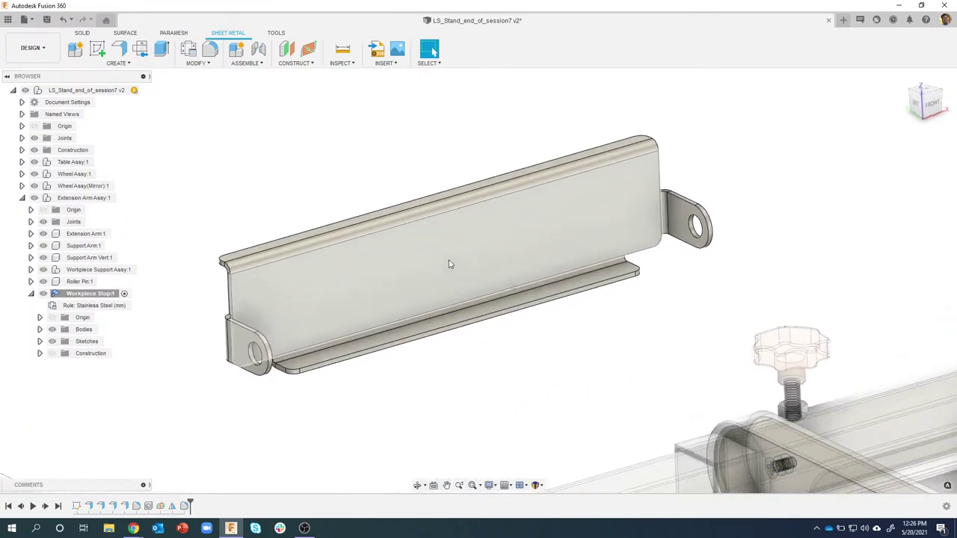
{"action": "middle_click_drag", "start_coordinate": [359, 298], "coordinate": [326, 72], "text": "shift"}
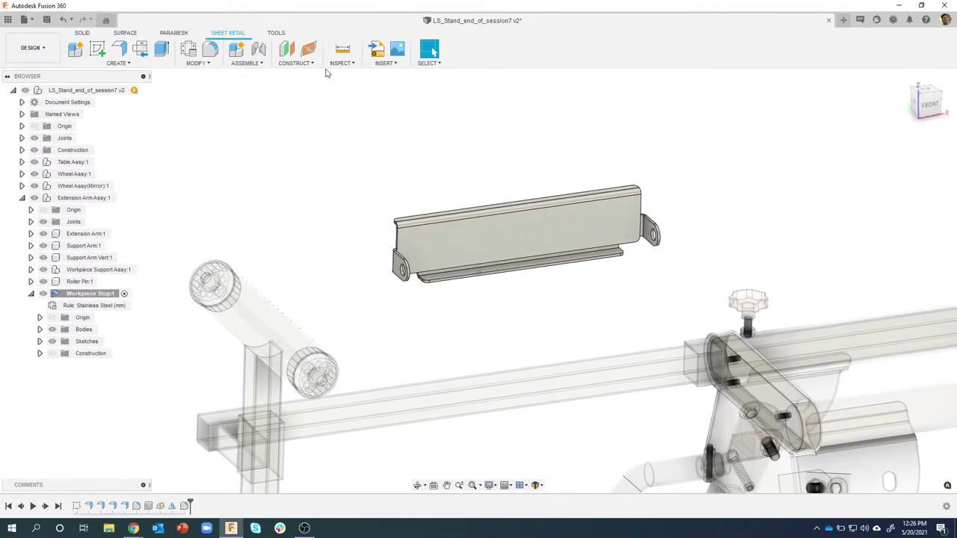
{"action": "left_click", "coordinate": [121, 199]}
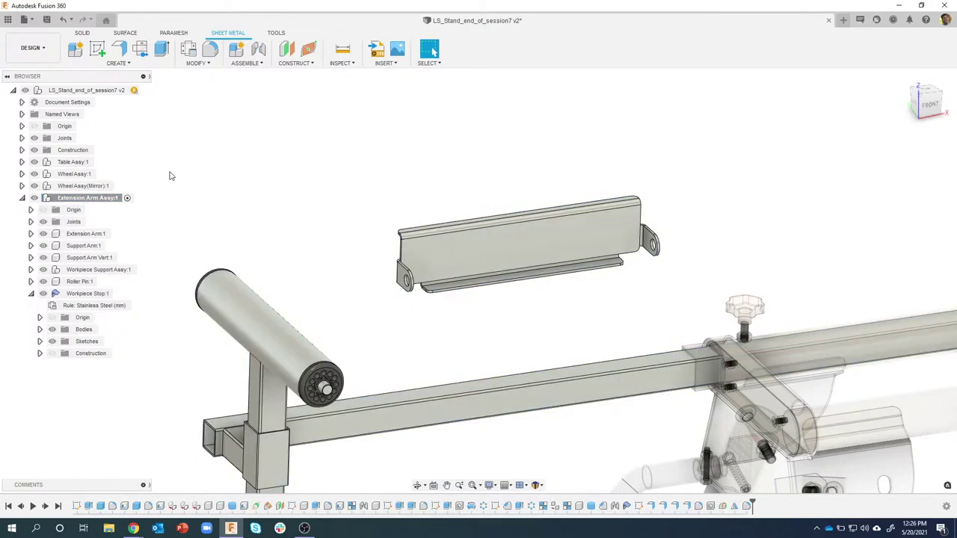
{"action": "left_click", "coordinate": [258, 49]}
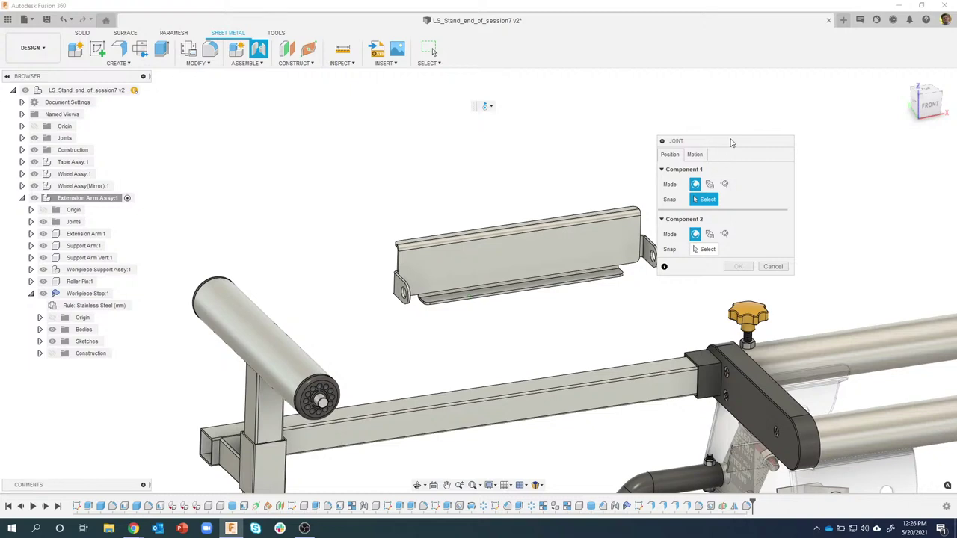
{"action": "left_click_drag", "start_coordinate": [731, 142], "coordinate": [787, 120]}
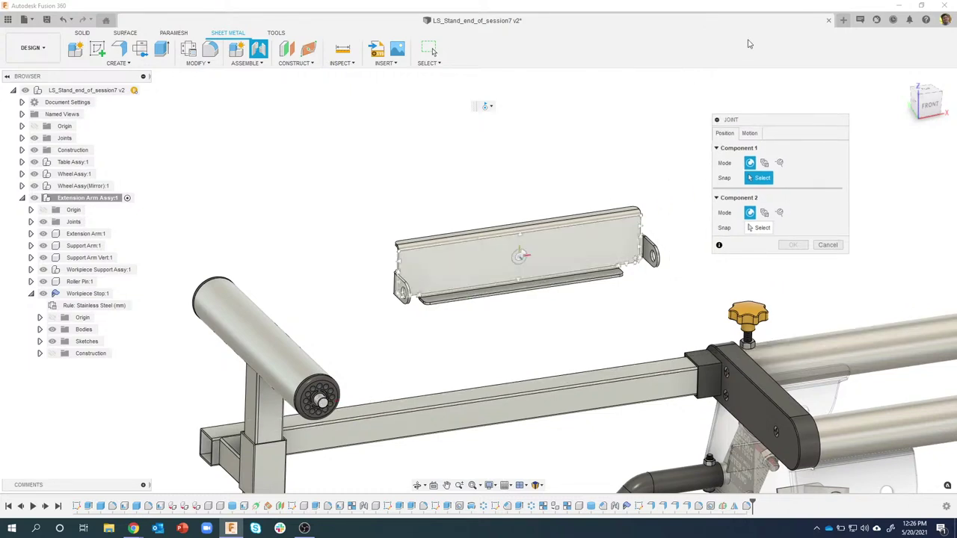
{"action": "left_click", "coordinate": [749, 134]}
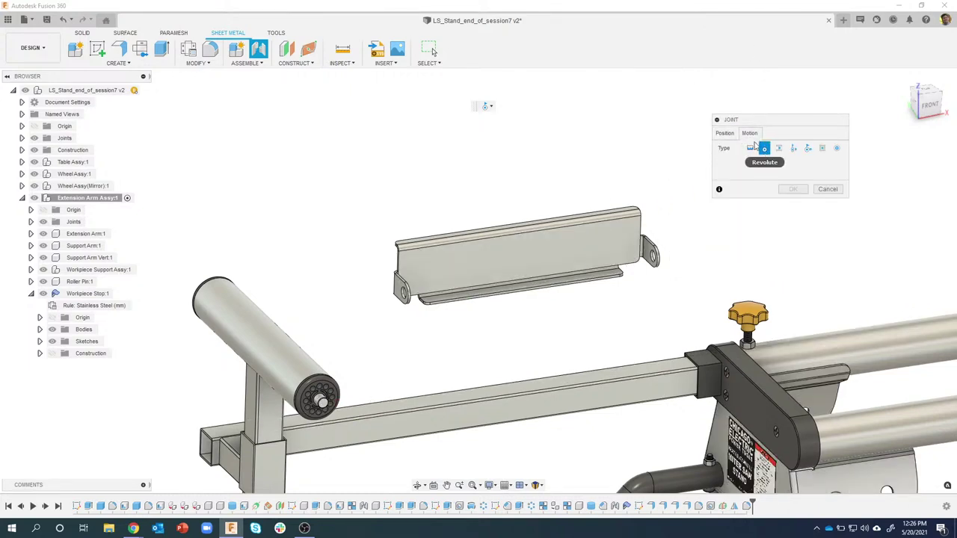
{"action": "left_click", "coordinate": [733, 134]}
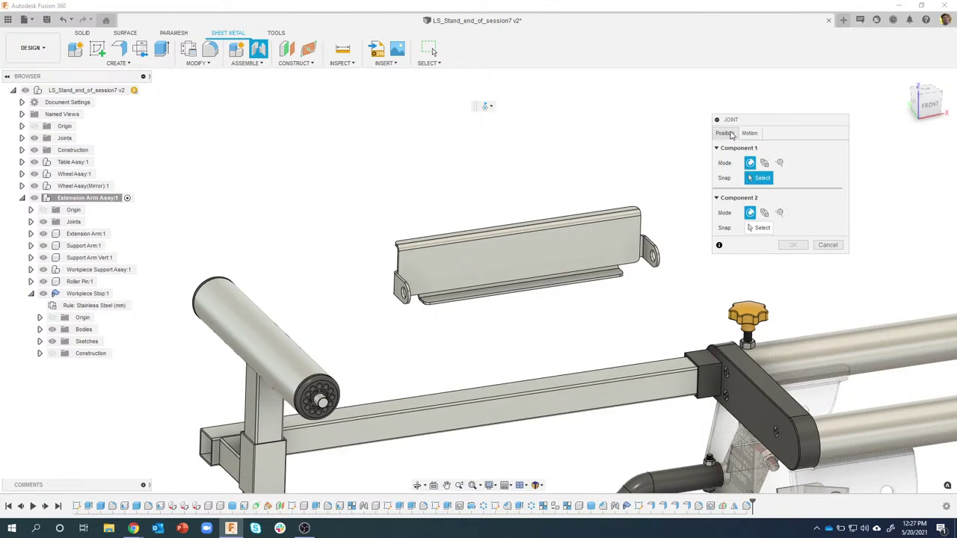
Define the joint's first origin between the inner faces of the Workpiece Stop's two end flanges, snapped to a flange's hole centre.
{"action": "middle_click_drag", "start_coordinate": [669, 132], "coordinate": [649, 162], "text": "shift"}
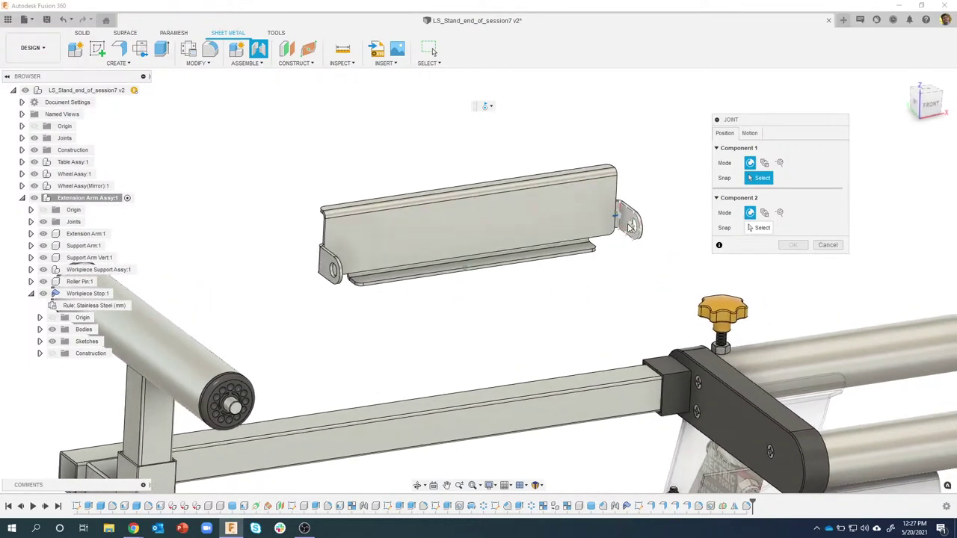
{"action": "scroll", "coordinate": [630, 225], "scroll_direction": "up", "scroll_amount": 5}
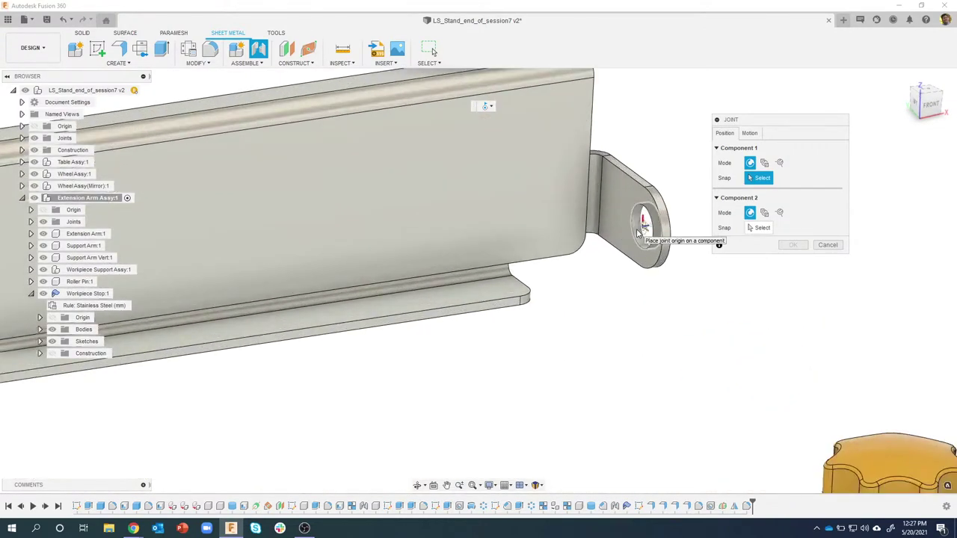
{"action": "scroll", "coordinate": [532, 297], "scroll_direction": "down", "scroll_amount": 10}
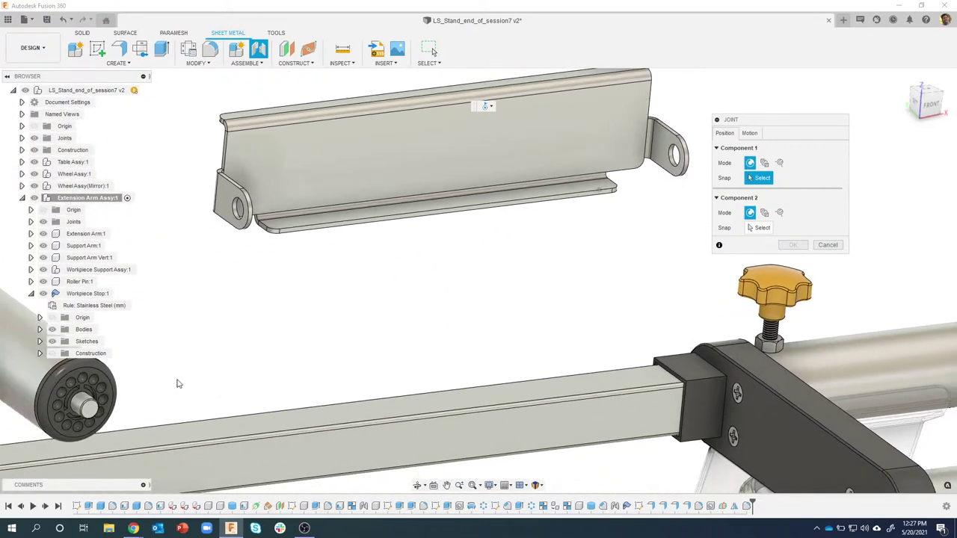
{"action": "scroll", "coordinate": [444, 330], "scroll_direction": "down", "scroll_amount": 3}
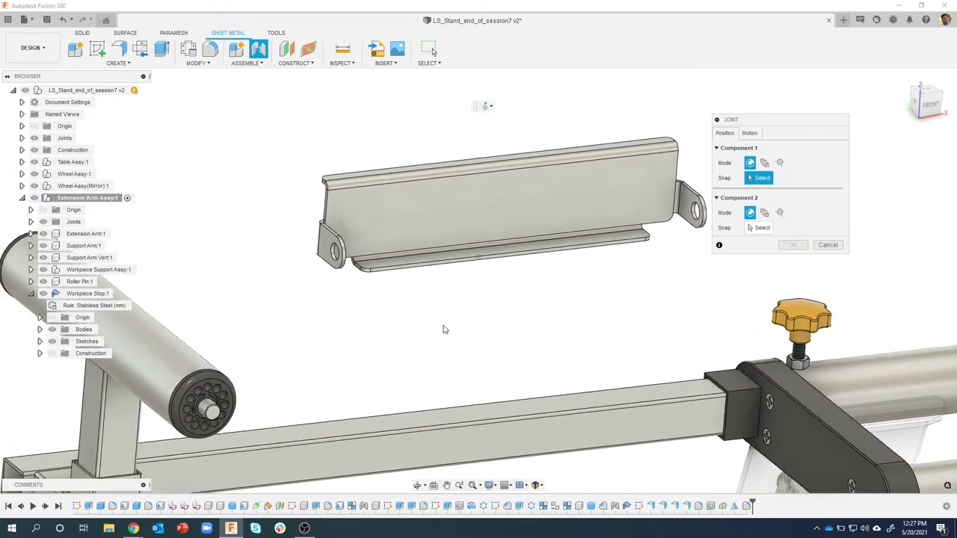
{"action": "middle_click_drag", "start_coordinate": [445, 329], "coordinate": [442, 335], "text": "shift"}
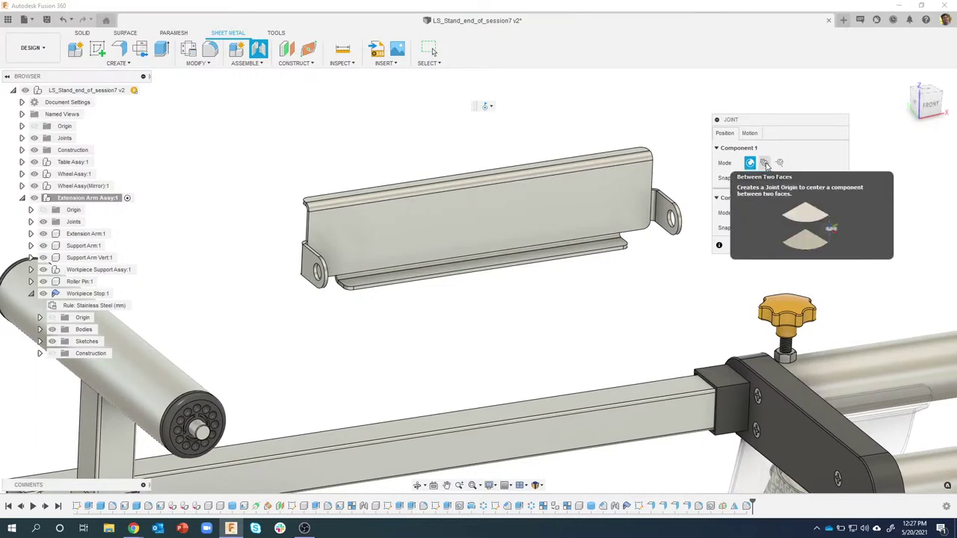
{"action": "left_click", "coordinate": [765, 163]}
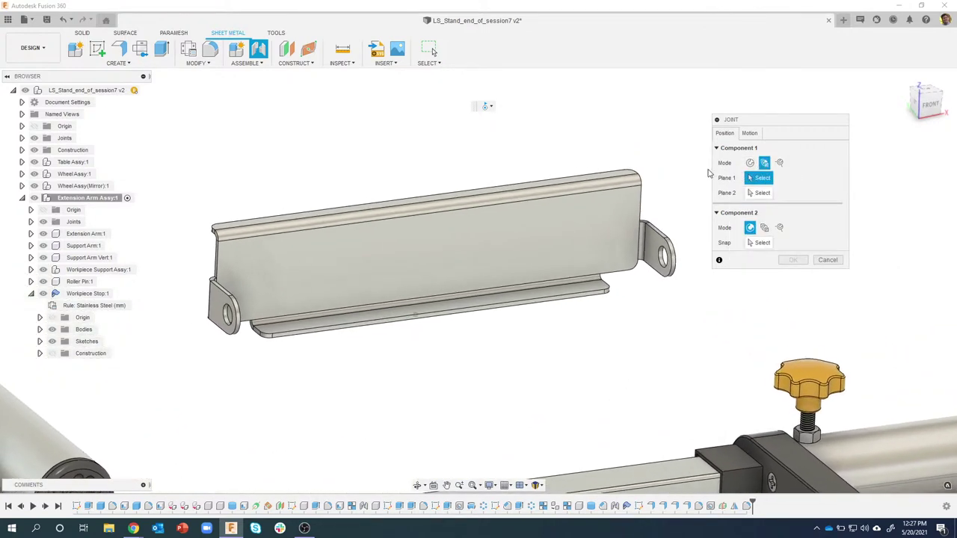
{"action": "left_click", "coordinate": [647, 244]}
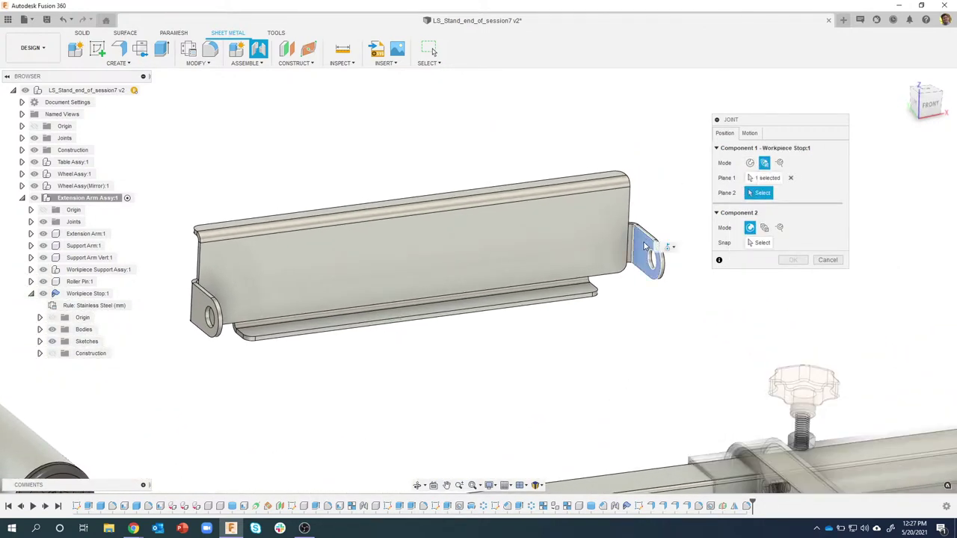
{"action": "middle_click_drag", "start_coordinate": [600, 263], "coordinate": [260, 241], "text": "shift"}
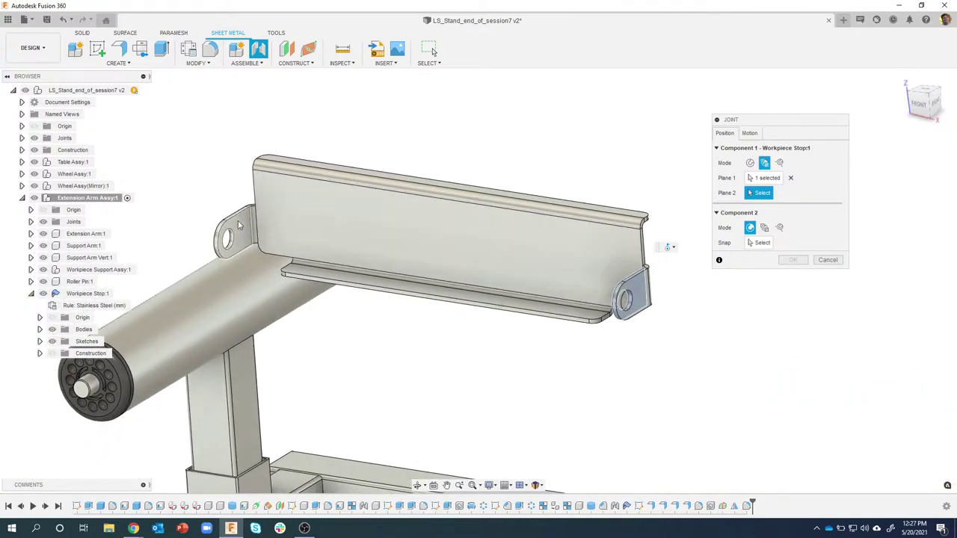
{"action": "left_click", "coordinate": [238, 222]}
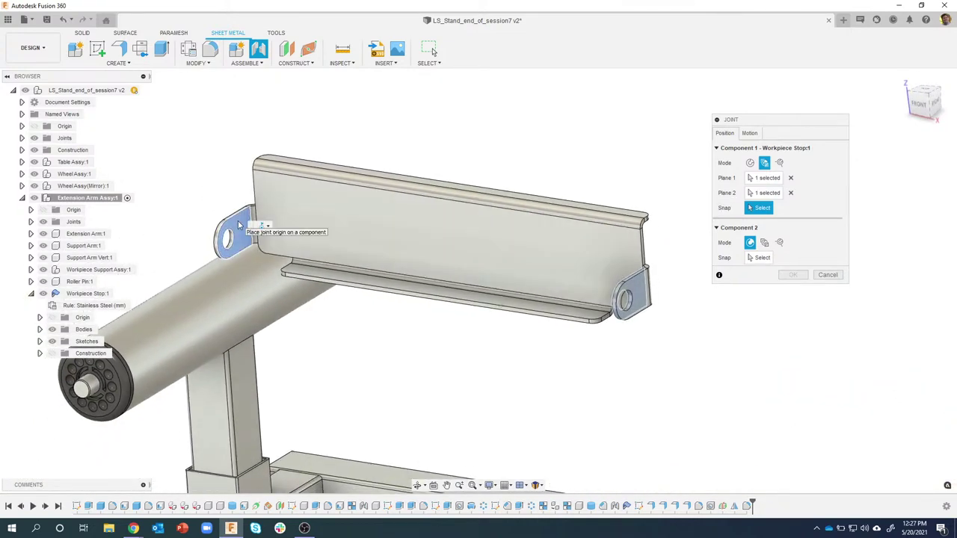
{"action": "scroll", "coordinate": [238, 224], "scroll_direction": "up", "scroll_amount": 3}
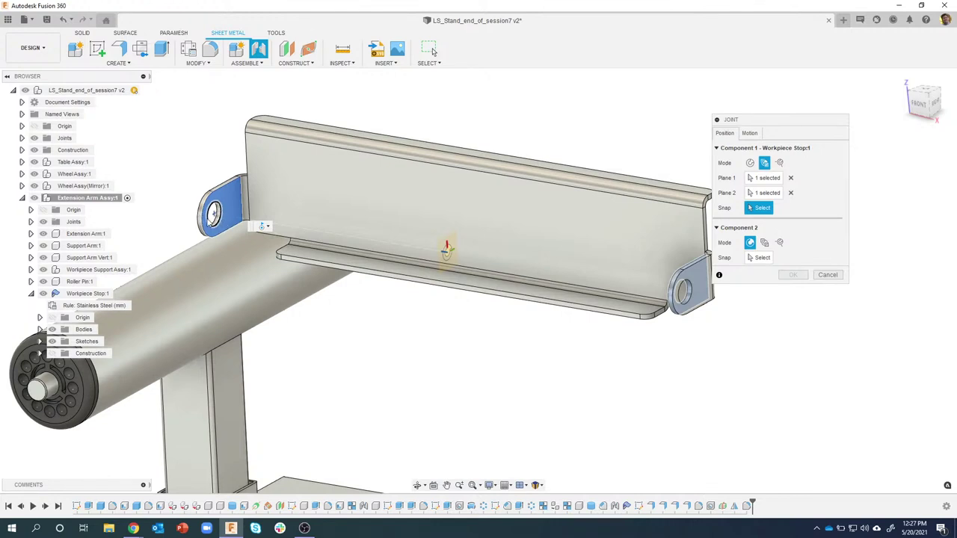
{"action": "left_click", "coordinate": [223, 216]}
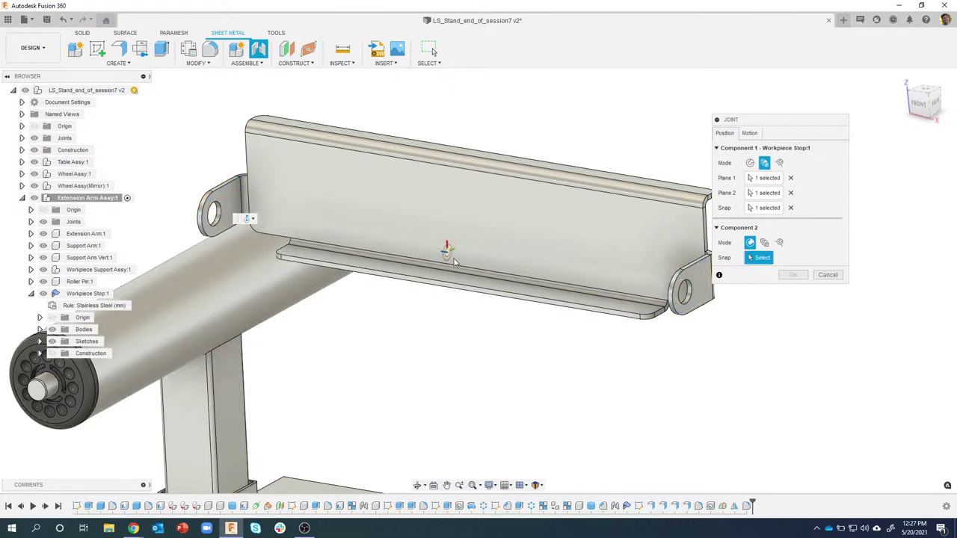
Place the joint's second origin at the midpoint of the Roller Pin's length.
{"action": "middle_click_drag", "start_coordinate": [503, 266], "coordinate": [438, 314], "text": "shift"}
{"action": "scroll", "coordinate": [373, 236], "scroll_direction": "up", "scroll_amount": 3}
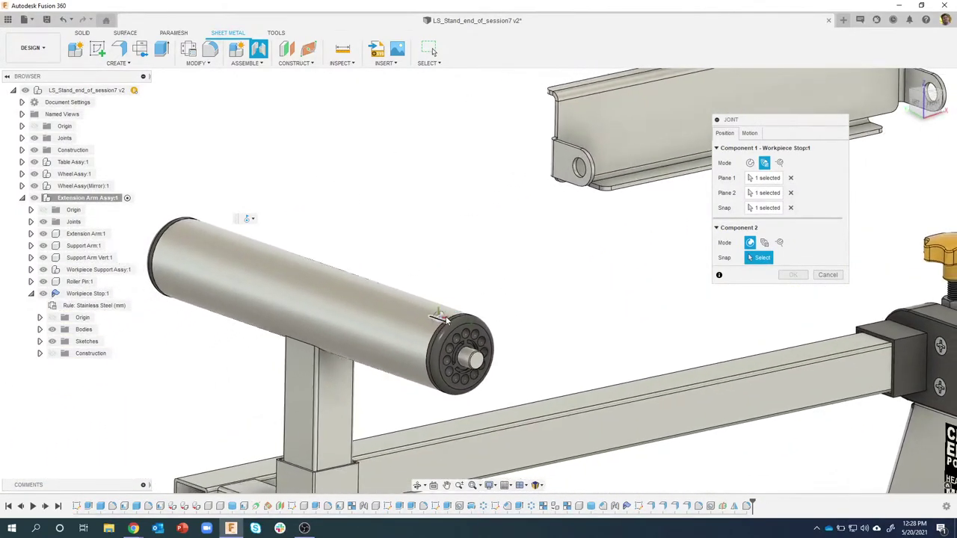
{"action": "left_click", "coordinate": [464, 362]}
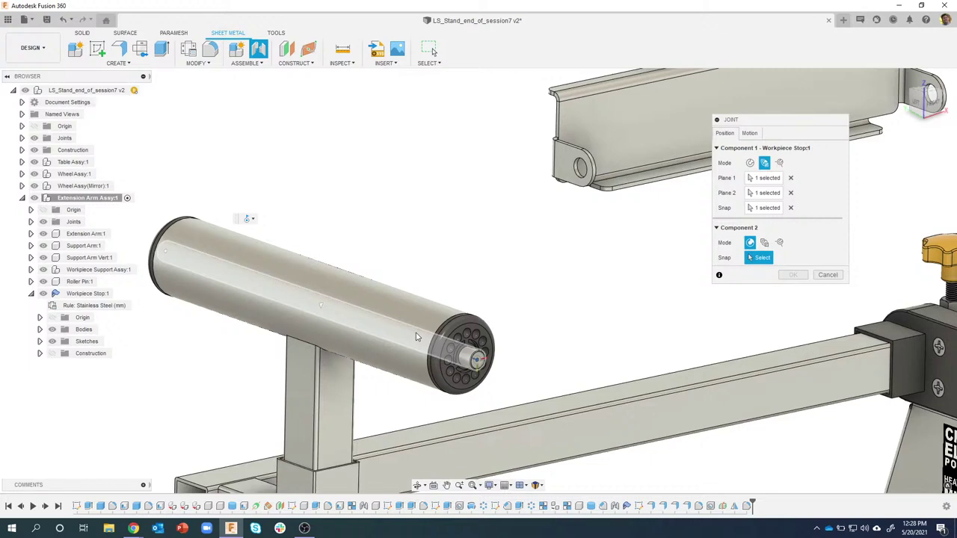
{"action": "left_click", "coordinate": [322, 308]}
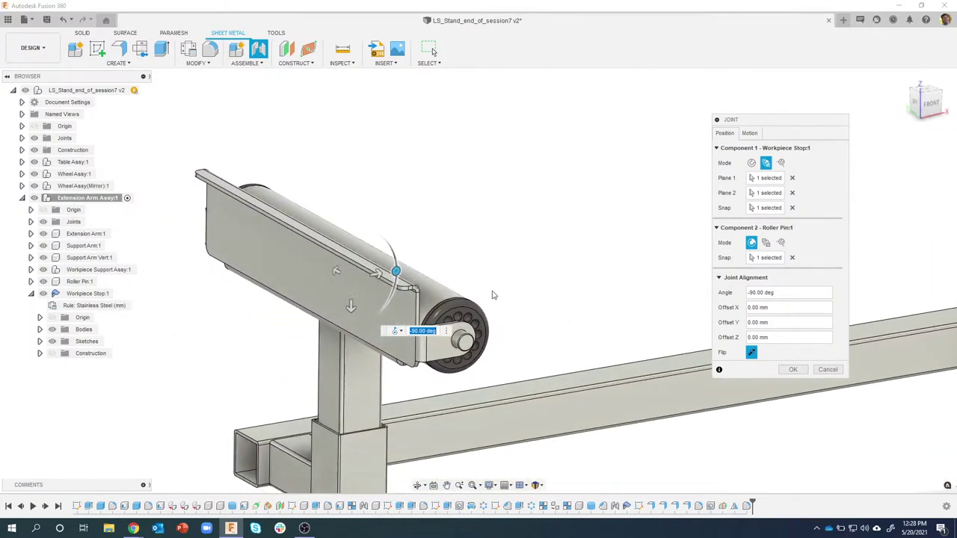
Preview the Workpiece Stop's revolute motion about the Z axis around the roller, and stop the animation.
{"action": "left_click", "coordinate": [749, 133]}
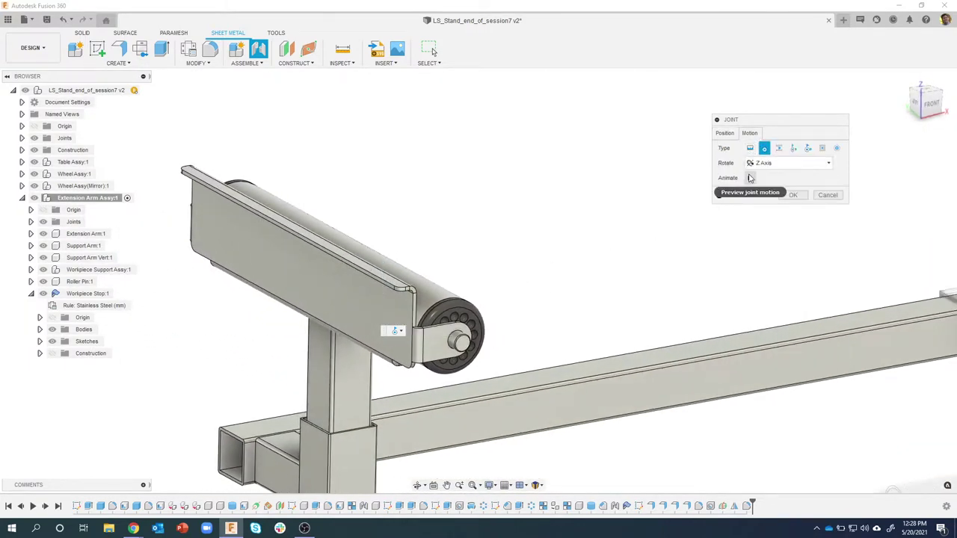
{"action": "left_click", "coordinate": [750, 178]}
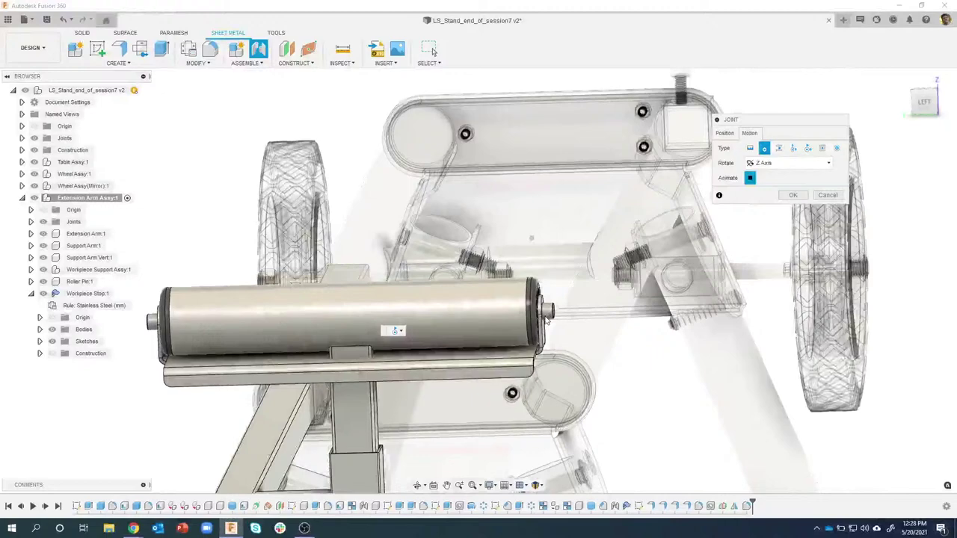
{"action": "middle_click_drag", "start_coordinate": [547, 320], "coordinate": [598, 318], "text": "shift"}
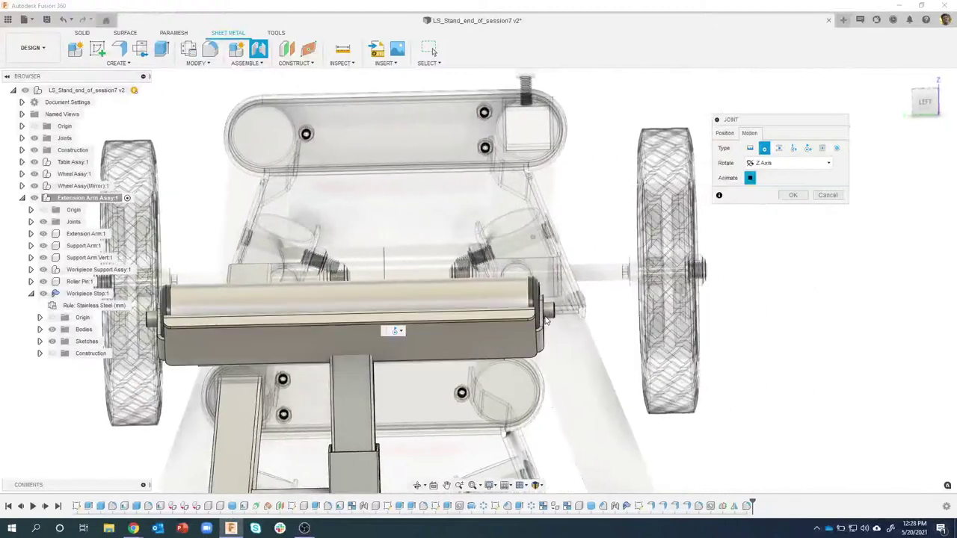
{"action": "middle_click_drag", "start_coordinate": [785, 258], "coordinate": [566, 224], "text": "shift"}
{"action": "left_click", "coordinate": [750, 178]}
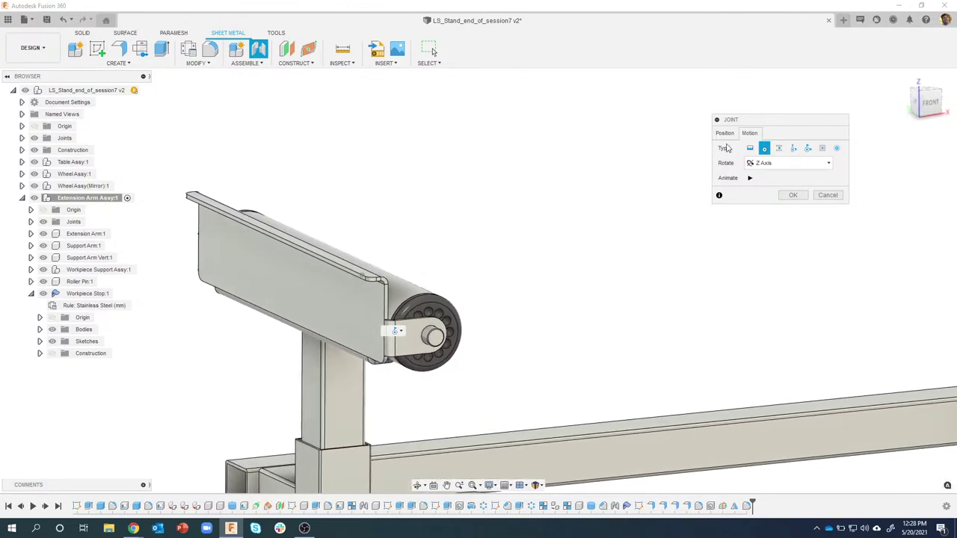
Rotate the Workpiece Stop's joint alignment to 90 degrees and finish the joint.
{"action": "left_click", "coordinate": [725, 133]}
{"action": "middle_click_drag", "start_coordinate": [528, 227], "coordinate": [429, 271], "text": "shift"}
{"action": "left_click_drag", "start_coordinate": [397, 281], "coordinate": [297, 291]}
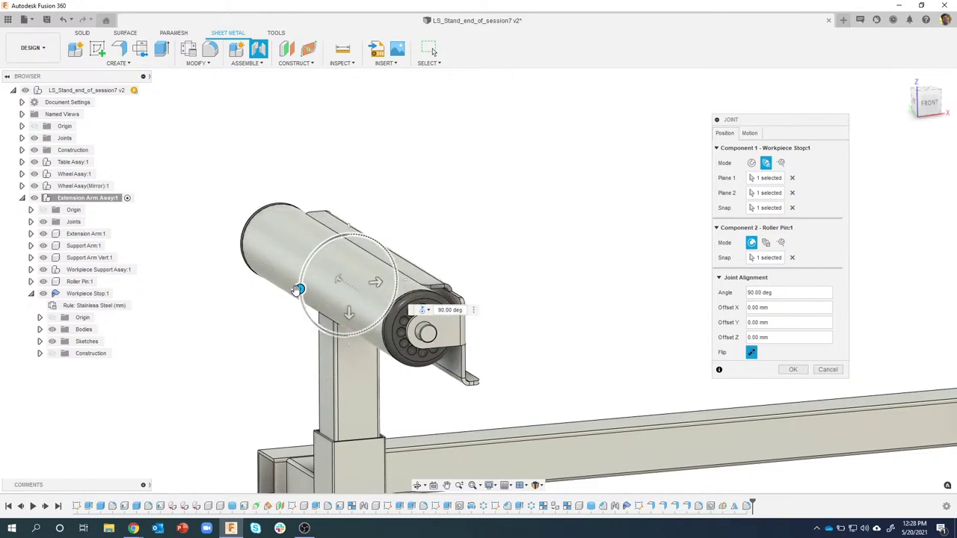
{"action": "left_click", "coordinate": [793, 369]}
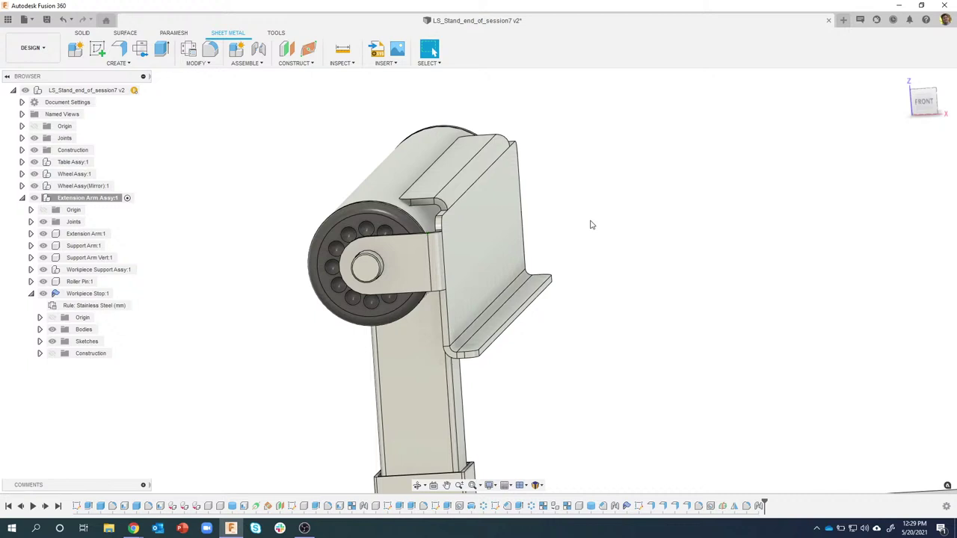
Activate the Workpiece Stop component and examine its end flange against the roller from the front.
{"action": "left_click", "coordinate": [118, 294]}
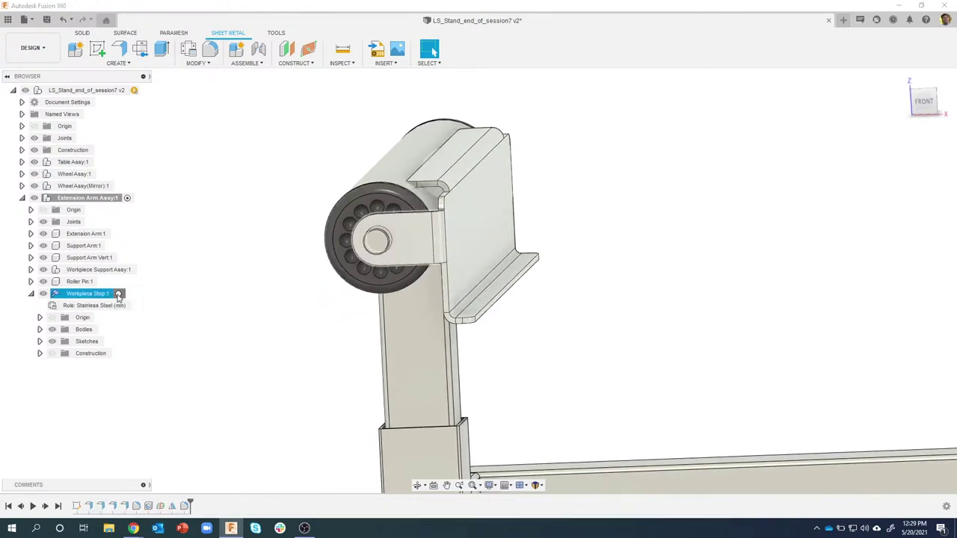
{"action": "left_click", "coordinate": [171, 321]}
{"action": "middle_click_drag", "start_coordinate": [299, 268], "coordinate": [459, 182], "text": "shift"}
{"action": "scroll", "coordinate": [459, 182], "scroll_direction": "up", "scroll_amount": 3}
{"action": "middle_click_drag", "start_coordinate": [460, 233], "coordinate": [206, 411], "text": "shift"}
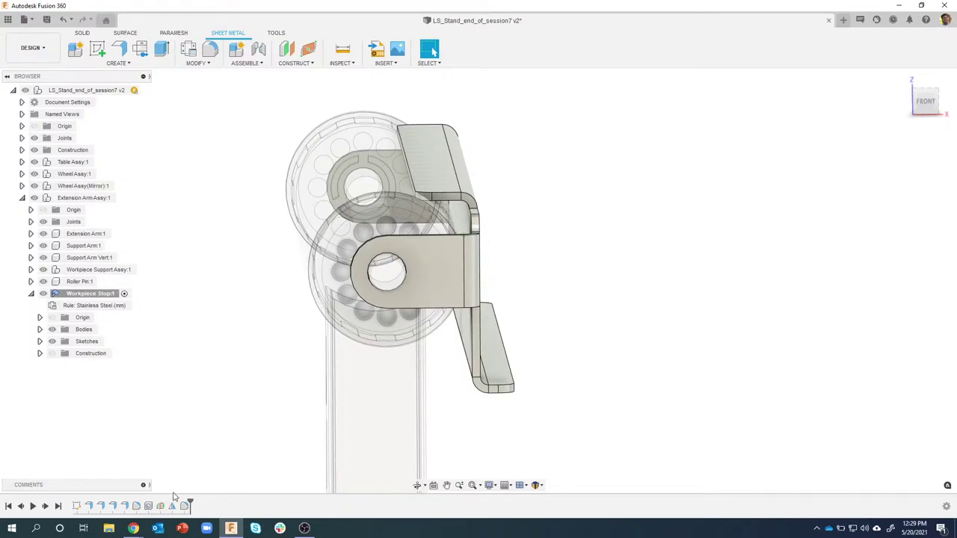
Edit the Workpiece Stop's end edge flange and set its height to 50 mm.
{"action": "left_click", "coordinate": [125, 507]}
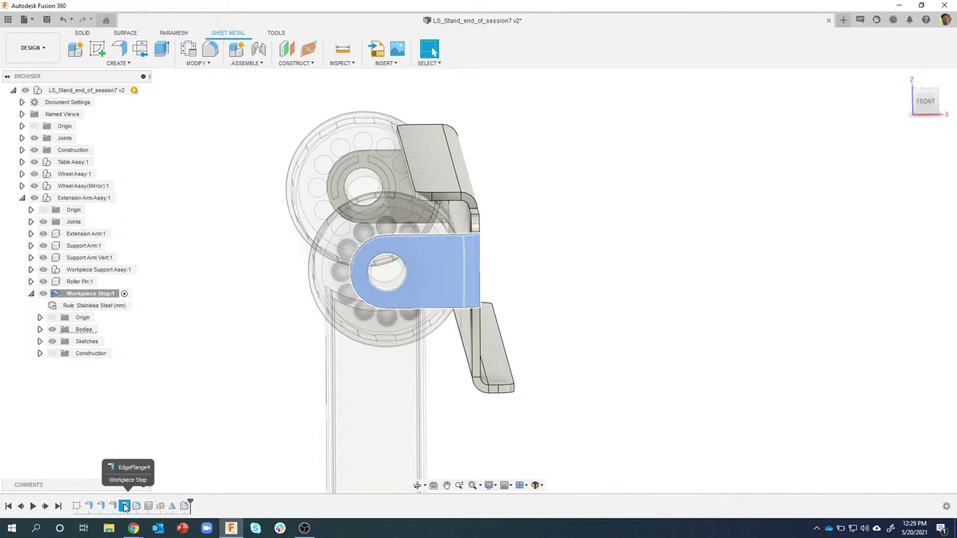
{"action": "right_click", "coordinate": [124, 507]}
{"action": "left_click", "coordinate": [151, 415]}
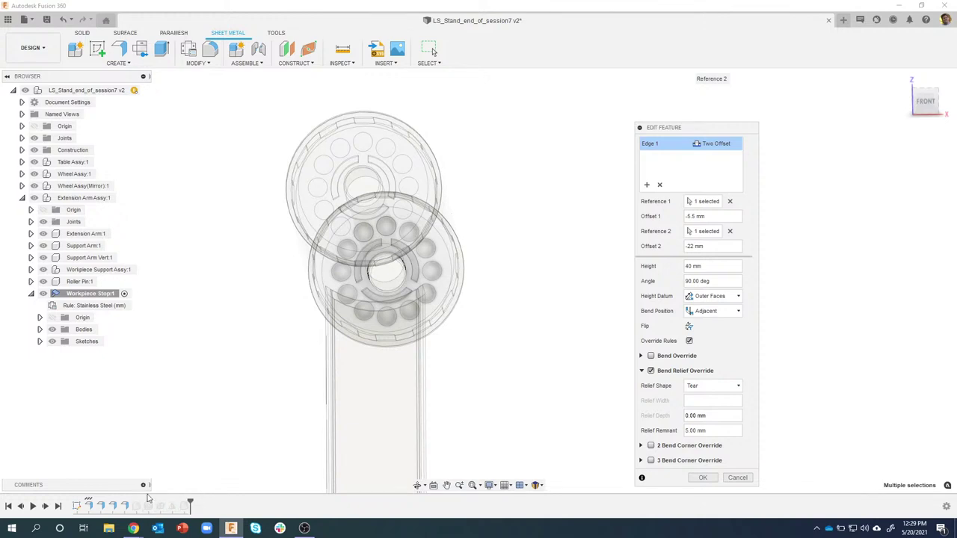
{"action": "scroll", "coordinate": [289, 348], "scroll_direction": "down", "scroll_amount": 5}
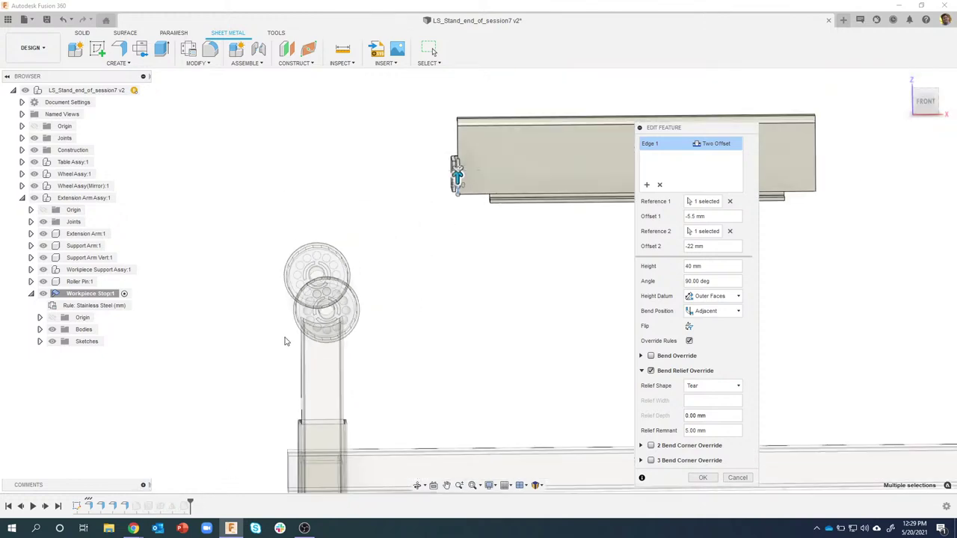
{"action": "middle_click_drag", "start_coordinate": [478, 215], "coordinate": [380, 288], "text": "shift"}
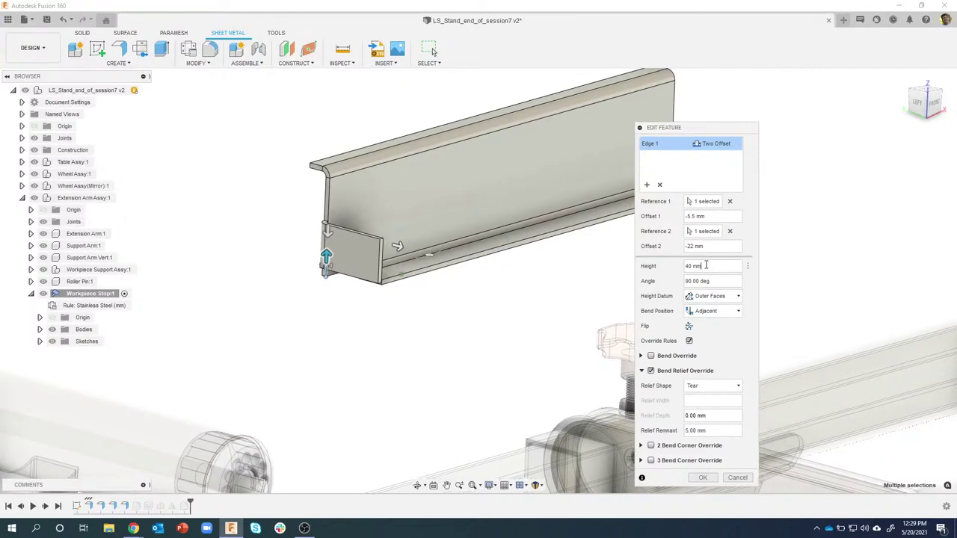
{"action": "left_click_drag", "start_coordinate": [705, 266], "coordinate": [679, 269]}
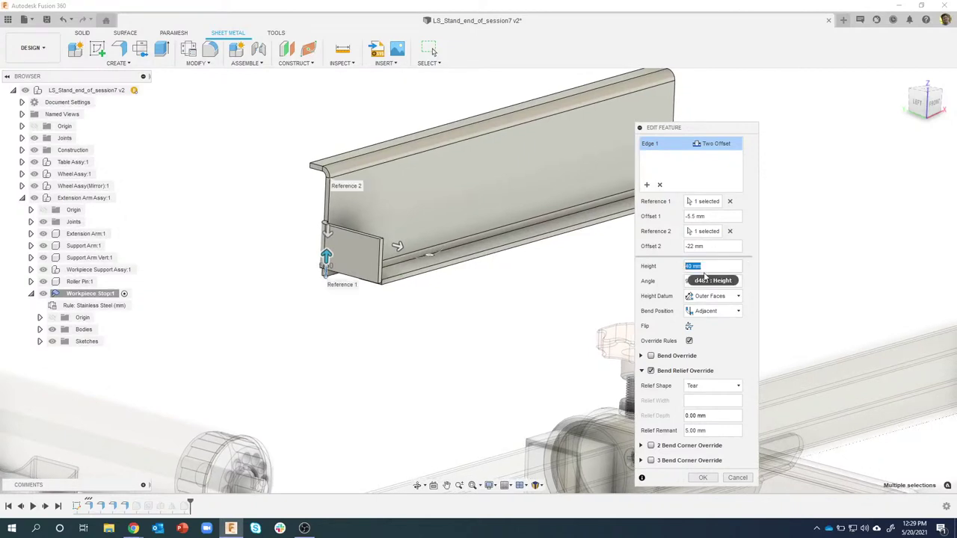
{"action": "type", "text": "50"}
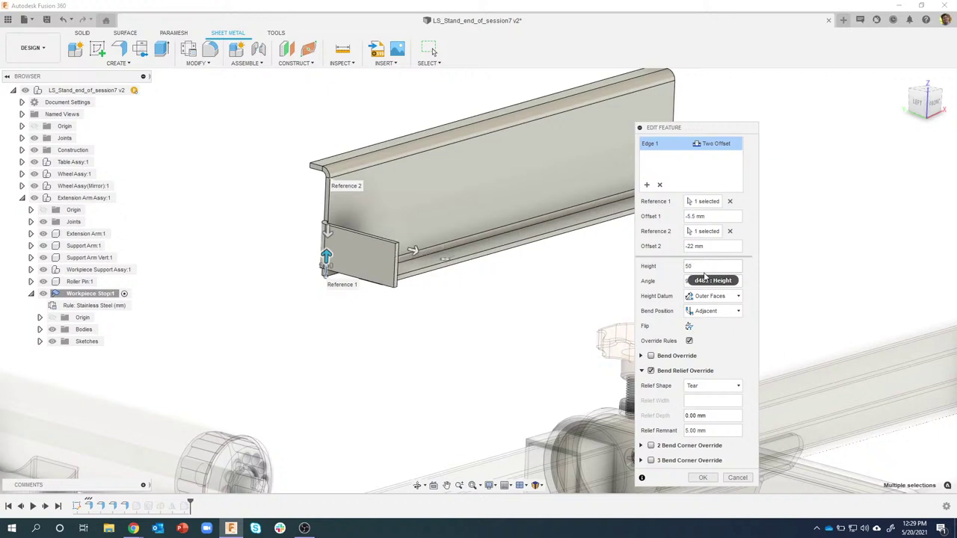
{"action": "middle_click_drag", "start_coordinate": [366, 207], "coordinate": [576, 260], "text": "shift"}
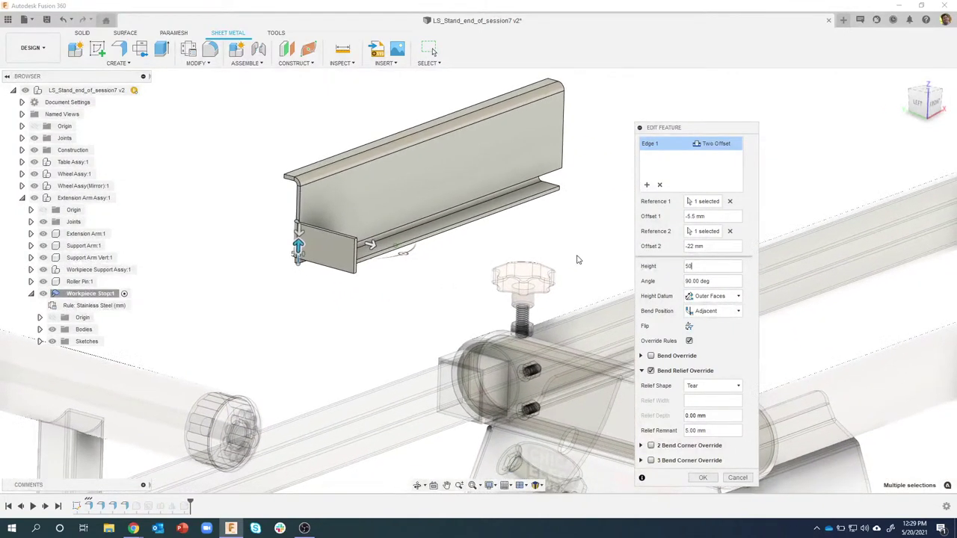
{"action": "left_click", "coordinate": [706, 478]}
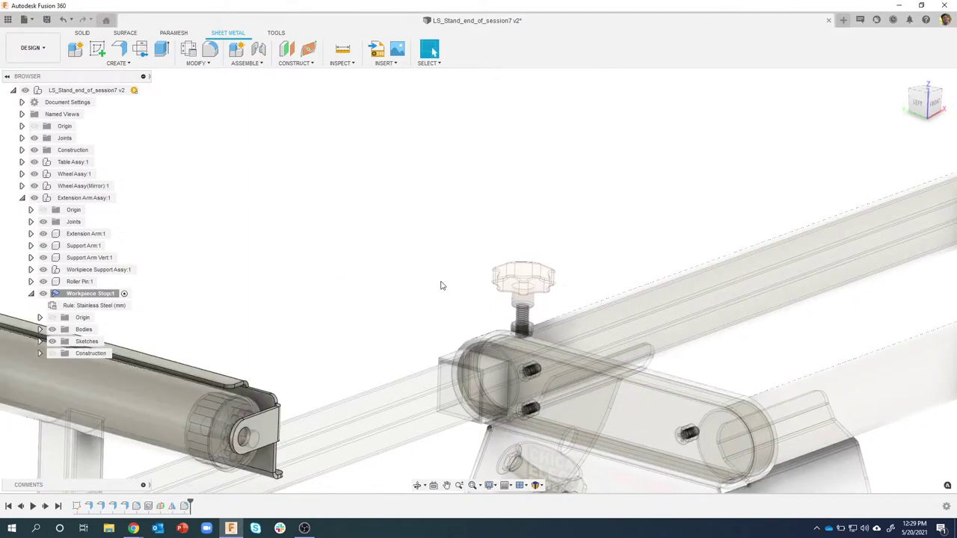
Check the lengthened flange's clearance around the roller and activate the Extension Arm Assy component.
{"action": "middle_click_drag", "start_coordinate": [442, 284], "coordinate": [246, 300], "text": "shift"}
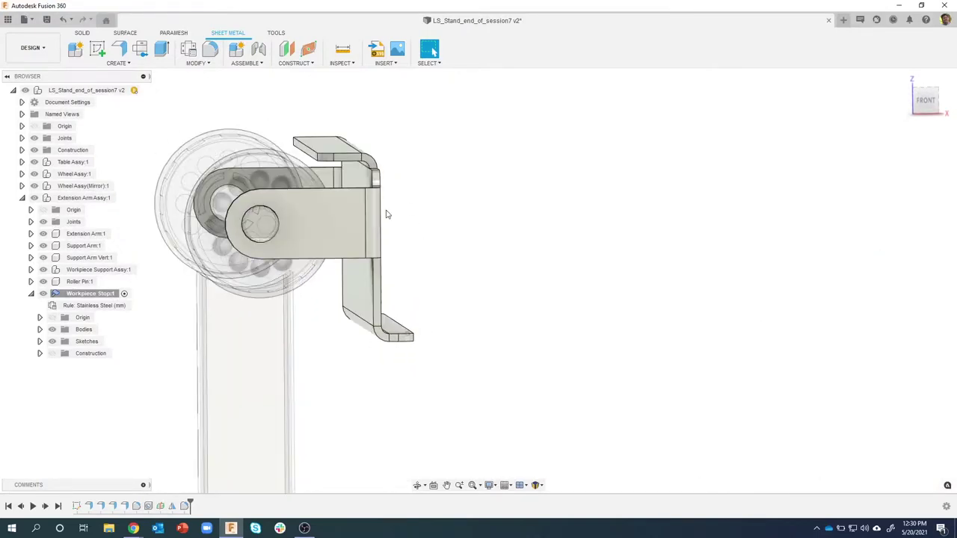
{"action": "middle_click_drag", "start_coordinate": [321, 389], "coordinate": [252, 355], "text": "shift"}
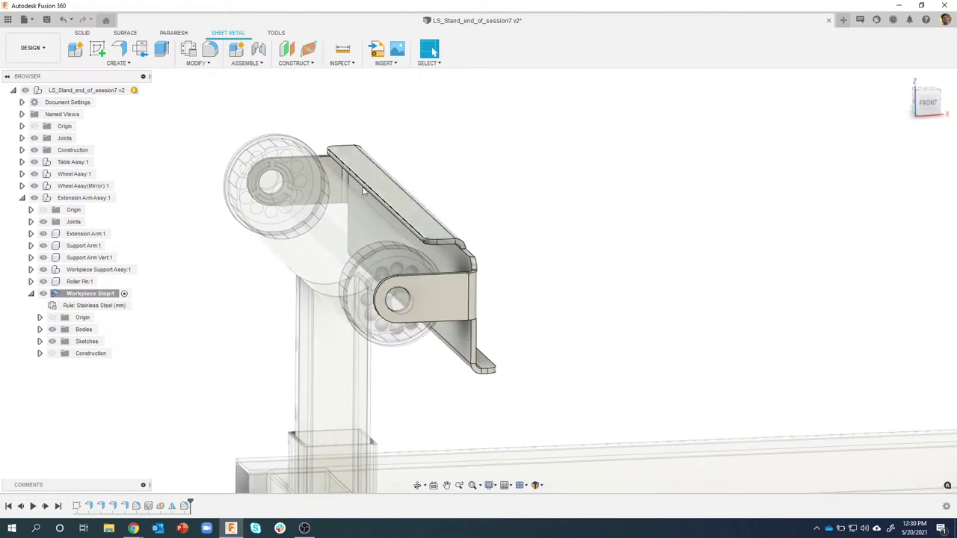
{"action": "middle_click_drag", "start_coordinate": [208, 178], "coordinate": [154, 155], "text": "shift"}
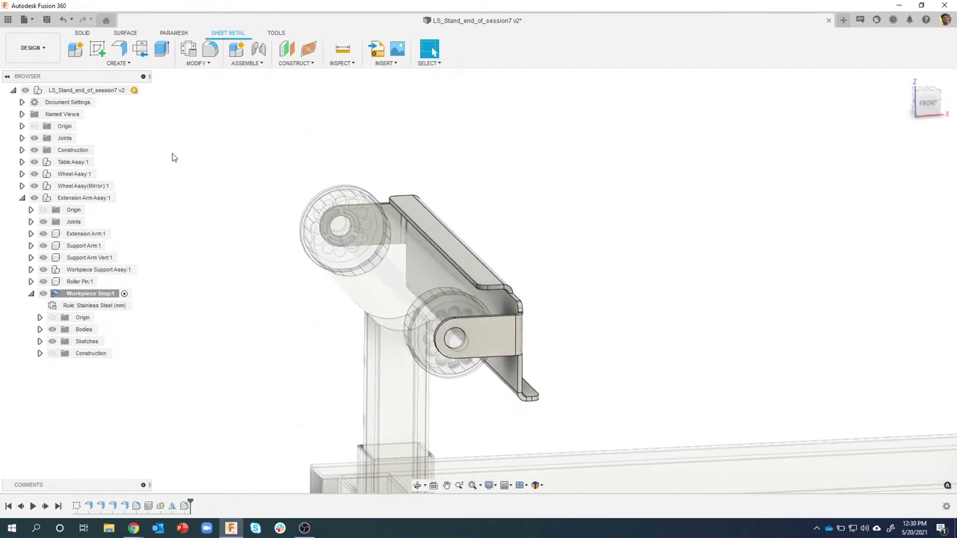
{"action": "middle_click_drag", "start_coordinate": [176, 149], "coordinate": [198, 258], "text": "shift"}
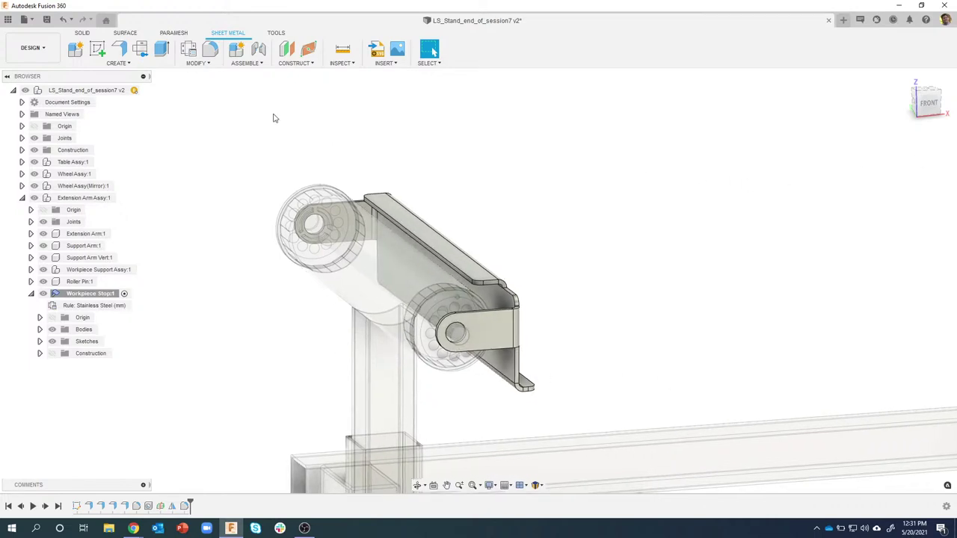
{"action": "double_click", "coordinate": [84, 198]}
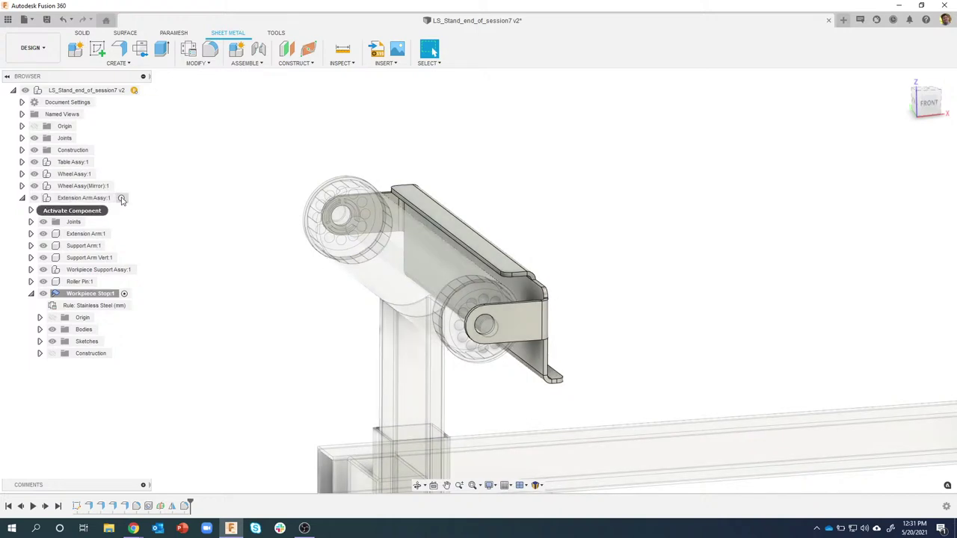
{"action": "left_click", "coordinate": [557, 227]}
{"action": "scroll", "coordinate": [532, 255], "scroll_direction": "down", "scroll_amount": 2}
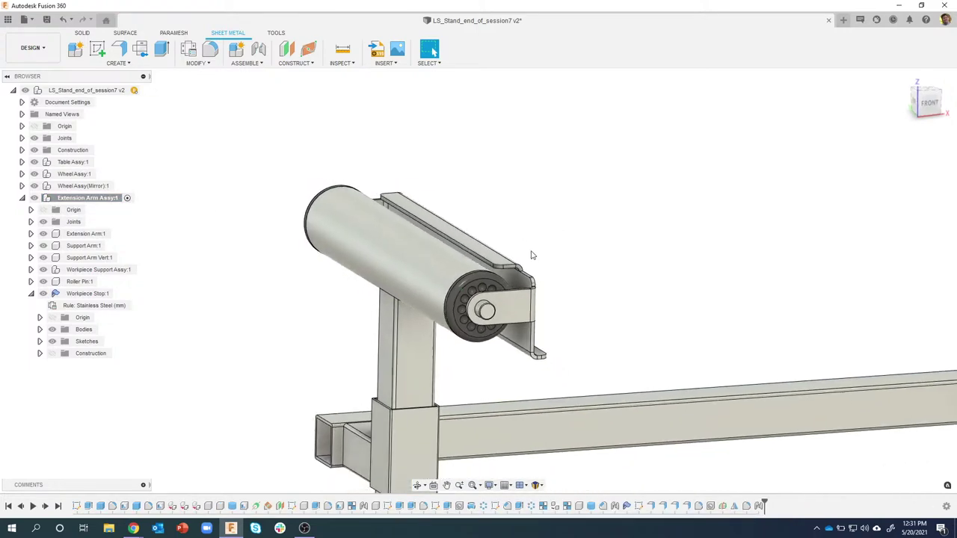
Start a solid Hole on the narrow outer side face of the Support Arm Vert's sleeve and position it near the face's middle.
{"action": "middle_click_drag", "start_coordinate": [530, 256], "coordinate": [363, 344], "text": "shift"}
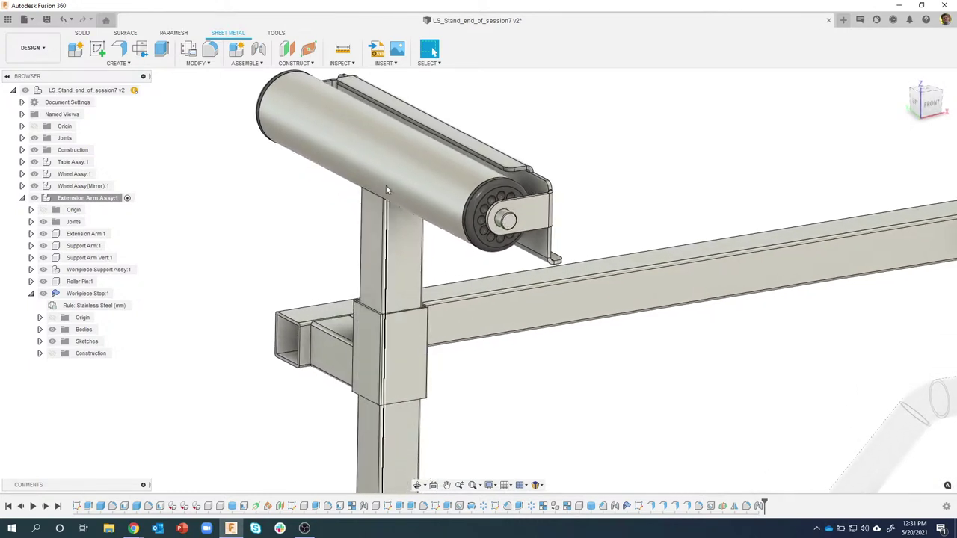
{"action": "middle_click_drag", "start_coordinate": [374, 256], "coordinate": [314, 289], "text": "shift"}
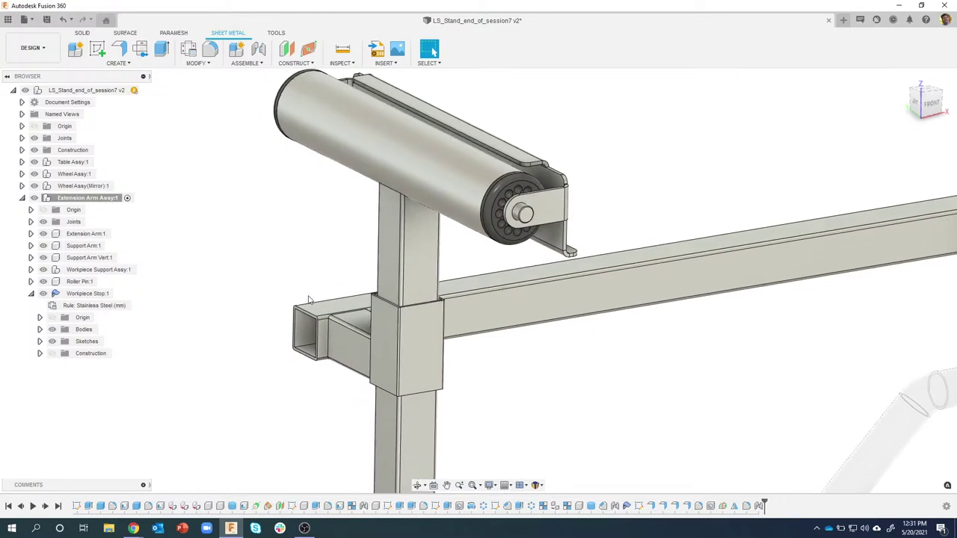
{"action": "scroll", "coordinate": [302, 279], "scroll_direction": "up", "scroll_amount": 5}
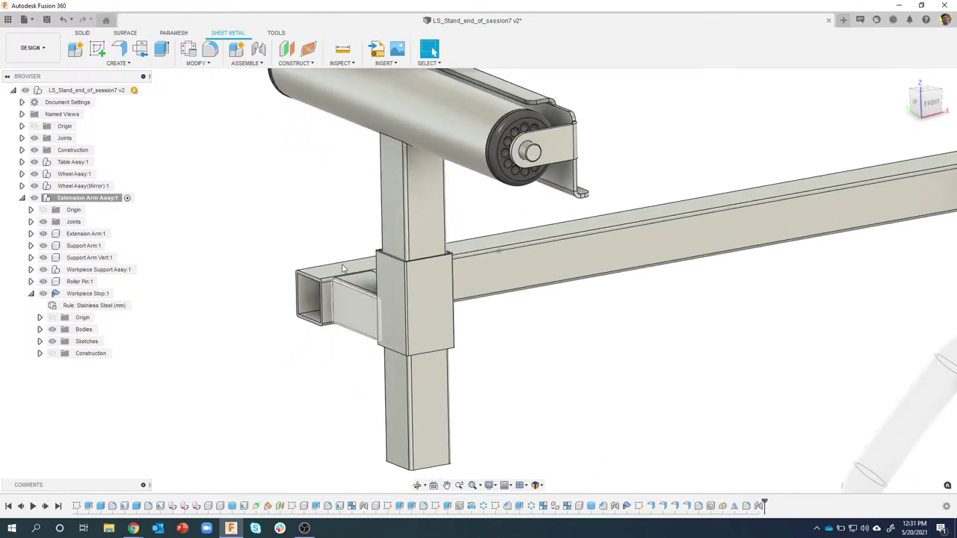
{"action": "middle_click_drag", "start_coordinate": [367, 317], "coordinate": [430, 312], "text": "shift"}
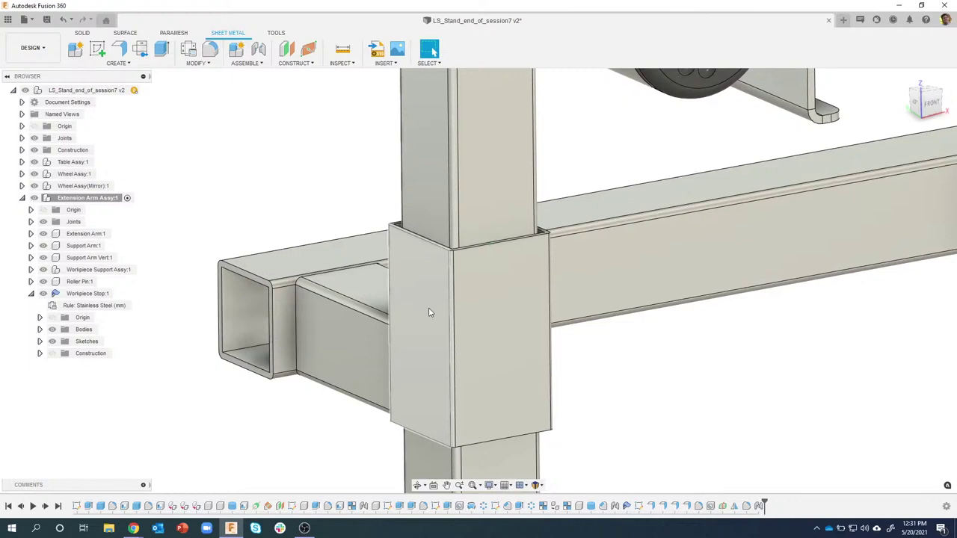
{"action": "left_click", "coordinate": [86, 198]}
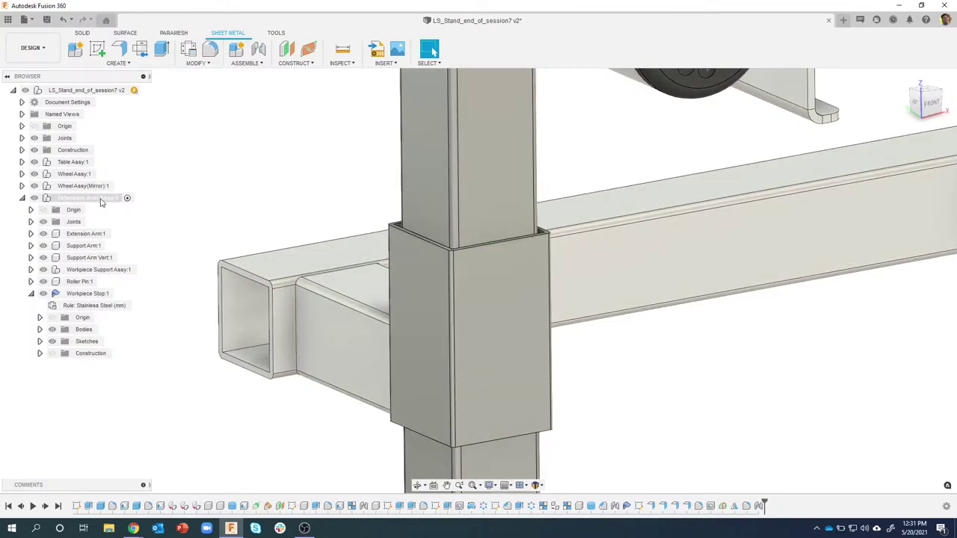
{"action": "left_click", "coordinate": [127, 198]}
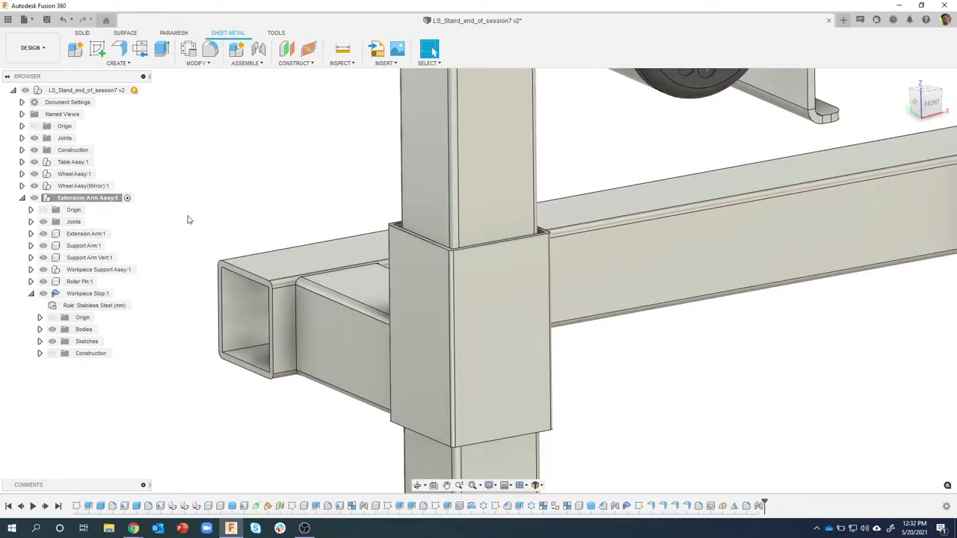
{"action": "left_click", "coordinate": [141, 68]}
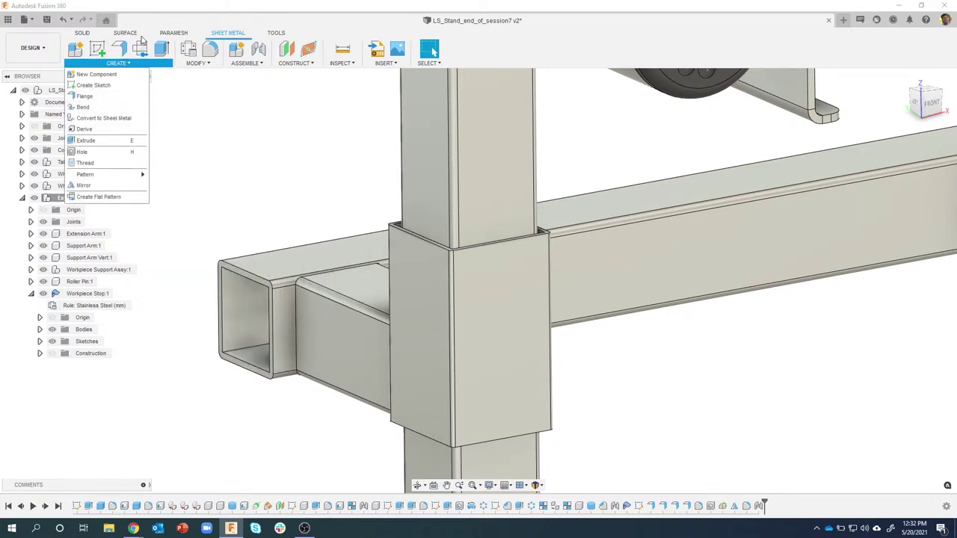
{"action": "left_click", "coordinate": [84, 33]}
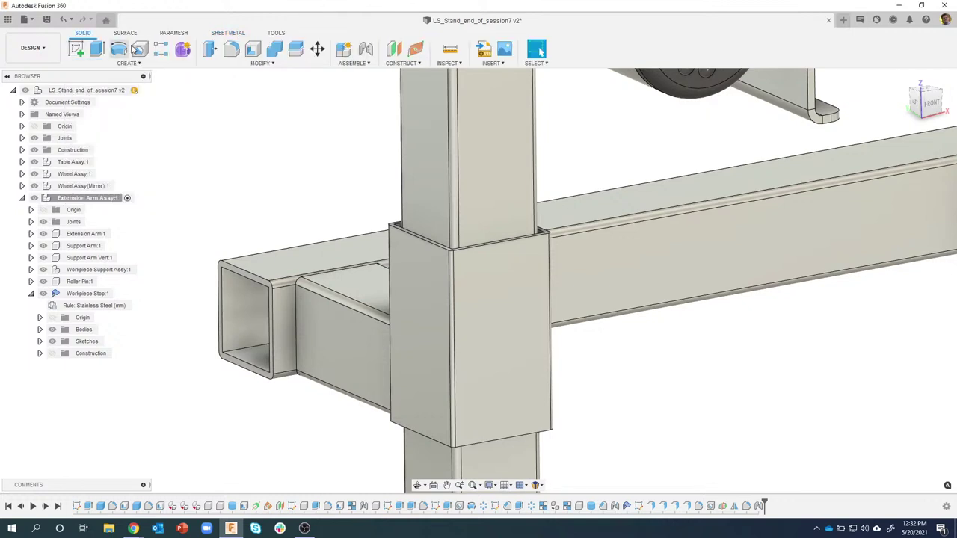
{"action": "left_click", "coordinate": [139, 50]}
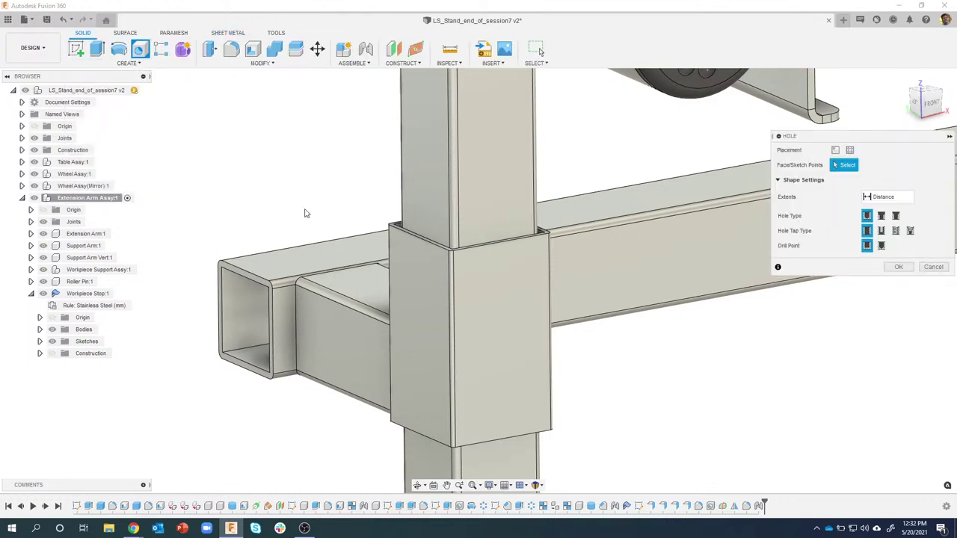
{"action": "left_click", "coordinate": [423, 291]}
{"action": "mouse_move", "coordinate": [421, 290]}
{"action": "middle_mouse_down", "text": "shift"}
{"action": "mouse_move", "coordinate": [387, 295]}
{"action": "mouse_move", "coordinate": [402, 292]}
{"action": "middle_mouse_up", "text": "shift"}
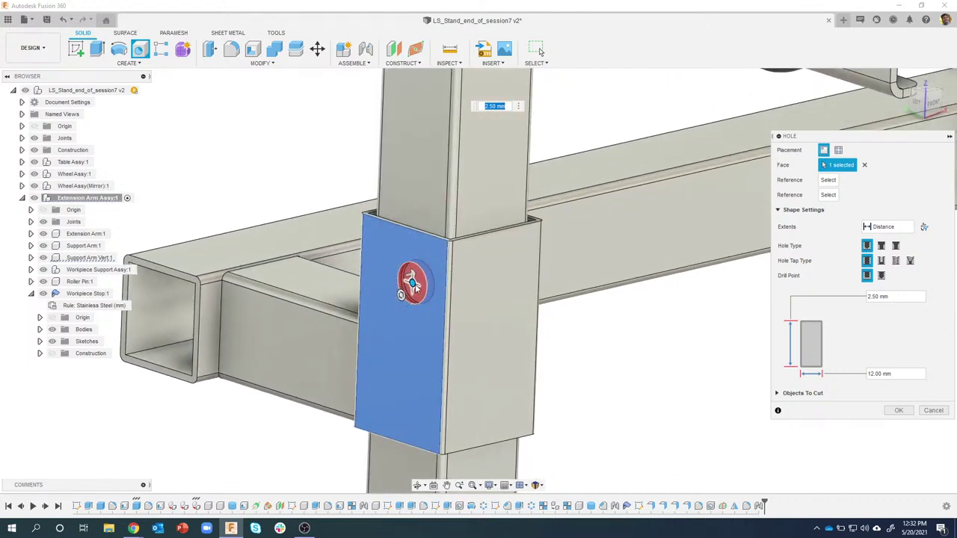
{"action": "left_click_drag", "start_coordinate": [413, 284], "coordinate": [390, 345]}
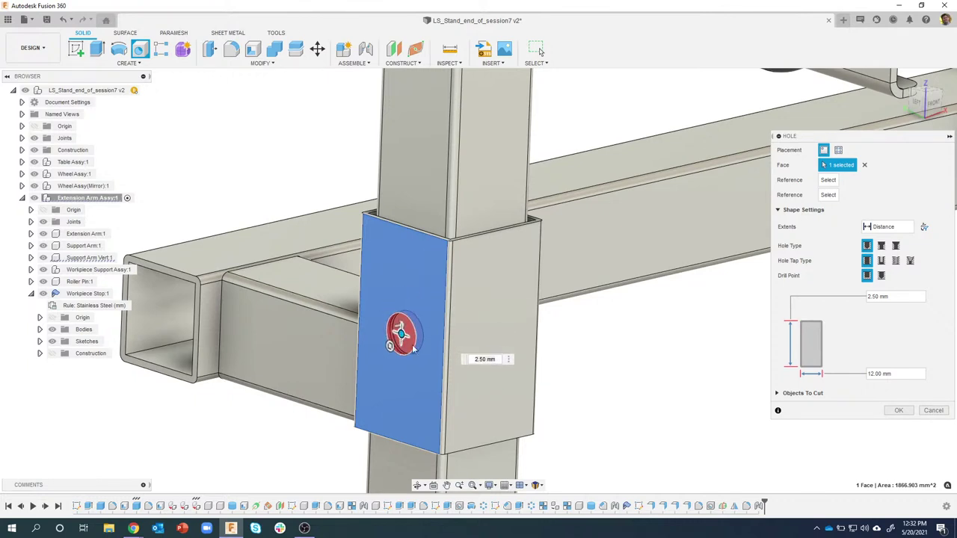
{"action": "middle_click_drag", "start_coordinate": [413, 349], "coordinate": [464, 337], "text": "shift"}
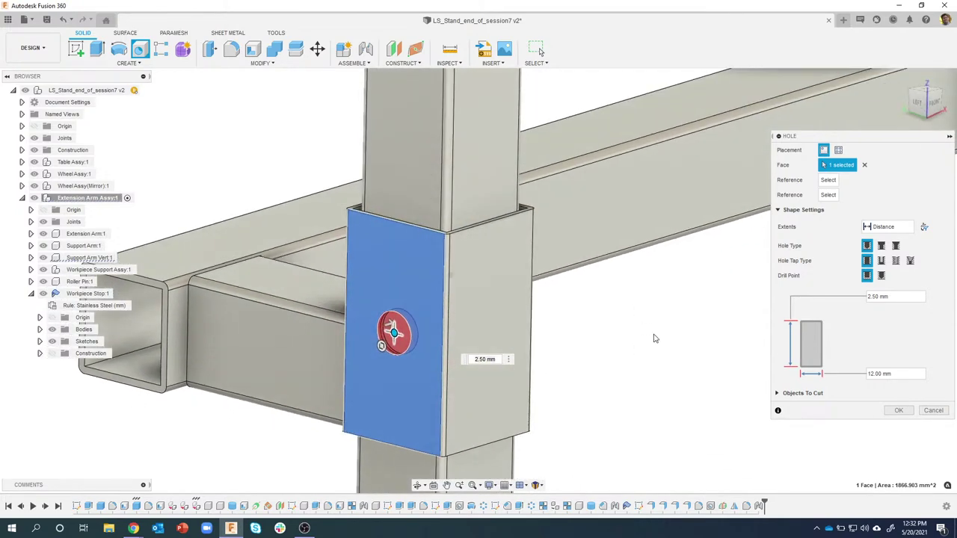
Set the hole's diameter to 9 mm and its extents to To, ending at the inner face of the same sleeve wall.
{"action": "middle_click_drag", "start_coordinate": [654, 338], "coordinate": [677, 326], "text": "shift"}
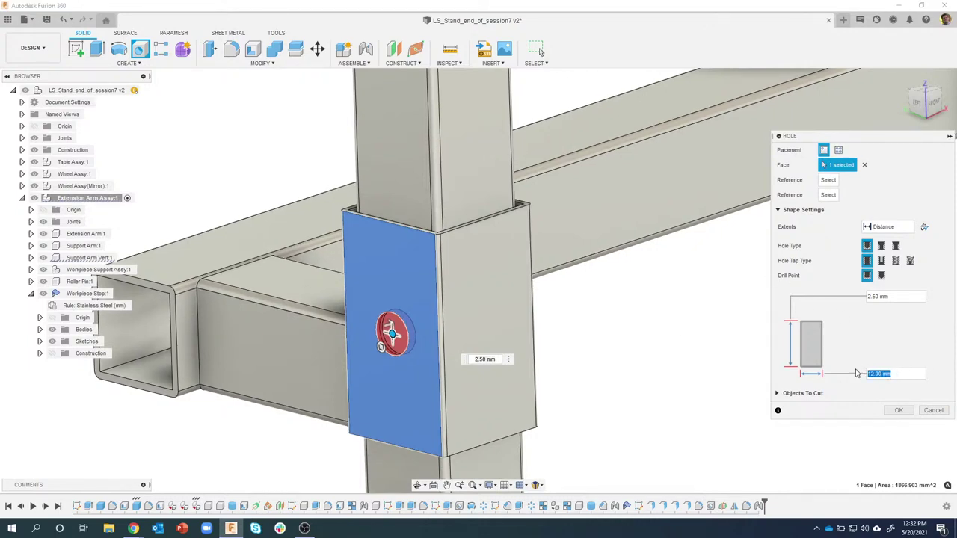
{"action": "middle_click_drag", "start_coordinate": [657, 357], "coordinate": [797, 263], "text": "shift"}
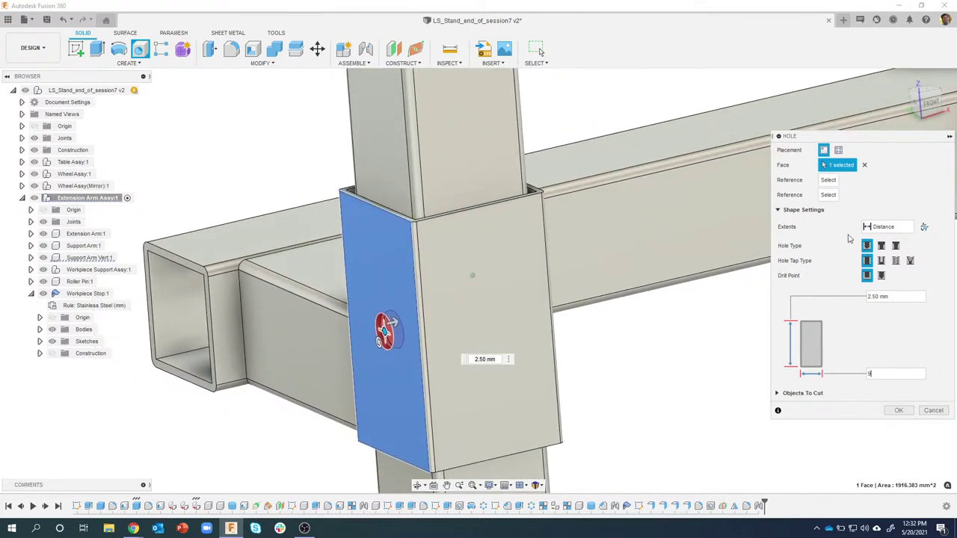
{"action": "left_click", "coordinate": [897, 227]}
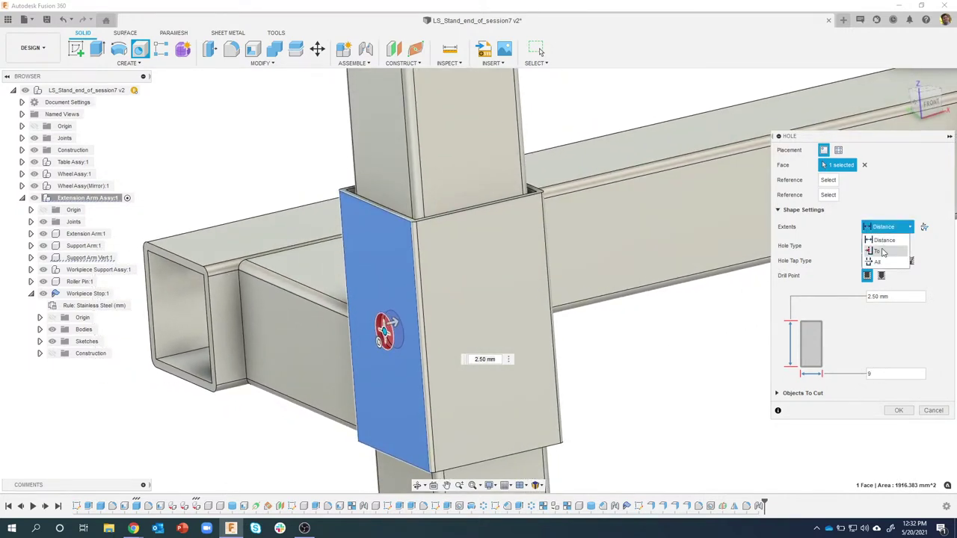
{"action": "left_click", "coordinate": [886, 240]}
{"action": "middle_click_drag", "start_coordinate": [683, 228], "coordinate": [387, 193], "text": "shift"}
{"action": "scroll", "coordinate": [387, 192], "scroll_direction": "up", "scroll_amount": 3}
{"action": "scroll", "coordinate": [395, 232], "scroll_direction": "up", "scroll_amount": 3}
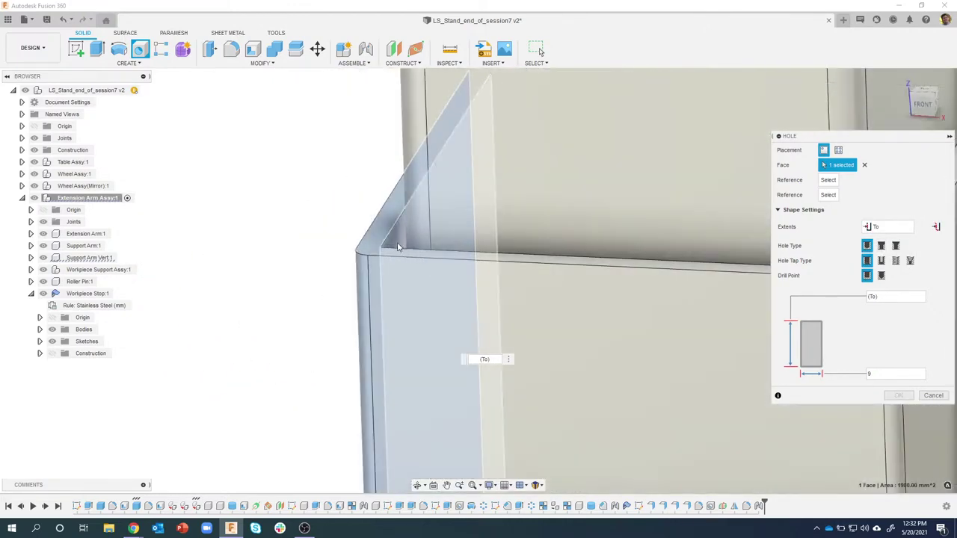
{"action": "left_click", "coordinate": [398, 247]}
{"action": "scroll", "coordinate": [299, 237], "scroll_direction": "down", "scroll_amount": 3}
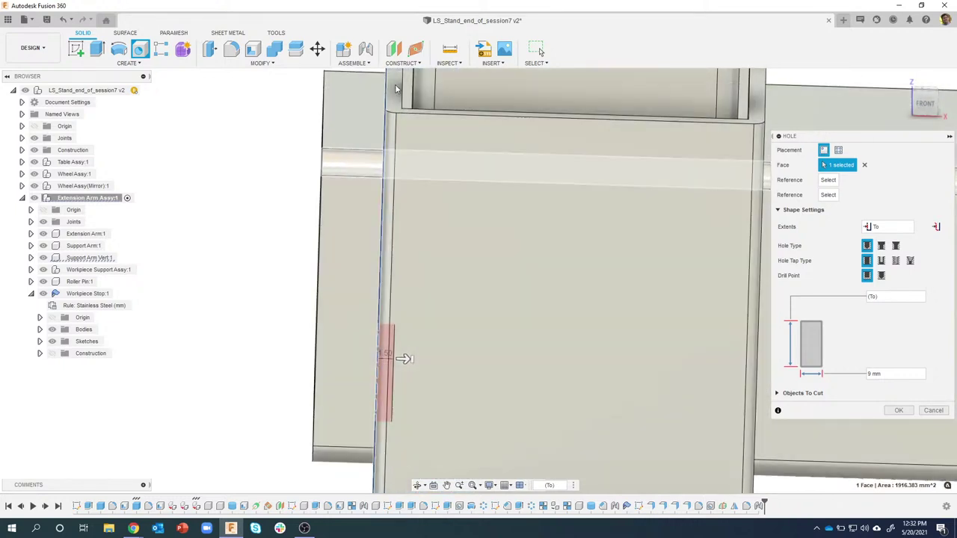
Review the objects to cut and create the hole in the Support Arm Vert body.
{"action": "middle_click_drag", "start_coordinate": [392, 109], "coordinate": [469, 179], "text": "shift"}
{"action": "scroll", "coordinate": [471, 182], "scroll_direction": "down", "scroll_amount": 3}
{"action": "middle_click_drag", "start_coordinate": [488, 135], "coordinate": [498, 153], "text": "shift"}
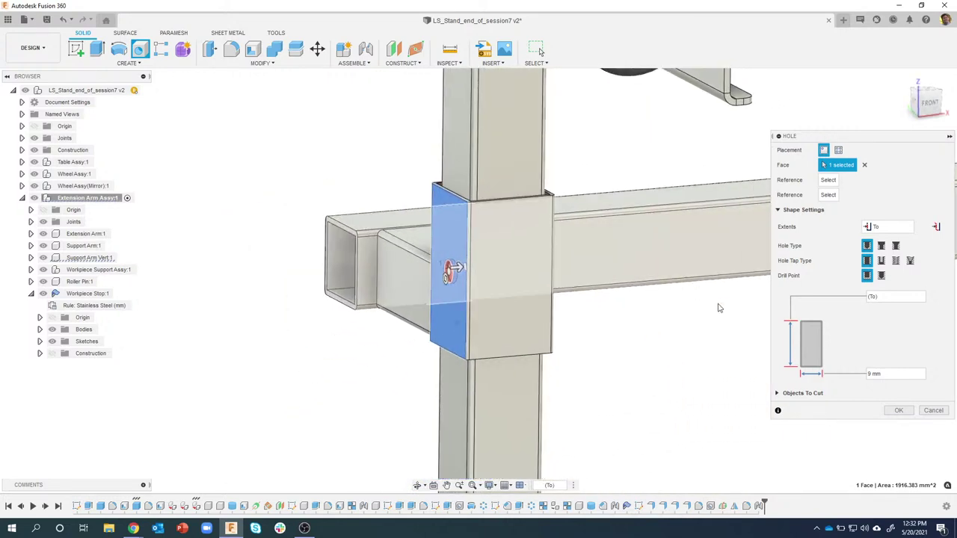
{"action": "left_click", "coordinate": [778, 393]}
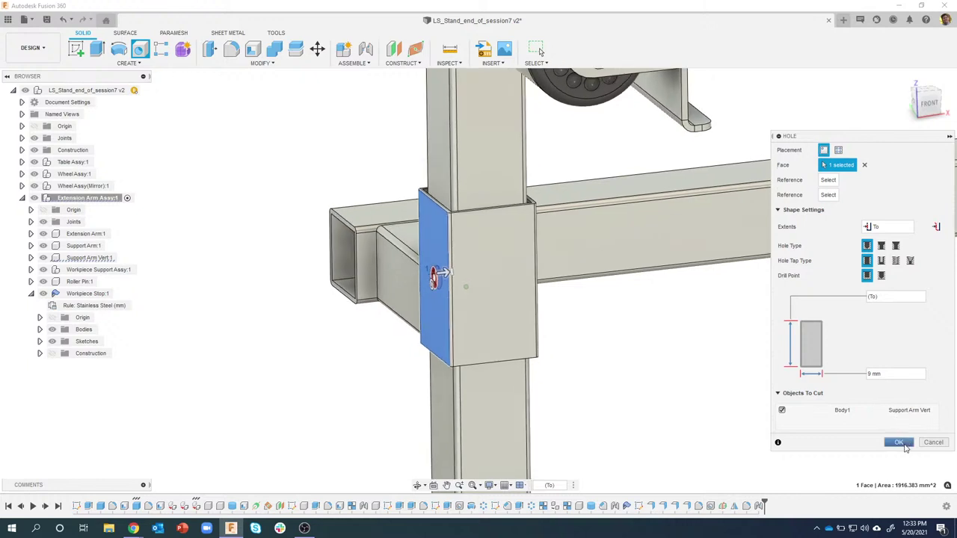
{"action": "left_click", "coordinate": [899, 443]}
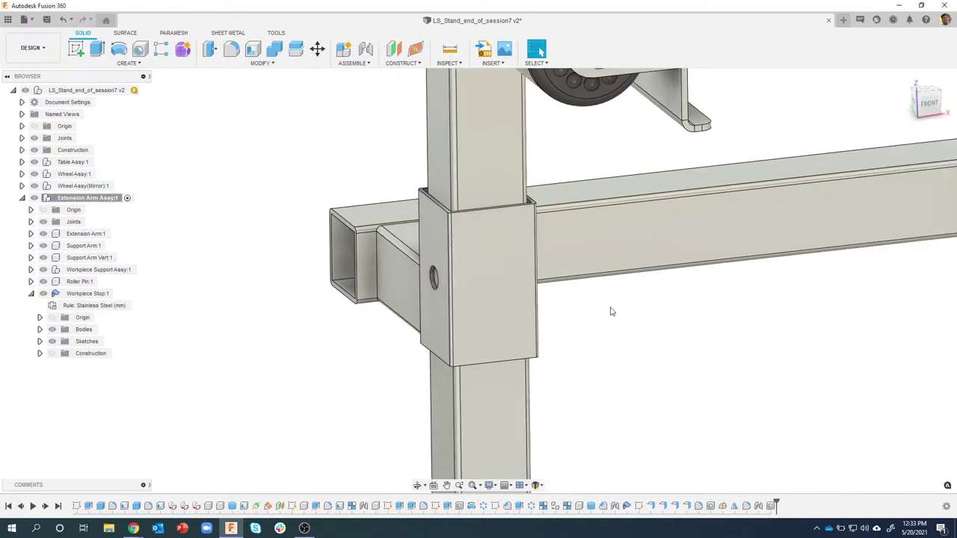
{"action": "middle_click_drag", "start_coordinate": [612, 311], "coordinate": [544, 316], "text": "shift"}
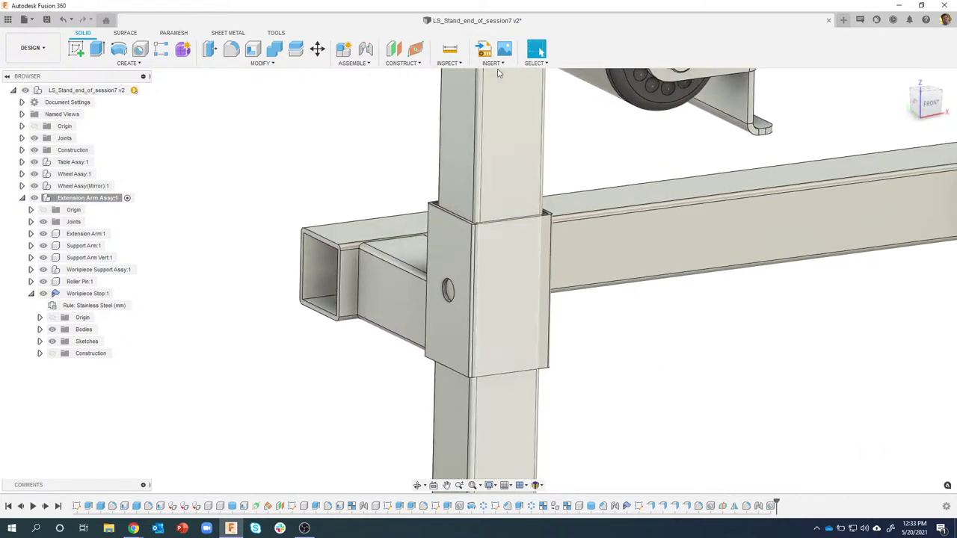
Open the McMaster-Carr component catalogue for insertion and look up part 90592A022.
{"action": "left_click", "coordinate": [494, 64]}
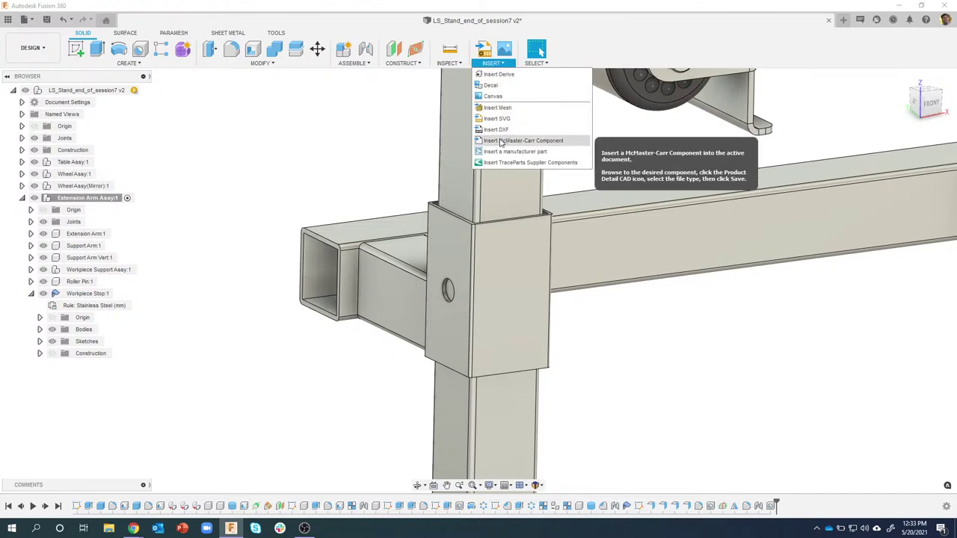
{"action": "left_click", "coordinate": [495, 141]}
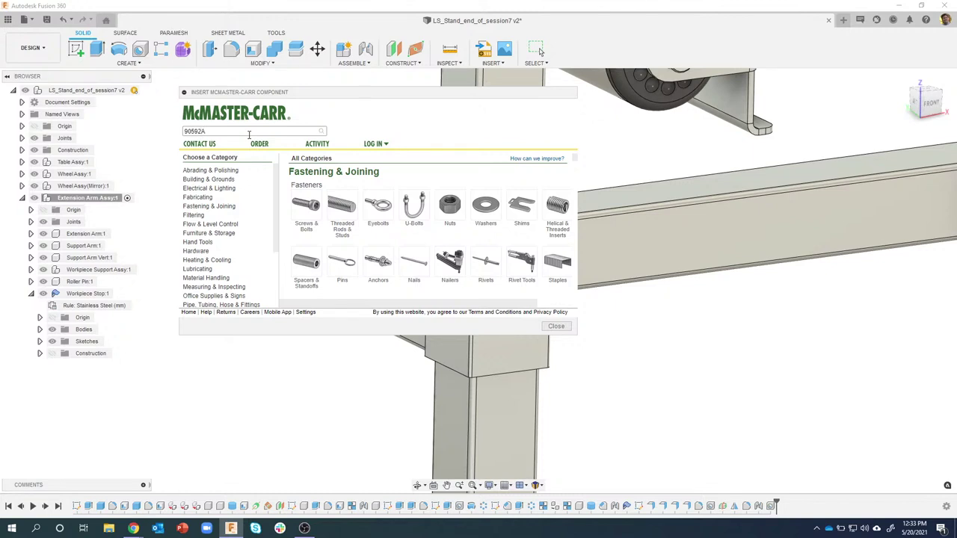
{"action": "key", "text": "Return"}
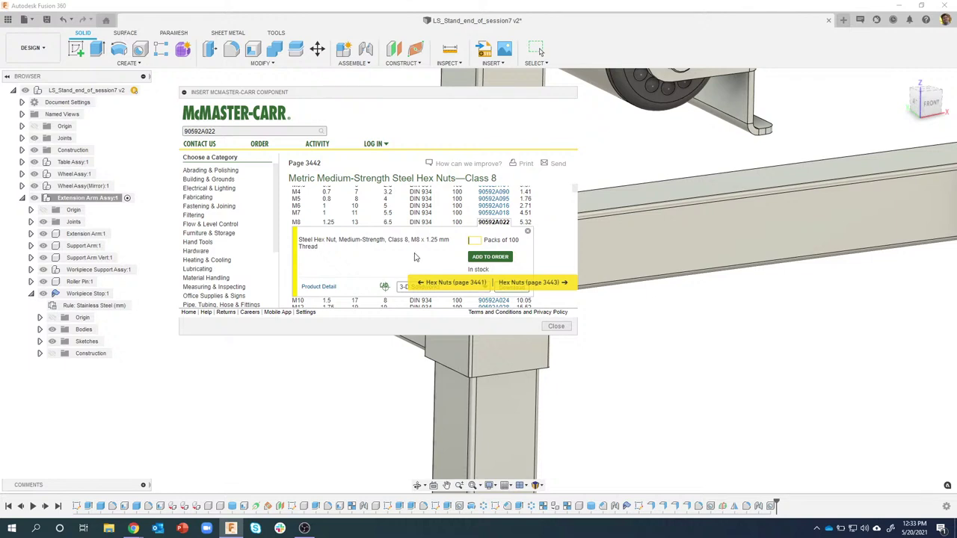
Choose the 3-D STEP format for the M8 x 1.25 mm steel hex nut and insert it into the Extension Arm Assy.
{"action": "left_click", "coordinate": [477, 269]}
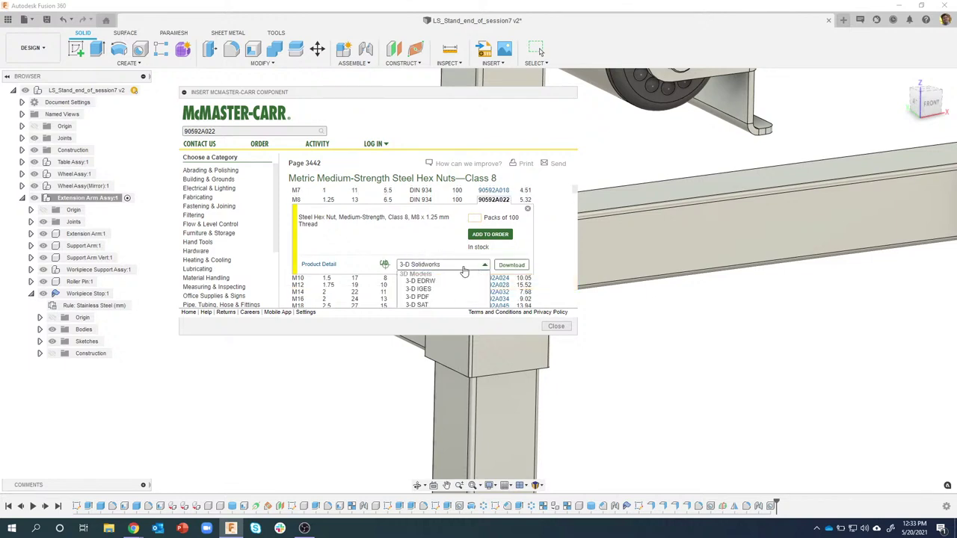
{"action": "scroll", "coordinate": [459, 281], "scroll_direction": "down", "scroll_amount": 1}
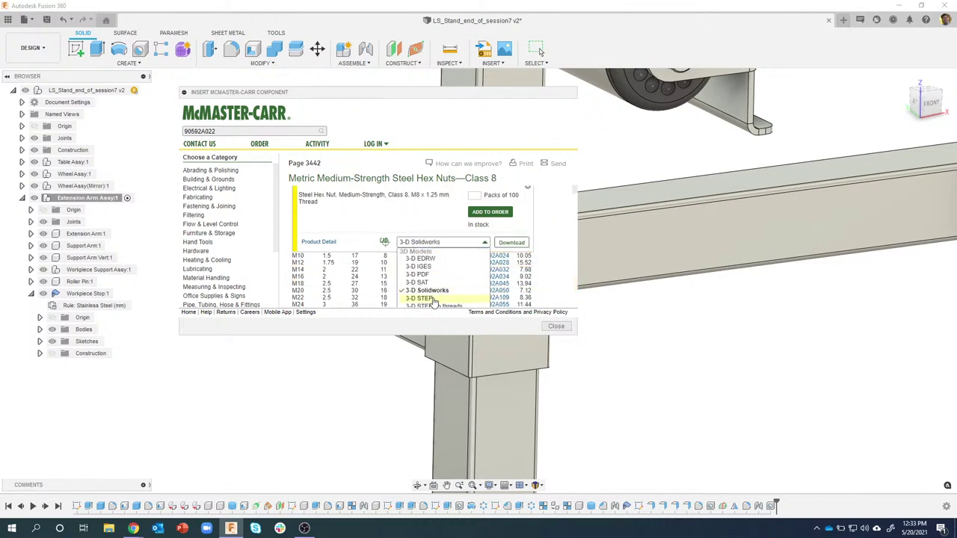
{"action": "left_click", "coordinate": [431, 298]}
{"action": "left_click", "coordinate": [468, 247]}
{"action": "scroll", "coordinate": [465, 265], "scroll_direction": "down", "scroll_amount": 1}
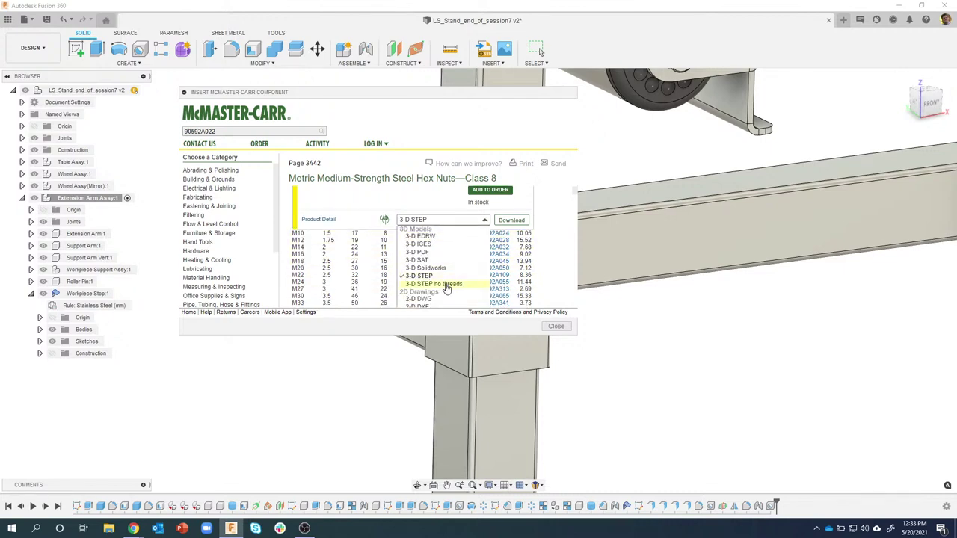
{"action": "left_click", "coordinate": [426, 199]}
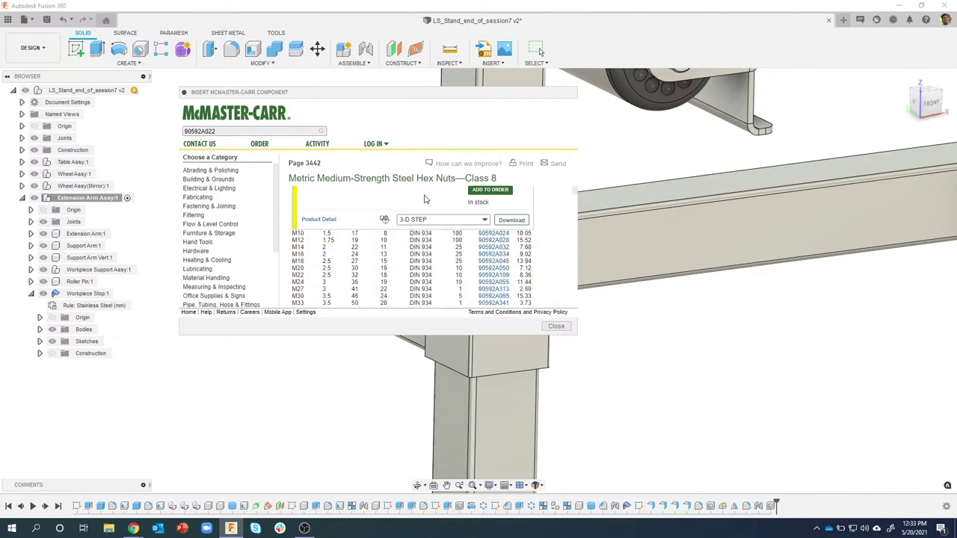
{"action": "left_click", "coordinate": [502, 222]}
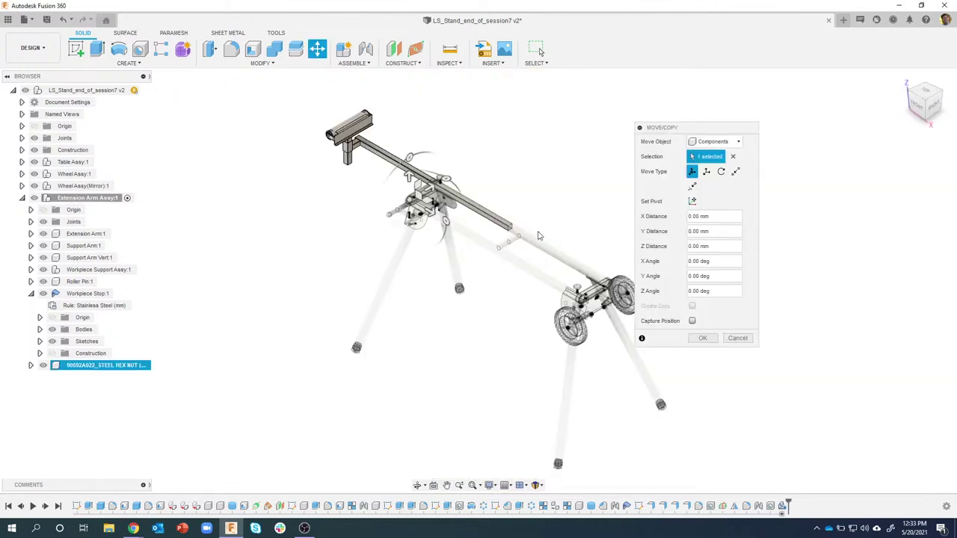
Move the inserted hex nut about -640.5 mm along X so it sits near the Support Arm Vert's sleeve.
{"action": "middle_click_drag", "start_coordinate": [431, 245], "coordinate": [479, 223], "text": "shift"}
{"action": "scroll", "coordinate": [449, 239], "scroll_direction": "up", "scroll_amount": 4}
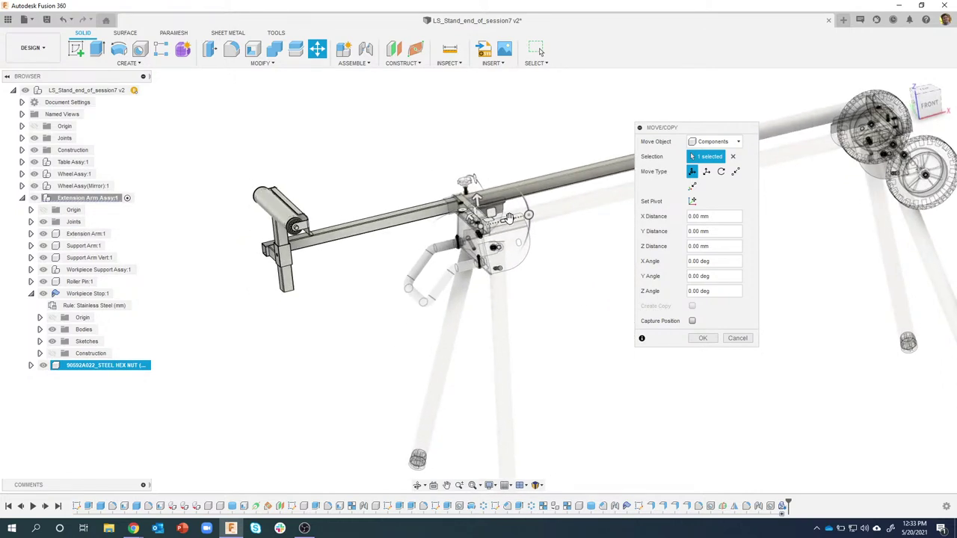
{"action": "left_click_drag", "start_coordinate": [508, 218], "coordinate": [273, 282]}
{"action": "scroll", "coordinate": [273, 282], "scroll_direction": "up", "scroll_amount": 5}
{"action": "middle_click_drag", "start_coordinate": [274, 281], "coordinate": [367, 357], "text": "shift"}
{"action": "scroll", "coordinate": [304, 266], "scroll_direction": "up", "scroll_amount": 4}
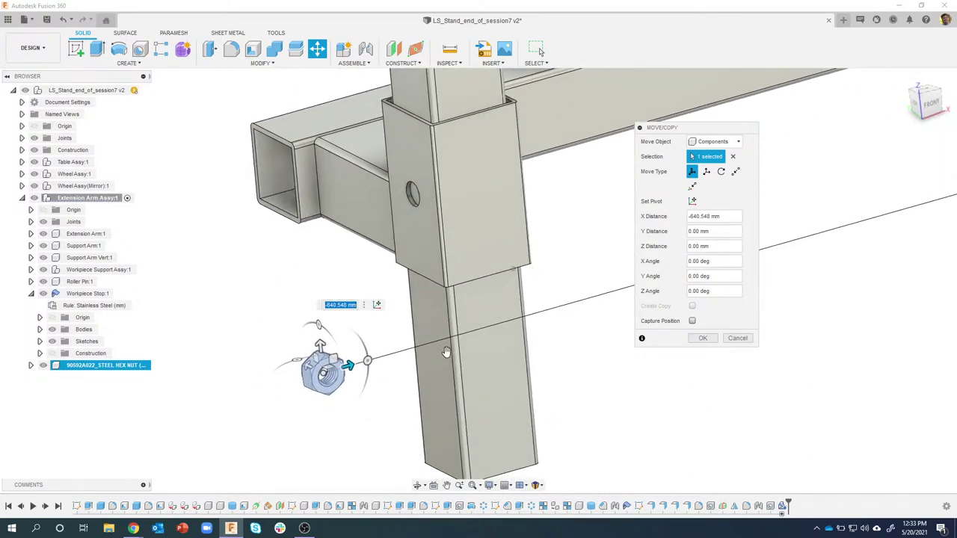
{"action": "left_click", "coordinate": [701, 338]}
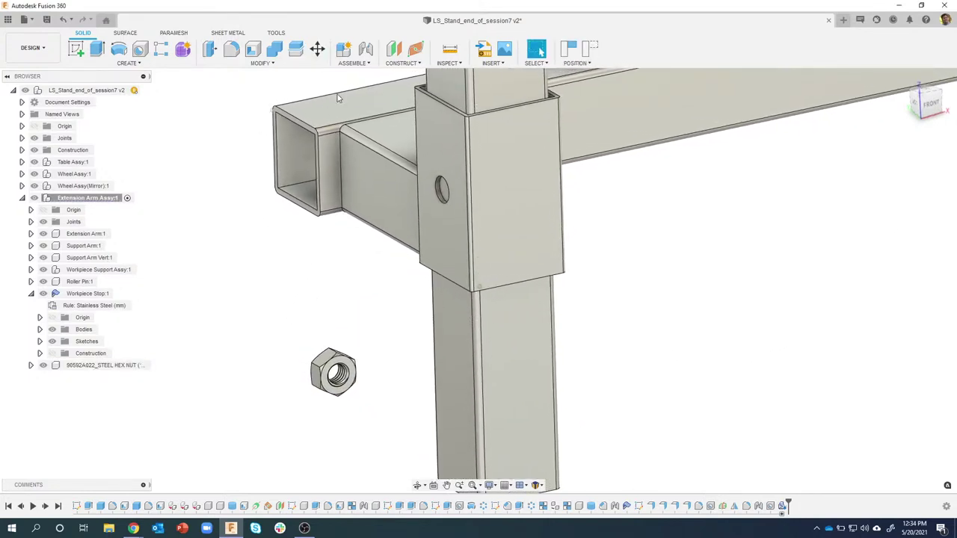
Start a rigid joint and place its first origin at the centre of the hex nut's round end face.
{"action": "left_click", "coordinate": [365, 49]}
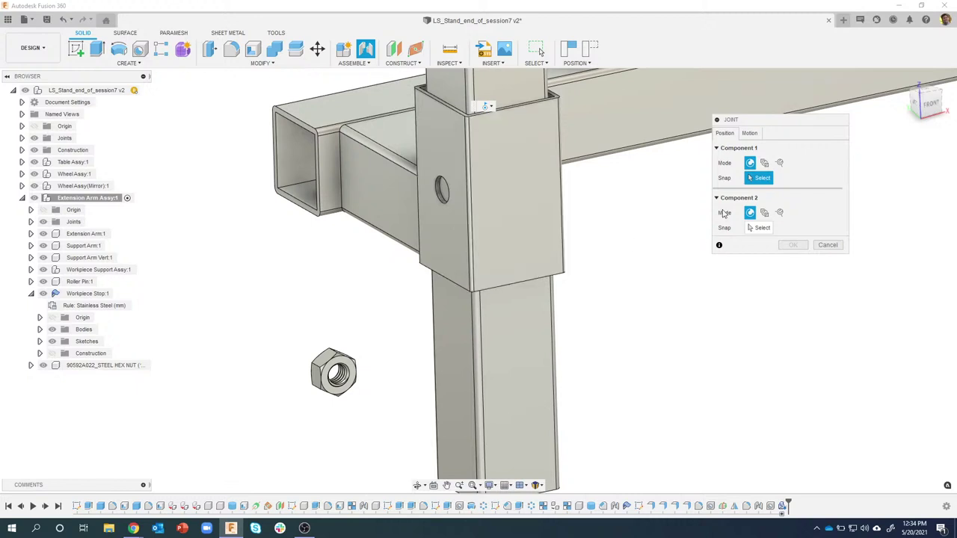
{"action": "left_click", "coordinate": [751, 133]}
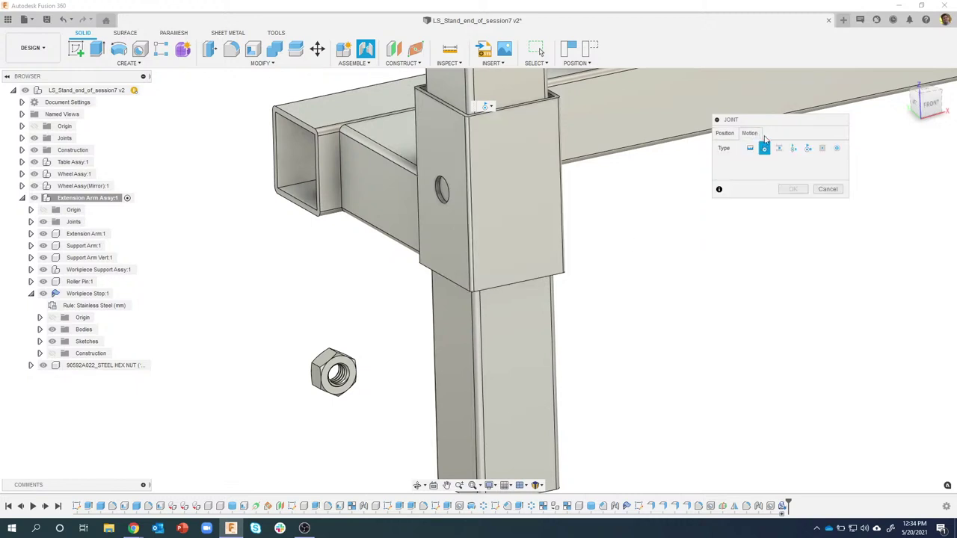
{"action": "left_click", "coordinate": [725, 133]}
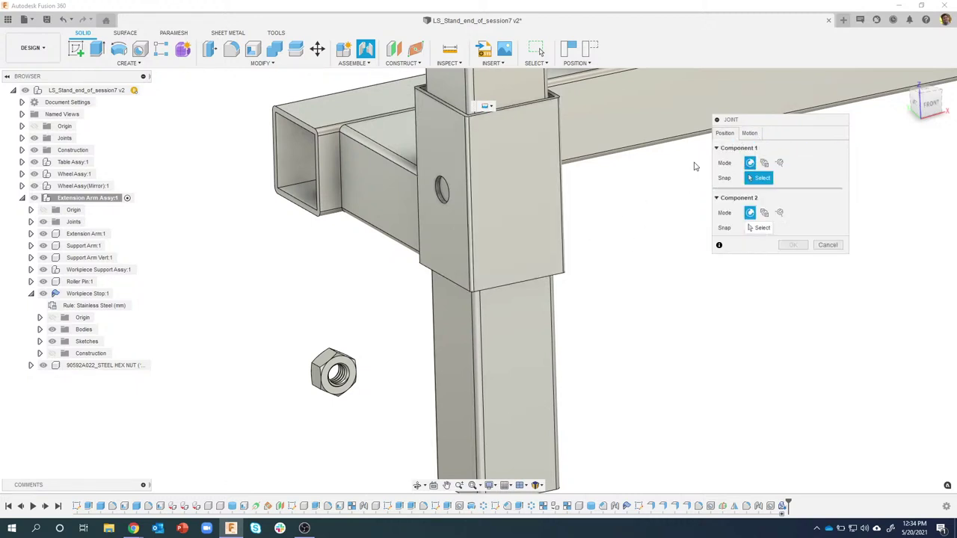
{"action": "scroll", "coordinate": [363, 367], "scroll_direction": "up", "scroll_amount": 4}
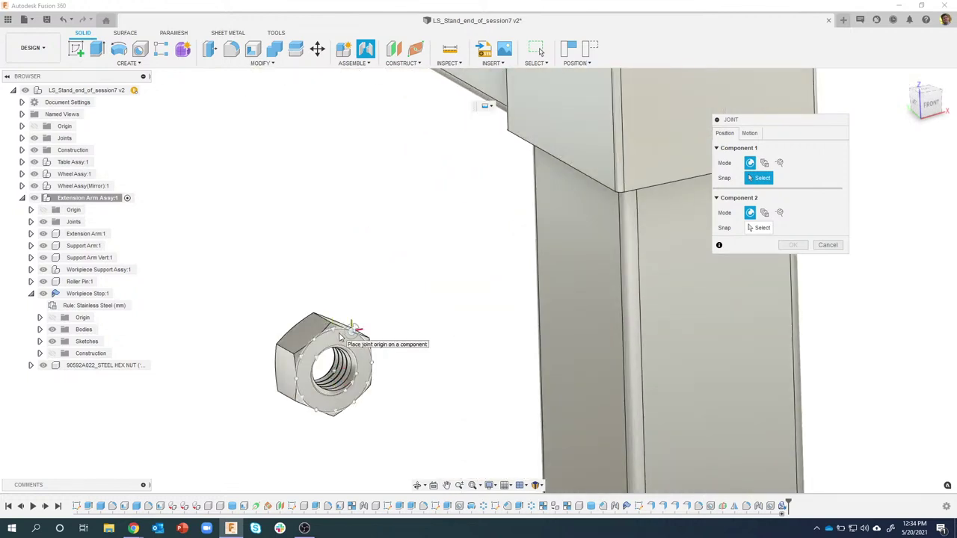
{"action": "left_click", "coordinate": [335, 371]}
{"action": "scroll", "coordinate": [431, 341], "scroll_direction": "down", "scroll_amount": 3}
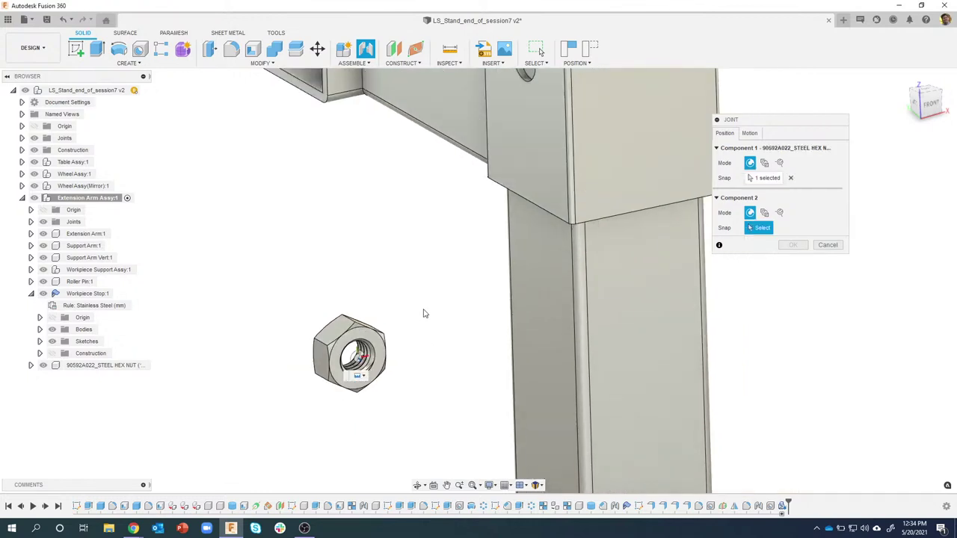
Snap the joint's second origin to the hole in the Support Arm Vert's sleeve, rotate the nut to -60 deg and create the joint.
{"action": "scroll", "coordinate": [498, 153], "scroll_direction": "up", "scroll_amount": 3}
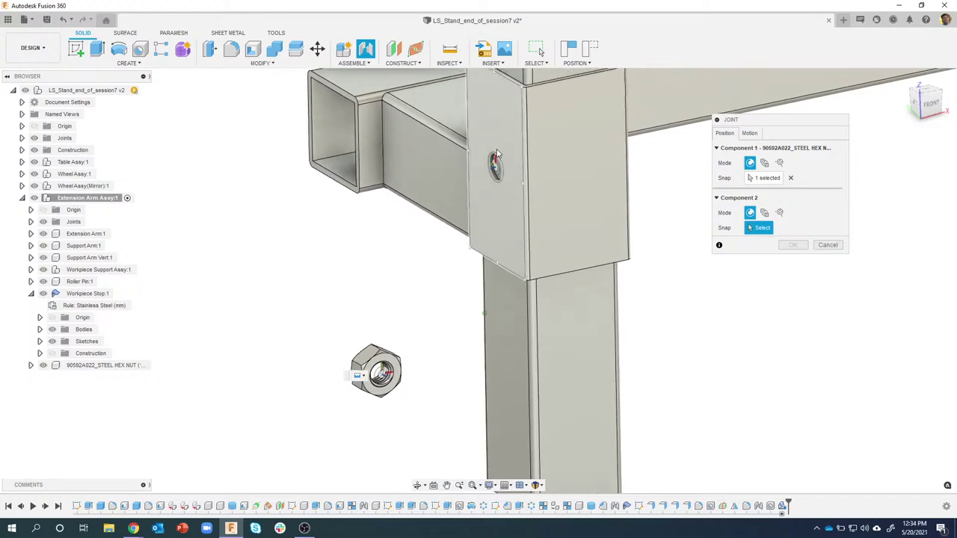
{"action": "scroll", "coordinate": [498, 152], "scroll_direction": "up", "scroll_amount": 2}
{"action": "left_click", "coordinate": [483, 166]}
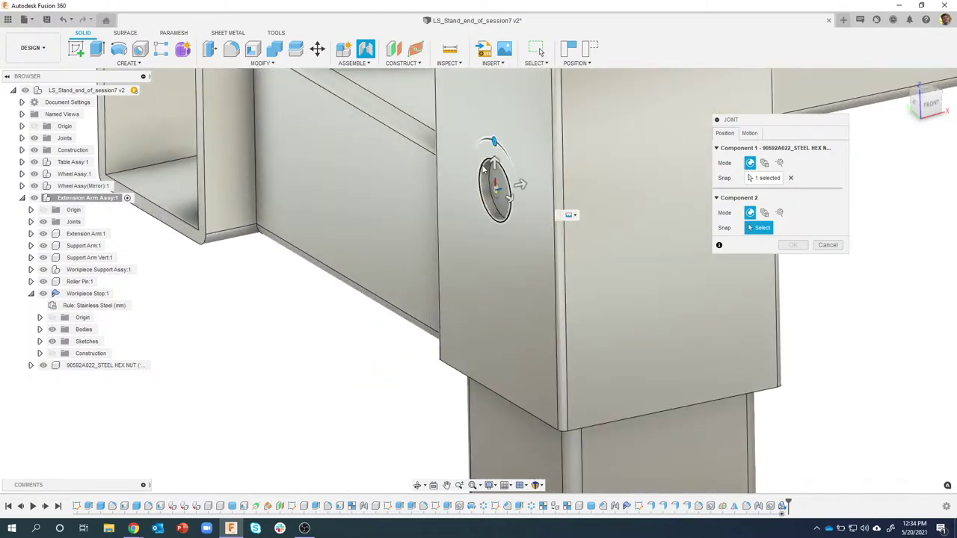
{"action": "middle_click_drag", "start_coordinate": [478, 257], "coordinate": [500, 167], "text": "shift"}
{"action": "left_click_drag", "start_coordinate": [500, 168], "coordinate": [539, 172]}
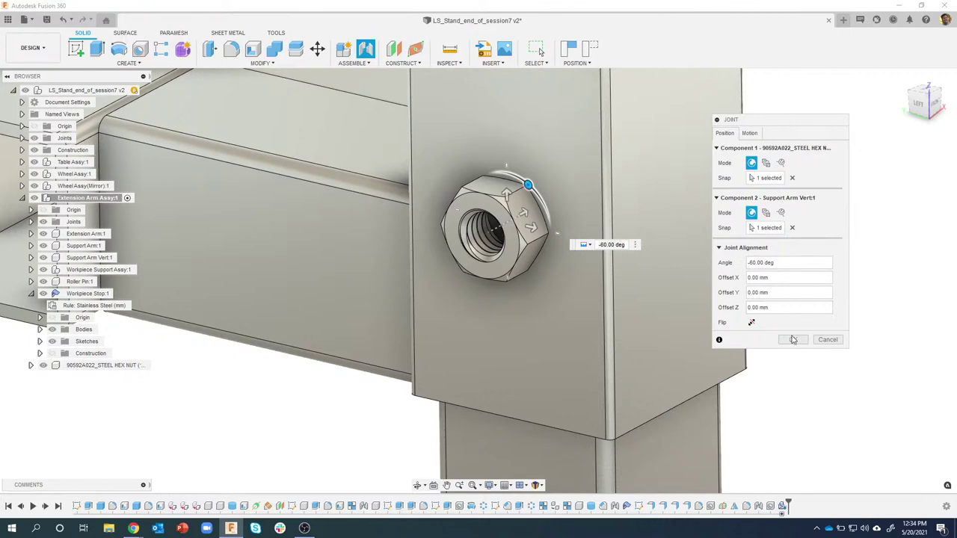
{"action": "left_click", "coordinate": [794, 339]}
{"action": "scroll", "coordinate": [810, 346], "scroll_direction": "down", "scroll_amount": 5}
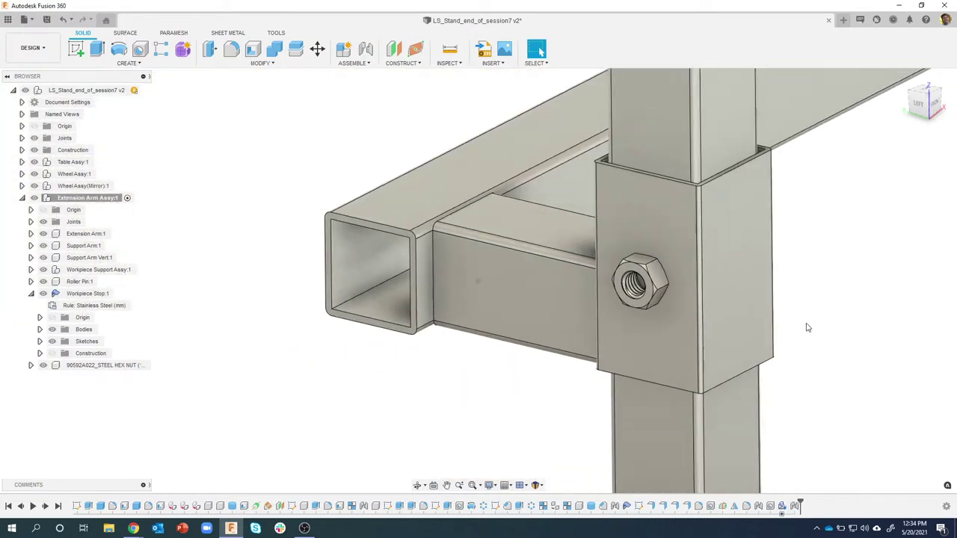
{"action": "middle_click_drag", "start_coordinate": [808, 328], "coordinate": [449, 361], "text": "shift"}
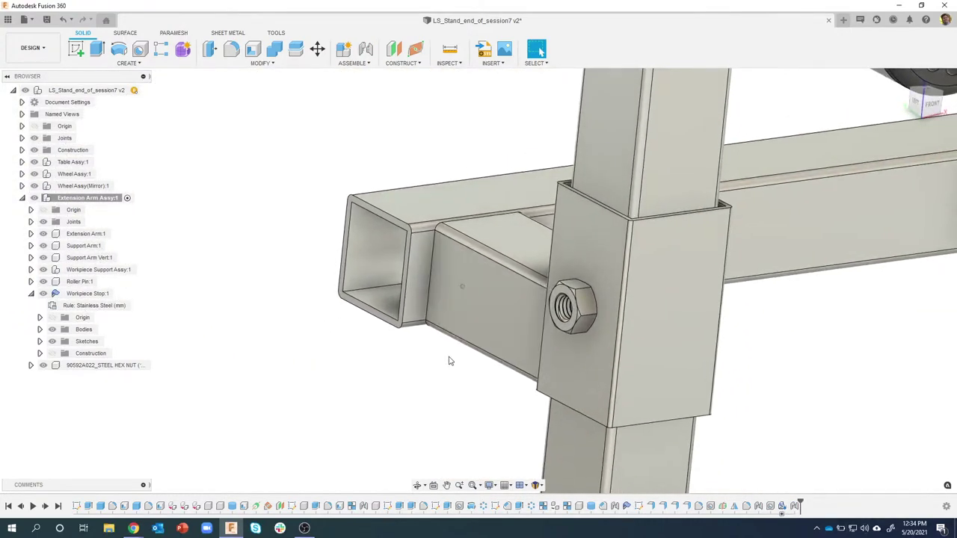
{"action": "mouse_move", "coordinate": [459, 326]}
{"action": "middle_mouse_down", "text": "shift"}
{"action": "mouse_move", "coordinate": [426, 397]}
{"action": "mouse_move", "coordinate": [419, 391]}
{"action": "mouse_move", "coordinate": [479, 360]}
{"action": "mouse_move", "coordinate": [548, 340]}
{"action": "mouse_move", "coordinate": [552, 352]}
{"action": "middle_mouse_up", "text": "shift"}
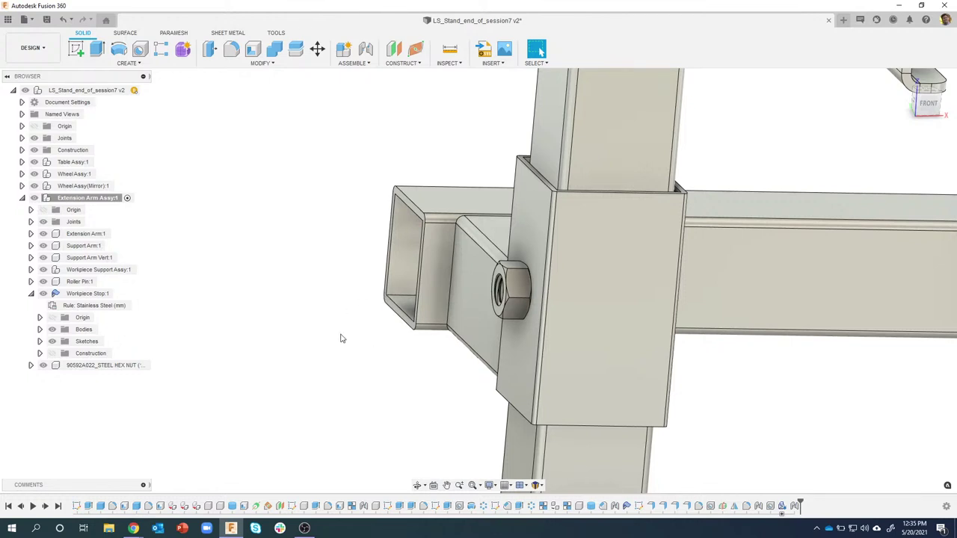
{"action": "middle_click_drag", "start_coordinate": [344, 334], "coordinate": [353, 240], "text": "shift"}
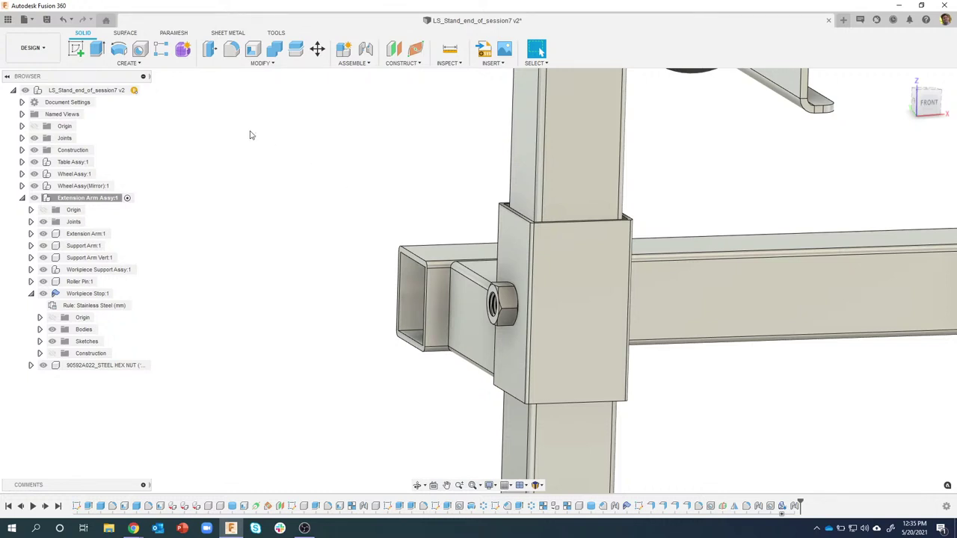
Open the Sheet Metal Rules to access the rules stored in this design.
{"action": "left_click", "coordinate": [227, 33]}
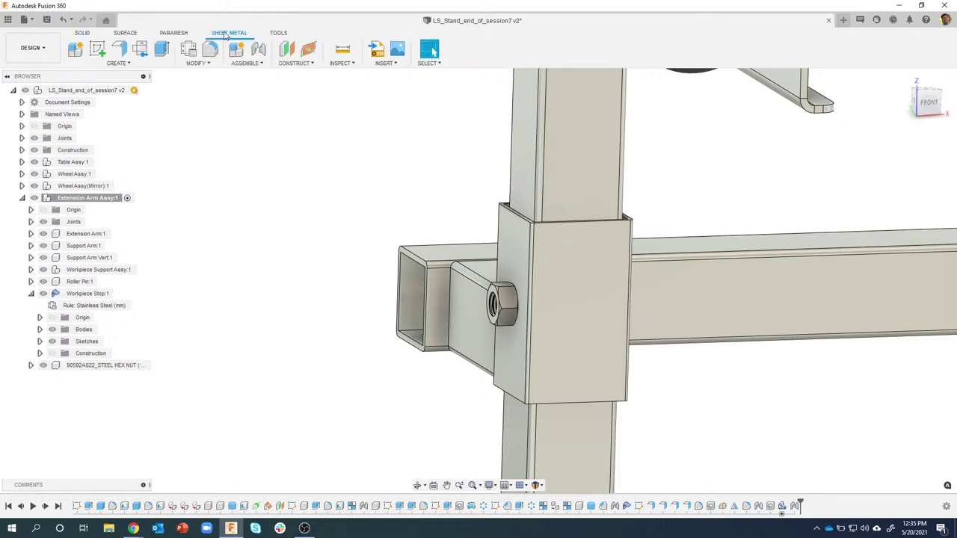
{"action": "left_click", "coordinate": [210, 64]}
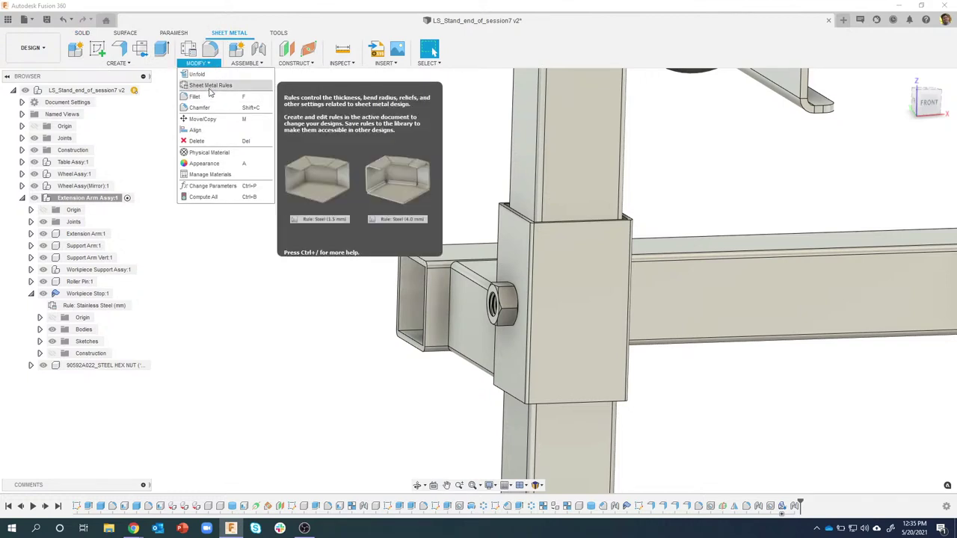
{"action": "left_click", "coordinate": [210, 86]}
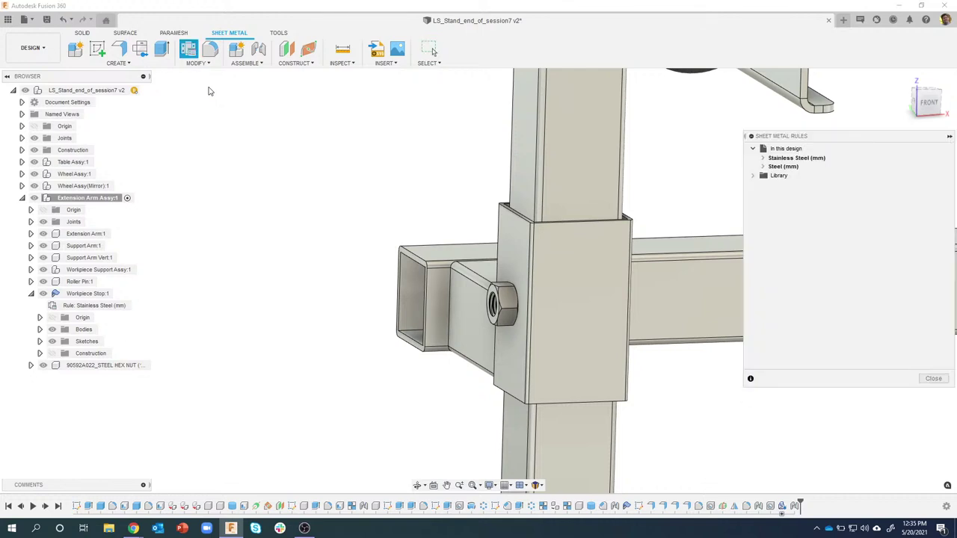
{"action": "left_click_drag", "start_coordinate": [835, 145], "coordinate": [789, 138]}
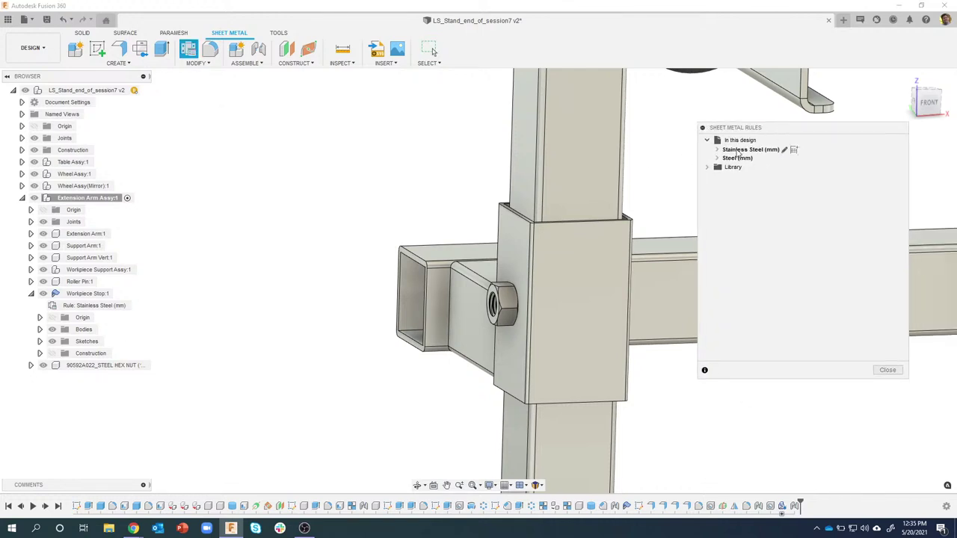
Examine the thickness, K factor and gap settings of the sheet metal rules in the design and in the library.
{"action": "left_click", "coordinate": [717, 151]}
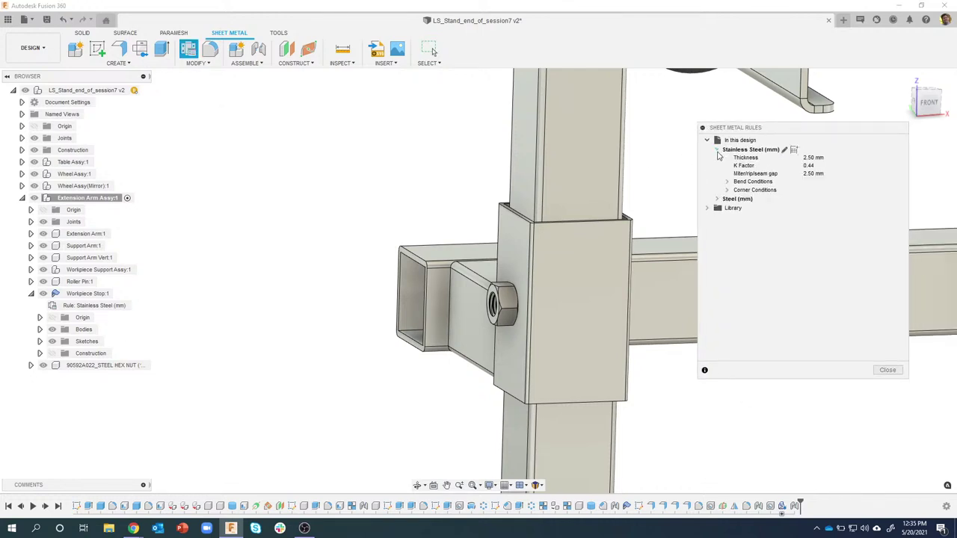
{"action": "left_click", "coordinate": [716, 150]}
{"action": "left_click", "coordinate": [717, 158]}
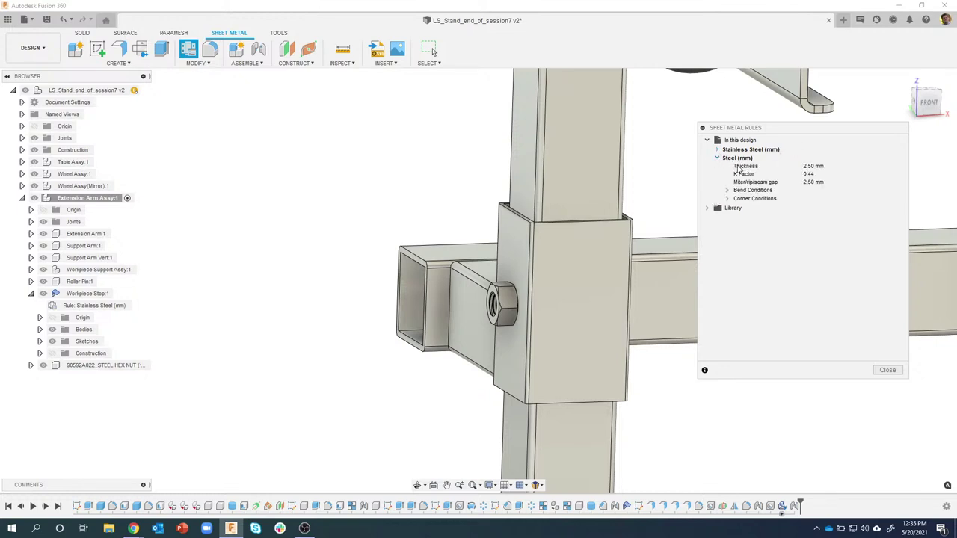
{"action": "left_click", "coordinate": [716, 158]}
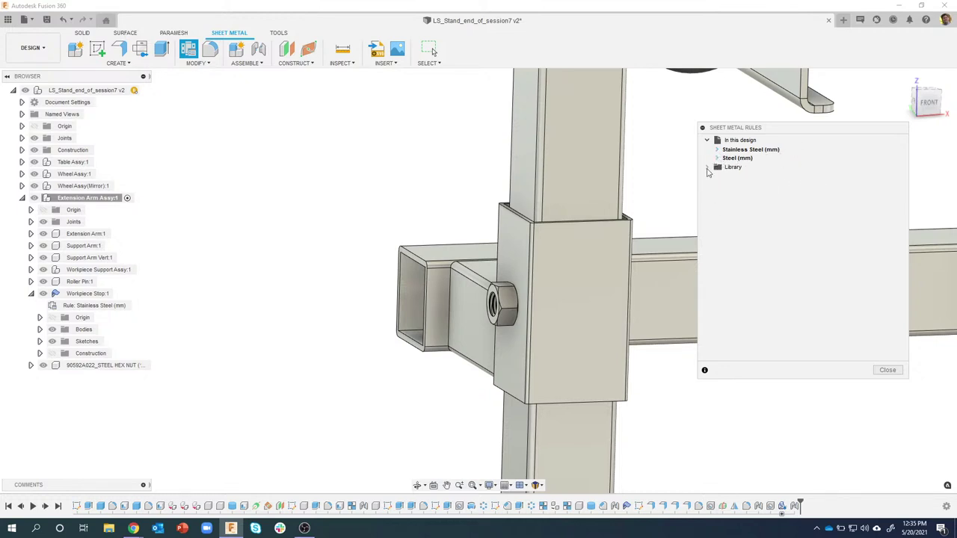
{"action": "left_click", "coordinate": [707, 168]}
{"action": "left_click", "coordinate": [717, 177]}
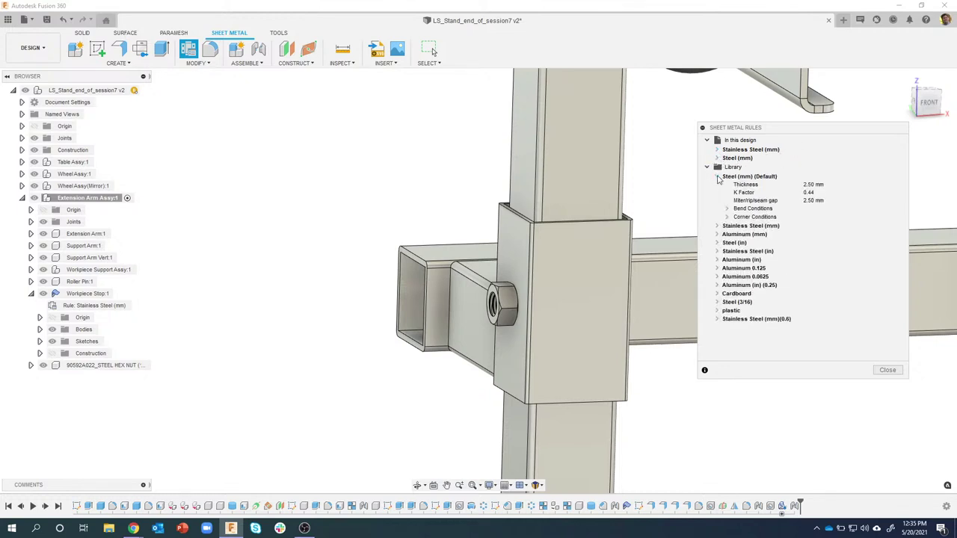
{"action": "left_click", "coordinate": [717, 226]}
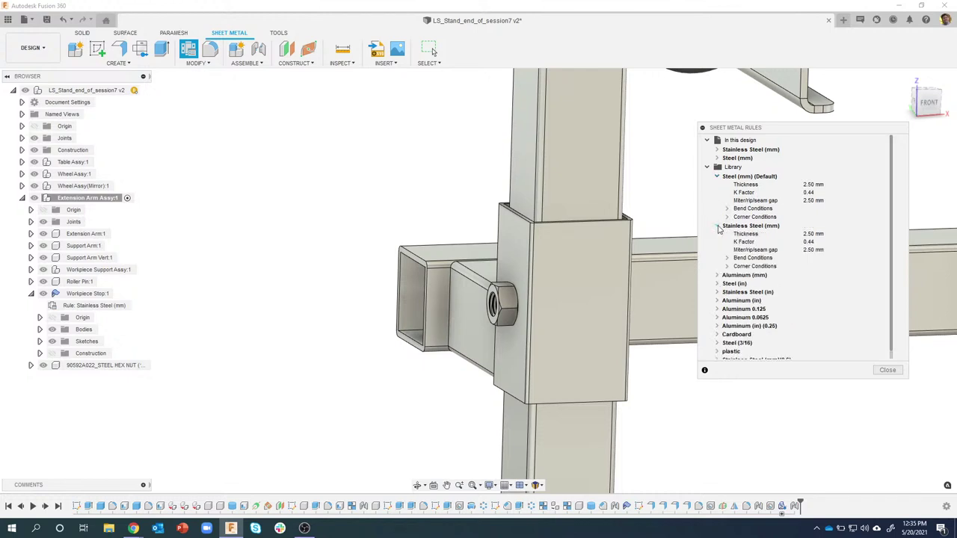
{"action": "left_click", "coordinate": [716, 275]}
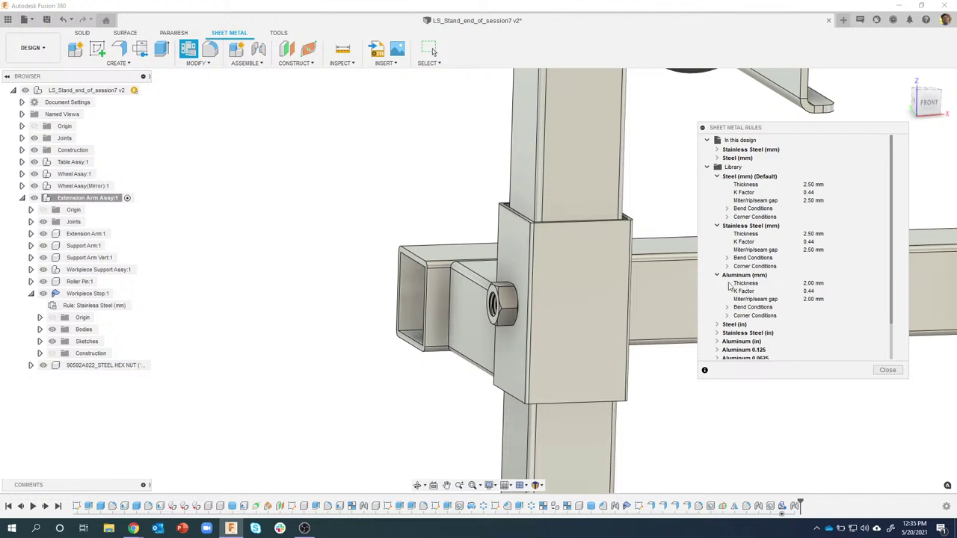
{"action": "left_click", "coordinate": [717, 275]}
{"action": "left_click", "coordinate": [717, 226]}
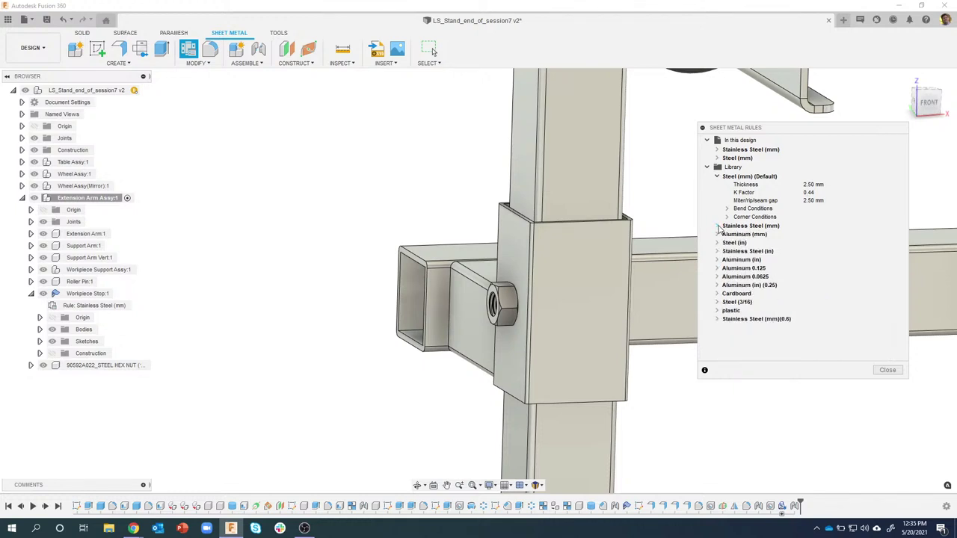
{"action": "left_click", "coordinate": [717, 177]}
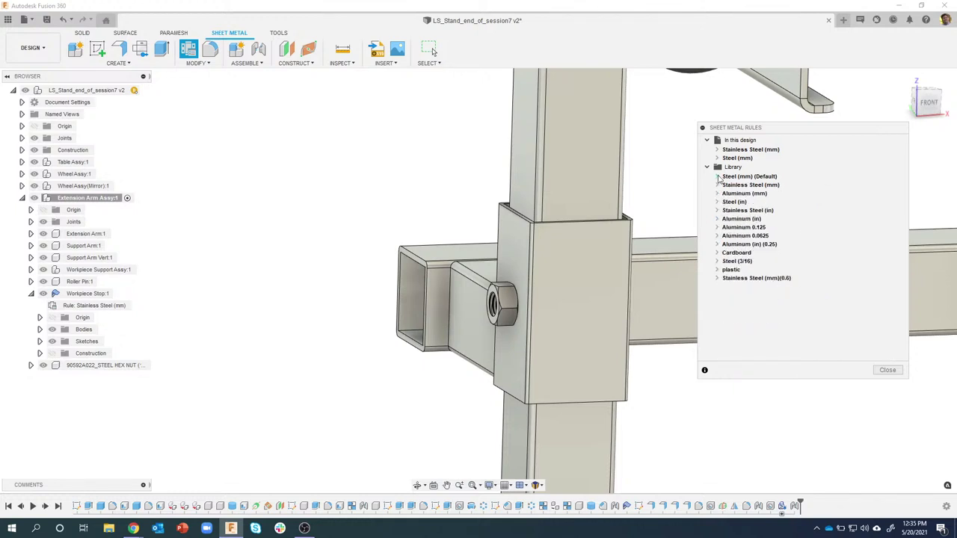
Delete the library rule Stainless Steel (mm)(0.6), and create a rule with that name from the library's Stainless Steel (mm), with thickness 0.6 mm.
{"action": "right_click", "coordinate": [738, 282]}
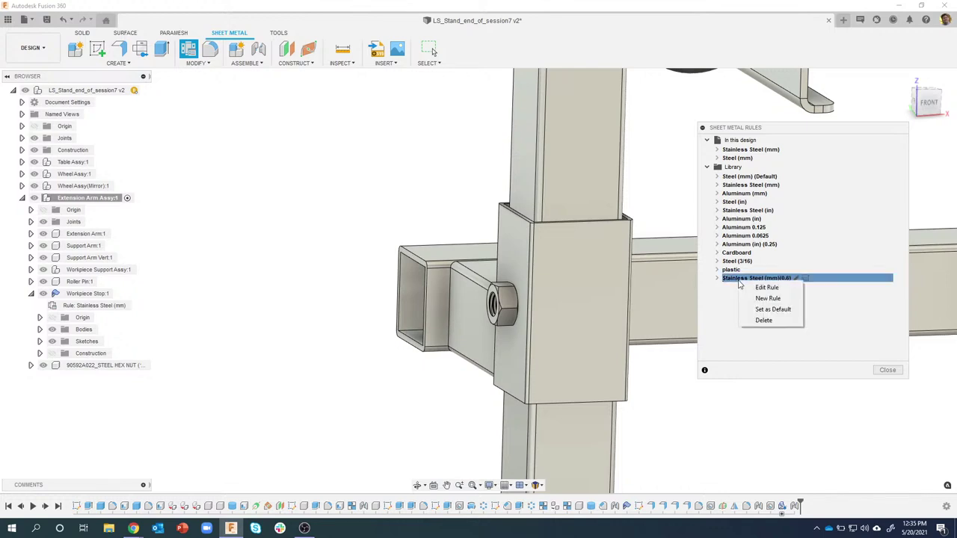
{"action": "left_click", "coordinate": [764, 320]}
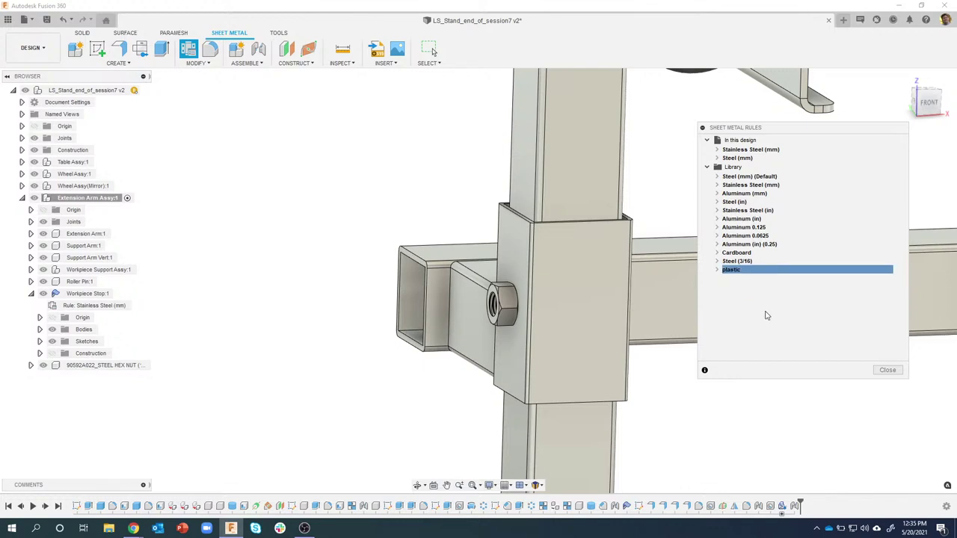
{"action": "mouse_move", "coordinate": [798, 186]}
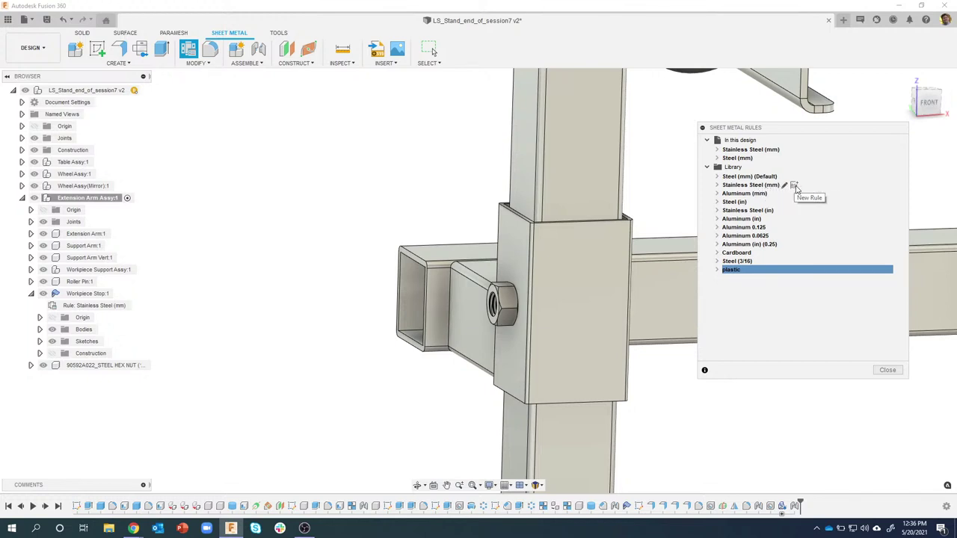
{"action": "left_click", "coordinate": [795, 189]}
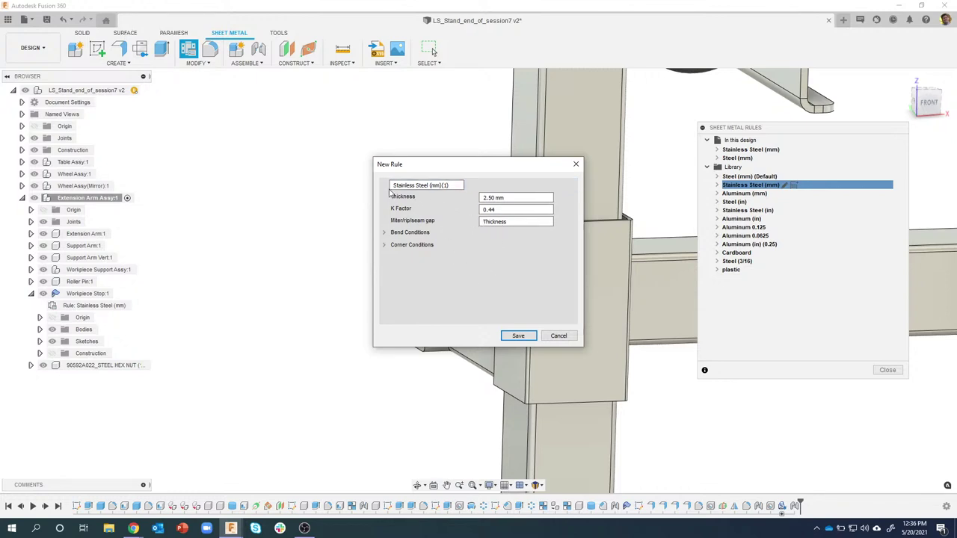
{"action": "left_click", "coordinate": [494, 197]}
{"action": "type", "text": "0.6"}
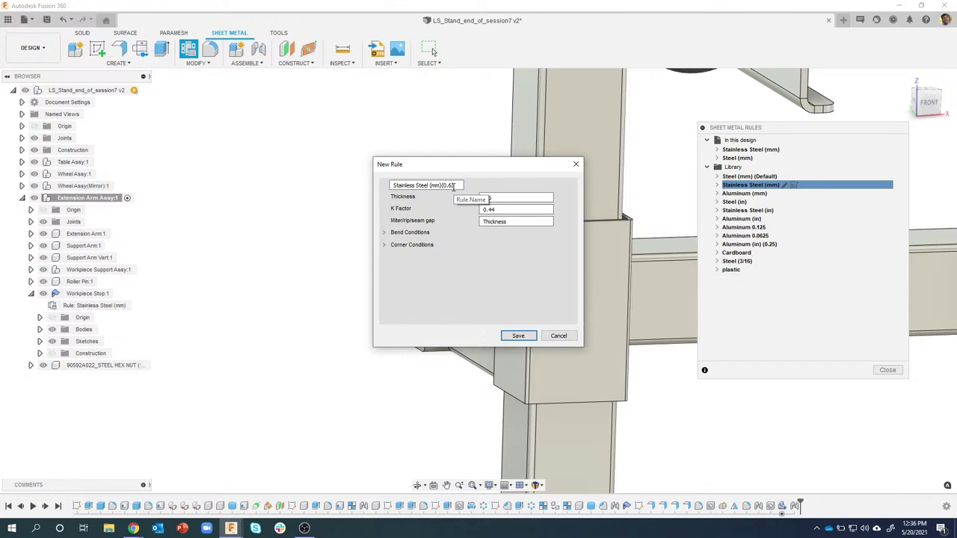
{"action": "left_click", "coordinate": [453, 186]}
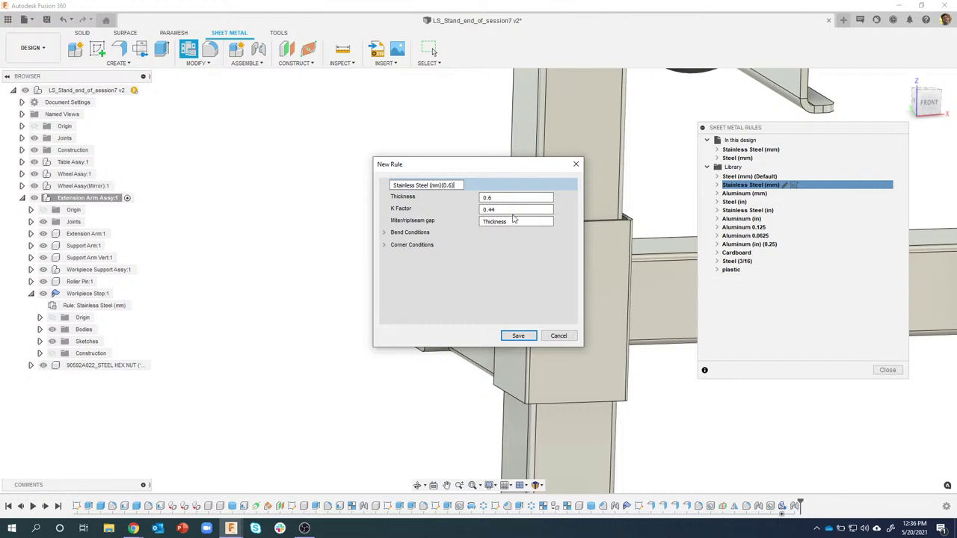
{"action": "left_click", "coordinate": [517, 335]}
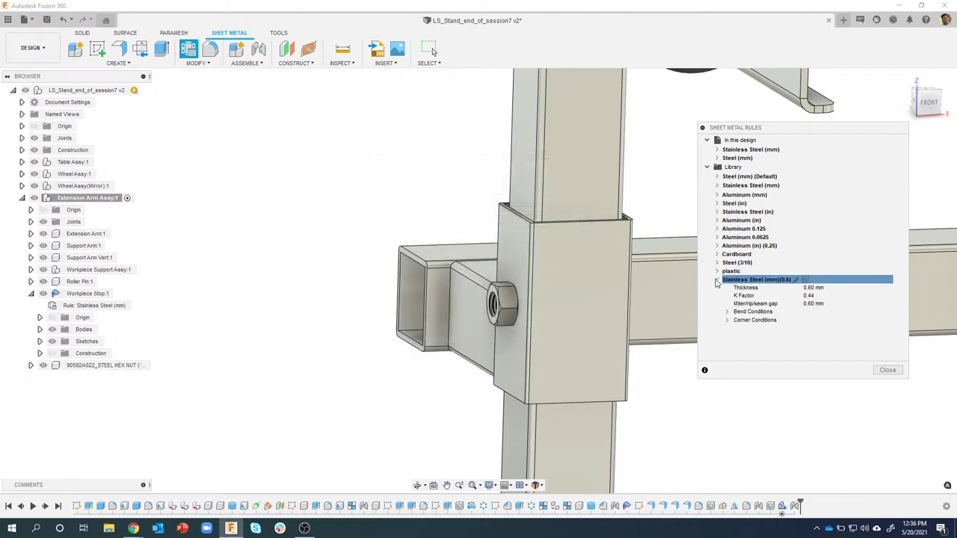
Check the settings of the library rule Stainless Steel (mm)(0.6), and close the sheet metal rules.
{"action": "left_click", "coordinate": [716, 279]}
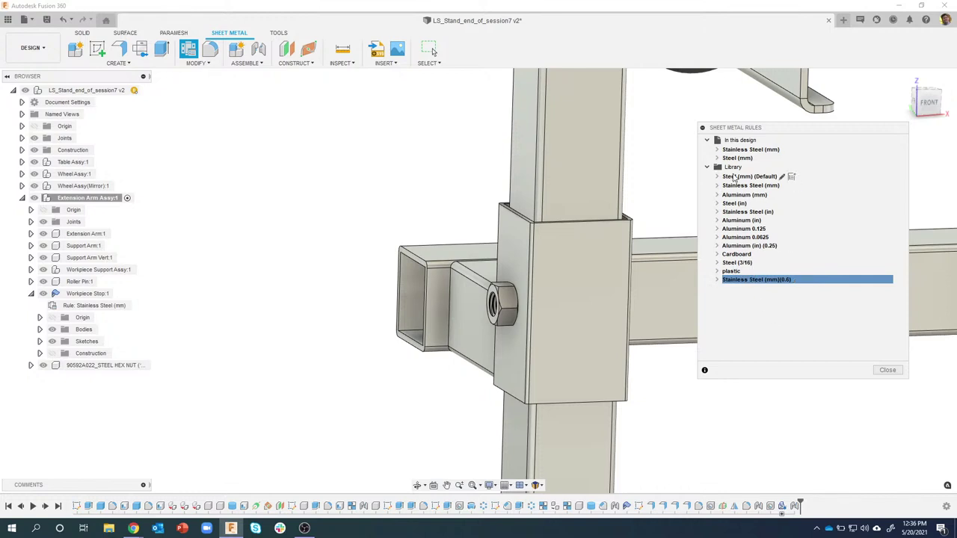
{"action": "left_click", "coordinate": [734, 178]}
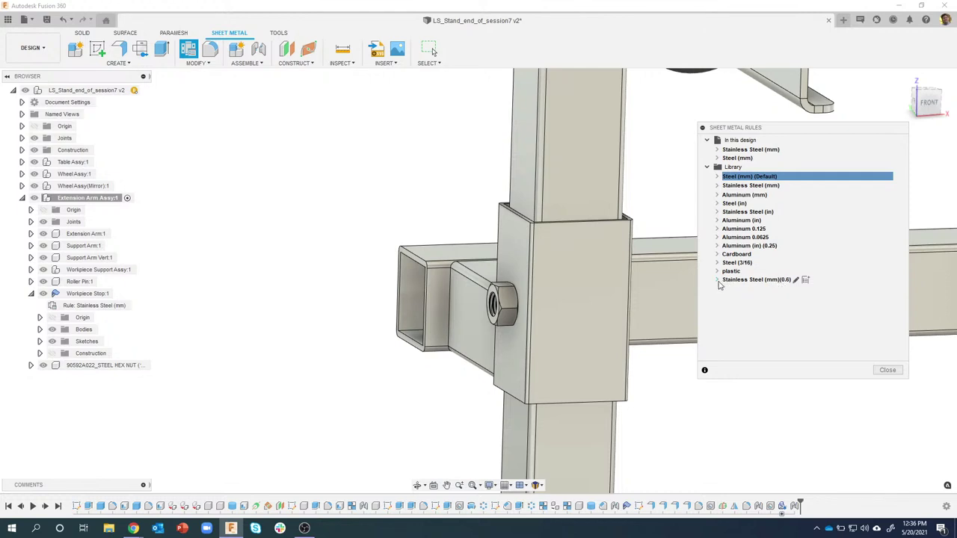
{"action": "left_click", "coordinate": [717, 281]}
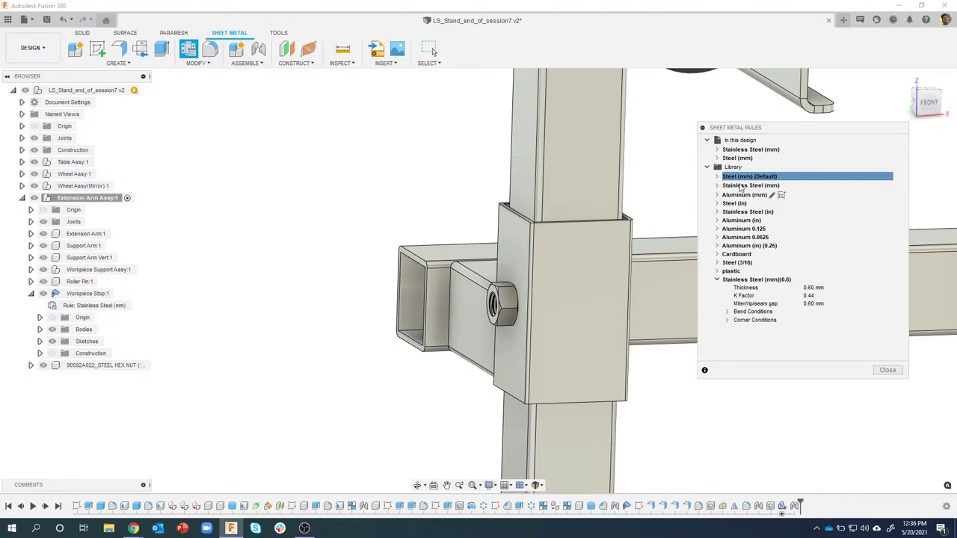
{"action": "left_click", "coordinate": [717, 279]}
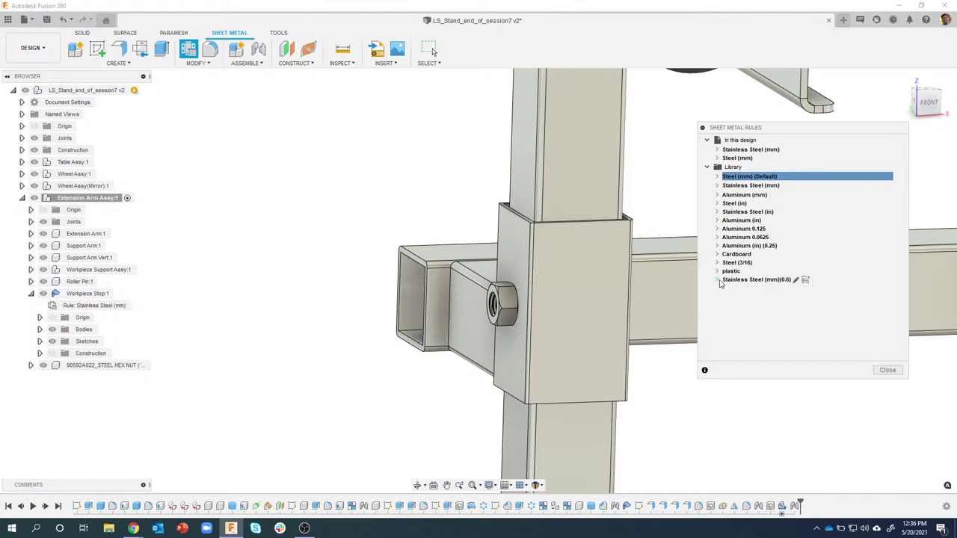
{"action": "left_click", "coordinate": [886, 370]}
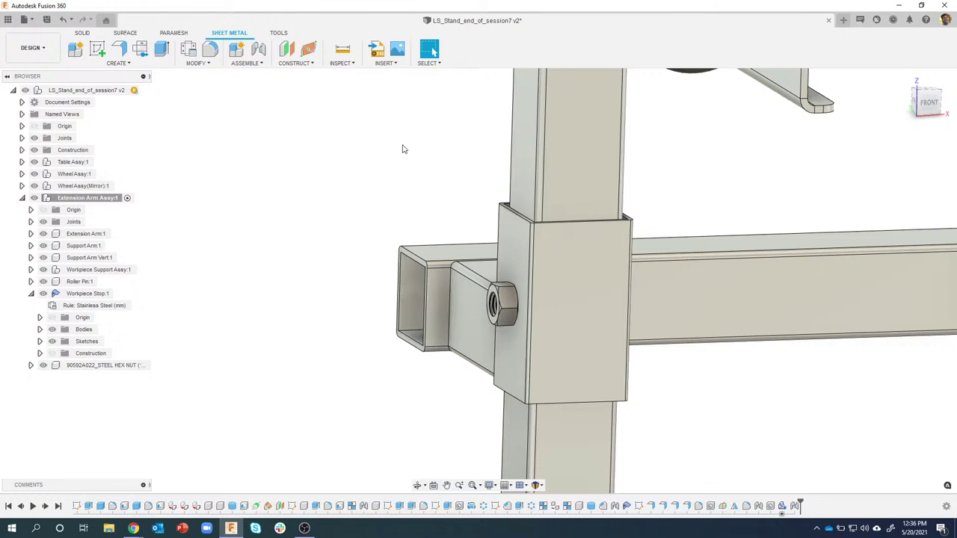
Create a sketch on the front face of the vertical square tube that passes through the sleeve.
{"action": "middle_click_drag", "start_coordinate": [402, 147], "coordinate": [561, 197], "text": "shift"}
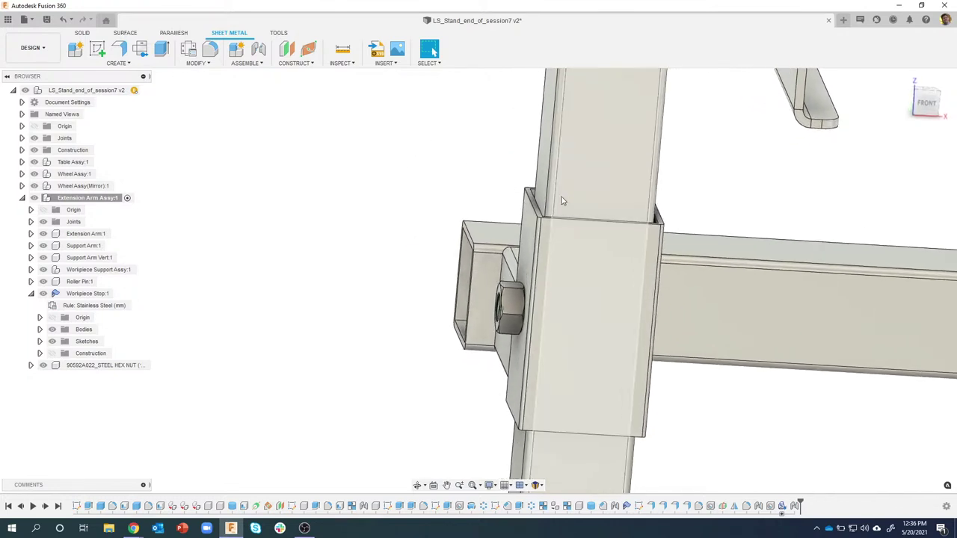
{"action": "right_click", "coordinate": [563, 195]}
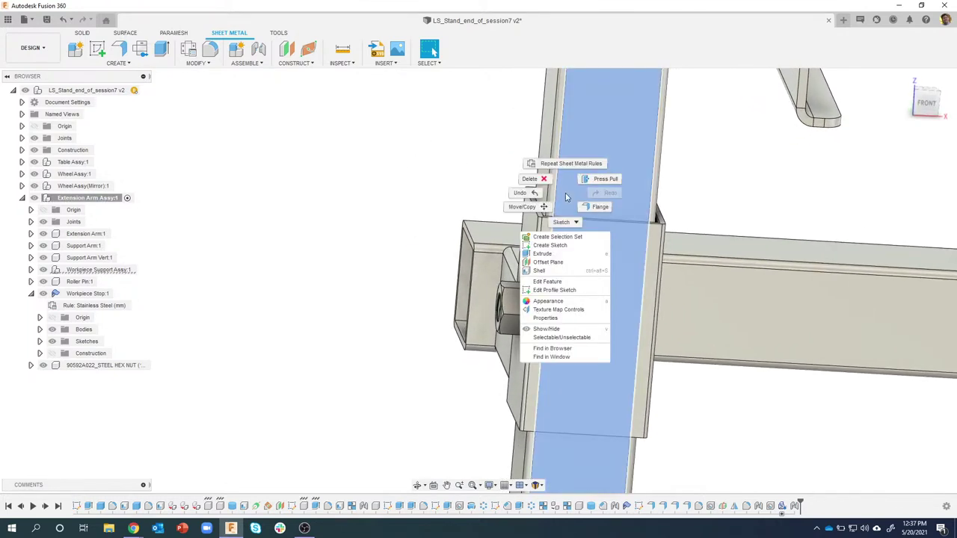
{"action": "left_click", "coordinate": [550, 245]}
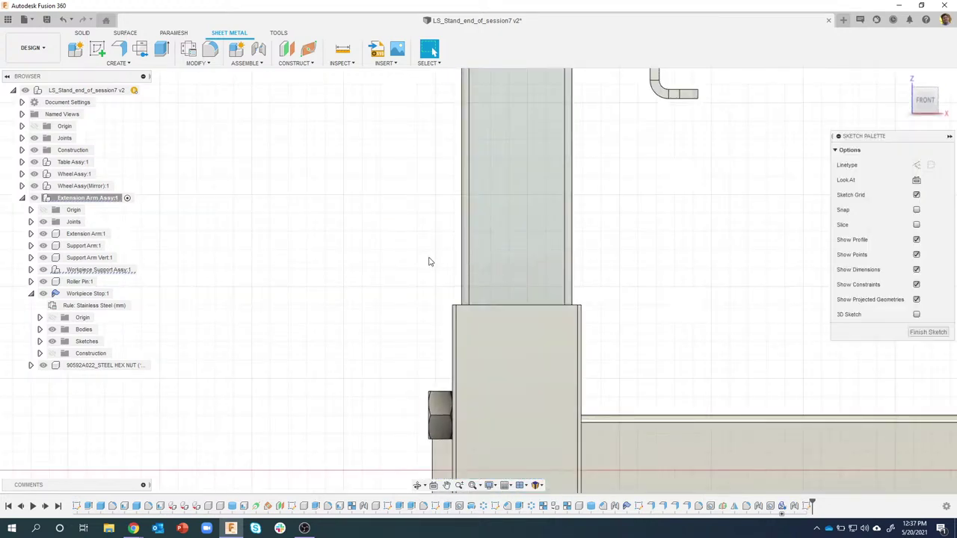
{"action": "middle_click_drag", "start_coordinate": [426, 261], "coordinate": [403, 147]}
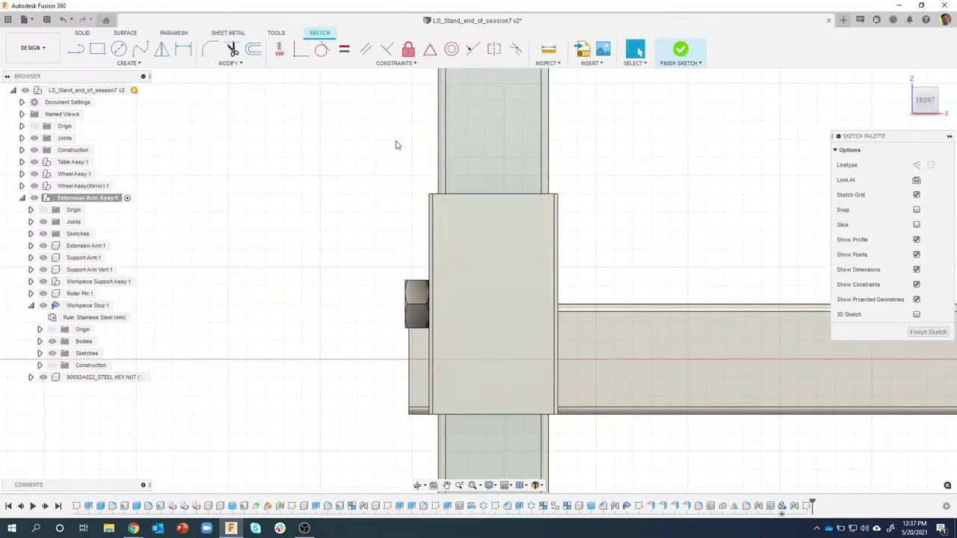
Project the whole body of the vertical square tube into the sketch, using the body selection filter.
{"action": "key", "text": "p"}
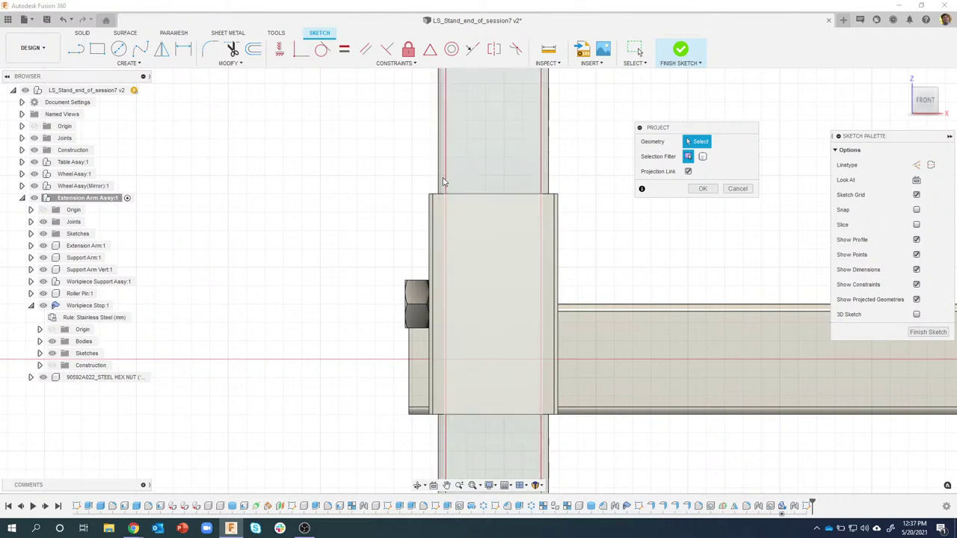
{"action": "left_click", "coordinate": [703, 157]}
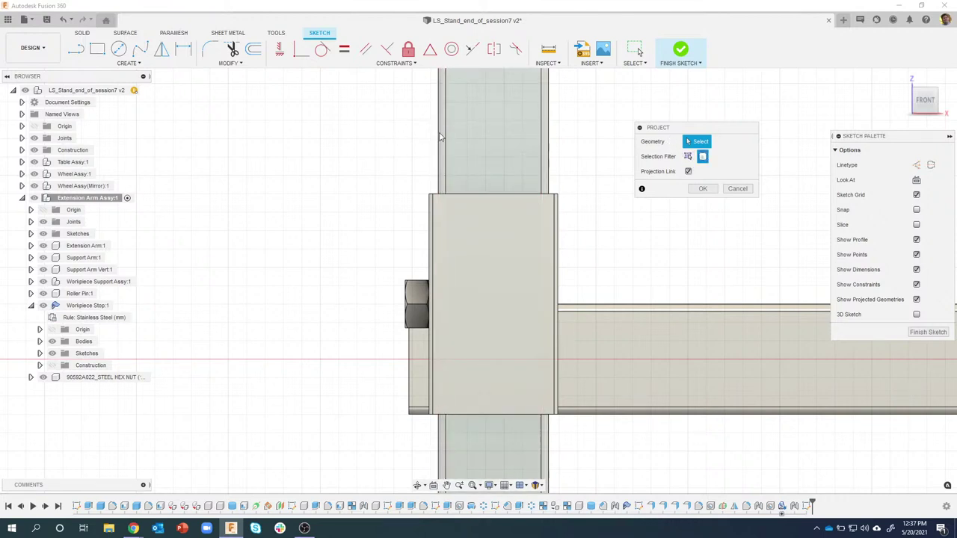
{"action": "left_click", "coordinate": [468, 141]}
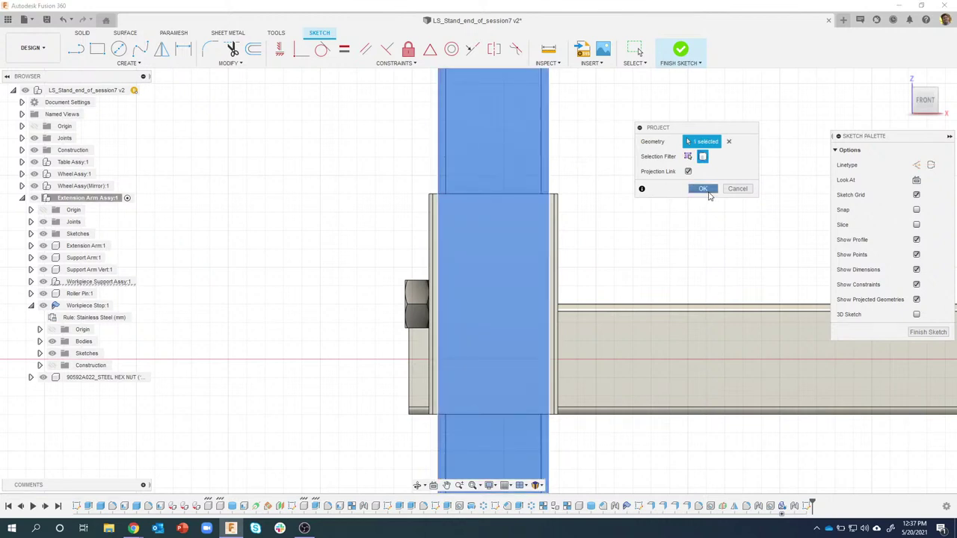
{"action": "left_click", "coordinate": [703, 189]}
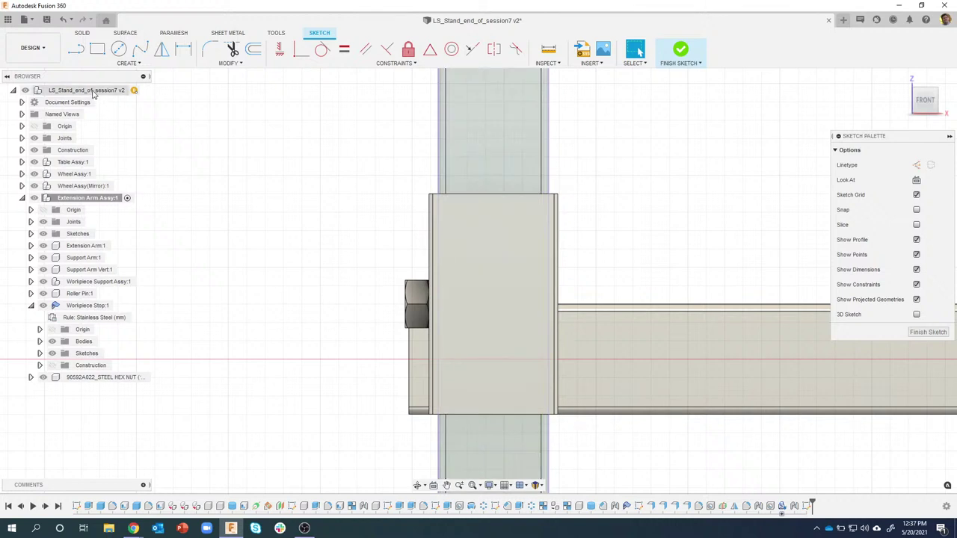
Draw a vertical line along the tube's projected edge on the nut side, from near the sleeve's lower end to just above its upper edge.
{"action": "left_click", "coordinate": [76, 49]}
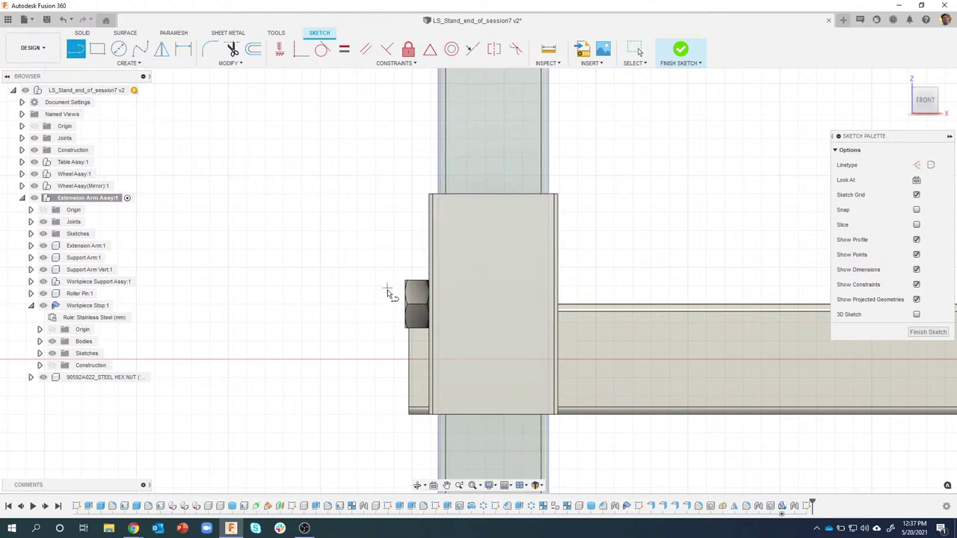
{"action": "left_click", "coordinate": [438, 381]}
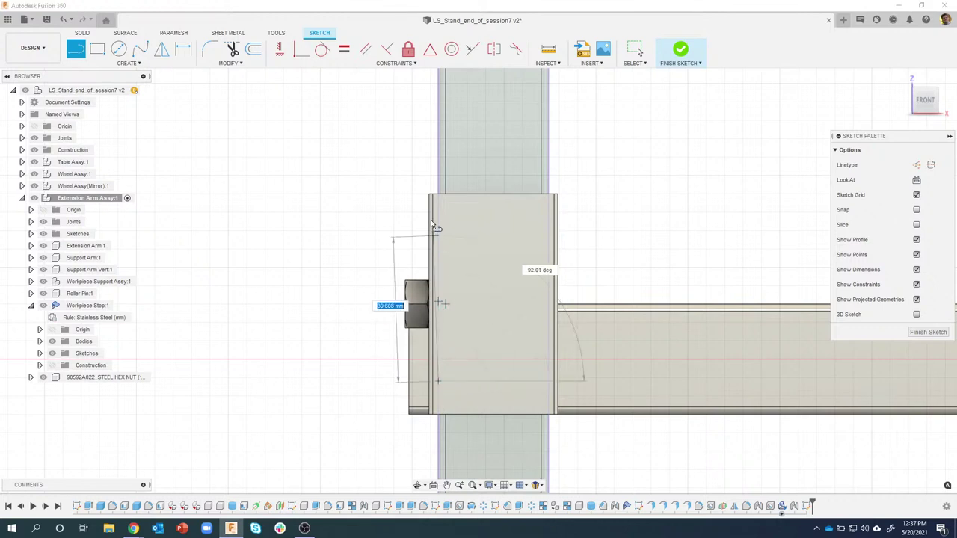
{"action": "double_click", "coordinate": [439, 178]}
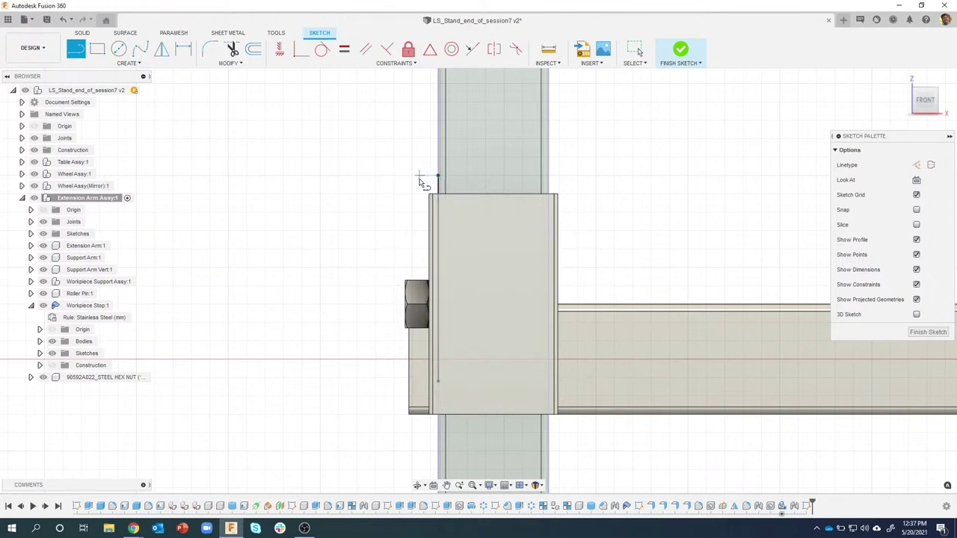
Draw a short horizontal line outward from the vertical line's upper end, and a line slanting down across the hex nut to the vertical line's lower-end level.
{"action": "left_click", "coordinate": [420, 178]}
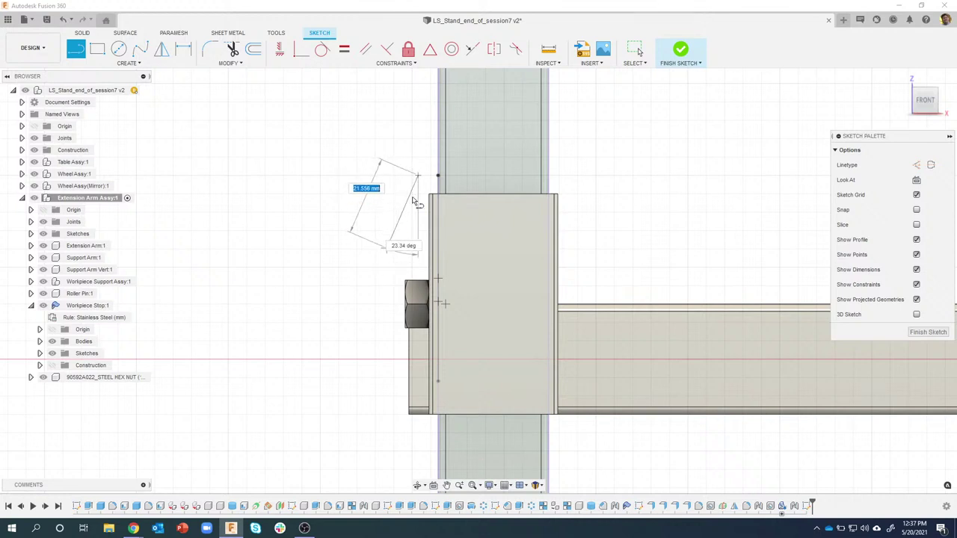
{"action": "double_click", "coordinate": [436, 178]}
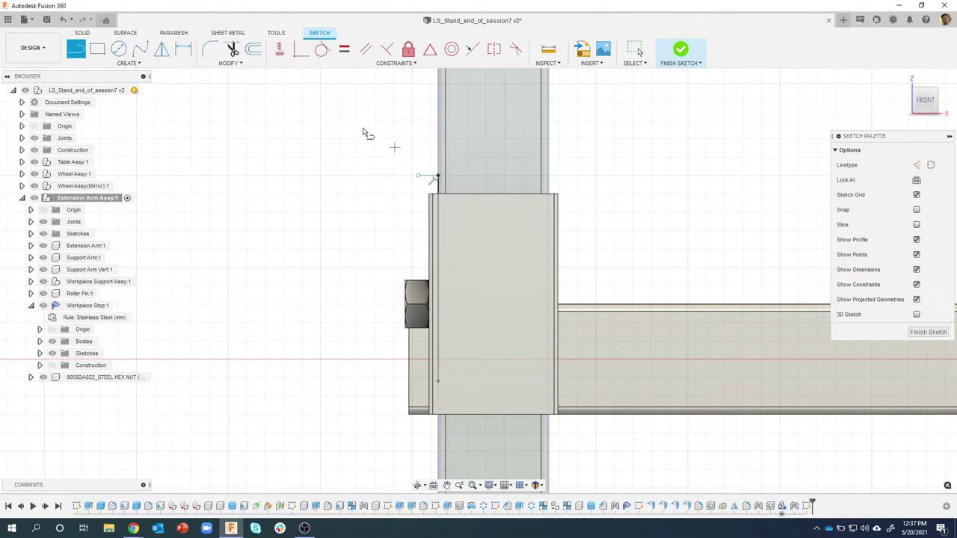
{"action": "left_click", "coordinate": [419, 177]}
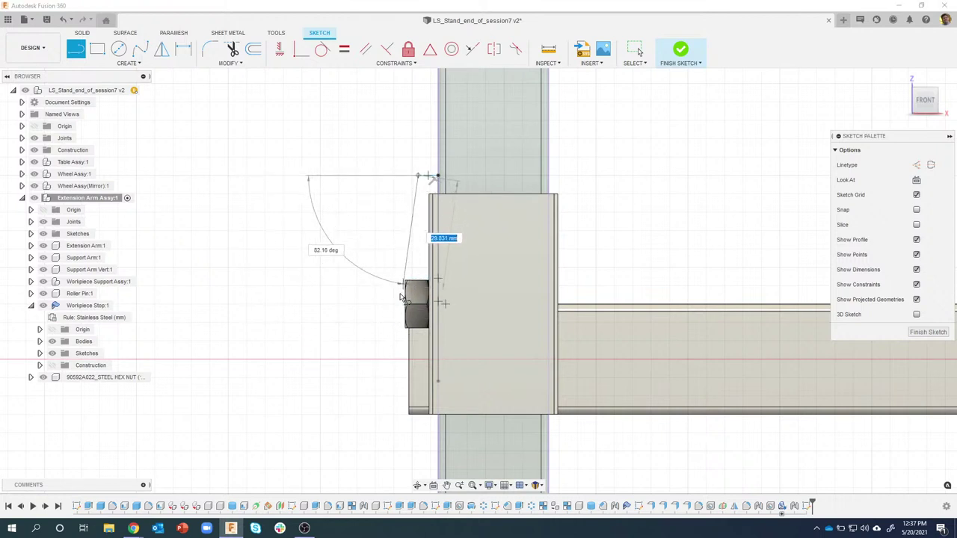
{"action": "left_click", "coordinate": [384, 381]}
{"action": "key", "text": "Escape"}
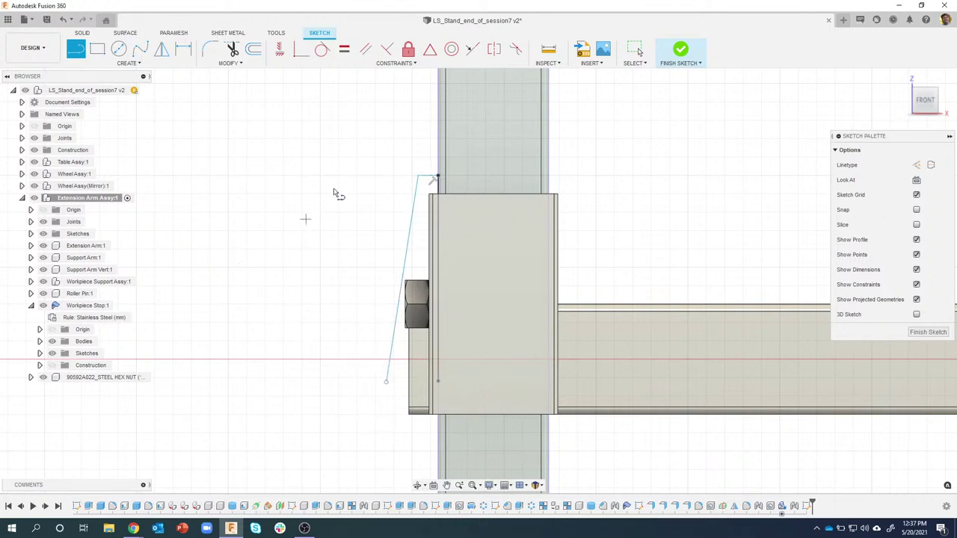
Dimension the vertical sketch line along the tube's edge and set its length to 55 mm.
{"action": "key", "text": "d"}
{"action": "left_click", "coordinate": [442, 245]}
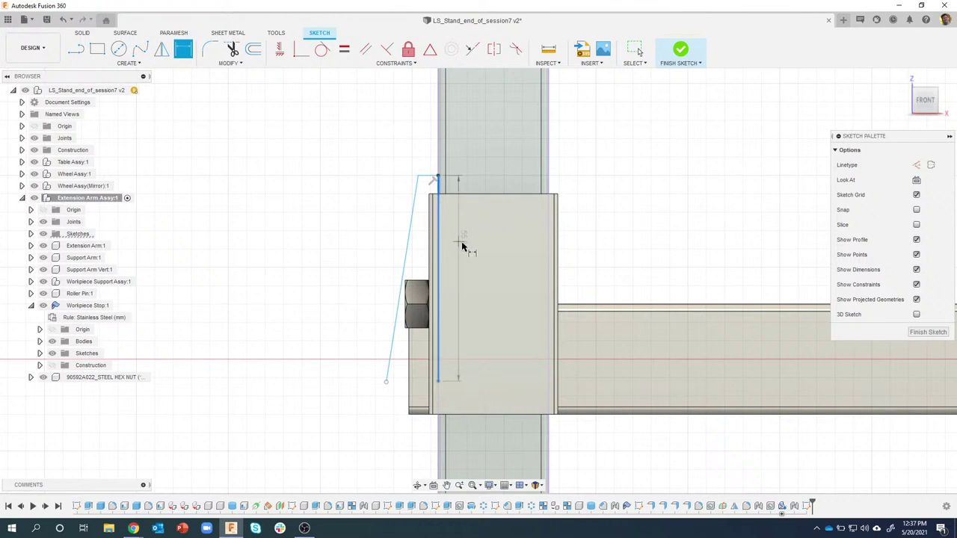
{"action": "left_click", "coordinate": [463, 244]}
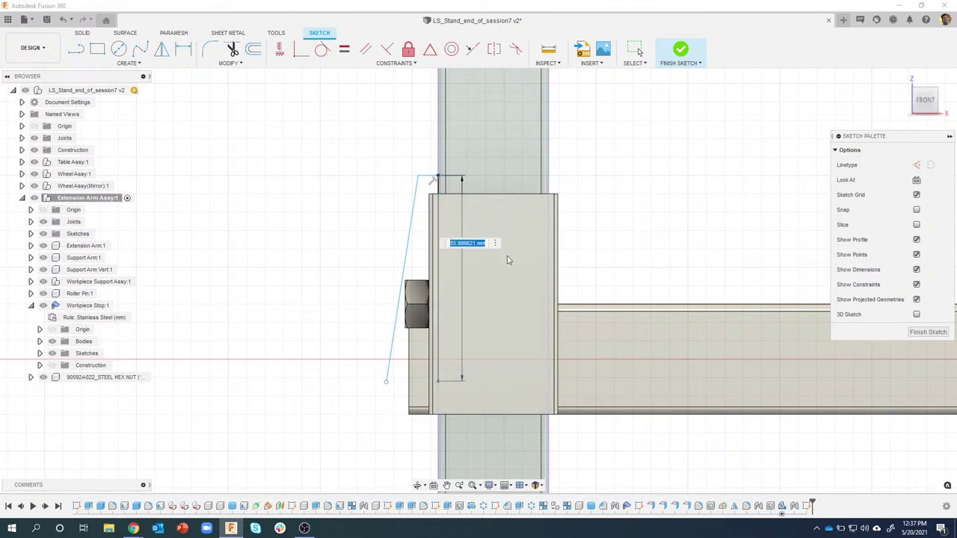
{"action": "type", "text": "55"}
{"action": "key", "text": "Return"}
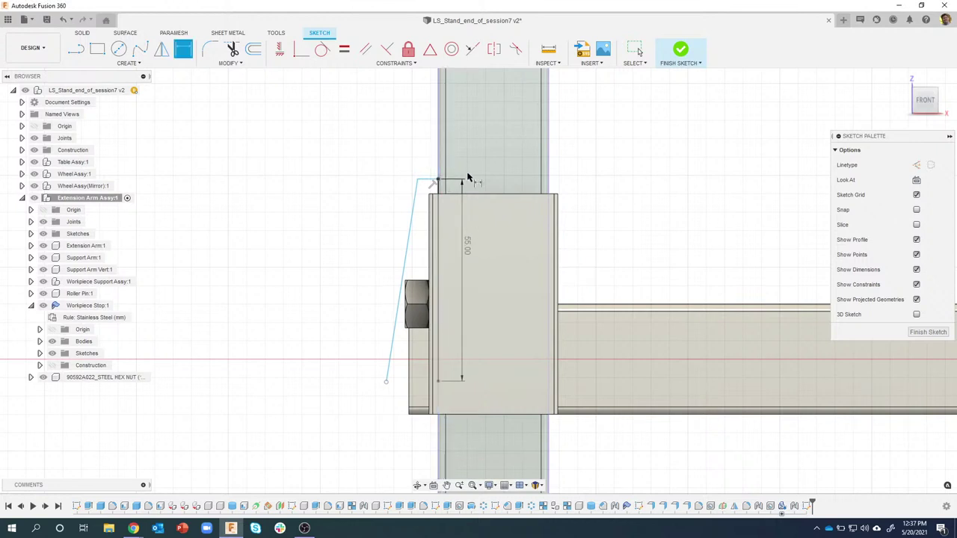
Constrain the slanted line to equal length with the vertical line and finish the sketch.
{"action": "left_click", "coordinate": [345, 50]}
{"action": "left_click", "coordinate": [439, 238]}
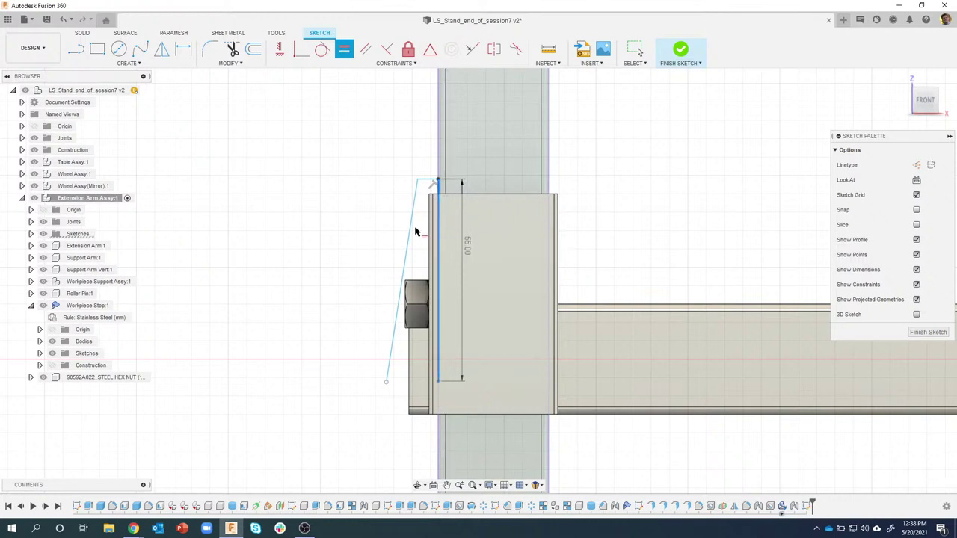
{"action": "left_click", "coordinate": [409, 237]}
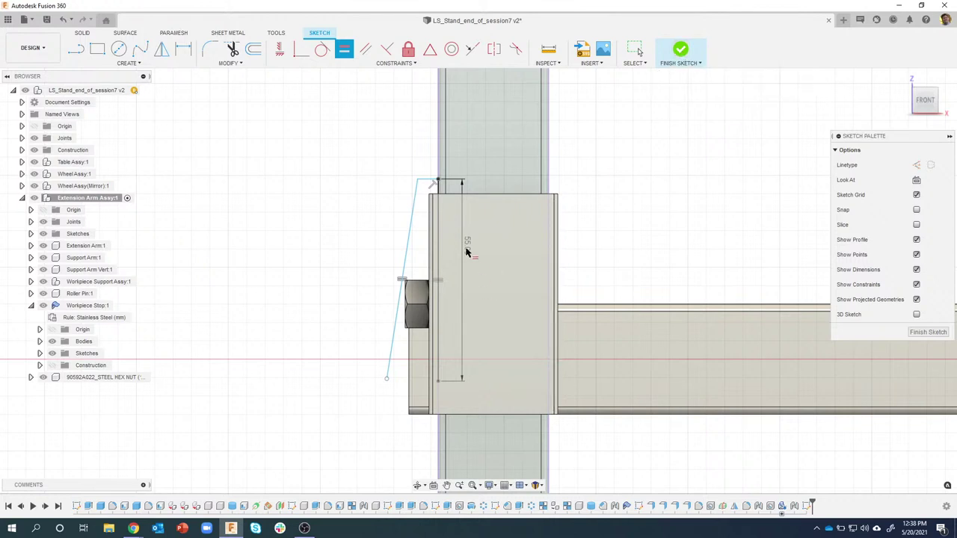
{"action": "left_click", "coordinate": [680, 51]}
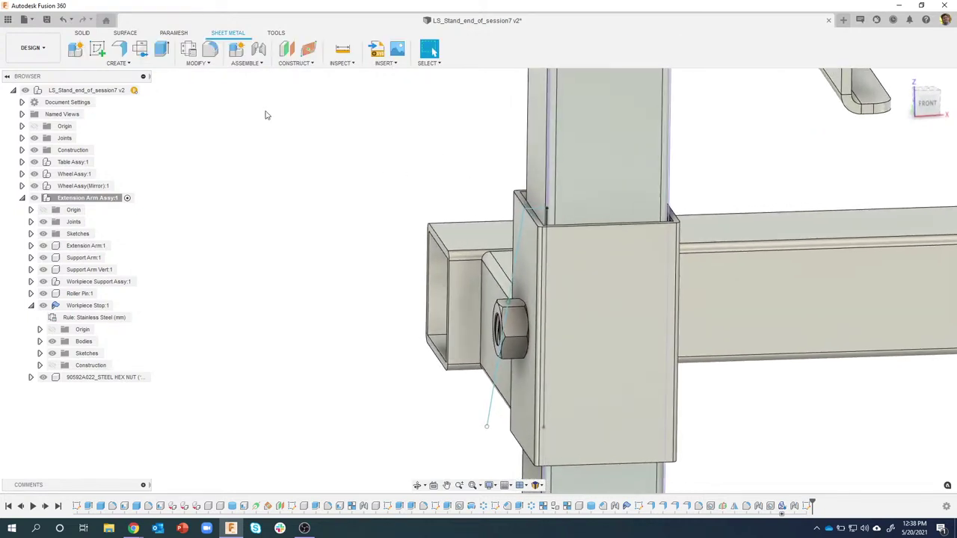
{"action": "left_click", "coordinate": [120, 47]}
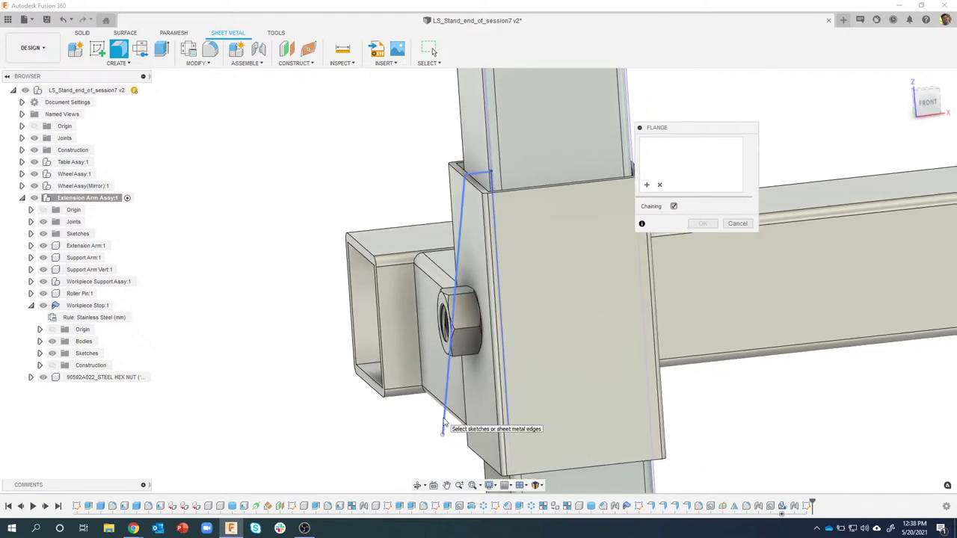
{"action": "left_click", "coordinate": [443, 424]}
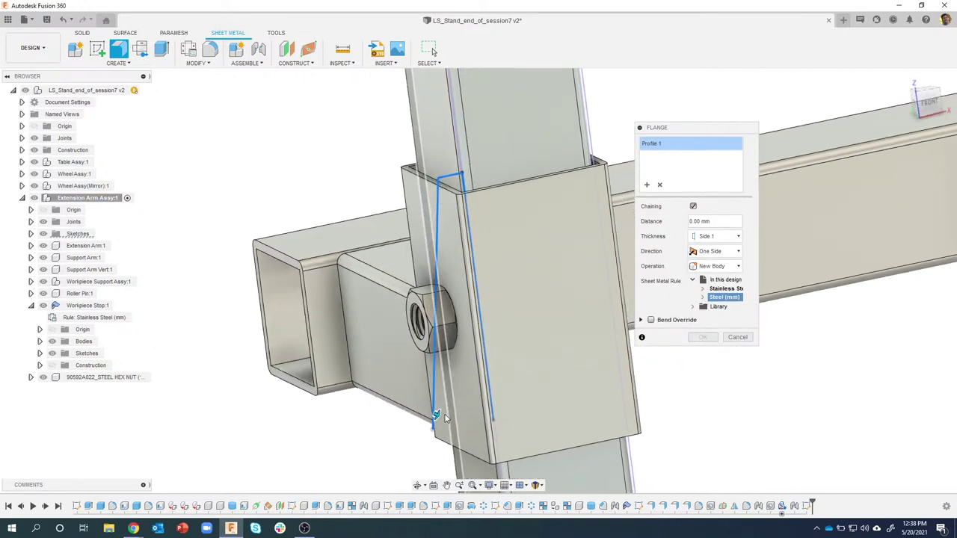
{"action": "left_click_drag", "start_coordinate": [436, 419], "coordinate": [380, 390]}
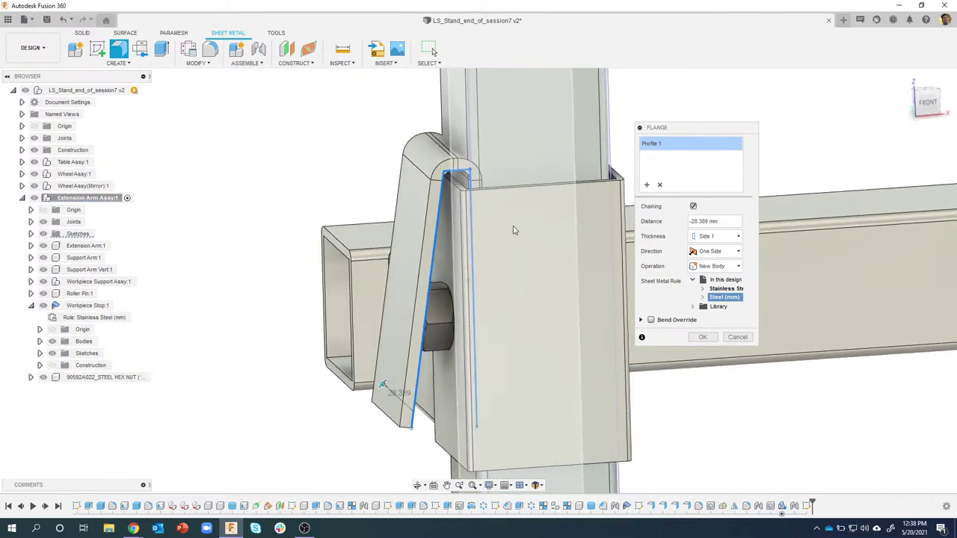
{"action": "middle_click_drag", "start_coordinate": [459, 184], "coordinate": [475, 149], "text": "shift"}
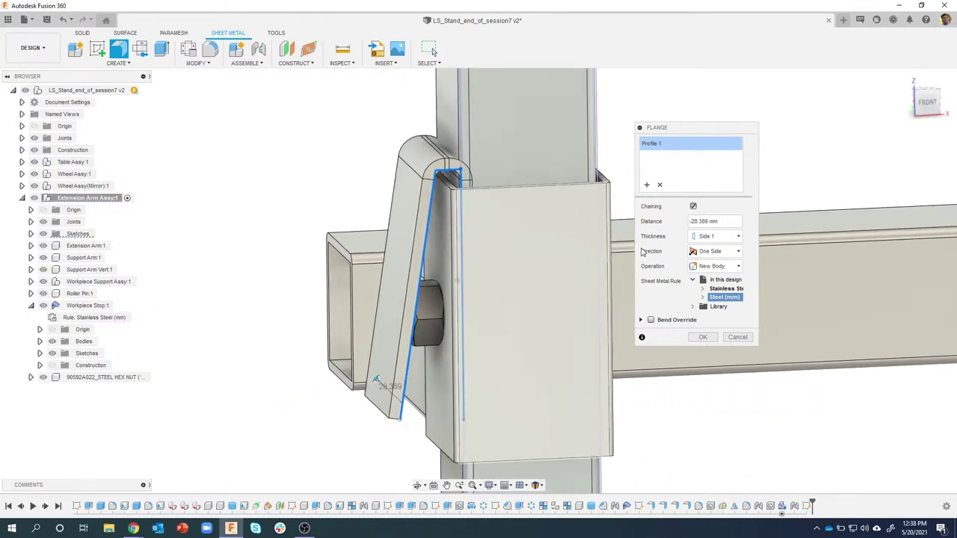
{"action": "left_click", "coordinate": [737, 337]}
{"action": "middle_click_drag", "start_coordinate": [718, 329], "coordinate": [283, 146], "text": "shift"}
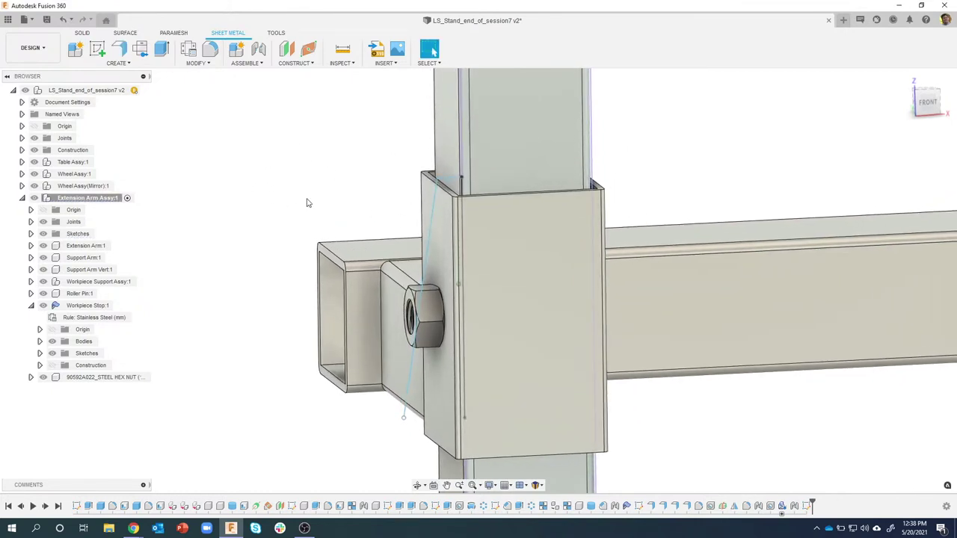
Create an active internal sheet metal component named Plate in the extension arm assembly with the Stainless Steel (mm)(0.6) rule.
{"action": "left_click", "coordinate": [77, 54]}
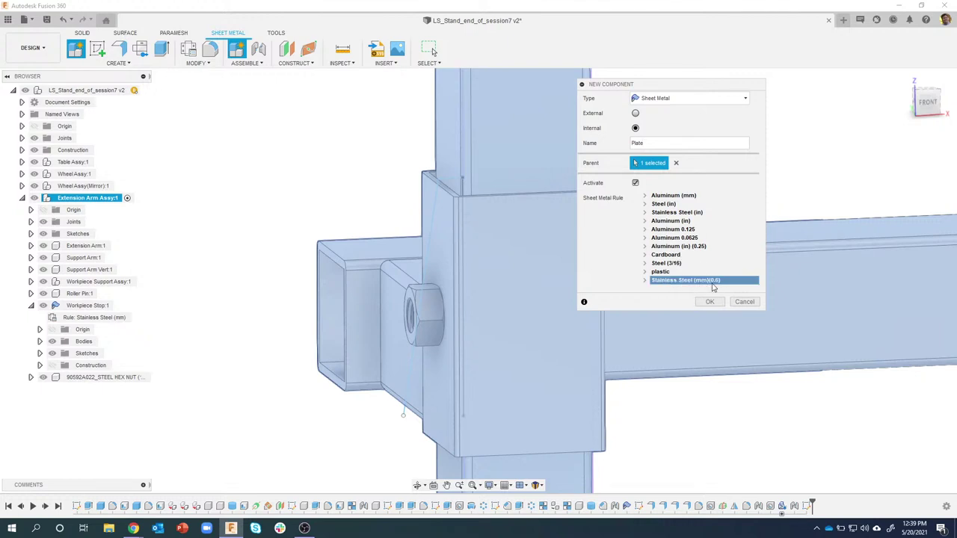
{"action": "left_click", "coordinate": [708, 302]}
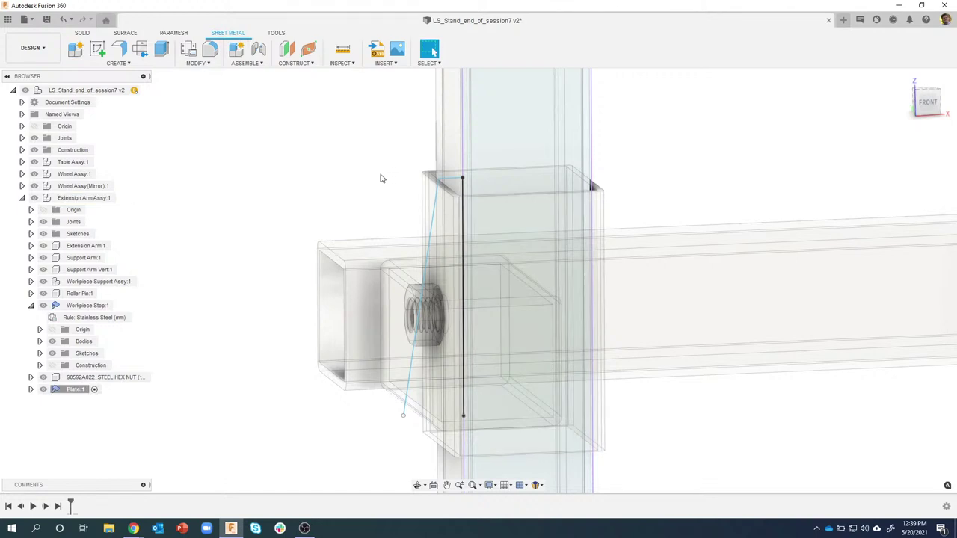
Set up a flange from the chained sketch profile beside the vertical tube with a distance of -25 mm.
{"action": "left_click", "coordinate": [119, 50]}
{"action": "left_click", "coordinate": [434, 218]}
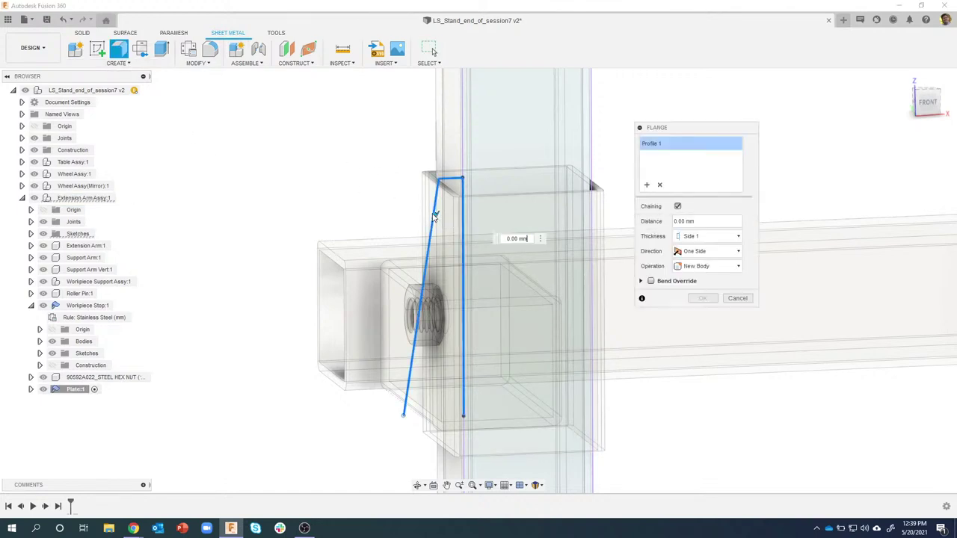
{"action": "middle_click_drag", "start_coordinate": [432, 213], "coordinate": [389, 206]}
{"action": "left_click_drag", "start_coordinate": [389, 206], "coordinate": [359, 196]}
{"action": "middle_click_drag", "start_coordinate": [358, 196], "coordinate": [459, 171], "text": "shift"}
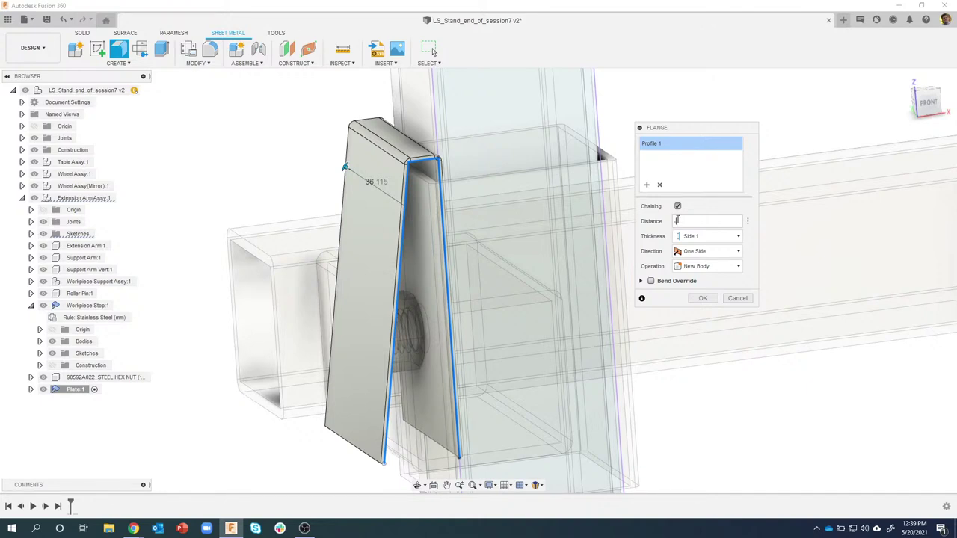
{"action": "middle_click_drag", "start_coordinate": [678, 220], "coordinate": [381, 138], "text": "shift"}
{"action": "scroll", "coordinate": [453, 118], "scroll_direction": "up", "scroll_amount": 3}
{"action": "scroll", "coordinate": [452, 122], "scroll_direction": "up", "scroll_amount": 2}
{"action": "middle_click_drag", "start_coordinate": [447, 150], "coordinate": [411, 186], "text": "shift"}
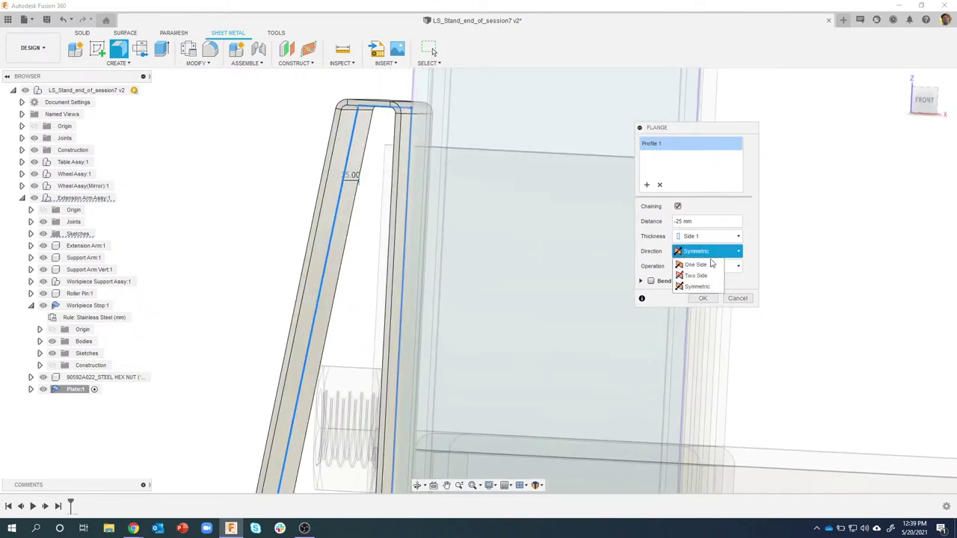
Set the flange direction to One Side and its thickness to Side 2, and create it as a new body.
{"action": "left_click", "coordinate": [706, 266]}
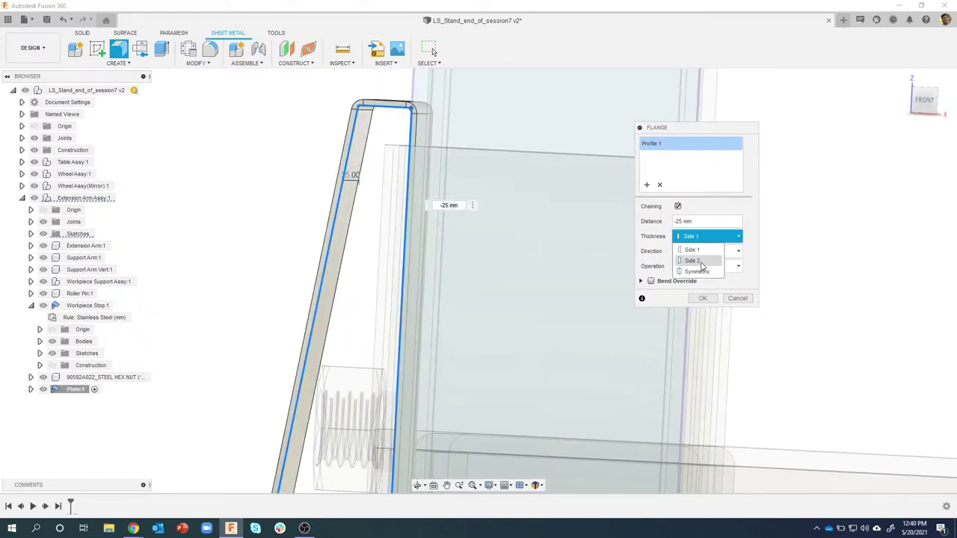
{"action": "scroll", "coordinate": [371, 117], "scroll_direction": "up", "scroll_amount": 4}
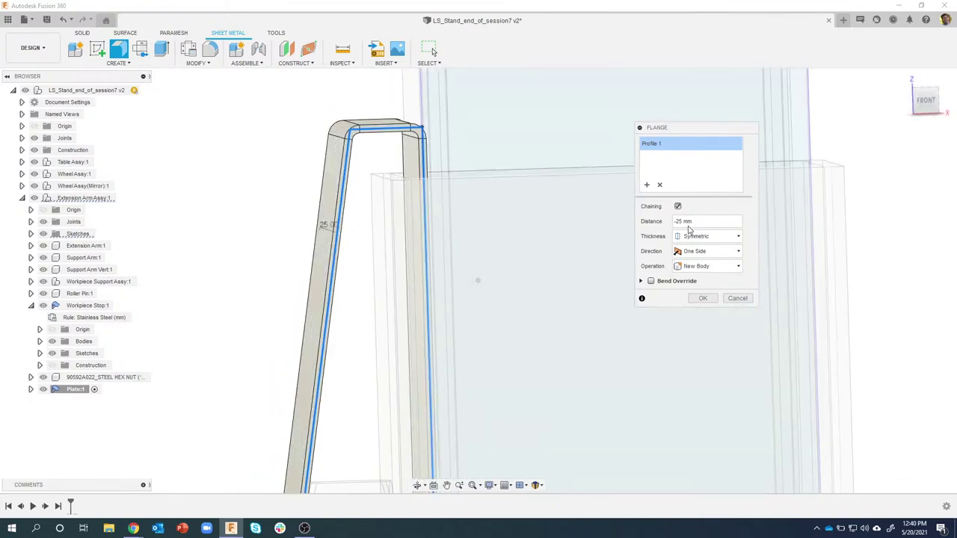
{"action": "left_click", "coordinate": [703, 237]}
{"action": "left_click", "coordinate": [694, 260]}
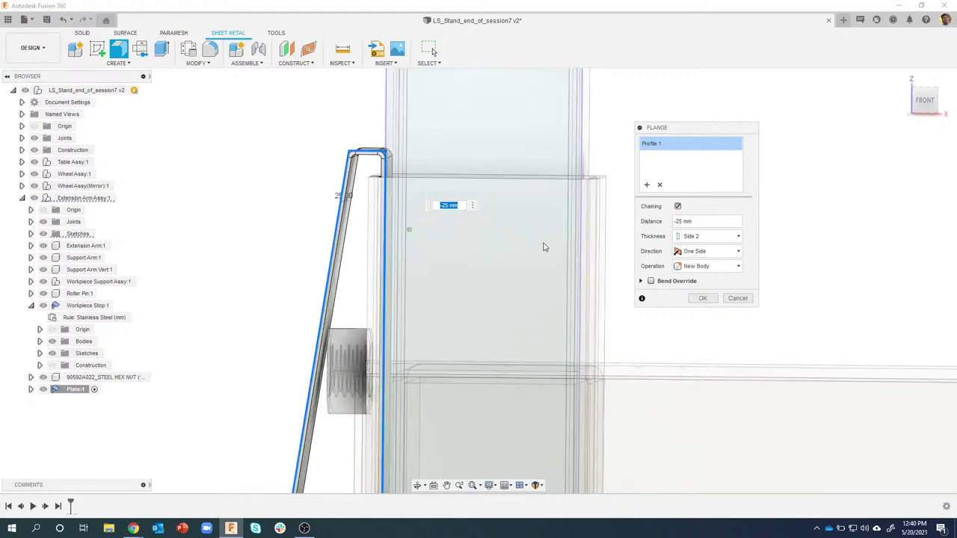
{"action": "left_click", "coordinate": [704, 298]}
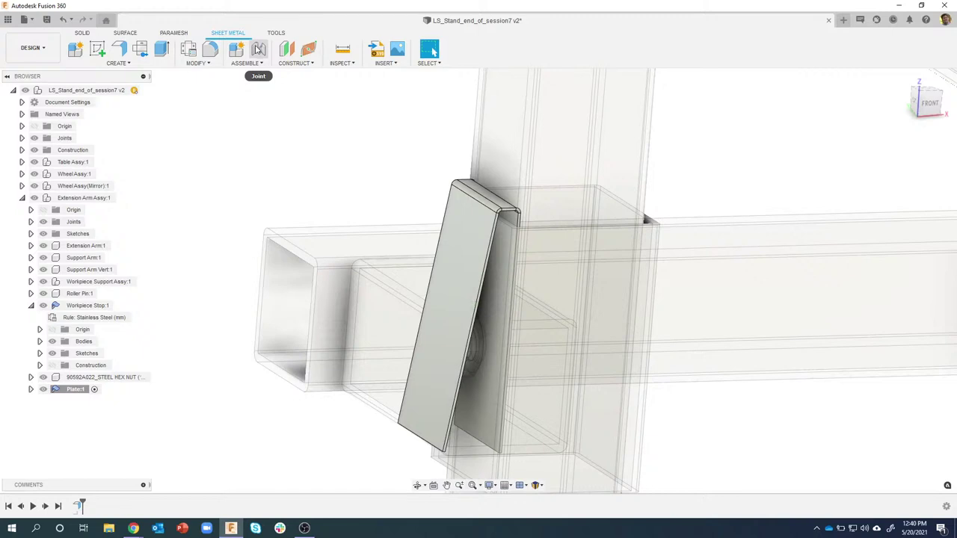
Start a rigid joint with its first snap on the underside of the plate's short top section.
{"action": "left_click", "coordinate": [258, 49]}
{"action": "left_click", "coordinate": [750, 133]}
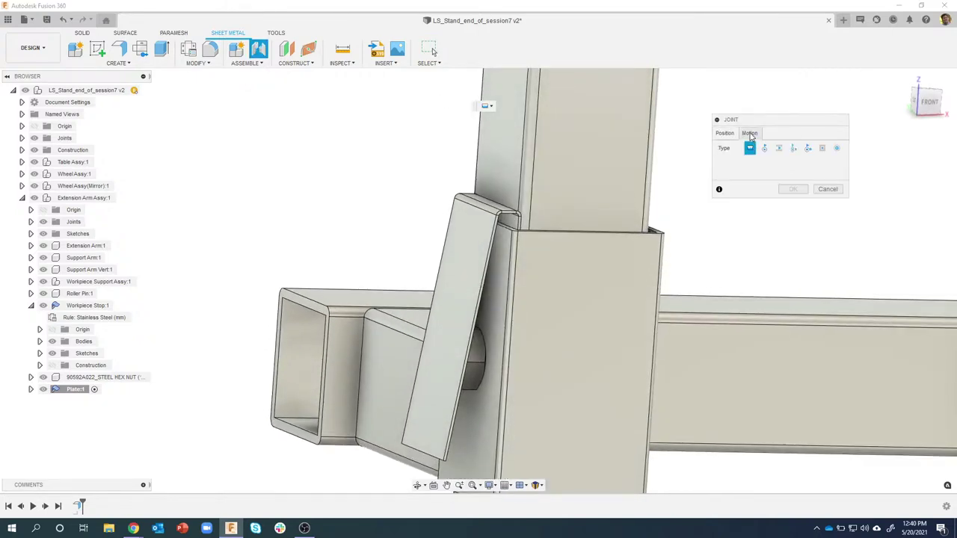
{"action": "left_click", "coordinate": [724, 134]}
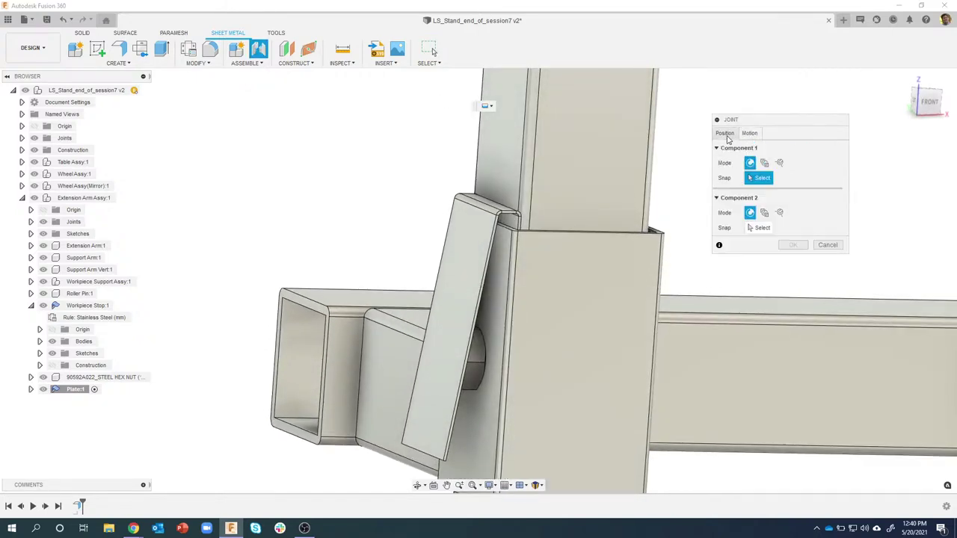
{"action": "scroll", "coordinate": [531, 207], "scroll_direction": "up", "scroll_amount": 5}
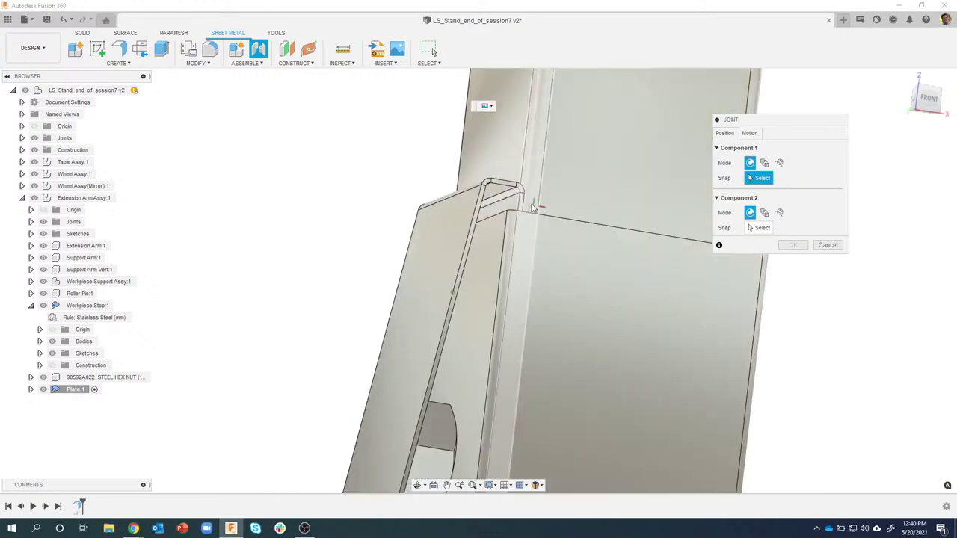
{"action": "middle_click_drag", "start_coordinate": [524, 210], "coordinate": [521, 203], "text": "shift"}
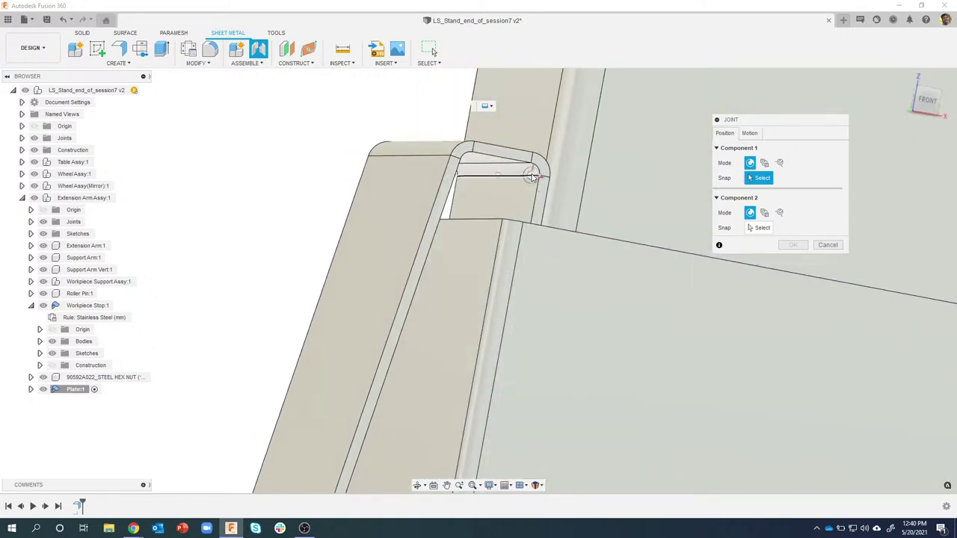
{"action": "scroll", "coordinate": [532, 178], "scroll_direction": "down", "scroll_amount": 1}
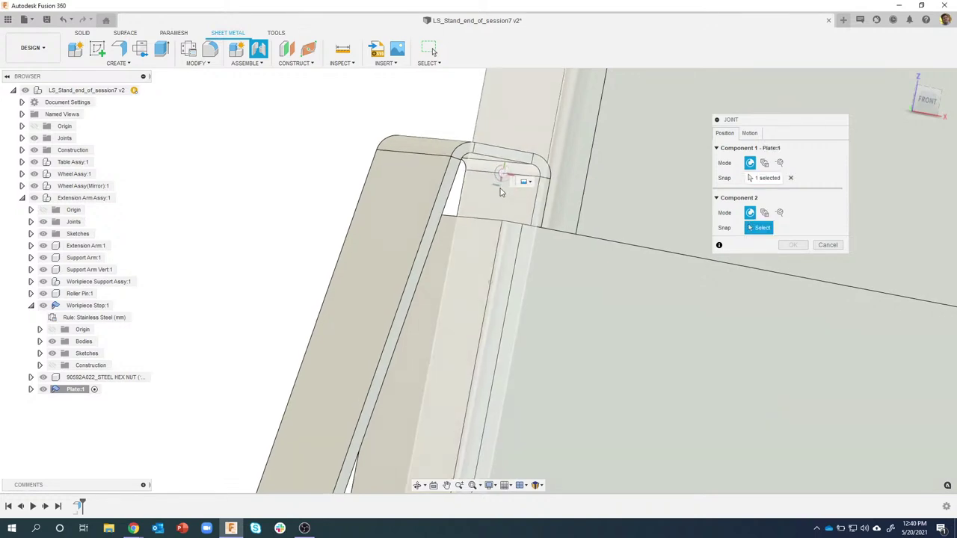
{"action": "middle_click_drag", "start_coordinate": [500, 184], "coordinate": [503, 241], "text": "shift"}
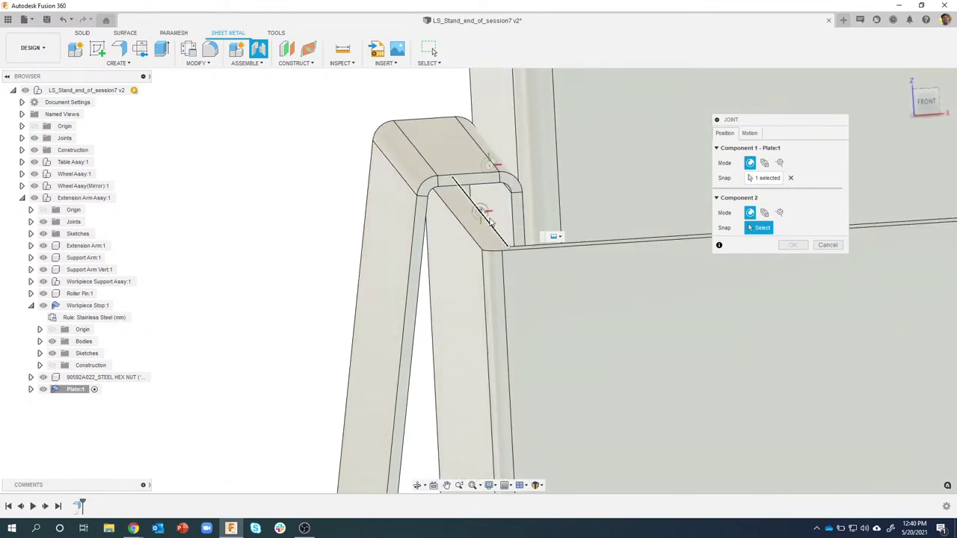
Snap the joint's second origin to the midpoint of the sleeve's upper edge on the nut side, flip the alignment, and create the joint.
{"action": "left_click", "coordinate": [491, 222]}
{"action": "middle_click_drag", "start_coordinate": [602, 360], "coordinate": [362, 168], "text": "shift"}
{"action": "middle_click_drag", "start_coordinate": [466, 259], "coordinate": [506, 251], "text": "shift"}
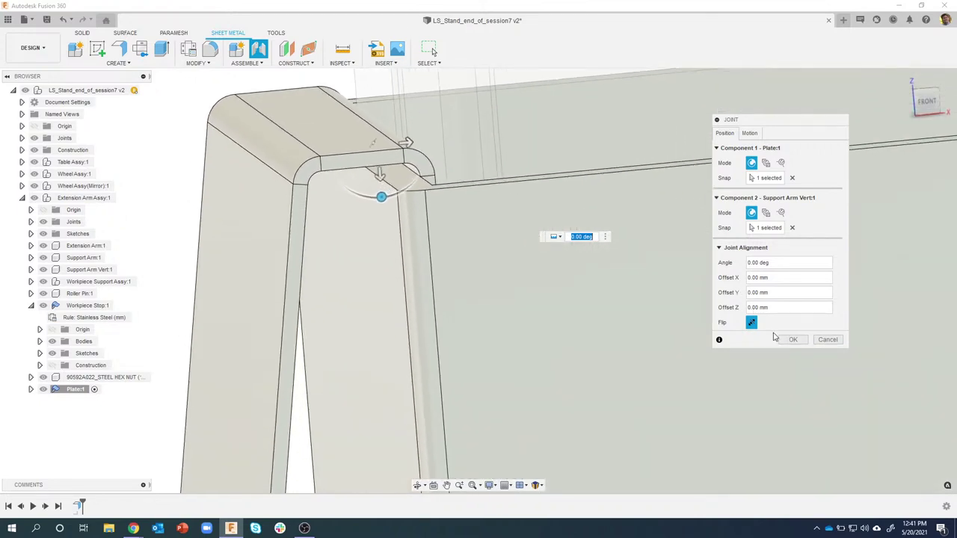
{"action": "left_click", "coordinate": [794, 341]}
{"action": "middle_click_drag", "start_coordinate": [688, 331], "coordinate": [334, 201], "text": "shift"}
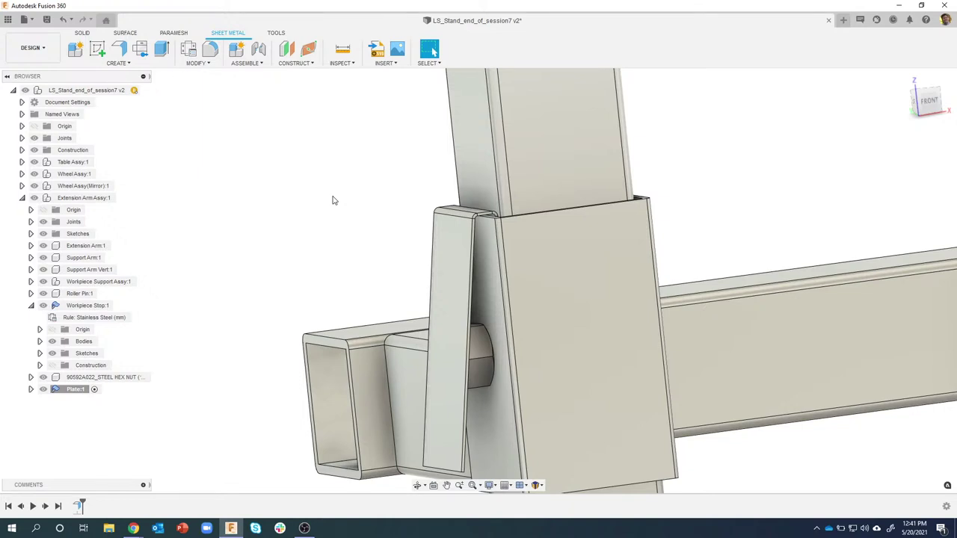
{"action": "middle_click_drag", "start_coordinate": [329, 163], "coordinate": [429, 266], "text": "shift"}
{"action": "left_click", "coordinate": [427, 264]}
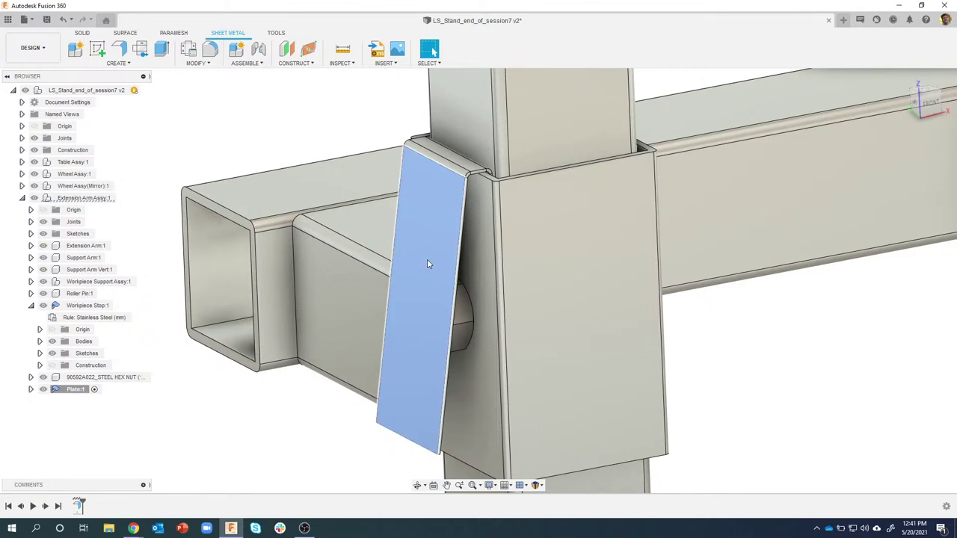
{"action": "right_click", "coordinate": [428, 263]}
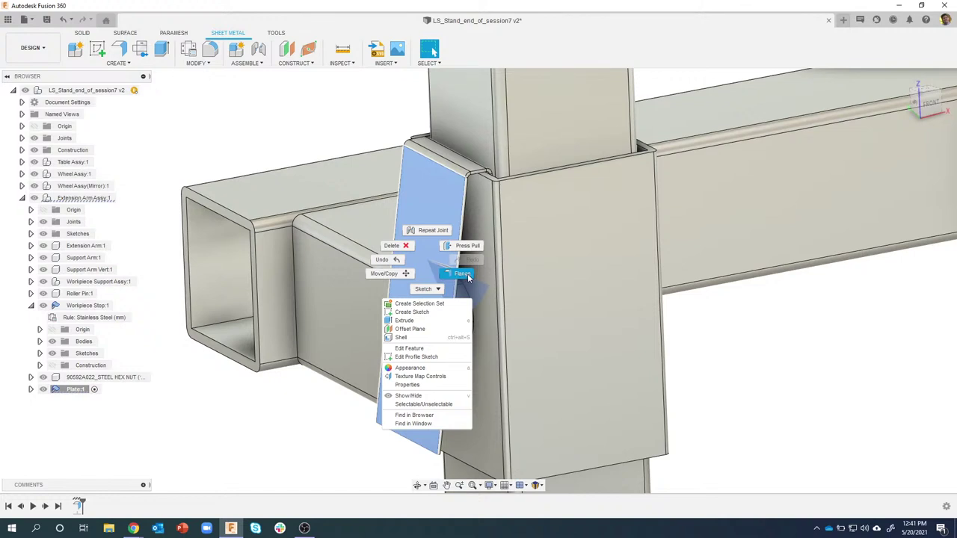
{"action": "left_click", "coordinate": [278, 151]}
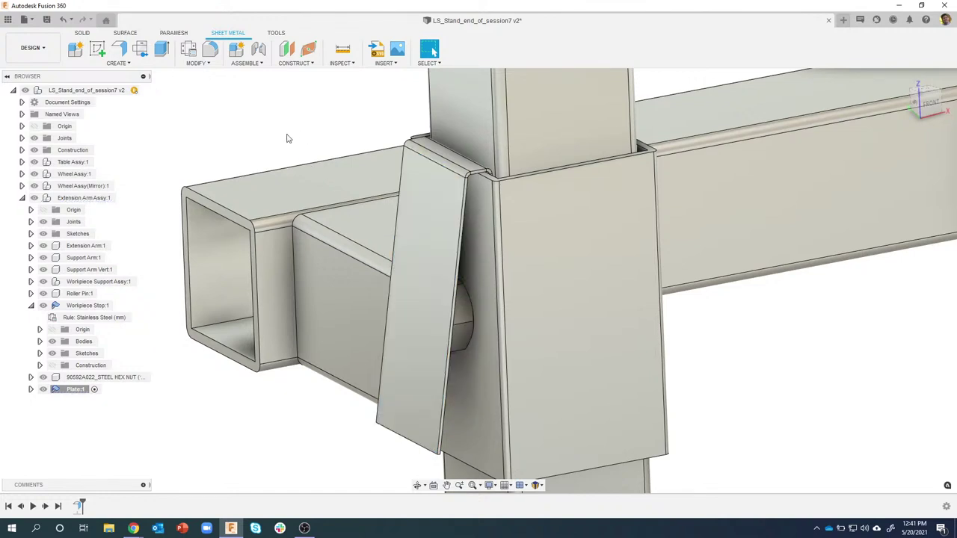
Place a hole on the plate's outer angled face, 12.5 mm from its long edge and 24 mm from its lower edge.
{"action": "left_click", "coordinate": [139, 64]}
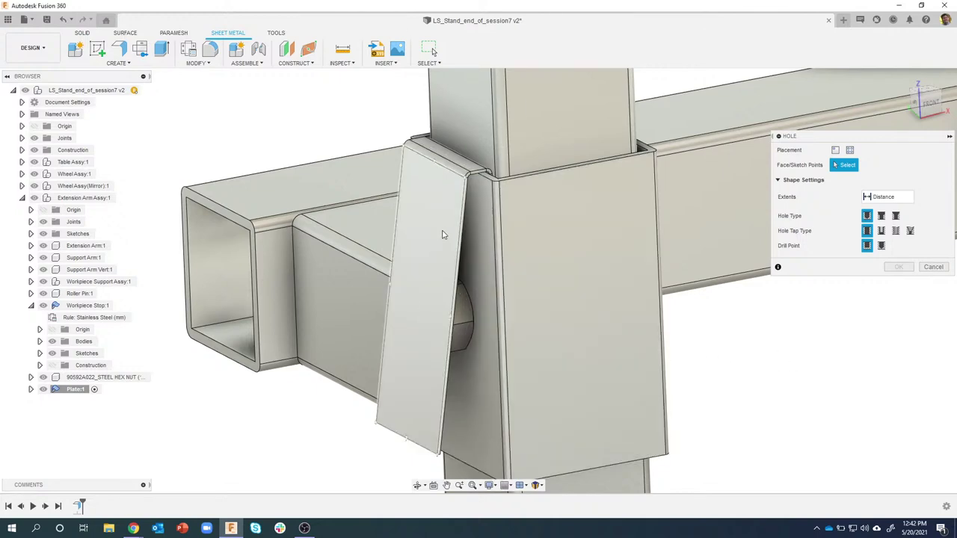
{"action": "left_click", "coordinate": [442, 235]}
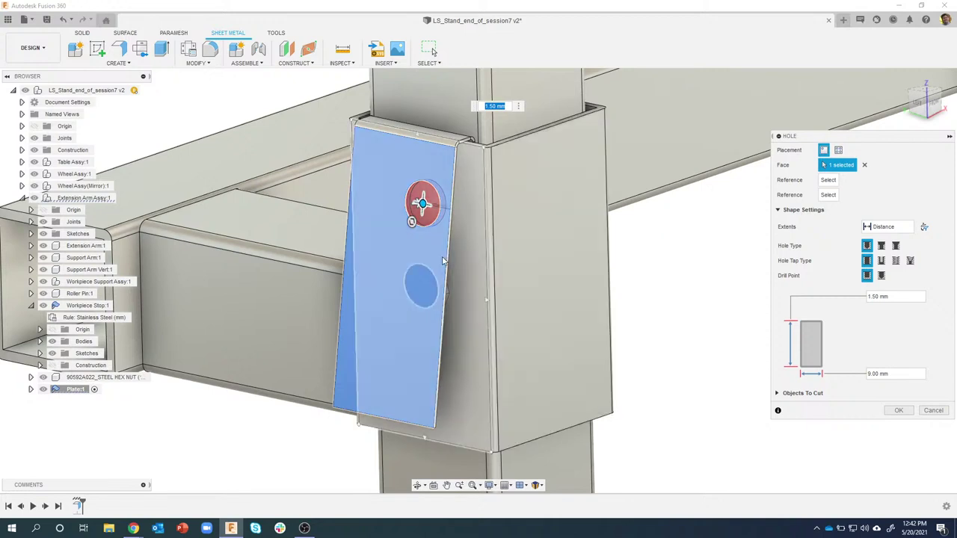
{"action": "left_click", "coordinate": [349, 238]}
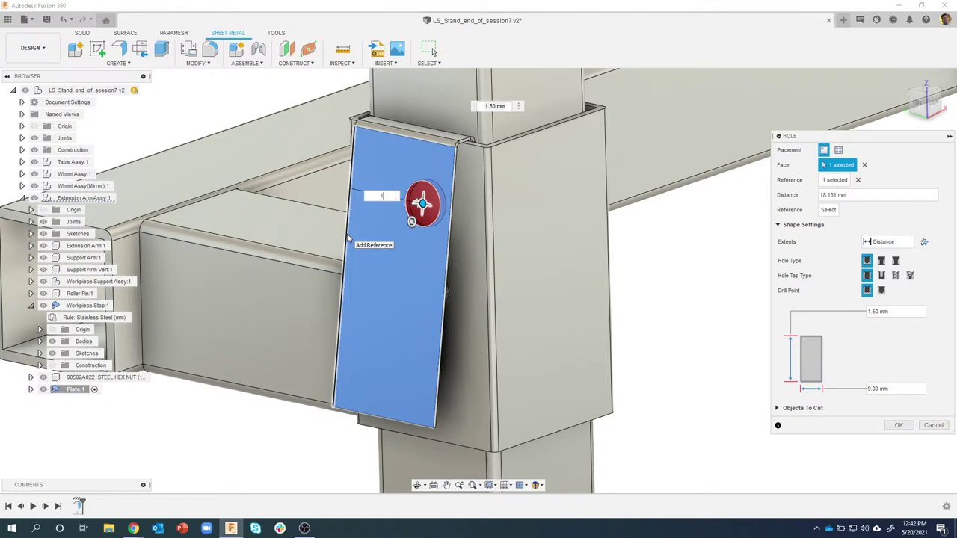
{"action": "key", "text": "Return"}
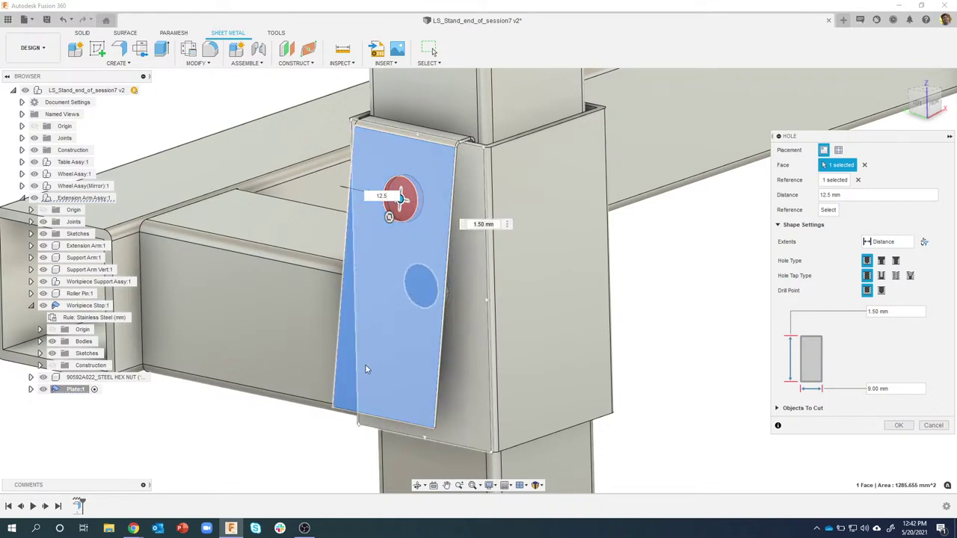
{"action": "left_click", "coordinate": [347, 414]}
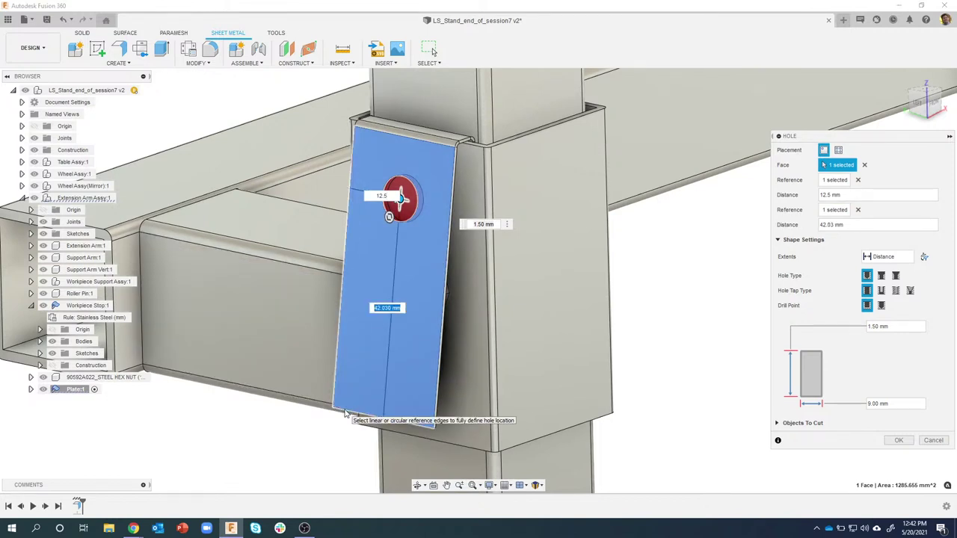
{"action": "type", "text": "24"}
{"action": "key", "text": "Return"}
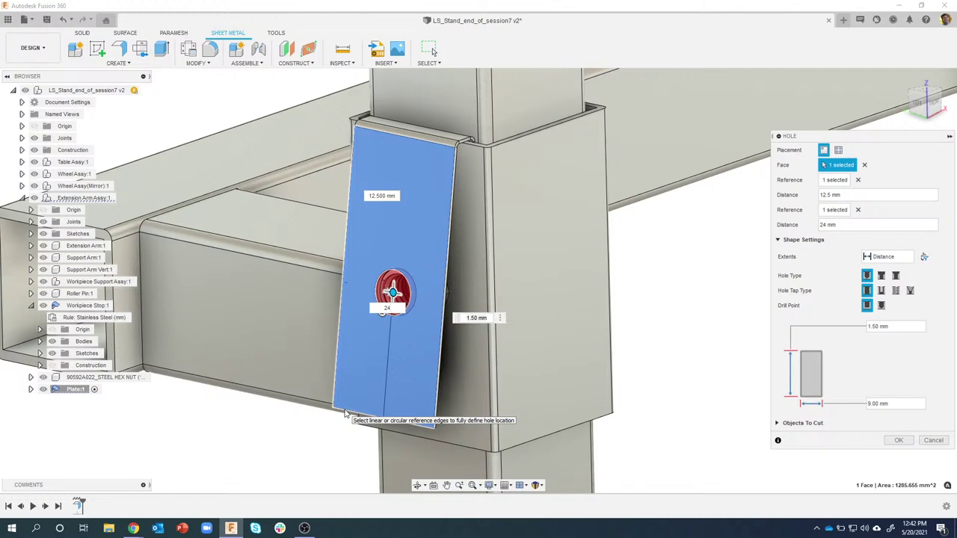
Try 23.5 mm for the hole's lower-edge distance, return it to 24 mm, and set the diameter to 10.5 mm.
{"action": "scroll", "coordinate": [426, 287], "scroll_direction": "up", "scroll_amount": 5}
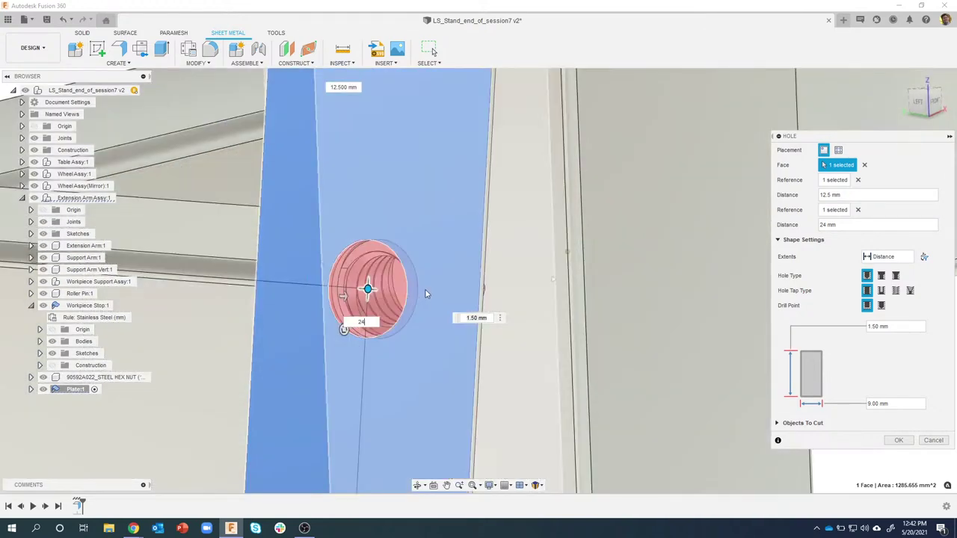
{"action": "middle_click_drag", "start_coordinate": [425, 294], "coordinate": [437, 345], "text": "shift"}
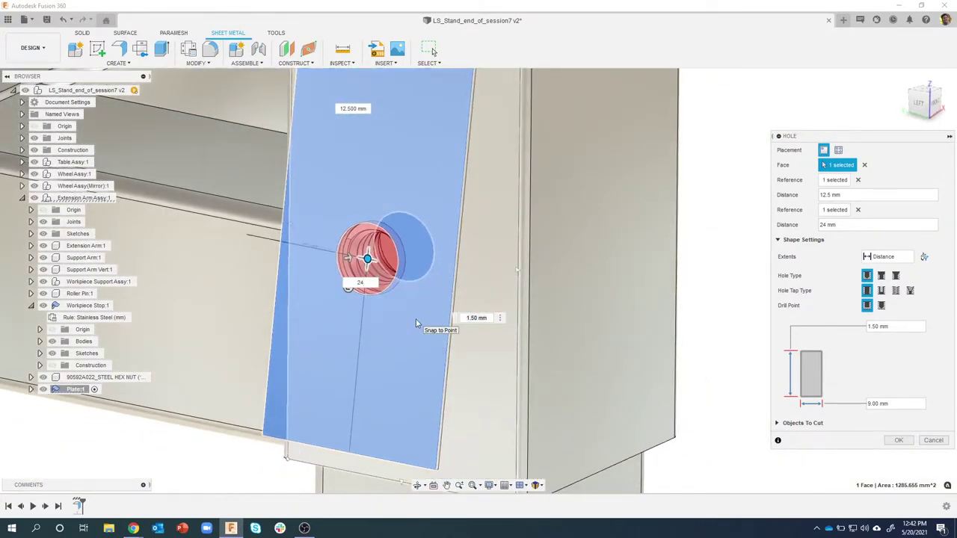
{"action": "type", "text": "3.5"}
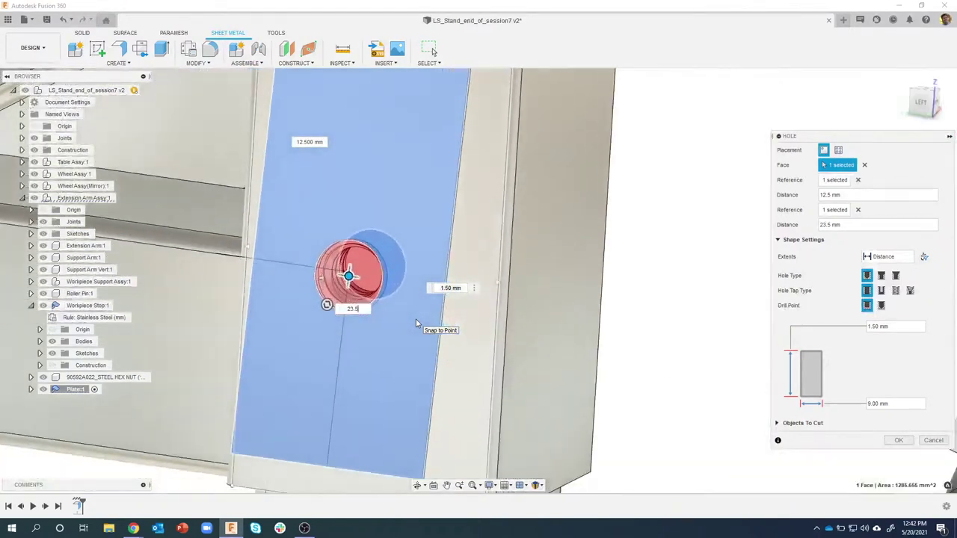
{"action": "key", "text": "BackSpace"}
{"action": "type", "text": ".5"}
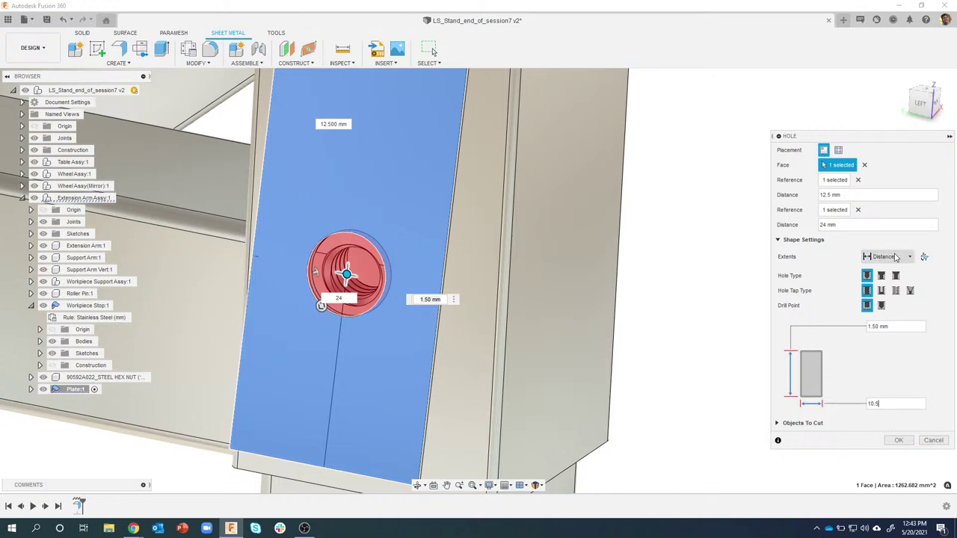
Set the hole's extent to reach the inner face of the plate's angled leg and create the hole.
{"action": "left_click", "coordinate": [886, 257]}
{"action": "left_click", "coordinate": [880, 281]}
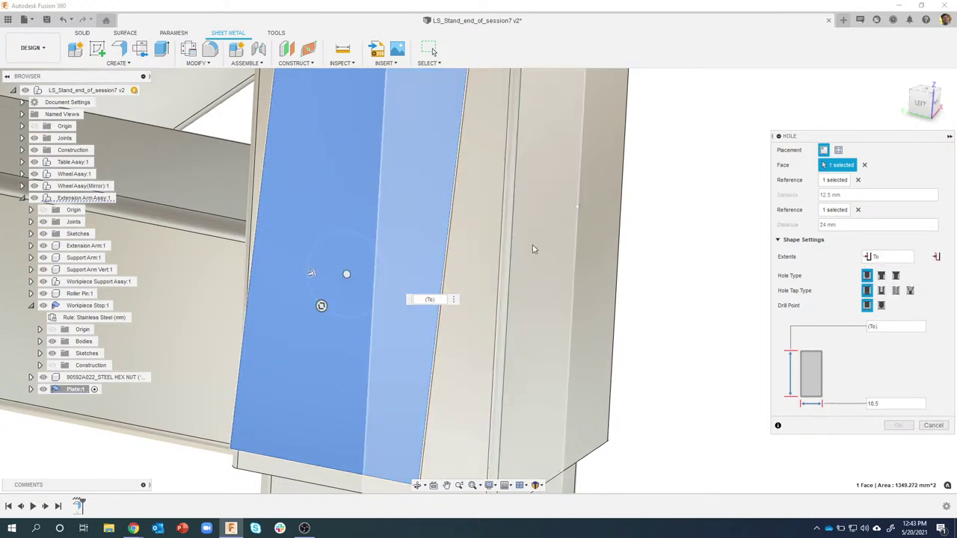
{"action": "middle_click_drag", "start_coordinate": [532, 245], "coordinate": [419, 344], "text": "shift"}
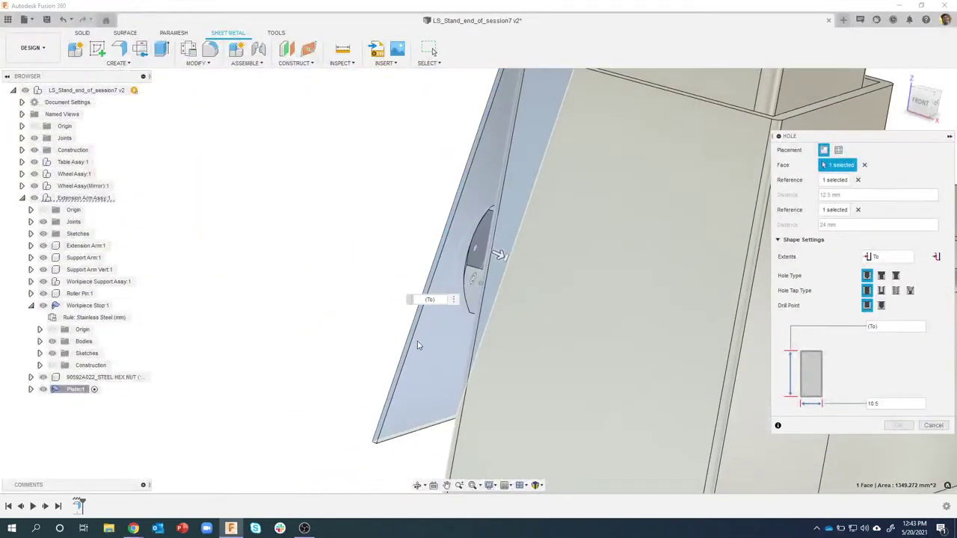
{"action": "left_click", "coordinate": [424, 359]}
{"action": "middle_click_drag", "start_coordinate": [351, 304], "coordinate": [332, 291], "text": "shift"}
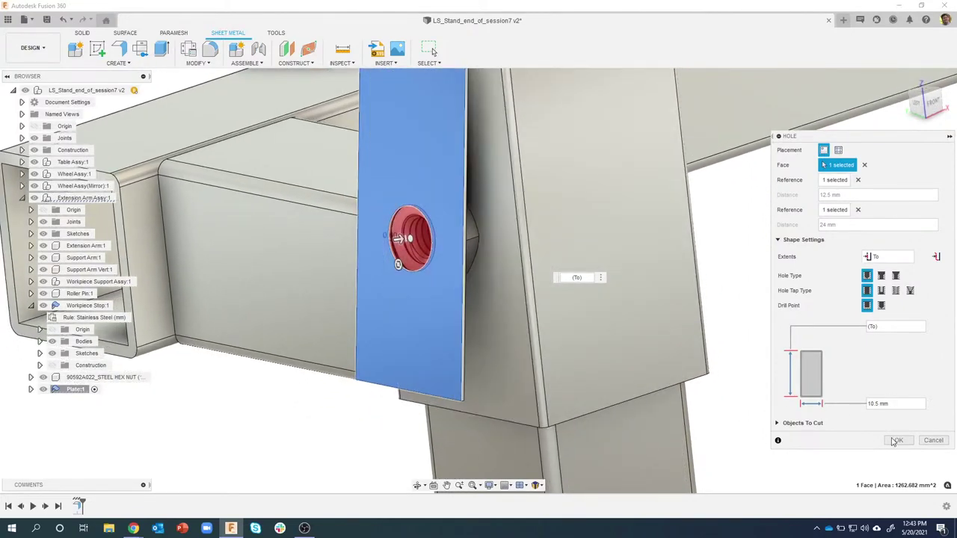
{"action": "left_click", "coordinate": [896, 440]}
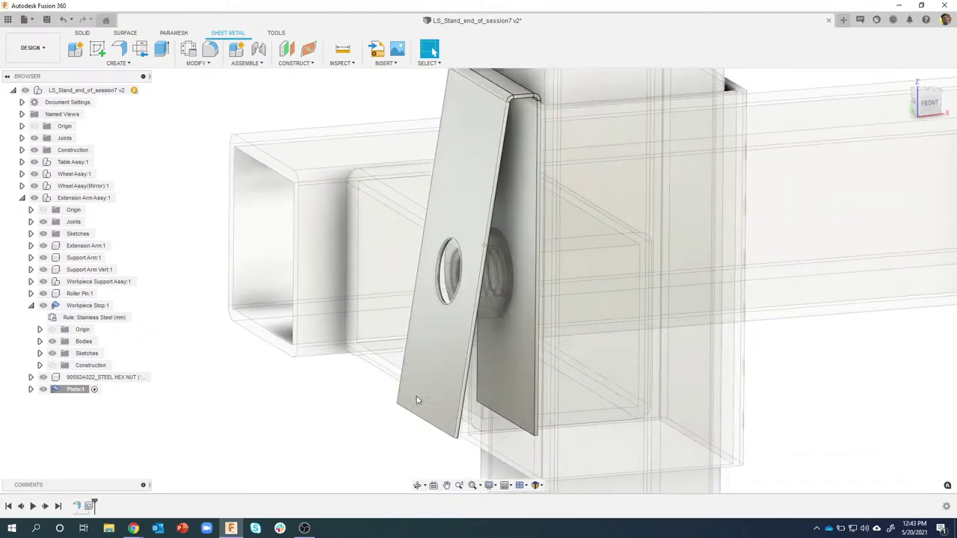
Fillet the two lower corners of the plate's angled leg with a 6 mm radius.
{"action": "scroll", "coordinate": [436, 455], "scroll_direction": "up", "scroll_amount": 6}
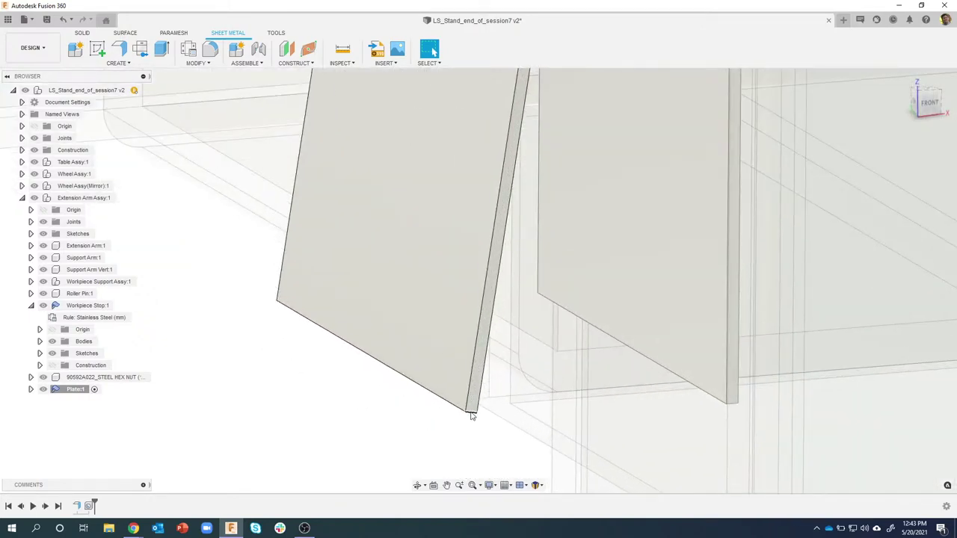
{"action": "right_click", "coordinate": [471, 415]}
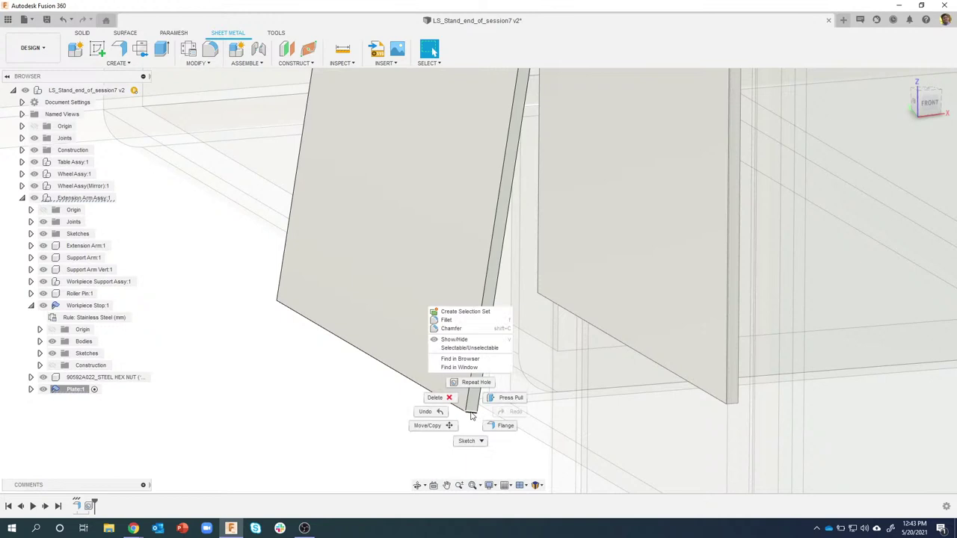
{"action": "left_click", "coordinate": [448, 326]}
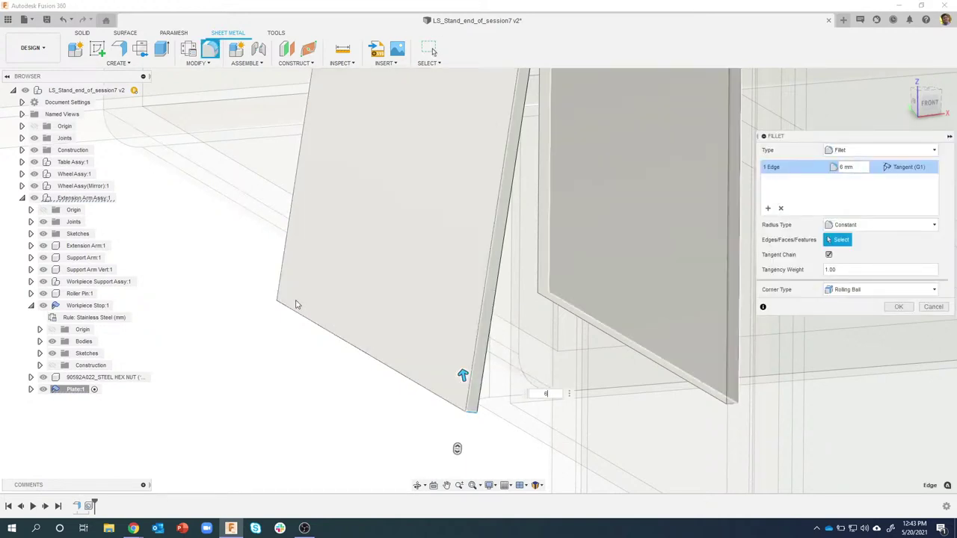
{"action": "left_click", "coordinate": [283, 301]}
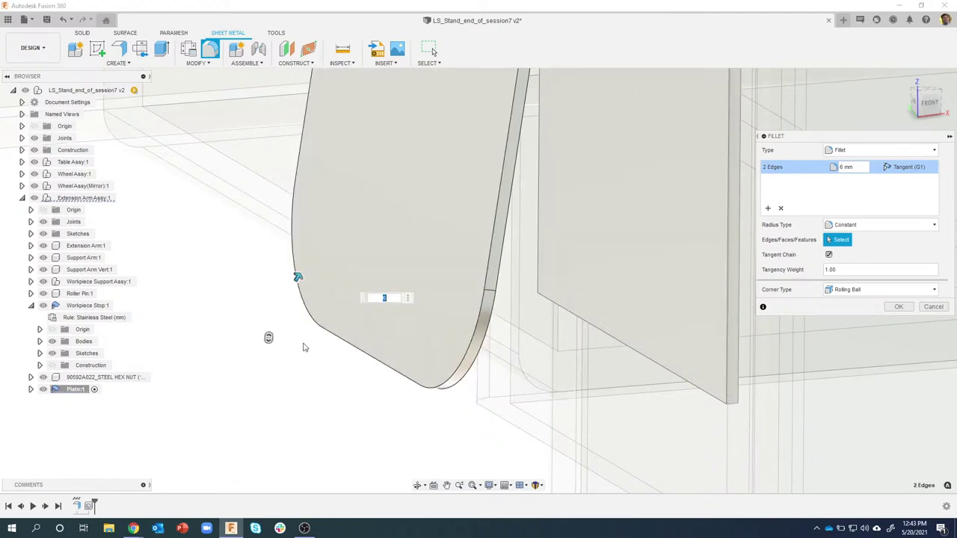
{"action": "scroll", "coordinate": [321, 375], "scroll_direction": "down", "scroll_amount": 5}
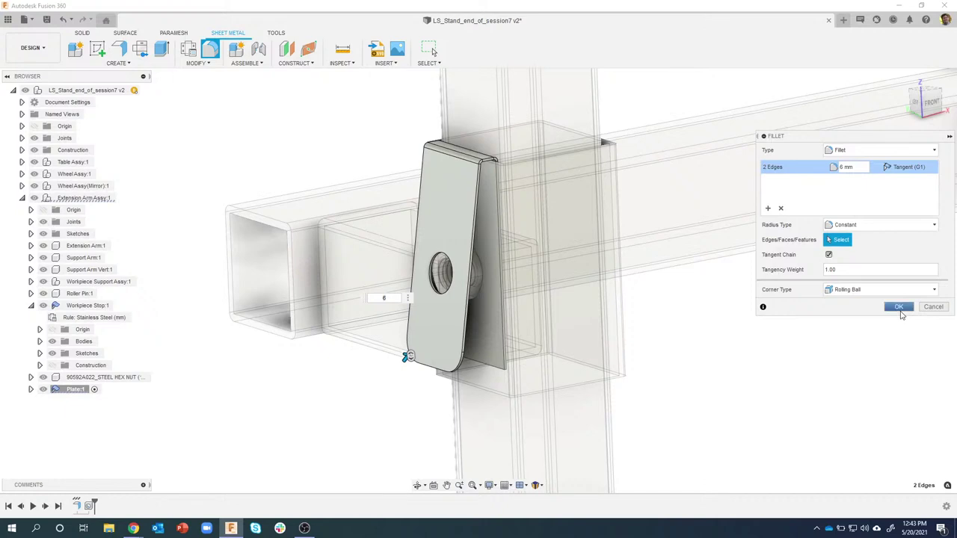
{"action": "left_click", "coordinate": [898, 307]}
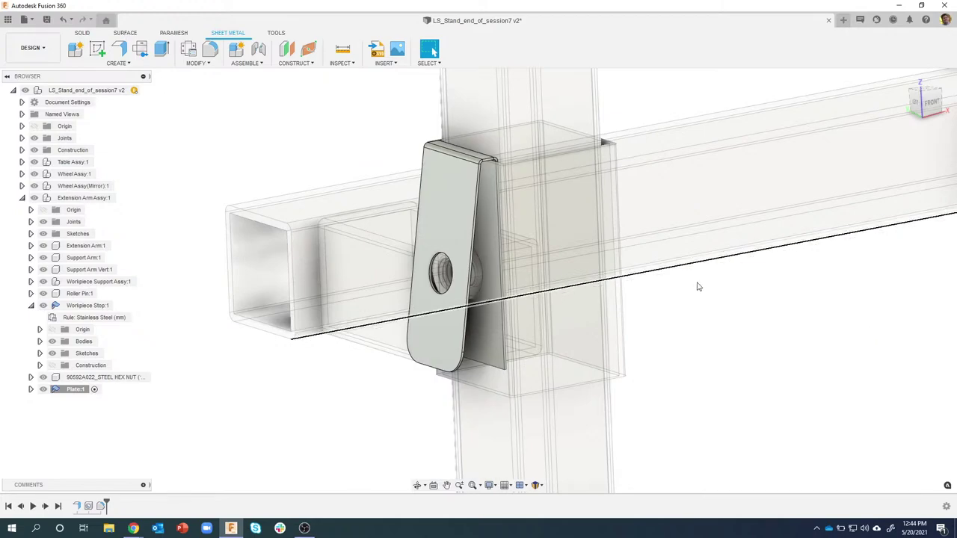
Try to move Sketch1 from the Extension Arm Assy sketches into the Plate component.
{"action": "middle_click_drag", "start_coordinate": [660, 420], "coordinate": [714, 313], "text": "shift"}
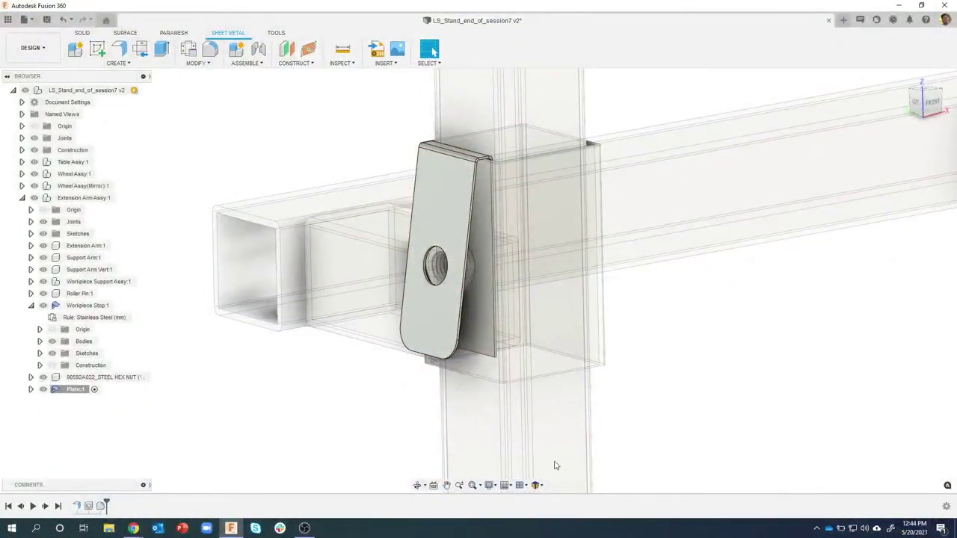
{"action": "left_click", "coordinate": [31, 390]}
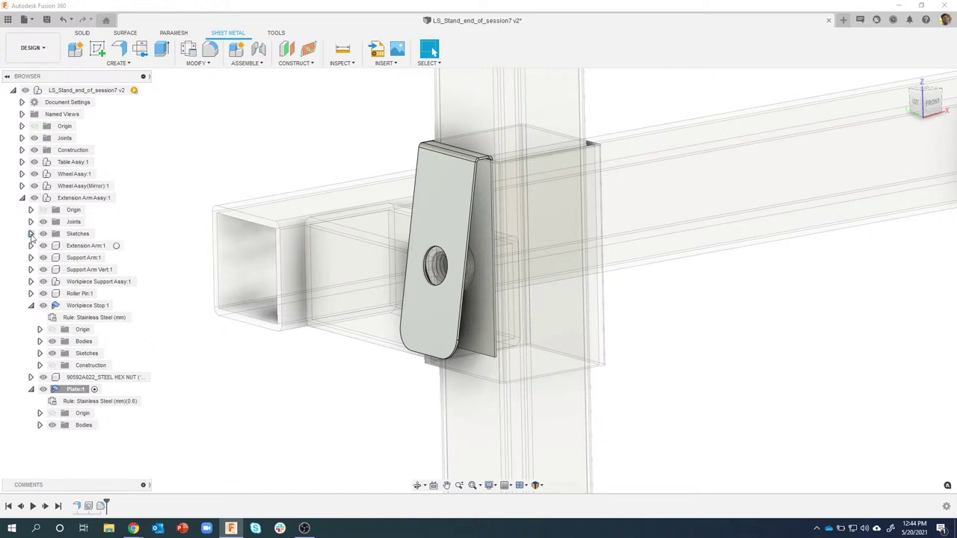
{"action": "left_click", "coordinate": [31, 234]}
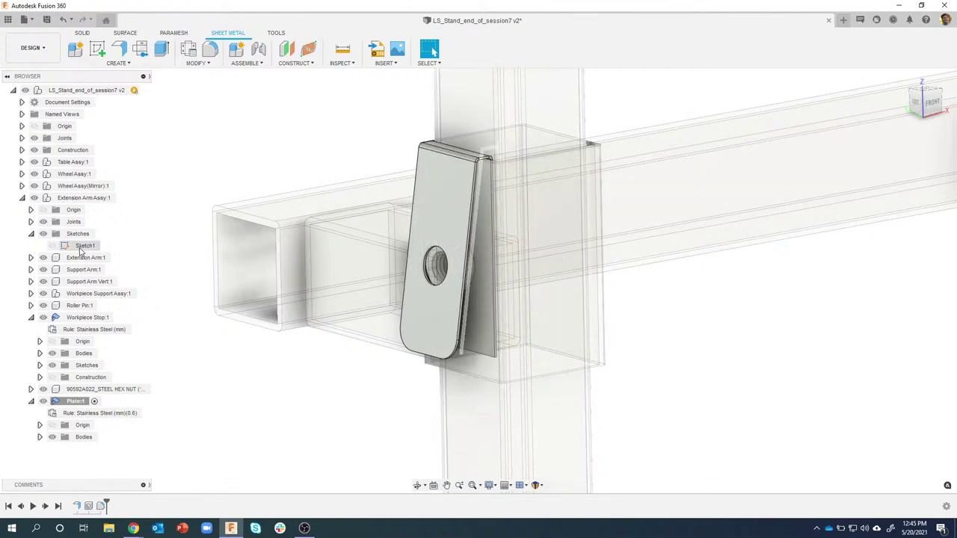
{"action": "mouse_move", "coordinate": [82, 246]}
{"action": "left_mouse_down"}
{"action": "mouse_move", "coordinate": [116, 251]}
{"action": "mouse_move", "coordinate": [146, 338]}
{"action": "mouse_move", "coordinate": [104, 404]}
{"action": "mouse_move", "coordinate": [76, 405]}
{"action": "left_mouse_up"}
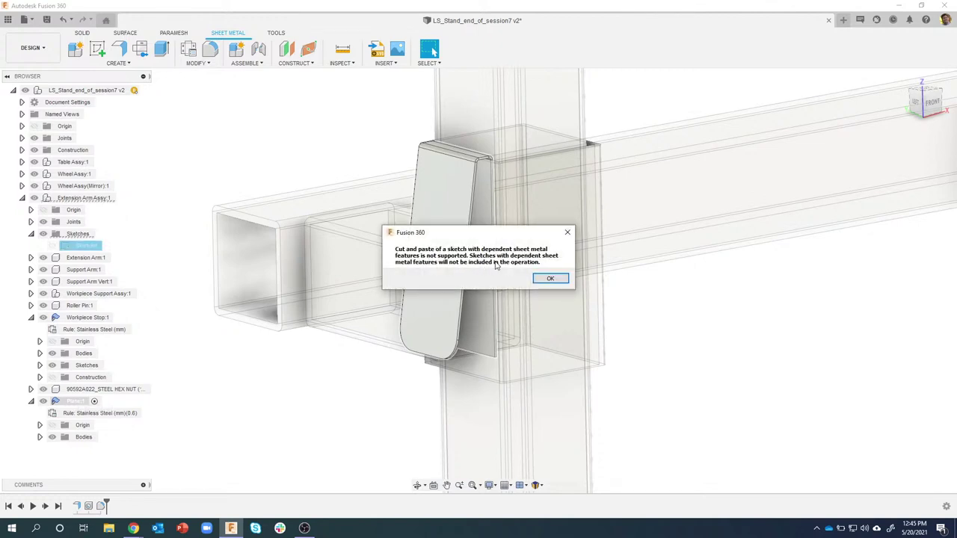
{"action": "left_click", "coordinate": [550, 280]}
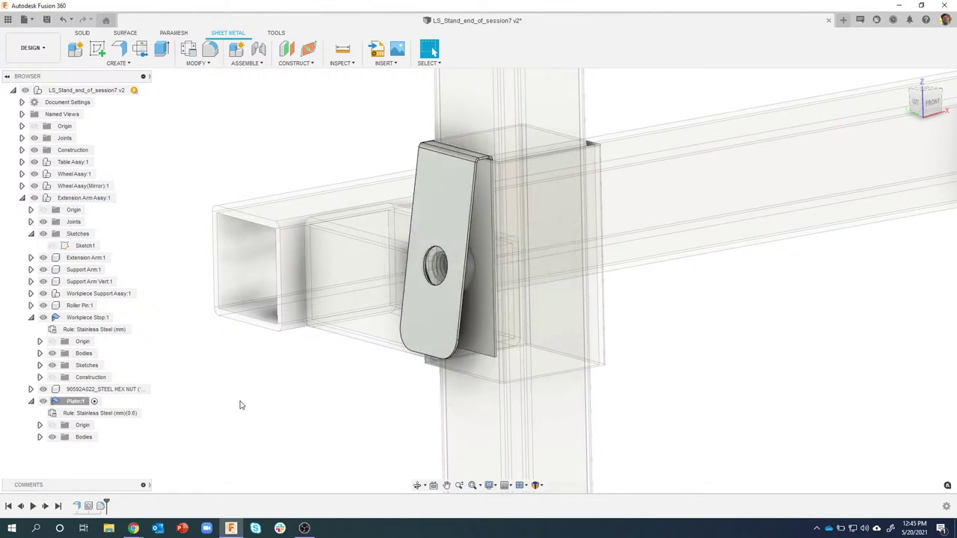
{"action": "mouse_move", "coordinate": [84, 246]}
{"action": "left_mouse_down"}
{"action": "mouse_move", "coordinate": [138, 269]}
{"action": "mouse_move", "coordinate": [115, 410]}
{"action": "mouse_move", "coordinate": [97, 434]}
{"action": "left_mouse_up"}
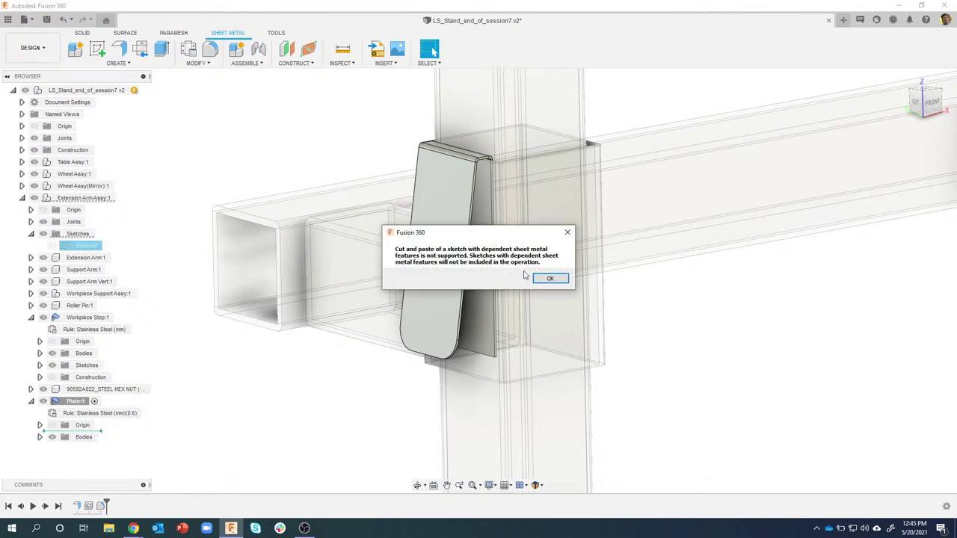
{"action": "left_click", "coordinate": [550, 280]}
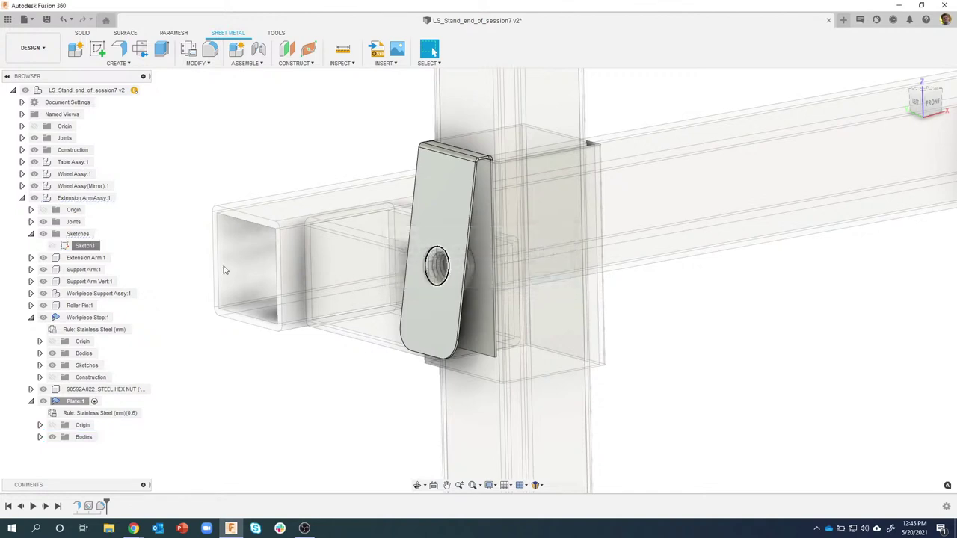
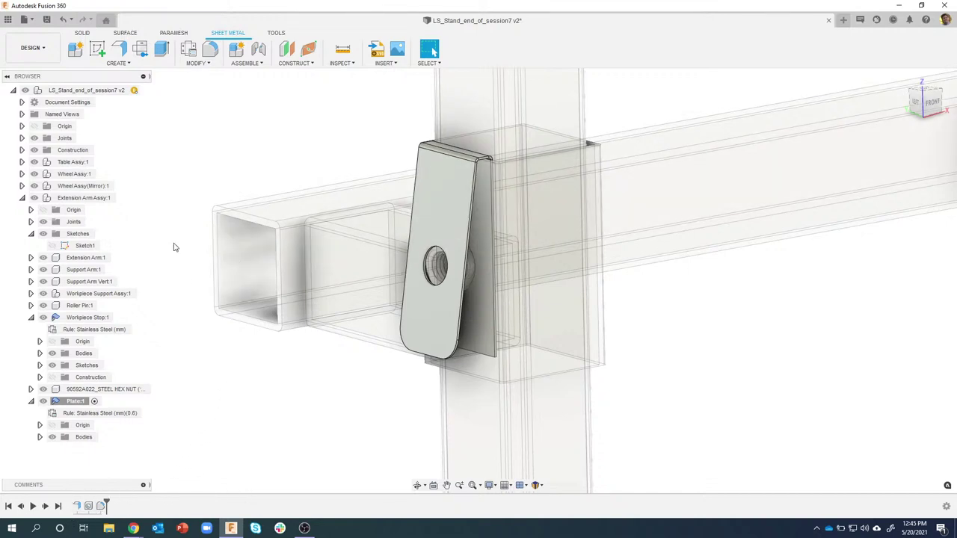
Activate the Extension Arm Assy and try again to move Sketch1 into the Plate component.
{"action": "left_click", "coordinate": [123, 198]}
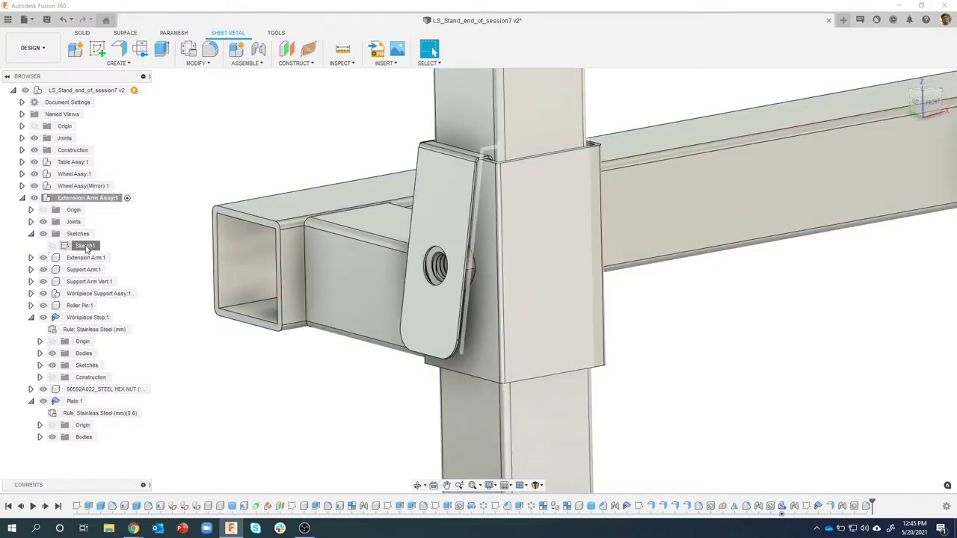
{"action": "mouse_move", "coordinate": [85, 246]}
{"action": "left_mouse_down"}
{"action": "mouse_move", "coordinate": [164, 346]}
{"action": "mouse_move", "coordinate": [135, 407]}
{"action": "mouse_move", "coordinate": [89, 409]}
{"action": "left_mouse_up"}
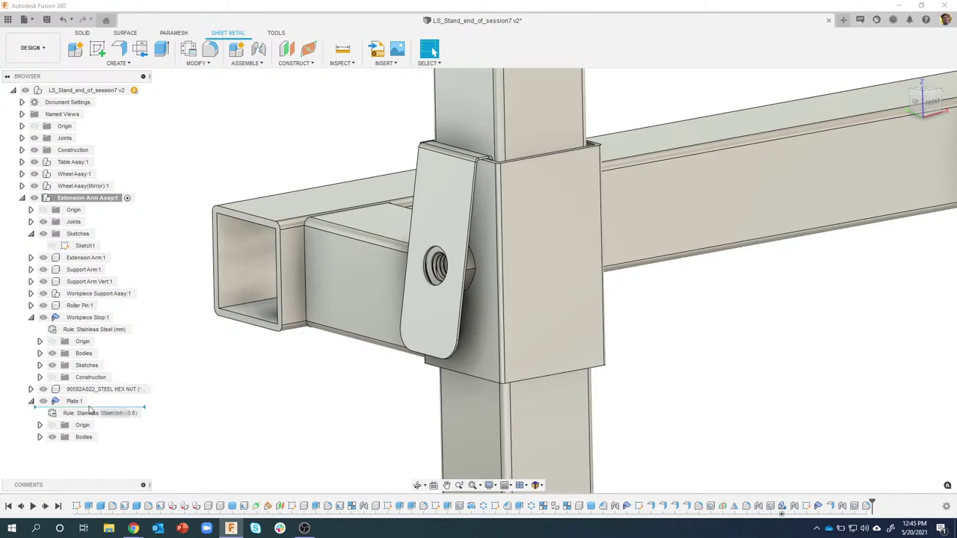
{"action": "left_click", "coordinate": [545, 280]}
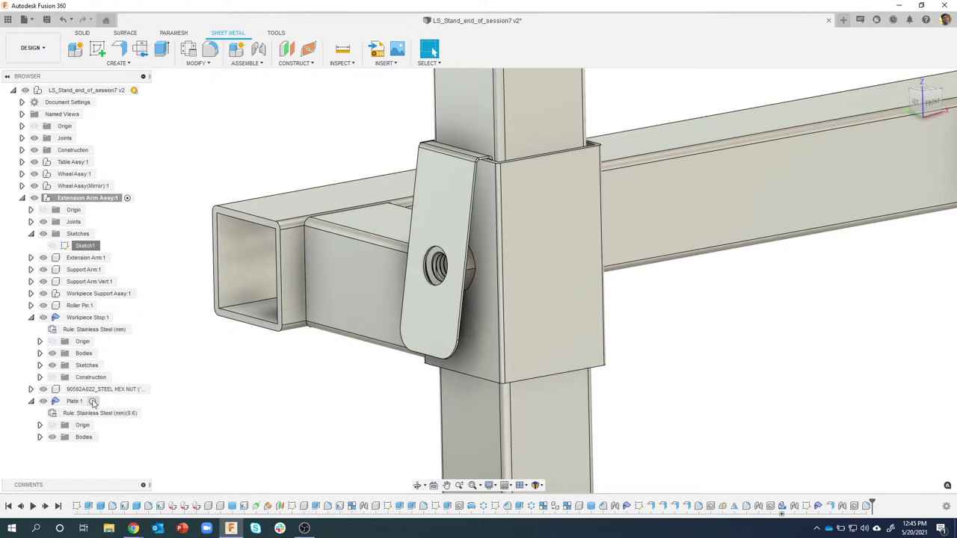
Make the Plate component active again and clear the selection.
{"action": "left_click", "coordinate": [91, 402]}
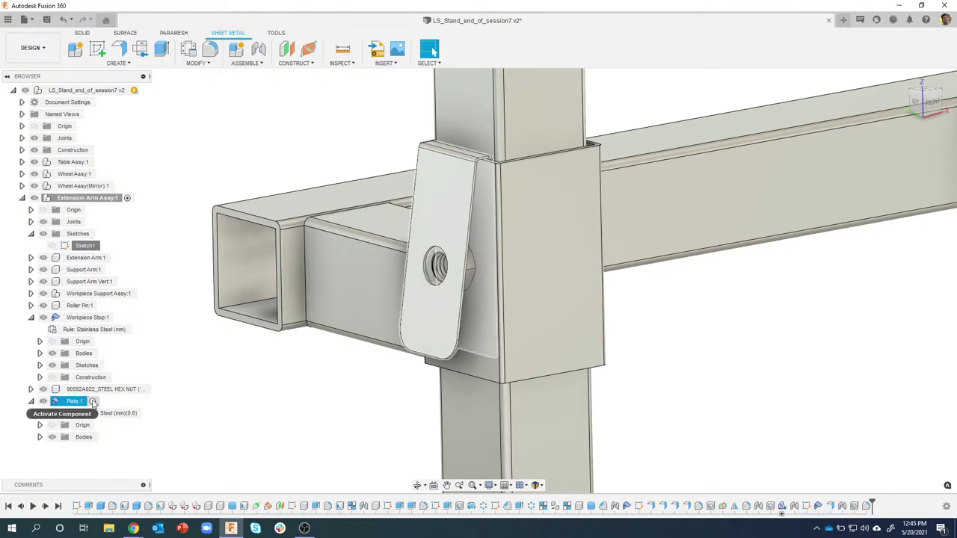
{"action": "key", "text": "Escape"}
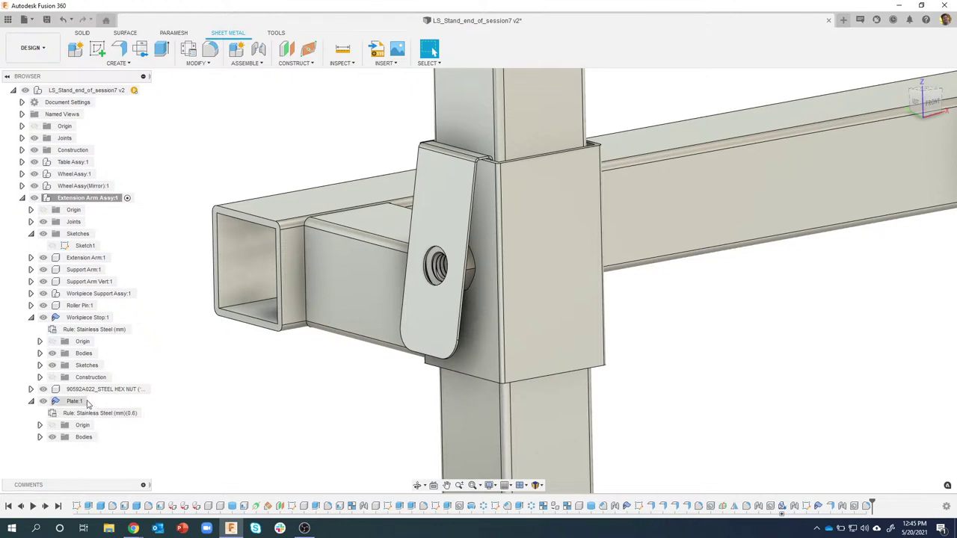
{"action": "left_click", "coordinate": [94, 401]}
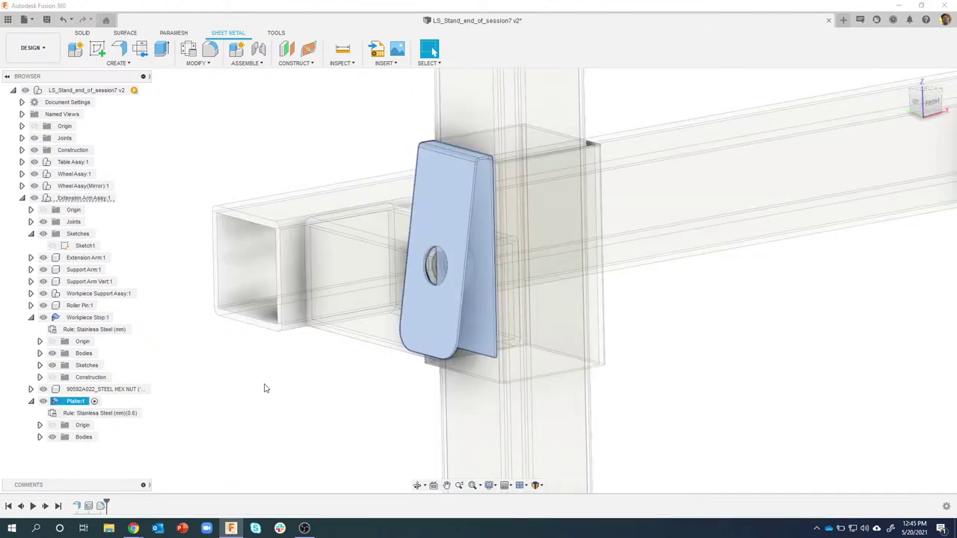
{"action": "left_click", "coordinate": [302, 400]}
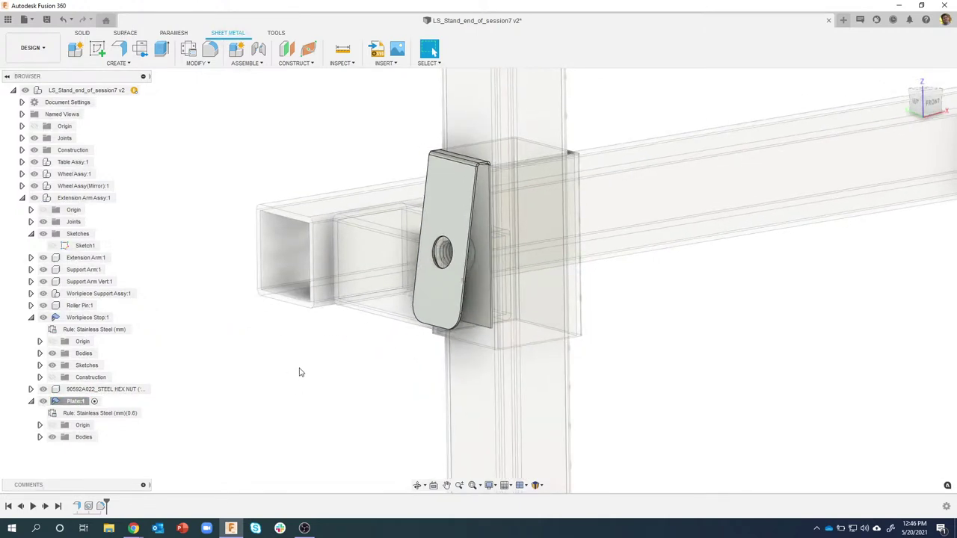
{"action": "middle_click_drag", "start_coordinate": [300, 368], "coordinate": [270, 412], "text": "shift"}
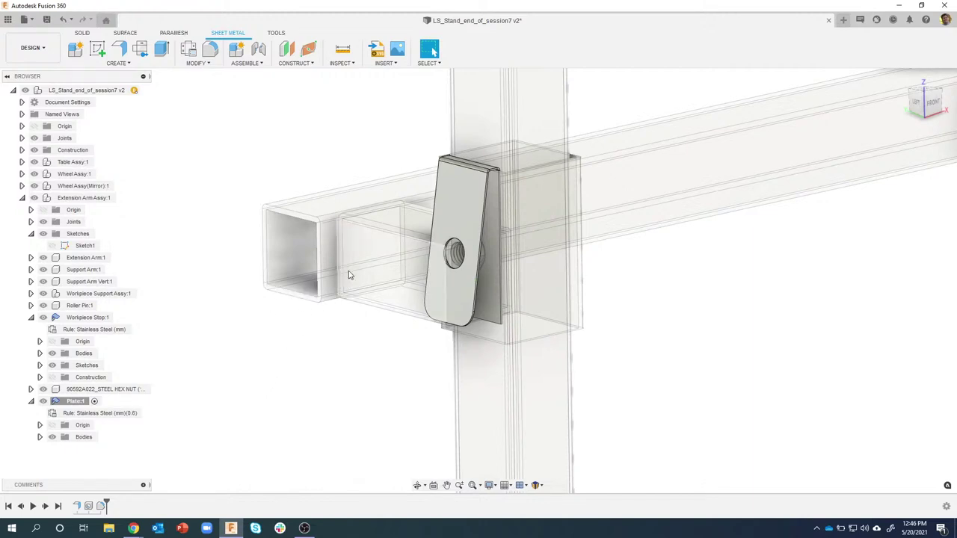
{"action": "middle_click_drag", "start_coordinate": [345, 255], "coordinate": [262, 399], "text": "shift"}
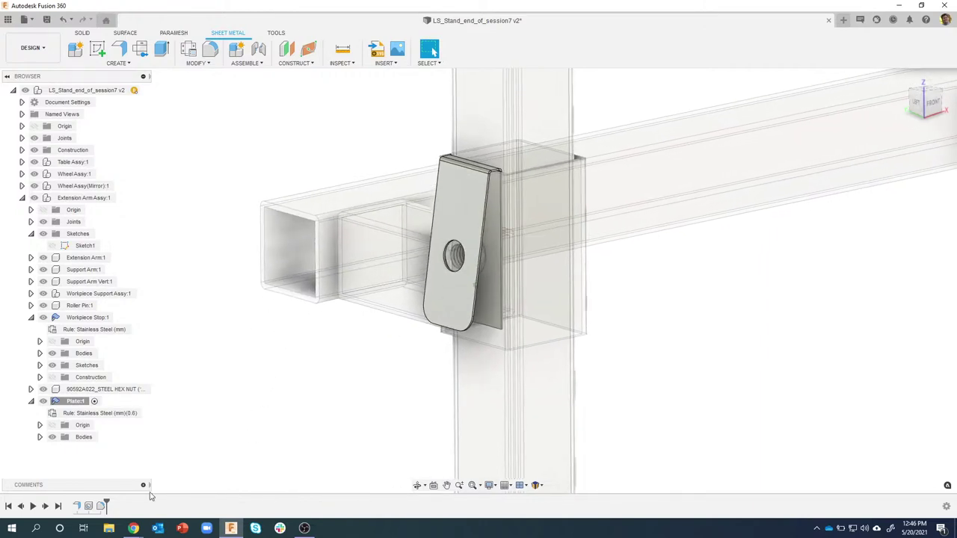
{"action": "double_click", "coordinate": [88, 507]}
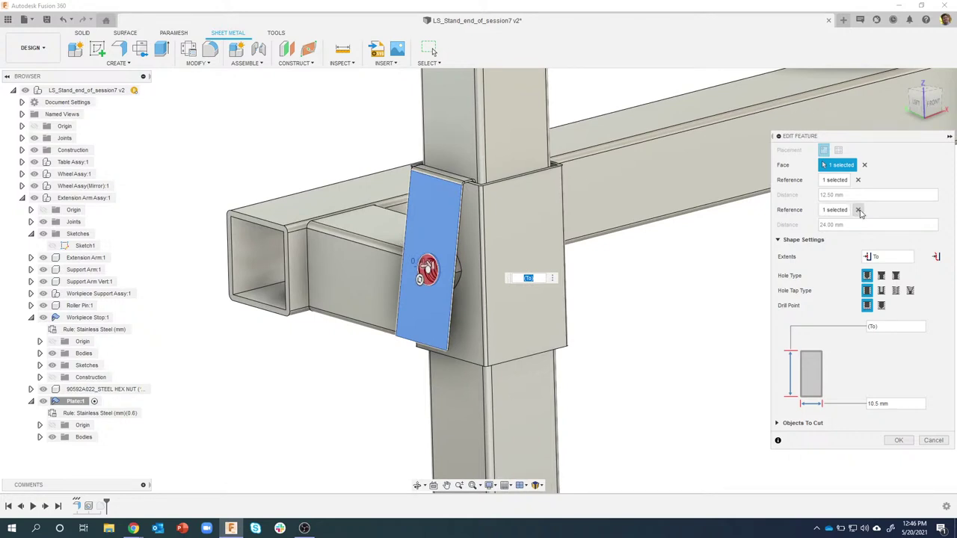
{"action": "left_click", "coordinate": [858, 210]}
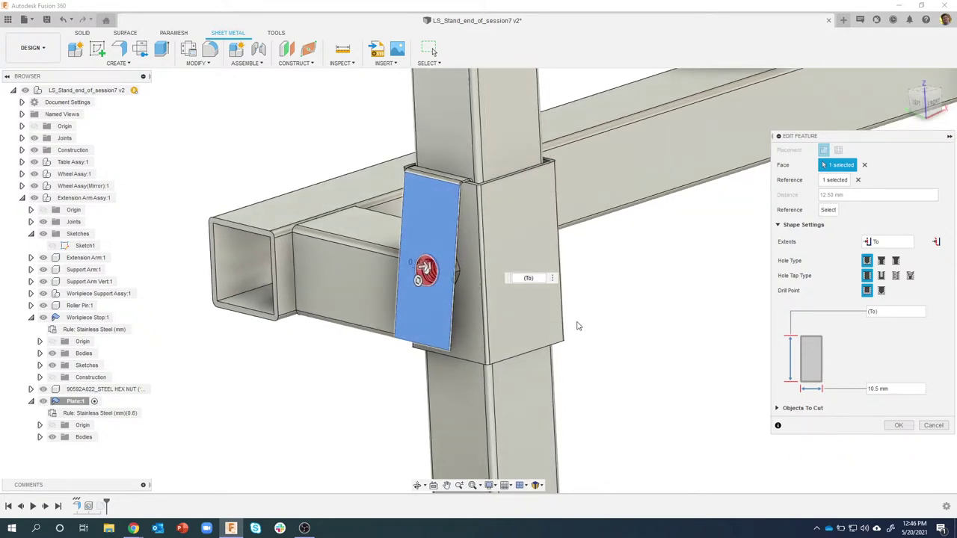
{"action": "scroll", "coordinate": [412, 340], "scroll_direction": "up", "scroll_amount": 2}
{"action": "middle_click_drag", "start_coordinate": [455, 367], "coordinate": [417, 358], "text": "shift"}
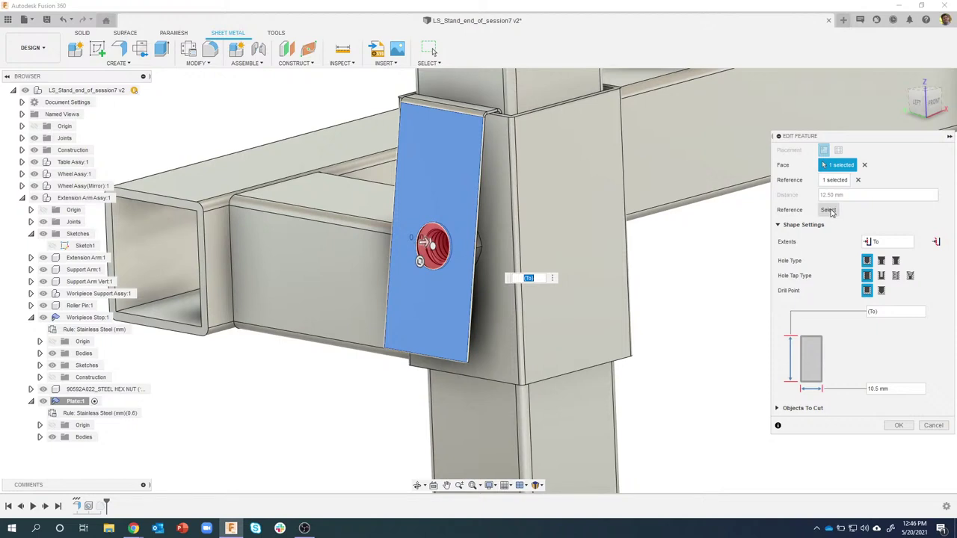
{"action": "middle_click_drag", "start_coordinate": [514, 323], "coordinate": [485, 345], "text": "shift"}
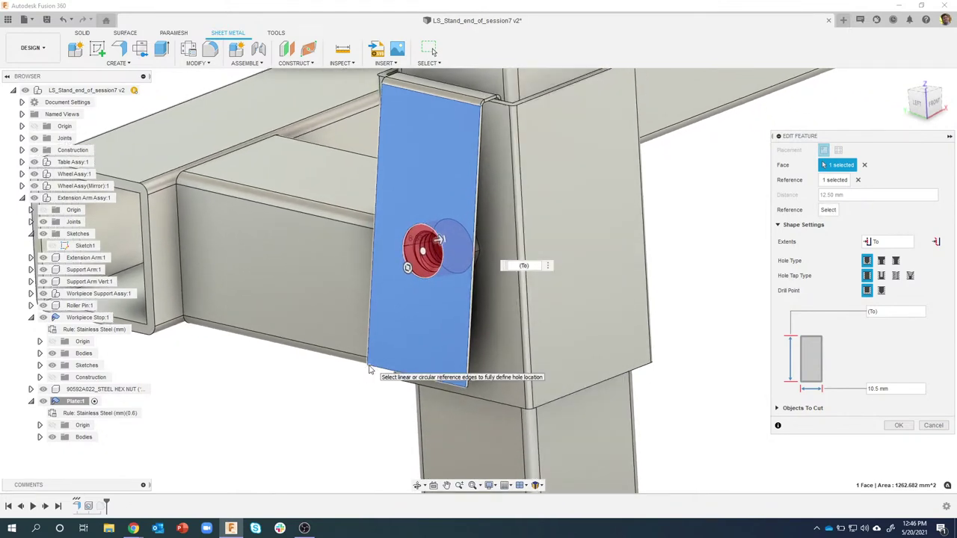
{"action": "left_click", "coordinate": [368, 367]}
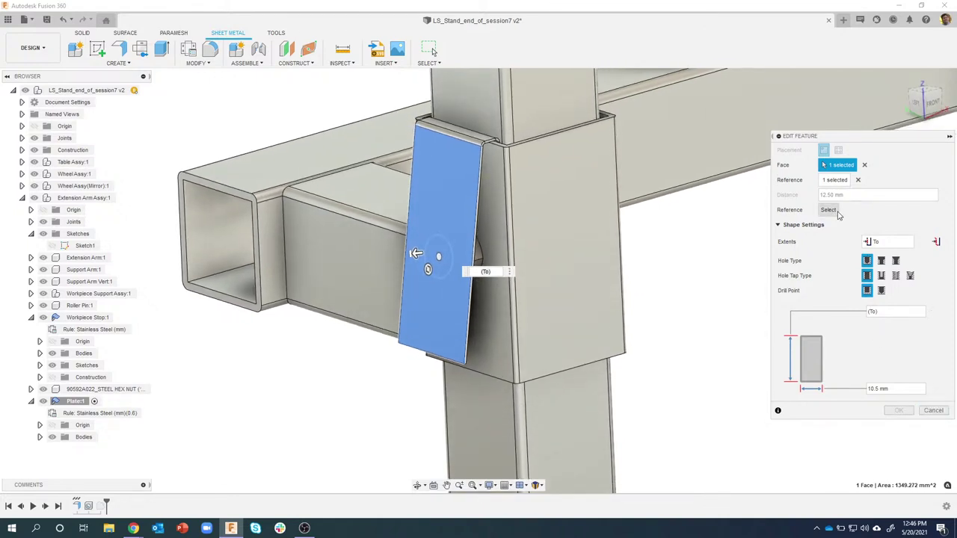
{"action": "left_click", "coordinate": [857, 179]}
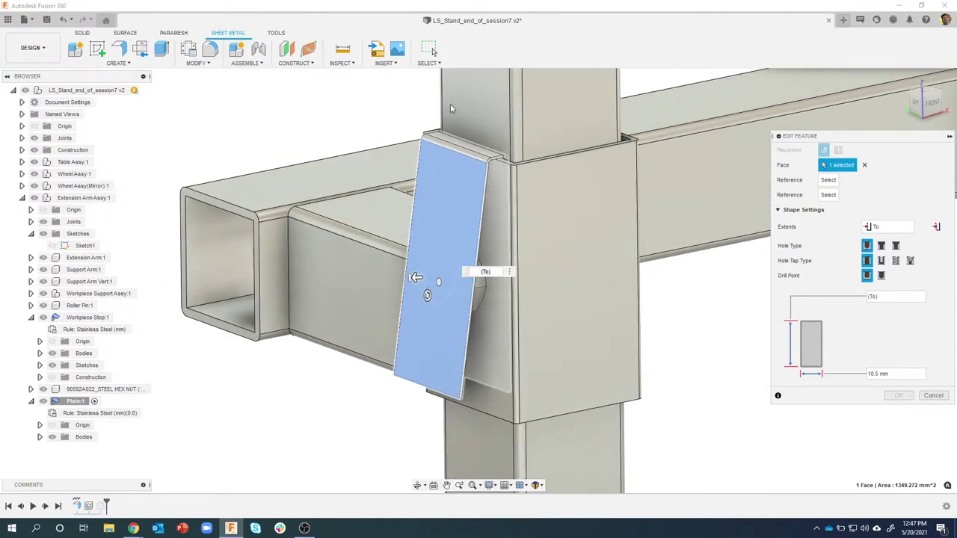
{"action": "left_click", "coordinate": [865, 165]}
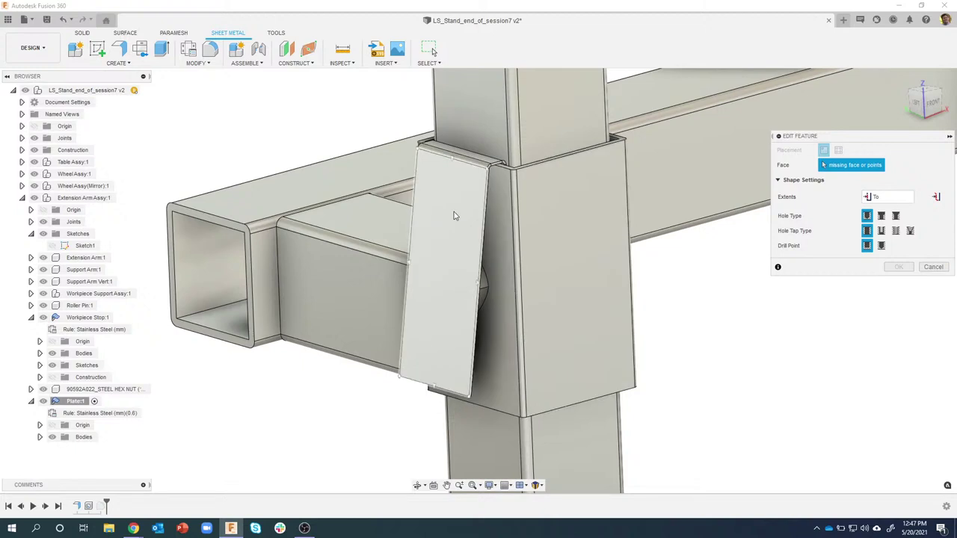
{"action": "left_click", "coordinate": [452, 211]}
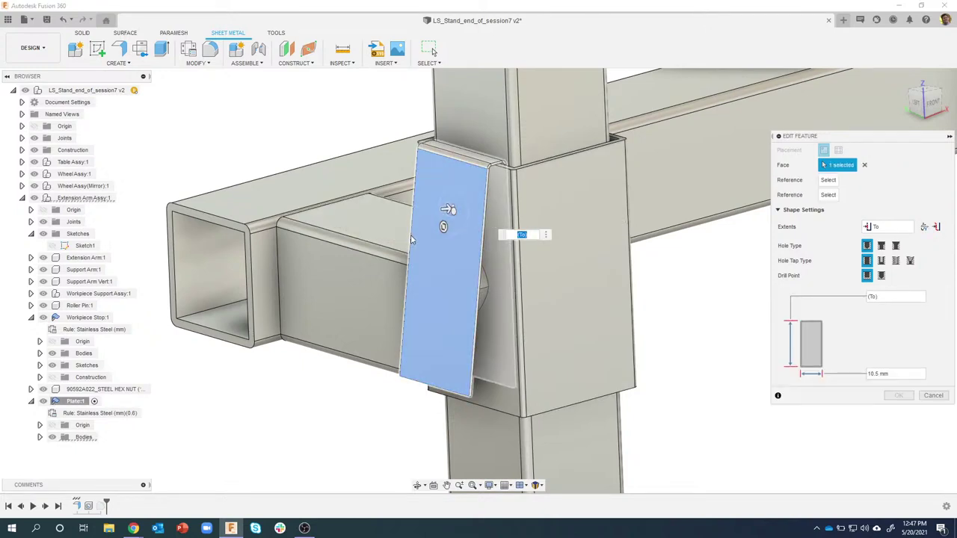
{"action": "left_click", "coordinate": [835, 182]}
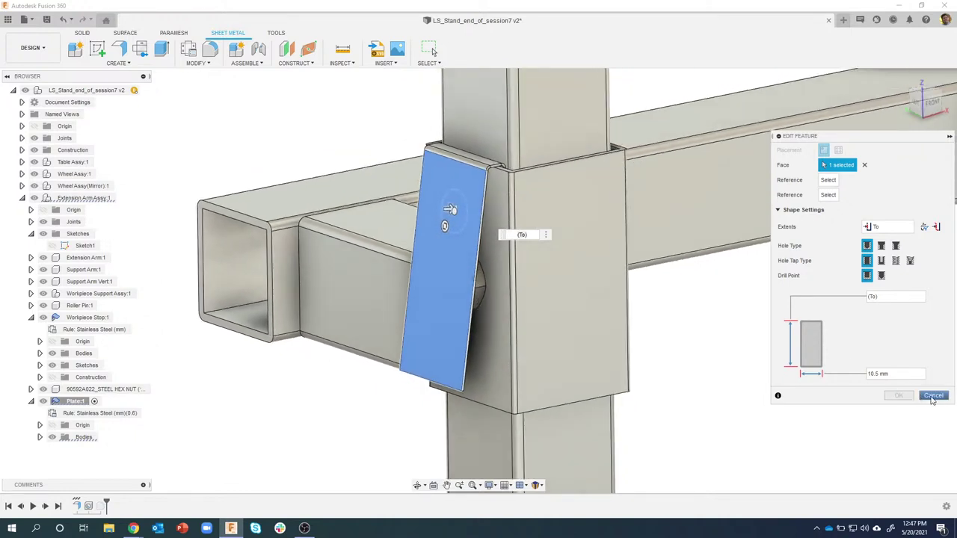
{"action": "key", "text": "Return"}
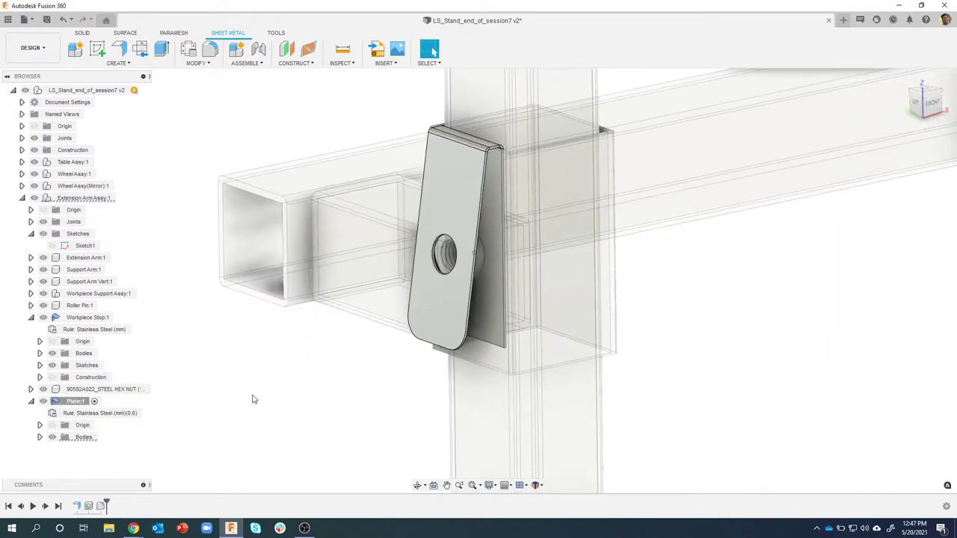
Roll the Plate's timeline back to before the hole feature, and restore it to the end.
{"action": "middle_click_drag", "start_coordinate": [254, 377], "coordinate": [202, 399], "text": "shift"}
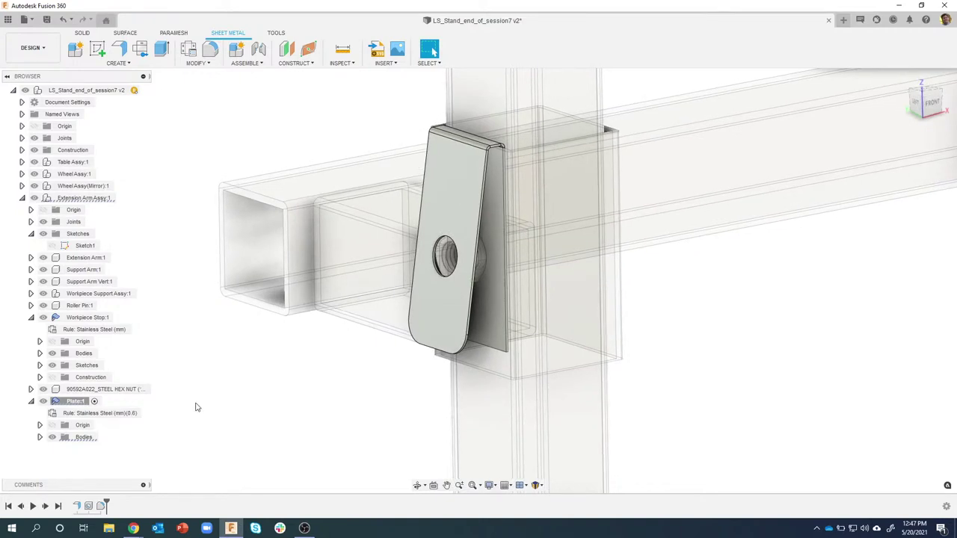
{"action": "middle_click_drag", "start_coordinate": [188, 433], "coordinate": [175, 443], "text": "shift"}
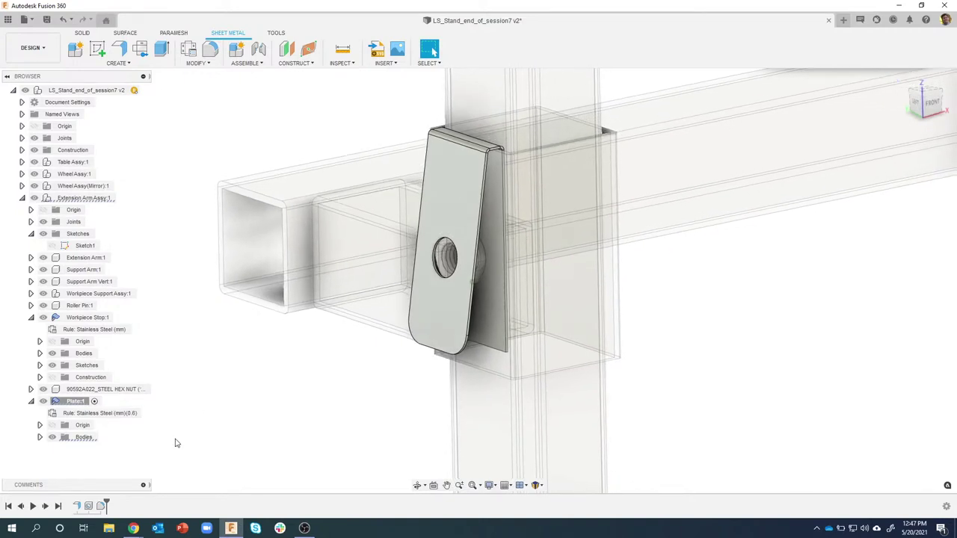
{"action": "middle_click_drag", "start_coordinate": [131, 486], "coordinate": [125, 490], "text": "shift"}
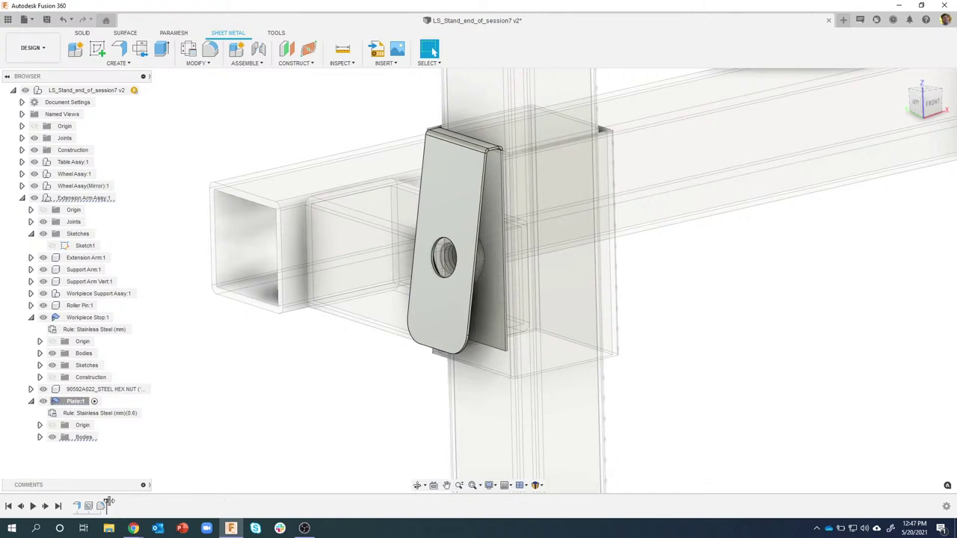
{"action": "left_click_drag", "start_coordinate": [108, 502], "coordinate": [81, 505]}
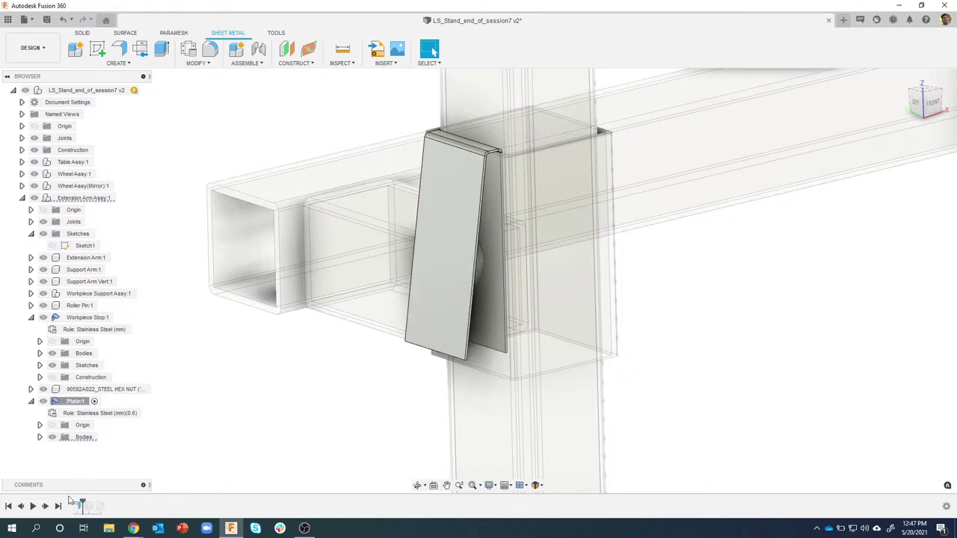
{"action": "left_click", "coordinate": [47, 506]}
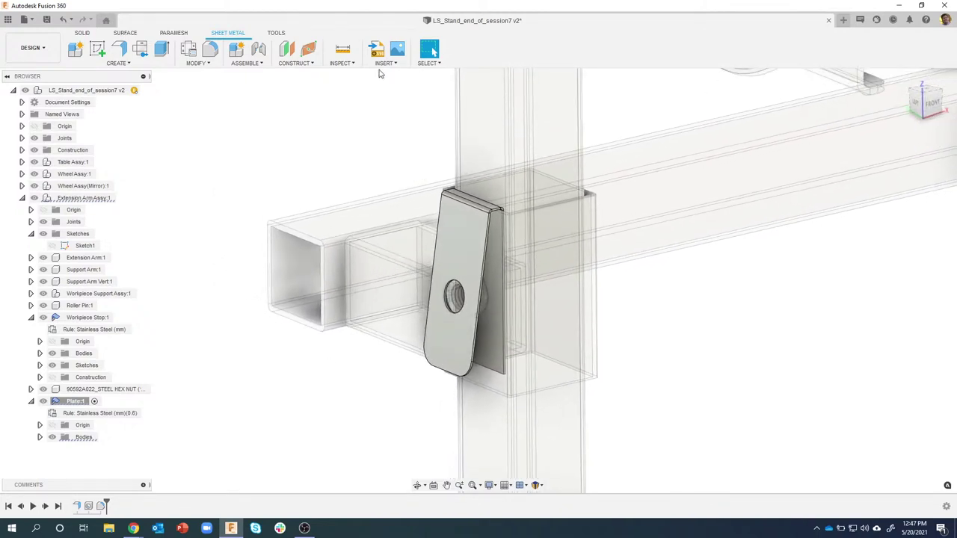
Search the McMaster-Carr catalog for 2907T27 and insert the seven-arm grip knob as a 3-D STEP component.
{"action": "left_click", "coordinate": [386, 64]}
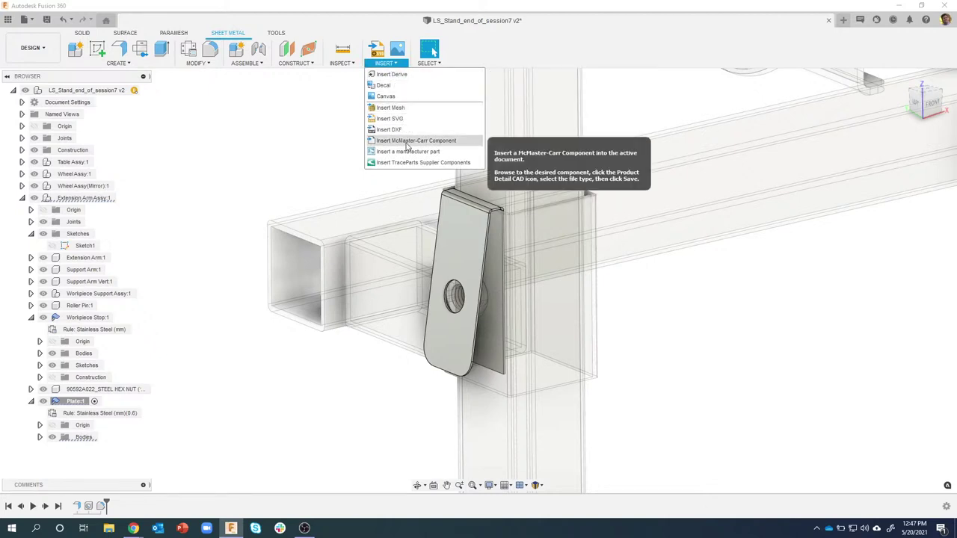
{"action": "left_click", "coordinate": [408, 146]}
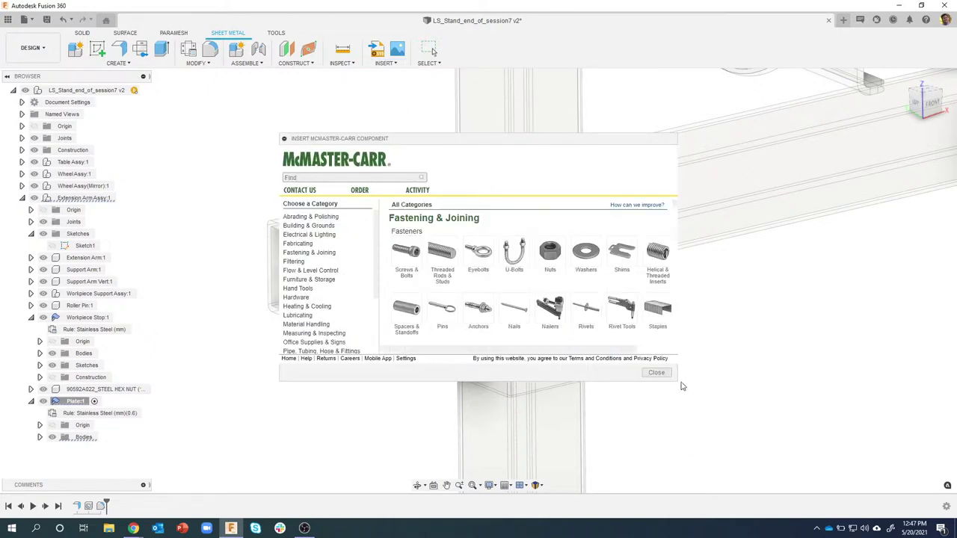
{"action": "left_click_drag", "start_coordinate": [682, 385], "coordinate": [788, 472]}
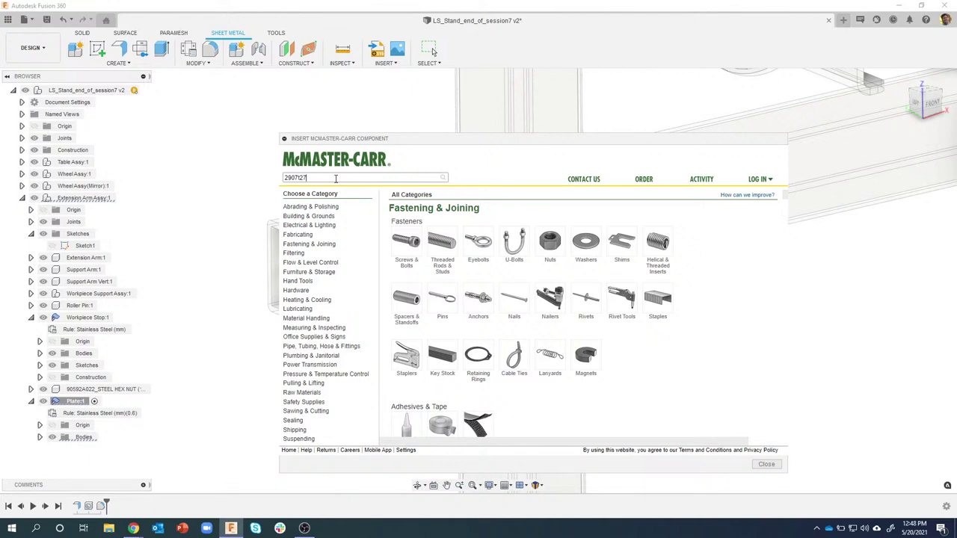
{"action": "key", "text": "Return"}
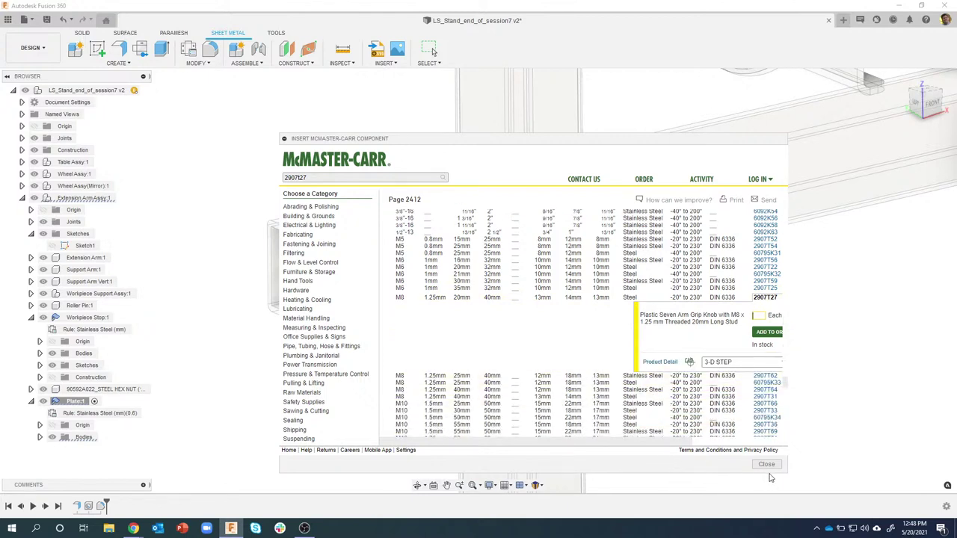
{"action": "left_click_drag", "start_coordinate": [783, 467], "coordinate": [876, 468]}
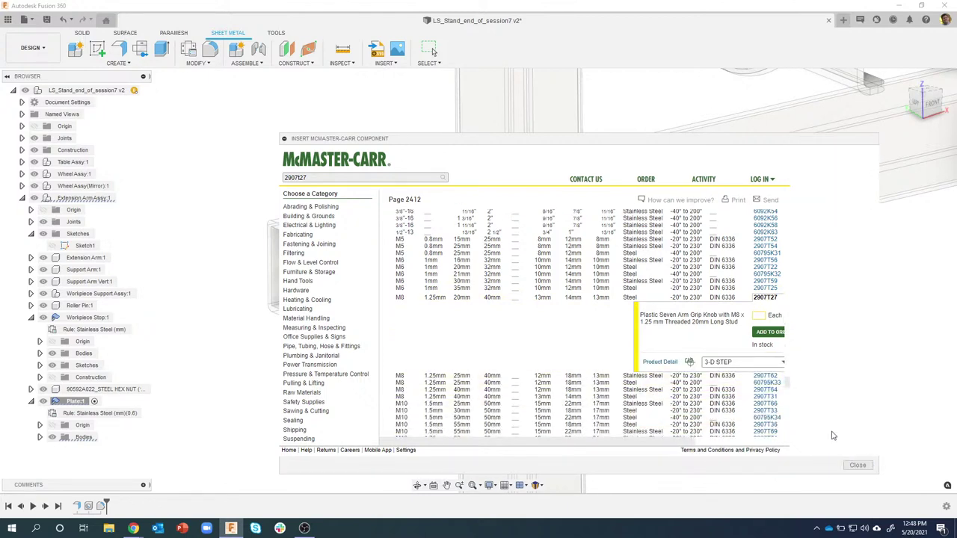
{"action": "left_click", "coordinate": [808, 362]}
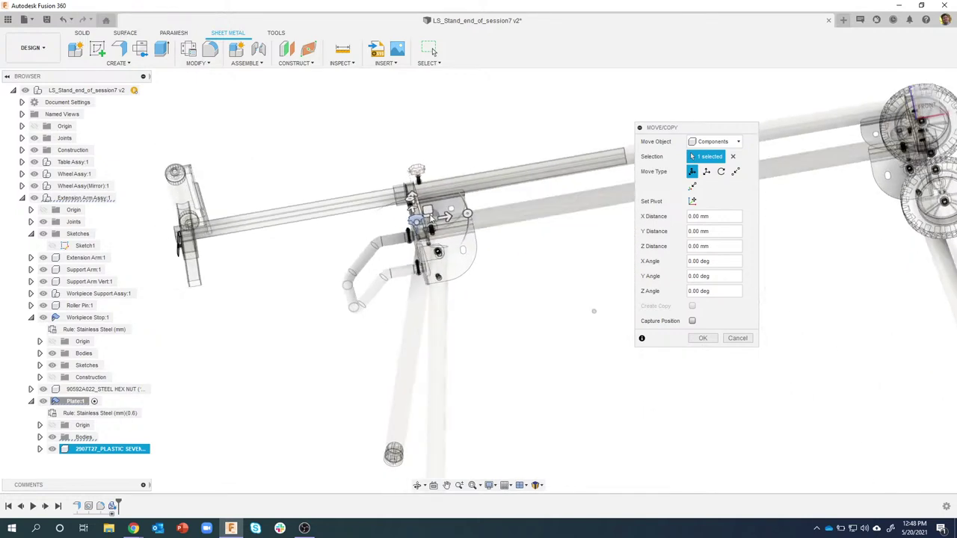
Move the inserted knob about -675 mm along X so that it sits beside the plate clip.
{"action": "left_click_drag", "start_coordinate": [474, 229], "coordinate": [207, 308]}
{"action": "scroll", "coordinate": [204, 307], "scroll_direction": "up", "scroll_amount": 3}
{"action": "scroll", "coordinate": [280, 294], "scroll_direction": "up", "scroll_amount": 5}
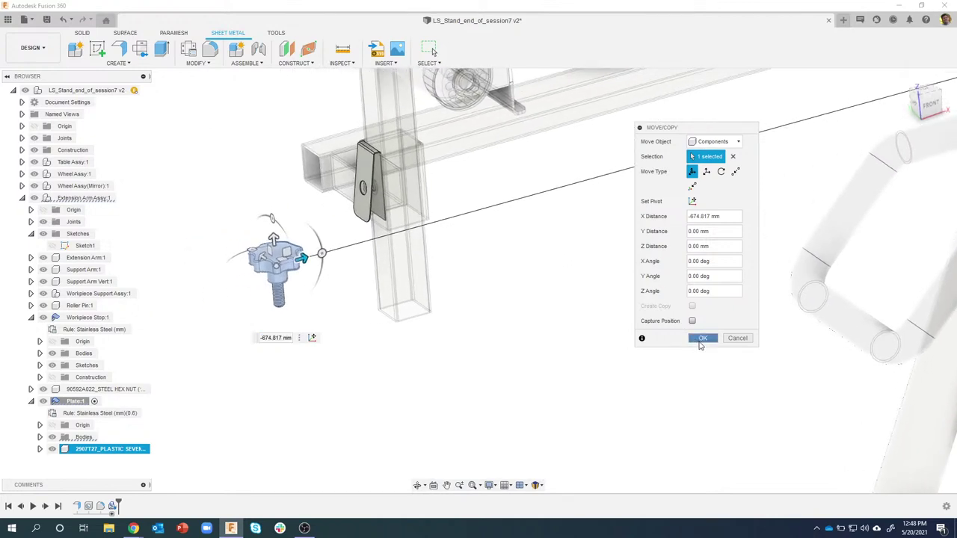
{"action": "left_click", "coordinate": [703, 338]}
Start a joint with its first origin at the center of the knob's threaded stud end.
{"action": "scroll", "coordinate": [224, 246], "scroll_direction": "up", "scroll_amount": 5}
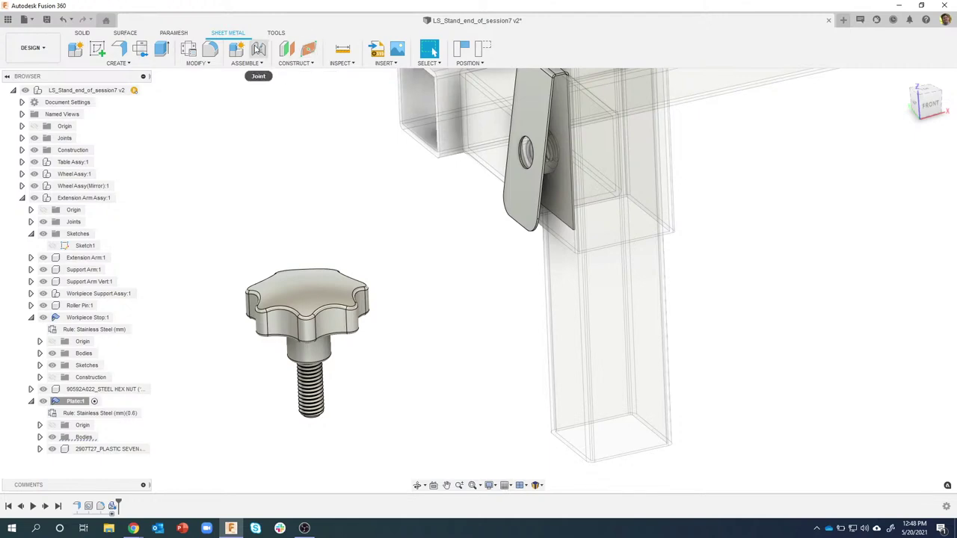
{"action": "left_click", "coordinate": [258, 49]}
{"action": "middle_click_drag", "start_coordinate": [369, 344], "coordinate": [346, 192], "text": "shift"}
{"action": "scroll", "coordinate": [345, 192], "scroll_direction": "up", "scroll_amount": 2}
{"action": "scroll", "coordinate": [340, 202], "scroll_direction": "up", "scroll_amount": 3}
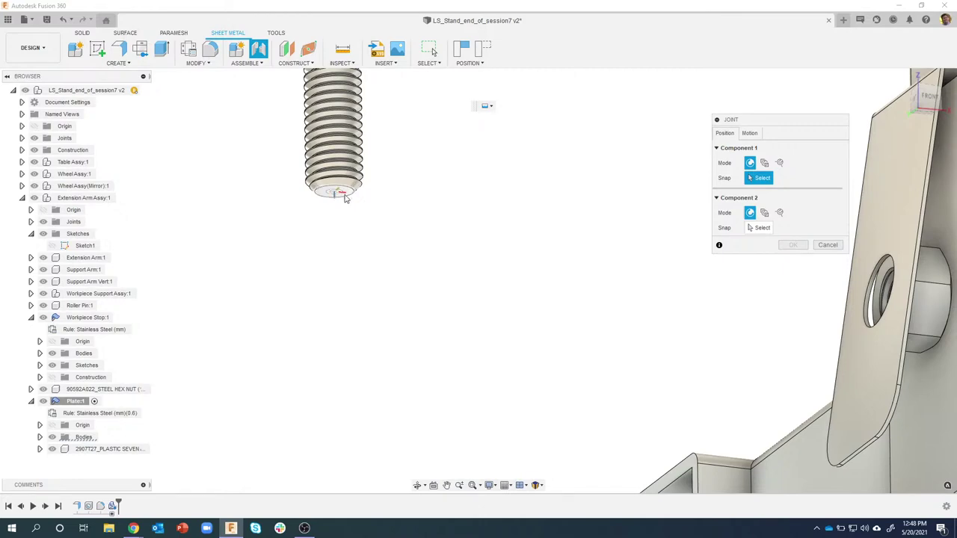
{"action": "scroll", "coordinate": [345, 198], "scroll_direction": "down", "scroll_amount": 8}
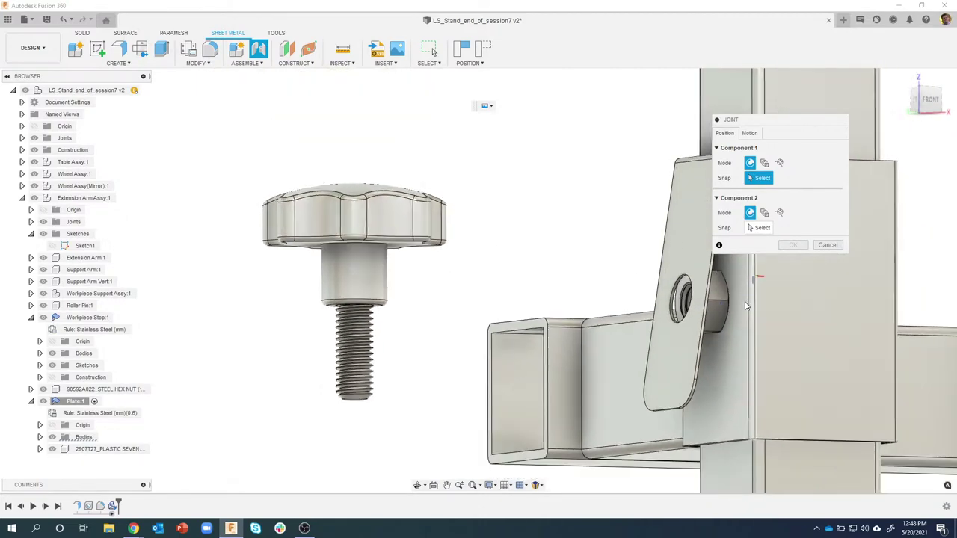
{"action": "middle_click_drag", "start_coordinate": [746, 305], "coordinate": [482, 352], "text": "shift"}
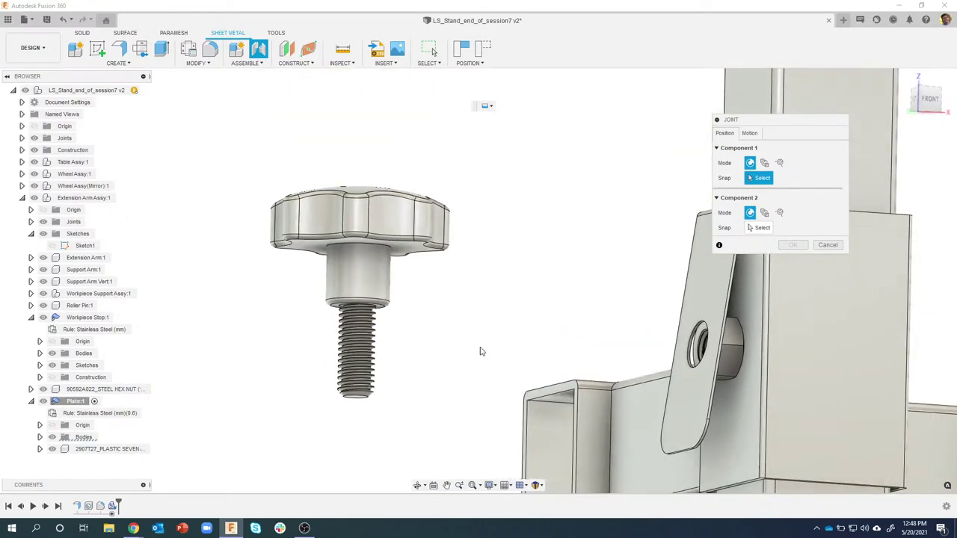
{"action": "scroll", "coordinate": [342, 380], "scroll_direction": "up", "scroll_amount": 10}
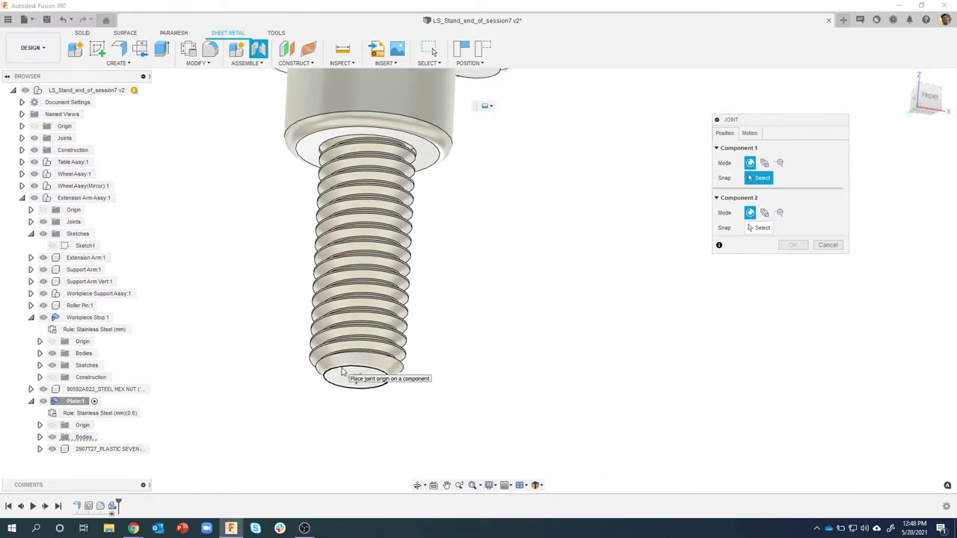
{"action": "left_click", "coordinate": [342, 372]}
Place the joint's second origin on the vertical support arm's face, at the center of the hex nut's bore behind the plate hole.
{"action": "scroll", "coordinate": [480, 392], "scroll_direction": "down", "scroll_amount": 3}
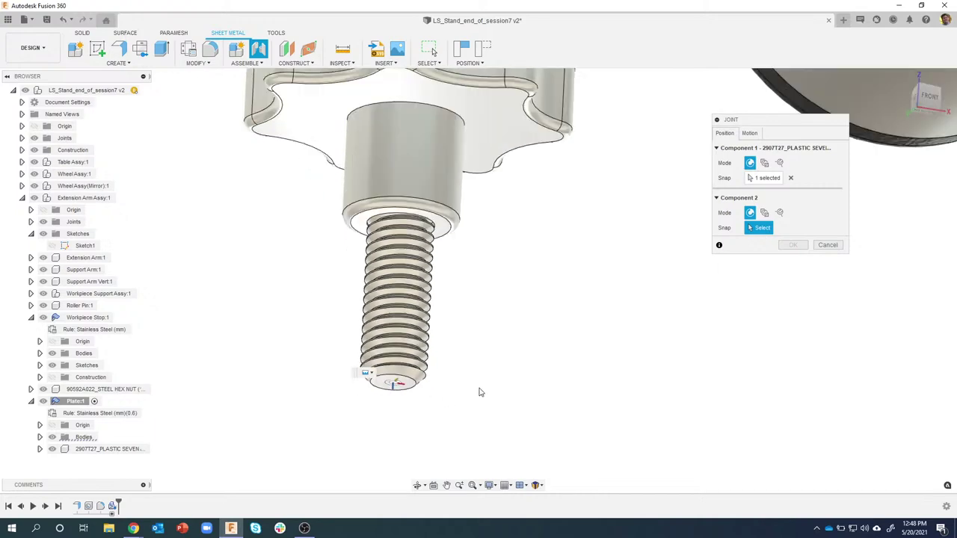
{"action": "scroll", "coordinate": [486, 385], "scroll_direction": "down", "scroll_amount": 5}
{"action": "middle_click_drag", "start_coordinate": [498, 376], "coordinate": [496, 349], "text": "shift"}
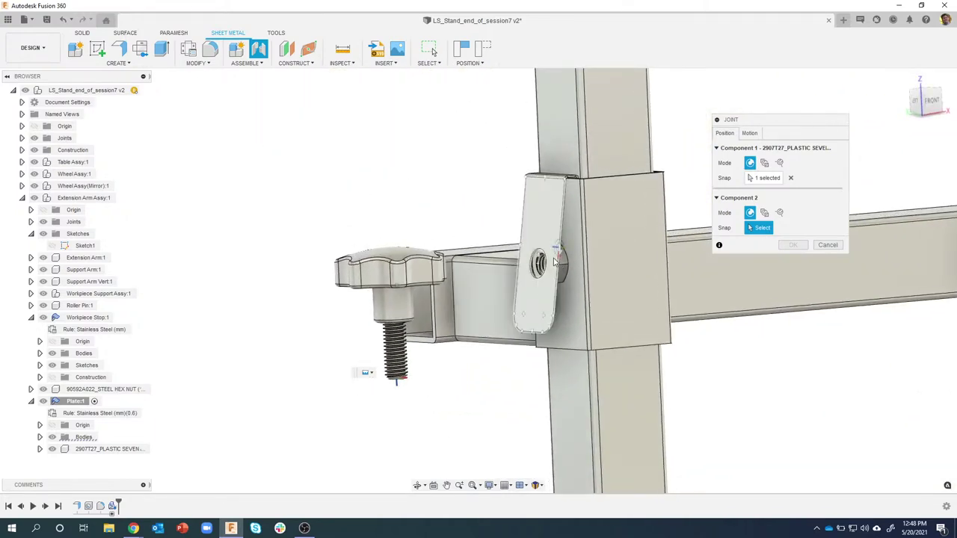
{"action": "scroll", "coordinate": [555, 260], "scroll_direction": "up", "scroll_amount": 5}
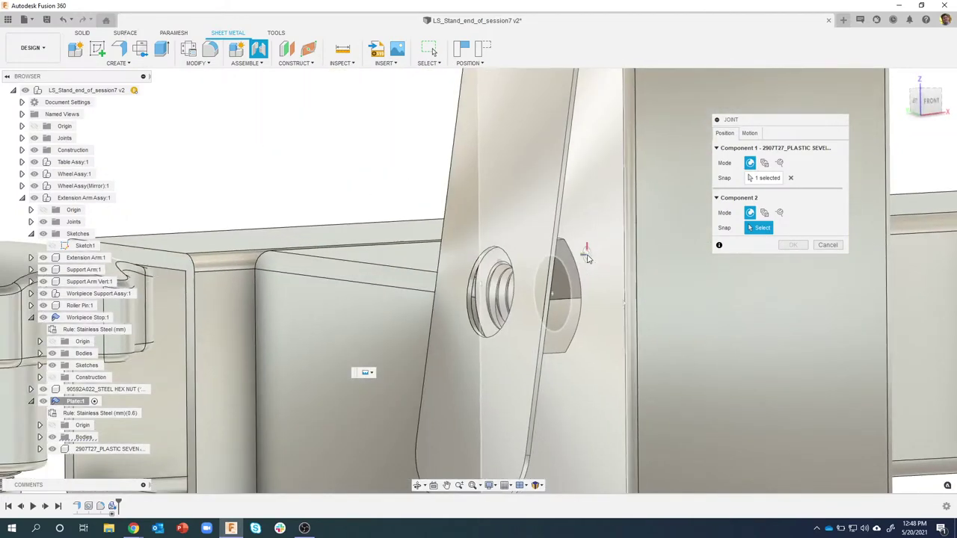
{"action": "scroll", "coordinate": [587, 258], "scroll_direction": "down", "scroll_amount": 2}
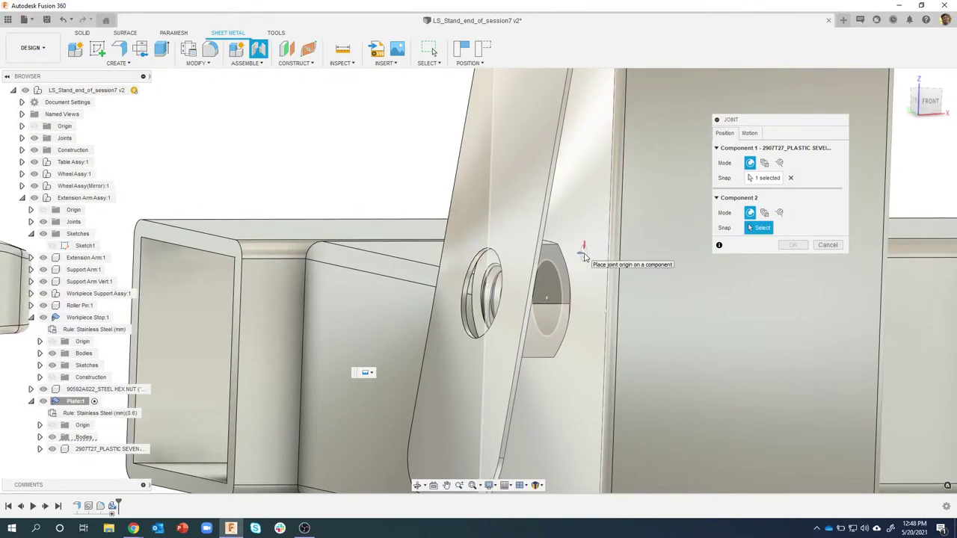
{"action": "scroll", "coordinate": [586, 258], "scroll_direction": "down", "scroll_amount": 1}
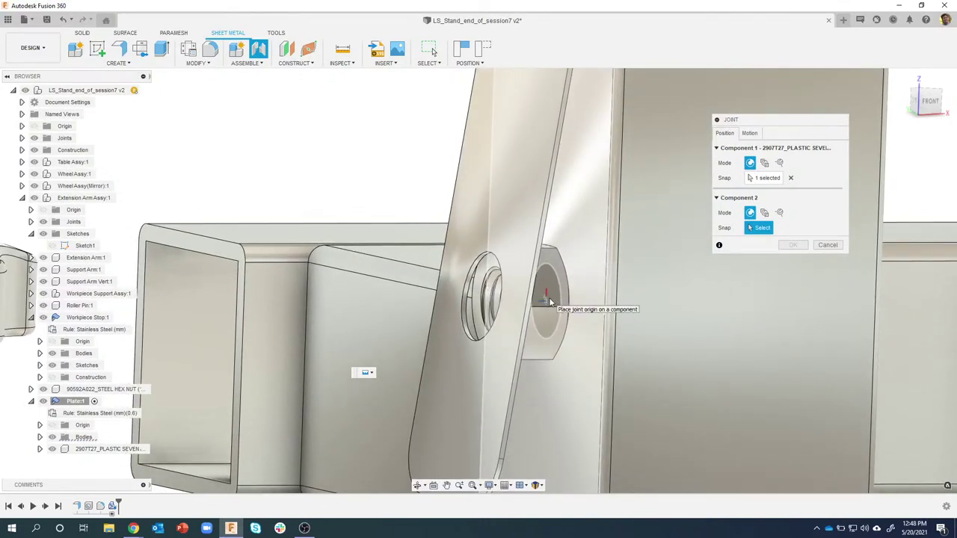
{"action": "scroll", "coordinate": [549, 300], "scroll_direction": "down", "scroll_amount": 4}
{"action": "scroll", "coordinate": [563, 307], "scroll_direction": "up", "scroll_amount": 2}
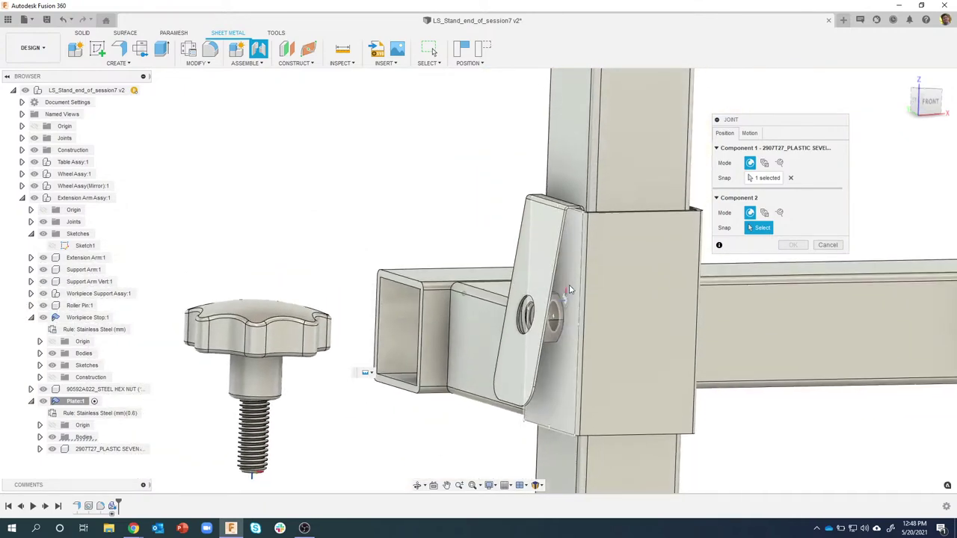
{"action": "scroll", "coordinate": [569, 243], "scroll_direction": "up", "scroll_amount": 8}
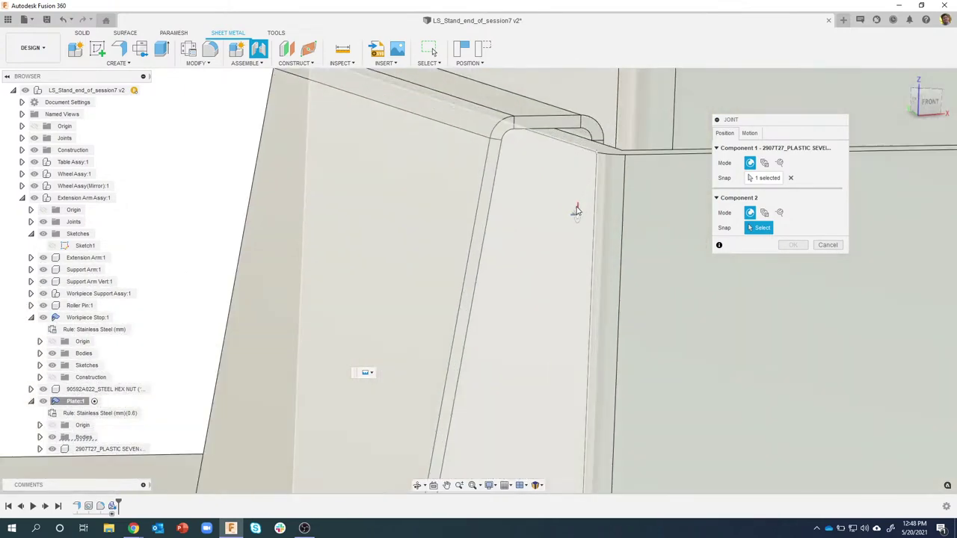
{"action": "scroll", "coordinate": [568, 247], "scroll_direction": "down", "scroll_amount": 5}
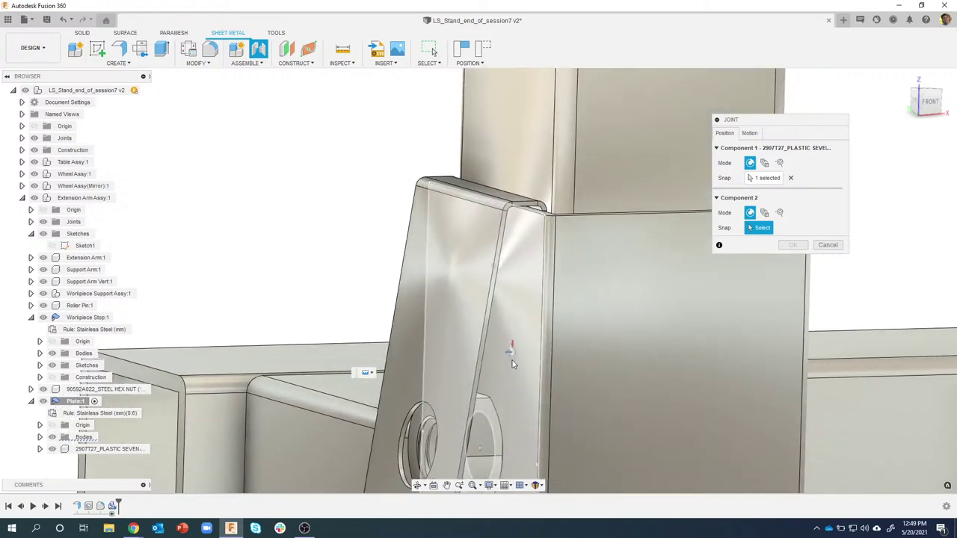
{"action": "middle_click_drag", "start_coordinate": [526, 275], "coordinate": [508, 229]}
{"action": "scroll", "coordinate": [508, 230], "scroll_direction": "down", "scroll_amount": 1}
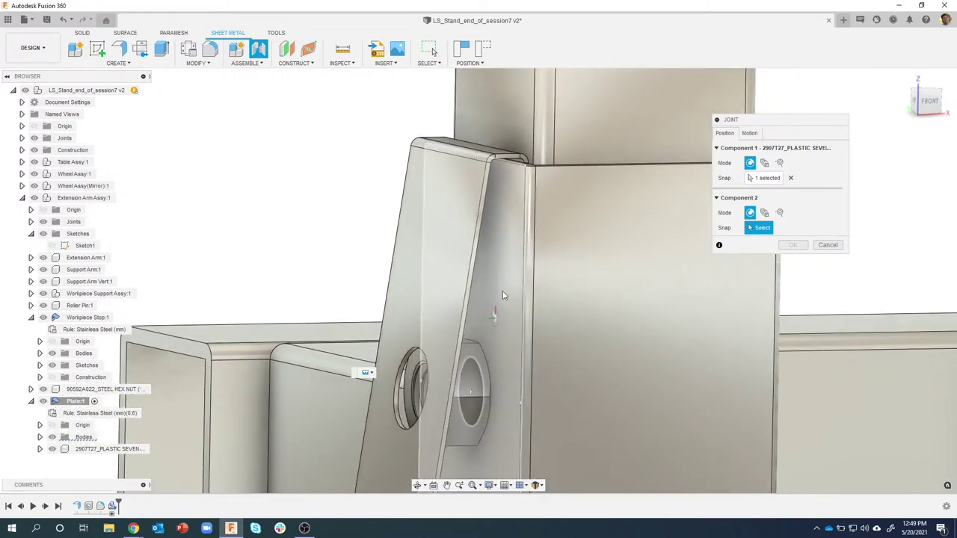
{"action": "scroll", "coordinate": [486, 367], "scroll_direction": "up", "scroll_amount": 3}
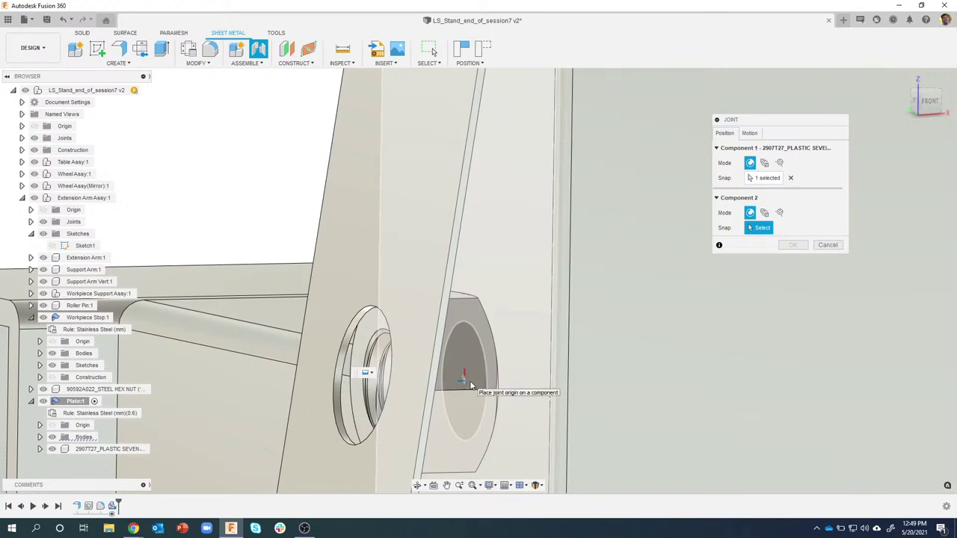
{"action": "left_click", "coordinate": [471, 384]}
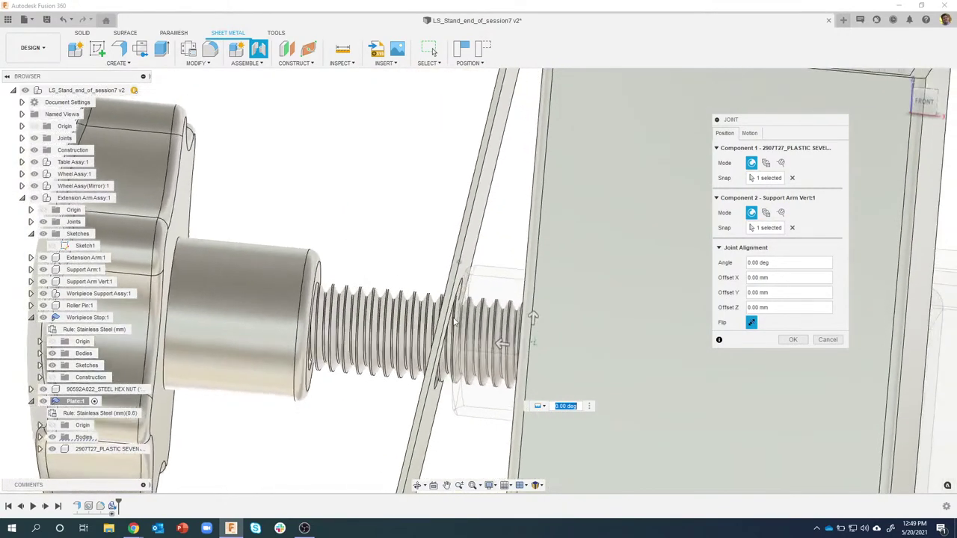
Set the knob joint's motion type to Revolute and finish the joint.
{"action": "middle_click_drag", "start_coordinate": [454, 322], "coordinate": [482, 294], "text": "shift"}
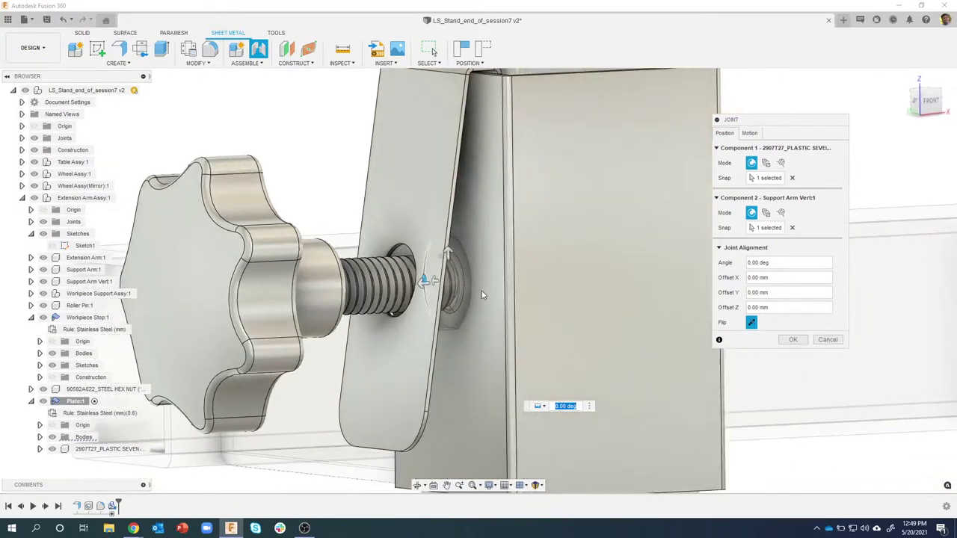
{"action": "scroll", "coordinate": [437, 293], "scroll_direction": "down", "scroll_amount": 3}
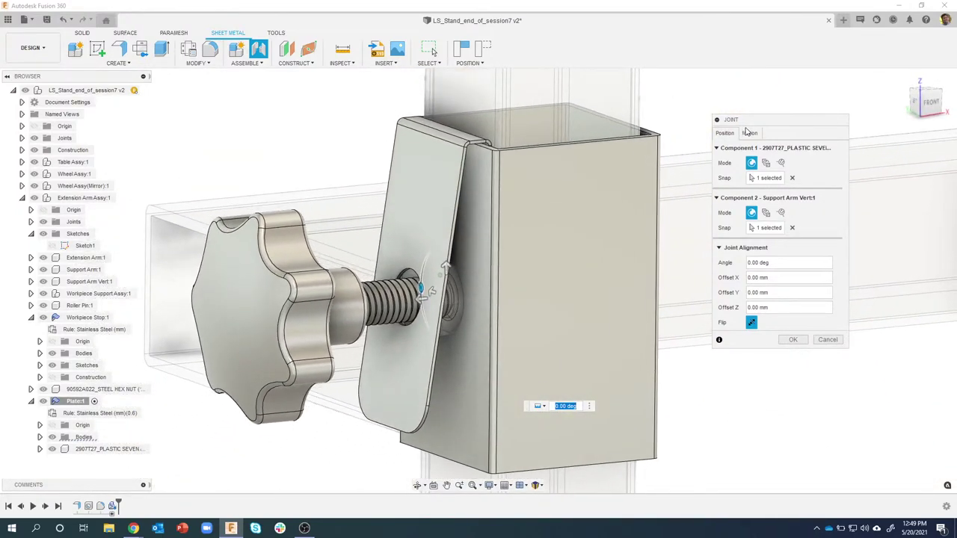
{"action": "left_click", "coordinate": [748, 133]}
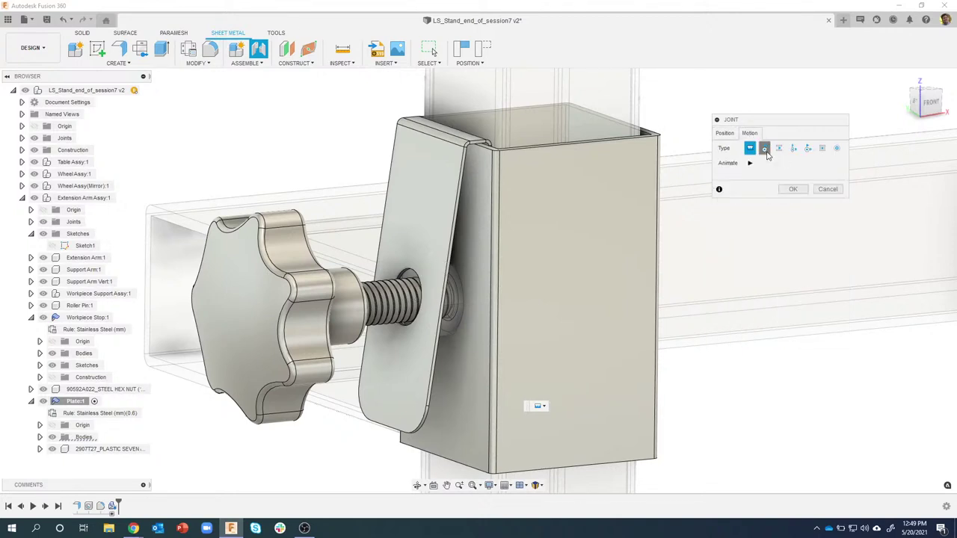
{"action": "left_click", "coordinate": [764, 149]}
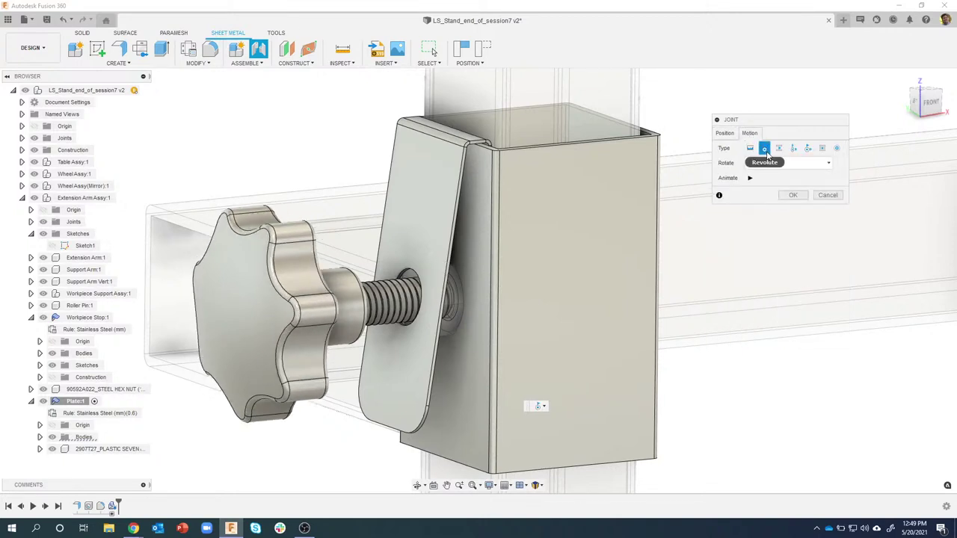
{"action": "left_click", "coordinate": [792, 195]}
{"action": "middle_click_drag", "start_coordinate": [635, 283], "coordinate": [314, 186], "text": "shift"}
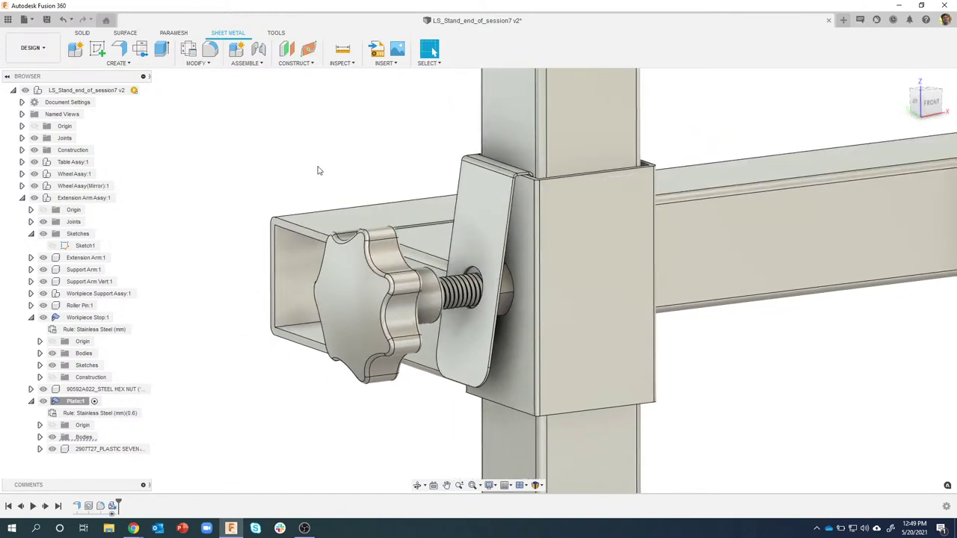
Apply the Plastic - Translucent Glossy (Yellow) appearance from this design to the grip knob.
{"action": "key", "text": "a"}
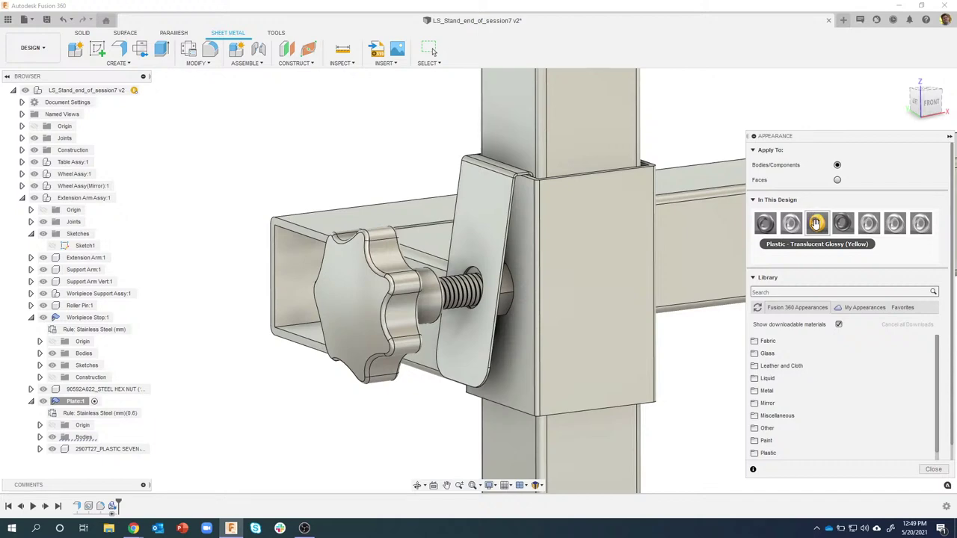
{"action": "left_click_drag", "start_coordinate": [799, 237], "coordinate": [346, 350]}
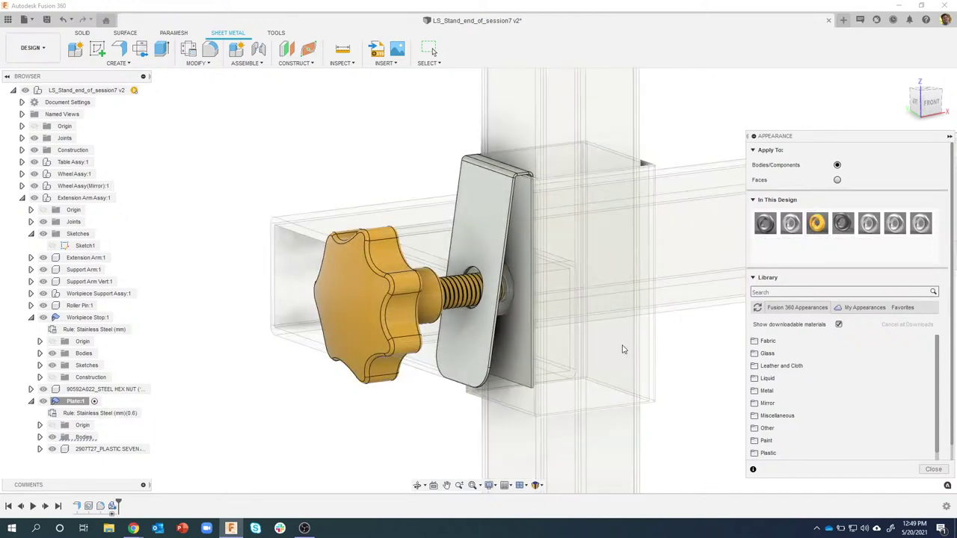
{"action": "left_click", "coordinate": [933, 469]}
Activate the Extension Arm Assy component and inspect the knob and plate clip on the arm.
{"action": "scroll", "coordinate": [613, 371], "scroll_direction": "down", "scroll_amount": 6}
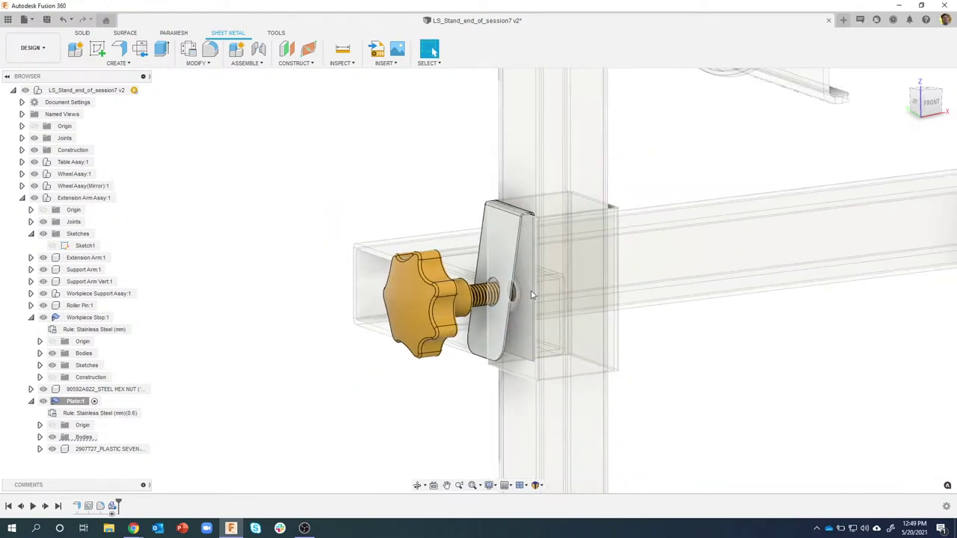
{"action": "scroll", "coordinate": [359, 176], "scroll_direction": "up", "scroll_amount": 3}
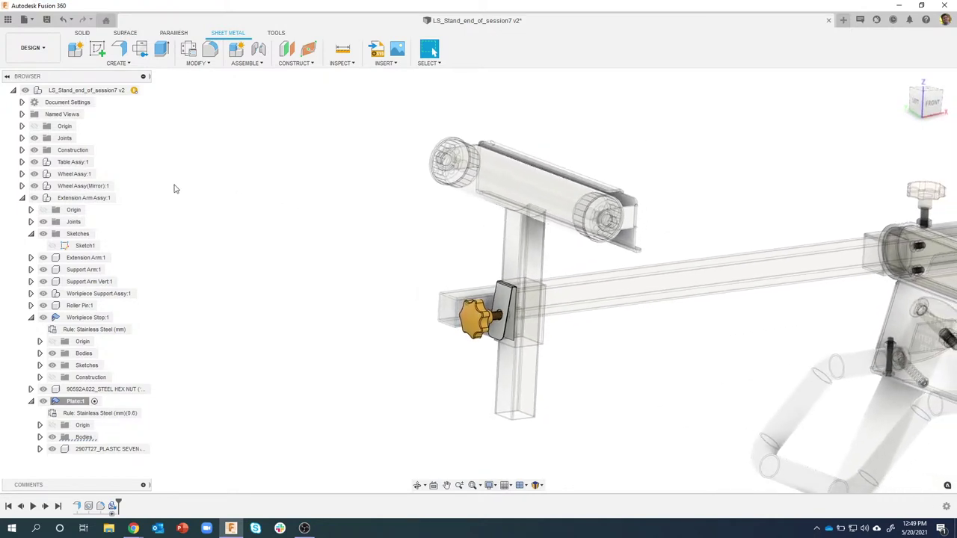
{"action": "scroll", "coordinate": [175, 187], "scroll_direction": "down", "scroll_amount": 1}
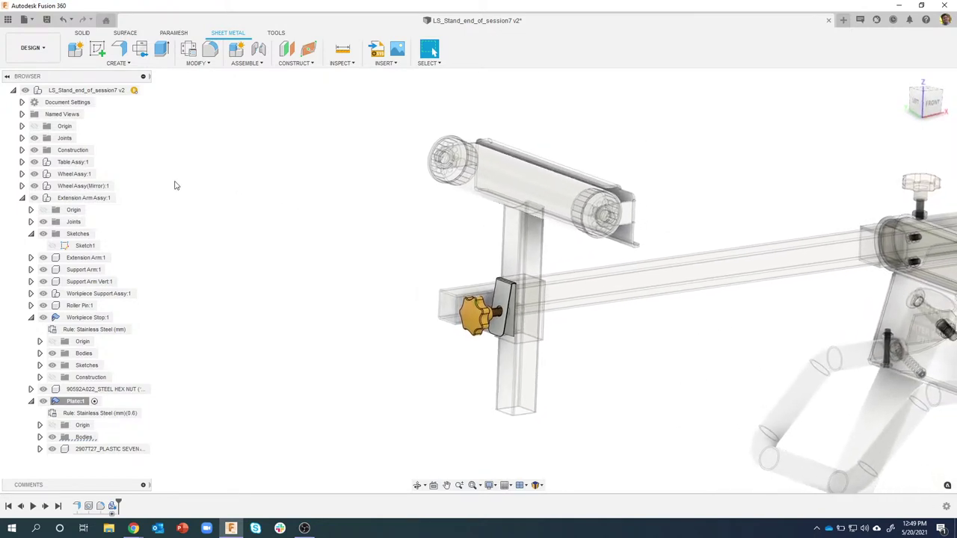
{"action": "scroll", "coordinate": [191, 186], "scroll_direction": "down", "scroll_amount": 1}
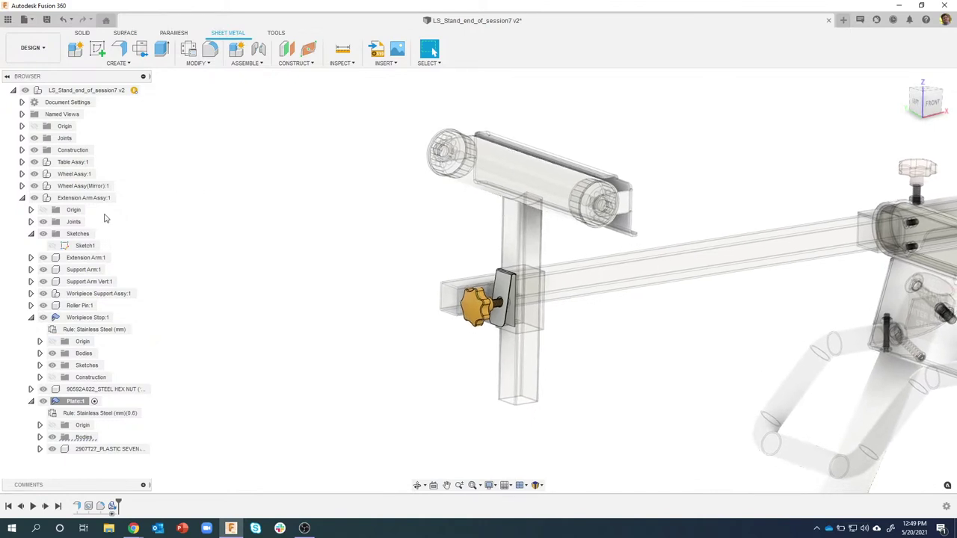
{"action": "left_click", "coordinate": [127, 197]}
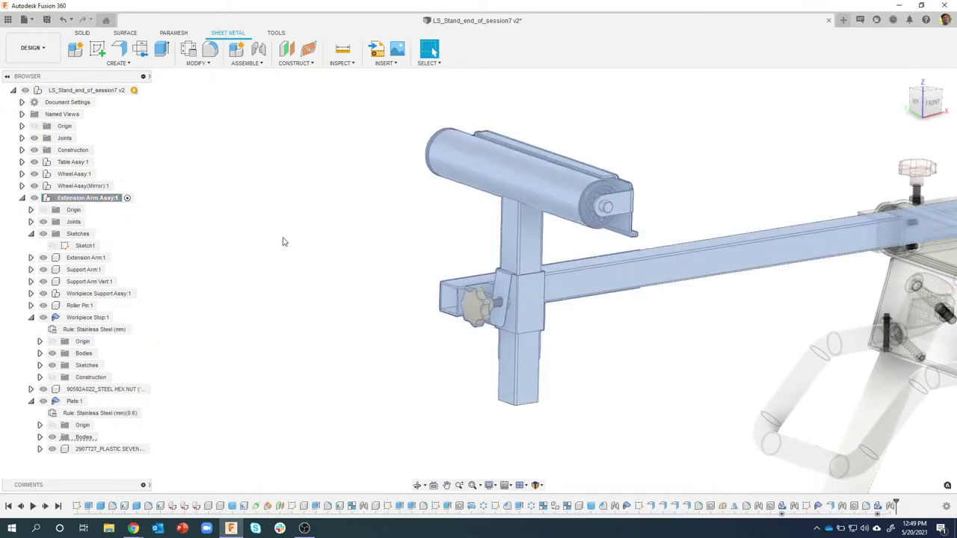
{"action": "scroll", "coordinate": [451, 282], "scroll_direction": "up", "scroll_amount": 5}
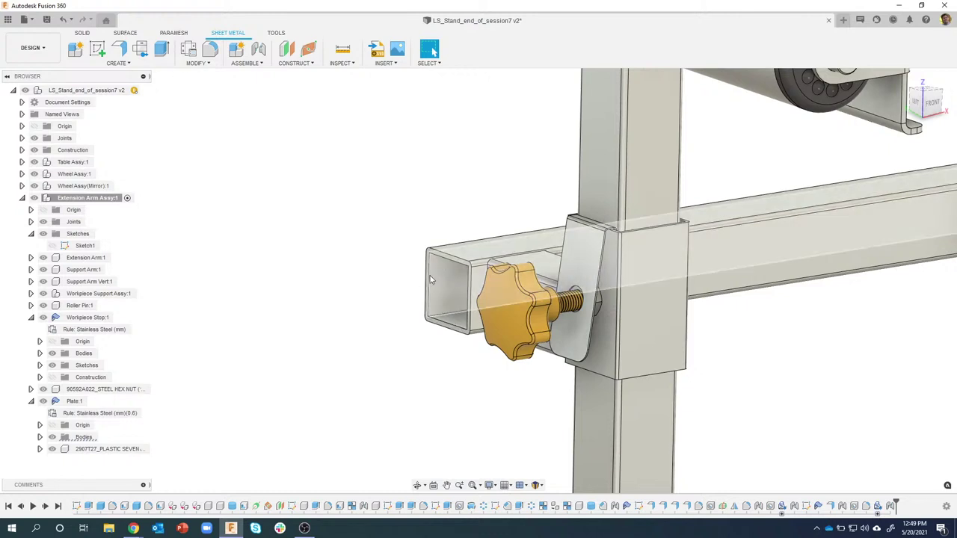
{"action": "scroll", "coordinate": [302, 329], "scroll_direction": "down", "scroll_amount": 4}
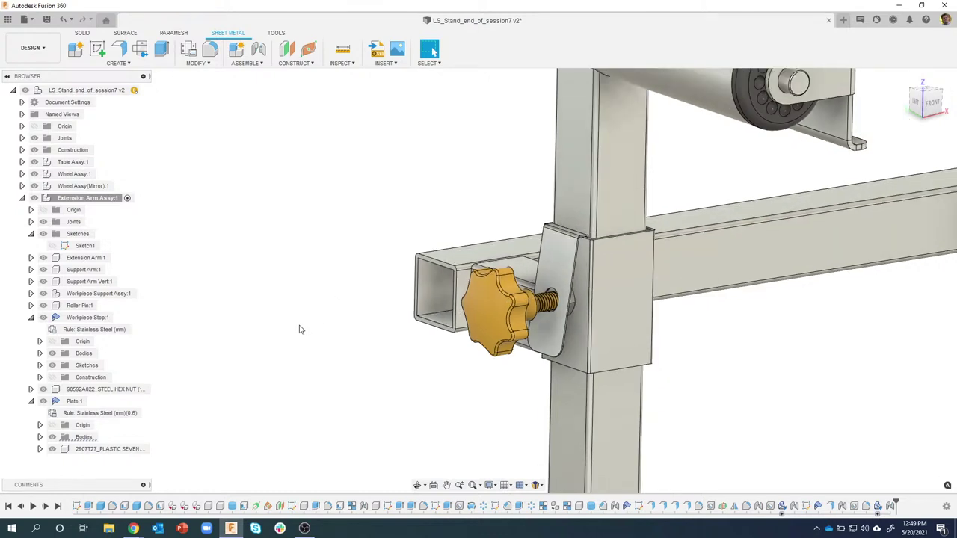
{"action": "mouse_move", "coordinate": [195, 197]}
{"action": "middle_mouse_down", "text": "shift"}
{"action": "mouse_move", "coordinate": [182, 169]}
{"action": "mouse_move", "coordinate": [223, 187]}
{"action": "mouse_move", "coordinate": [211, 198]}
{"action": "middle_mouse_up", "text": "shift"}
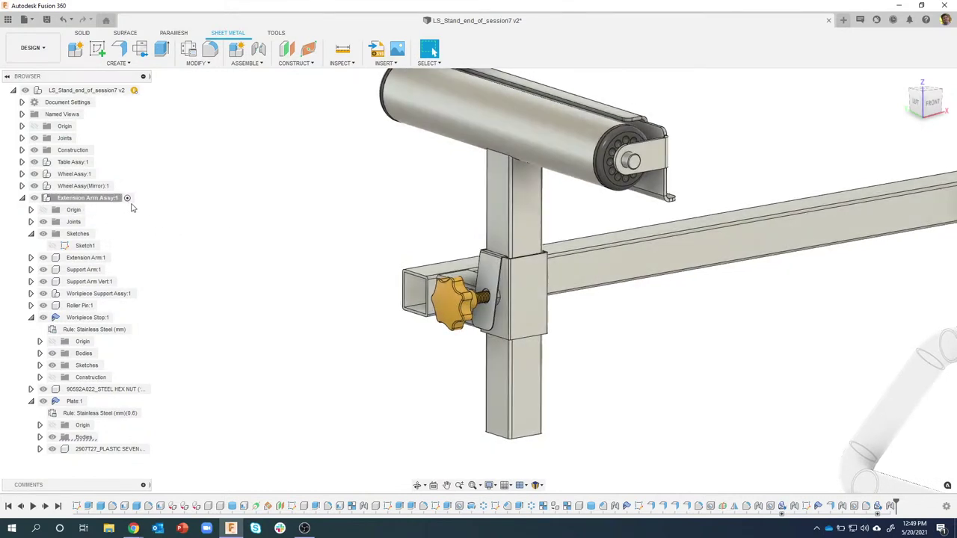
Create and activate a standard internal component named Frame End Cap inside the Extension Arm Assy.
{"action": "right_click", "coordinate": [96, 204]}
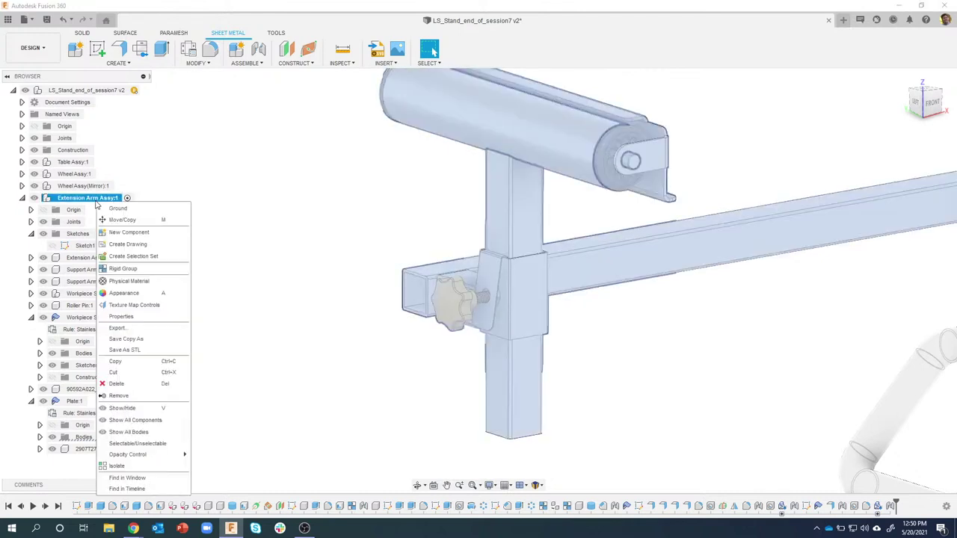
{"action": "left_click", "coordinate": [137, 236]}
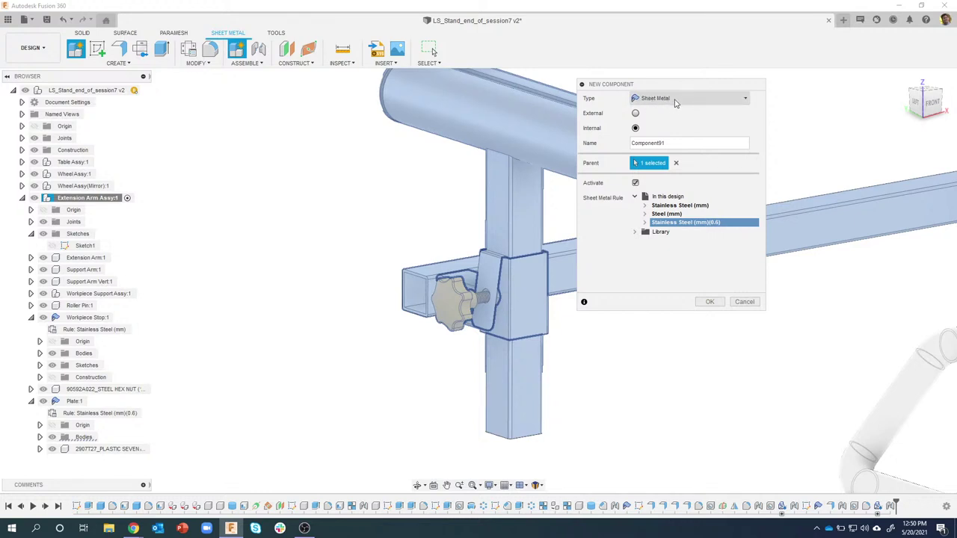
{"action": "left_click", "coordinate": [673, 102]}
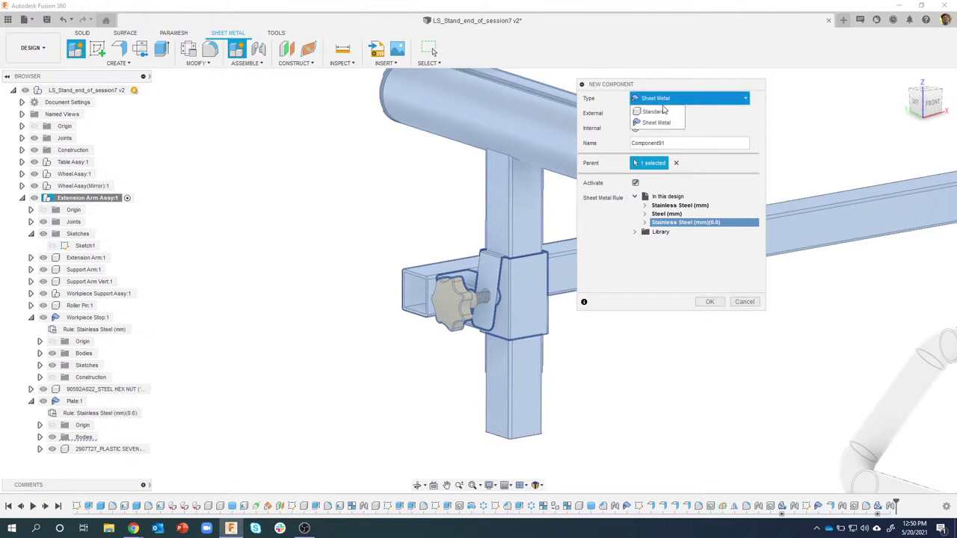
{"action": "left_click", "coordinate": [661, 108]}
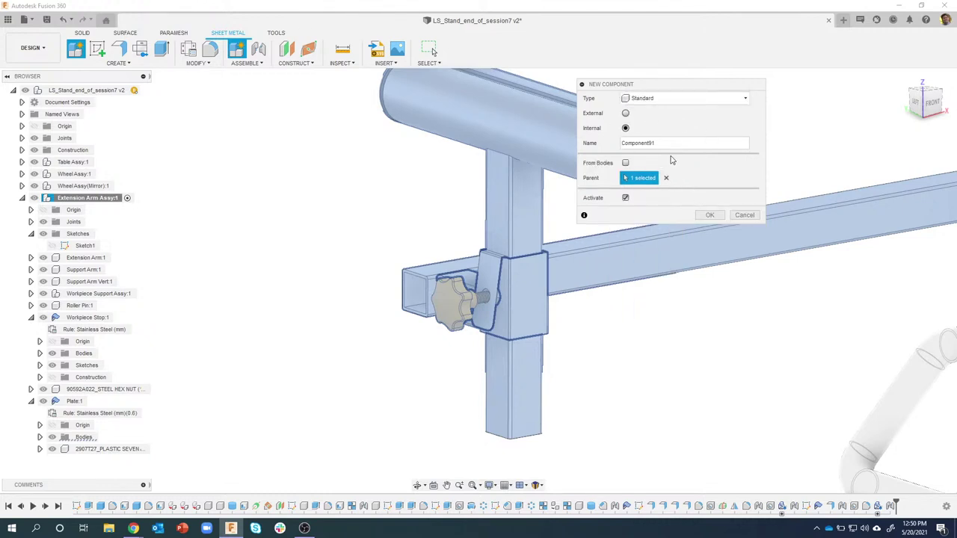
{"action": "left_click", "coordinate": [665, 144]}
{"action": "type", "text": "Frame End Cap"}
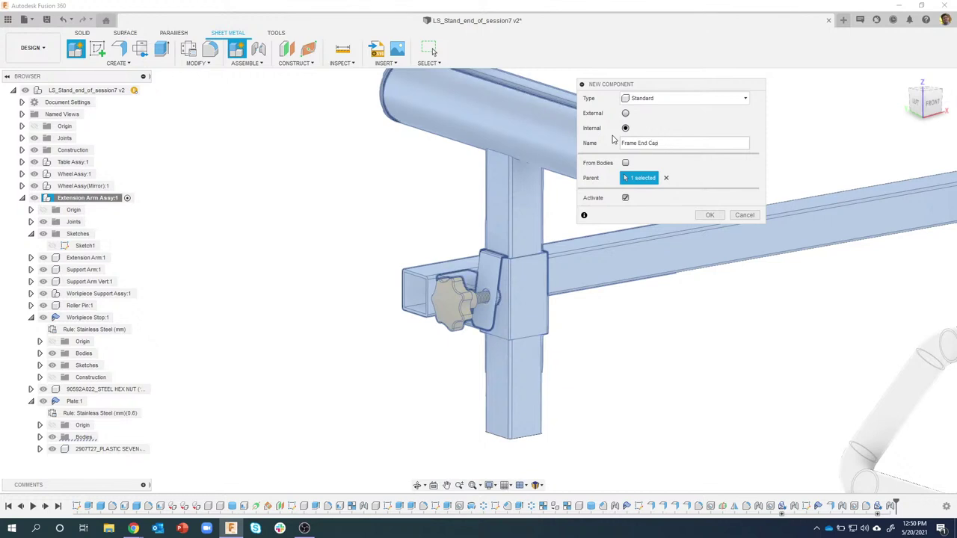
{"action": "key", "text": "Return"}
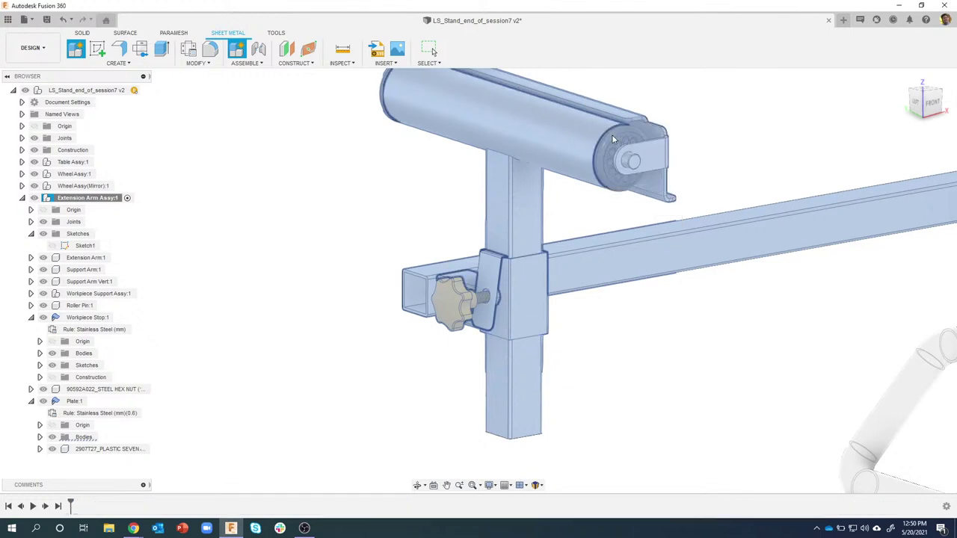
Collapse the Plate and Workpiece Stop components in the browser tree.
{"action": "left_click", "coordinate": [32, 401]}
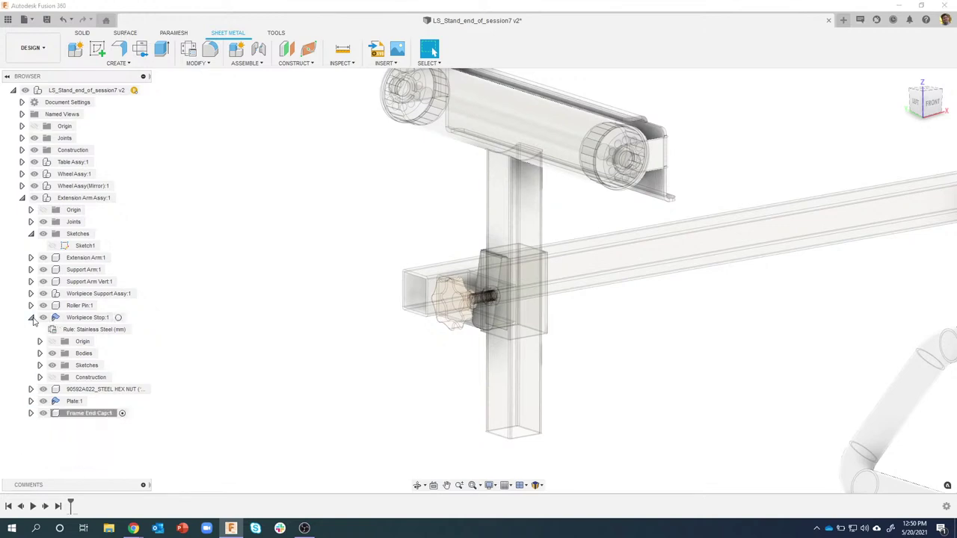
{"action": "left_click", "coordinate": [32, 318]}
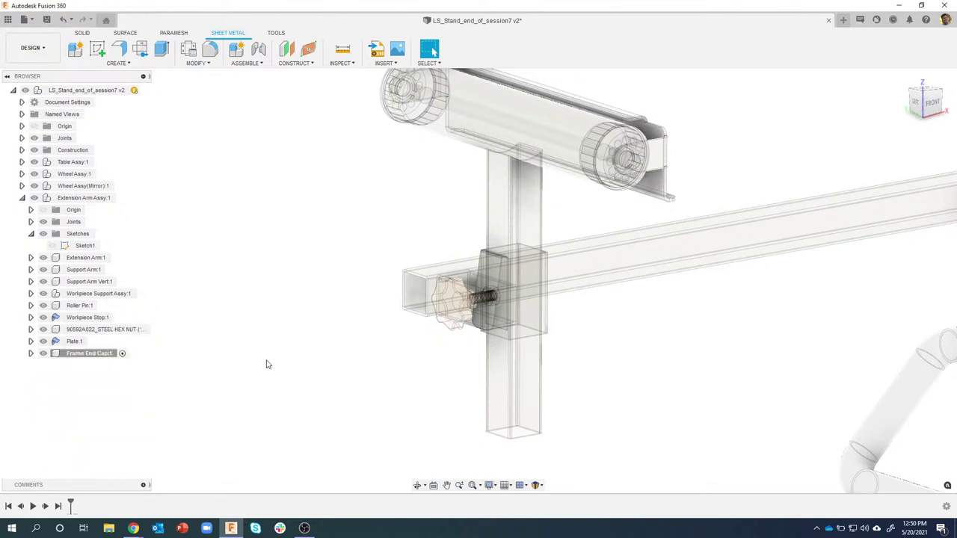
Create a box 30 mm long, 30 mm wide and 3 mm high as a new body on a vertical origin plane, clear of the arm.
{"action": "left_click", "coordinate": [118, 64]}
{"action": "left_click", "coordinate": [82, 33]}
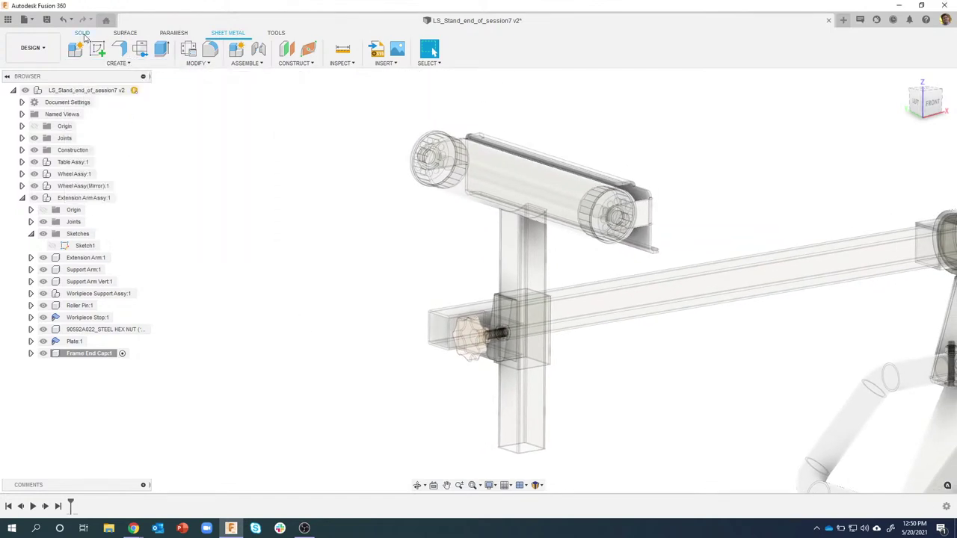
{"action": "left_click", "coordinate": [127, 63]}
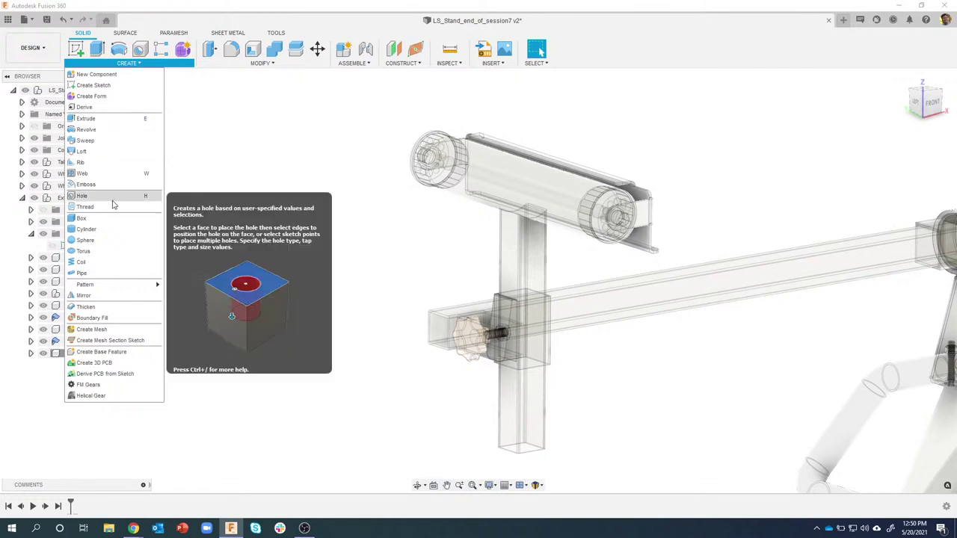
{"action": "left_click", "coordinate": [104, 221]}
{"action": "scroll", "coordinate": [314, 307], "scroll_direction": "down", "scroll_amount": 5}
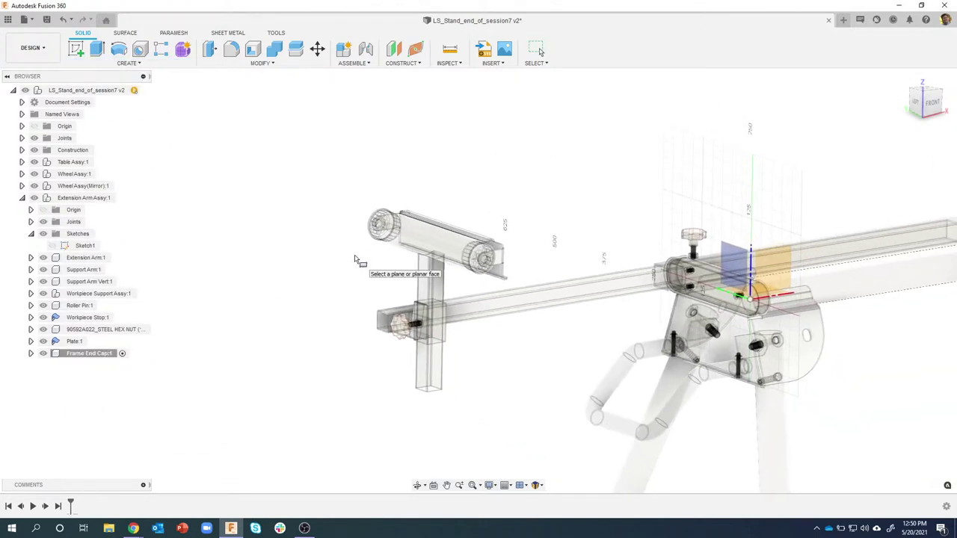
{"action": "middle_click_drag", "start_coordinate": [653, 224], "coordinate": [662, 225], "text": "shift"}
{"action": "left_click", "coordinate": [729, 246]}
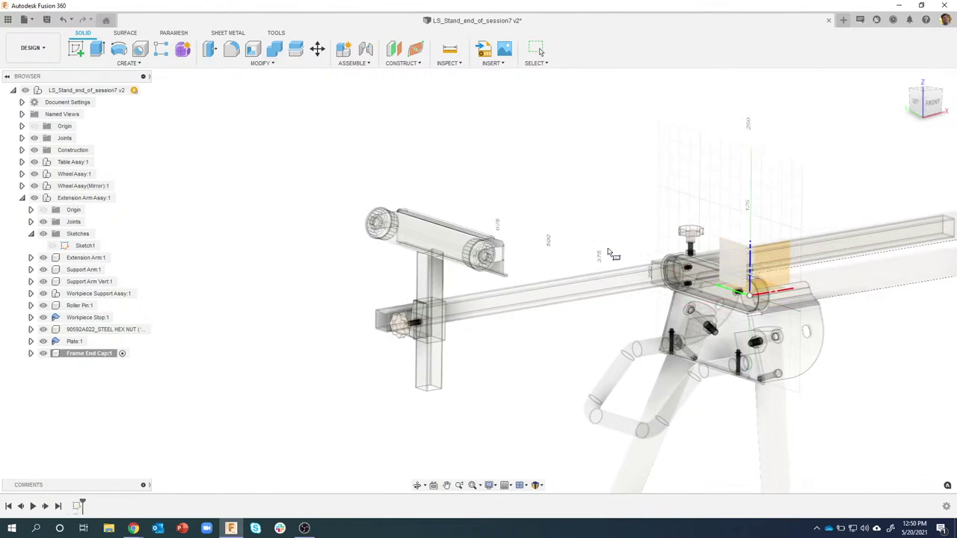
{"action": "left_click", "coordinate": [610, 254]}
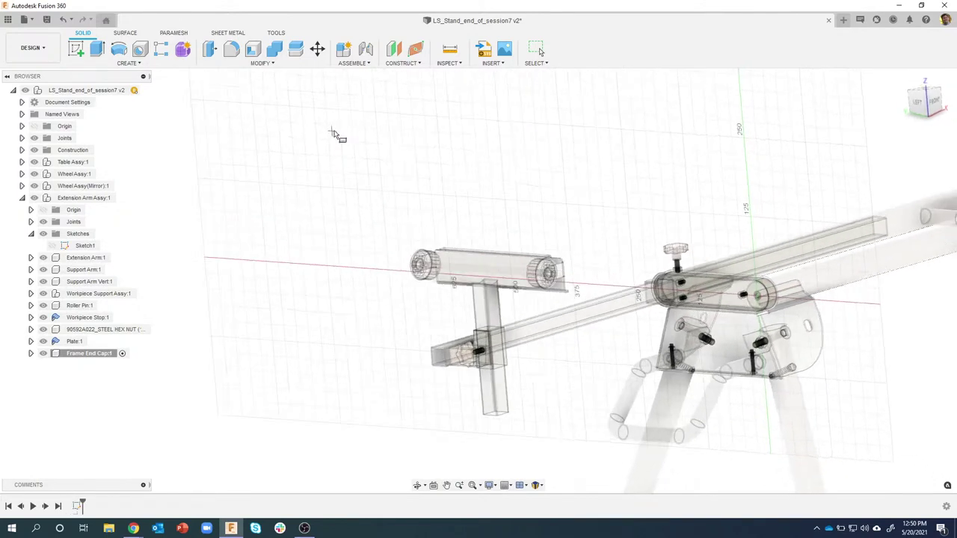
{"action": "left_click", "coordinate": [360, 166]}
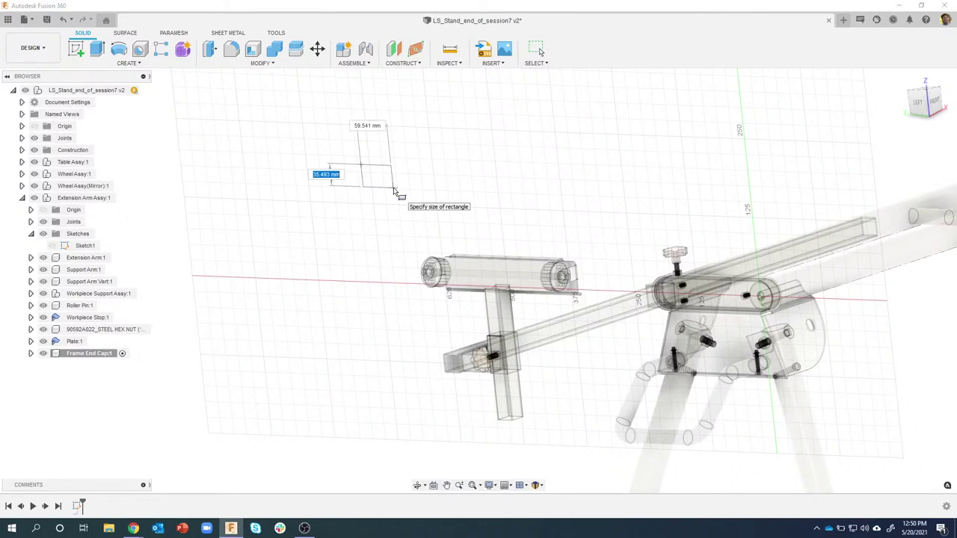
{"action": "key", "text": "Tab"}
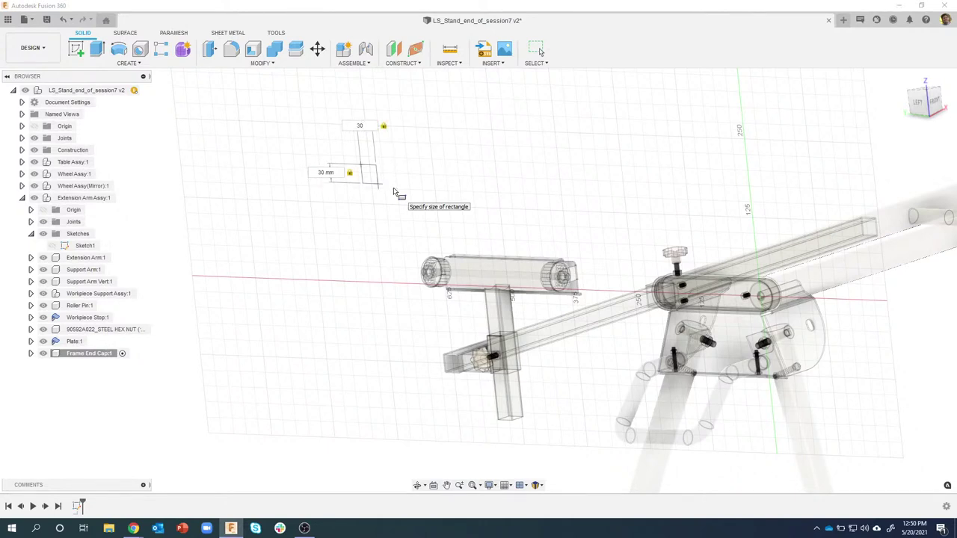
{"action": "type", "text": "30"}
{"action": "key", "text": "Return"}
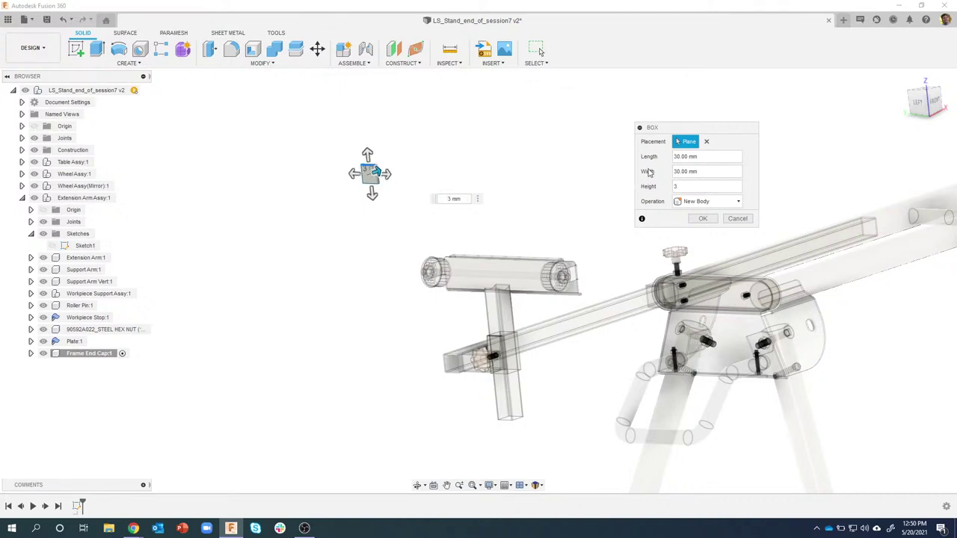
{"action": "left_click", "coordinate": [701, 218]}
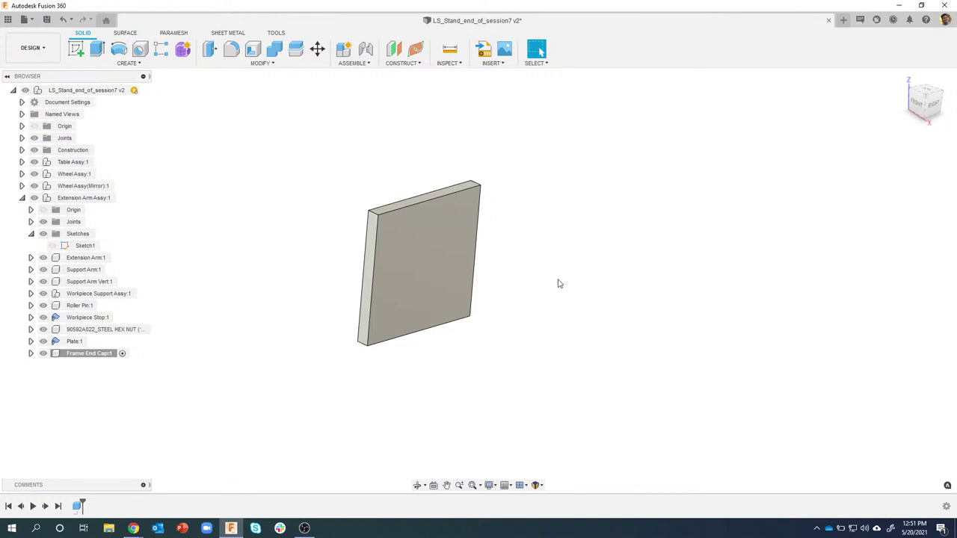
Create a sketch on the large square face of the end cap's thin box.
{"action": "middle_click_drag", "start_coordinate": [585, 281], "coordinate": [386, 239], "text": "shift"}
{"action": "left_click", "coordinate": [386, 240]}
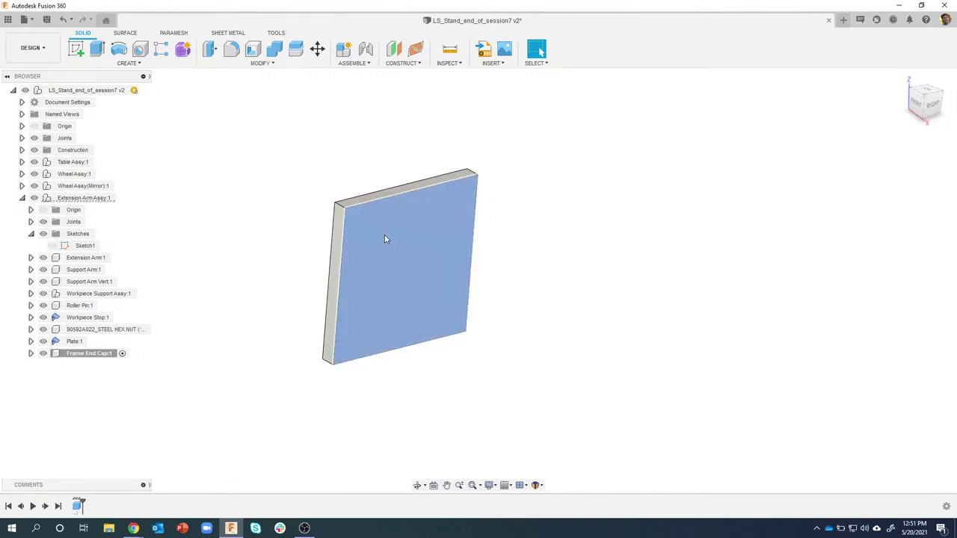
{"action": "right_click", "coordinate": [386, 239]}
{"action": "left_click", "coordinate": [370, 287]}
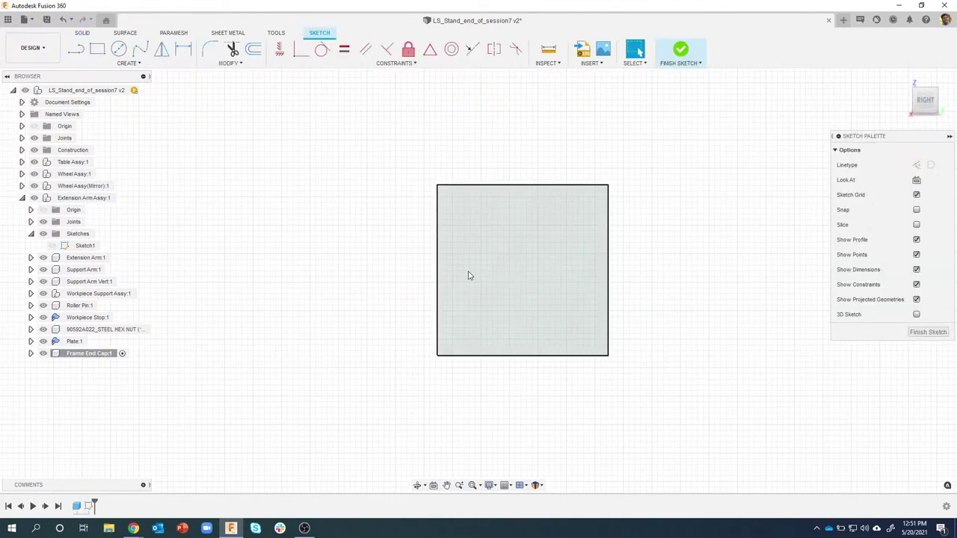
Sketch a 28 by 28 mm center rectangle from the middle of the square face.
{"action": "key", "text": "r"}
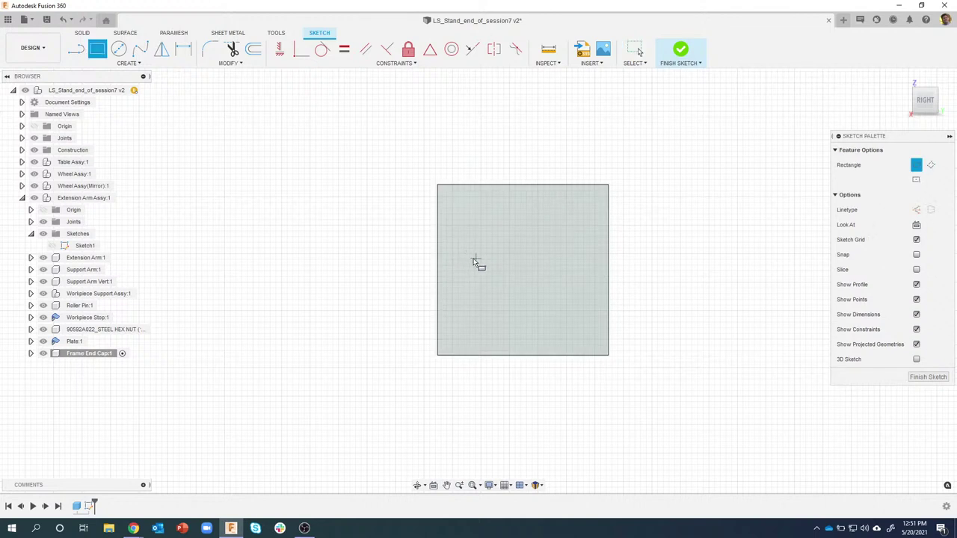
{"action": "left_click_drag", "start_coordinate": [891, 145], "coordinate": [825, 155]}
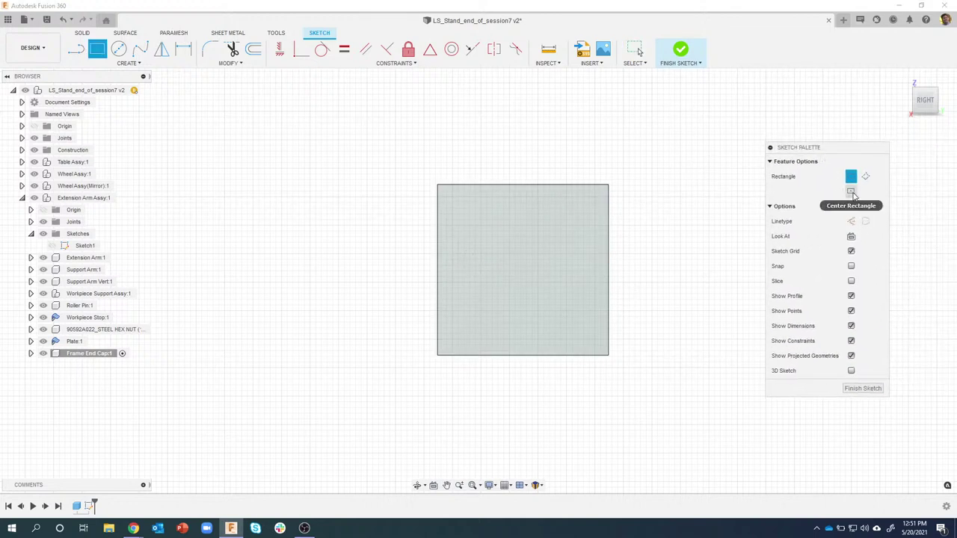
{"action": "left_click", "coordinate": [852, 192]}
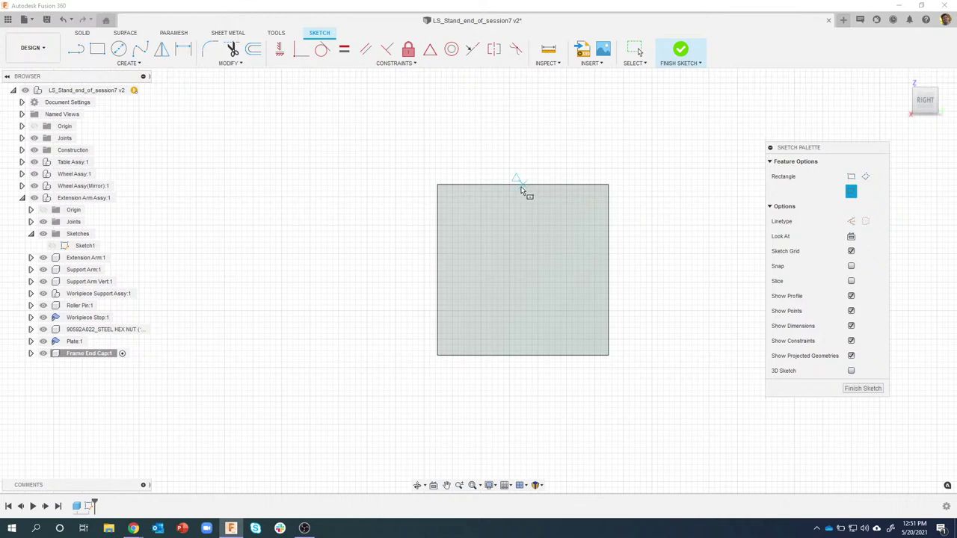
{"action": "left_click", "coordinate": [522, 270]}
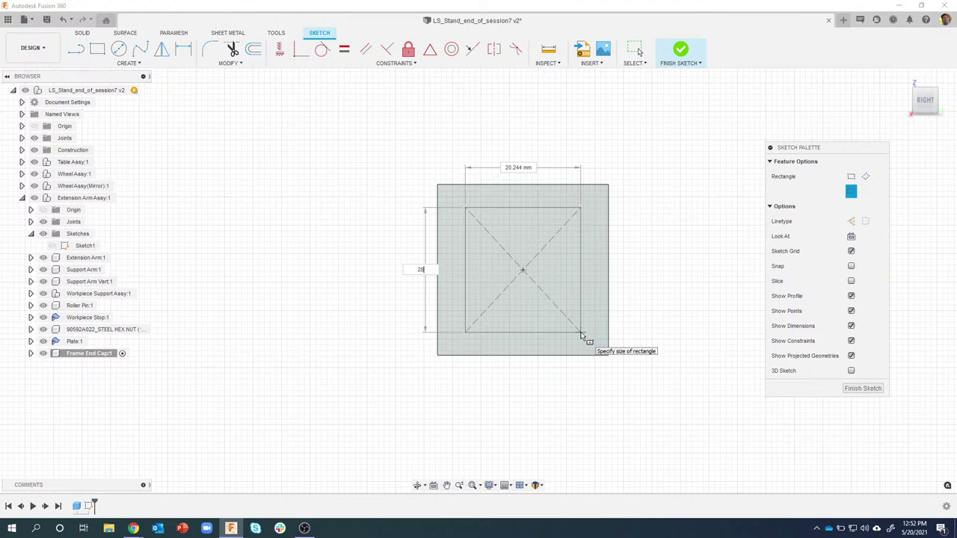
{"action": "key", "text": "Tab"}
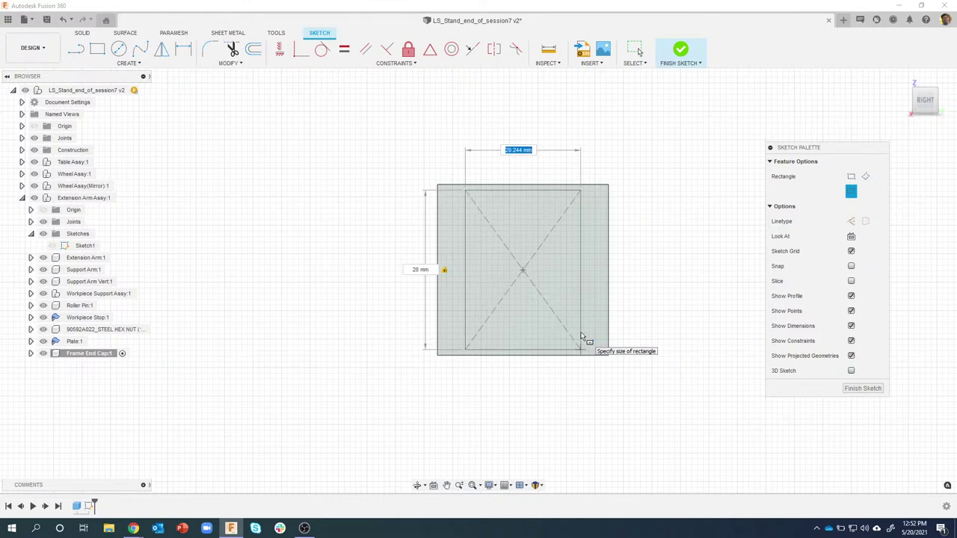
{"action": "type", "text": "28"}
{"action": "key", "text": "Tab"}
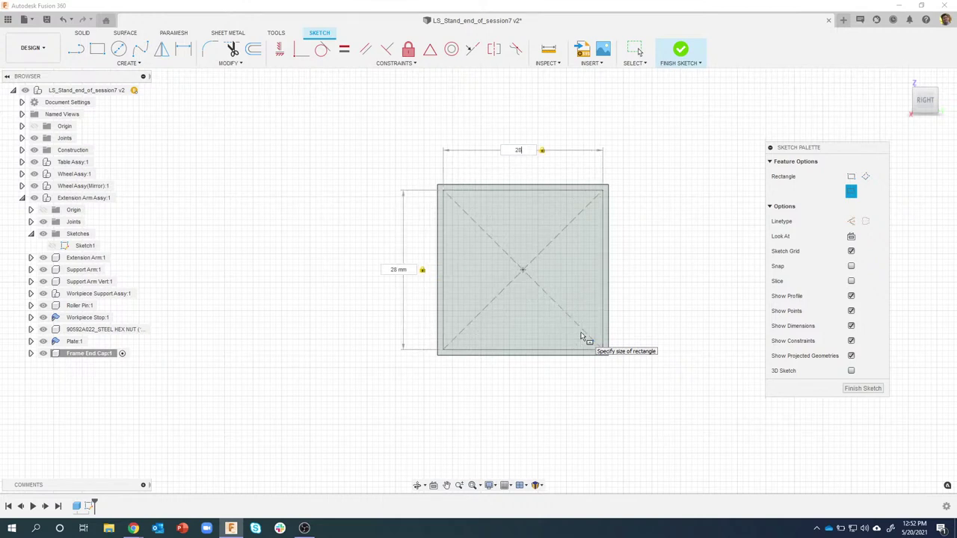
{"action": "key", "text": "Return"}
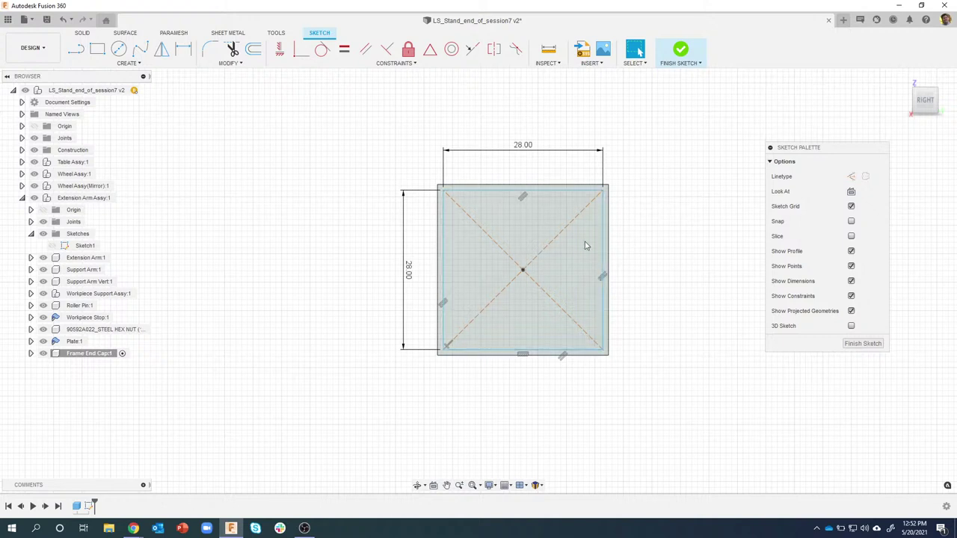
{"action": "key", "text": "Escape"}
Extrude the 28 mm square profile 10 mm outward from the plate, using the Join operation.
{"action": "mouse_move", "coordinate": [555, 218]}
{"action": "middle_mouse_down"}
{"action": "mouse_move", "coordinate": [378, 175]}
{"action": "mouse_move", "coordinate": [346, 197]}
{"action": "mouse_move", "coordinate": [340, 175]}
{"action": "mouse_move", "coordinate": [592, 438]}
{"action": "middle_mouse_up"}
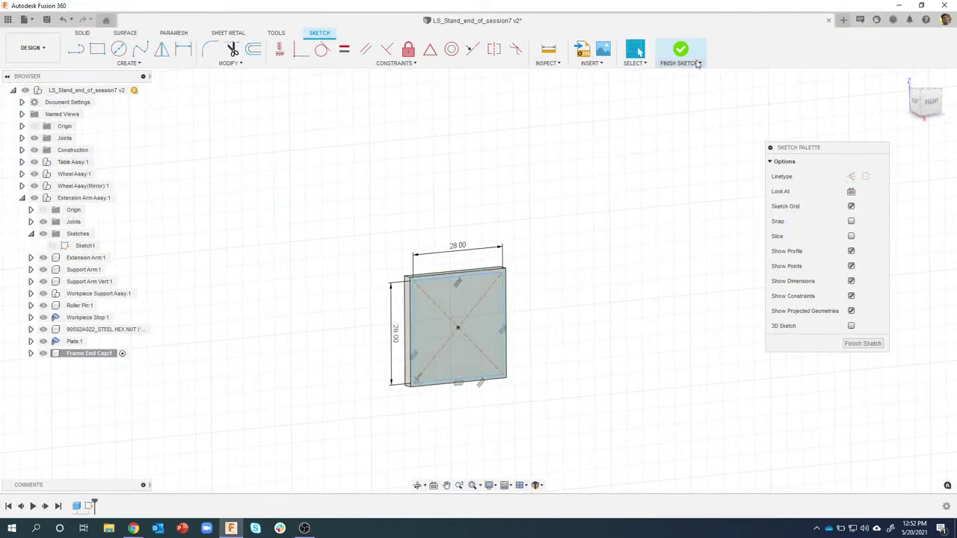
{"action": "left_click", "coordinate": [459, 301]}
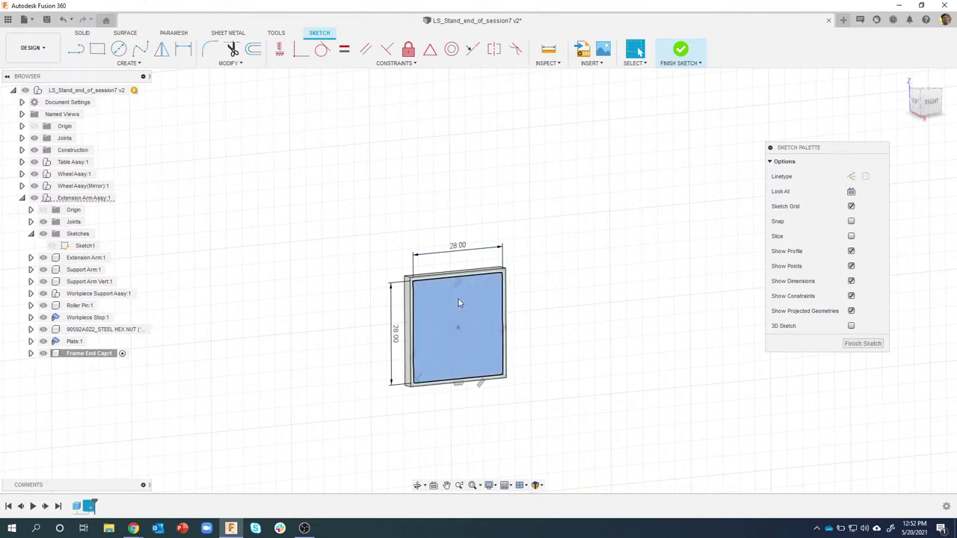
{"action": "right_click", "coordinate": [459, 302]}
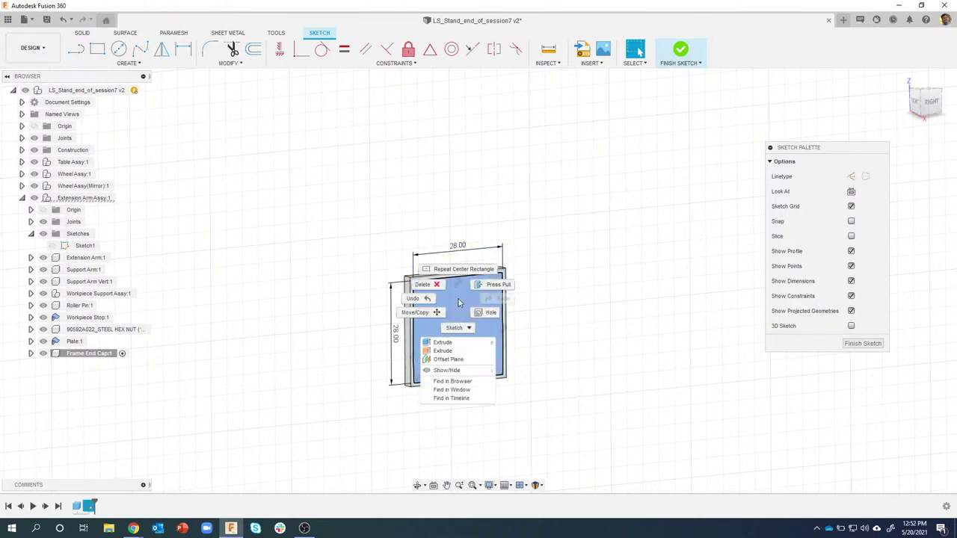
{"action": "left_click", "coordinate": [456, 343]}
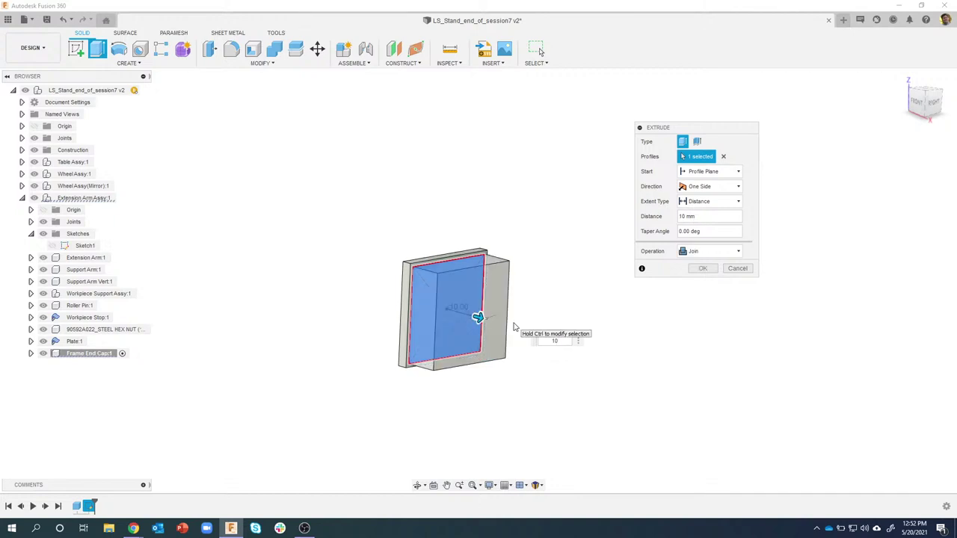
{"action": "left_click", "coordinate": [697, 269]}
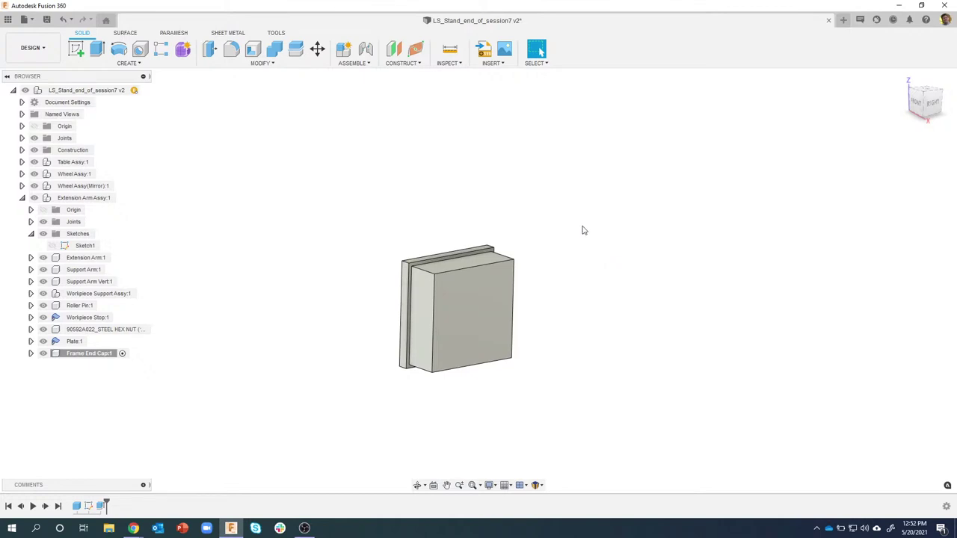
Shell the end cap from the extruded block's outer square face with an inside thickness of 3.5 mm.
{"action": "left_click", "coordinate": [454, 304]}
{"action": "right_click", "coordinate": [454, 305]}
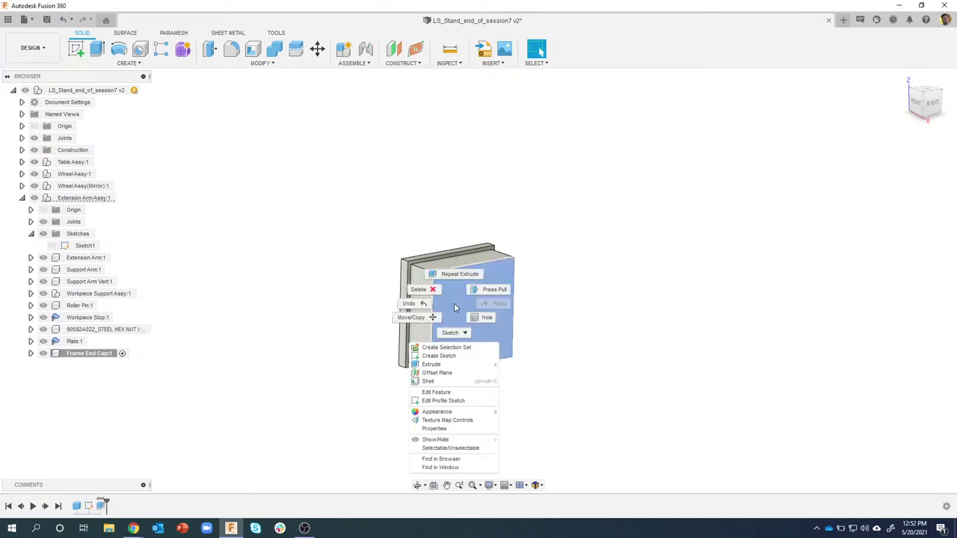
{"action": "left_click", "coordinate": [433, 381]}
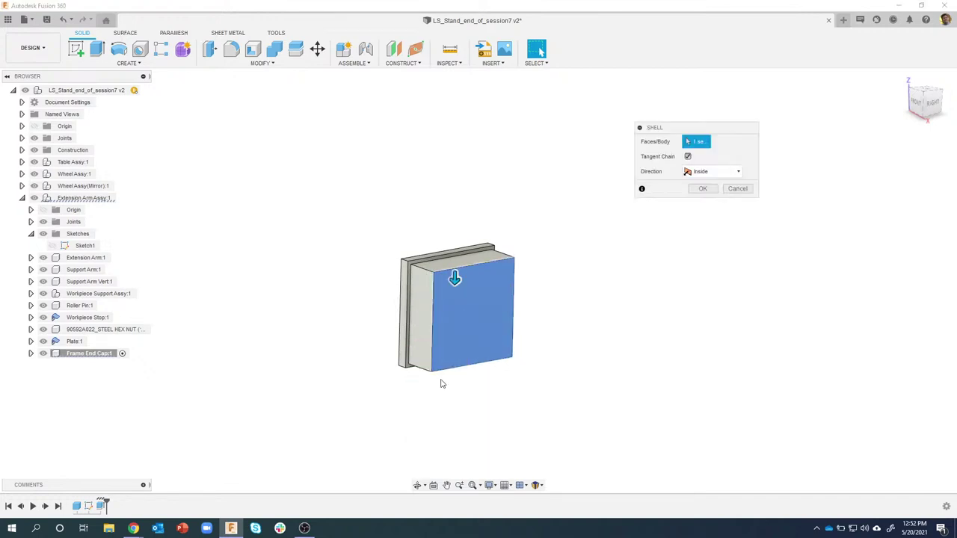
{"action": "type", "text": "3.5"}
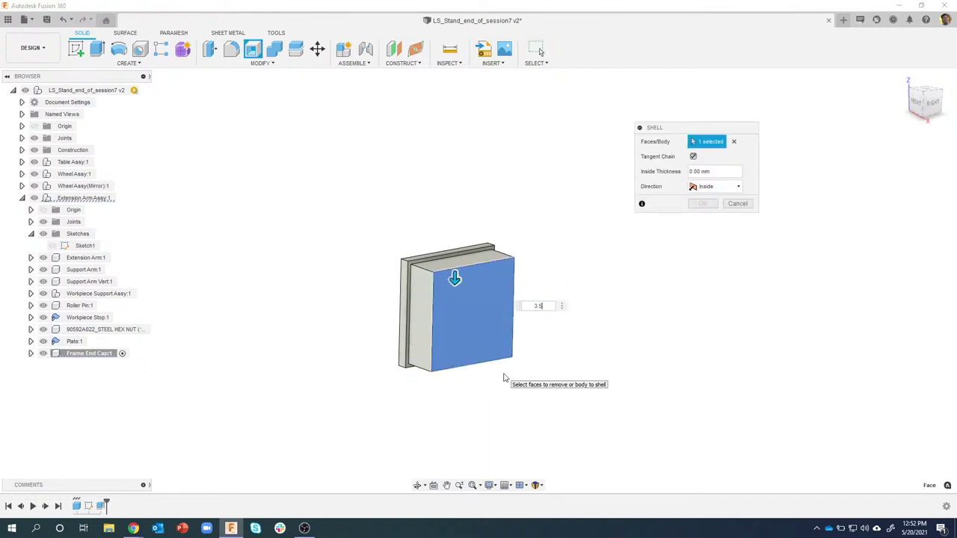
{"action": "key", "text": "Return"}
{"action": "scroll", "coordinate": [505, 377], "scroll_direction": "up", "scroll_amount": 1}
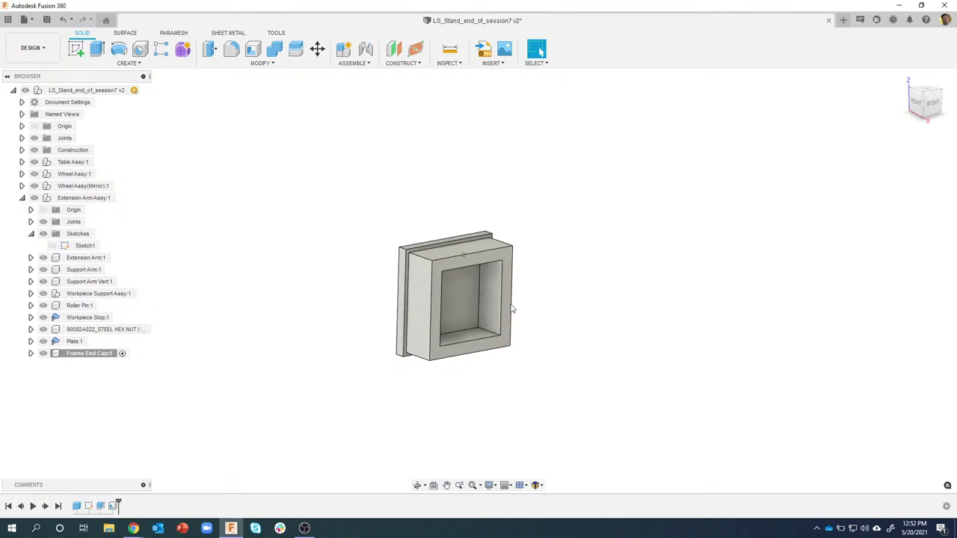
{"action": "scroll", "coordinate": [391, 199], "scroll_direction": "up", "scroll_amount": 3}
{"action": "middle_click_drag", "start_coordinate": [399, 233], "coordinate": [369, 199]}
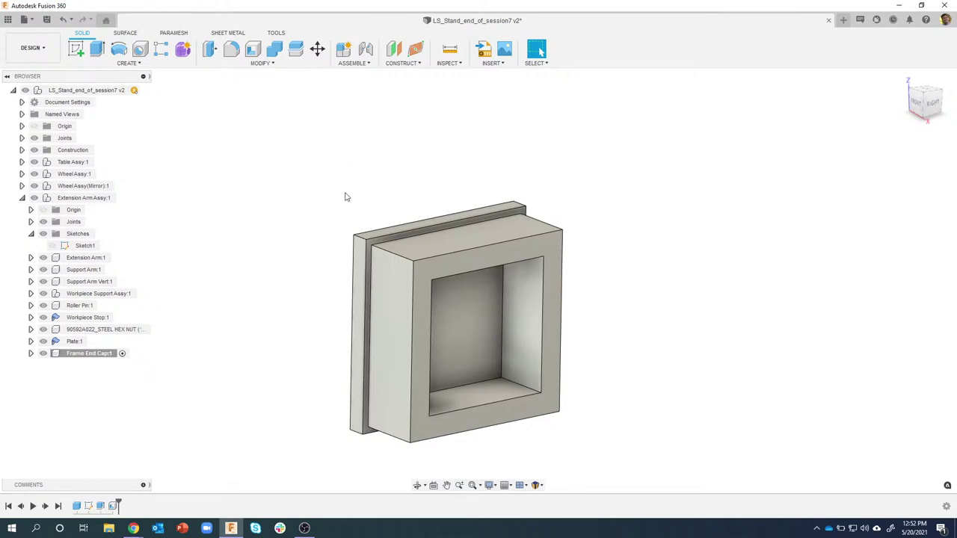
{"action": "right_click", "coordinate": [358, 241]}
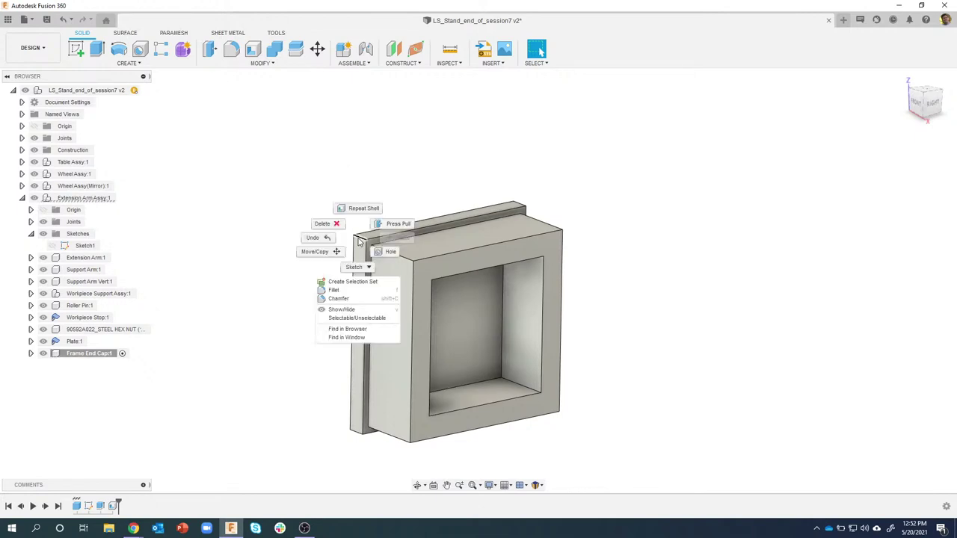
{"action": "left_click", "coordinate": [333, 290]}
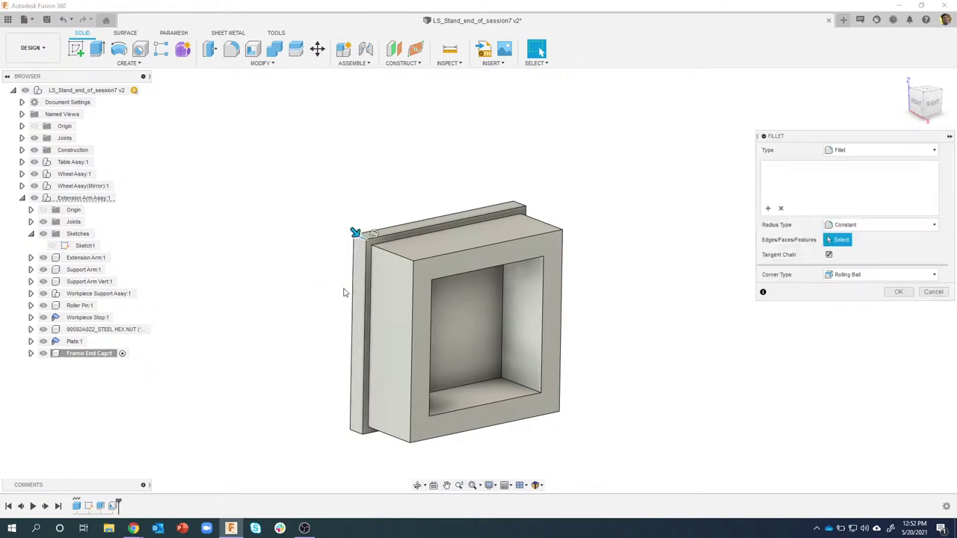
{"action": "left_click", "coordinate": [390, 257]}
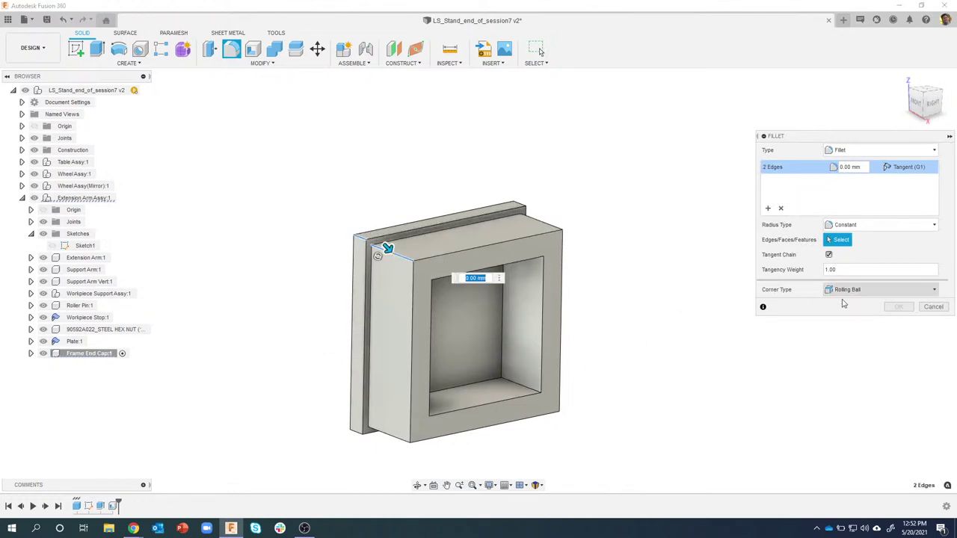
{"action": "left_click", "coordinate": [927, 306]}
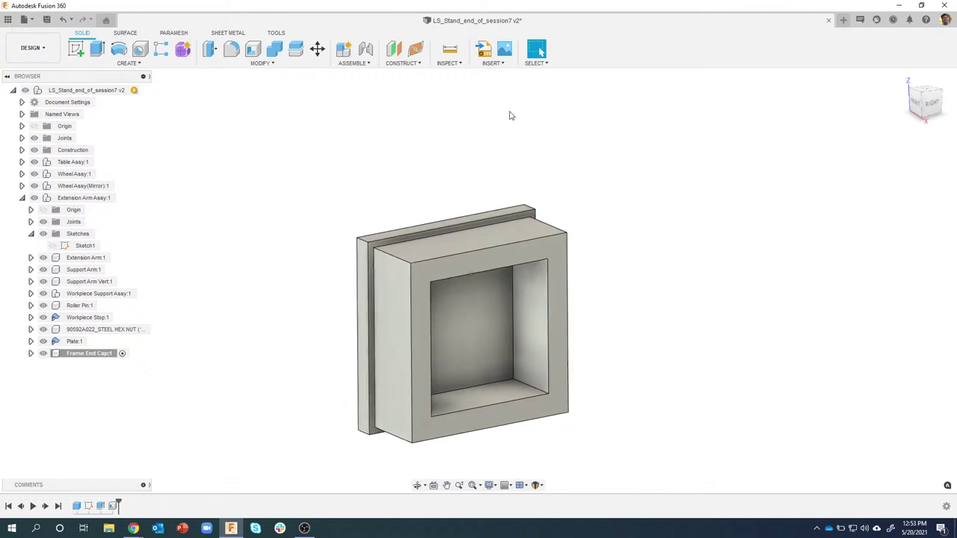
{"action": "left_click", "coordinate": [231, 49]}
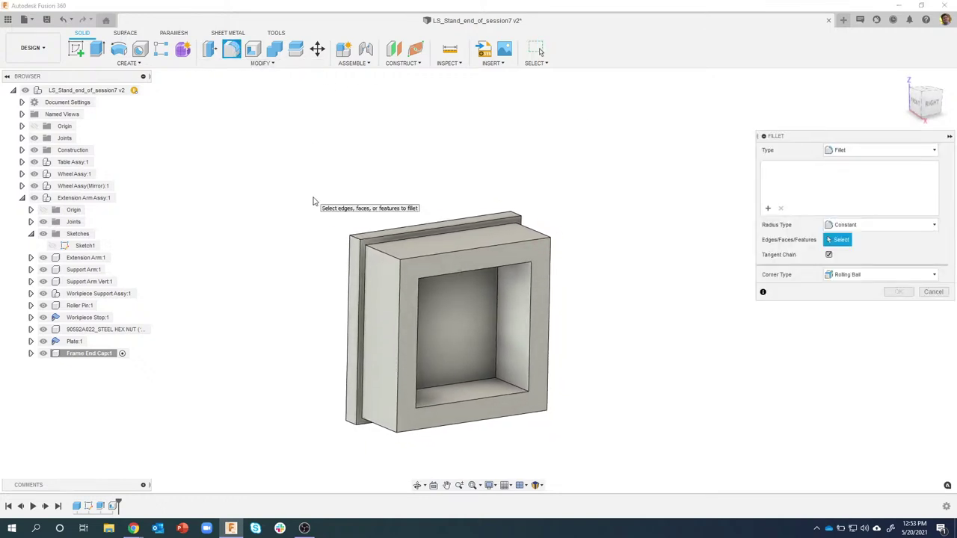
{"action": "left_click_drag", "start_coordinate": [320, 199], "coordinate": [409, 273]}
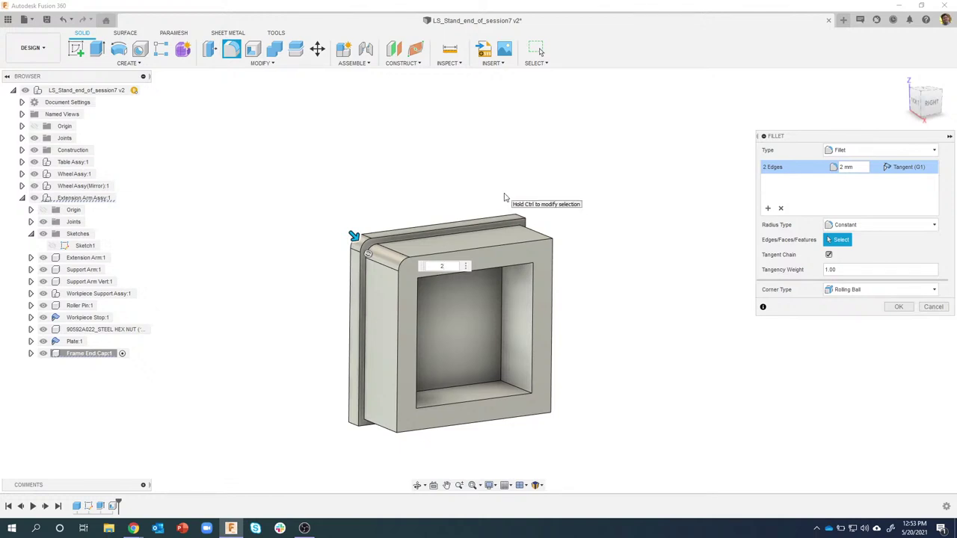
{"action": "left_click_drag", "start_coordinate": [502, 193], "coordinate": [565, 254]}
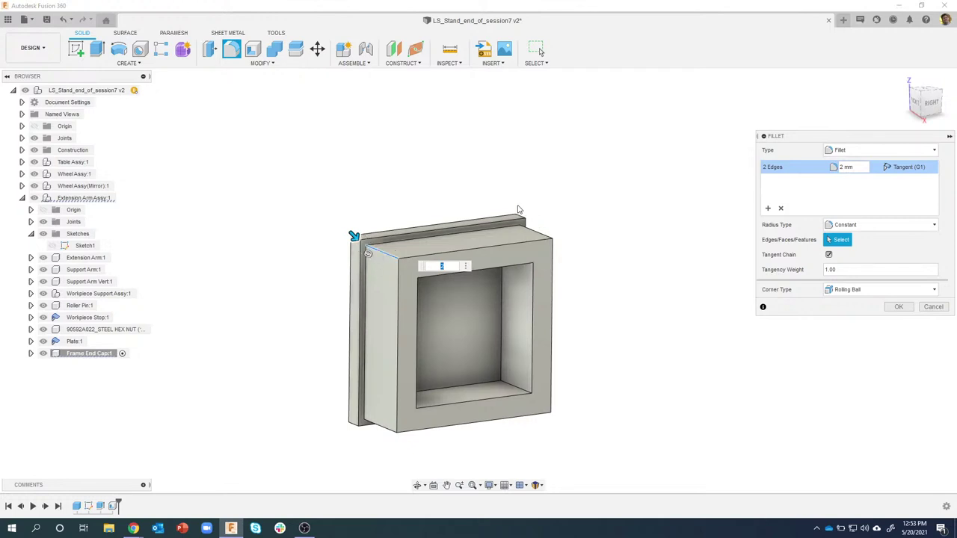
{"action": "left_click_drag", "start_coordinate": [508, 200], "coordinate": [571, 256]}
{"action": "left_click_drag", "start_coordinate": [506, 205], "coordinate": [566, 263]}
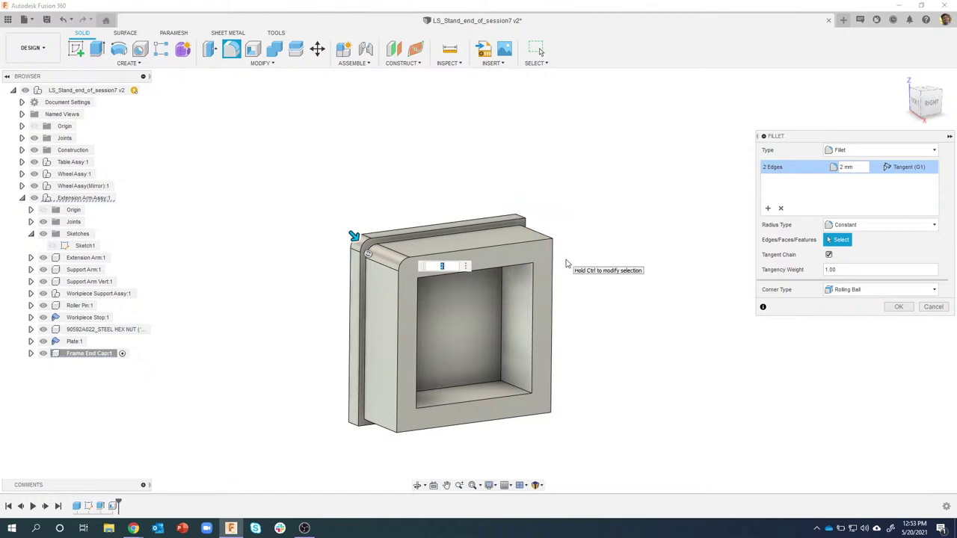
{"action": "middle_click_drag", "start_coordinate": [482, 203], "coordinate": [505, 211], "text": "shift"}
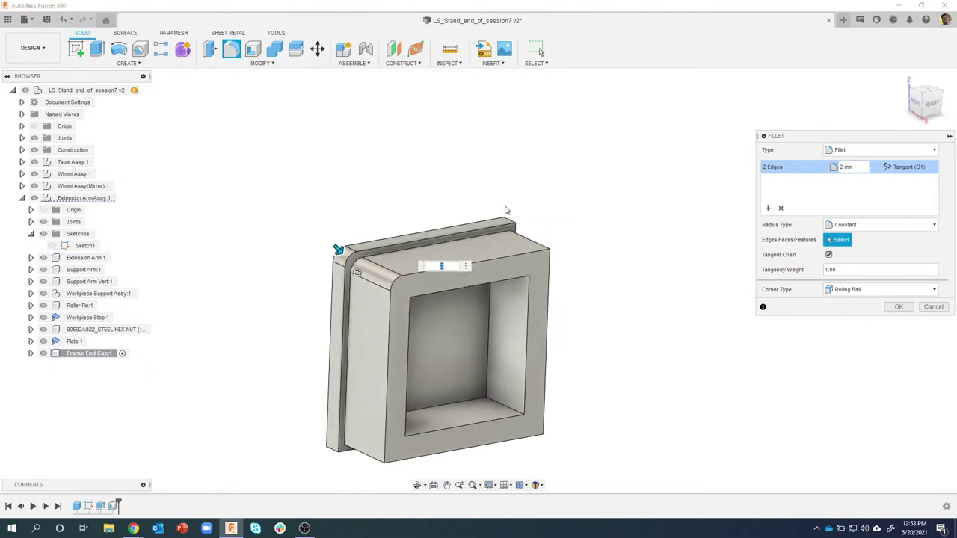
{"action": "left_click", "coordinate": [509, 219]}
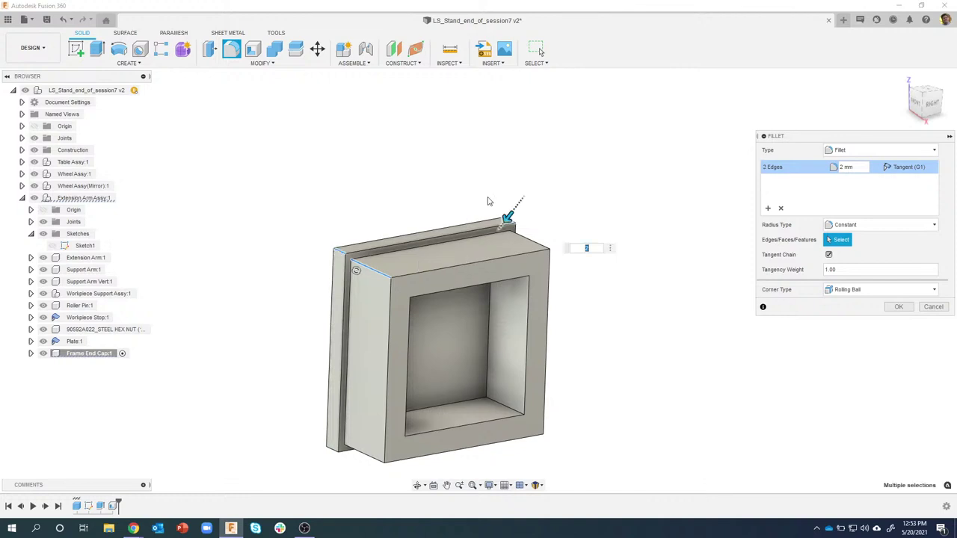
{"action": "left_click_drag", "start_coordinate": [467, 190], "coordinate": [573, 267]}
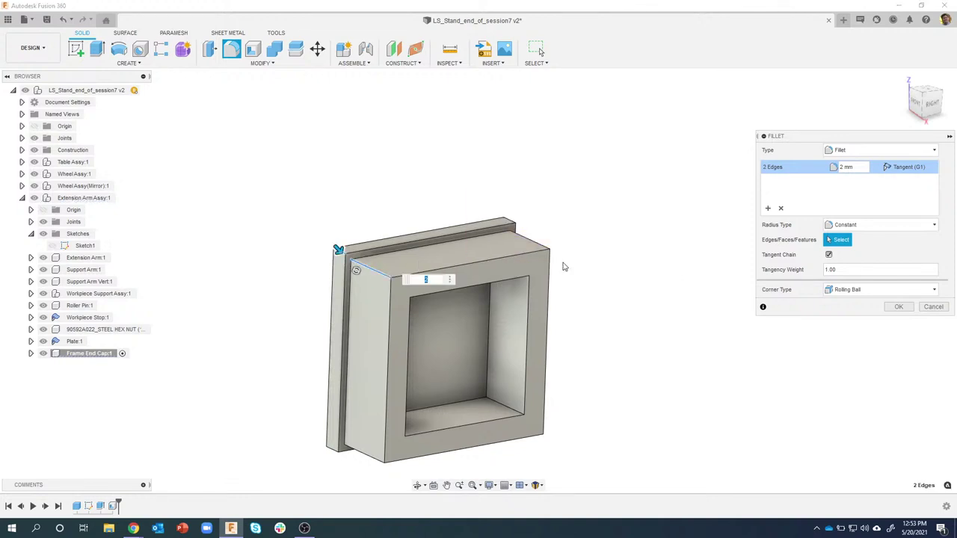
{"action": "left_click", "coordinate": [512, 222]}
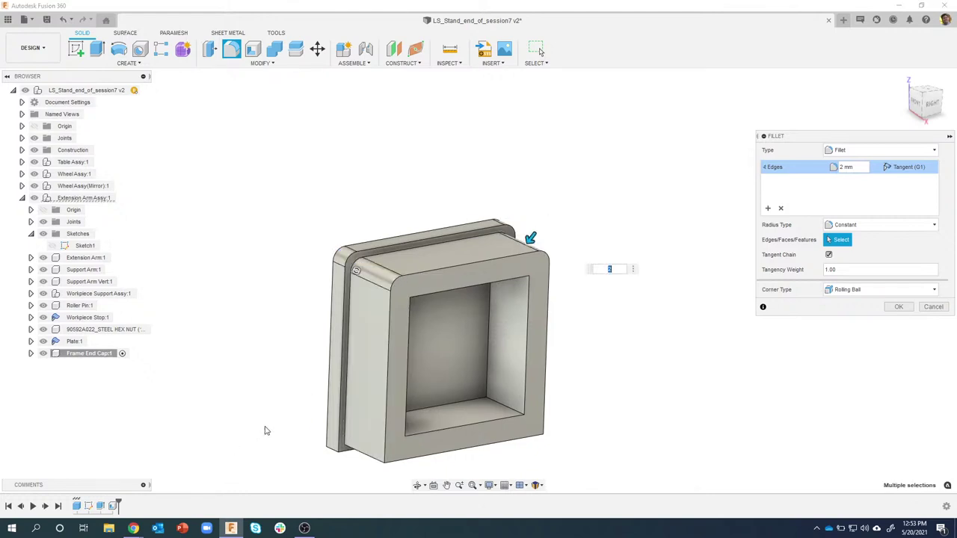
{"action": "left_click_drag", "start_coordinate": [292, 410], "coordinate": [399, 496]}
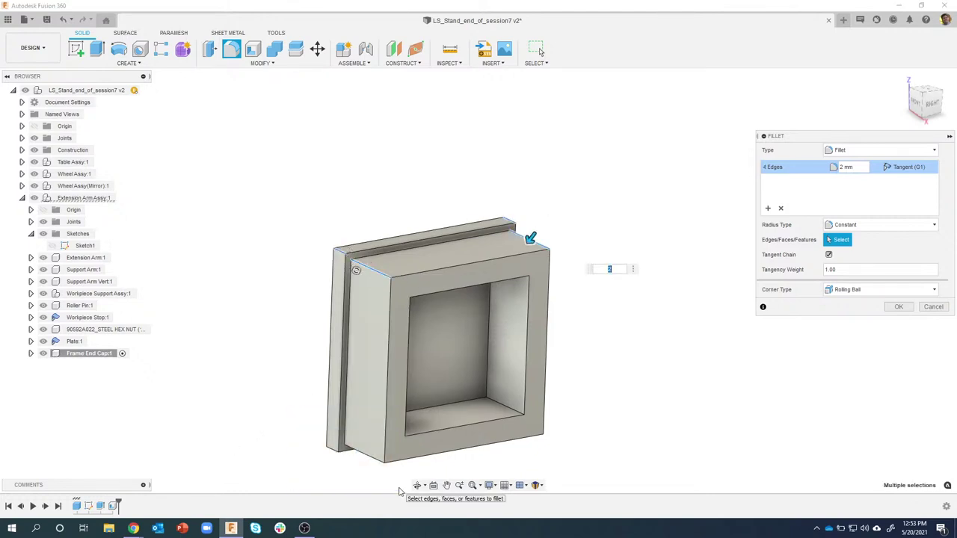
{"action": "left_click_drag", "start_coordinate": [300, 409], "coordinate": [399, 490]}
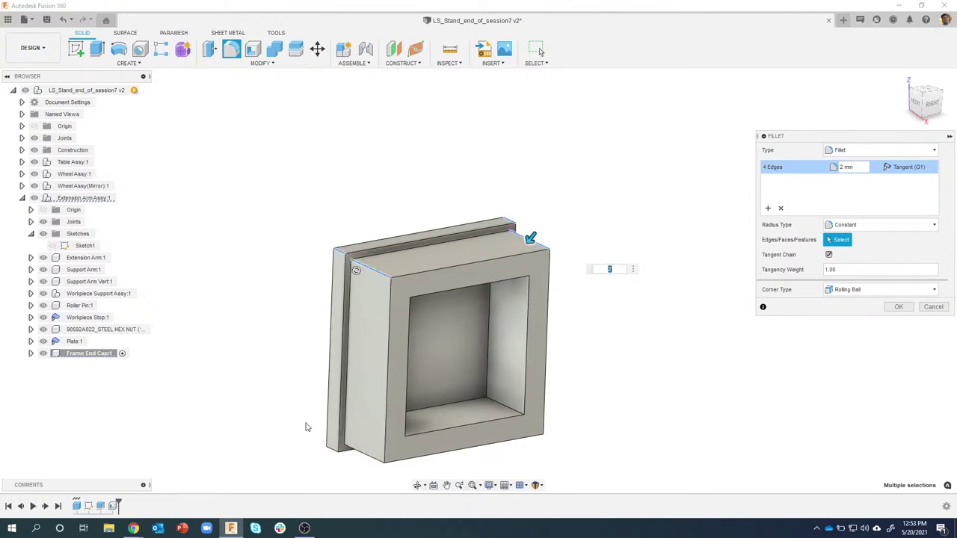
{"action": "left_click_drag", "start_coordinate": [305, 419], "coordinate": [400, 484]}
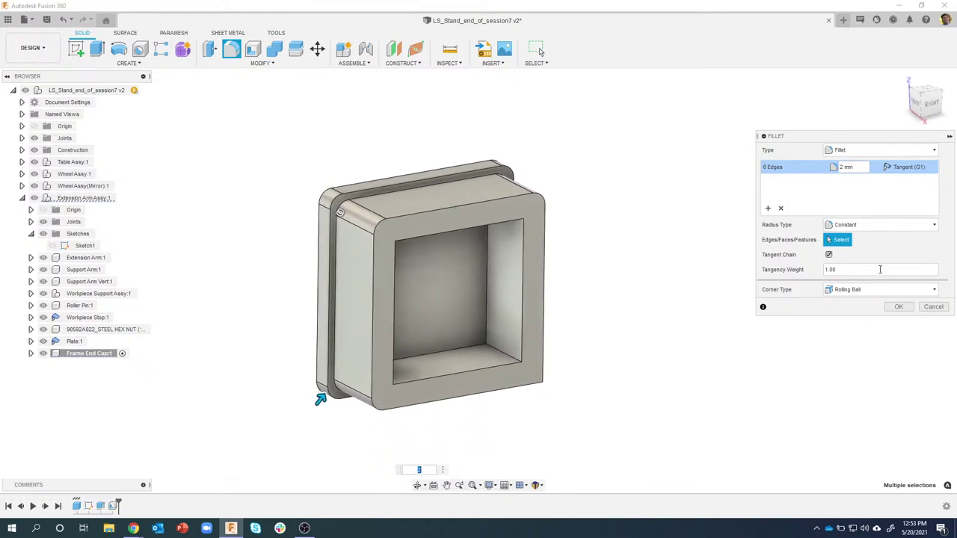
{"action": "left_click", "coordinate": [932, 306]}
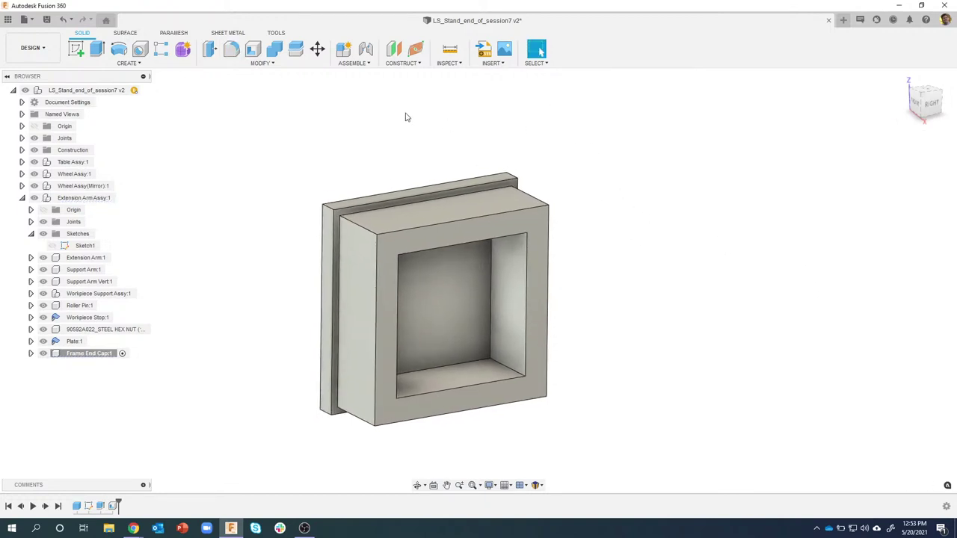
Fillet the eight outer corner edges of the end cap's plate and plug with a 2 mm radius, excluding the inner pocket edges.
{"action": "left_click", "coordinate": [232, 50]}
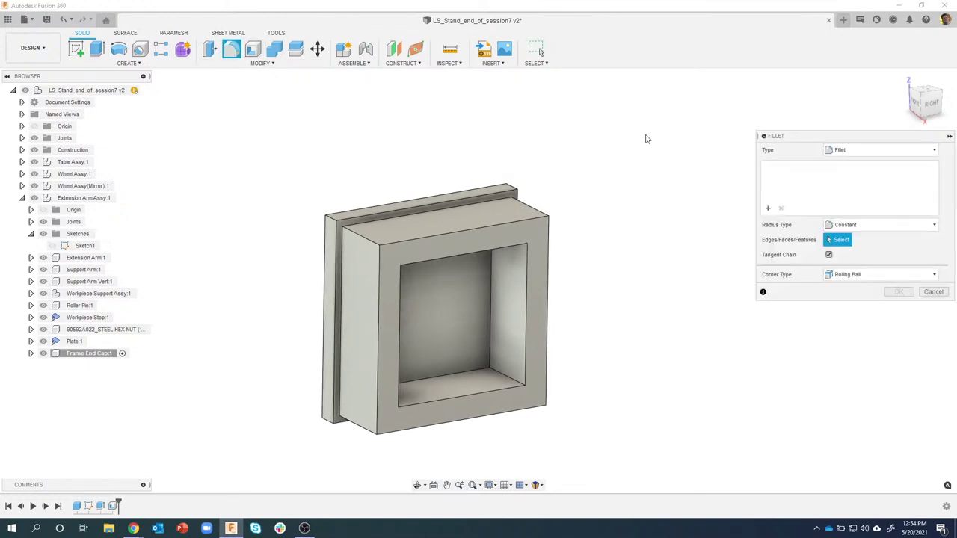
{"action": "left_click_drag", "start_coordinate": [298, 181], "coordinate": [392, 260]}
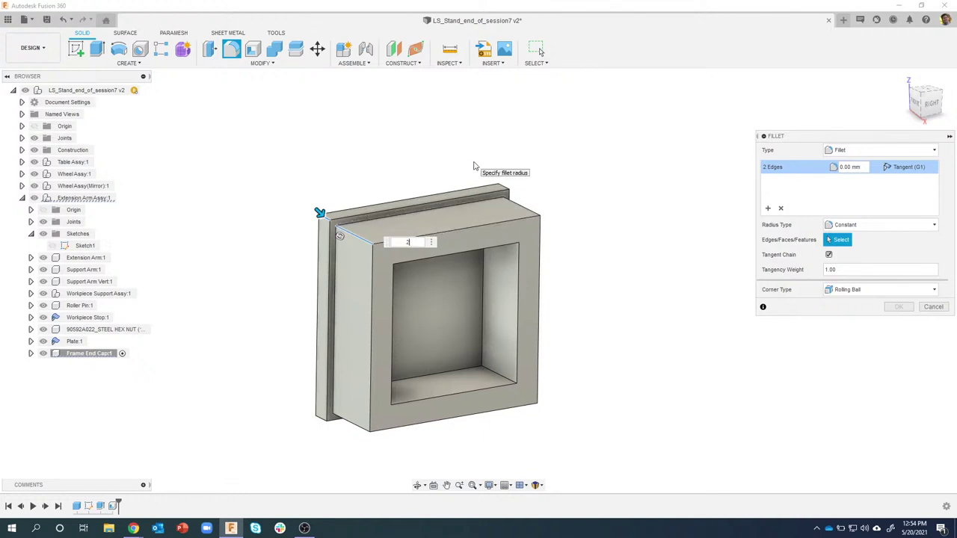
{"action": "key", "text": "Return"}
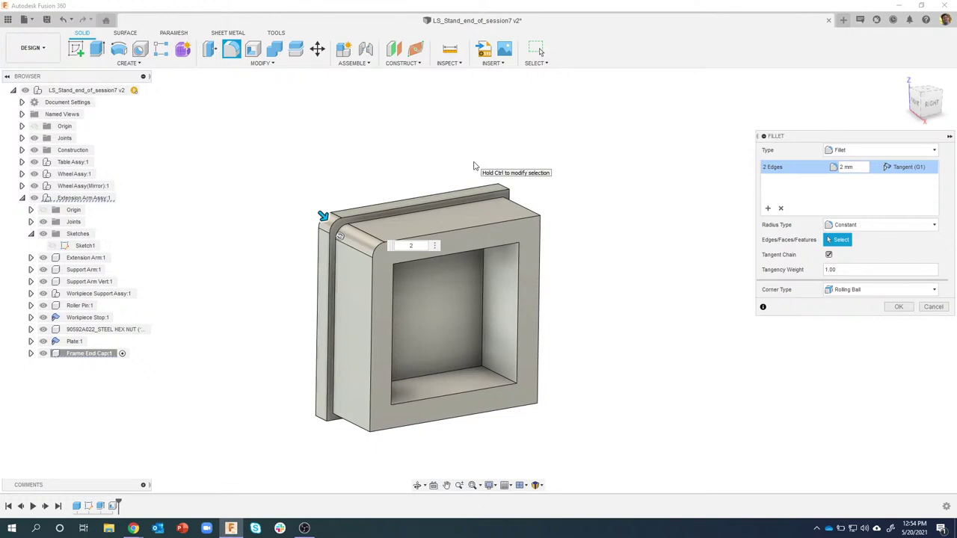
{"action": "key", "text": "ctrl"}
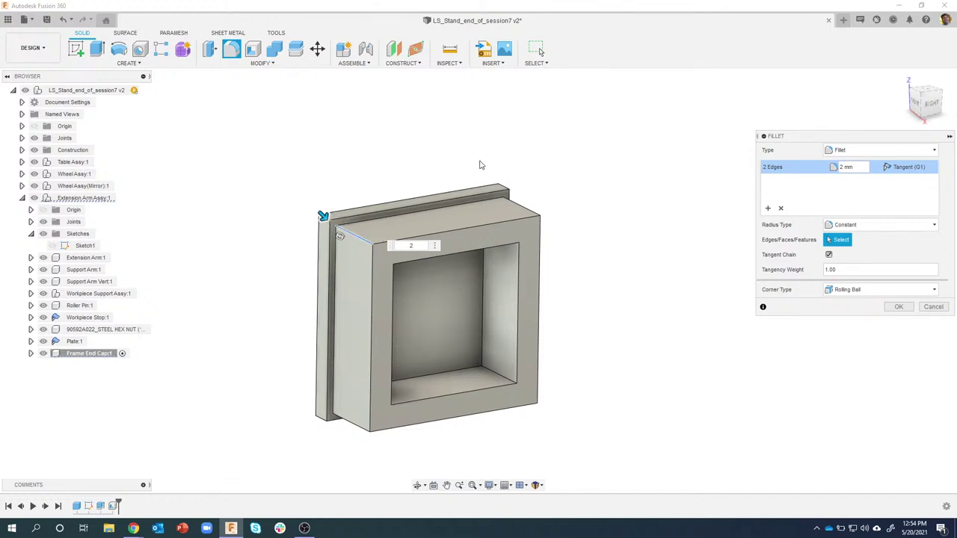
{"action": "left_click_drag", "start_coordinate": [480, 169], "coordinate": [561, 238]}
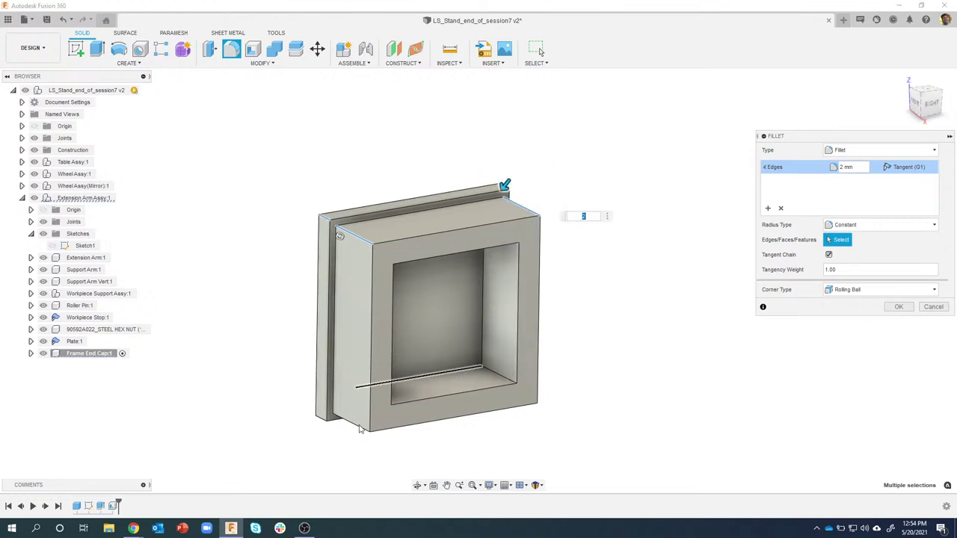
{"action": "left_click_drag", "start_coordinate": [289, 397], "coordinate": [384, 458]}
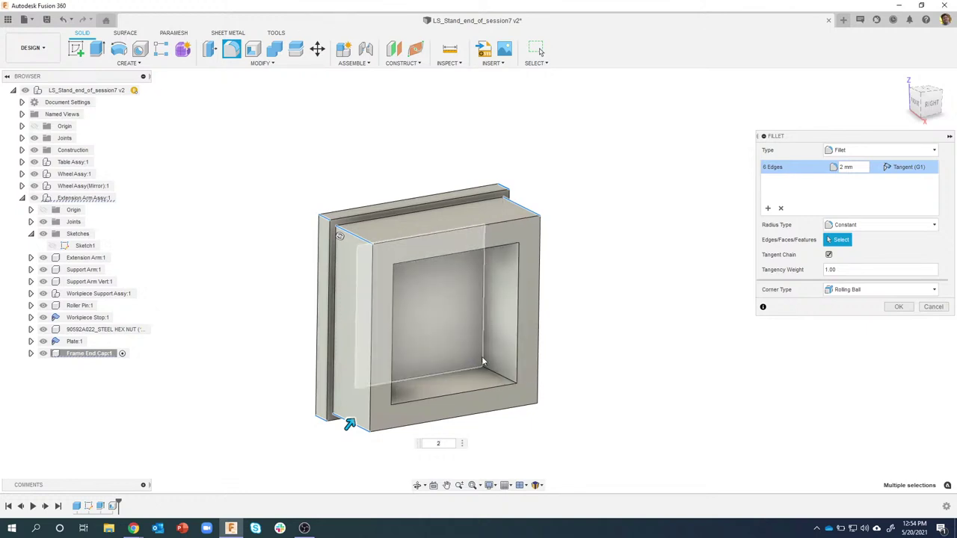
{"action": "left_click_drag", "start_coordinate": [468, 350], "coordinate": [563, 441]}
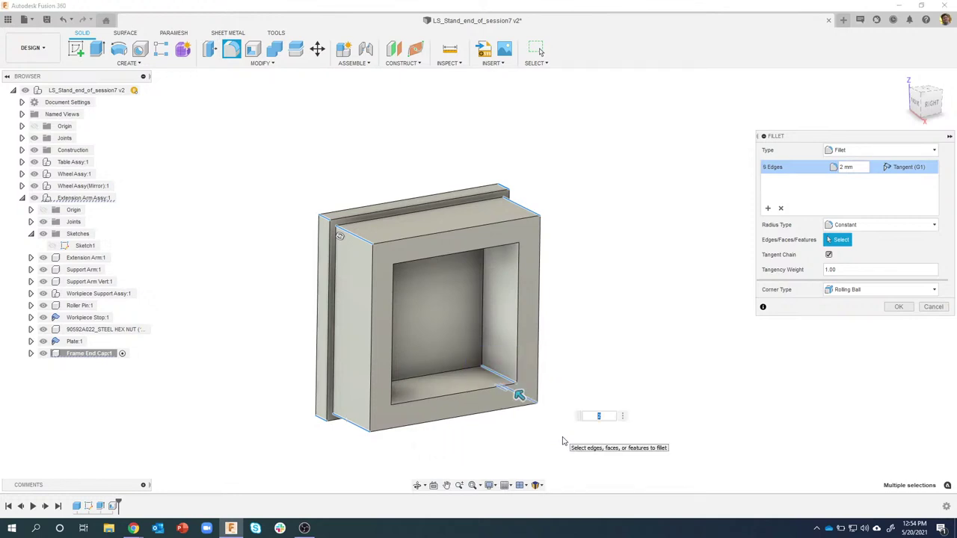
{"action": "left_click", "coordinate": [492, 376]}
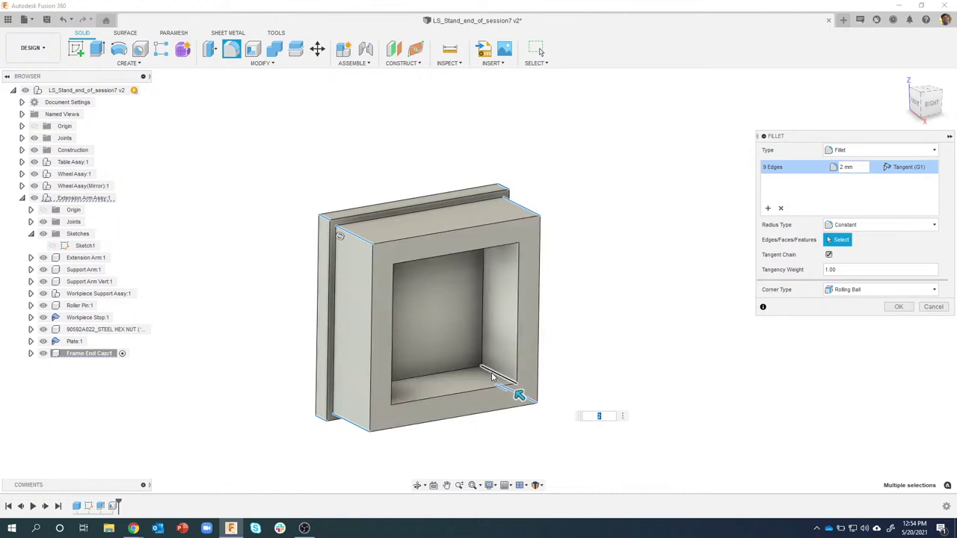
{"action": "left_click", "coordinate": [492, 376]}
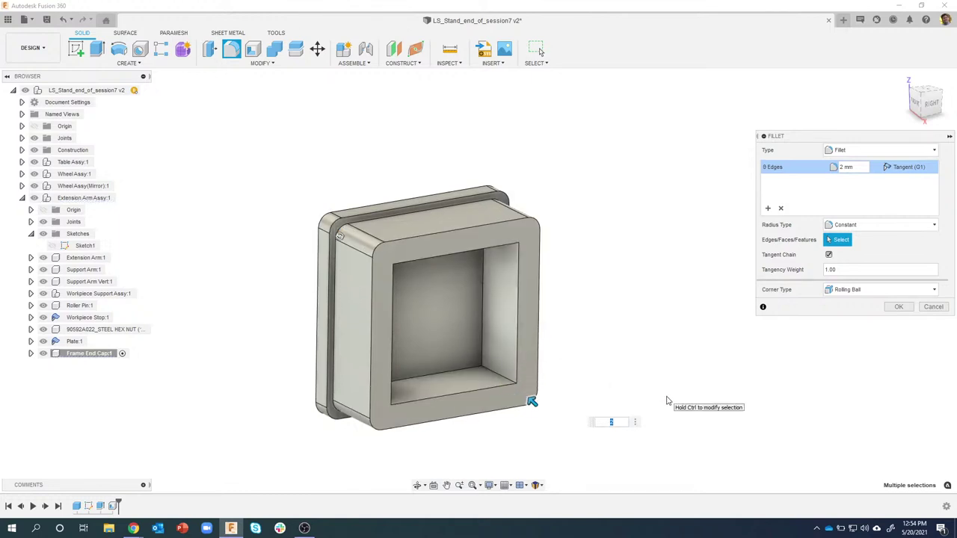
{"action": "middle_click_drag", "start_coordinate": [668, 399], "coordinate": [255, 128], "text": "shift"}
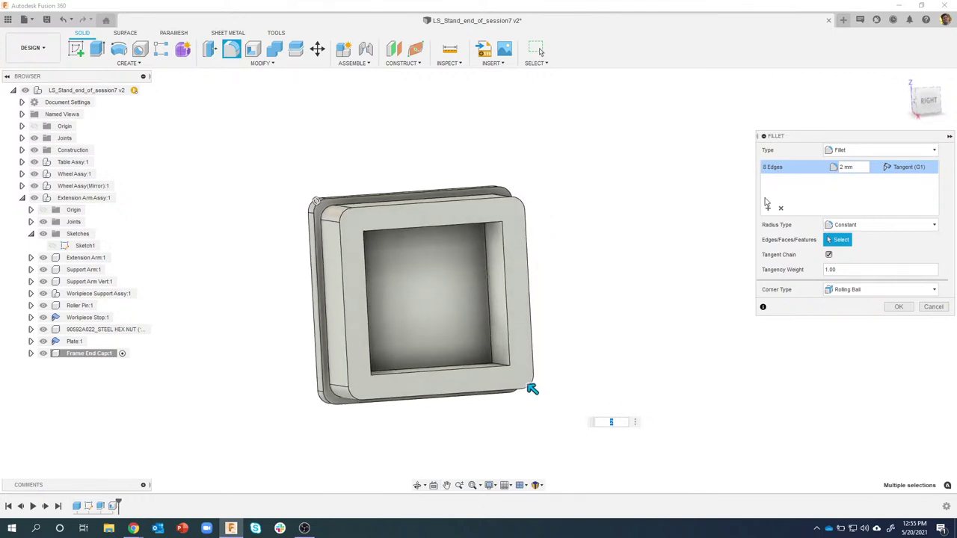
{"action": "left_click", "coordinate": [899, 306]}
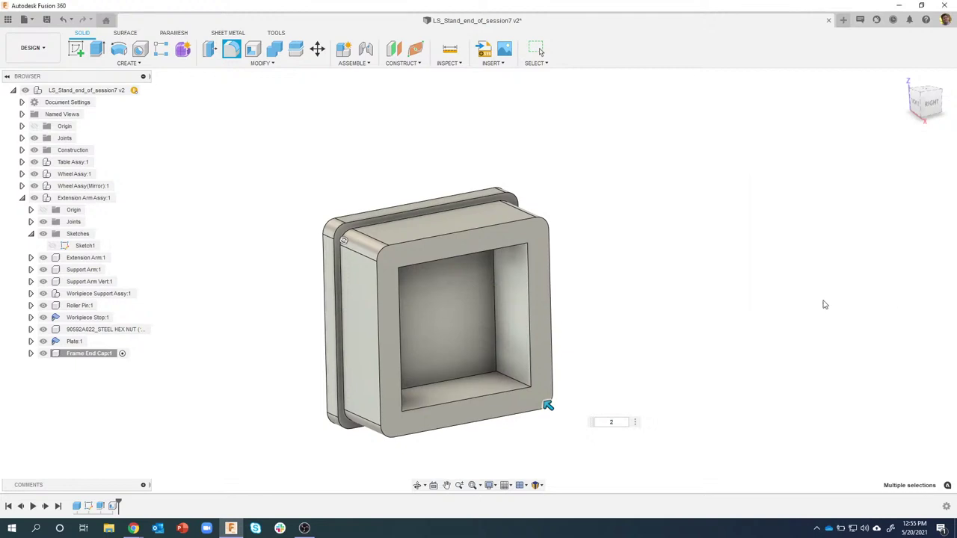
Fillet all edges around the plate's large outer face with a 1.5 mm radius.
{"action": "middle_click_drag", "start_coordinate": [575, 258], "coordinate": [292, 113], "text": "shift"}
{"action": "left_click", "coordinate": [231, 49]}
{"action": "middle_click_drag", "start_coordinate": [361, 141], "coordinate": [618, 230], "text": "shift"}
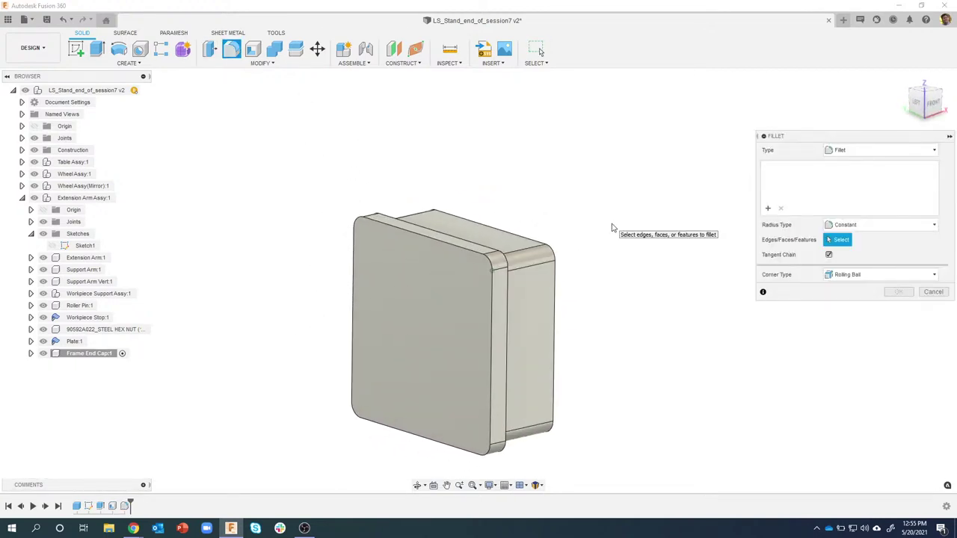
{"action": "left_click", "coordinate": [417, 290]}
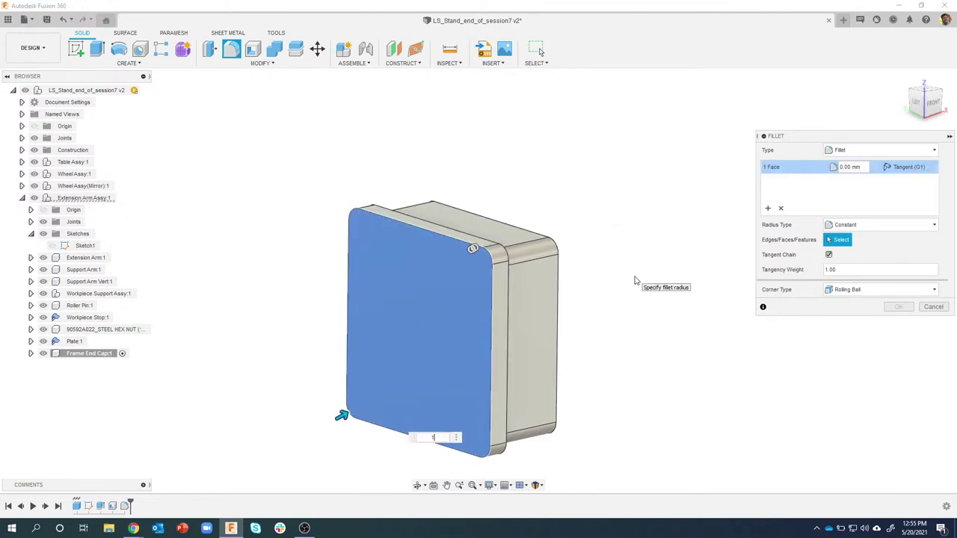
{"action": "key", "text": "Return"}
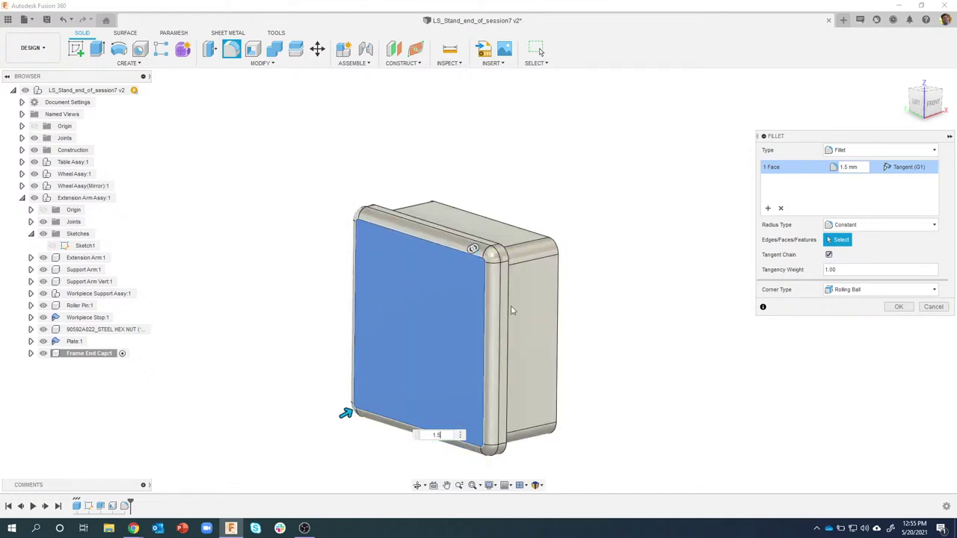
{"action": "middle_click_drag", "start_coordinate": [410, 281], "coordinate": [643, 248], "text": "shift"}
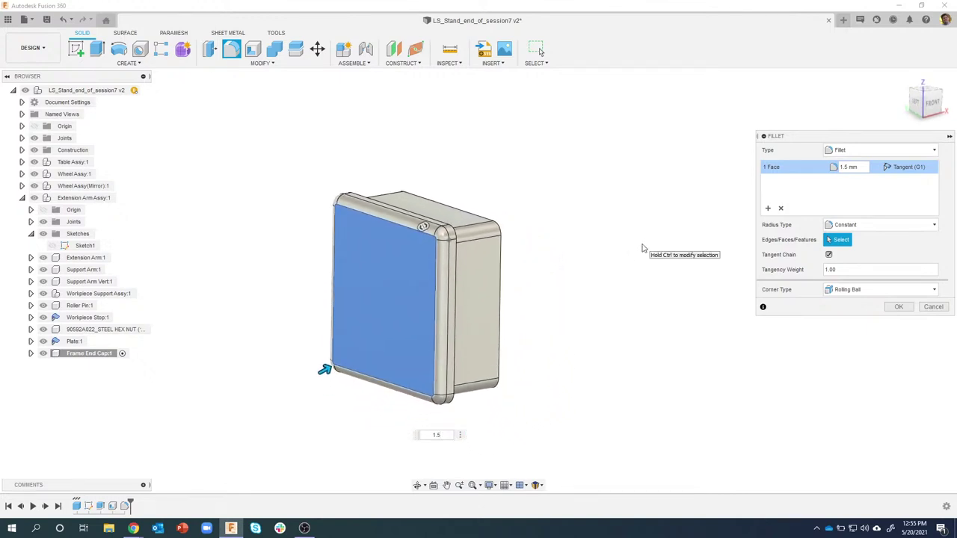
{"action": "middle_click_drag", "start_coordinate": [737, 211], "coordinate": [893, 307], "text": "shift"}
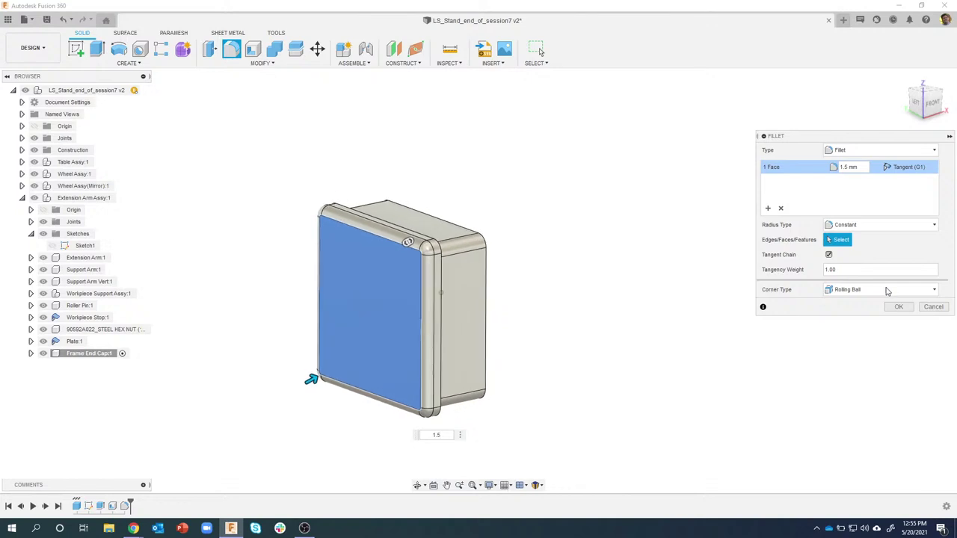
{"action": "left_click", "coordinate": [899, 307]}
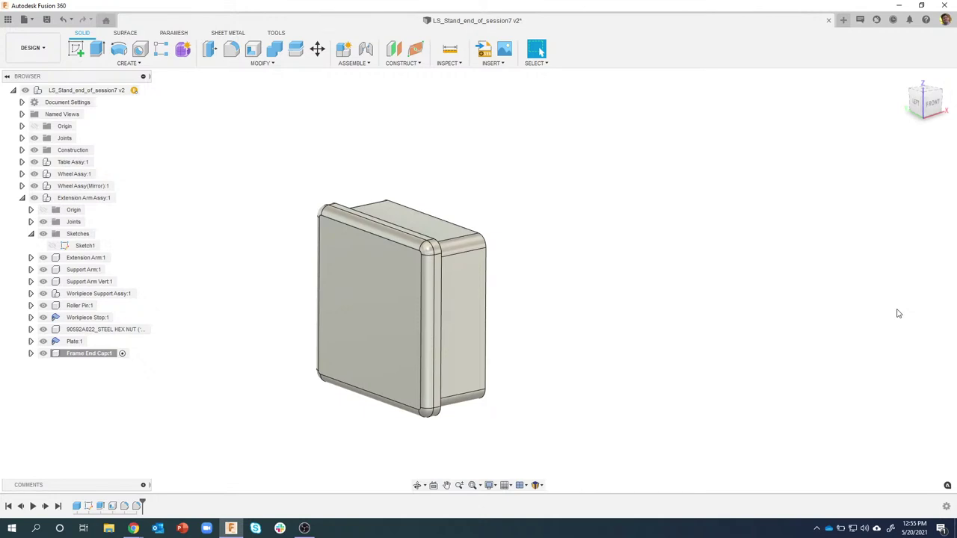
Edit the end cap's plug sketch and offset the 28 mm square inward by 2 mm.
{"action": "middle_click_drag", "start_coordinate": [898, 313], "coordinate": [476, 251], "text": "shift"}
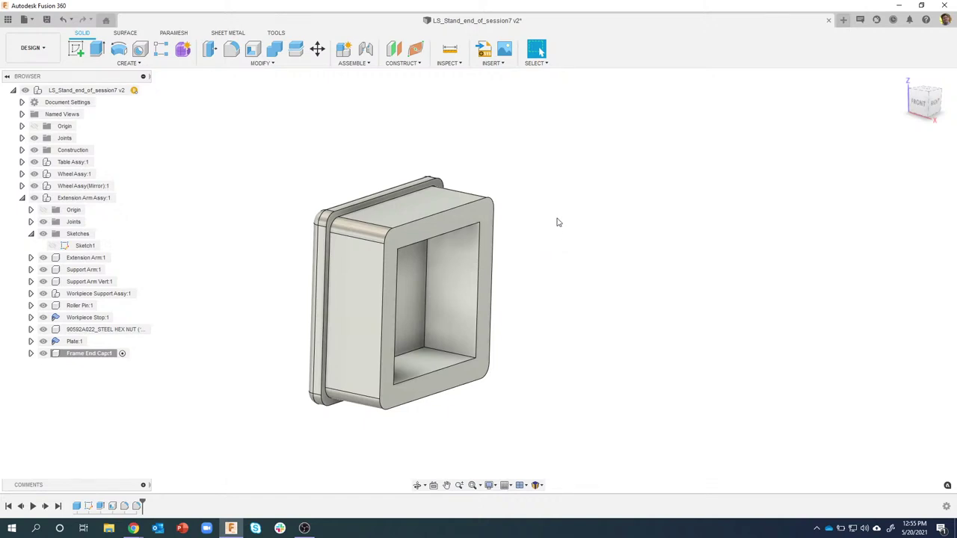
{"action": "middle_click_drag", "start_coordinate": [561, 225], "coordinate": [456, 225], "text": "shift"}
{"action": "middle_click_drag", "start_coordinate": [511, 197], "coordinate": [205, 389], "text": "shift"}
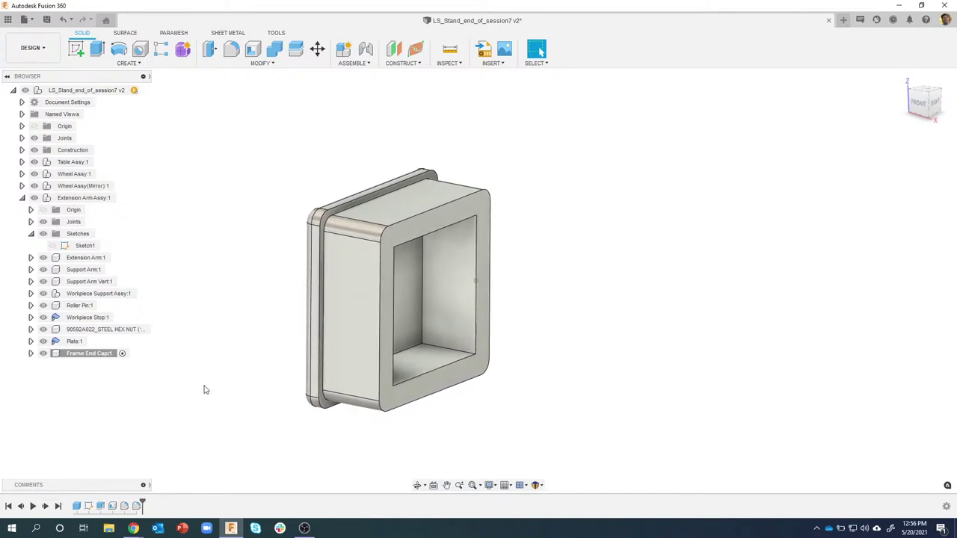
{"action": "double_click", "coordinate": [89, 507]}
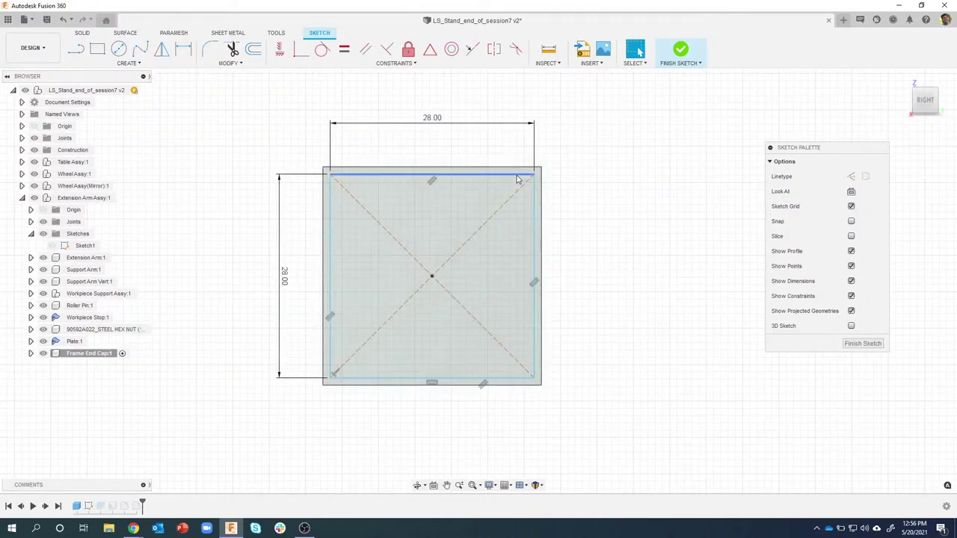
{"action": "left_click", "coordinate": [471, 235]}
{"action": "key", "text": "Escape"}
{"action": "left_click", "coordinate": [254, 49]}
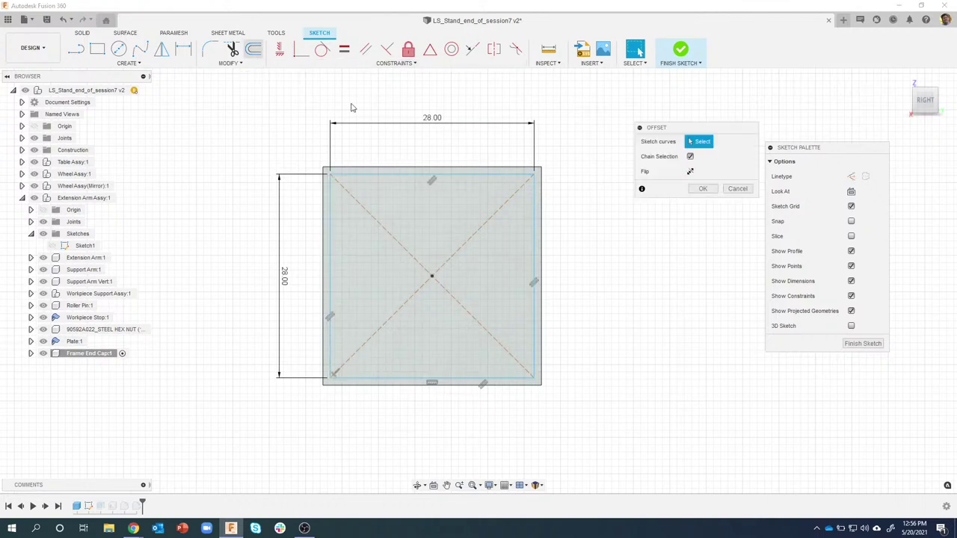
{"action": "left_click", "coordinate": [372, 174]}
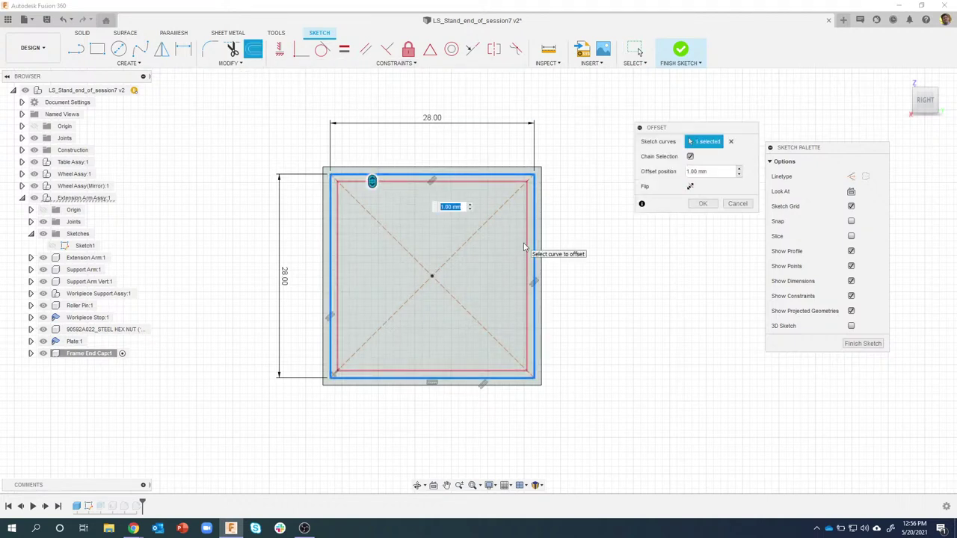
{"action": "left_click", "coordinate": [703, 204]}
{"action": "left_click", "coordinate": [568, 176]}
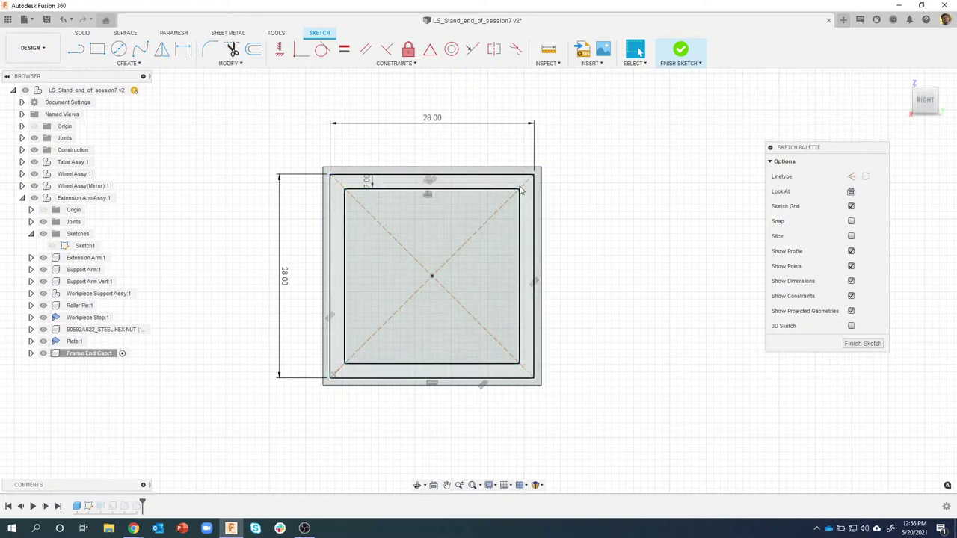
{"action": "key", "text": "ctrl+a"}
{"action": "left_click", "coordinate": [543, 191]}
{"action": "left_click", "coordinate": [463, 187]}
{"action": "right_click", "coordinate": [464, 187]}
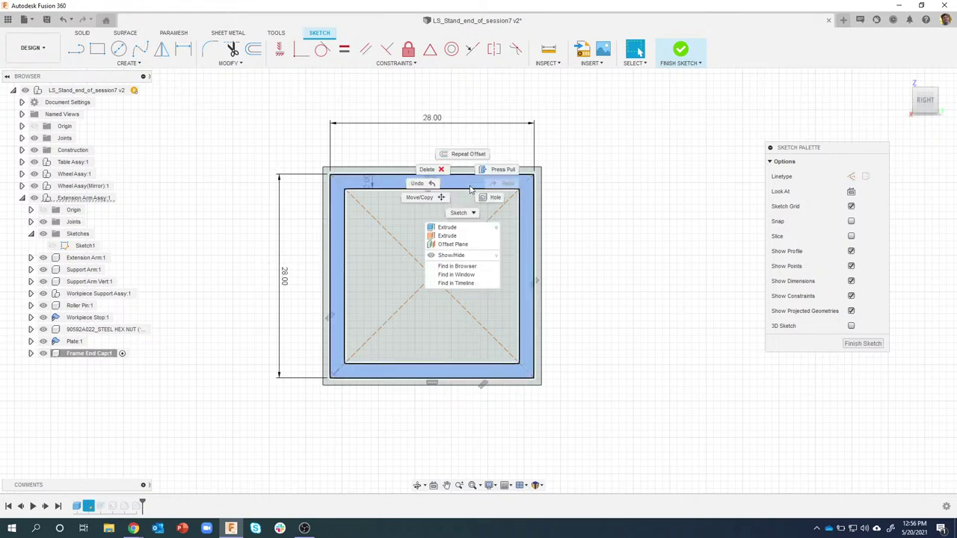
{"action": "left_click", "coordinate": [444, 228]}
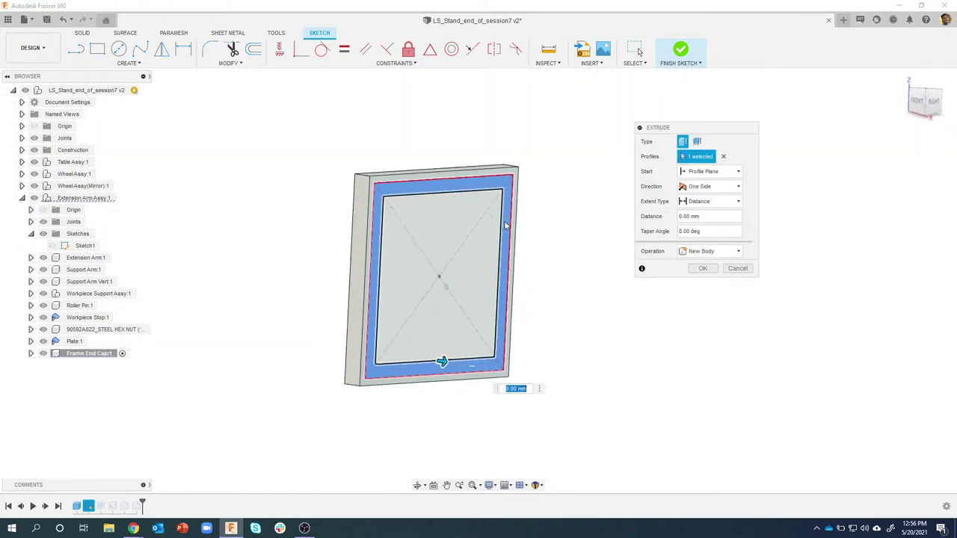
{"action": "left_click", "coordinate": [737, 269]}
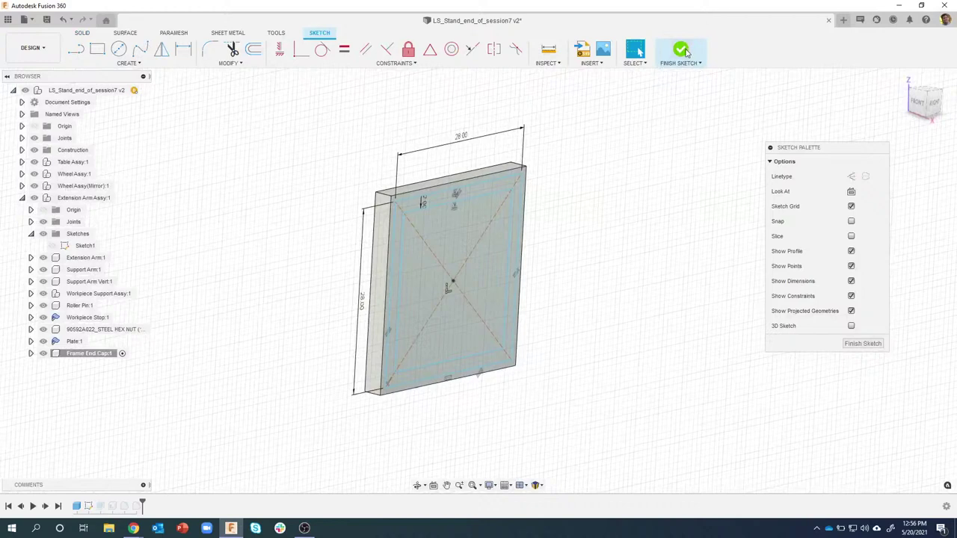
Finish editing the plug sketch and show the end cap's Sketch2 over the finished body.
{"action": "left_click", "coordinate": [682, 51]}
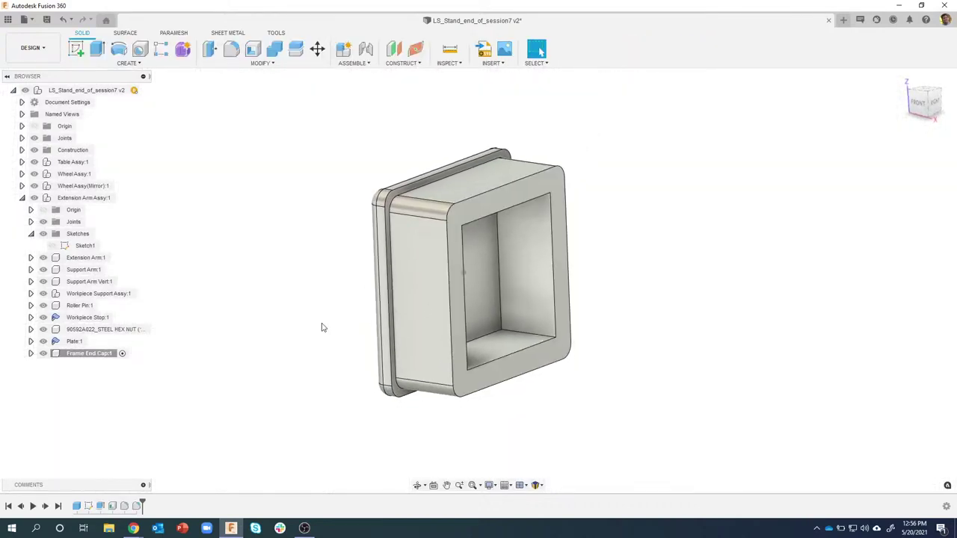
{"action": "left_click", "coordinate": [31, 354]}
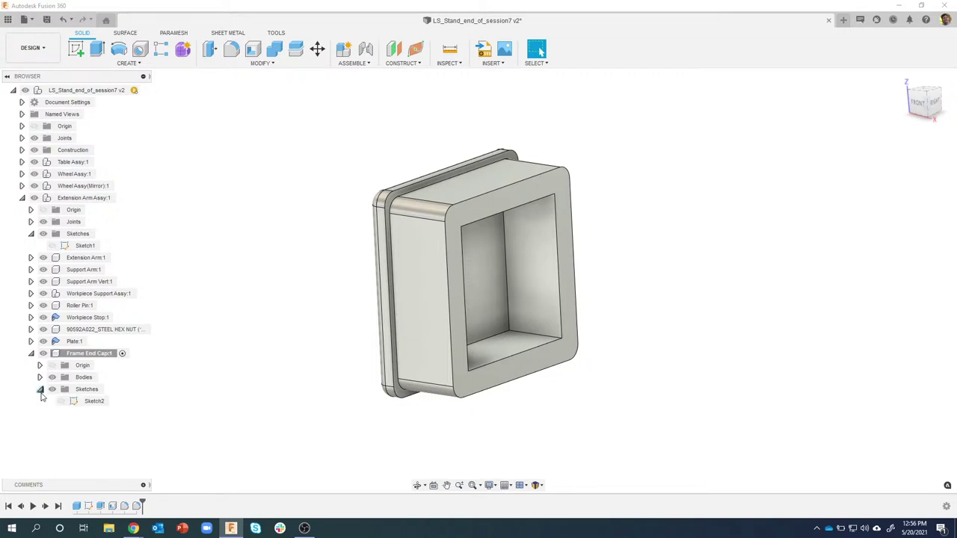
{"action": "left_click", "coordinate": [62, 401]}
{"action": "scroll", "coordinate": [395, 203], "scroll_direction": "up", "scroll_amount": 3}
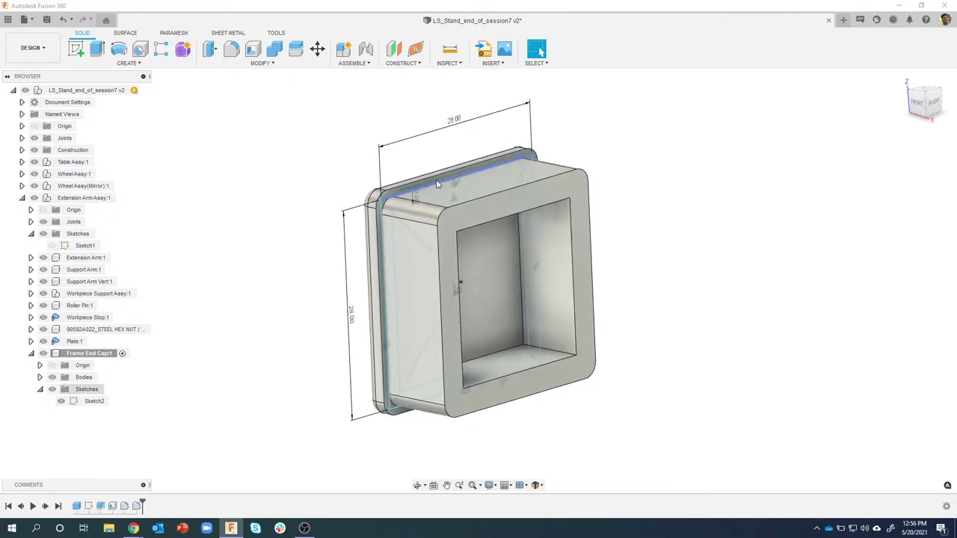
{"action": "scroll", "coordinate": [396, 203], "scroll_direction": "up", "scroll_amount": 3}
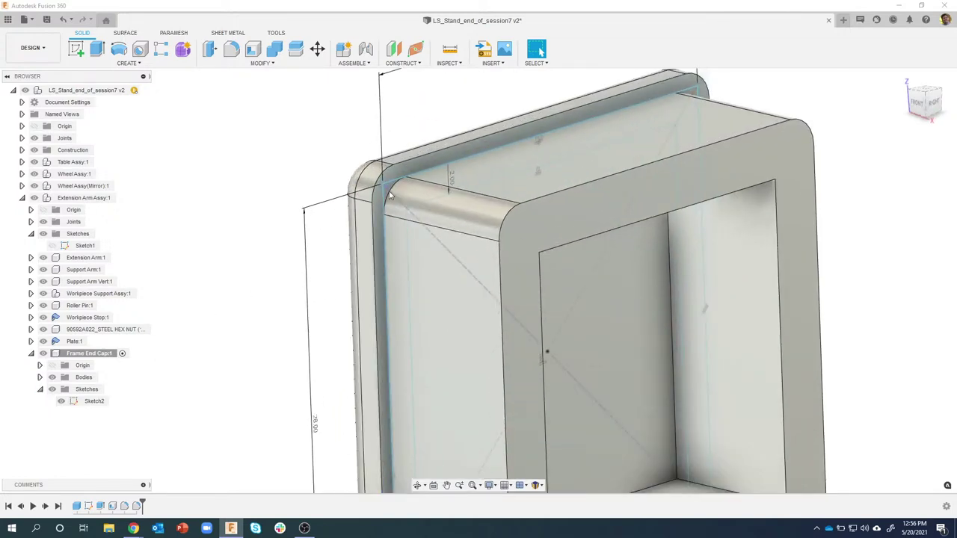
{"action": "scroll", "coordinate": [390, 191], "scroll_direction": "up", "scroll_amount": 3}
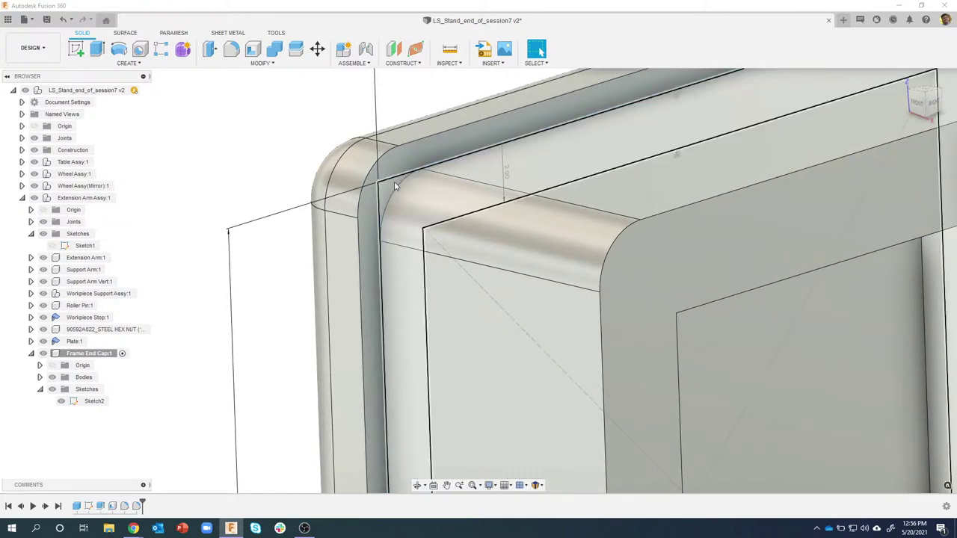
Extrude the ring profile between the two squares 3 mm as a cut around the plug, and hide Sketch2.
{"action": "left_click", "coordinate": [395, 185]}
{"action": "right_click", "coordinate": [394, 185]}
{"action": "left_click", "coordinate": [376, 222]}
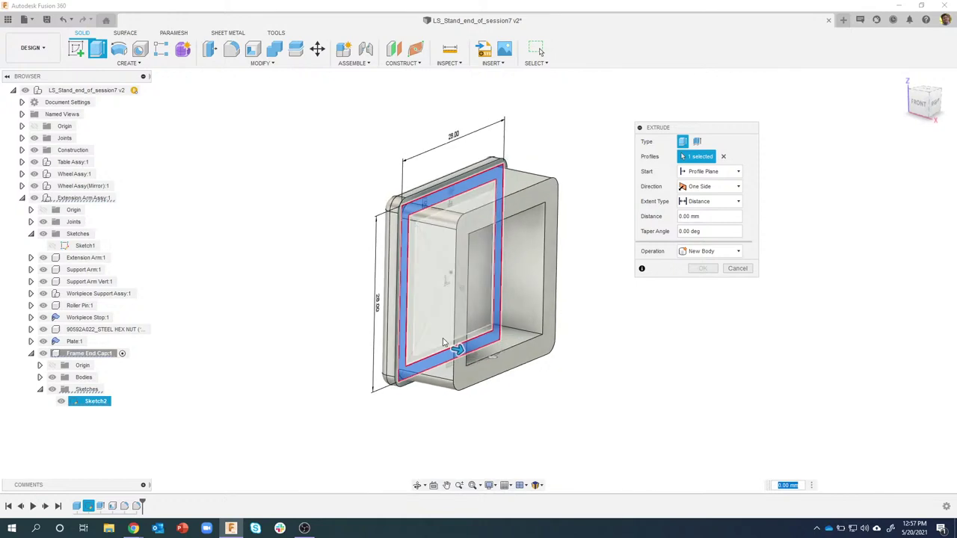
{"action": "left_click_drag", "start_coordinate": [459, 354], "coordinate": [471, 358]}
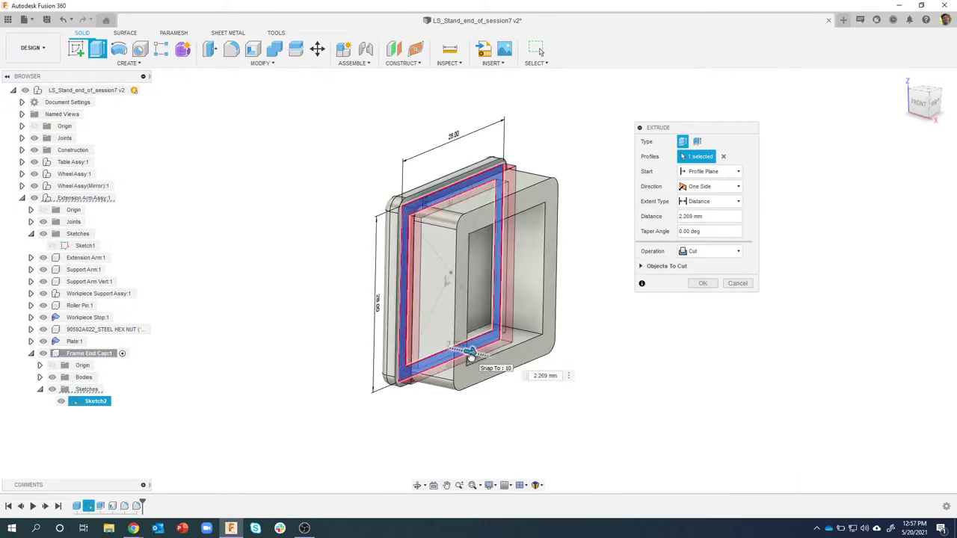
{"action": "middle_click_drag", "start_coordinate": [393, 209], "coordinate": [521, 212], "text": "shift"}
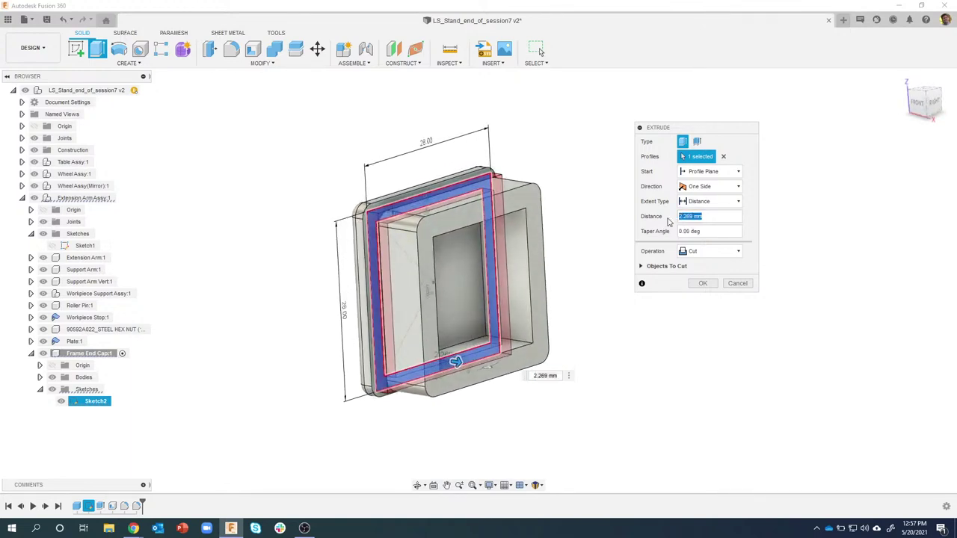
{"action": "key", "text": "Return"}
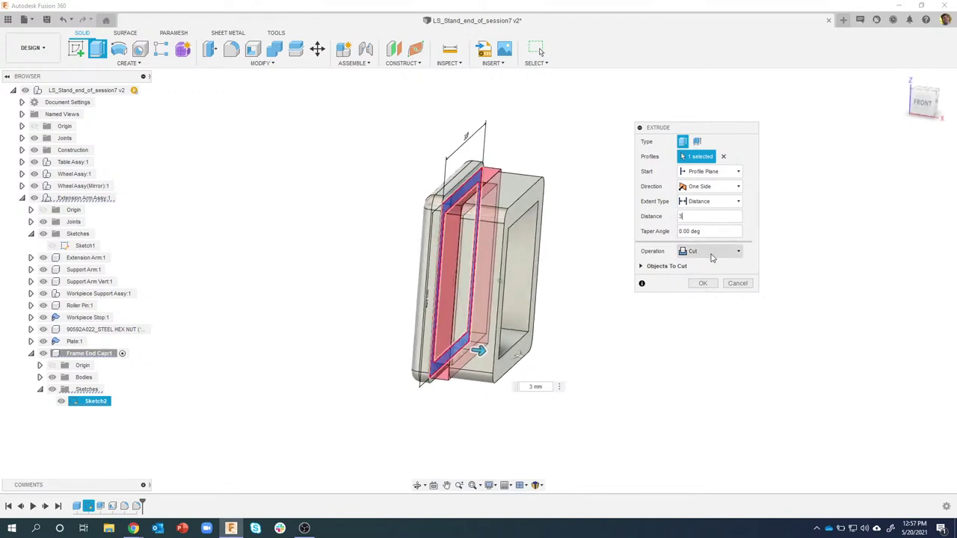
{"action": "left_click", "coordinate": [703, 283]}
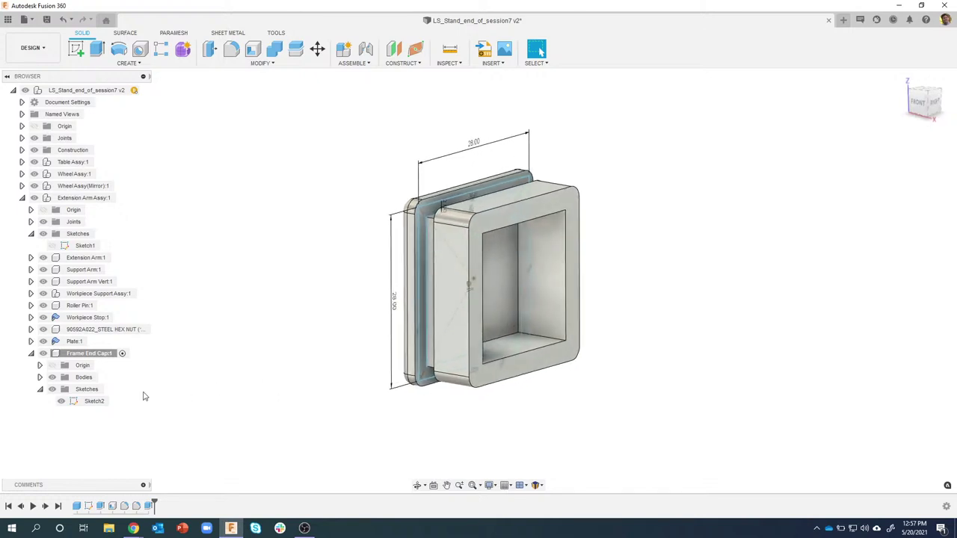
{"action": "left_click", "coordinate": [61, 401]}
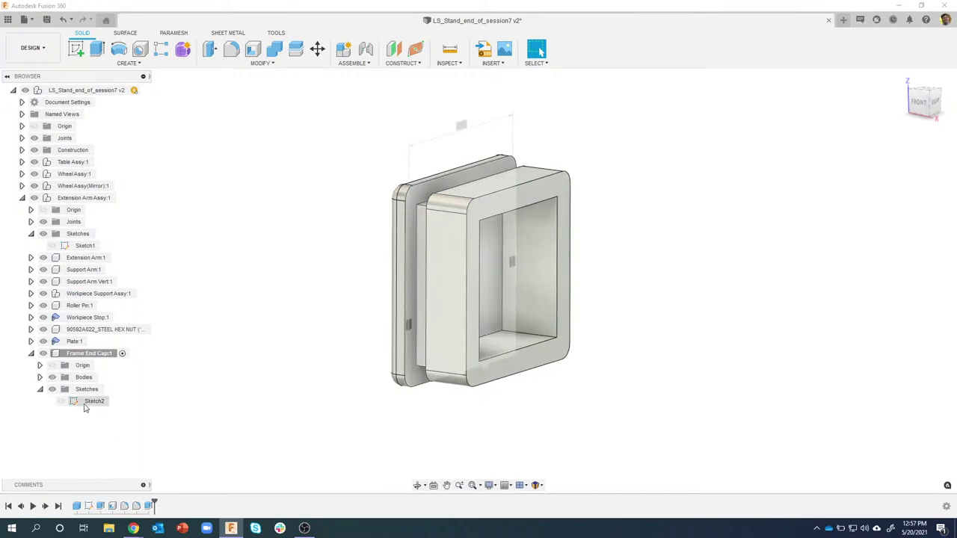
Set up a rectangular pattern of type Features for the groove cut, directed along the plug's depth edge.
{"action": "left_click", "coordinate": [160, 49]}
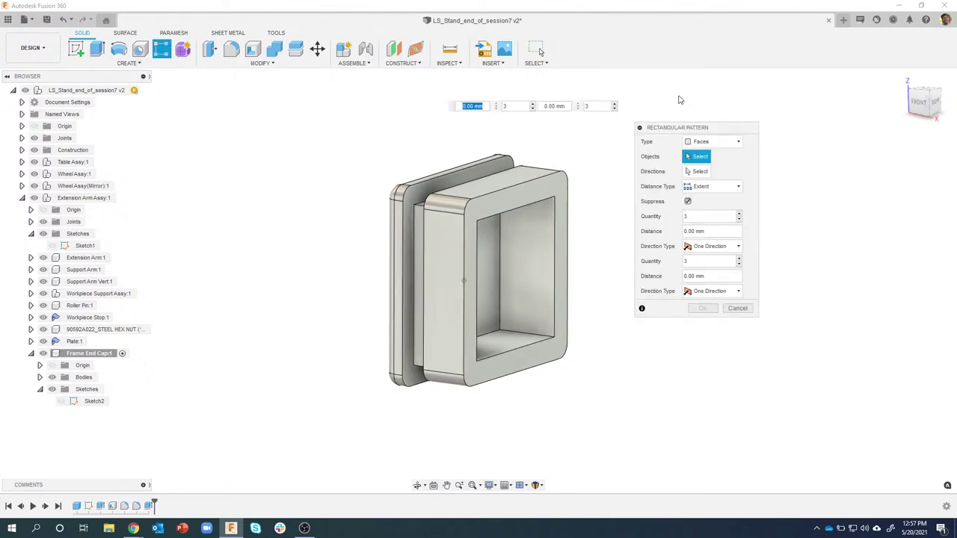
{"action": "left_click", "coordinate": [702, 141]}
{"action": "left_click", "coordinate": [705, 178]}
{"action": "left_click", "coordinate": [150, 506]}
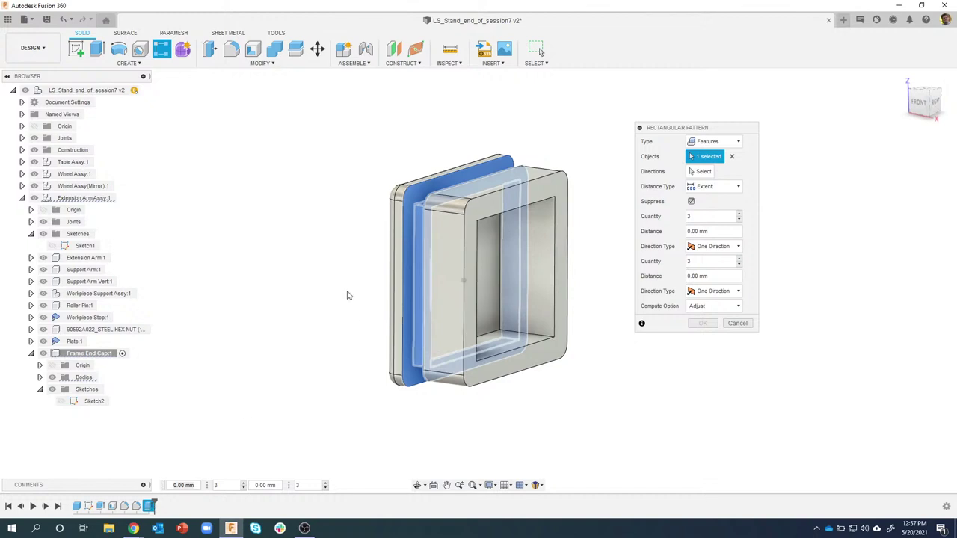
{"action": "left_click", "coordinate": [701, 172]}
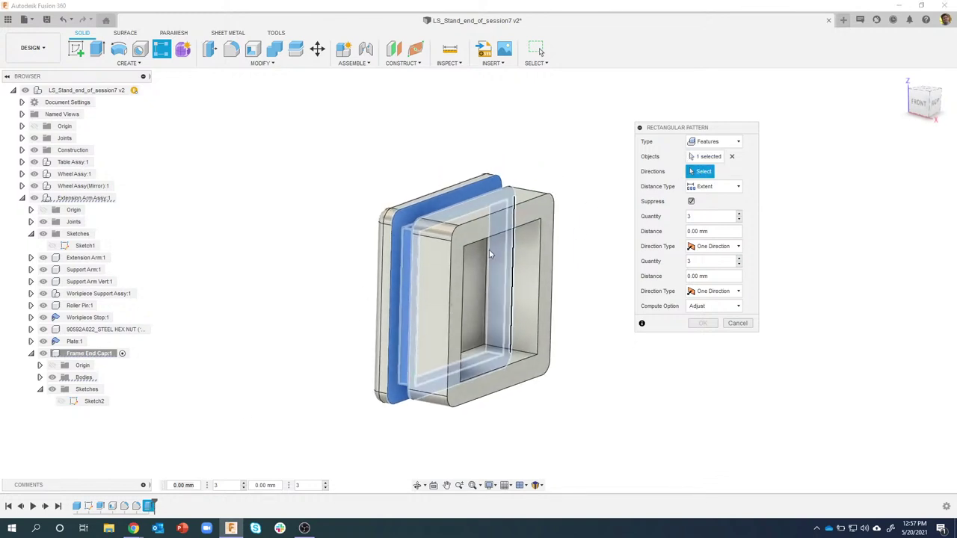
{"action": "left_click", "coordinate": [440, 243]}
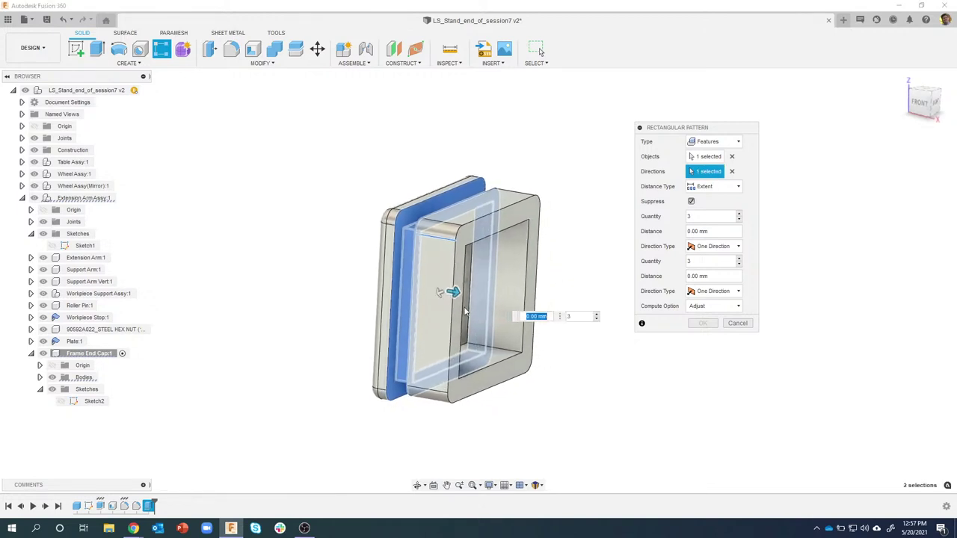
Create the groove pattern with a quantity of 2 and an extent distance of 5 mm toward the plug's open end.
{"action": "left_click_drag", "start_coordinate": [454, 293], "coordinate": [522, 276]}
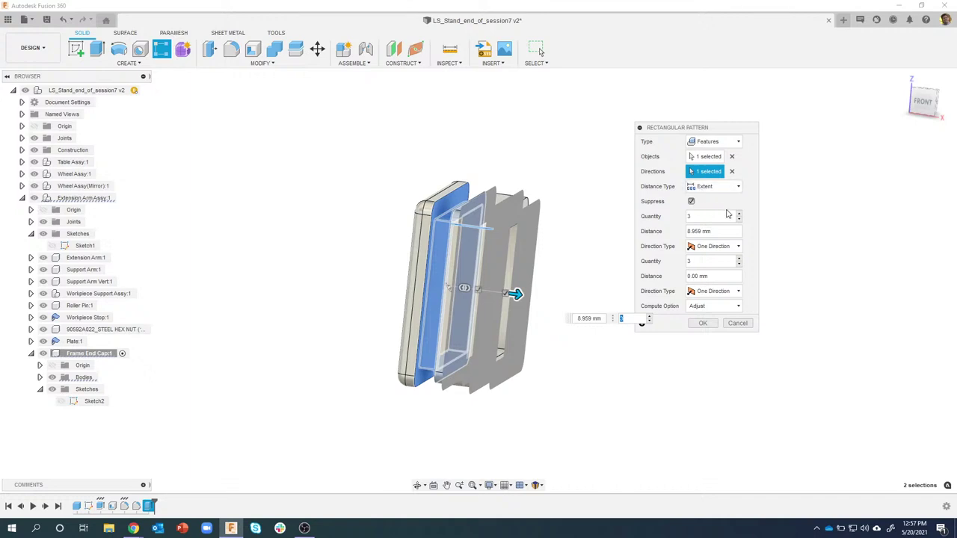
{"action": "left_click", "coordinate": [737, 220]}
{"action": "middle_click_drag", "start_coordinate": [634, 226], "coordinate": [505, 311], "text": "shift"}
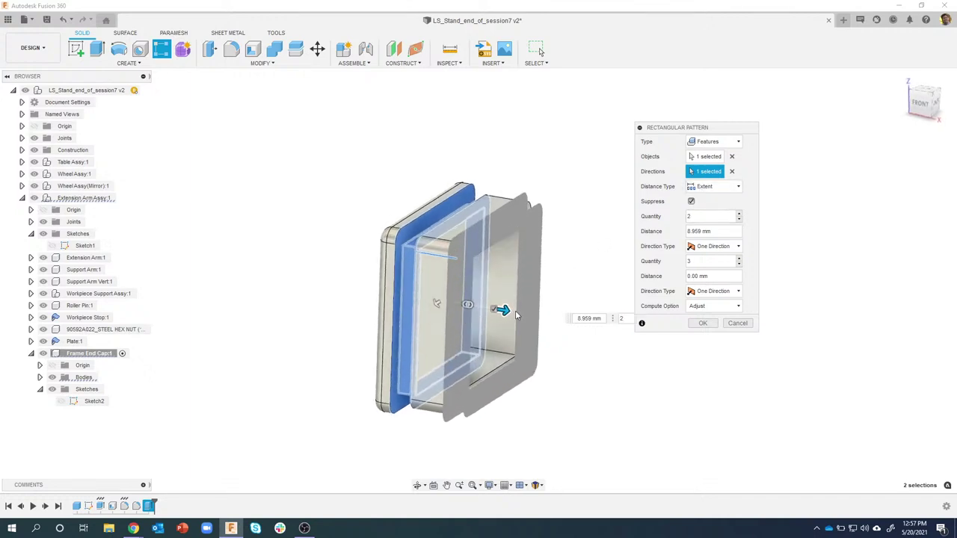
{"action": "left_click_drag", "start_coordinate": [506, 311], "coordinate": [480, 311]}
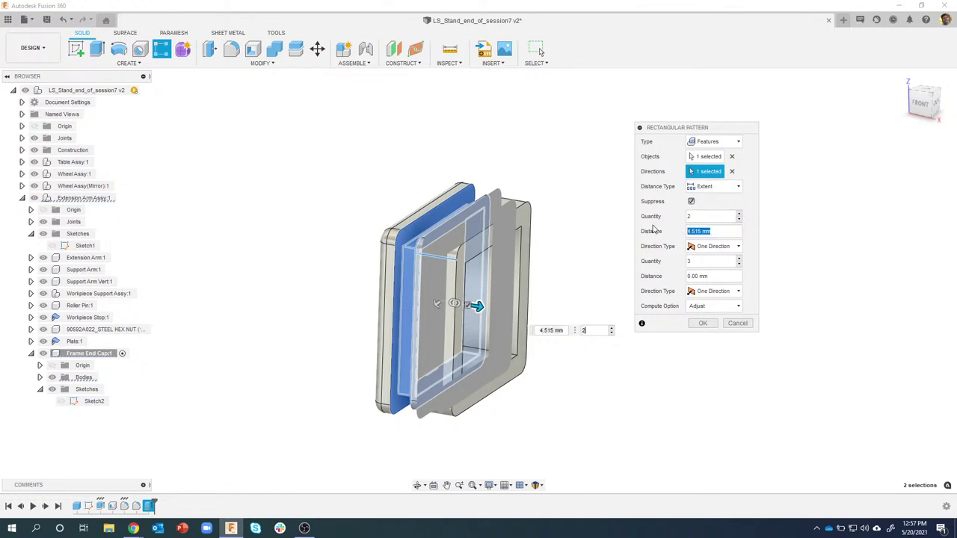
{"action": "mouse_move", "coordinate": [441, 224]}
{"action": "middle_mouse_down", "text": "shift"}
{"action": "mouse_move", "coordinate": [490, 212]}
{"action": "mouse_move", "coordinate": [506, 196]}
{"action": "mouse_move", "coordinate": [441, 217]}
{"action": "middle_mouse_up", "text": "shift"}
{"action": "left_click", "coordinate": [703, 323]}
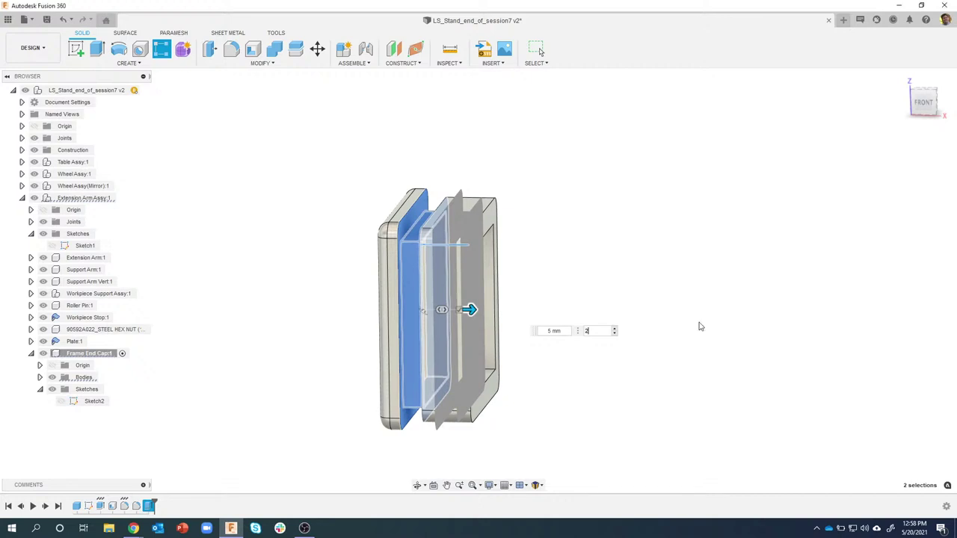
{"action": "middle_click_drag", "start_coordinate": [576, 308], "coordinate": [318, 313], "text": "shift"}
{"action": "middle_click_drag", "start_coordinate": [292, 278], "coordinate": [269, 259], "text": "shift"}
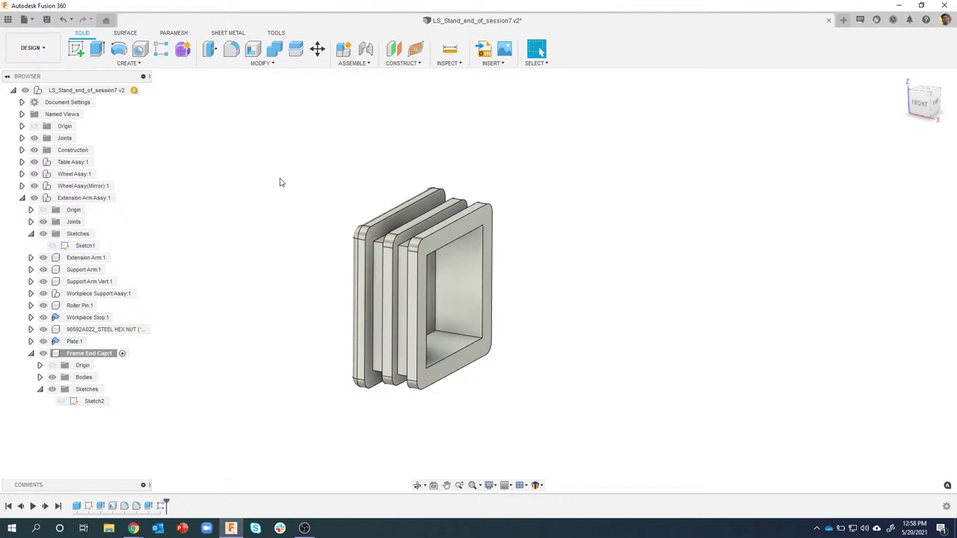
{"action": "mouse_move", "coordinate": [280, 182]}
{"action": "middle_mouse_down", "text": "shift"}
{"action": "mouse_move", "coordinate": [321, 154]}
{"action": "mouse_move", "coordinate": [241, 237]}
{"action": "mouse_move", "coordinate": [381, 183]}
{"action": "mouse_move", "coordinate": [276, 323]}
{"action": "middle_mouse_up", "text": "shift"}
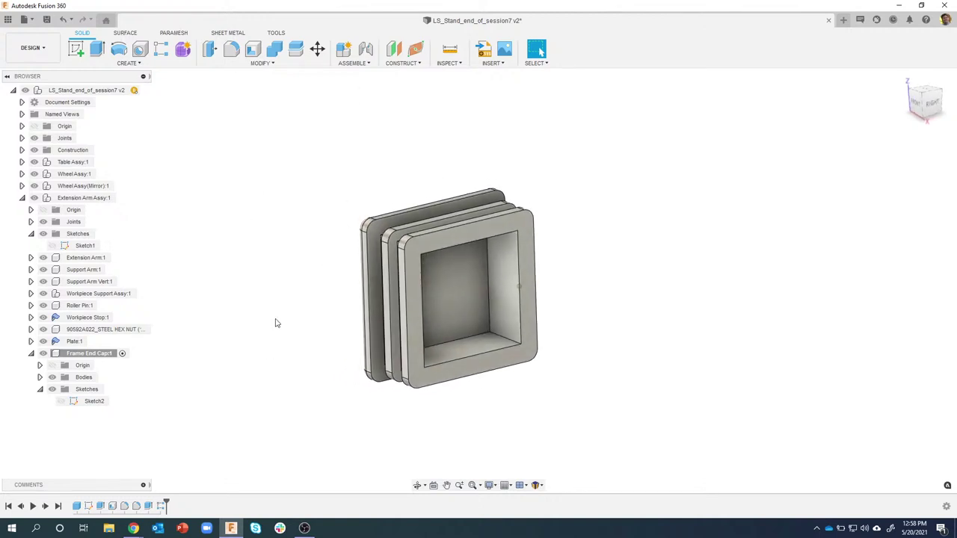
Edit the plug sketch and draw an 8 mm high center rectangle on the inner square's left side midpoint, reaching the outer square.
{"action": "double_click", "coordinate": [89, 507]}
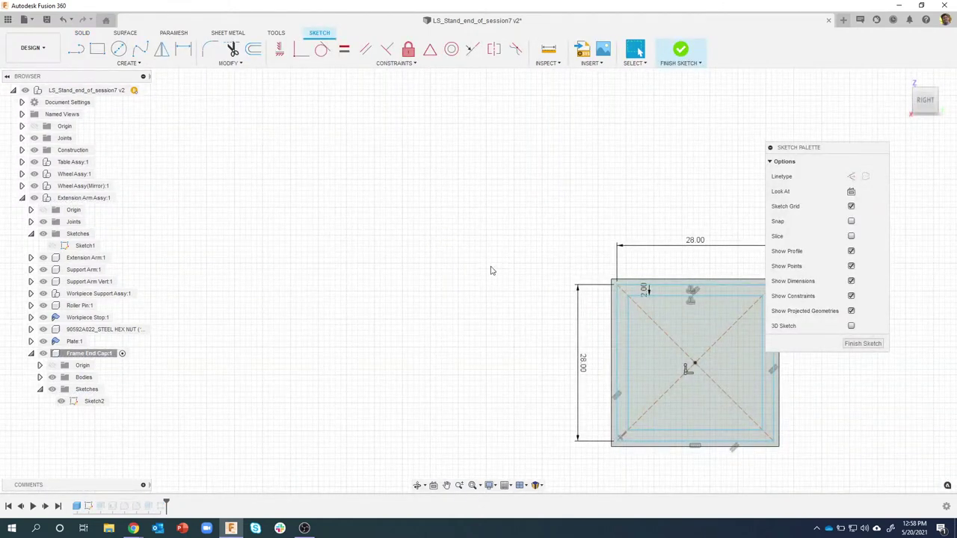
{"action": "middle_click_drag", "start_coordinate": [491, 269], "coordinate": [299, 168]}
{"action": "scroll", "coordinate": [361, 216], "scroll_direction": "up", "scroll_amount": 2}
{"action": "scroll", "coordinate": [454, 285], "scroll_direction": "up", "scroll_amount": 1}
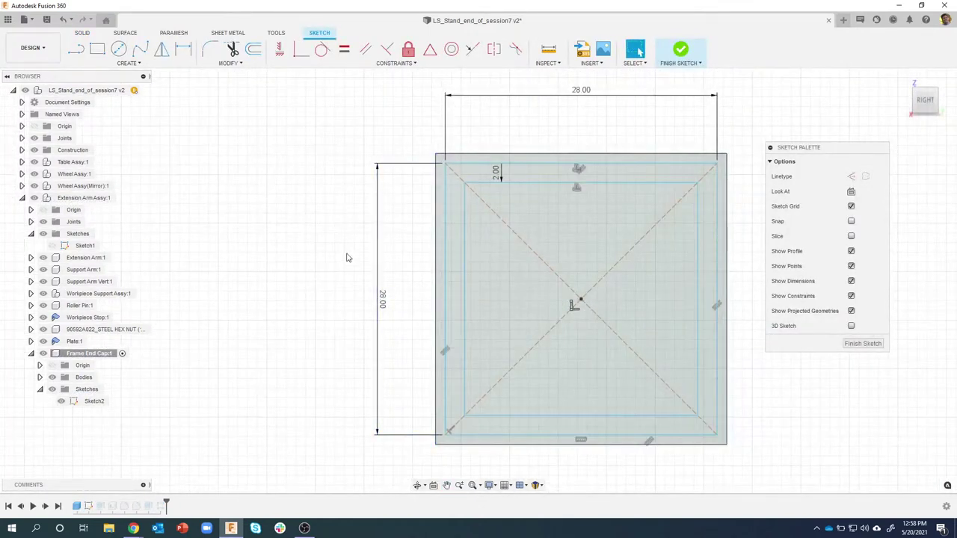
{"action": "key", "text": "r"}
{"action": "middle_click_drag", "start_coordinate": [397, 245], "coordinate": [314, 228]}
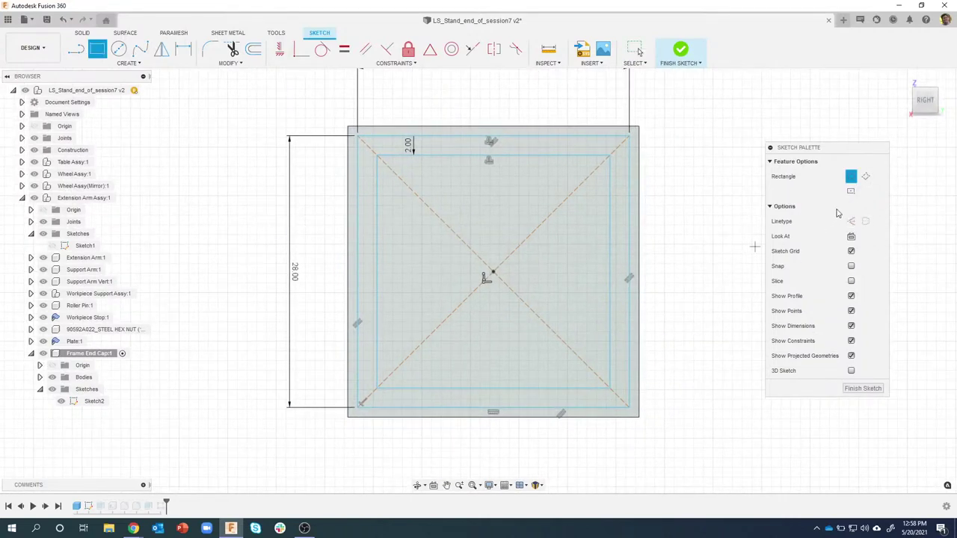
{"action": "left_click", "coordinate": [851, 191]}
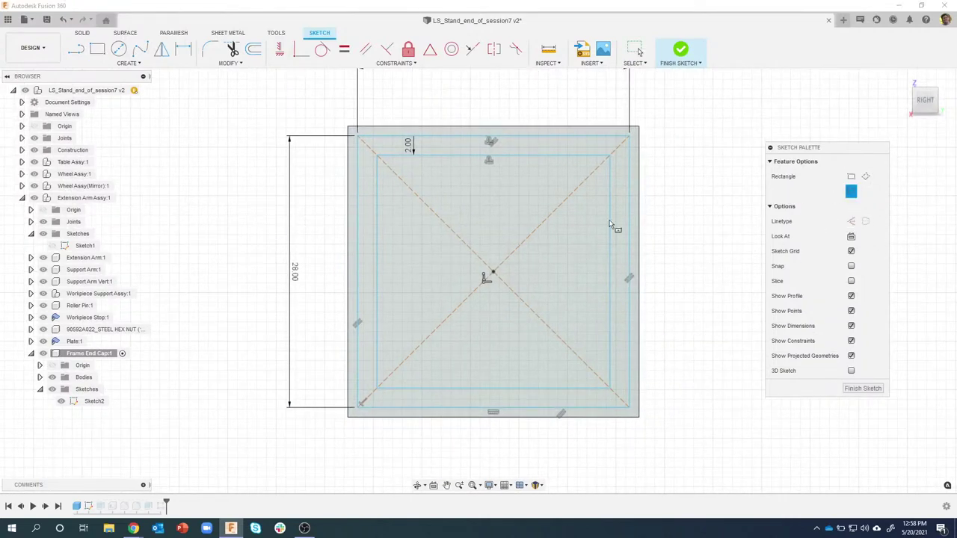
{"action": "left_click", "coordinate": [376, 272]}
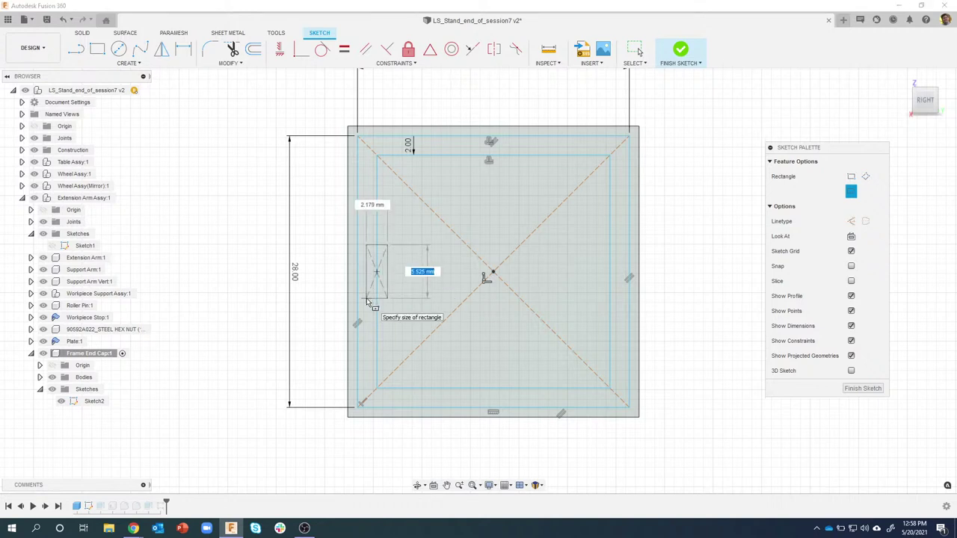
{"action": "type", "text": "8"}
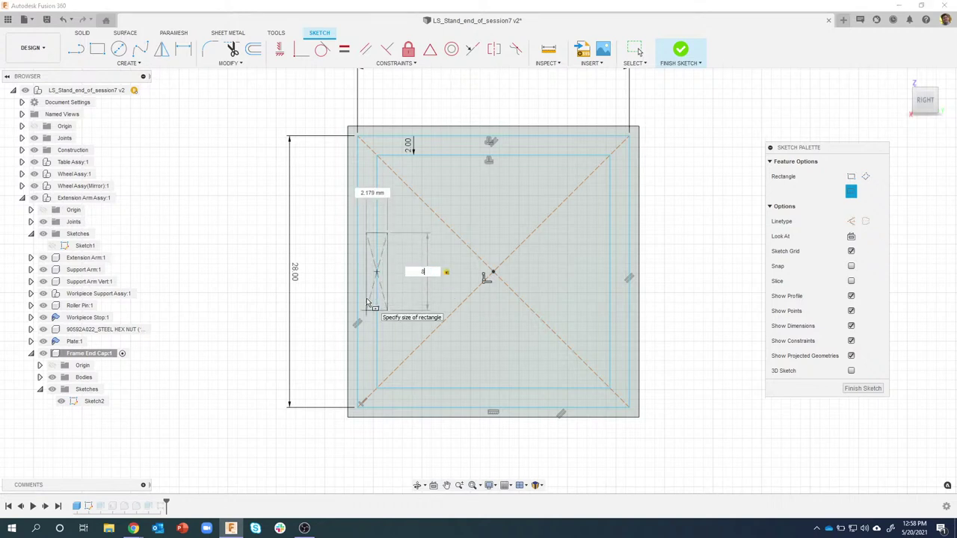
{"action": "key", "text": "Tab"}
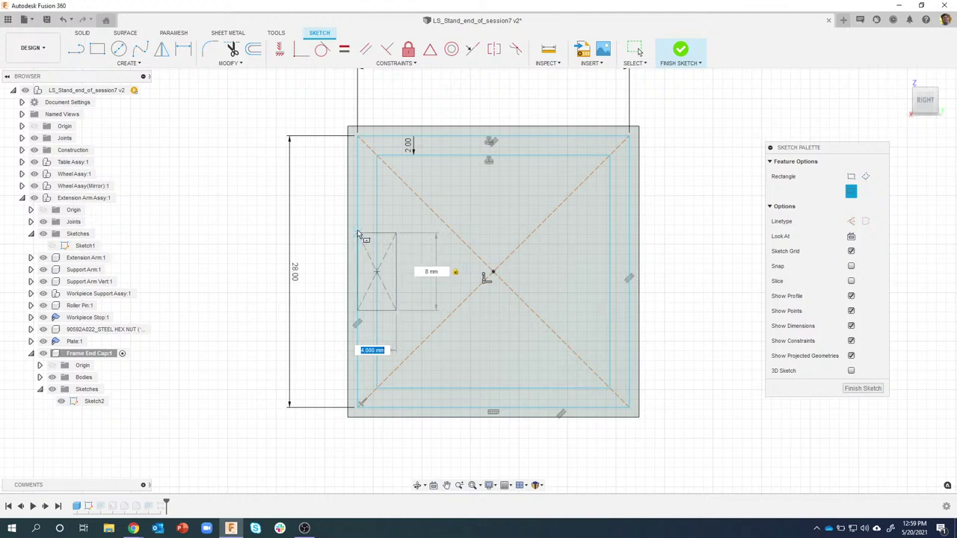
{"action": "key", "text": "Return"}
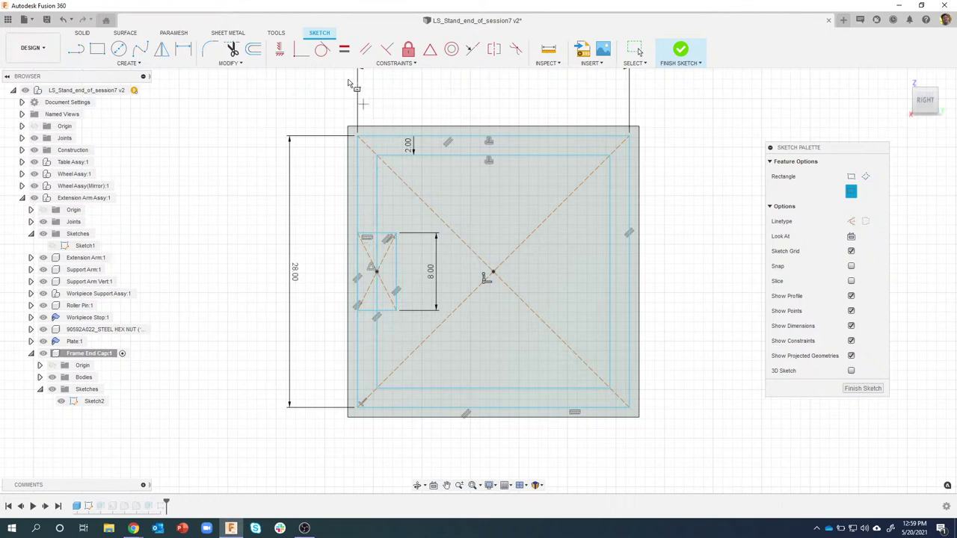
Draw a matching 8 mm high center rectangle on the inner square's right side midpoint, reaching the outer square.
{"action": "left_click", "coordinate": [299, 52]}
{"action": "left_click", "coordinate": [609, 271]}
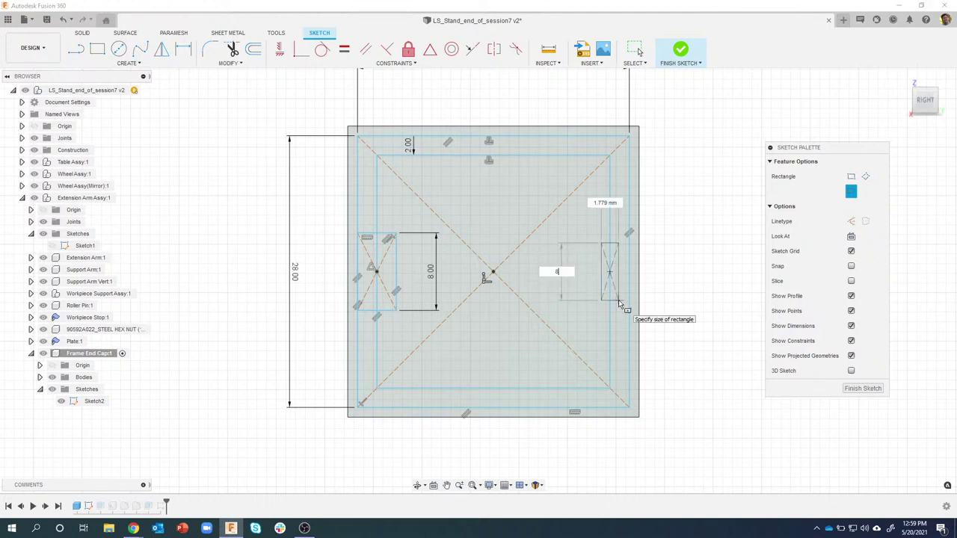
{"action": "type", "text": "8"}
{"action": "key", "text": "Tab"}
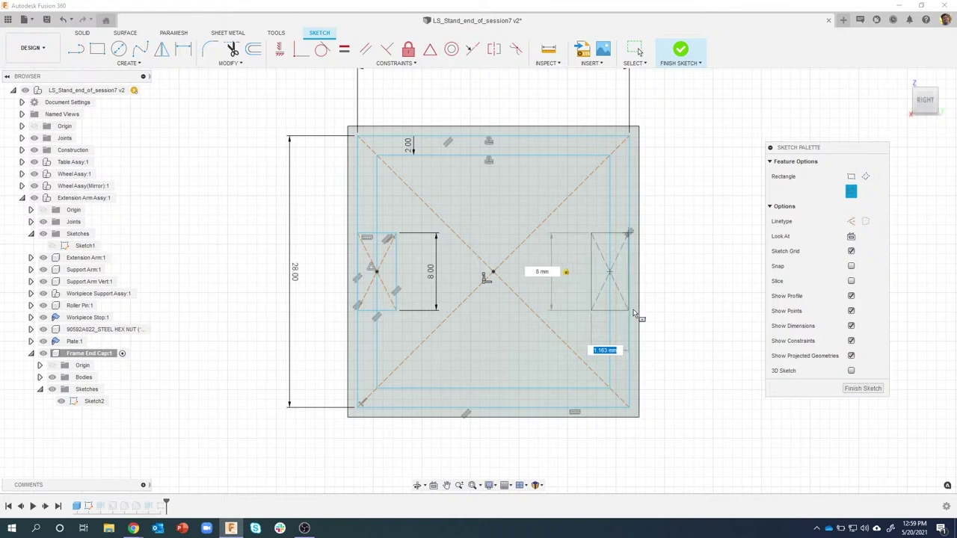
{"action": "left_click", "coordinate": [630, 232]}
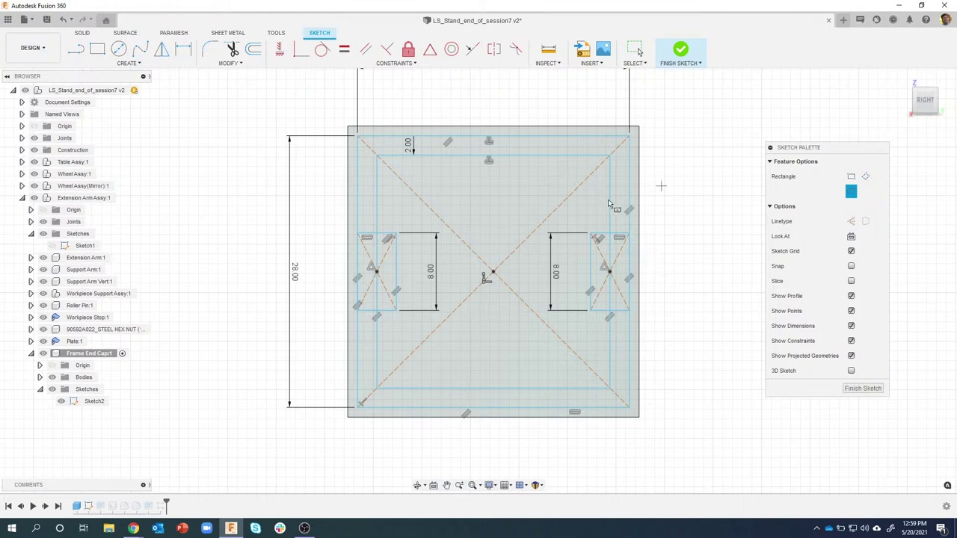
Try moving the plug sketch by its center point to test its constraints, and undo the move.
{"action": "key", "text": "Escape"}
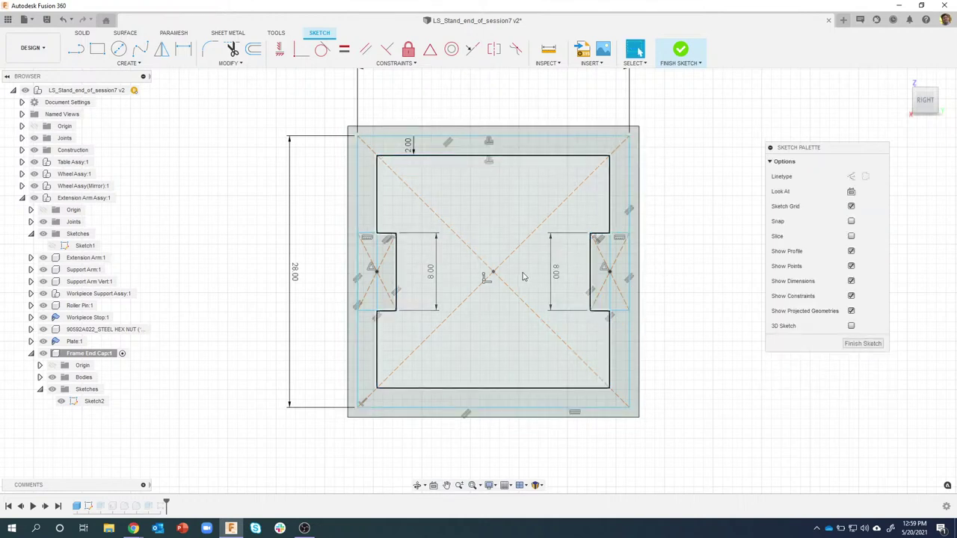
{"action": "mouse_move", "coordinate": [494, 272]}
{"action": "left_mouse_down"}
{"action": "mouse_move", "coordinate": [515, 259]}
{"action": "mouse_move", "coordinate": [500, 230]}
{"action": "mouse_move", "coordinate": [442, 277]}
{"action": "mouse_move", "coordinate": [495, 299]}
{"action": "left_mouse_up"}
{"action": "mouse_move", "coordinate": [556, 292]}
{"action": "left_mouse_down"}
{"action": "mouse_move", "coordinate": [551, 222]}
{"action": "mouse_move", "coordinate": [442, 224]}
{"action": "mouse_move", "coordinate": [481, 267]}
{"action": "mouse_move", "coordinate": [505, 249]}
{"action": "mouse_move", "coordinate": [457, 252]}
{"action": "mouse_move", "coordinate": [490, 270]}
{"action": "mouse_move", "coordinate": [493, 245]}
{"action": "left_mouse_up"}
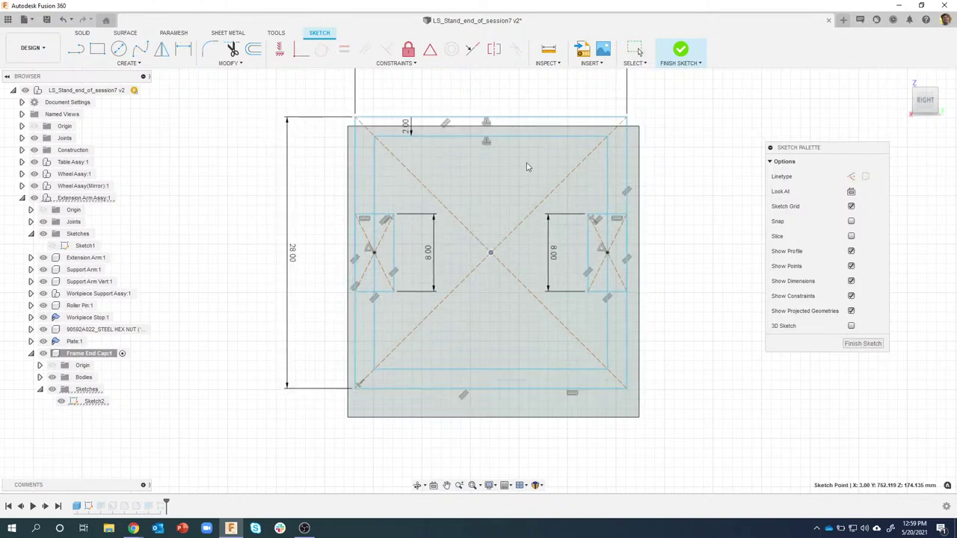
{"action": "key", "text": "ctrl+z"}
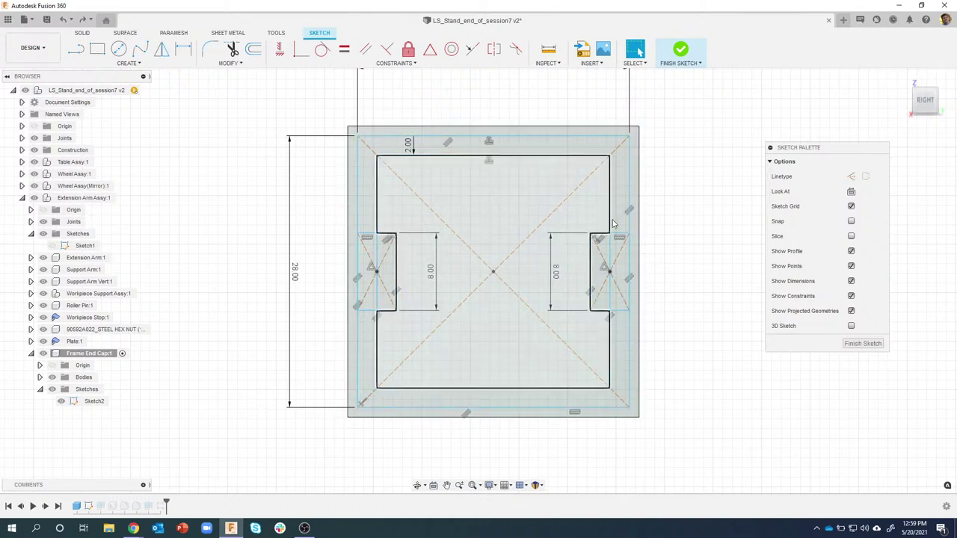
{"action": "left_click", "coordinate": [573, 191]}
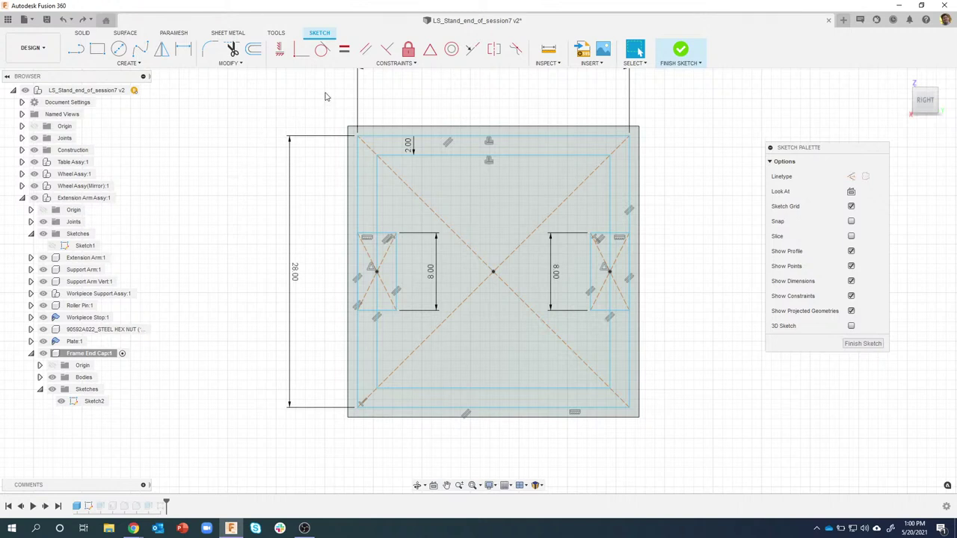
Constrain the sketch center vertically to the plate's top edge midpoint and horizontally to its right edge midpoint, and finish the sketch.
{"action": "left_click", "coordinate": [280, 51]}
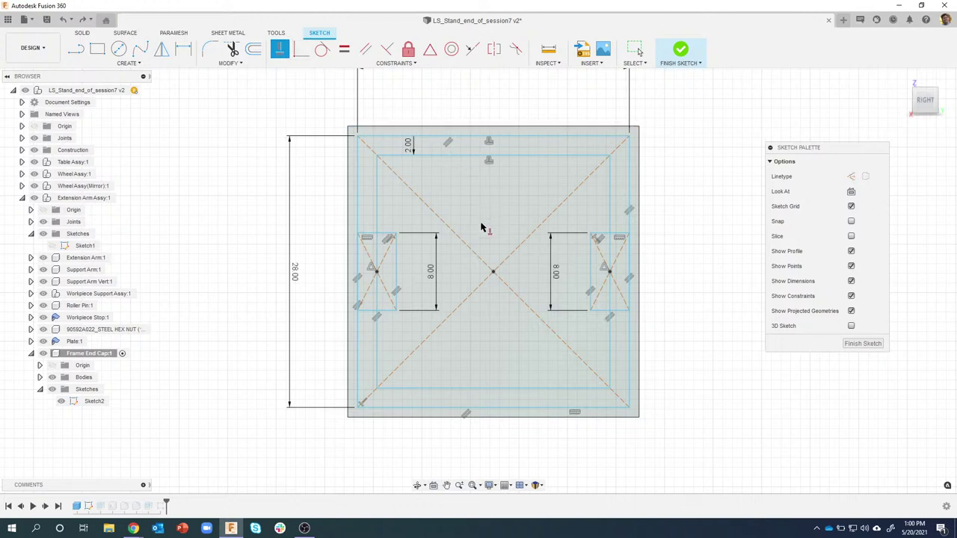
{"action": "left_click", "coordinate": [494, 272]}
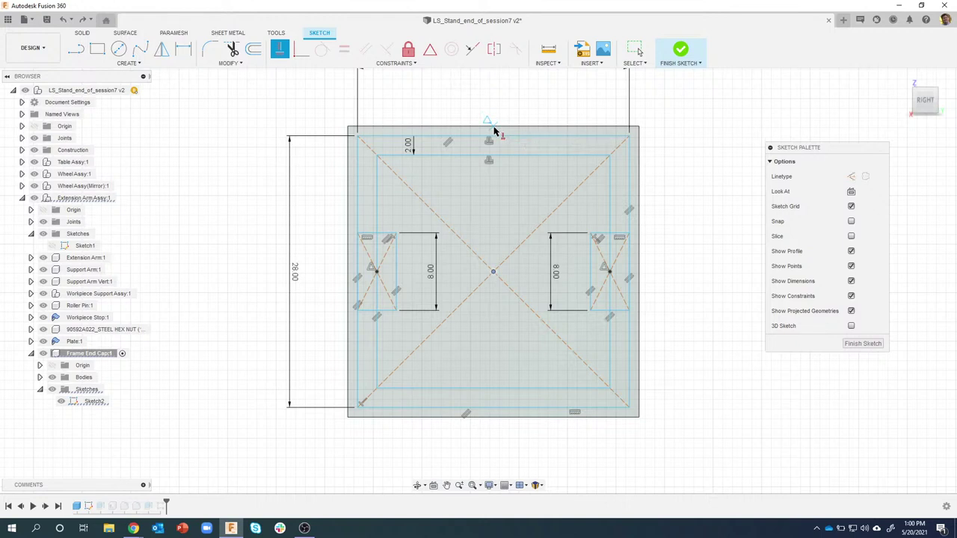
{"action": "left_click", "coordinate": [493, 130]}
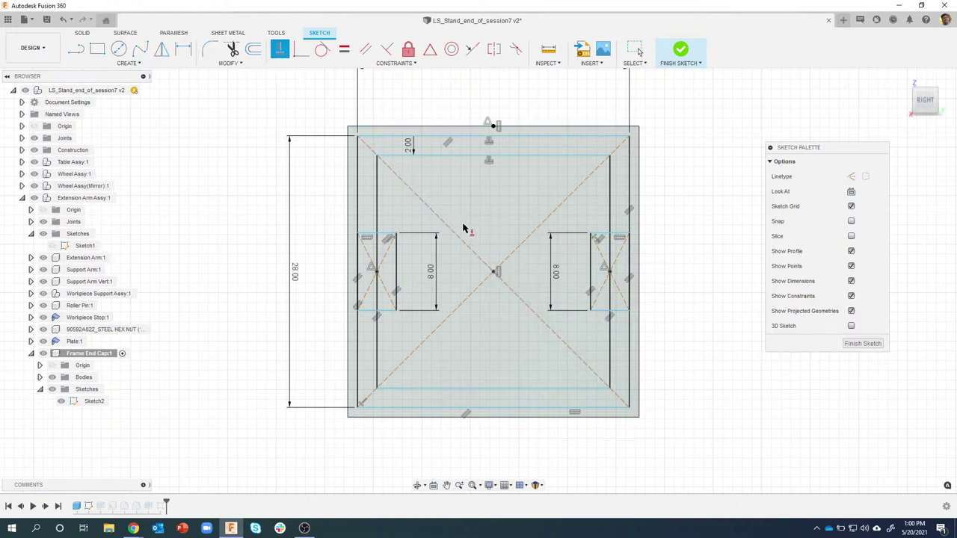
{"action": "left_click", "coordinate": [495, 272]}
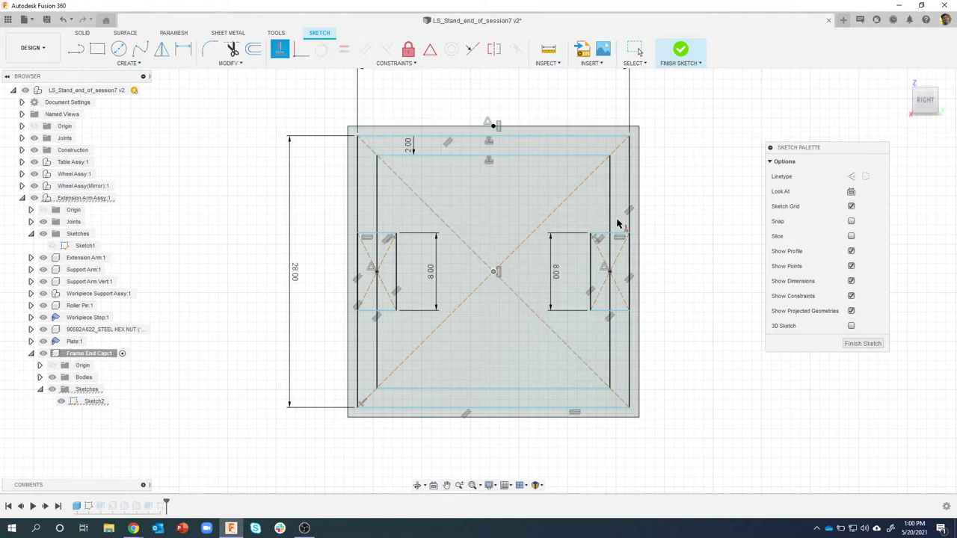
{"action": "left_click", "coordinate": [639, 272]}
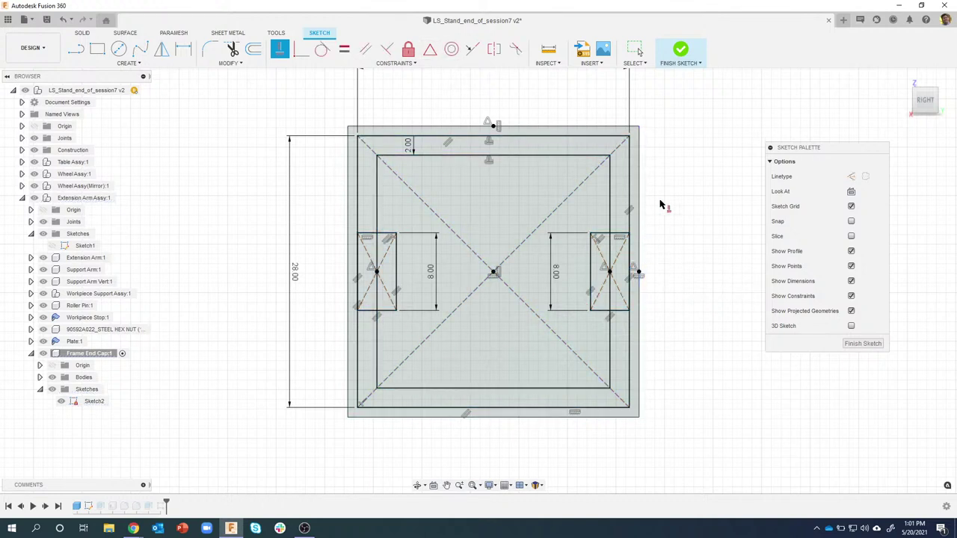
{"action": "left_click", "coordinate": [681, 51]}
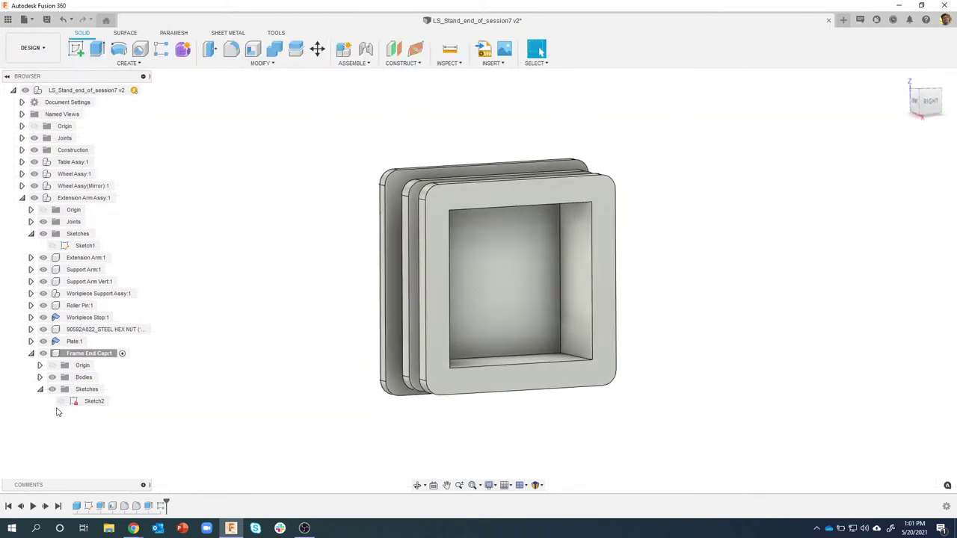
Show the plug sketch, extrude-cut the outer halves of both side rectangles To Object at the plug's open-end face, and hide the sketch.
{"action": "left_click", "coordinate": [62, 401]}
{"action": "scroll", "coordinate": [401, 262], "scroll_direction": "up", "scroll_amount": 3}
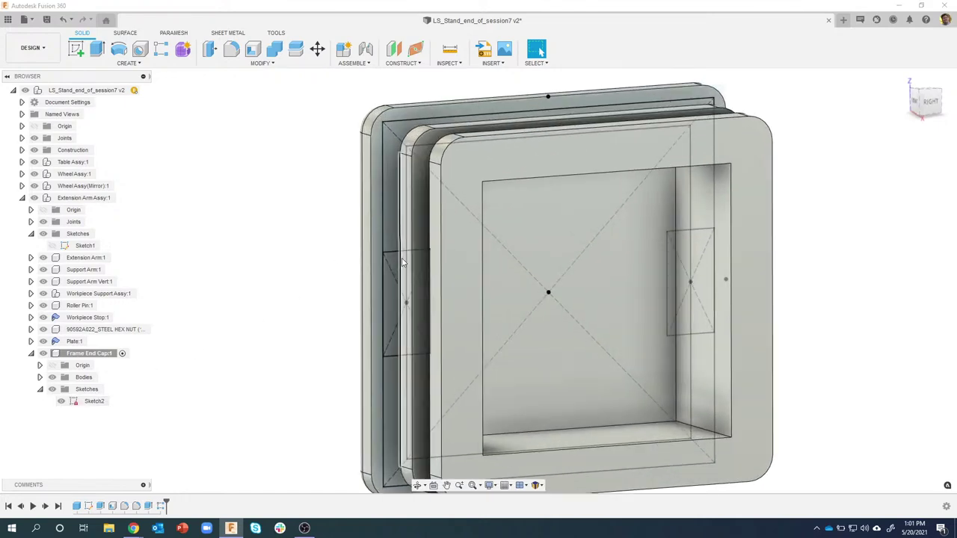
{"action": "left_click", "coordinate": [394, 260]}
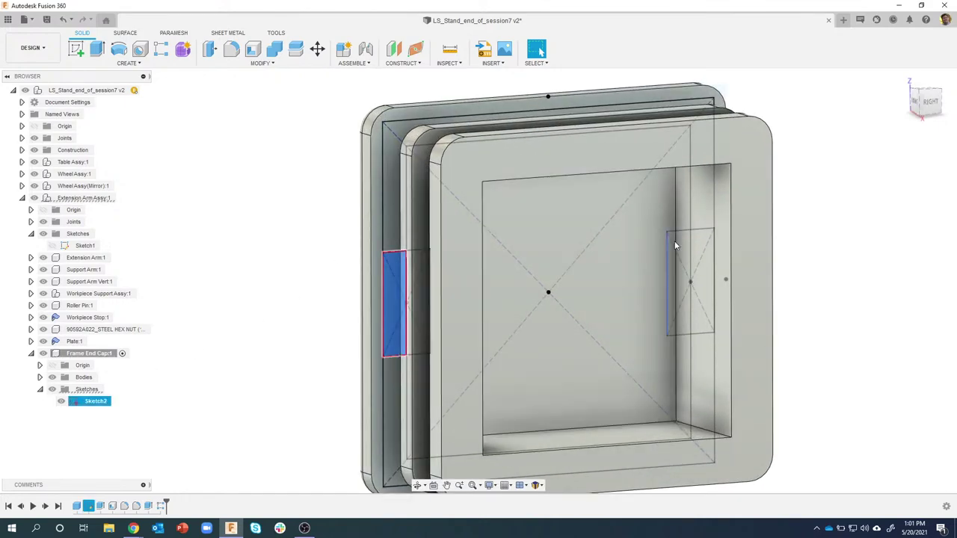
{"action": "left_click", "coordinate": [701, 243]}
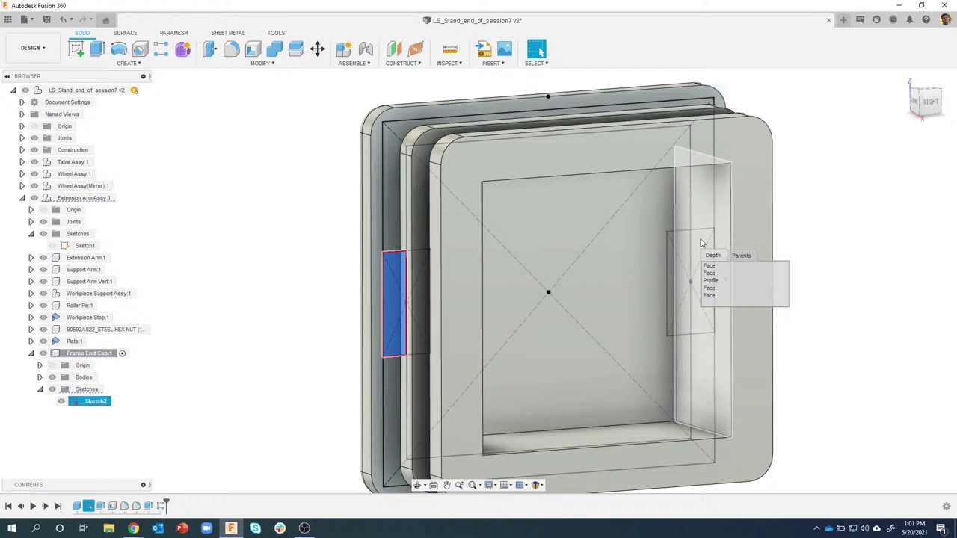
{"action": "left_click", "coordinate": [709, 280]}
{"action": "right_click", "coordinate": [700, 278]}
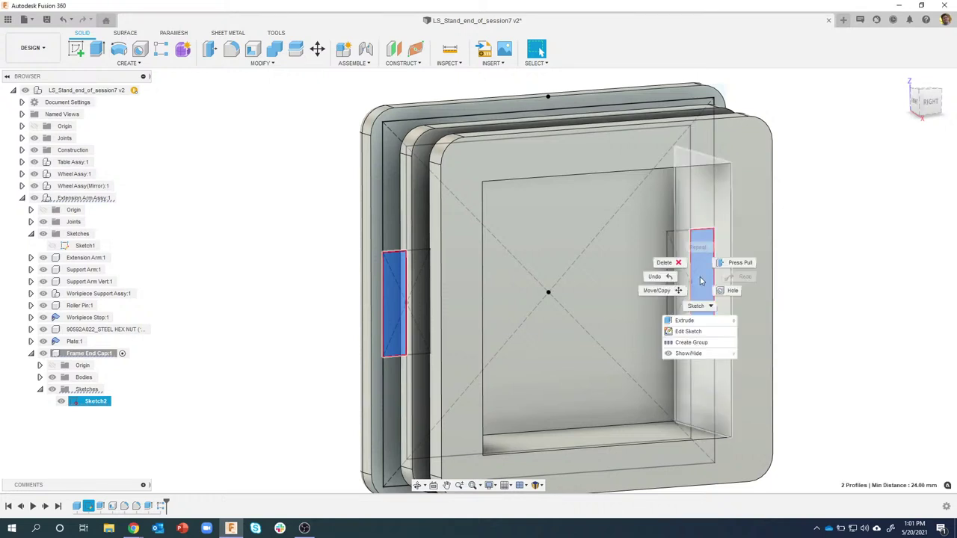
{"action": "left_click", "coordinate": [684, 320]}
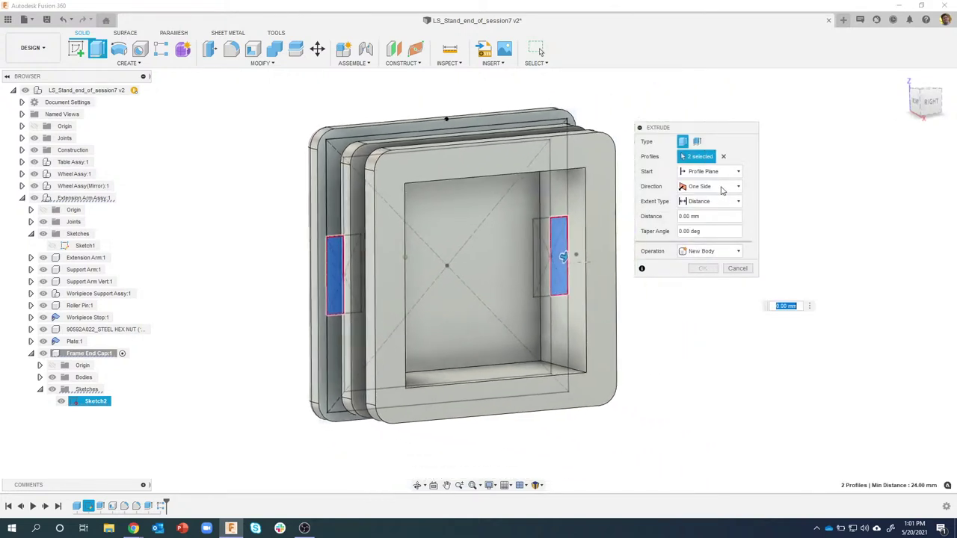
{"action": "left_click", "coordinate": [711, 201]}
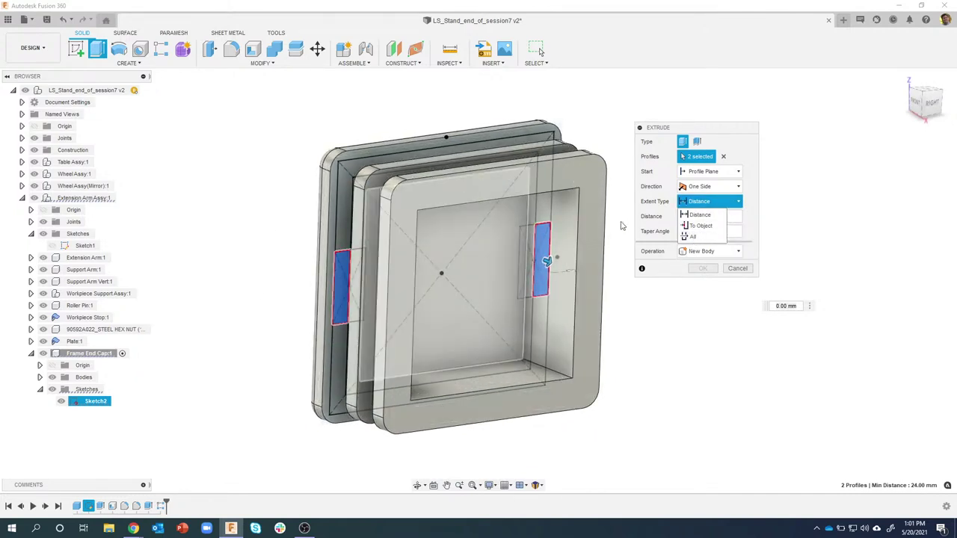
{"action": "left_click", "coordinate": [696, 225]}
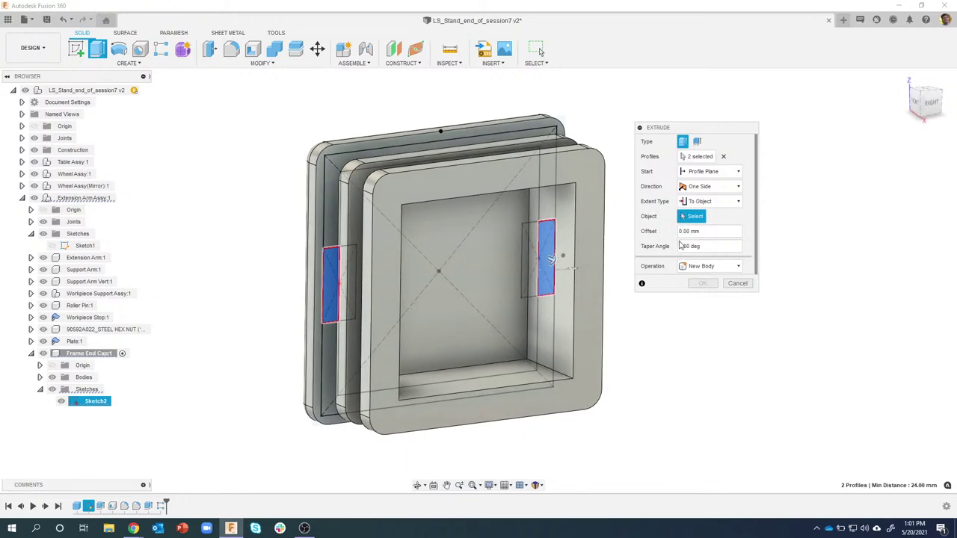
{"action": "left_click", "coordinate": [585, 296]}
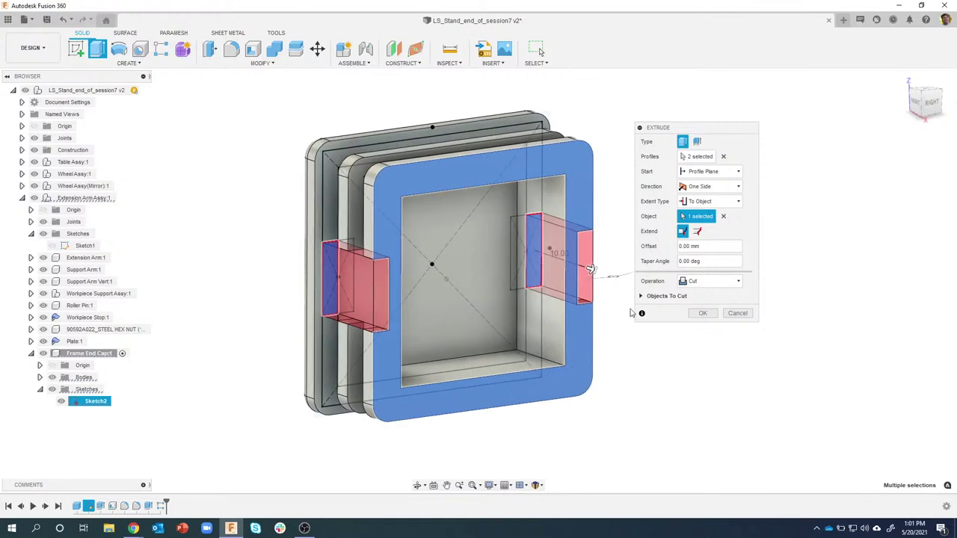
{"action": "left_click", "coordinate": [703, 314]}
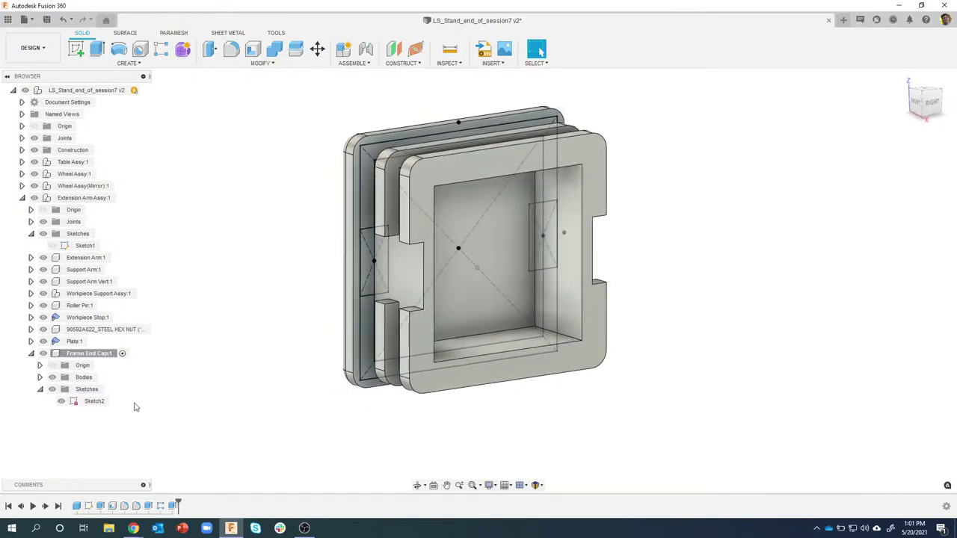
{"action": "left_click", "coordinate": [65, 403]}
{"action": "left_click", "coordinate": [203, 336]}
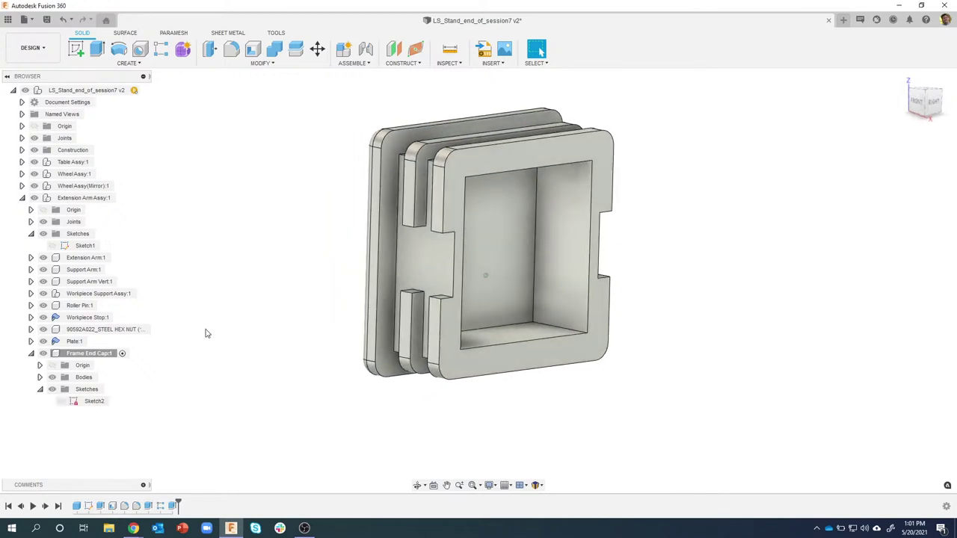
Apply the dark gray appearance already used in this design to the Frame End Cap body.
{"action": "middle_click_drag", "start_coordinate": [350, 260], "coordinate": [661, 248], "text": "shift"}
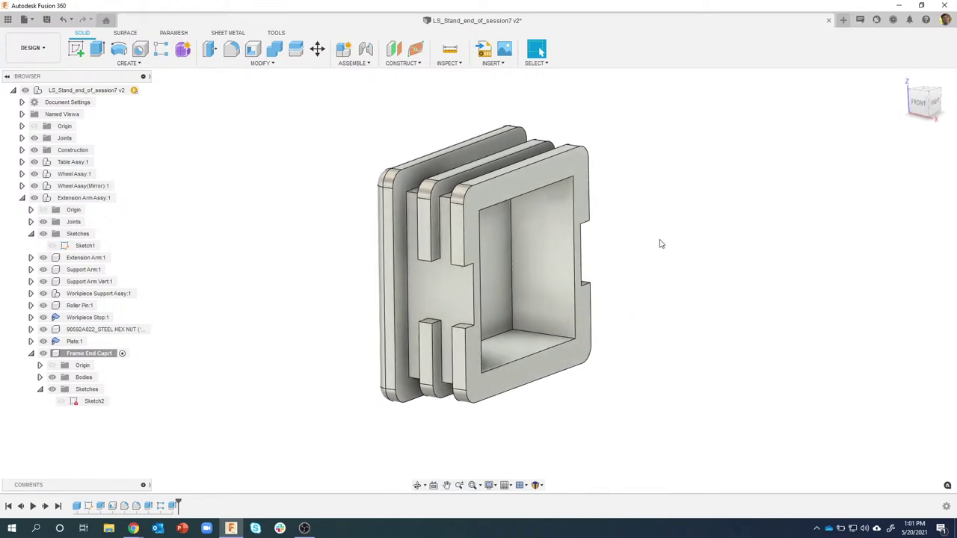
{"action": "key", "text": "a"}
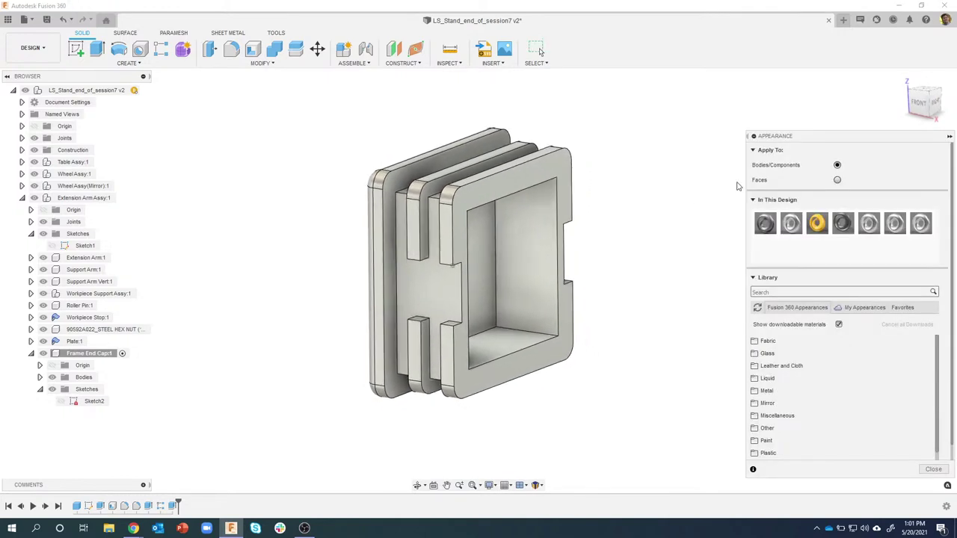
{"action": "left_click_drag", "start_coordinate": [842, 223], "coordinate": [498, 208]}
{"action": "middle_click_drag", "start_coordinate": [528, 220], "coordinate": [825, 366], "text": "shift"}
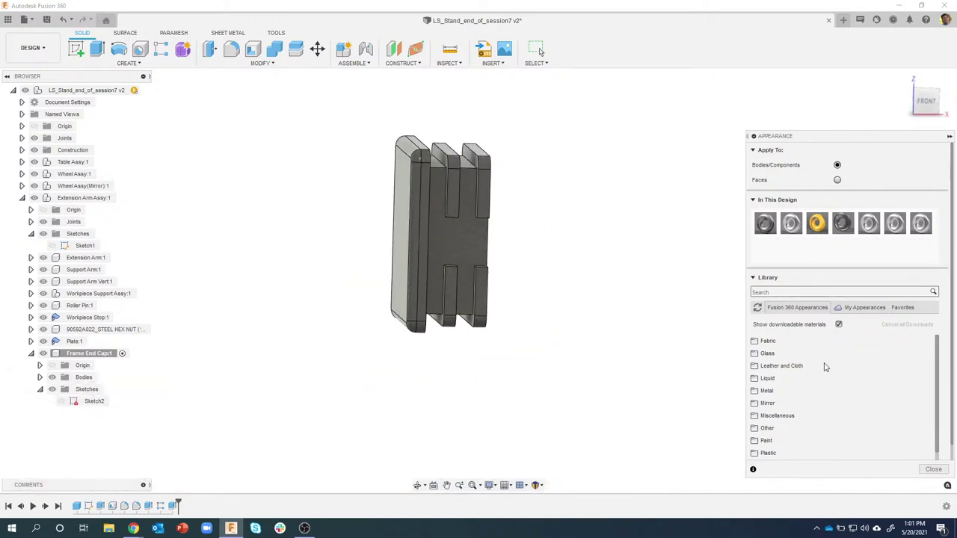
{"action": "left_click", "coordinate": [927, 470]}
Start a joint for the Frame End Cap with the Rigid motion type.
{"action": "scroll", "coordinate": [557, 300], "scroll_direction": "down", "scroll_amount": 10}
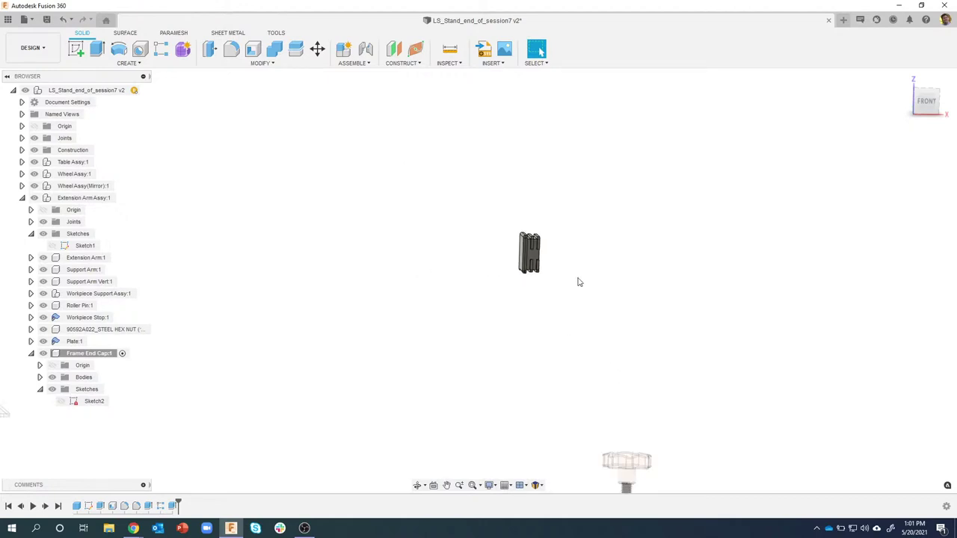
{"action": "middle_click_drag", "start_coordinate": [481, 299], "coordinate": [528, 174], "text": "shift"}
{"action": "scroll", "coordinate": [480, 127], "scroll_direction": "up", "scroll_amount": 6}
{"action": "scroll", "coordinate": [538, 224], "scroll_direction": "down", "scroll_amount": 5}
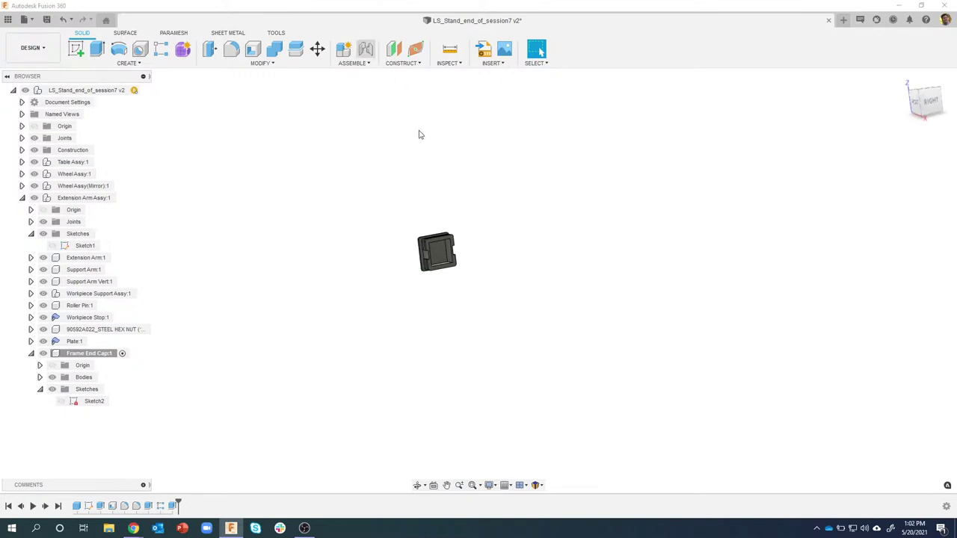
{"action": "key", "text": "j"}
{"action": "scroll", "coordinate": [451, 209], "scroll_direction": "up", "scroll_amount": 6}
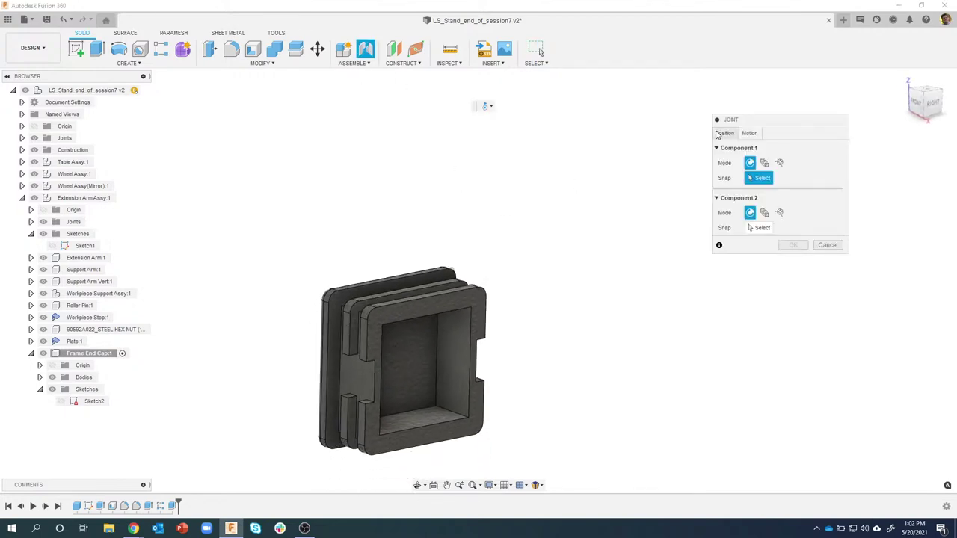
{"action": "left_click", "coordinate": [749, 133]}
{"action": "left_click", "coordinate": [750, 150]}
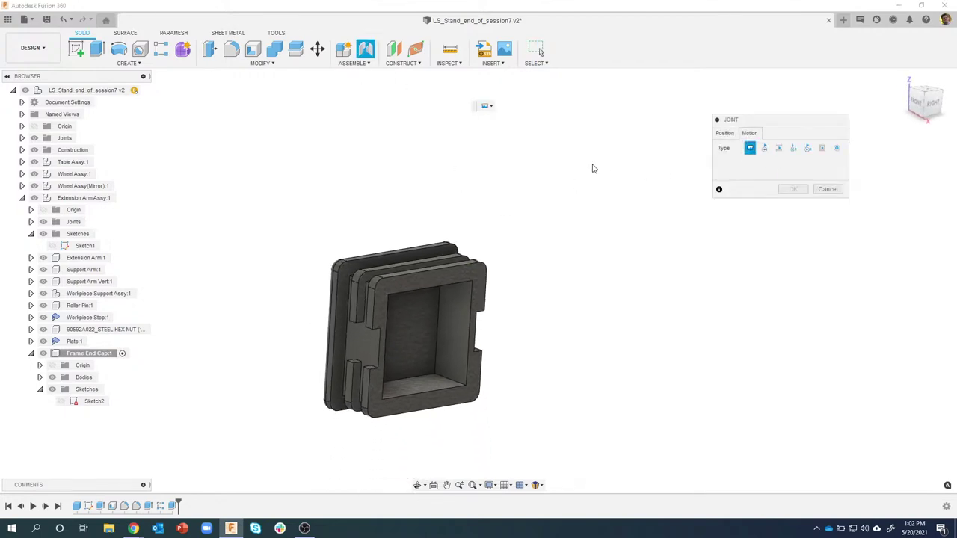
Place the first joint origin at the center of the end cap plate's plug-side face.
{"action": "middle_click_drag", "start_coordinate": [342, 239], "coordinate": [322, 271], "text": "shift"}
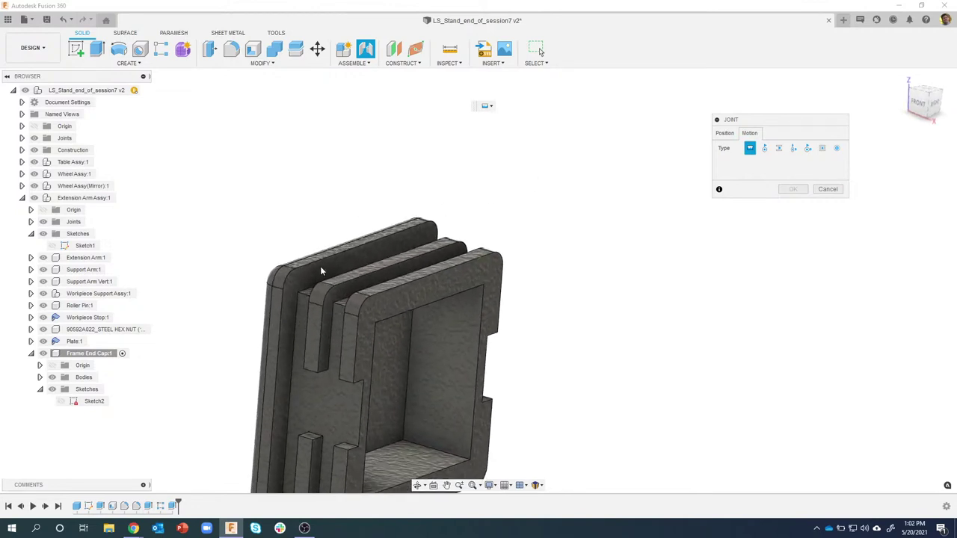
{"action": "left_click", "coordinate": [722, 133]}
{"action": "scroll", "coordinate": [322, 224], "scroll_direction": "down", "scroll_amount": 2}
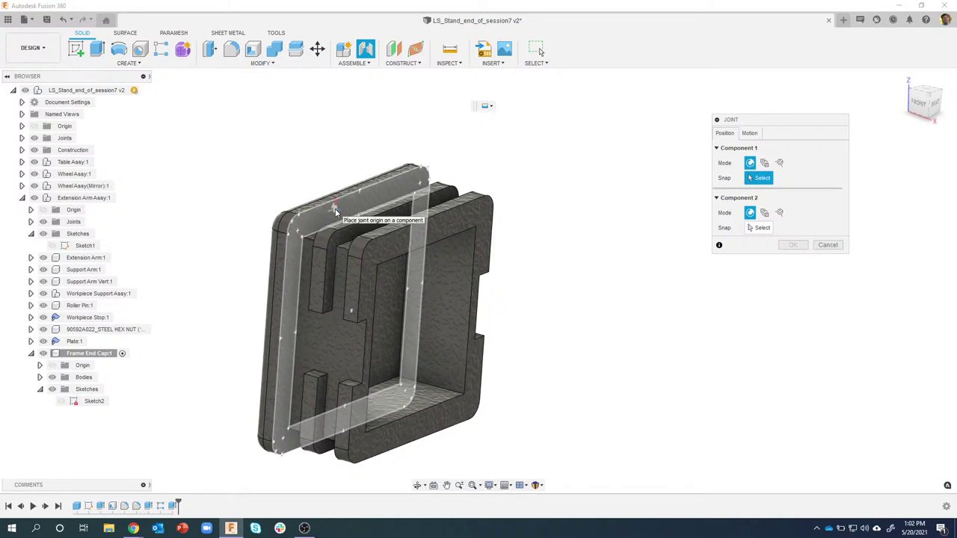
{"action": "middle_click_drag", "start_coordinate": [336, 211], "coordinate": [318, 211], "text": "shift"}
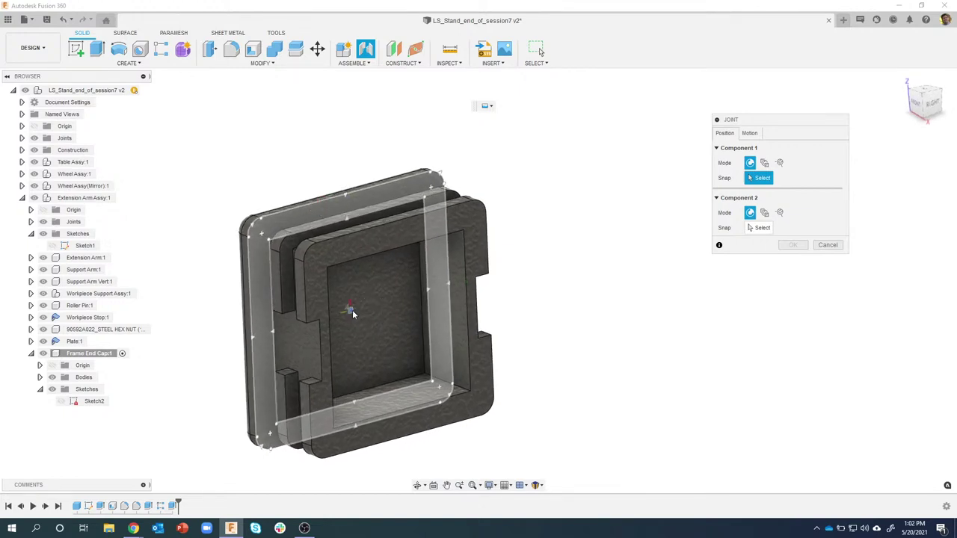
{"action": "left_click", "coordinate": [352, 311]}
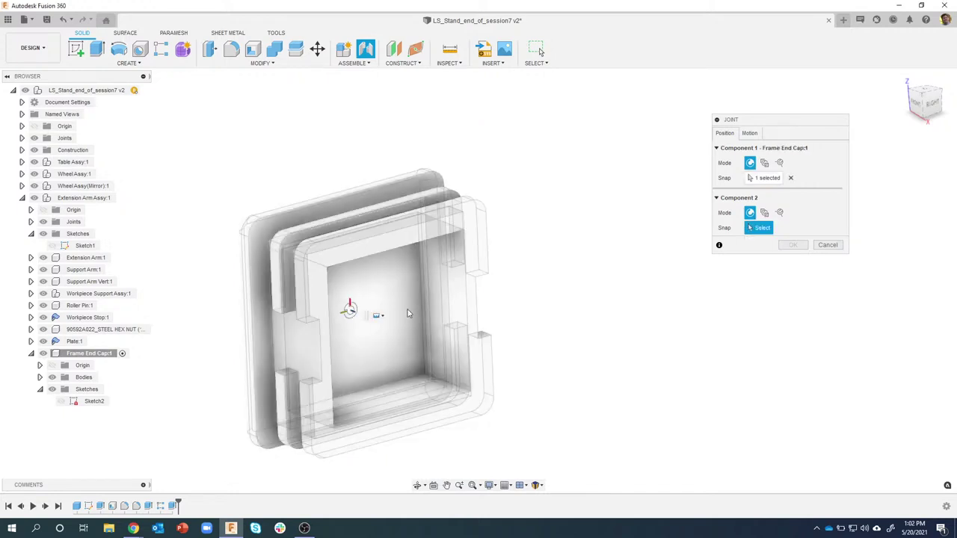
Place the second joint origin at the center of the Extension Arm square tube's open-end face.
{"action": "middle_click_drag", "start_coordinate": [446, 344], "coordinate": [400, 186], "text": "shift"}
{"action": "middle_click_drag", "start_coordinate": [506, 434], "coordinate": [479, 336], "text": "shift"}
{"action": "scroll", "coordinate": [478, 330], "scroll_direction": "down", "scroll_amount": 6}
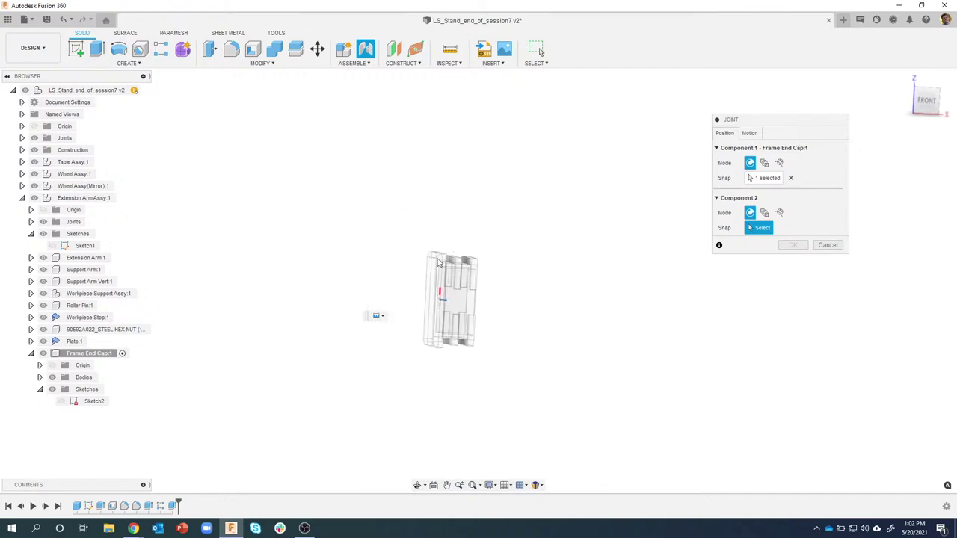
{"action": "scroll", "coordinate": [367, 241], "scroll_direction": "down", "scroll_amount": 5}
{"action": "middle_click_drag", "start_coordinate": [363, 251], "coordinate": [389, 372], "text": "shift"}
{"action": "scroll", "coordinate": [385, 329], "scroll_direction": "up", "scroll_amount": 10}
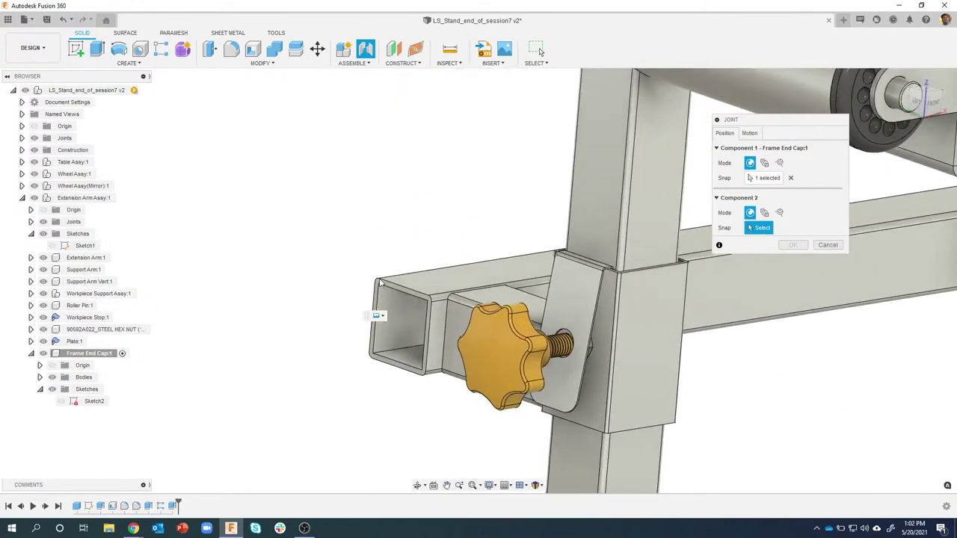
{"action": "scroll", "coordinate": [352, 277], "scroll_direction": "up", "scroll_amount": 4}
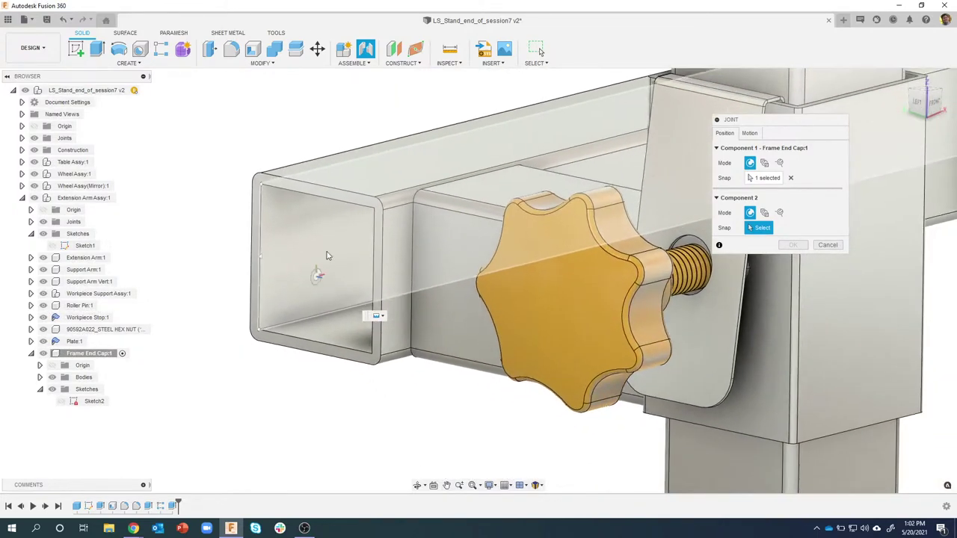
{"action": "scroll", "coordinate": [332, 251], "scroll_direction": "up", "scroll_amount": 5}
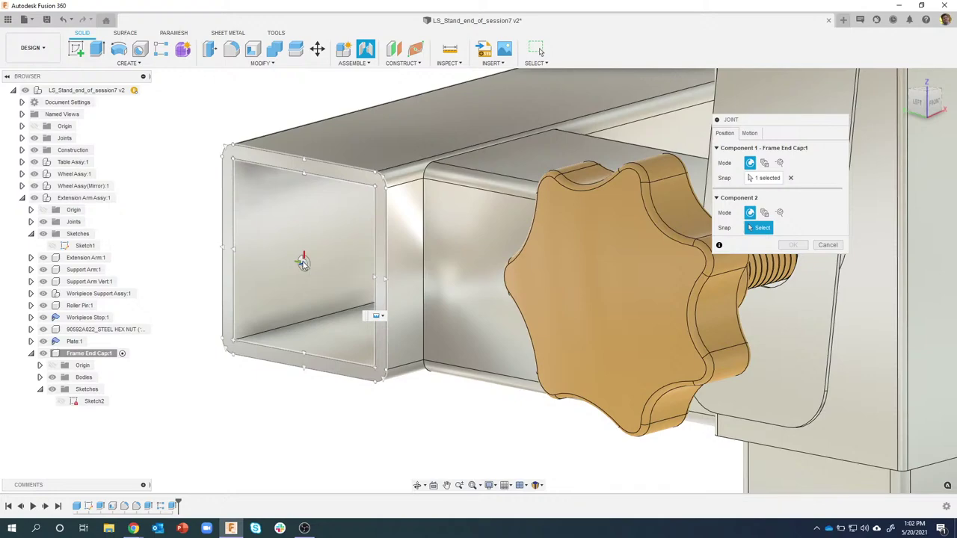
{"action": "left_click", "coordinate": [303, 261]}
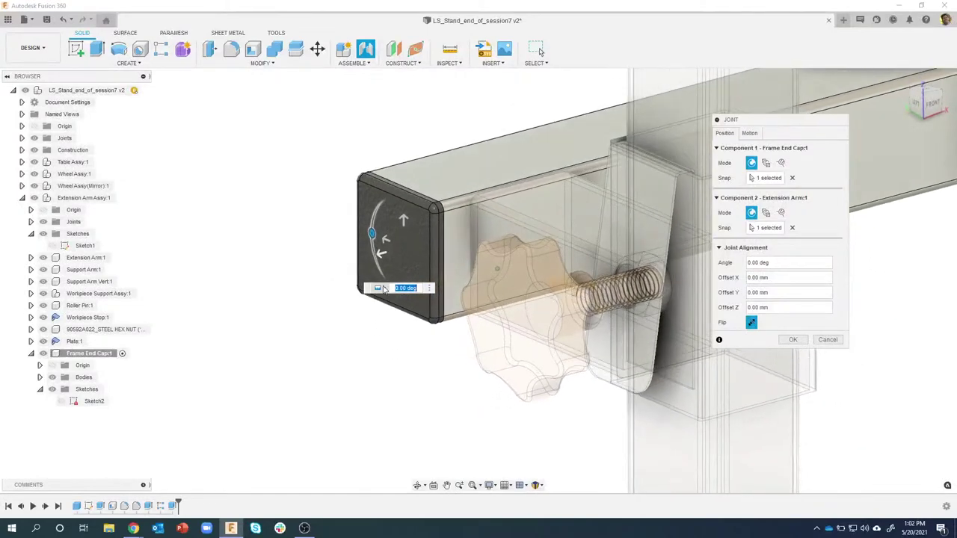
Set the end cap joint's Z offset to 0 mm and accept the joint.
{"action": "mouse_move", "coordinate": [374, 253]}
{"action": "left_mouse_down"}
{"action": "mouse_move", "coordinate": [331, 276]}
{"action": "mouse_move", "coordinate": [425, 253]}
{"action": "mouse_move", "coordinate": [377, 261]}
{"action": "left_mouse_up"}
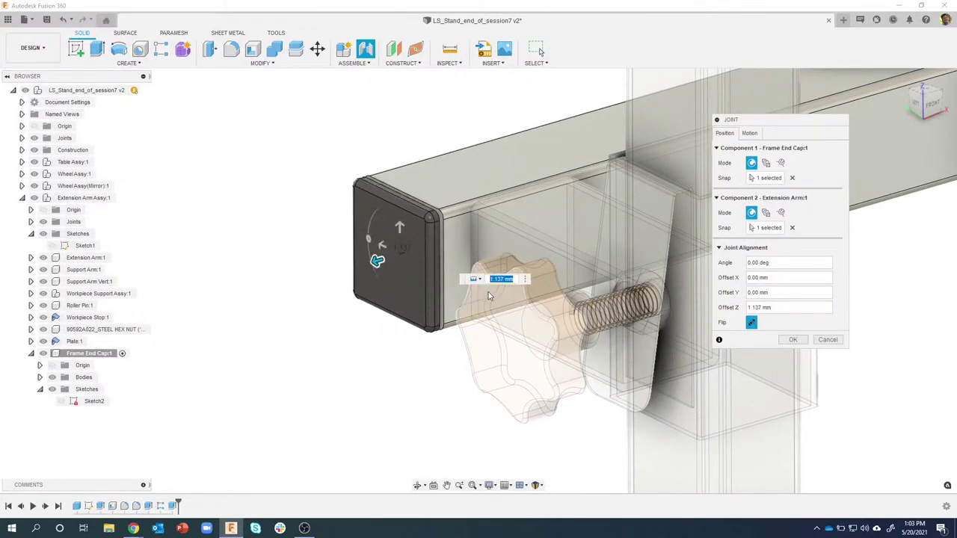
{"action": "key", "text": "Return"}
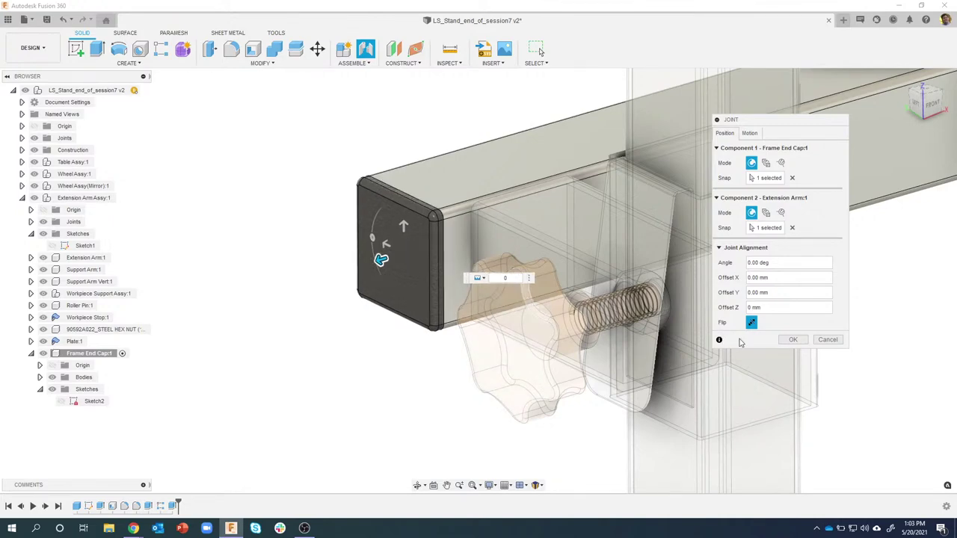
{"action": "left_click", "coordinate": [791, 341]}
View the whole miter saw stand and activate the top-level assembly.
{"action": "scroll", "coordinate": [503, 305], "scroll_direction": "down", "scroll_amount": 5}
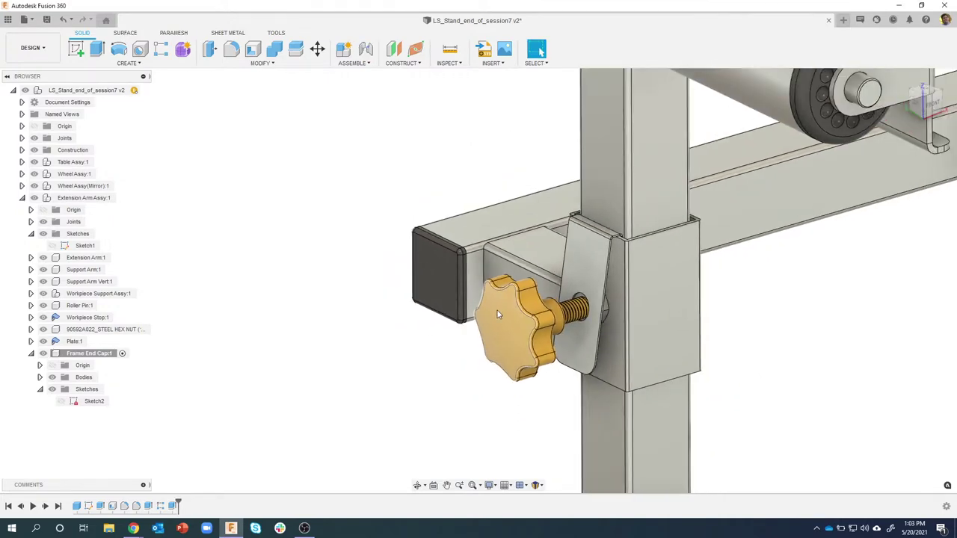
{"action": "scroll", "coordinate": [484, 302], "scroll_direction": "down", "scroll_amount": 10}
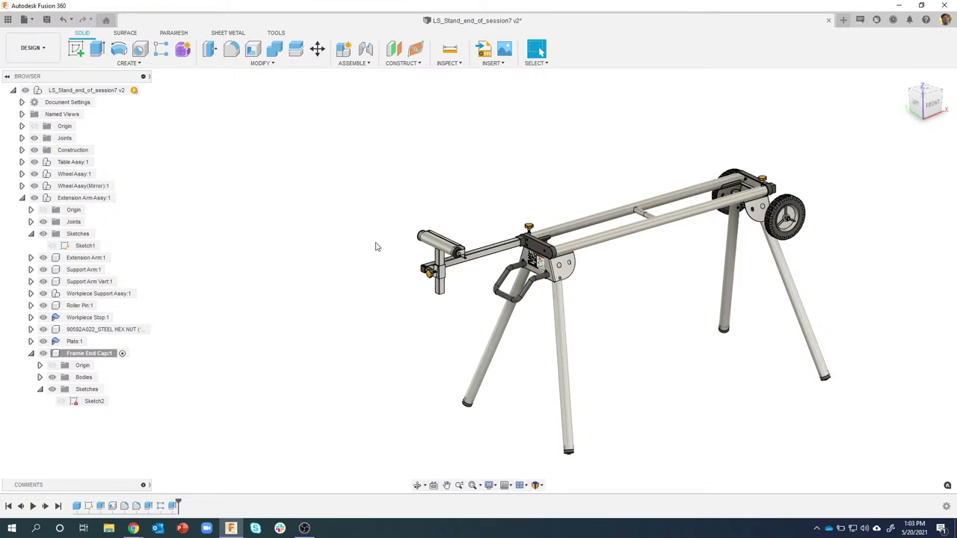
{"action": "middle_click_drag", "start_coordinate": [608, 295], "coordinate": [373, 244]}
{"action": "middle_click_drag", "start_coordinate": [557, 292], "coordinate": [750, 193], "text": "shift"}
{"action": "middle_click_drag", "start_coordinate": [697, 208], "coordinate": [524, 232], "text": "shift"}
{"action": "middle_click_drag", "start_coordinate": [196, 245], "coordinate": [161, 181], "text": "shift"}
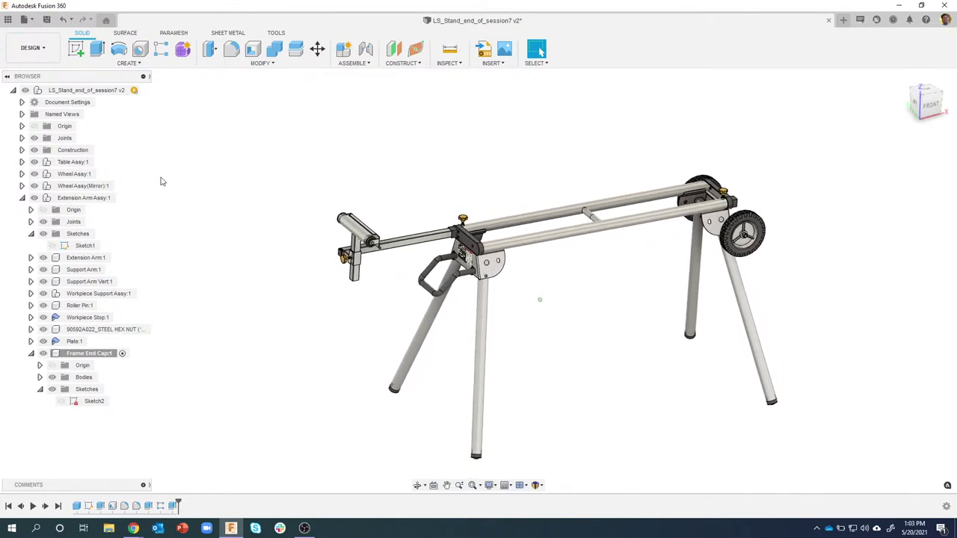
{"action": "left_click", "coordinate": [144, 89]}
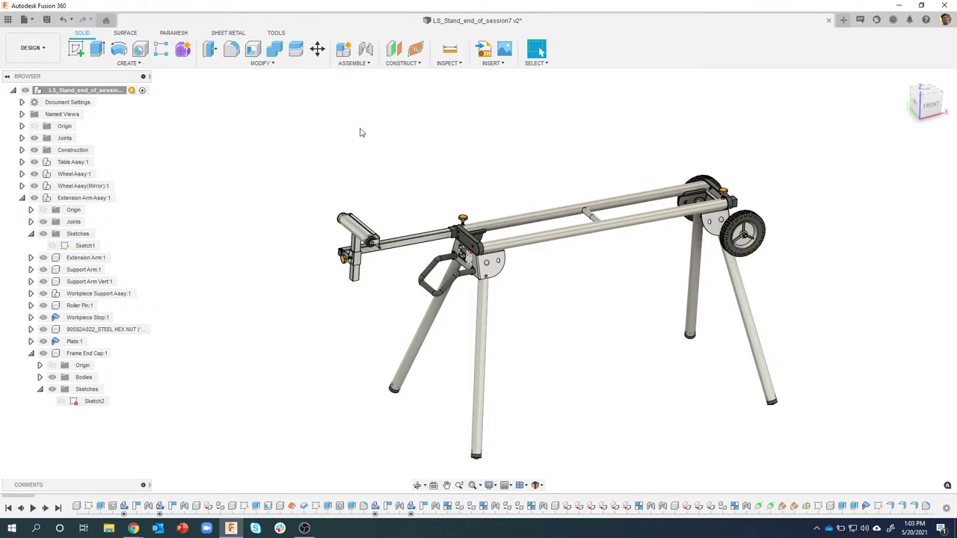
Start a Move/Copy of Extension Arm Assy with Create Copy enabled and rotate the copy 180 degrees about Z.
{"action": "middle_click_drag", "start_coordinate": [349, 170], "coordinate": [297, 180], "text": "shift"}
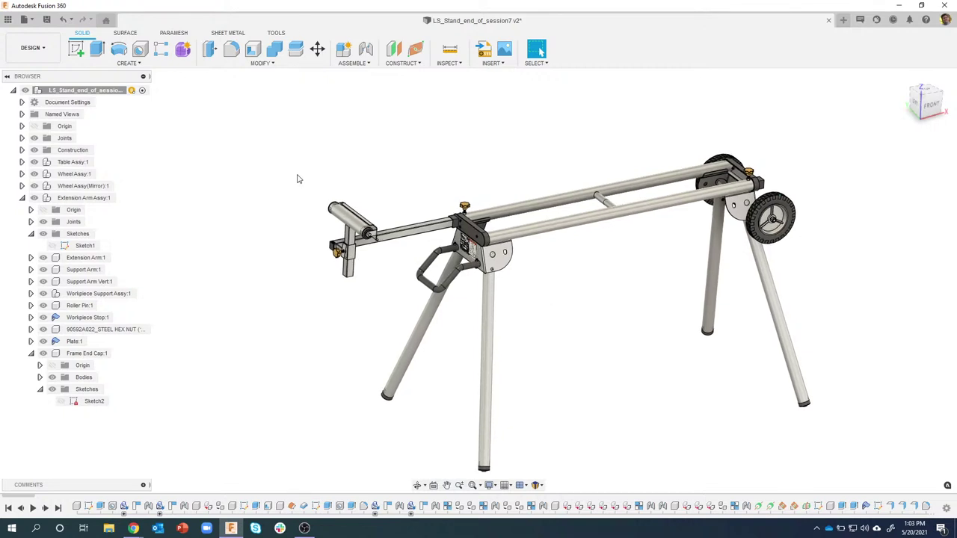
{"action": "middle_click_drag", "start_coordinate": [273, 168], "coordinate": [272, 173], "text": "shift"}
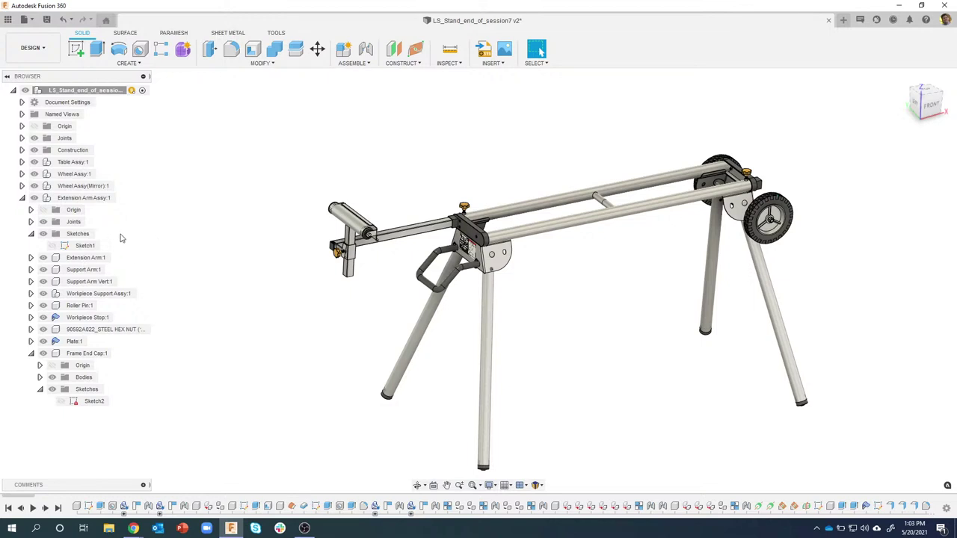
{"action": "left_click", "coordinate": [87, 198]}
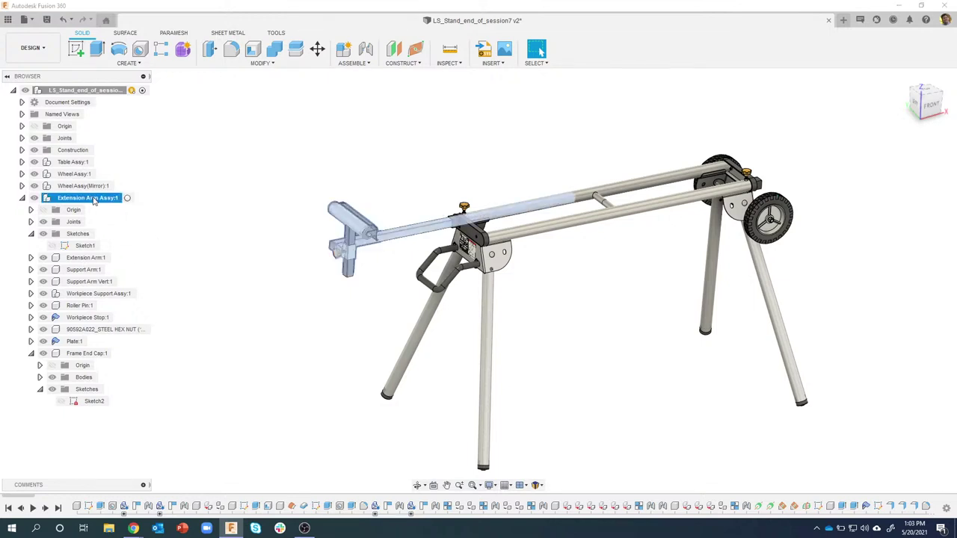
{"action": "right_click", "coordinate": [93, 201]}
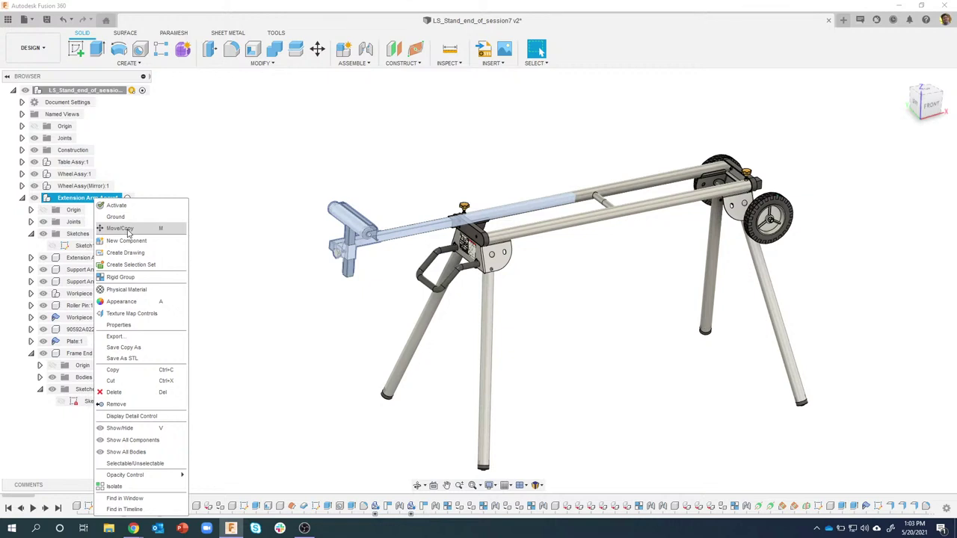
{"action": "left_click", "coordinate": [120, 229]}
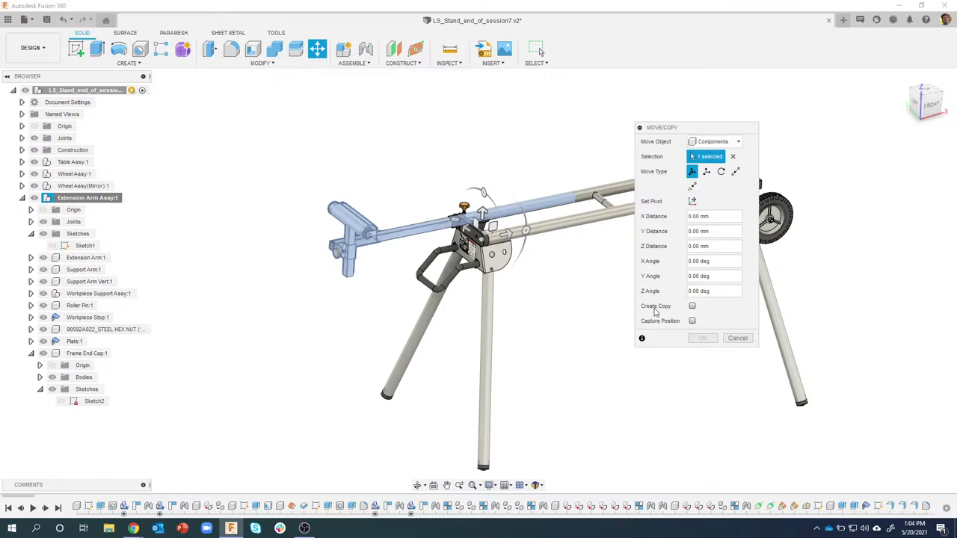
{"action": "left_click", "coordinate": [692, 306]}
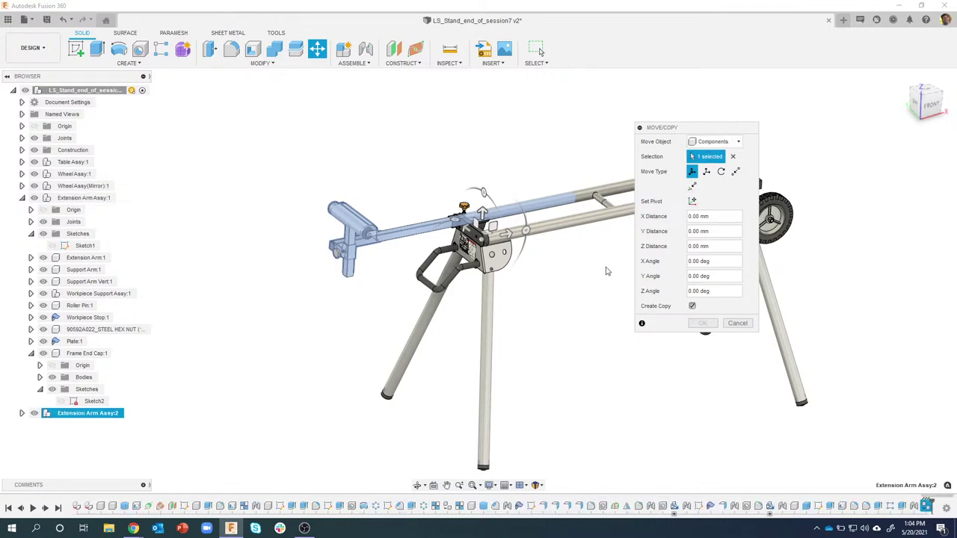
{"action": "middle_click_drag", "start_coordinate": [606, 271], "coordinate": [323, 276], "text": "shift"}
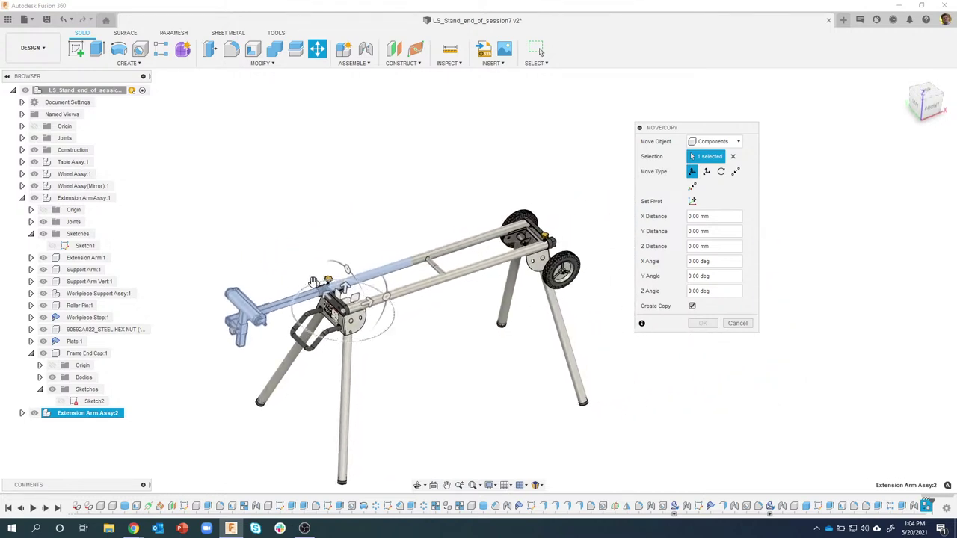
{"action": "left_click_drag", "start_coordinate": [314, 281], "coordinate": [377, 344]}
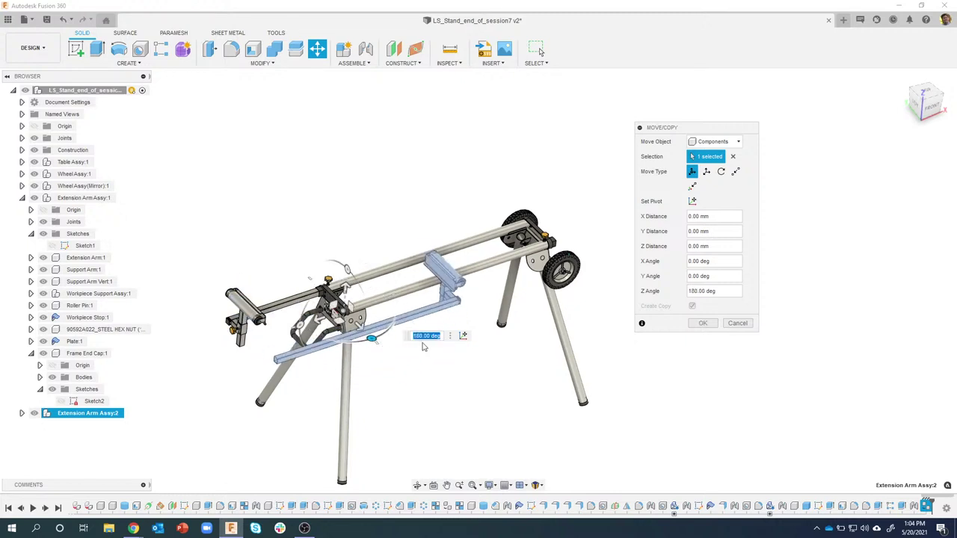
{"action": "middle_click_drag", "start_coordinate": [378, 343], "coordinate": [326, 340], "text": "shift"}
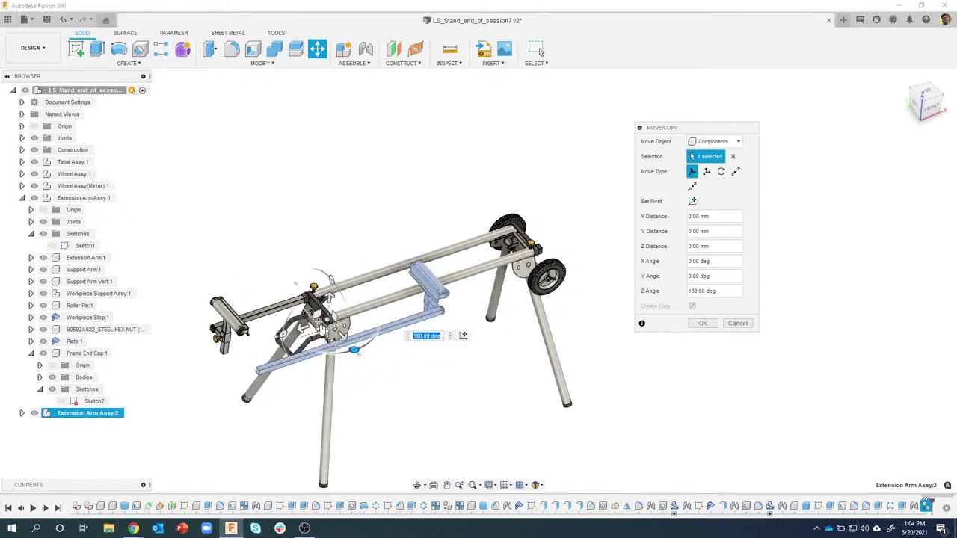
Move the copied arm about -1847 mm in X and -170 mm in Y past the wheel end, accept, and collapse the original arm's tree.
{"action": "left_click_drag", "start_coordinate": [323, 334], "coordinate": [620, 193]}
{"action": "middle_click_drag", "start_coordinate": [606, 192], "coordinate": [552, 228]}
{"action": "mouse_move", "coordinate": [572, 227]}
{"action": "left_mouse_down"}
{"action": "mouse_move", "coordinate": [553, 242]}
{"action": "mouse_move", "coordinate": [572, 244]}
{"action": "left_mouse_up"}
{"action": "left_click_drag", "start_coordinate": [694, 129], "coordinate": [754, 120]}
{"action": "mouse_move", "coordinate": [687, 277]}
{"action": "middle_mouse_down", "text": "shift"}
{"action": "mouse_move", "coordinate": [615, 291]}
{"action": "mouse_move", "coordinate": [682, 287]}
{"action": "middle_mouse_up", "text": "shift"}
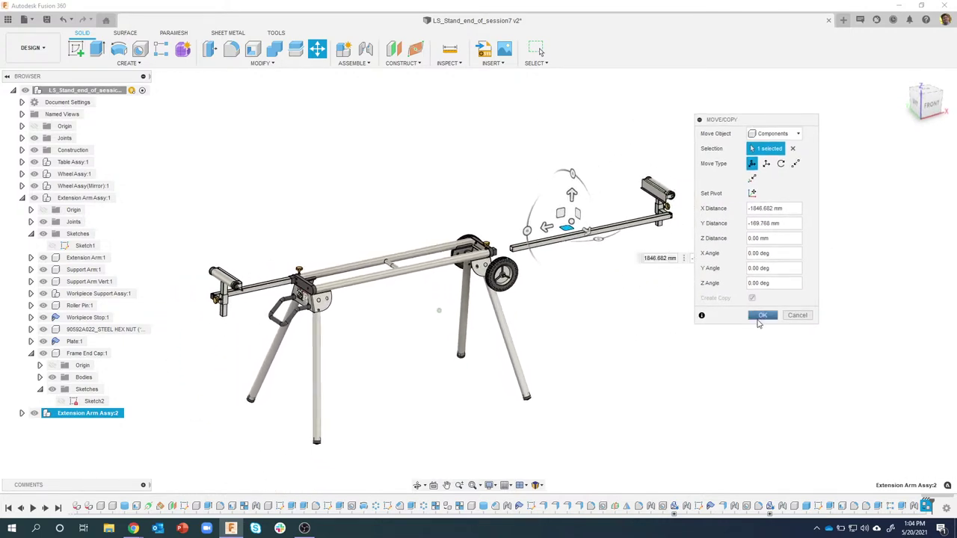
{"action": "left_click", "coordinate": [762, 315]}
{"action": "middle_click_drag", "start_coordinate": [728, 372], "coordinate": [44, 396], "text": "shift"}
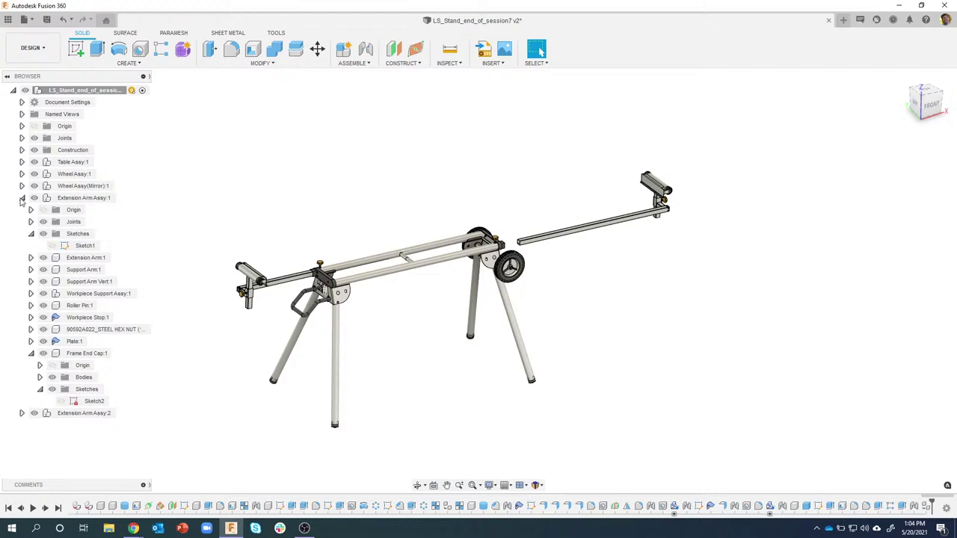
{"action": "left_click", "coordinate": [22, 199]}
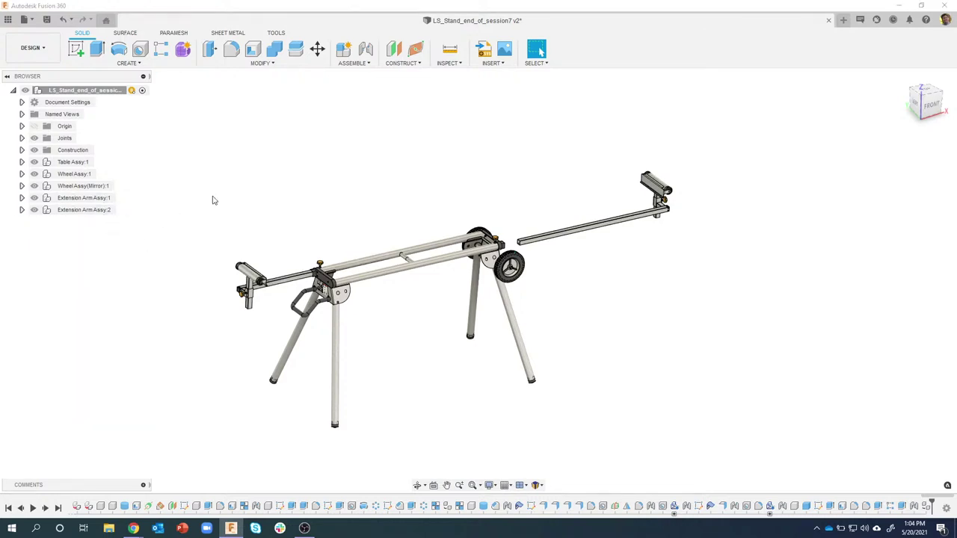
Start a joint for the copied extension arm with the Slider motion type.
{"action": "left_click", "coordinate": [366, 50]}
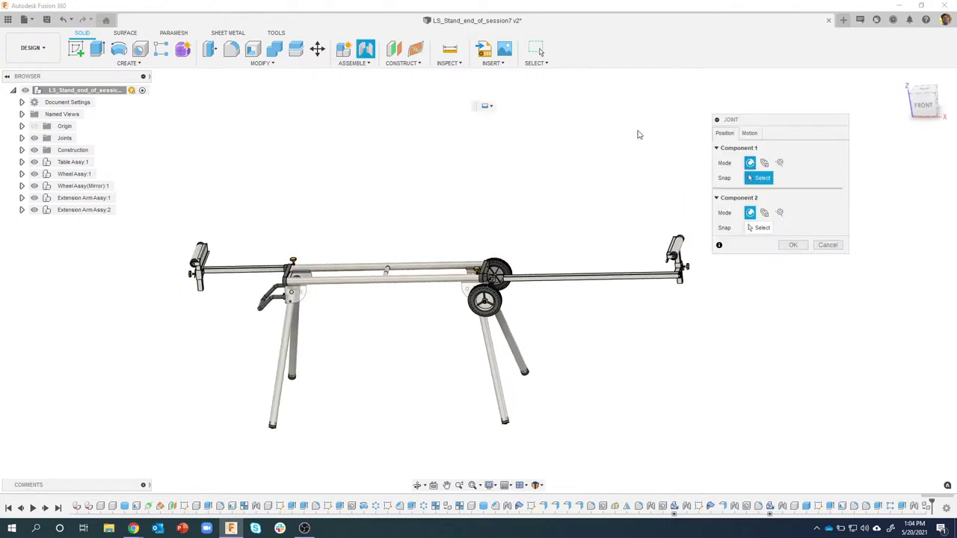
{"action": "left_click", "coordinate": [750, 133]}
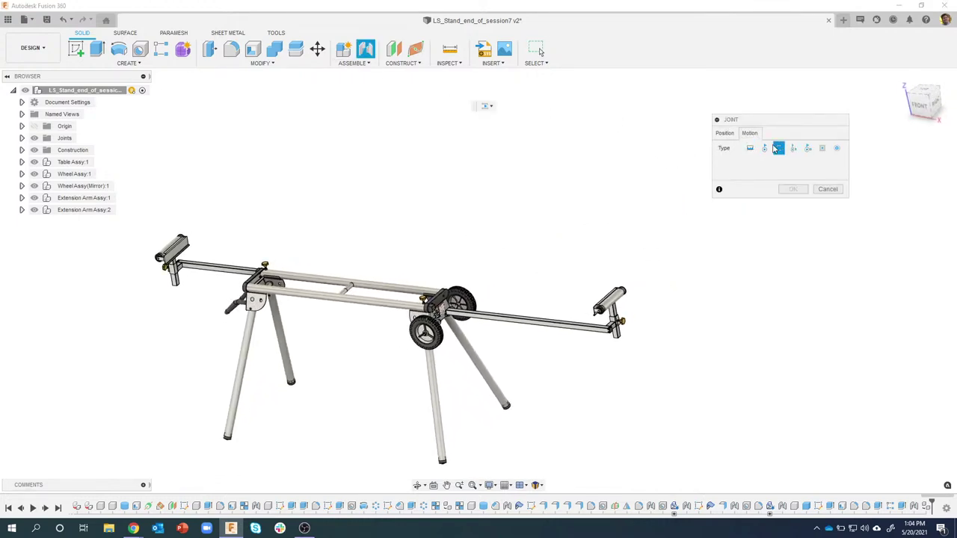
{"action": "left_click", "coordinate": [725, 133]}
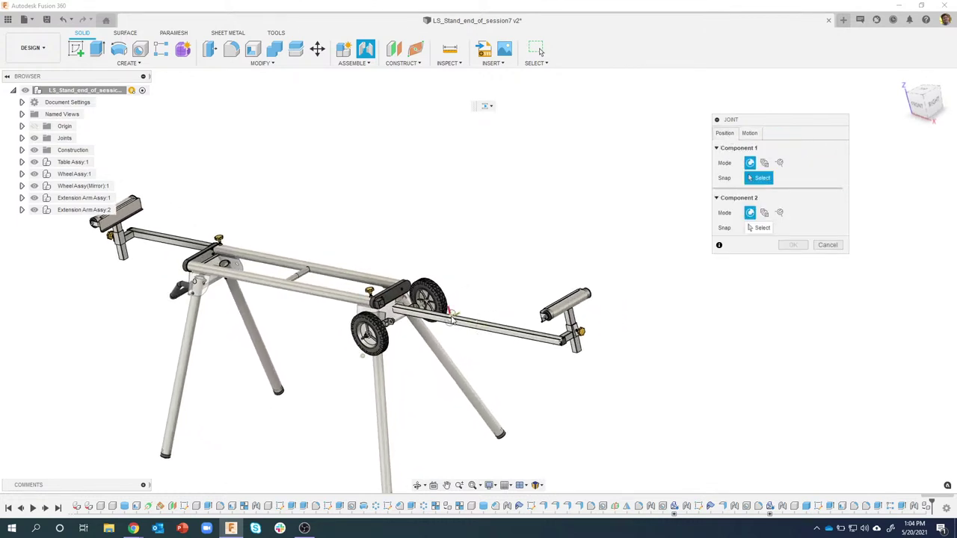
Define the first joint origin Between Two Faces using the copied tube's opposite side faces, snapped to the middle of the side face.
{"action": "scroll", "coordinate": [482, 345], "scroll_direction": "up", "scroll_amount": 5}
{"action": "scroll", "coordinate": [482, 346], "scroll_direction": "up", "scroll_amount": 3}
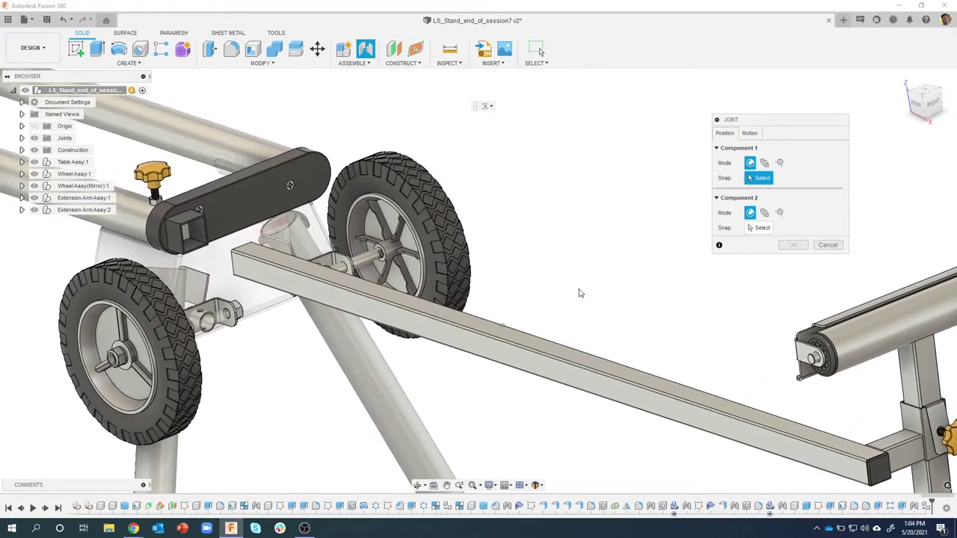
{"action": "middle_click_drag", "start_coordinate": [587, 290], "coordinate": [650, 179], "text": "shift"}
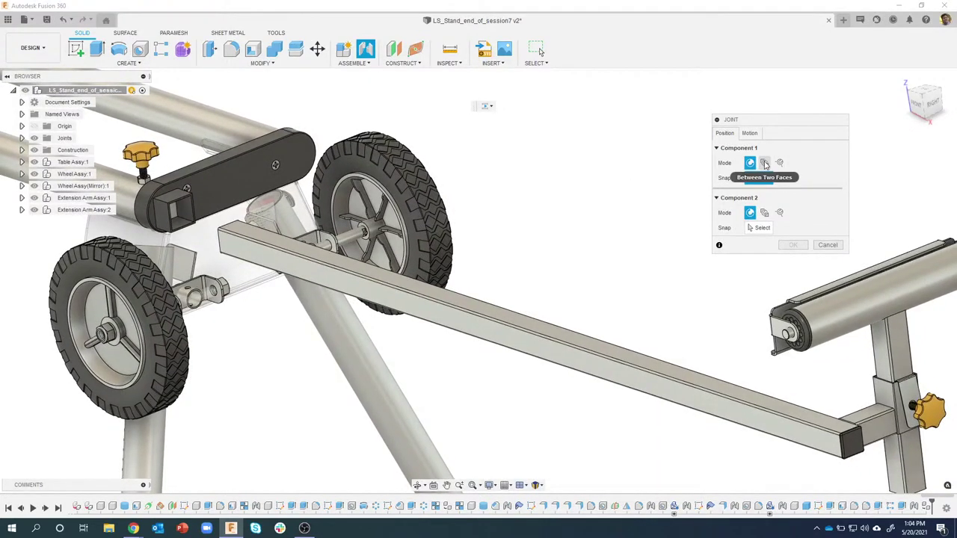
{"action": "left_click", "coordinate": [765, 163]}
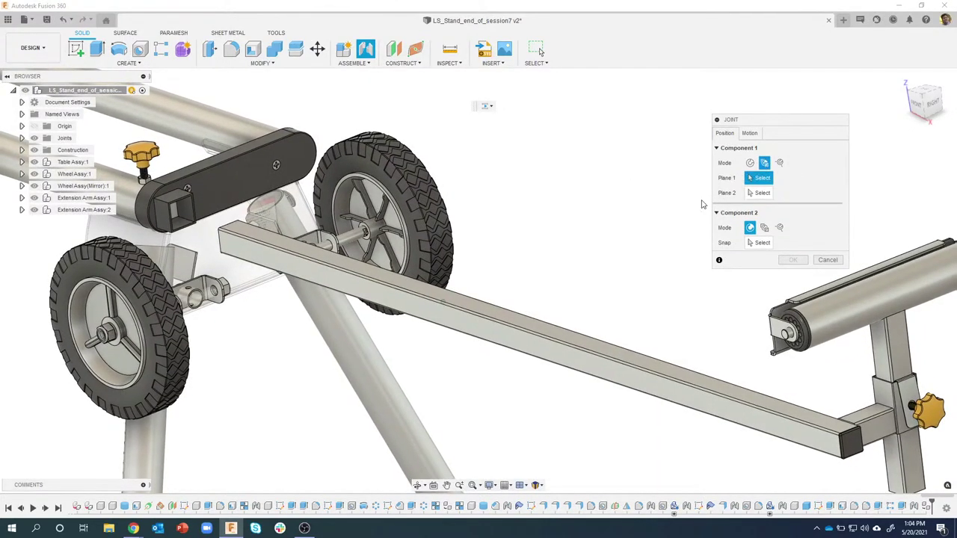
{"action": "left_click", "coordinate": [537, 351]}
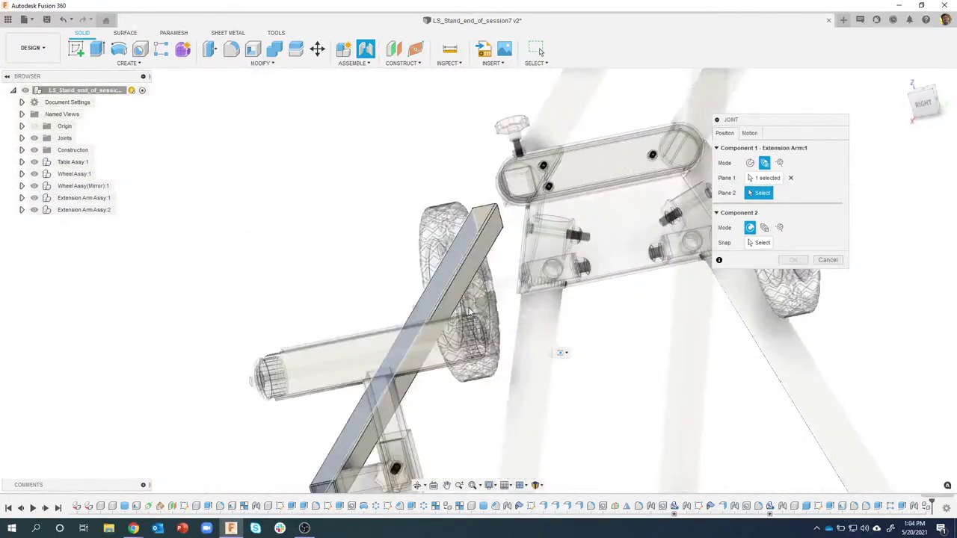
{"action": "middle_click_drag", "start_coordinate": [469, 311], "coordinate": [469, 303], "text": "shift"}
{"action": "middle_click_drag", "start_coordinate": [468, 303], "coordinate": [430, 247], "text": "shift"}
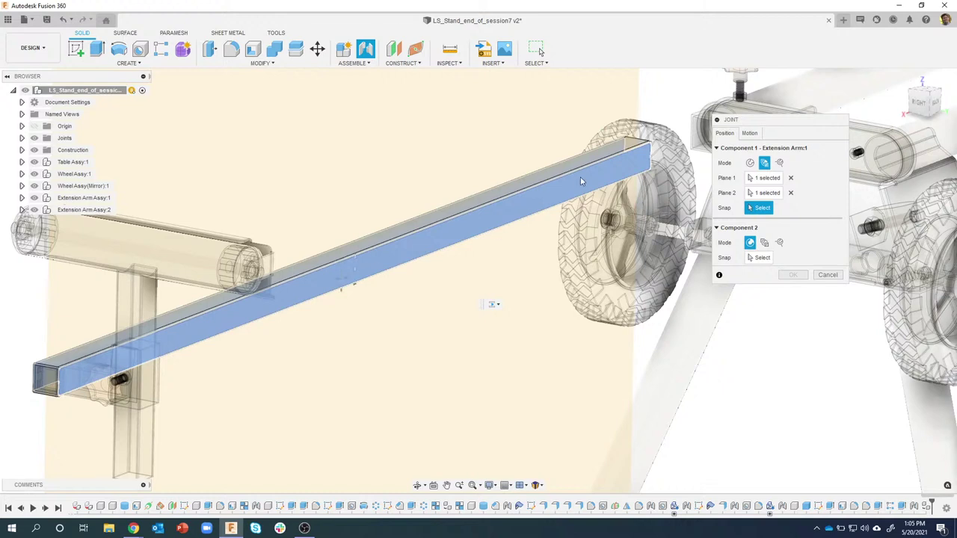
{"action": "left_click", "coordinate": [355, 274]}
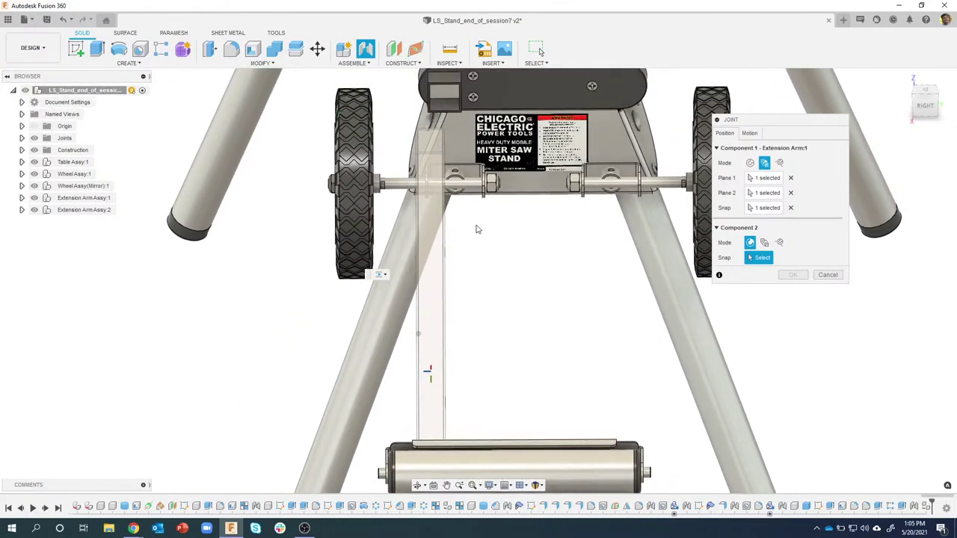
Define the second joint origin Between Two Faces using the End Cap Cover socket's opposite inner side faces, snapped to the inner side face.
{"action": "scroll", "coordinate": [560, 185], "scroll_direction": "up", "scroll_amount": 8}
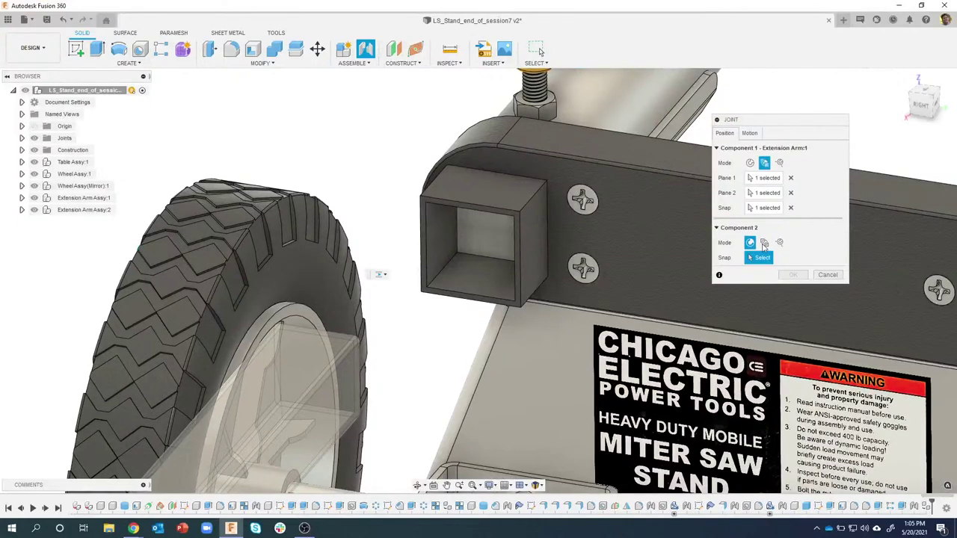
{"action": "left_click", "coordinate": [765, 243]}
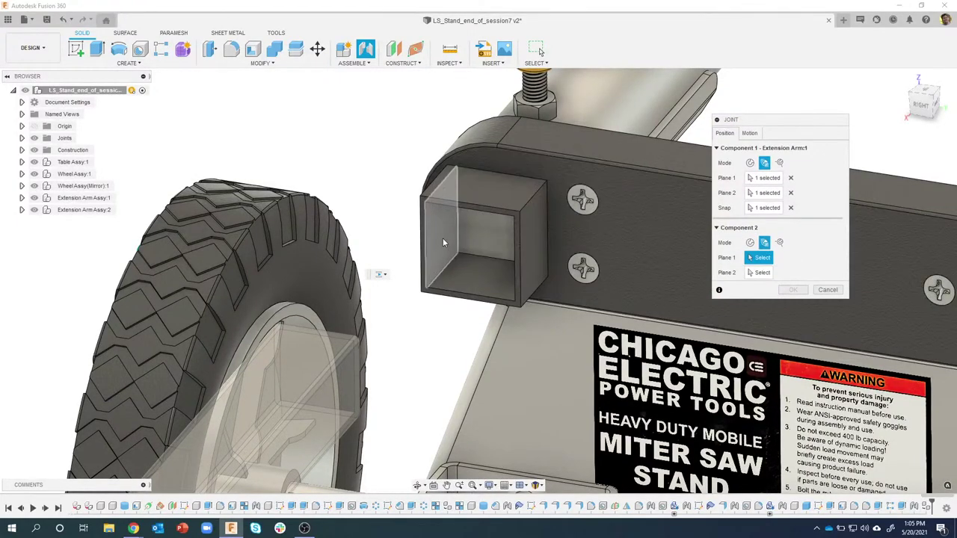
{"action": "left_click", "coordinate": [442, 240]}
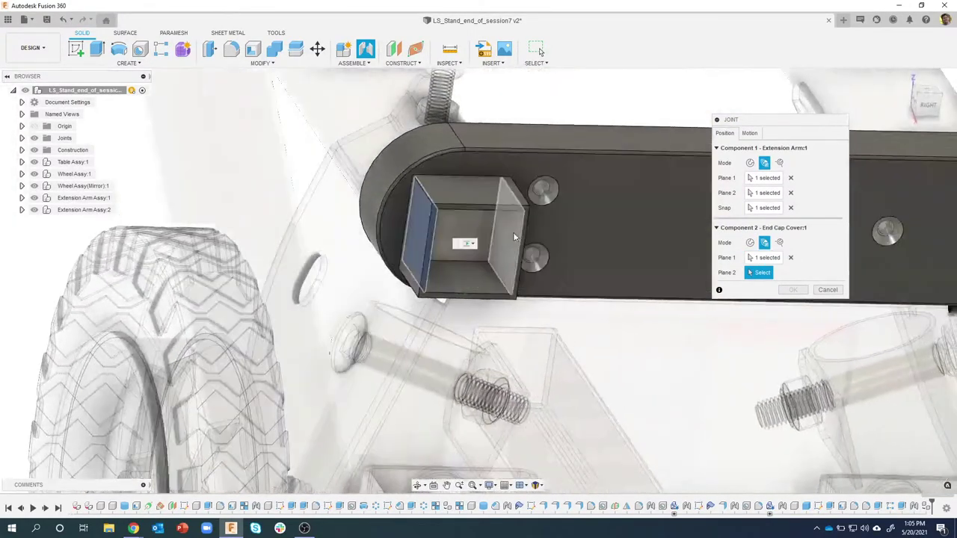
{"action": "left_click", "coordinate": [514, 236]}
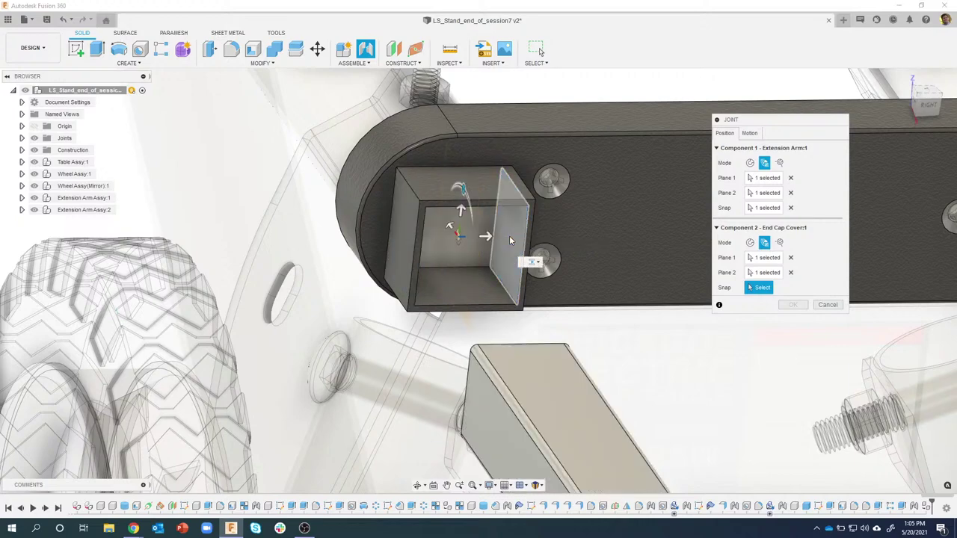
{"action": "left_click", "coordinate": [509, 238]}
Set the slider joint's slide direction to the X Axis and accept the joint.
{"action": "middle_click_drag", "start_coordinate": [513, 262], "coordinate": [626, 177], "text": "shift"}
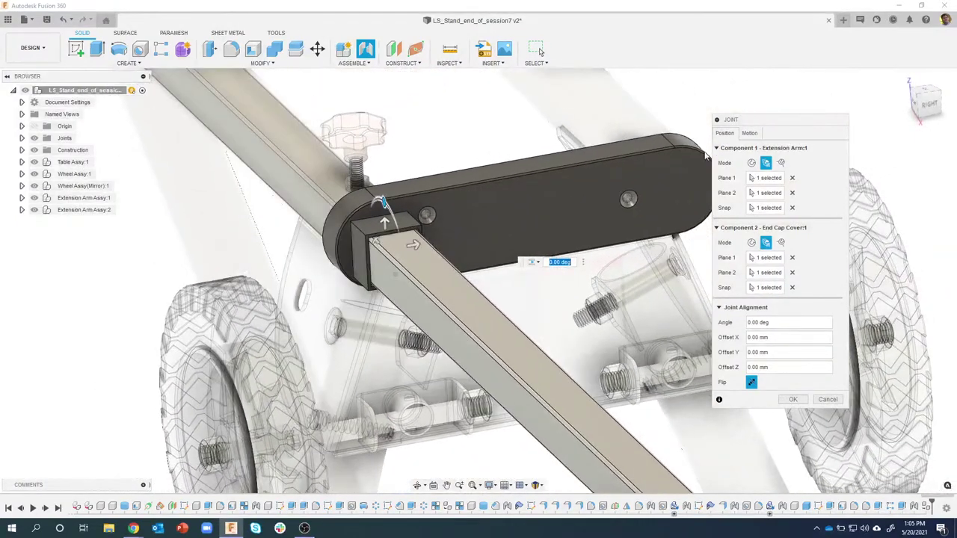
{"action": "left_click", "coordinate": [749, 134]}
{"action": "left_click", "coordinate": [764, 164]}
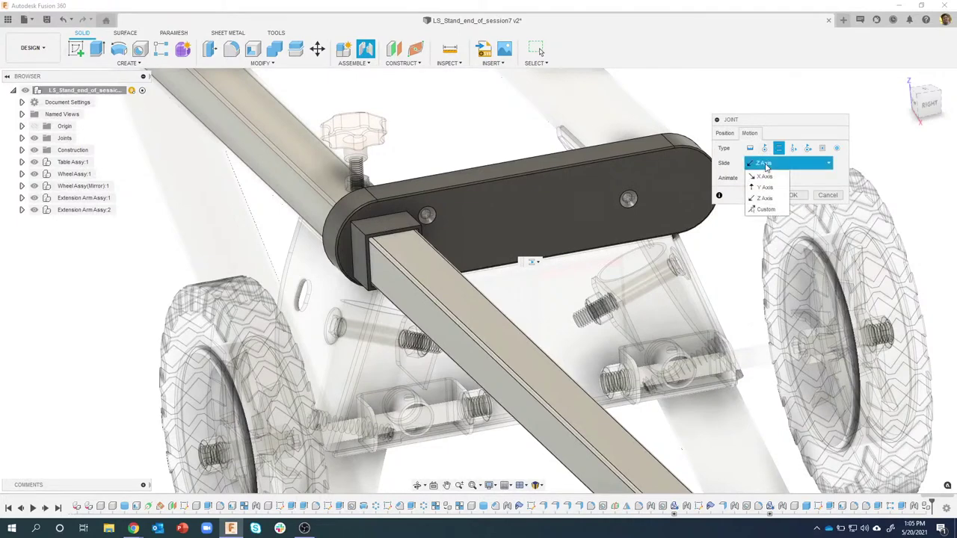
{"action": "left_click", "coordinate": [765, 179]}
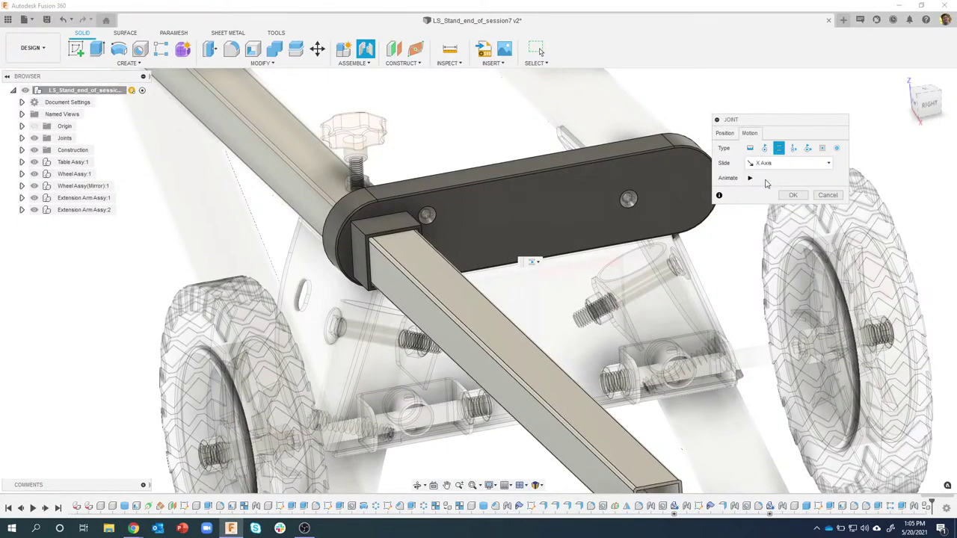
{"action": "scroll", "coordinate": [729, 204], "scroll_direction": "down", "scroll_amount": 5}
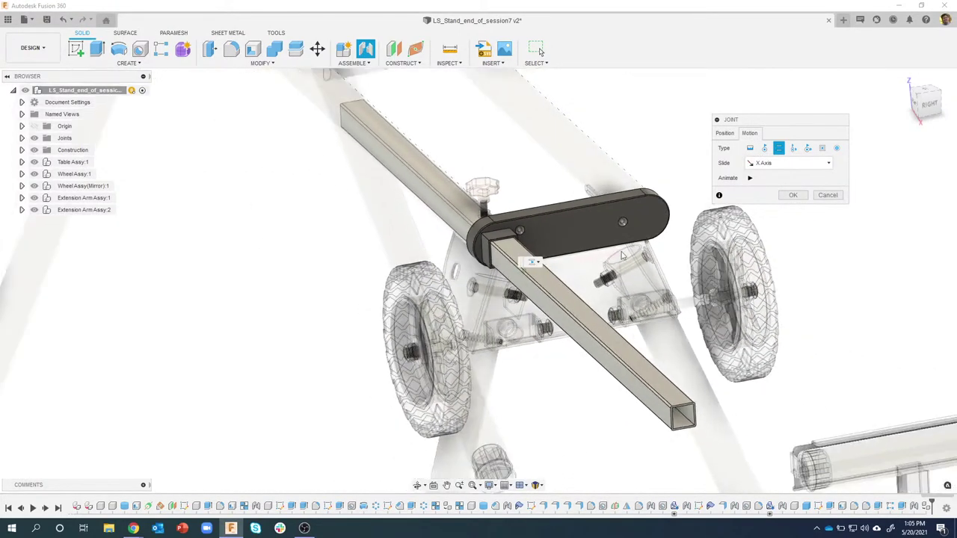
{"action": "scroll", "coordinate": [746, 275], "scroll_direction": "down", "scroll_amount": 5}
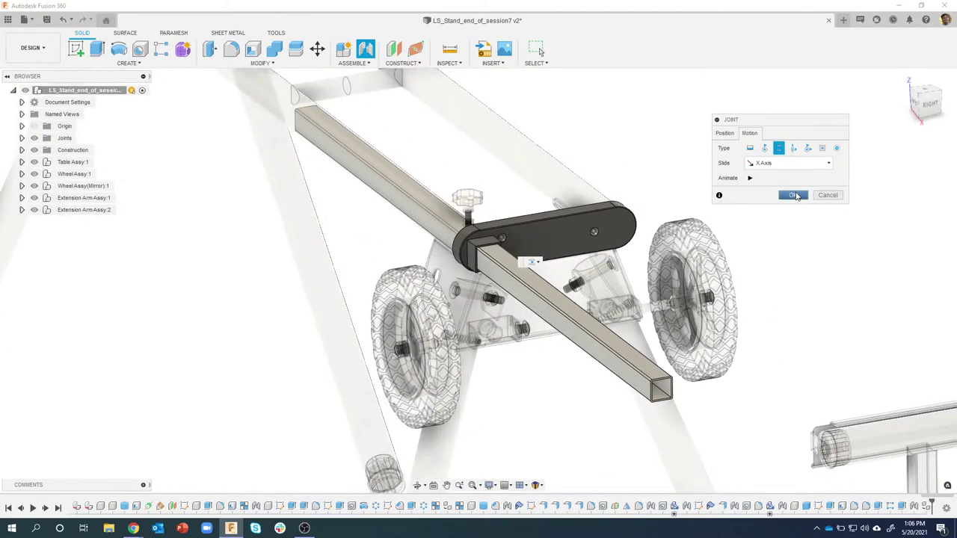
{"action": "scroll", "coordinate": [747, 274], "scroll_direction": "down", "scroll_amount": 1}
{"action": "middle_click_drag", "start_coordinate": [700, 244], "coordinate": [650, 287]}
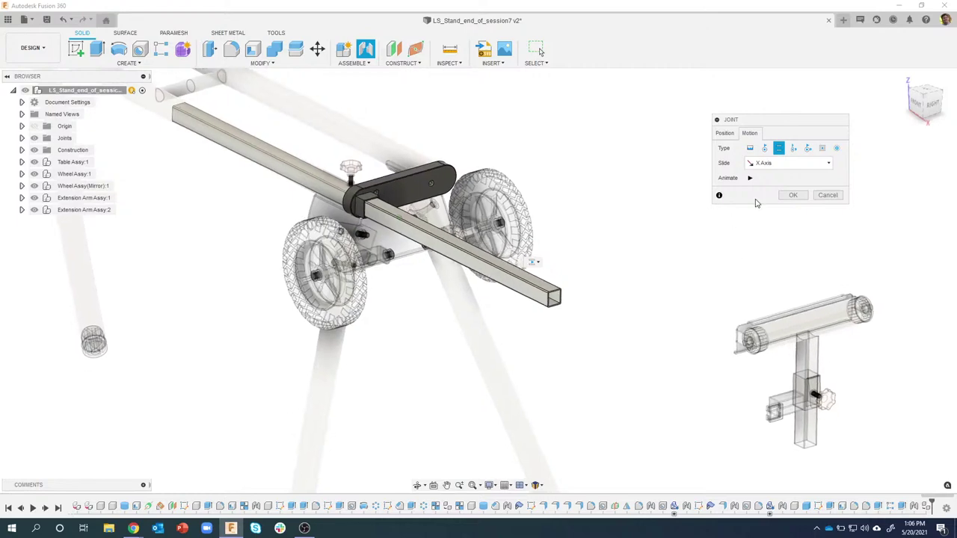
{"action": "left_click", "coordinate": [790, 195]}
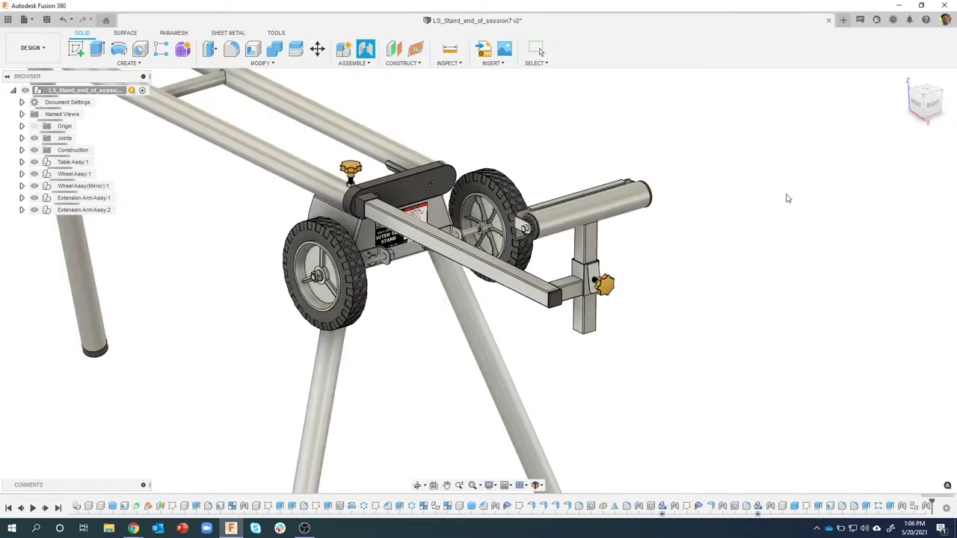
Slide the copied extension arm inward through its End Cap Cover socket at the wheel end.
{"action": "middle_click_drag", "start_coordinate": [490, 328], "coordinate": [523, 235], "text": "shift"}
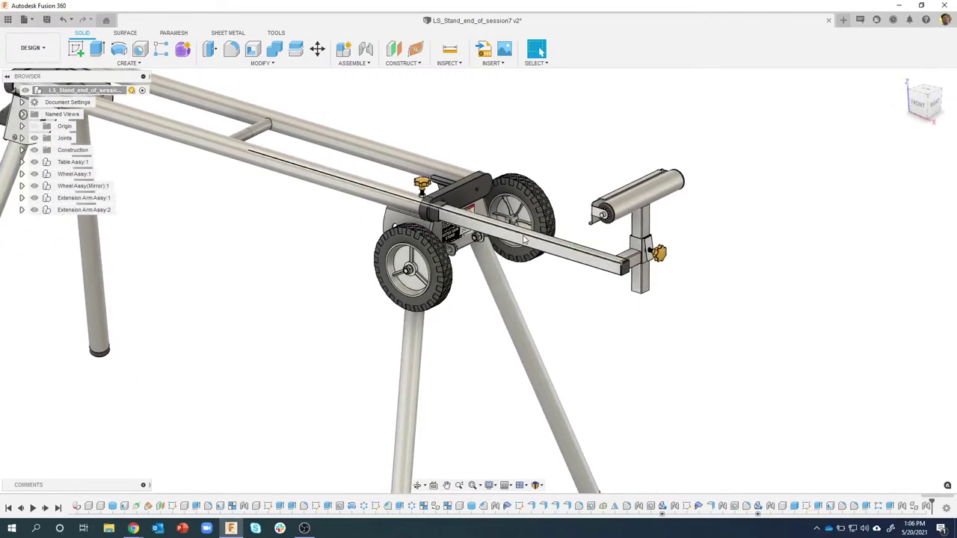
{"action": "left_click_drag", "start_coordinate": [524, 236], "coordinate": [458, 228]}
{"action": "middle_click_drag", "start_coordinate": [438, 228], "coordinate": [477, 228], "text": "shift"}
{"action": "scroll", "coordinate": [477, 227], "scroll_direction": "down", "scroll_amount": 3}
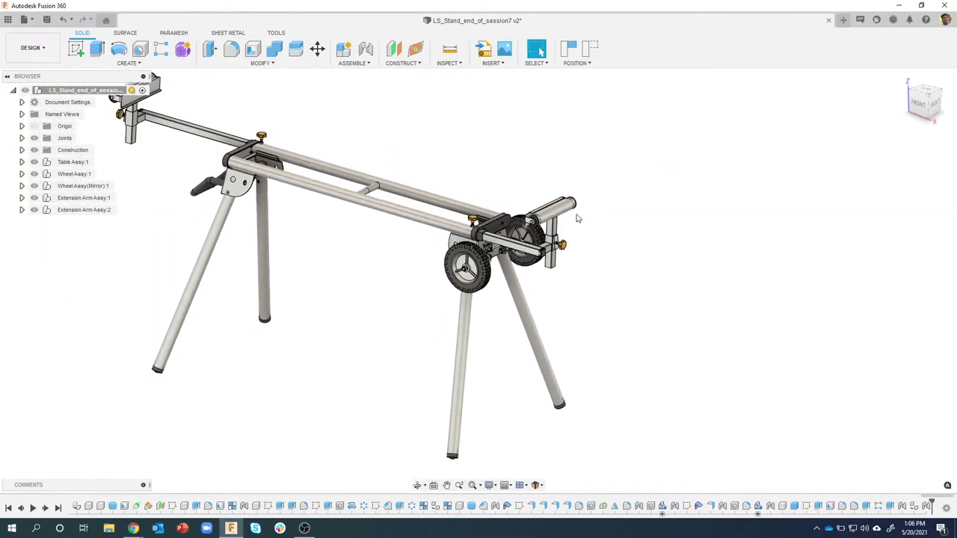
Slide the original extension arm at the handle end partway inward, and push the wheel-end arm further into the stand.
{"action": "scroll", "coordinate": [577, 217], "scroll_direction": "up", "scroll_amount": 6}
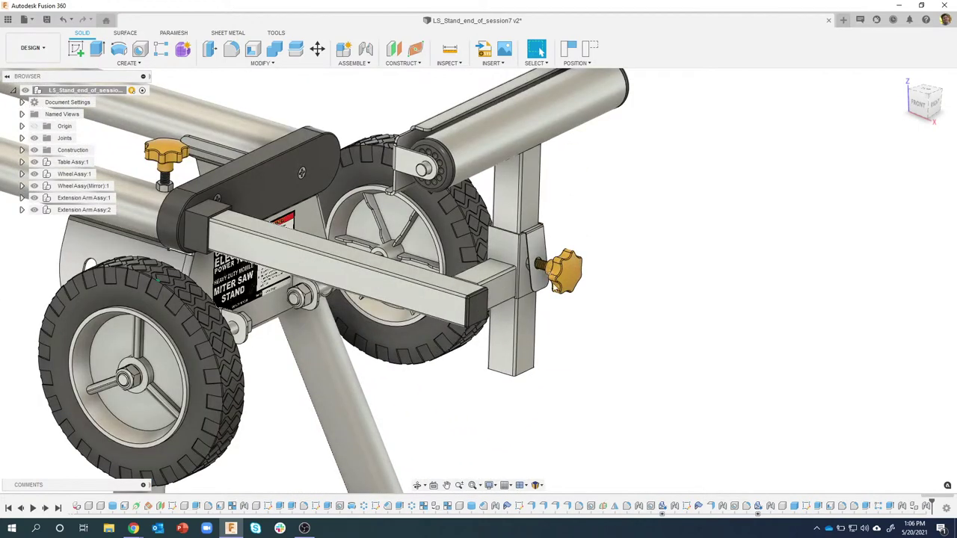
{"action": "scroll", "coordinate": [527, 258], "scroll_direction": "down", "scroll_amount": 5}
{"action": "scroll", "coordinate": [304, 216], "scroll_direction": "up", "scroll_amount": 4}
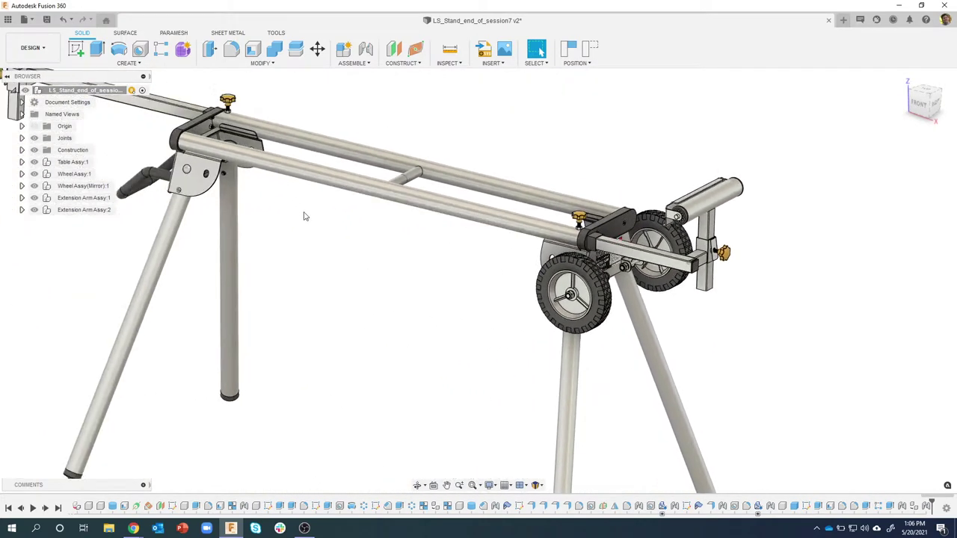
{"action": "scroll", "coordinate": [304, 216], "scroll_direction": "down", "scroll_amount": 5}
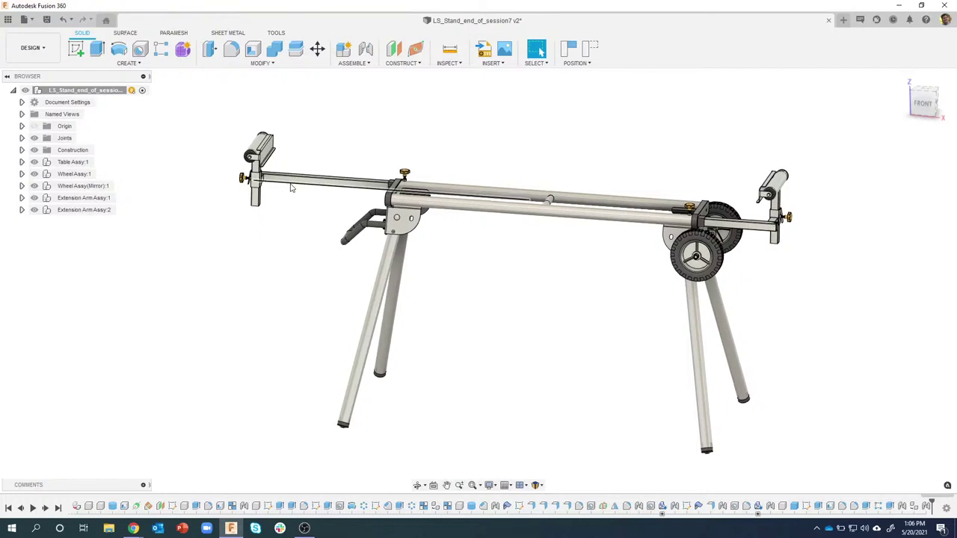
{"action": "left_click_drag", "start_coordinate": [349, 186], "coordinate": [434, 187]}
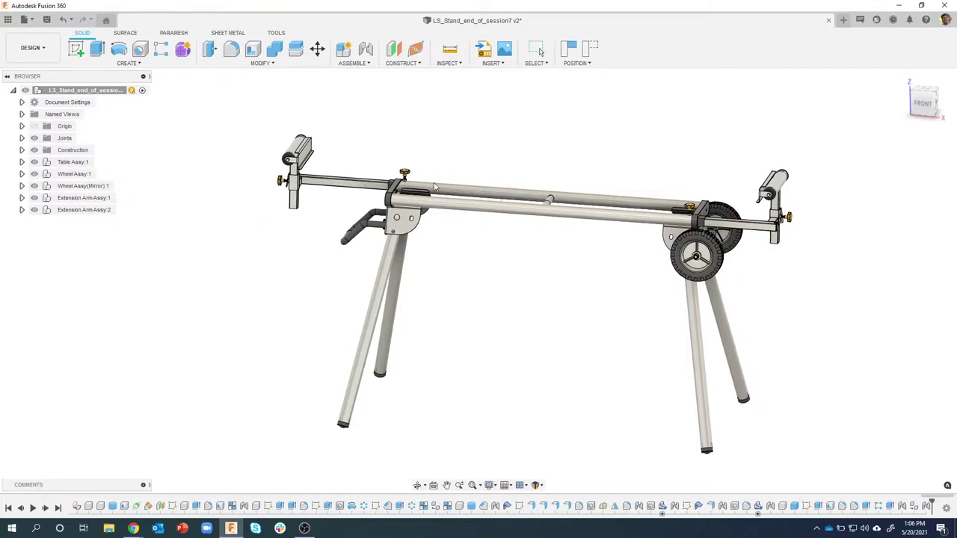
{"action": "left_click_drag", "start_coordinate": [767, 229], "coordinate": [733, 214]}
{"action": "middle_click_drag", "start_coordinate": [627, 166], "coordinate": [576, 64], "text": "shift"}
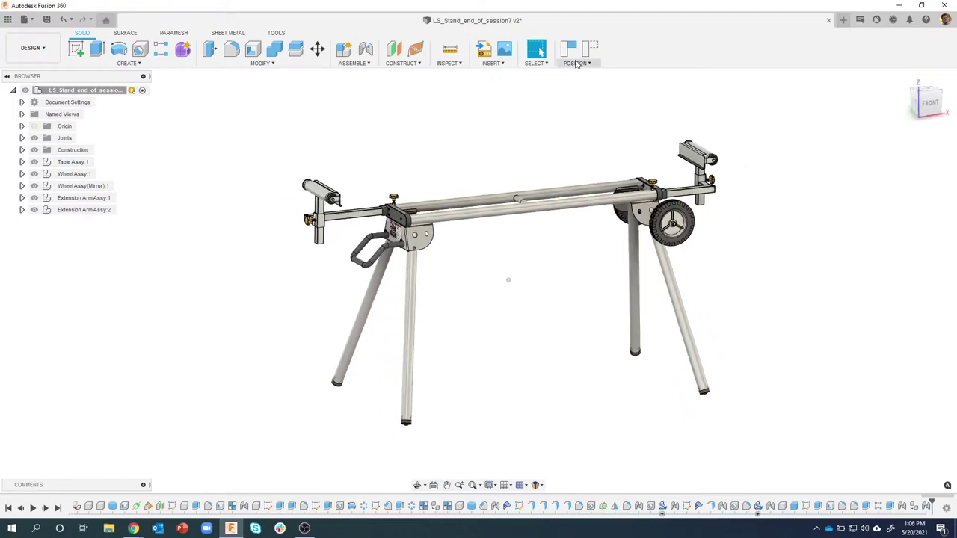